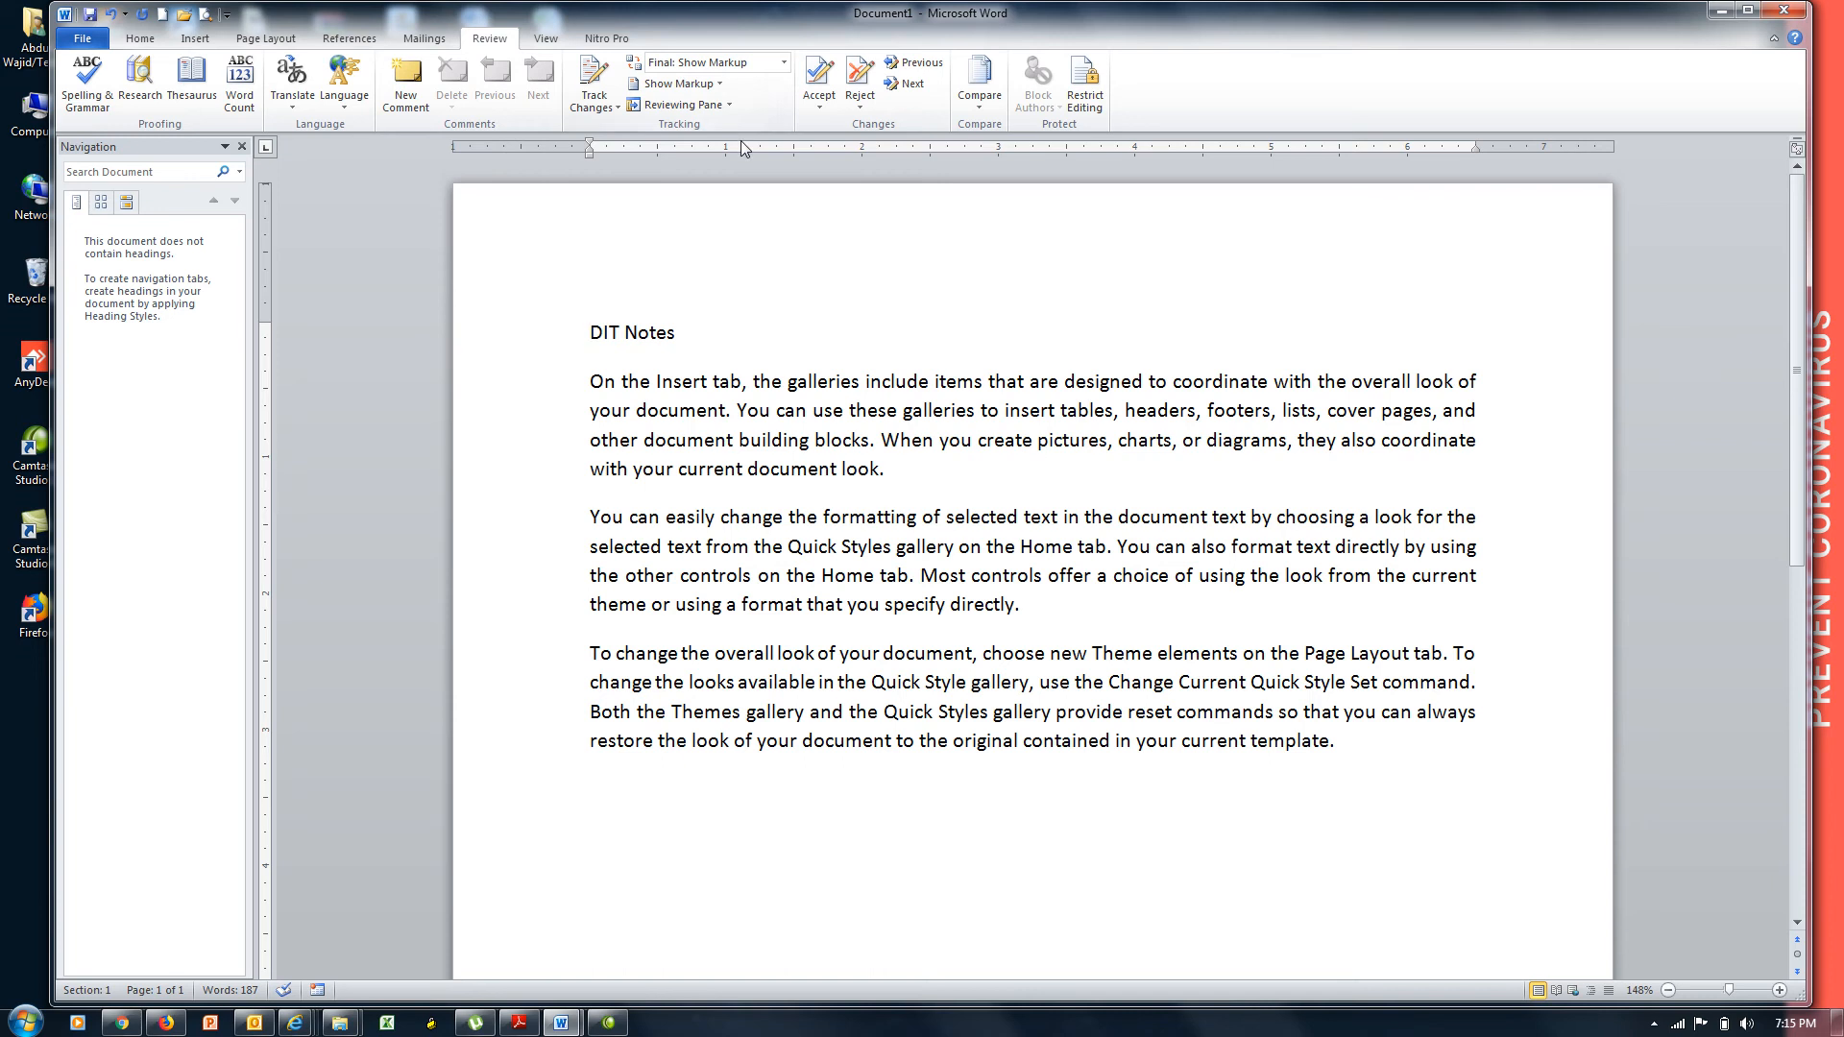
Turn on Track Changes and save the document to the Desktop as DIT Notes.docx.
{"action": "left_click", "coordinate": [592, 80]}
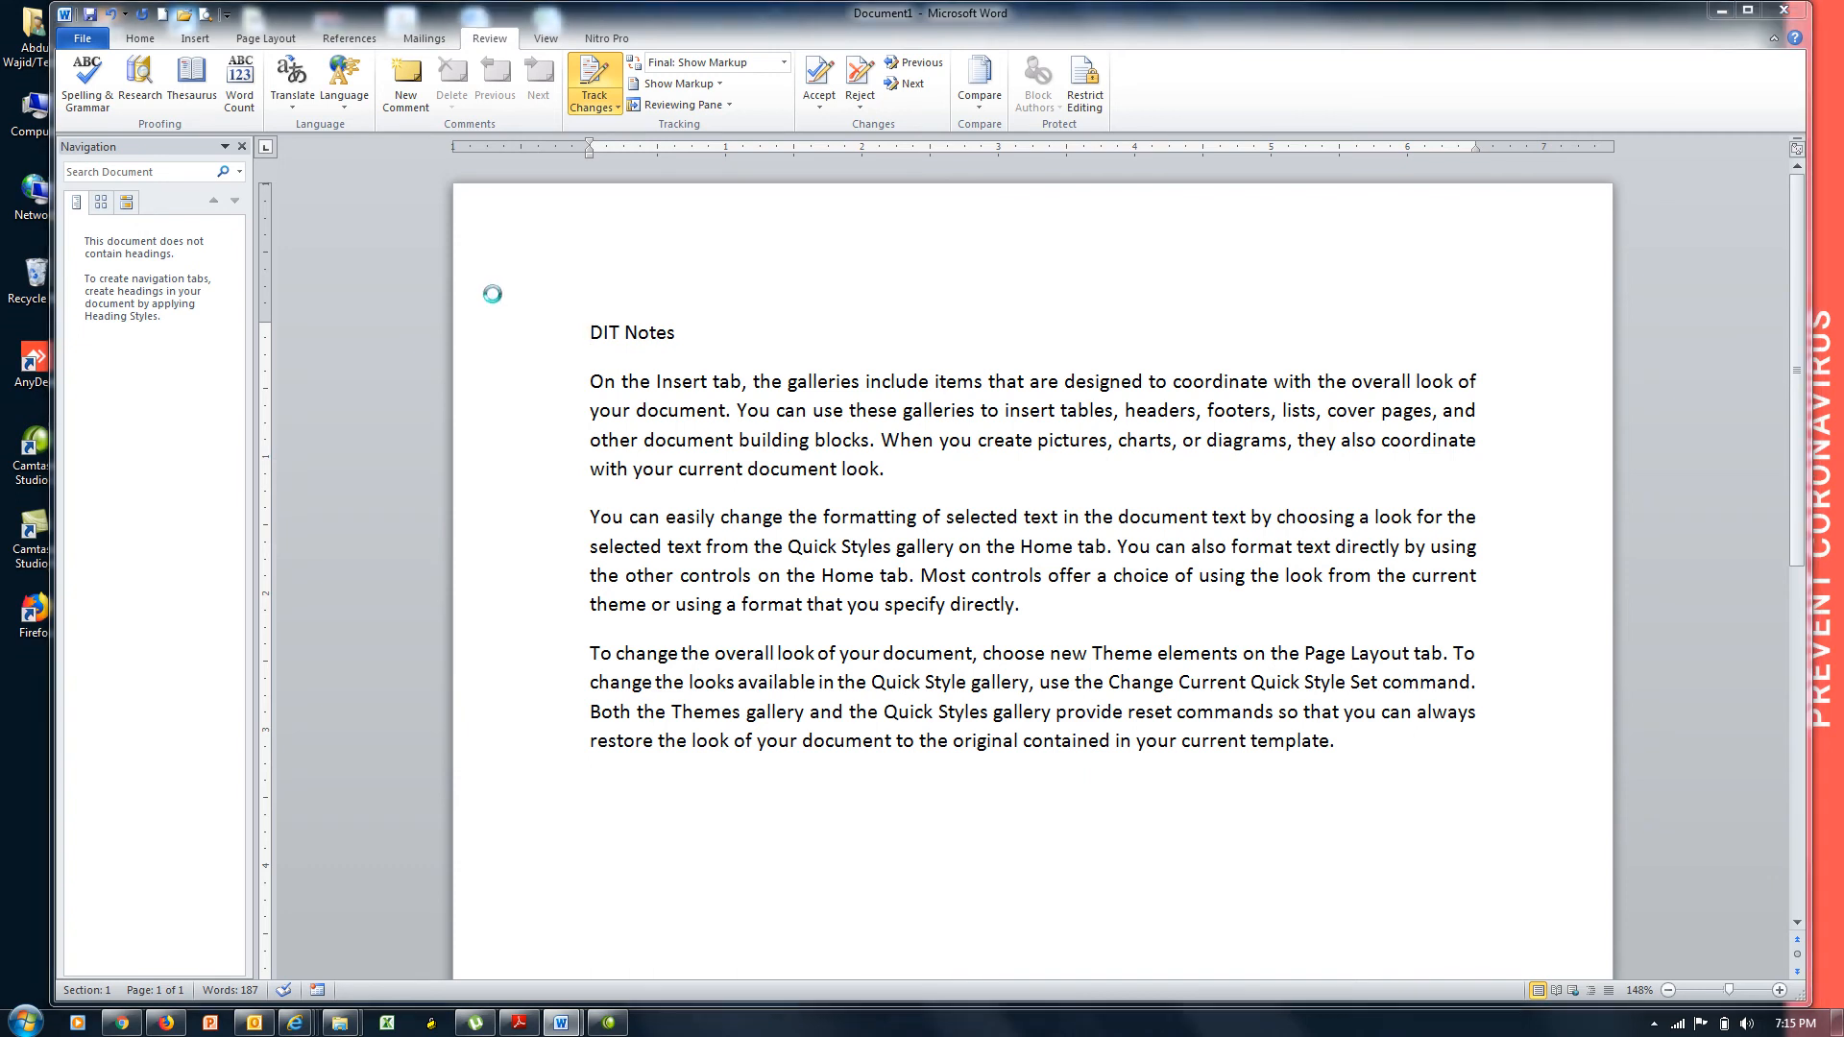
{"action": "key", "text": "ctrl+s"}
{"action": "left_click", "coordinate": [133, 163]}
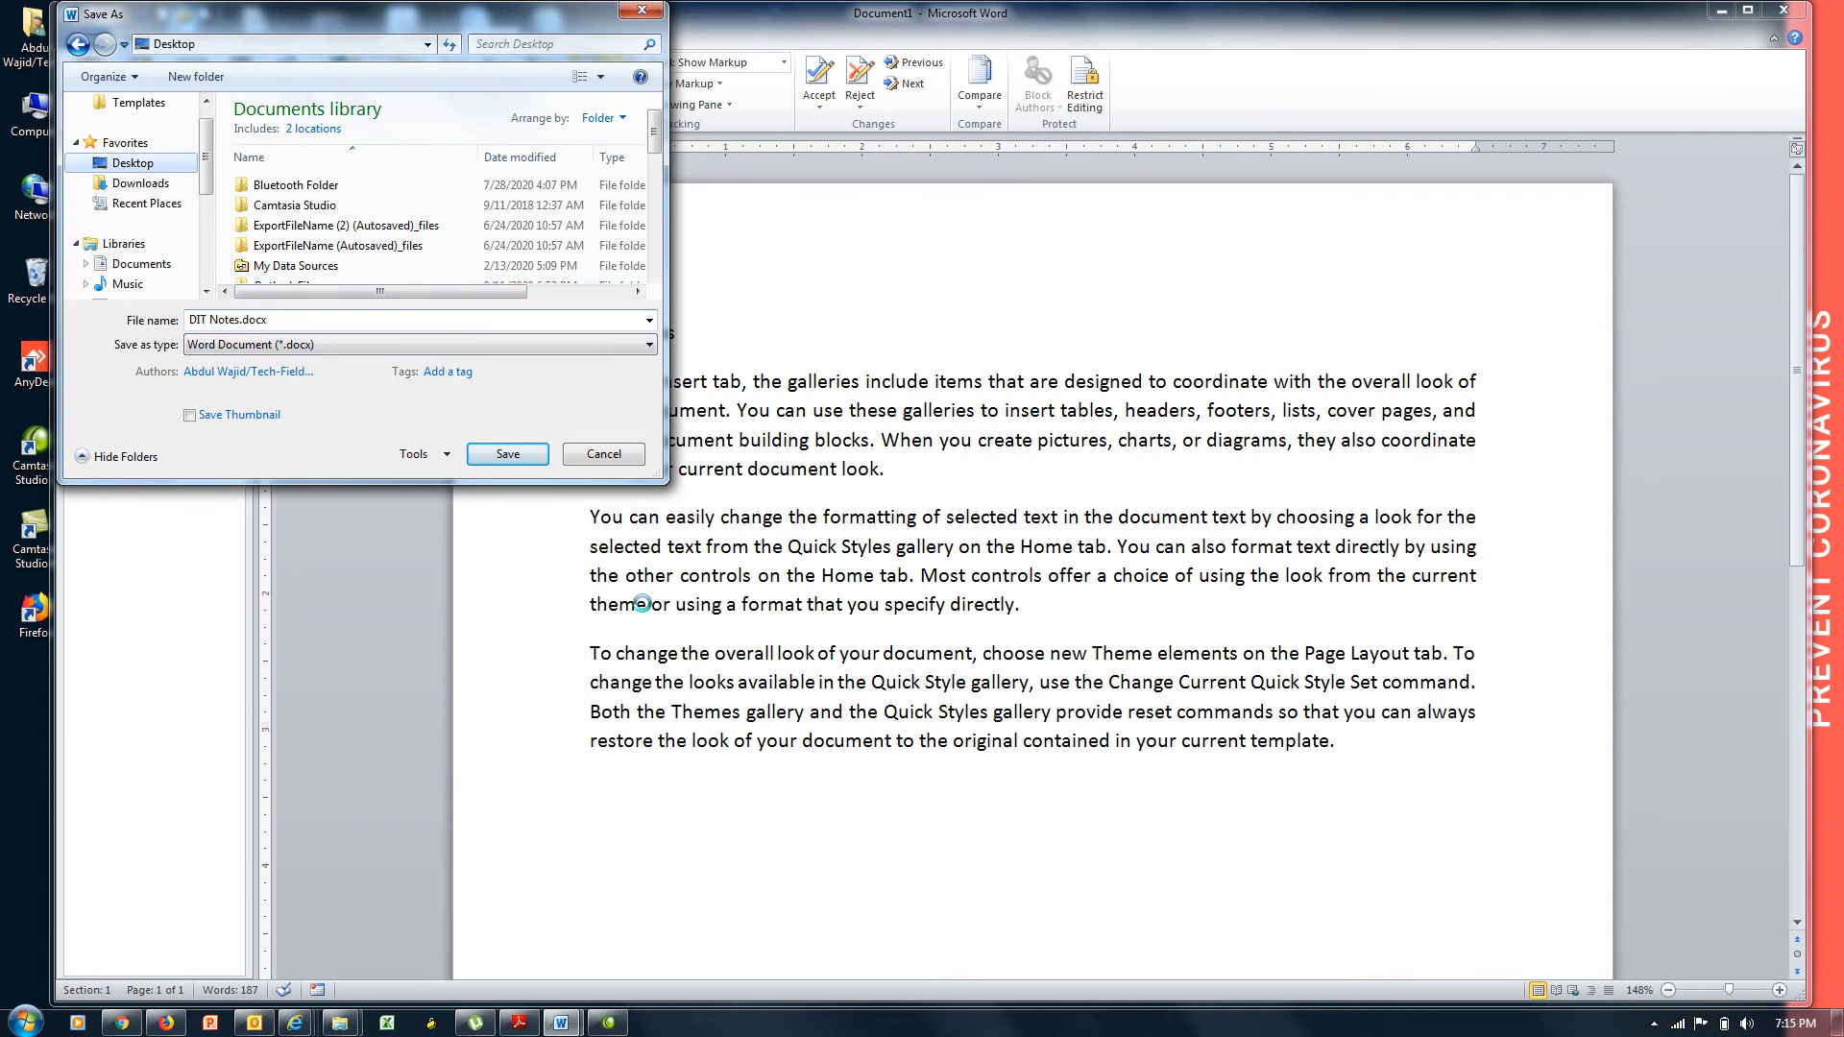
{"action": "left_click", "coordinate": [508, 455]}
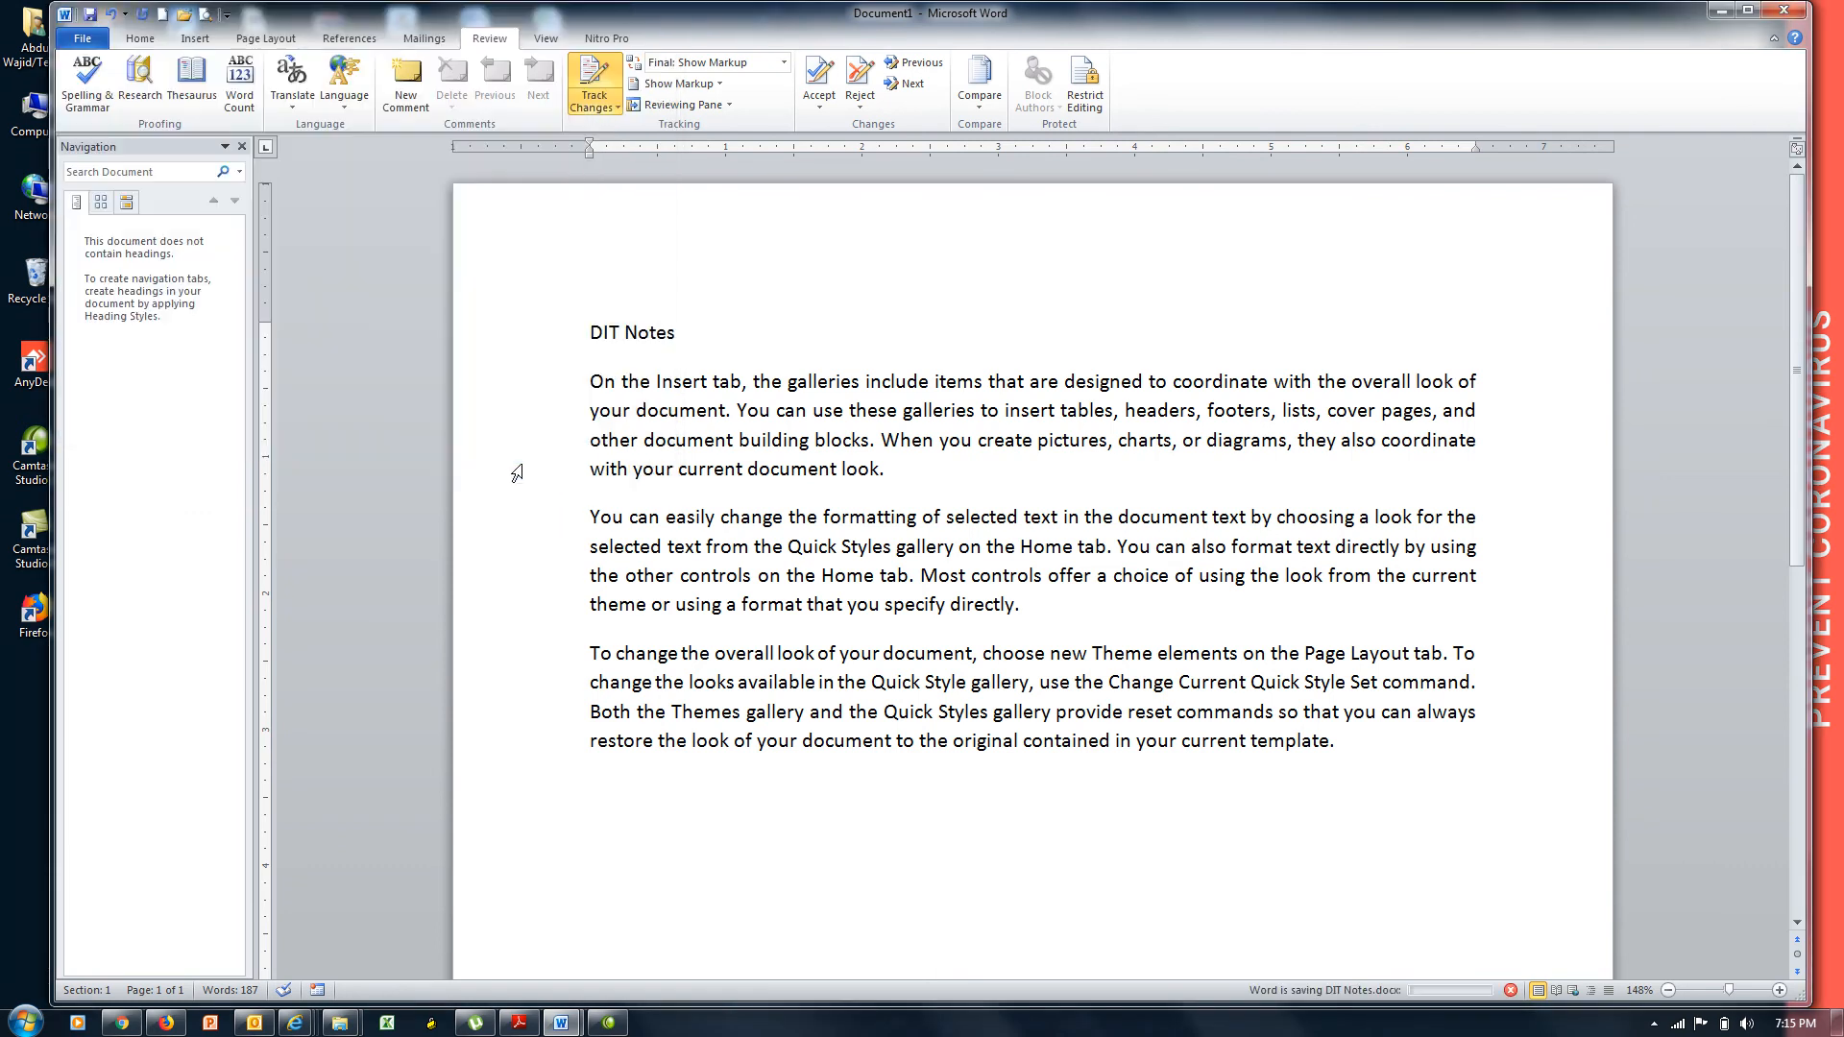
Close DIT Notes and reopen DIT Notes.docx from the Desktop.
{"action": "left_click", "coordinate": [1787, 13]}
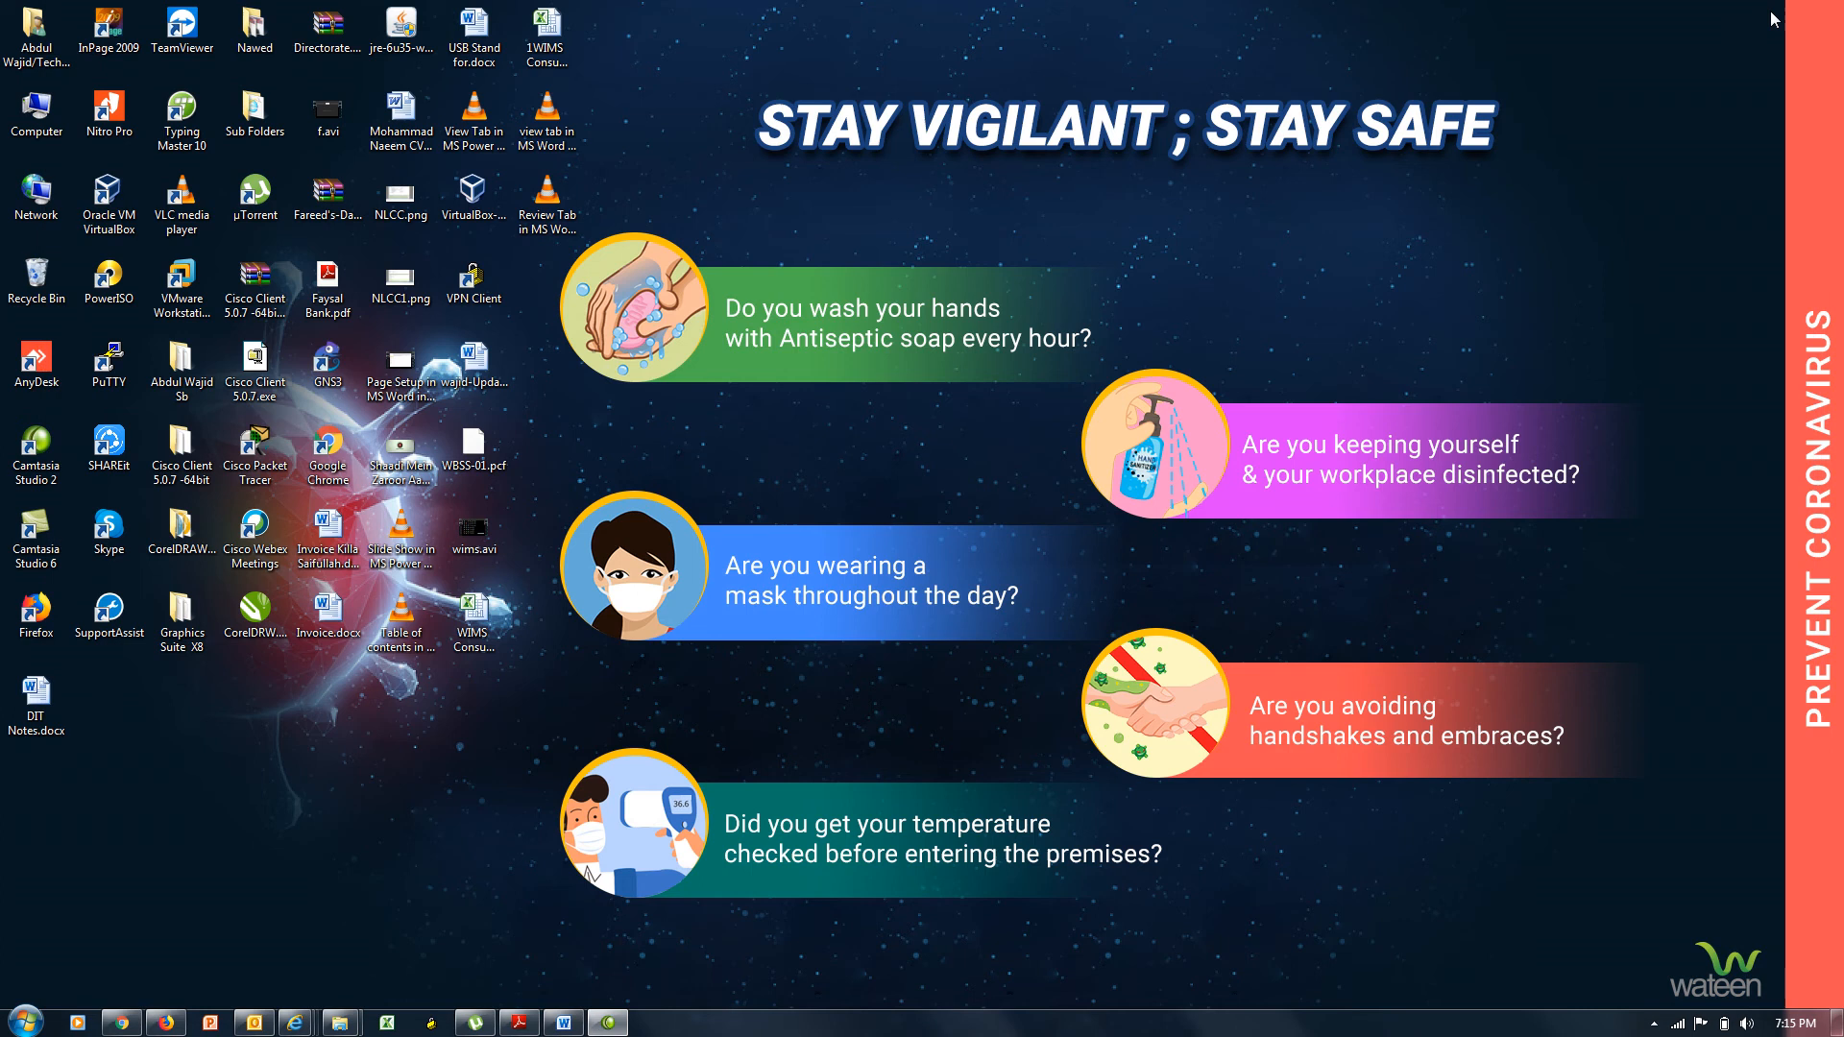
{"action": "left_click", "coordinate": [485, 389]}
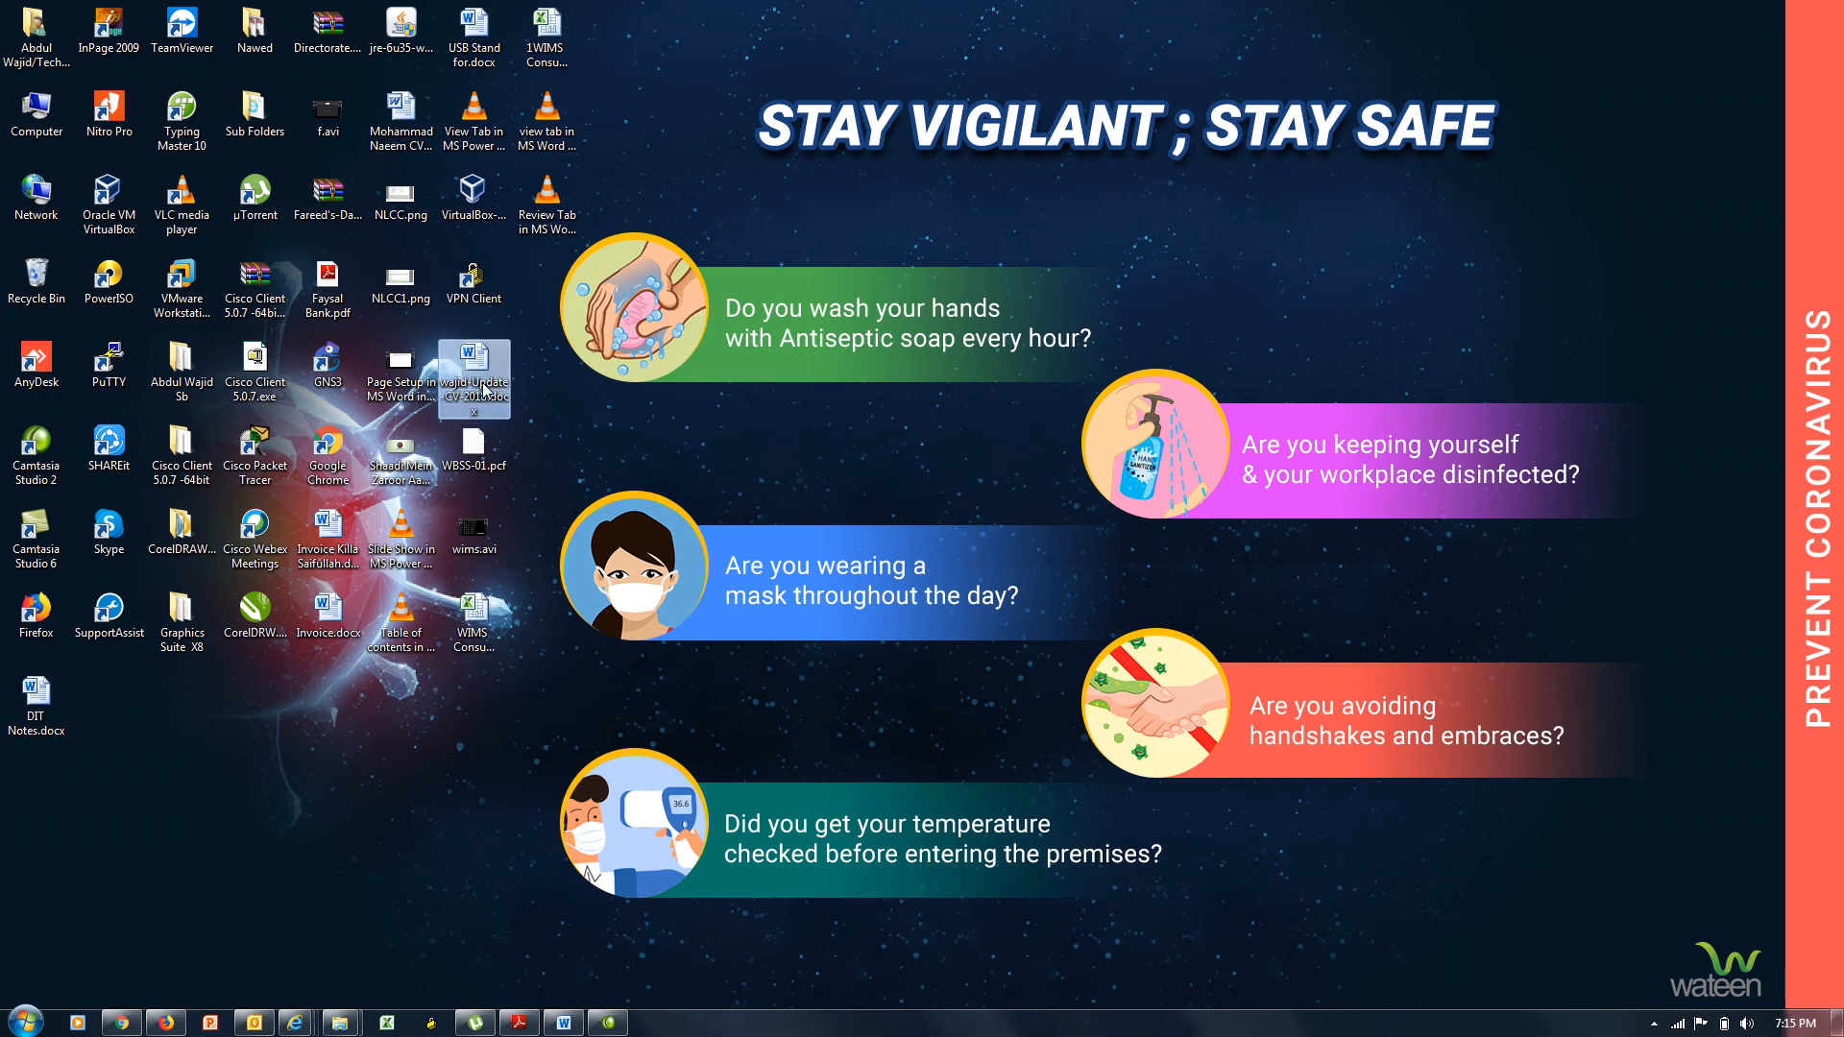
{"action": "double_click", "coordinate": [29, 727]}
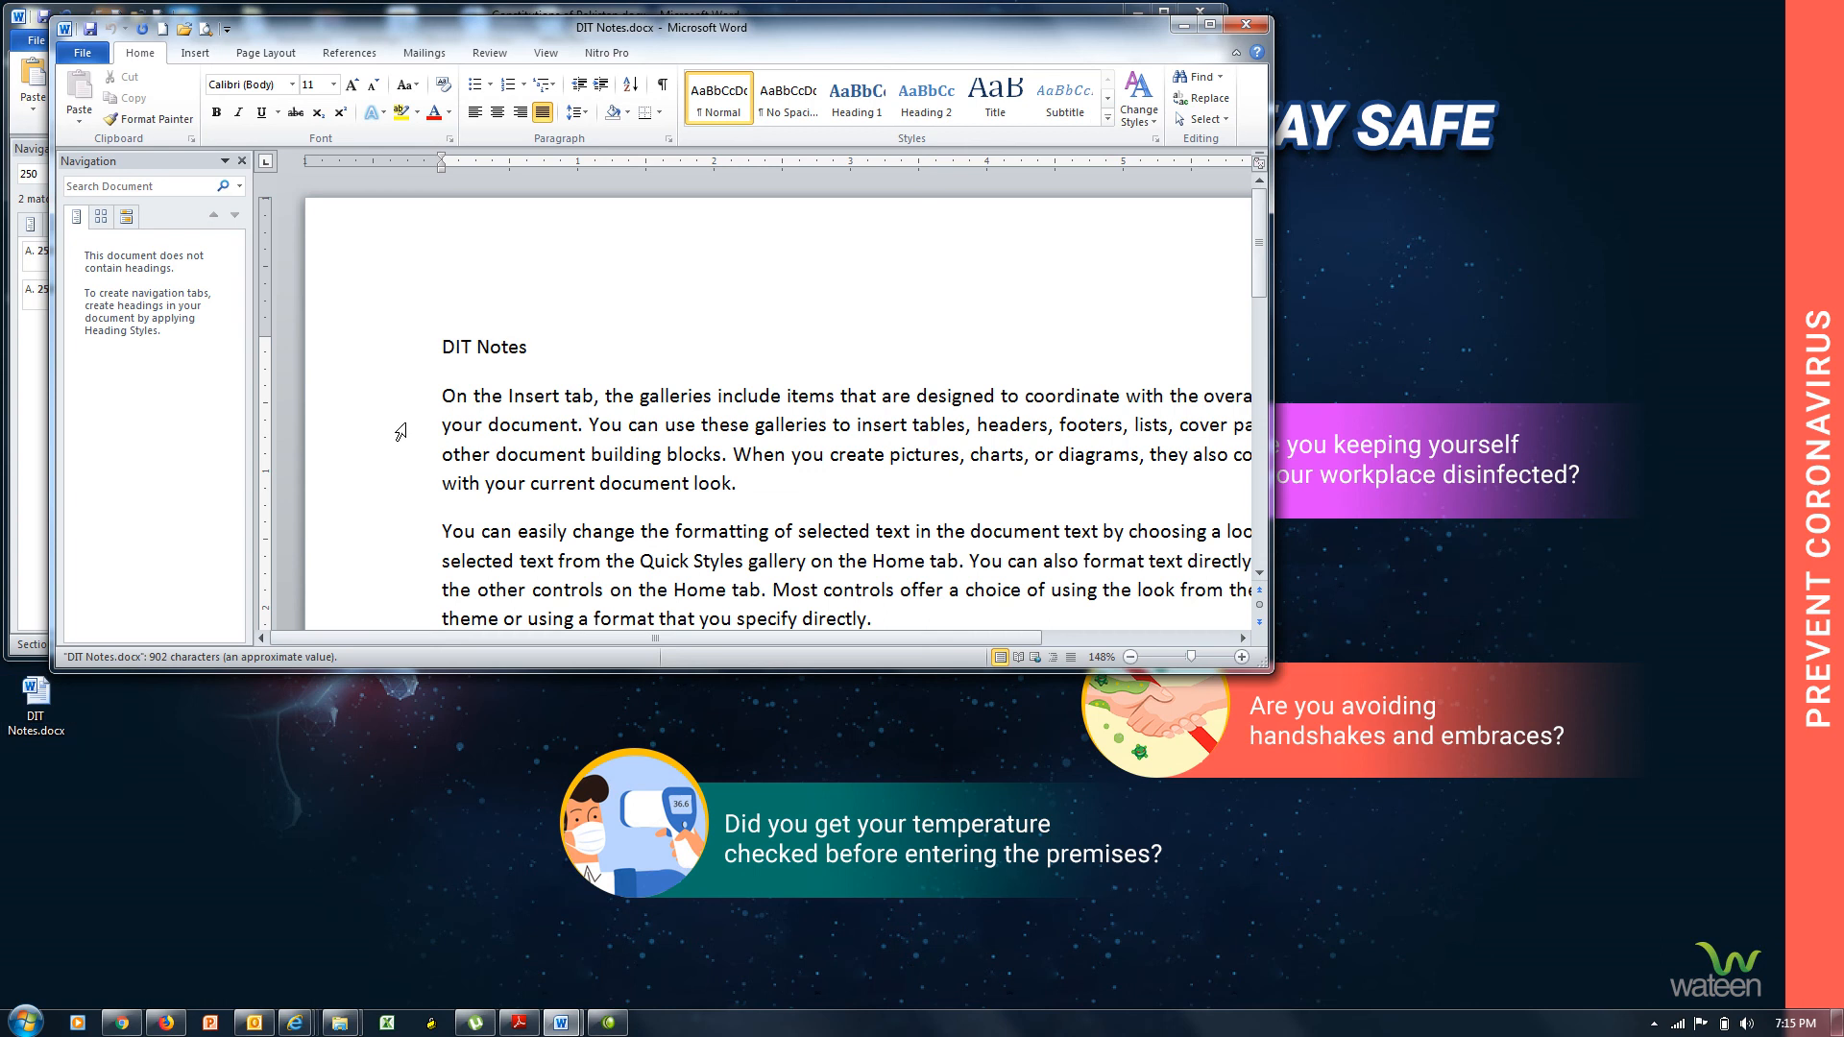
Minimize Constitutions of Pakistan, move DIT Notes top-left, enlarge it, and select the title.
{"action": "left_click_drag", "start_coordinate": [595, 36], "coordinate": [741, 242]}
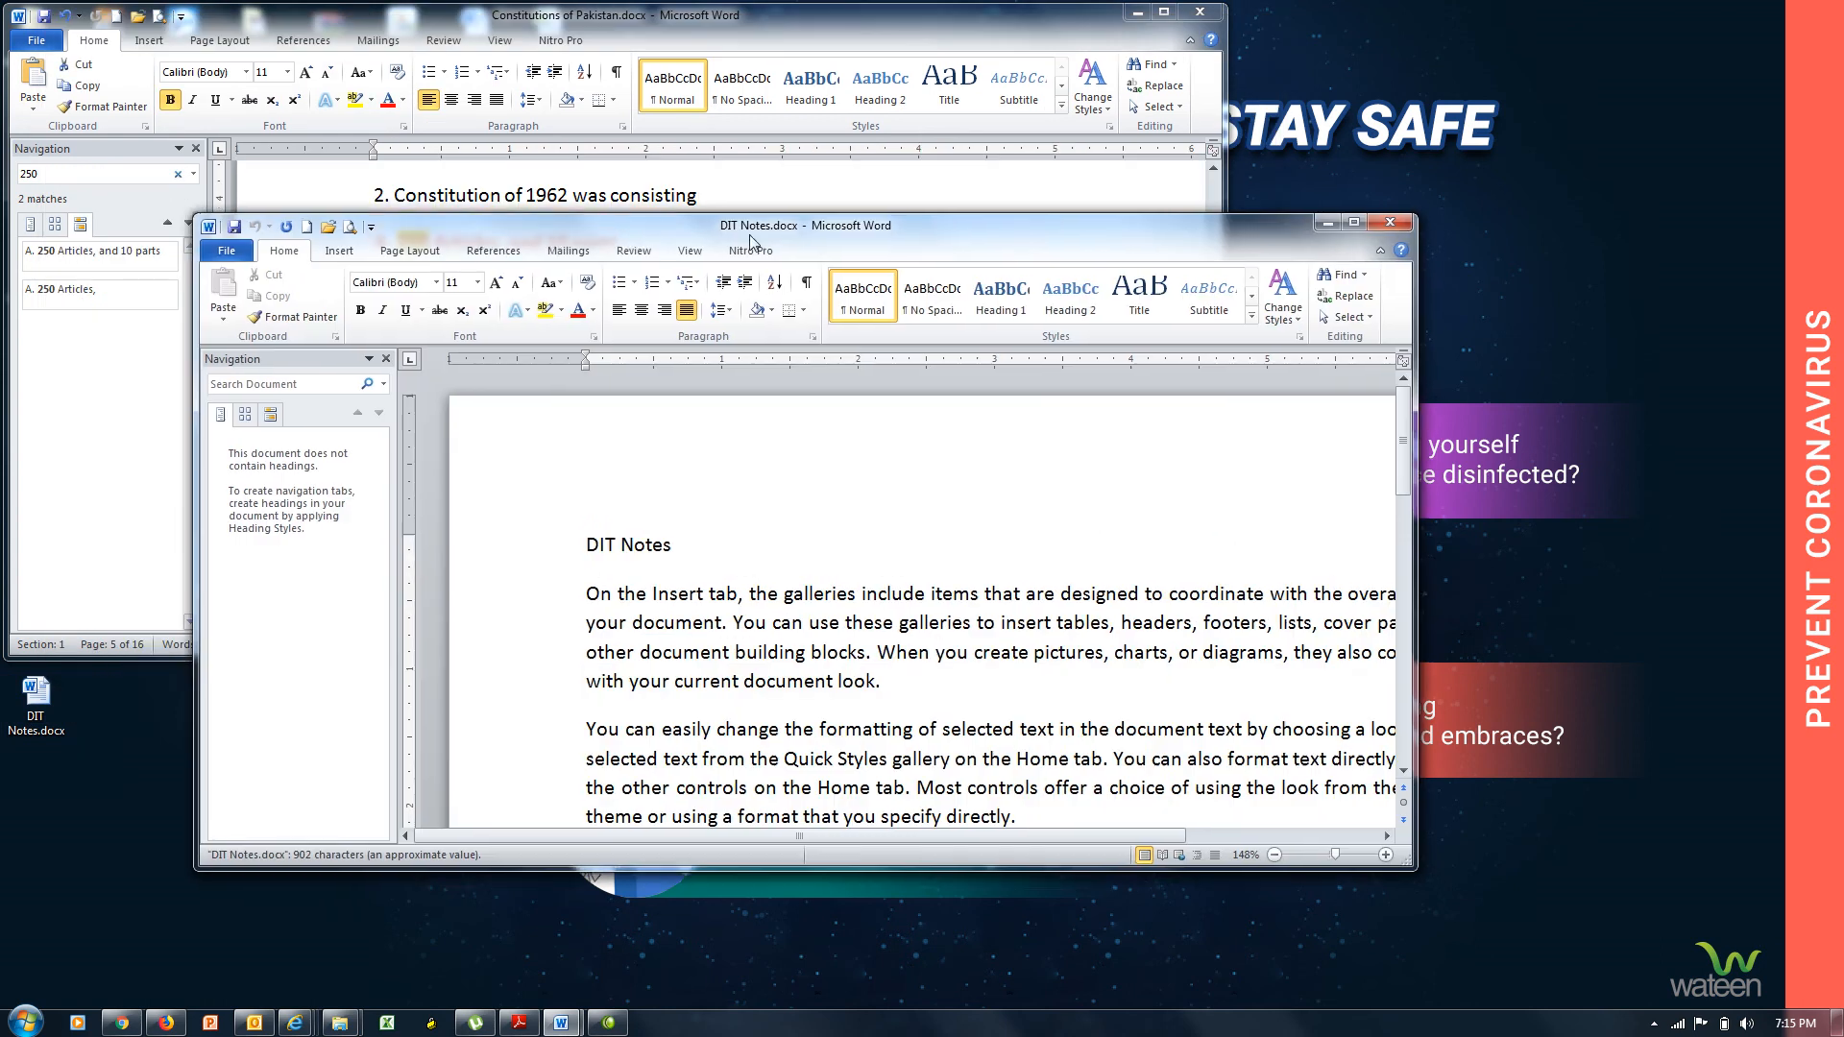
{"action": "left_click", "coordinate": [1136, 13]}
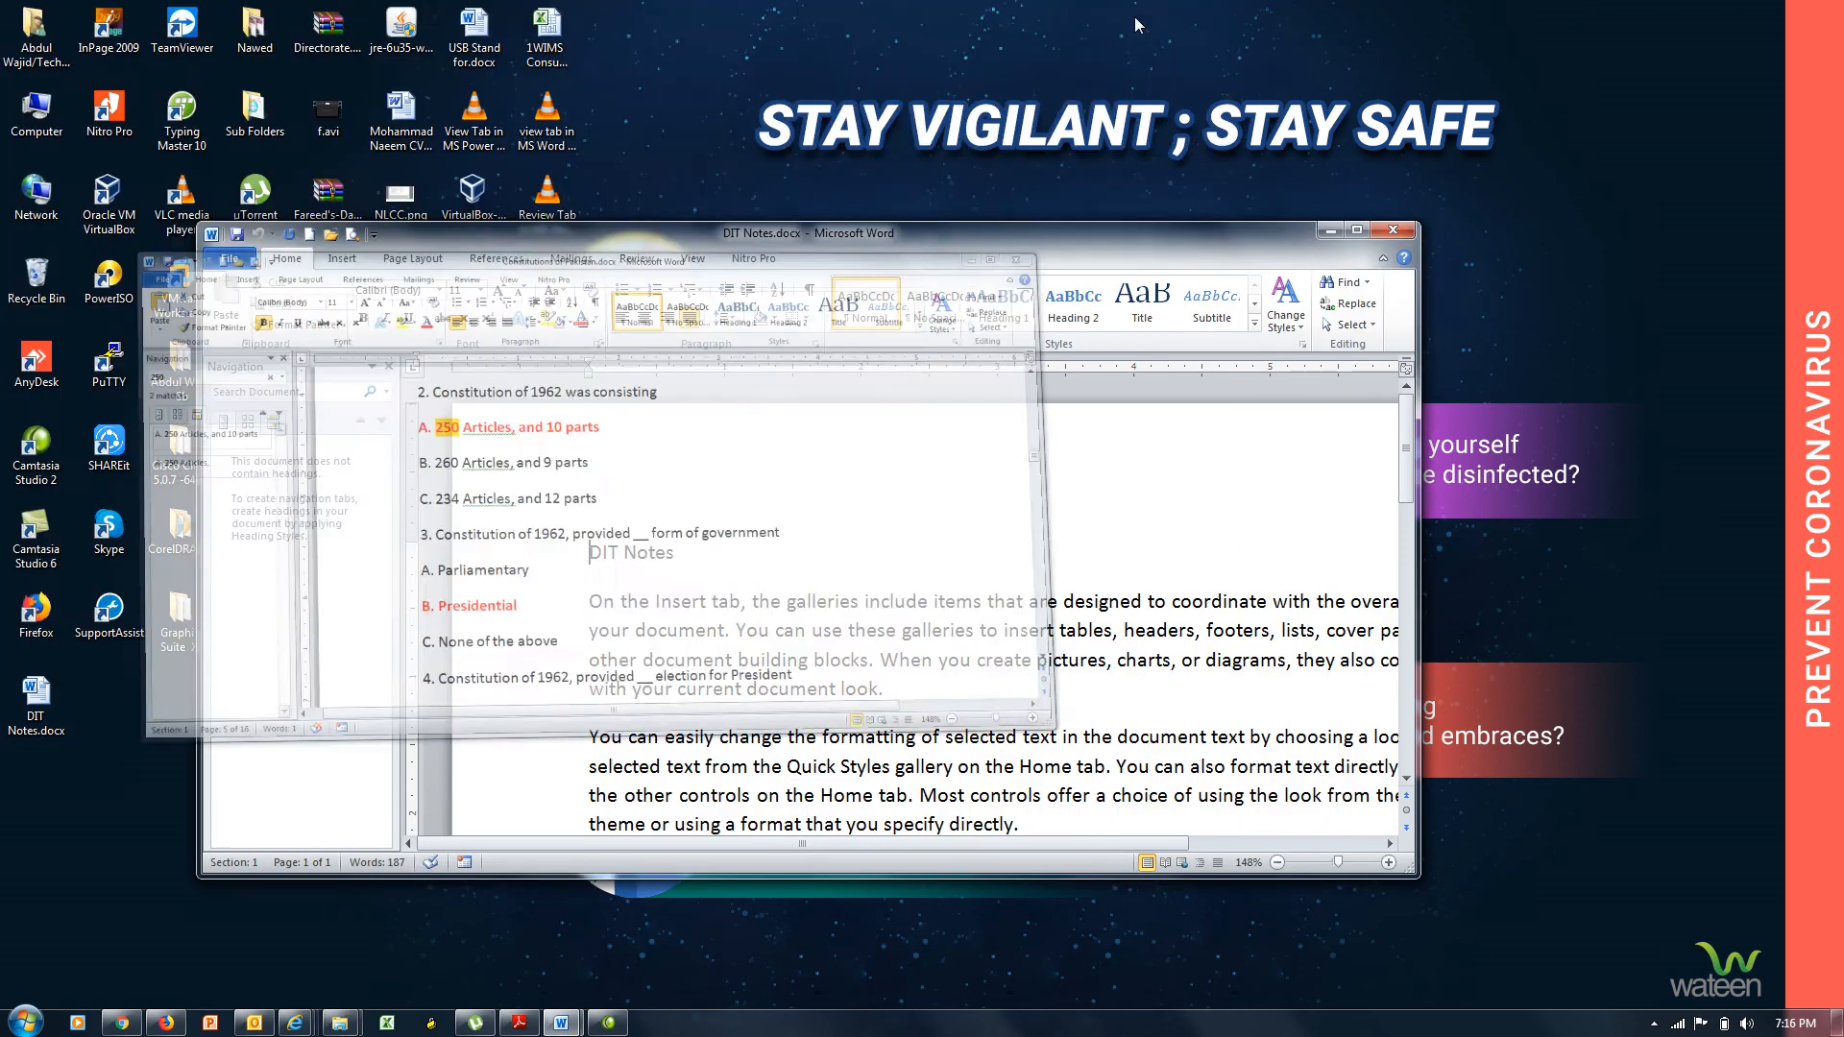
{"action": "left_click_drag", "start_coordinate": [1139, 236], "coordinate": [968, 57]}
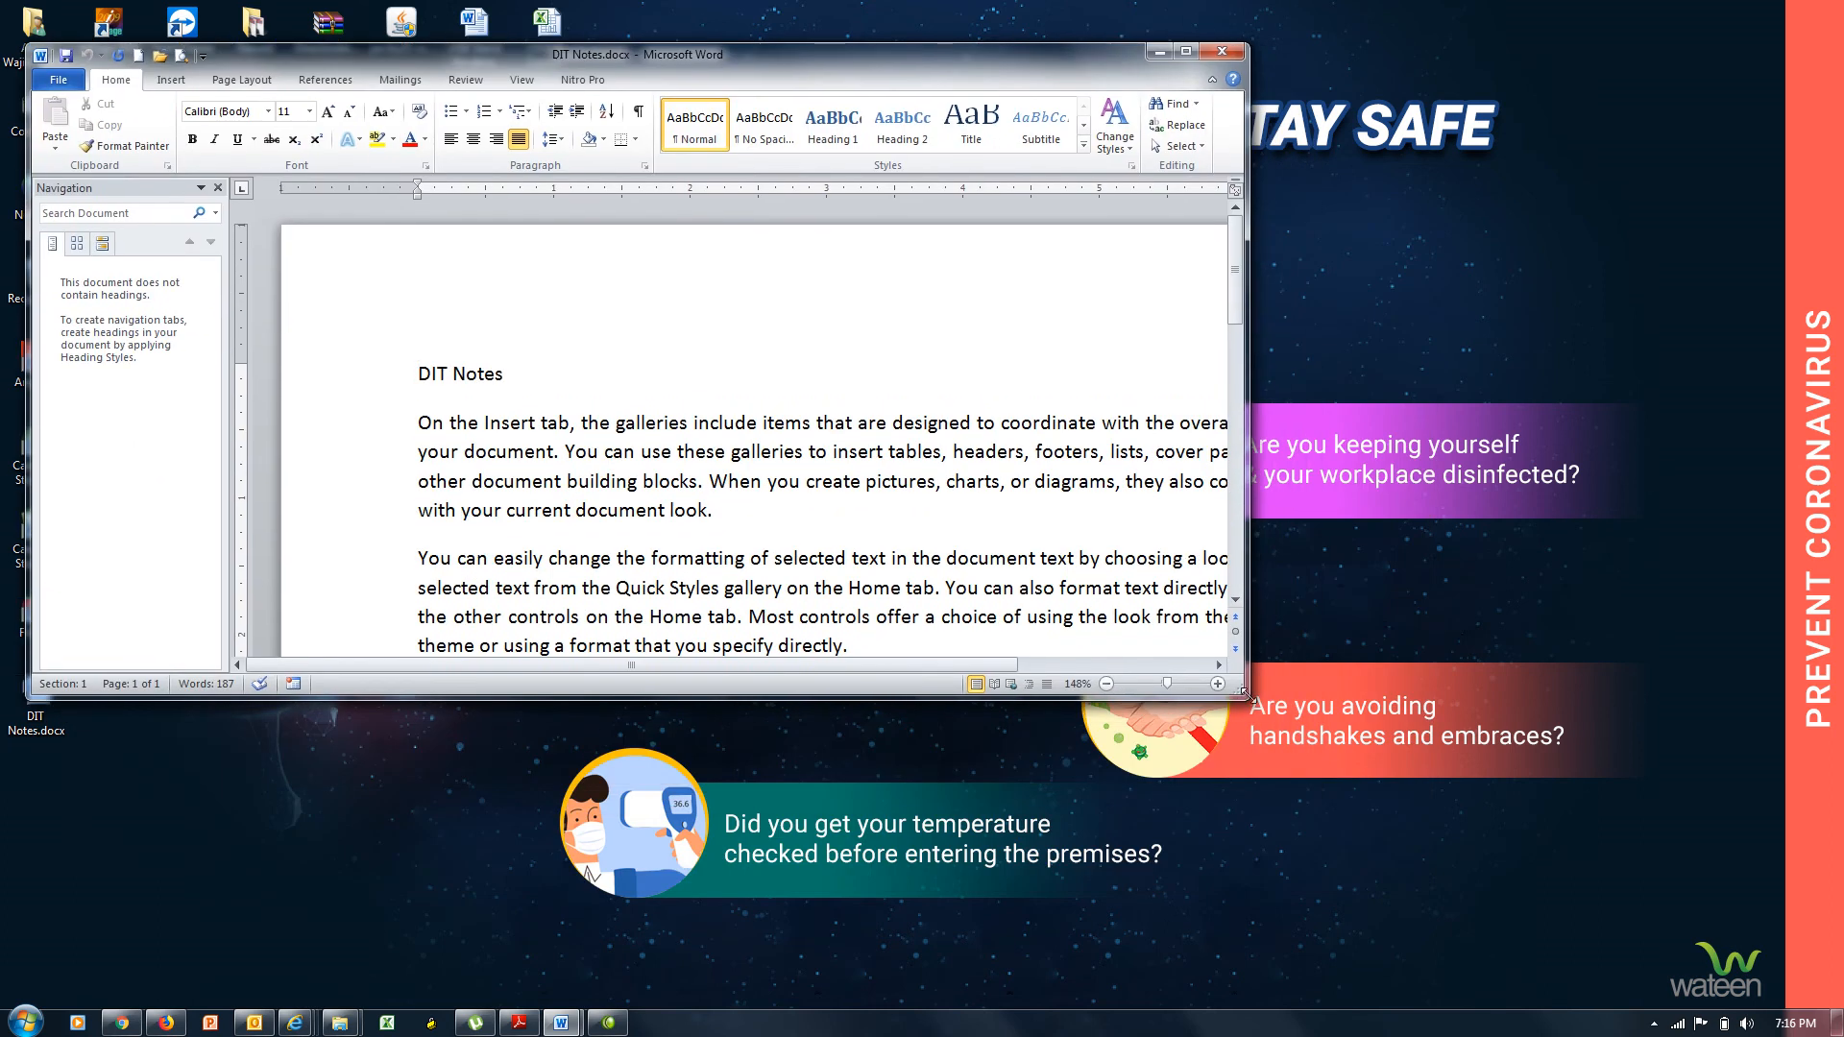
{"action": "left_click_drag", "start_coordinate": [1247, 696], "coordinate": [1780, 996]}
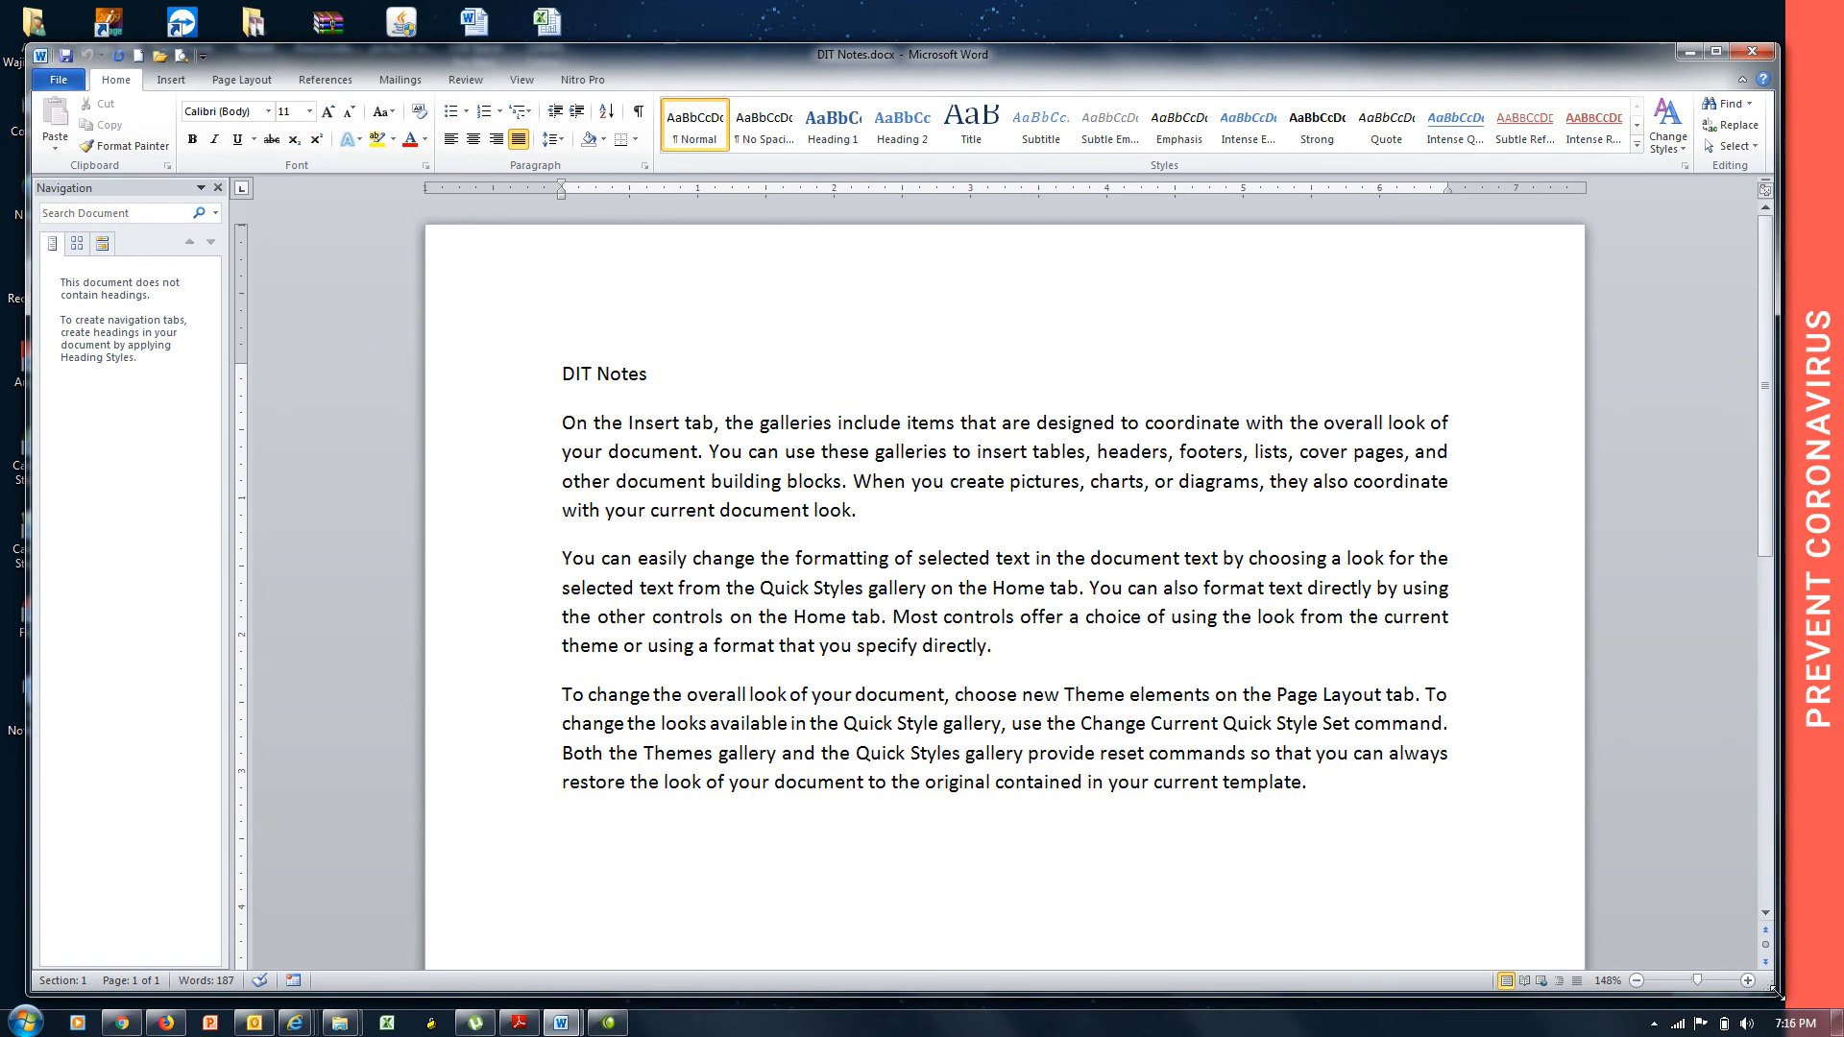
{"action": "left_click_drag", "start_coordinate": [654, 374], "coordinate": [565, 382]}
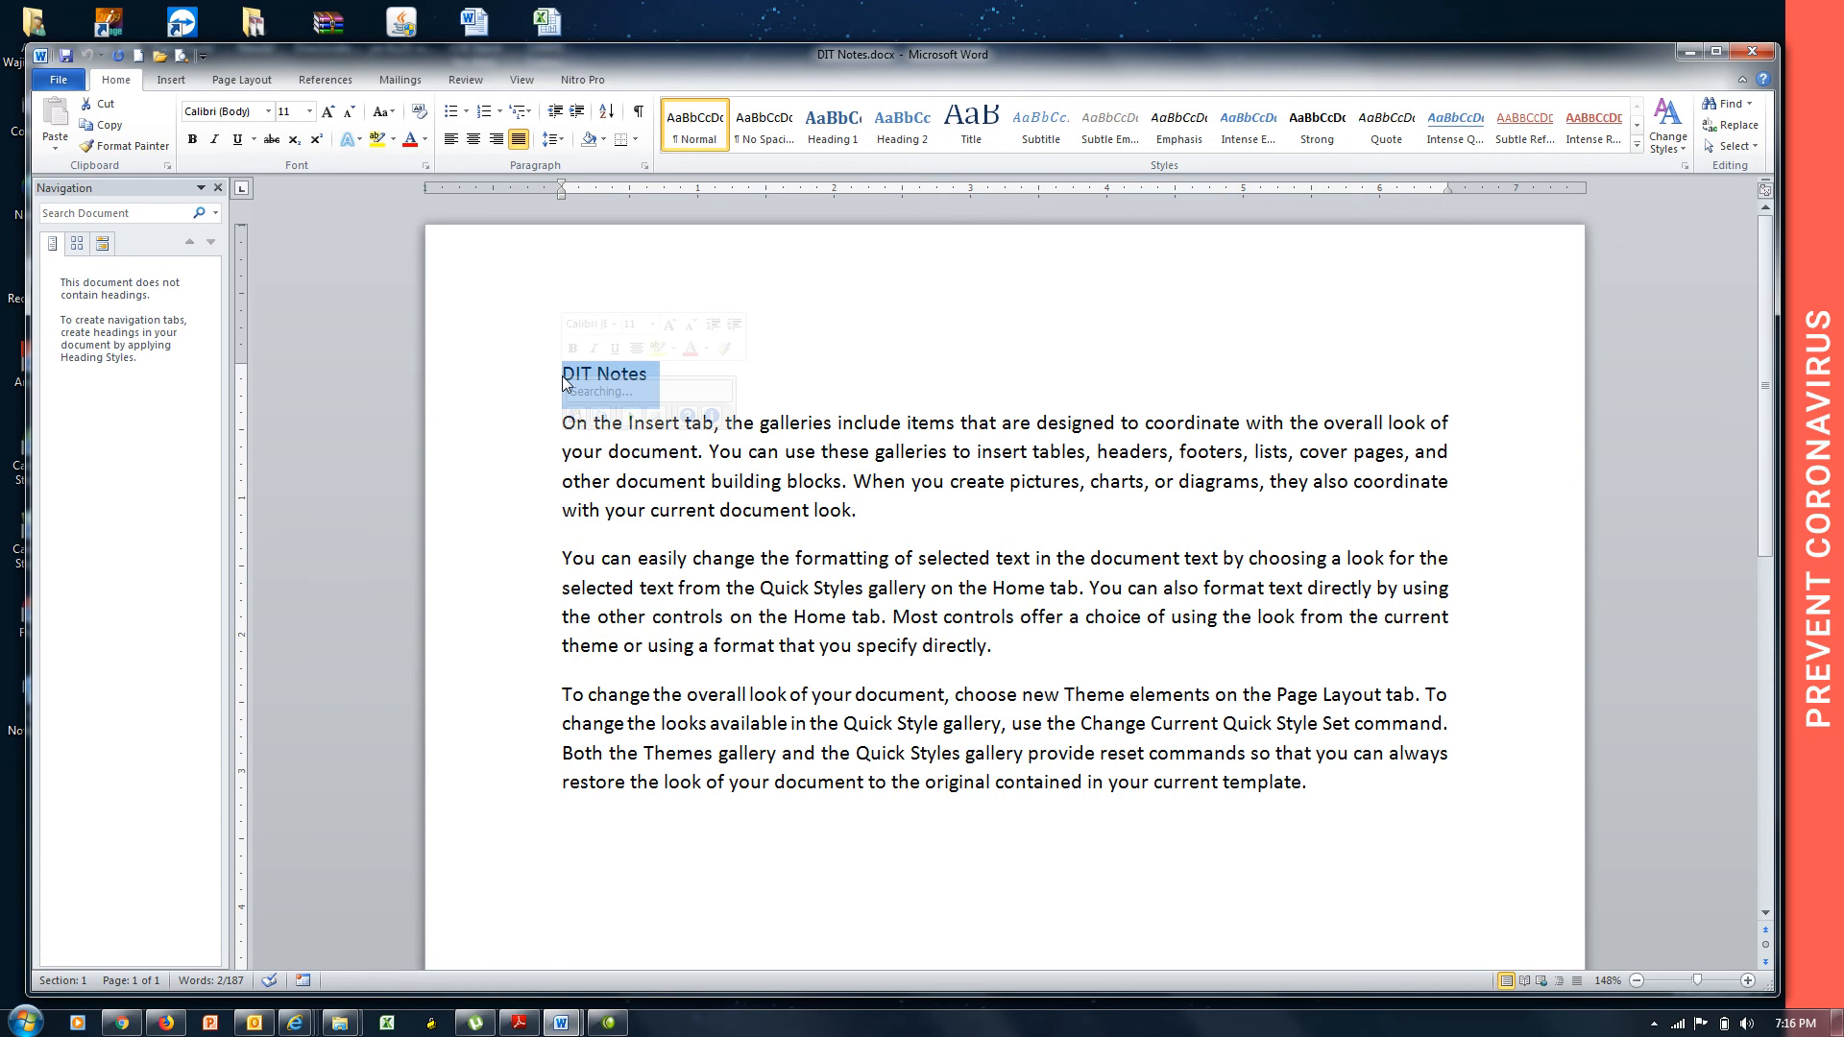
Center the DIT Notes title and grow its font to 22 pt.
{"action": "left_click", "coordinate": [474, 141]}
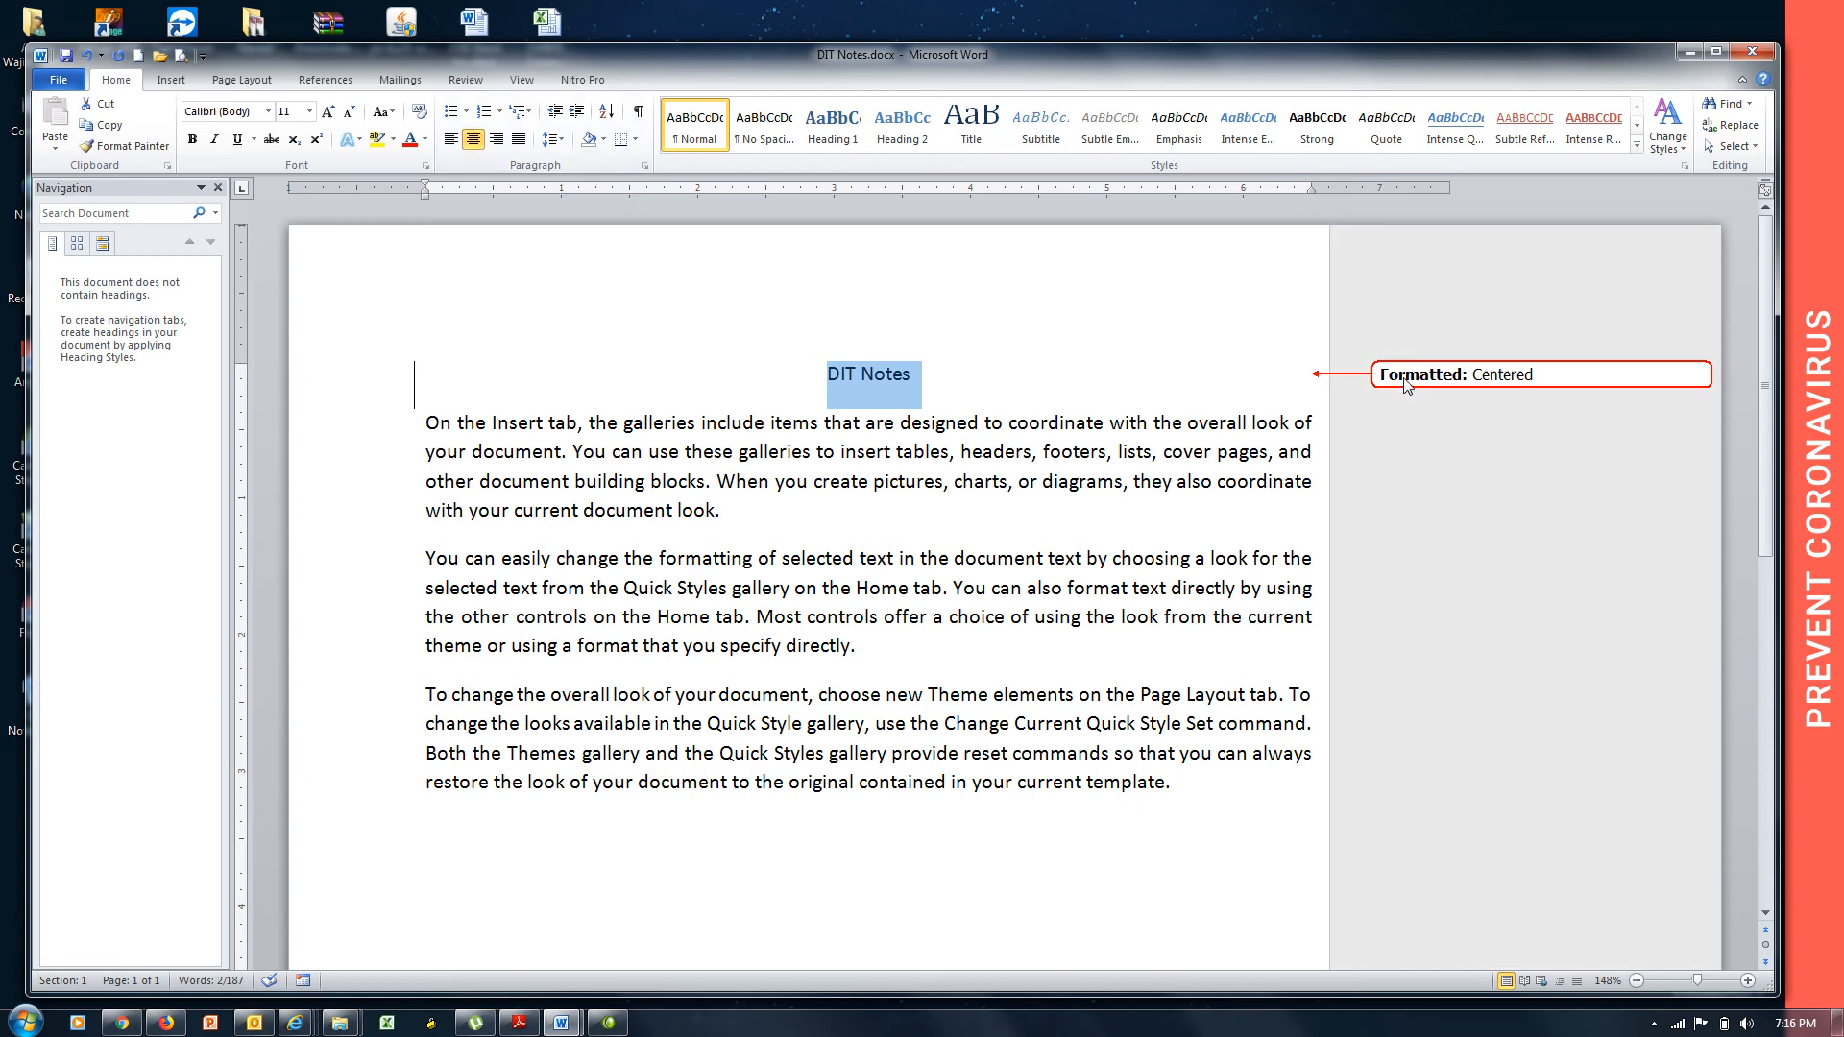
{"action": "mouse_move", "coordinate": [1406, 383]}
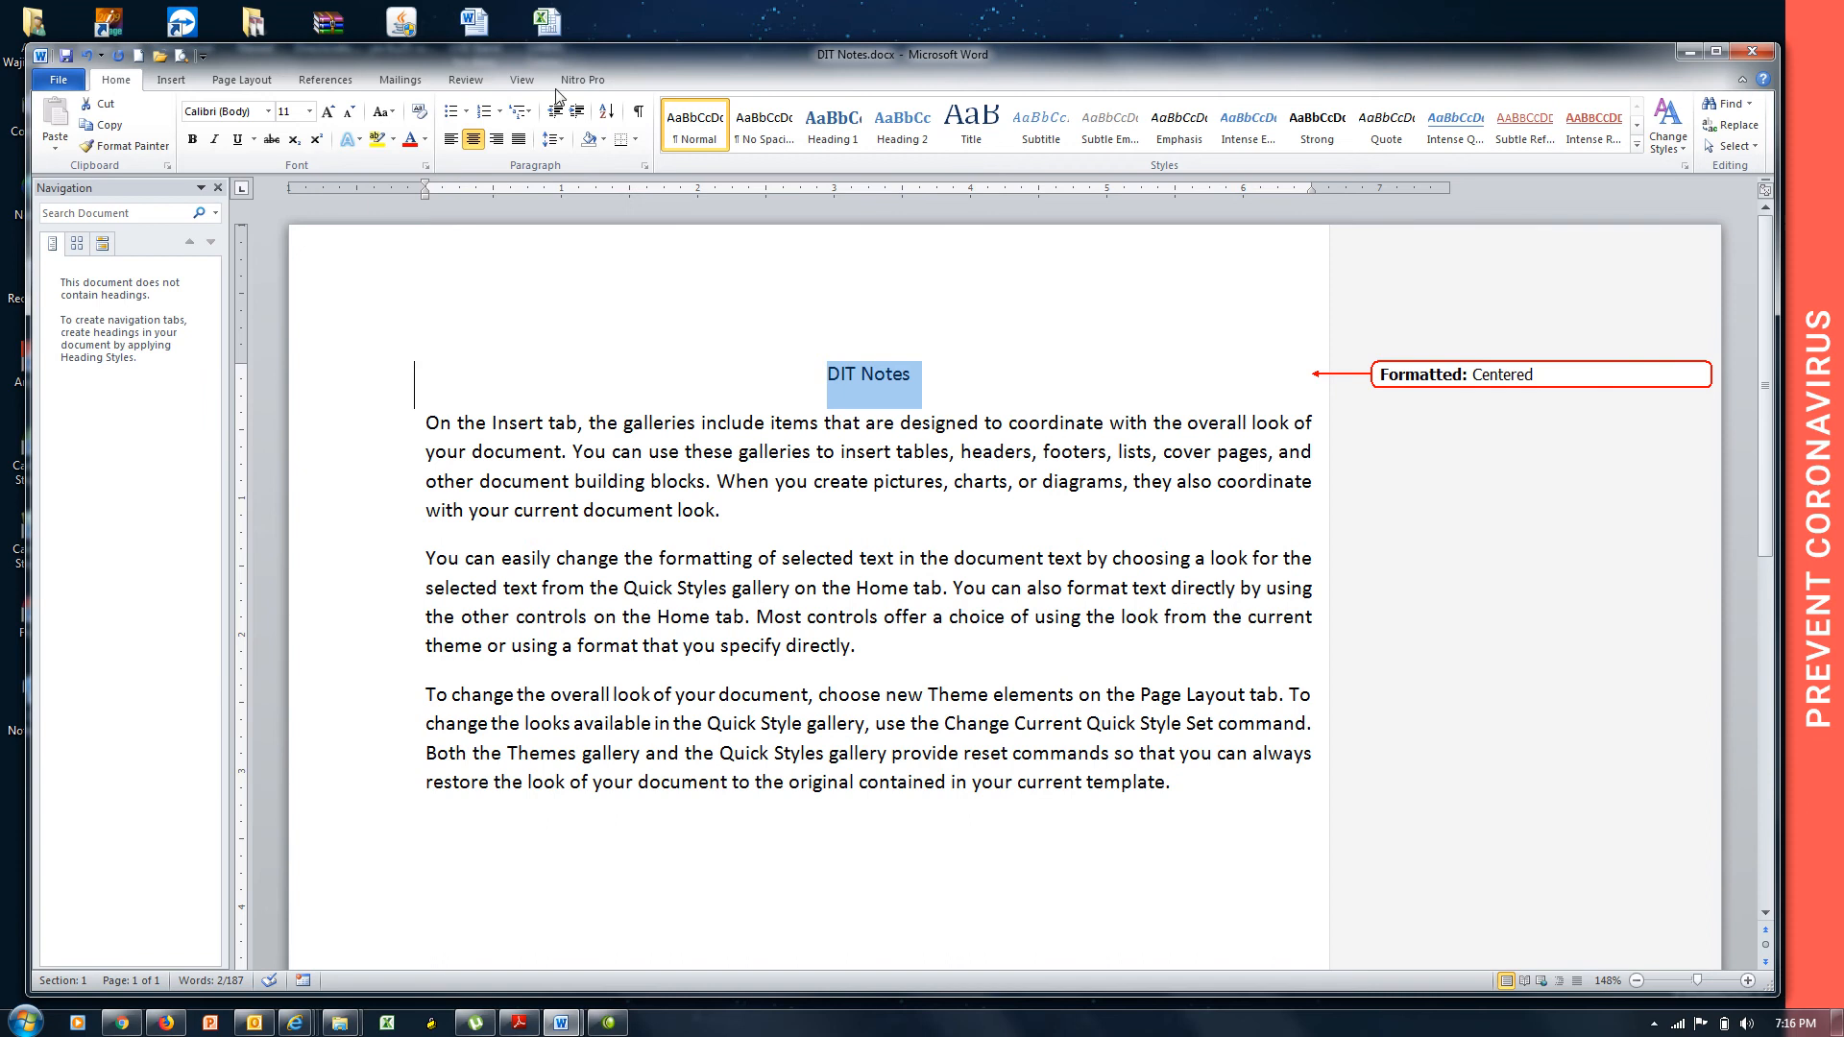
{"action": "left_click", "coordinate": [326, 113]}
{"action": "left_click", "coordinate": [326, 113]}
{"action": "left_click", "coordinate": [327, 113]}
{"action": "left_click", "coordinate": [326, 113]}
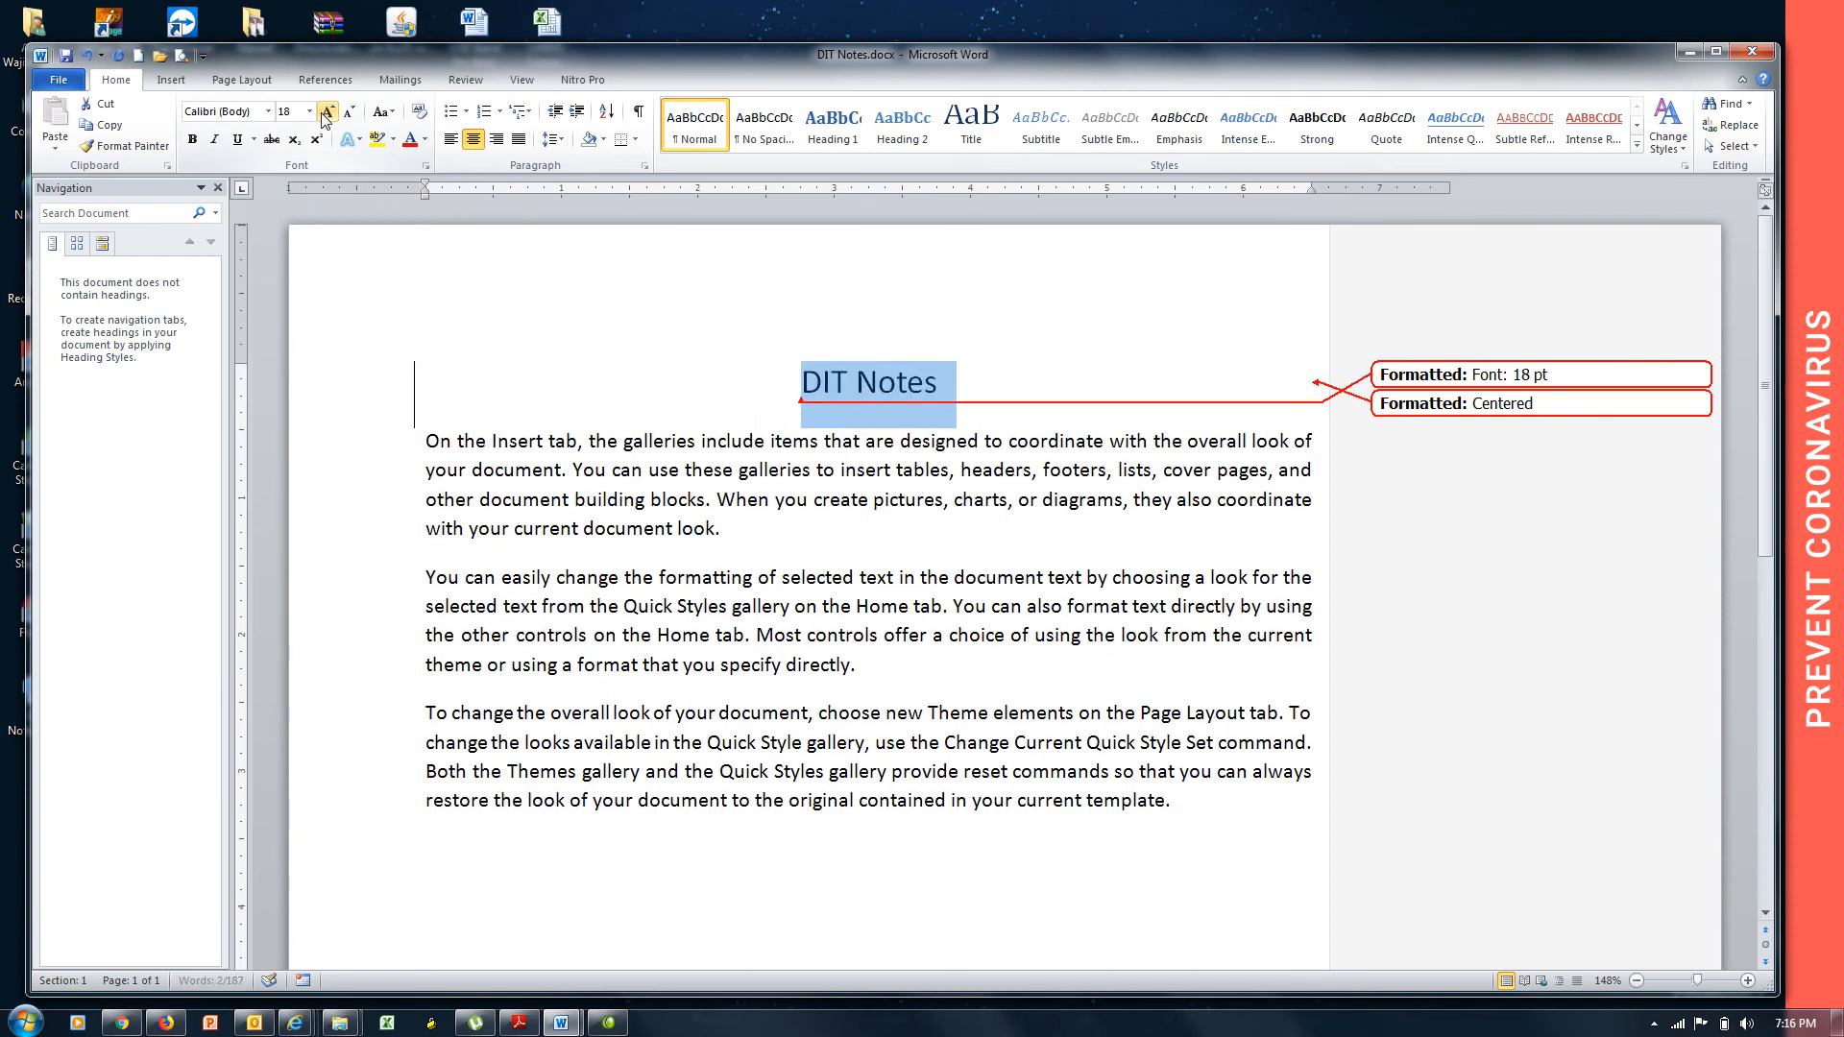
{"action": "left_click", "coordinate": [326, 113]}
{"action": "left_click", "coordinate": [326, 114]}
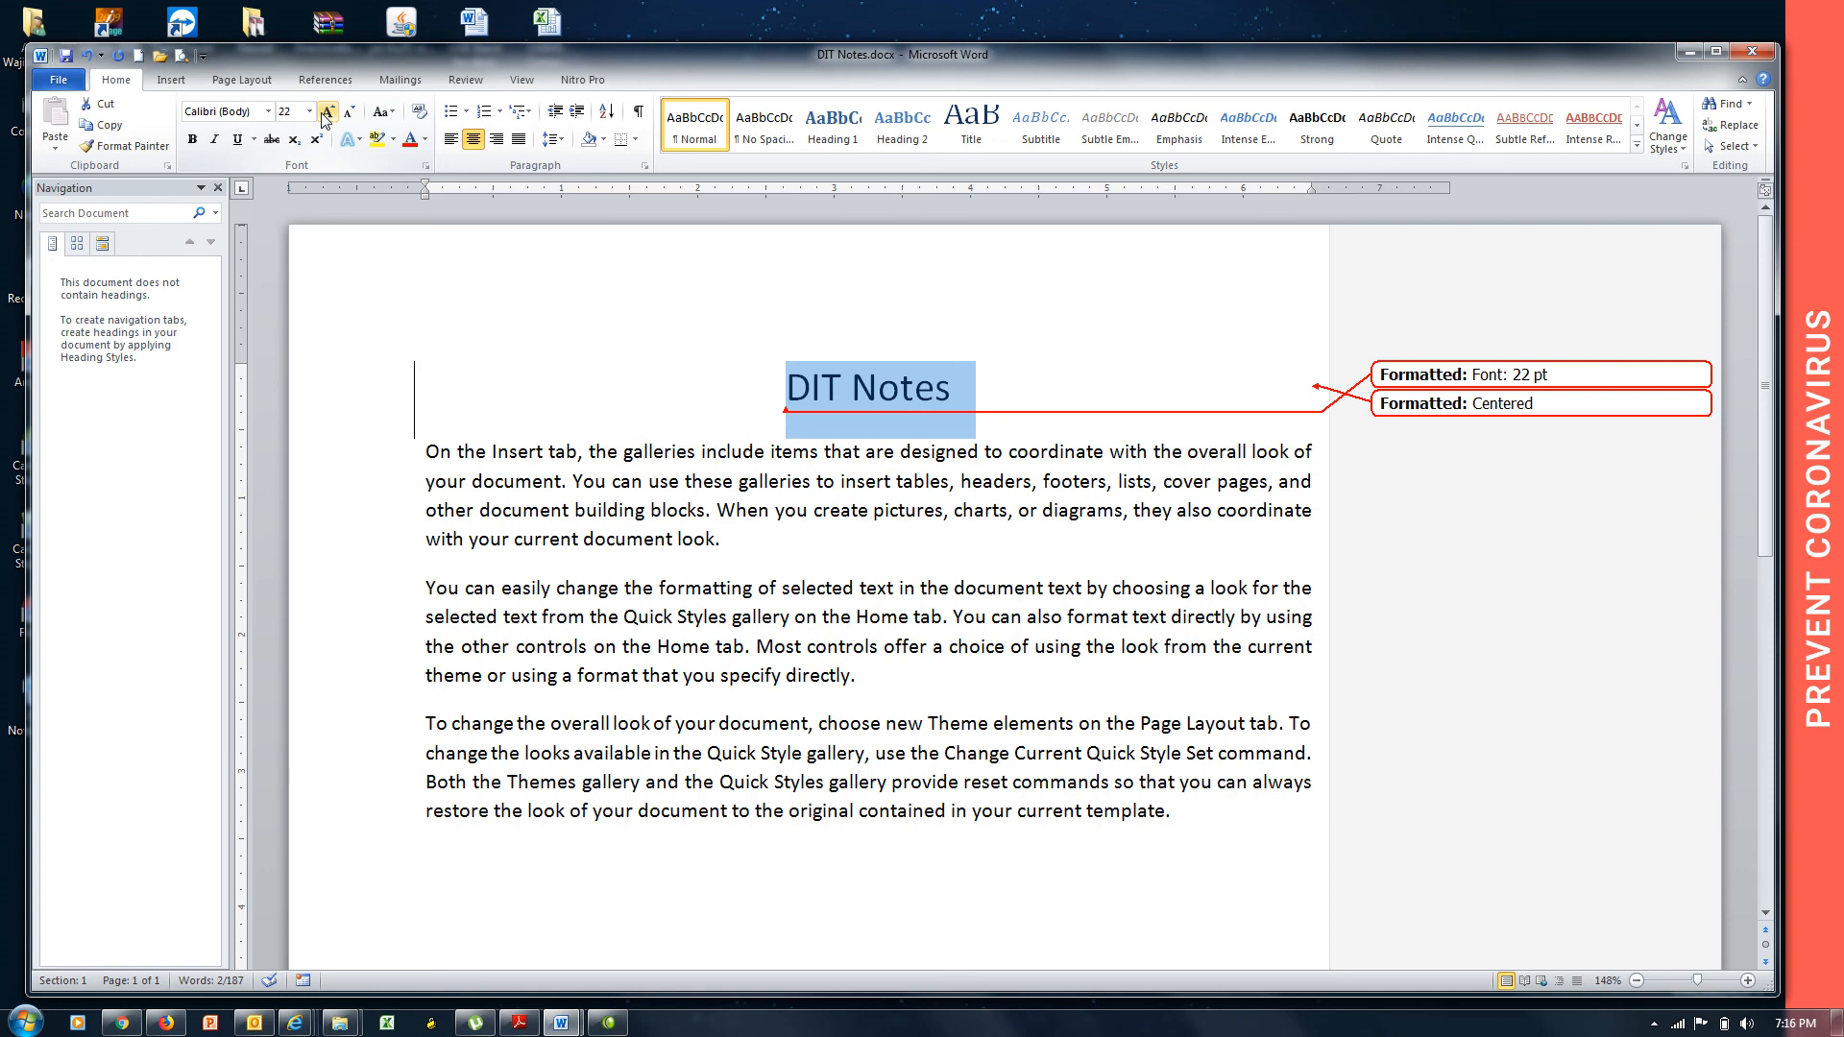
{"action": "mouse_move", "coordinate": [1571, 389]}
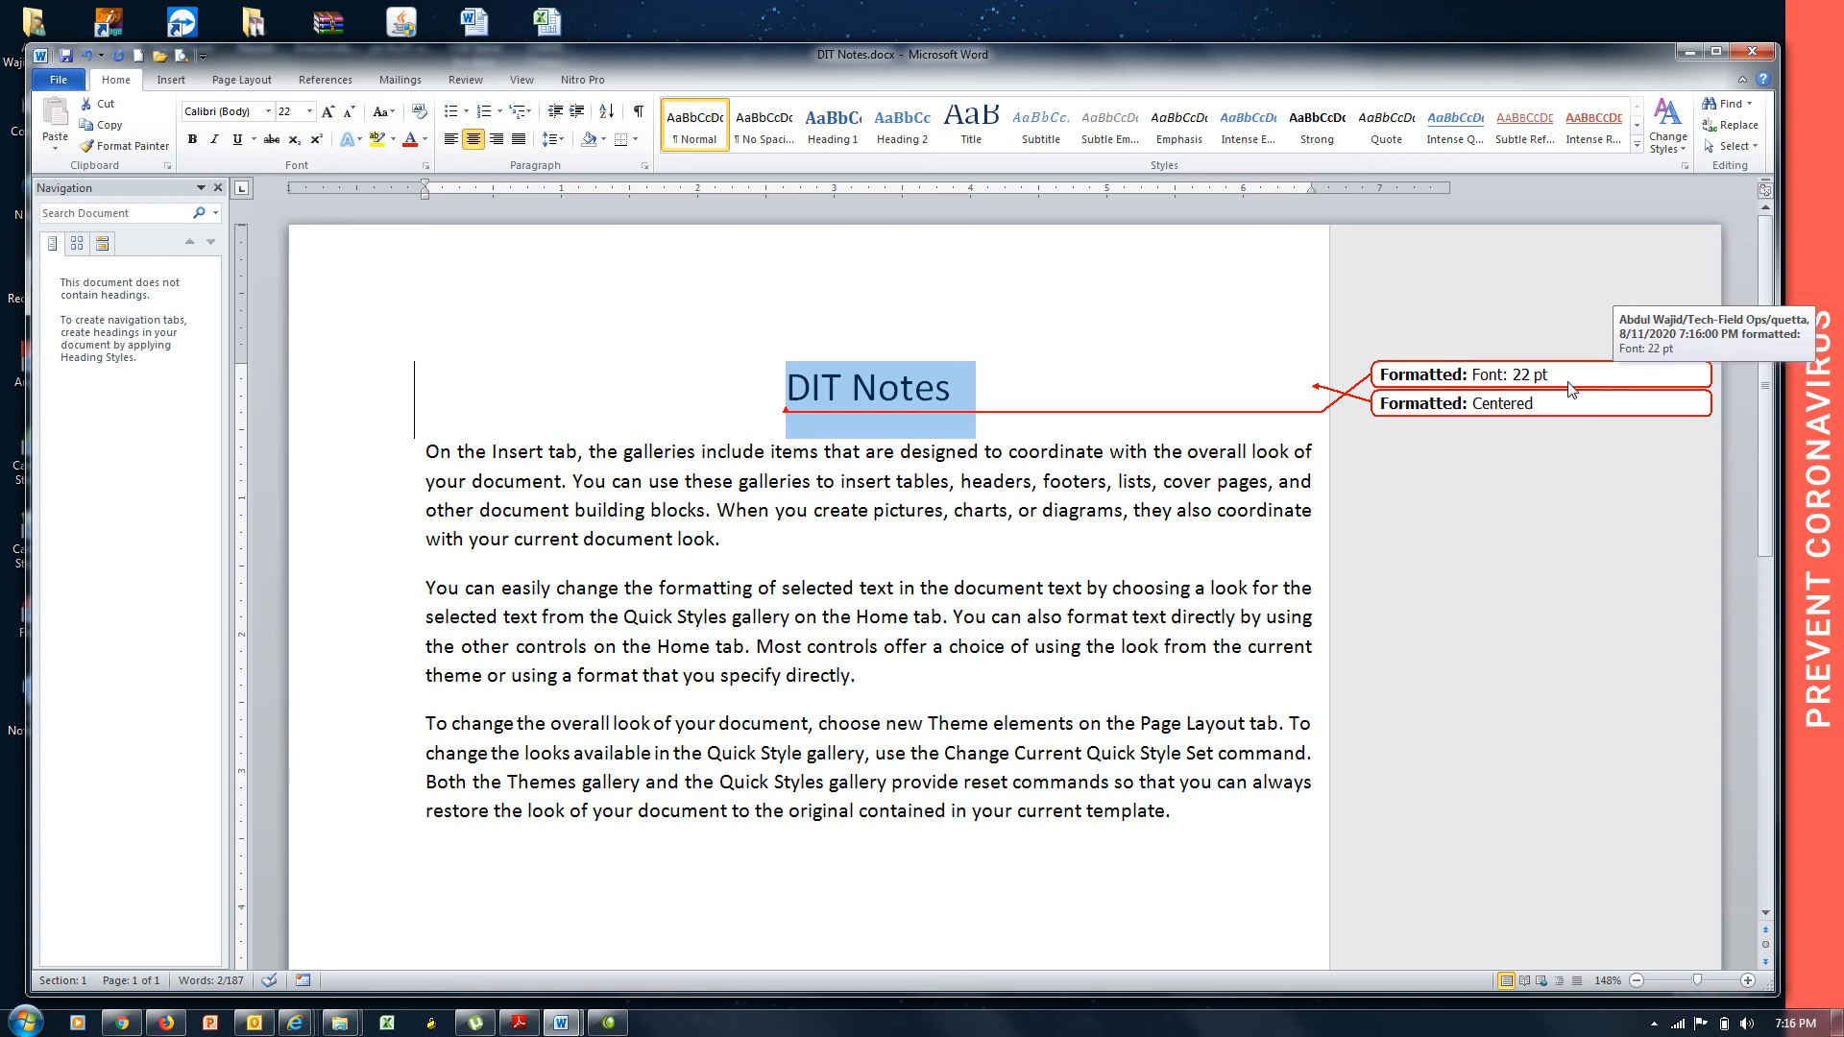
Start a new paragraph after the first: 'MS Word is the part of MS Office which is used for office work…'.
{"action": "left_click", "coordinate": [747, 553]}
{"action": "key", "text": "Return"}
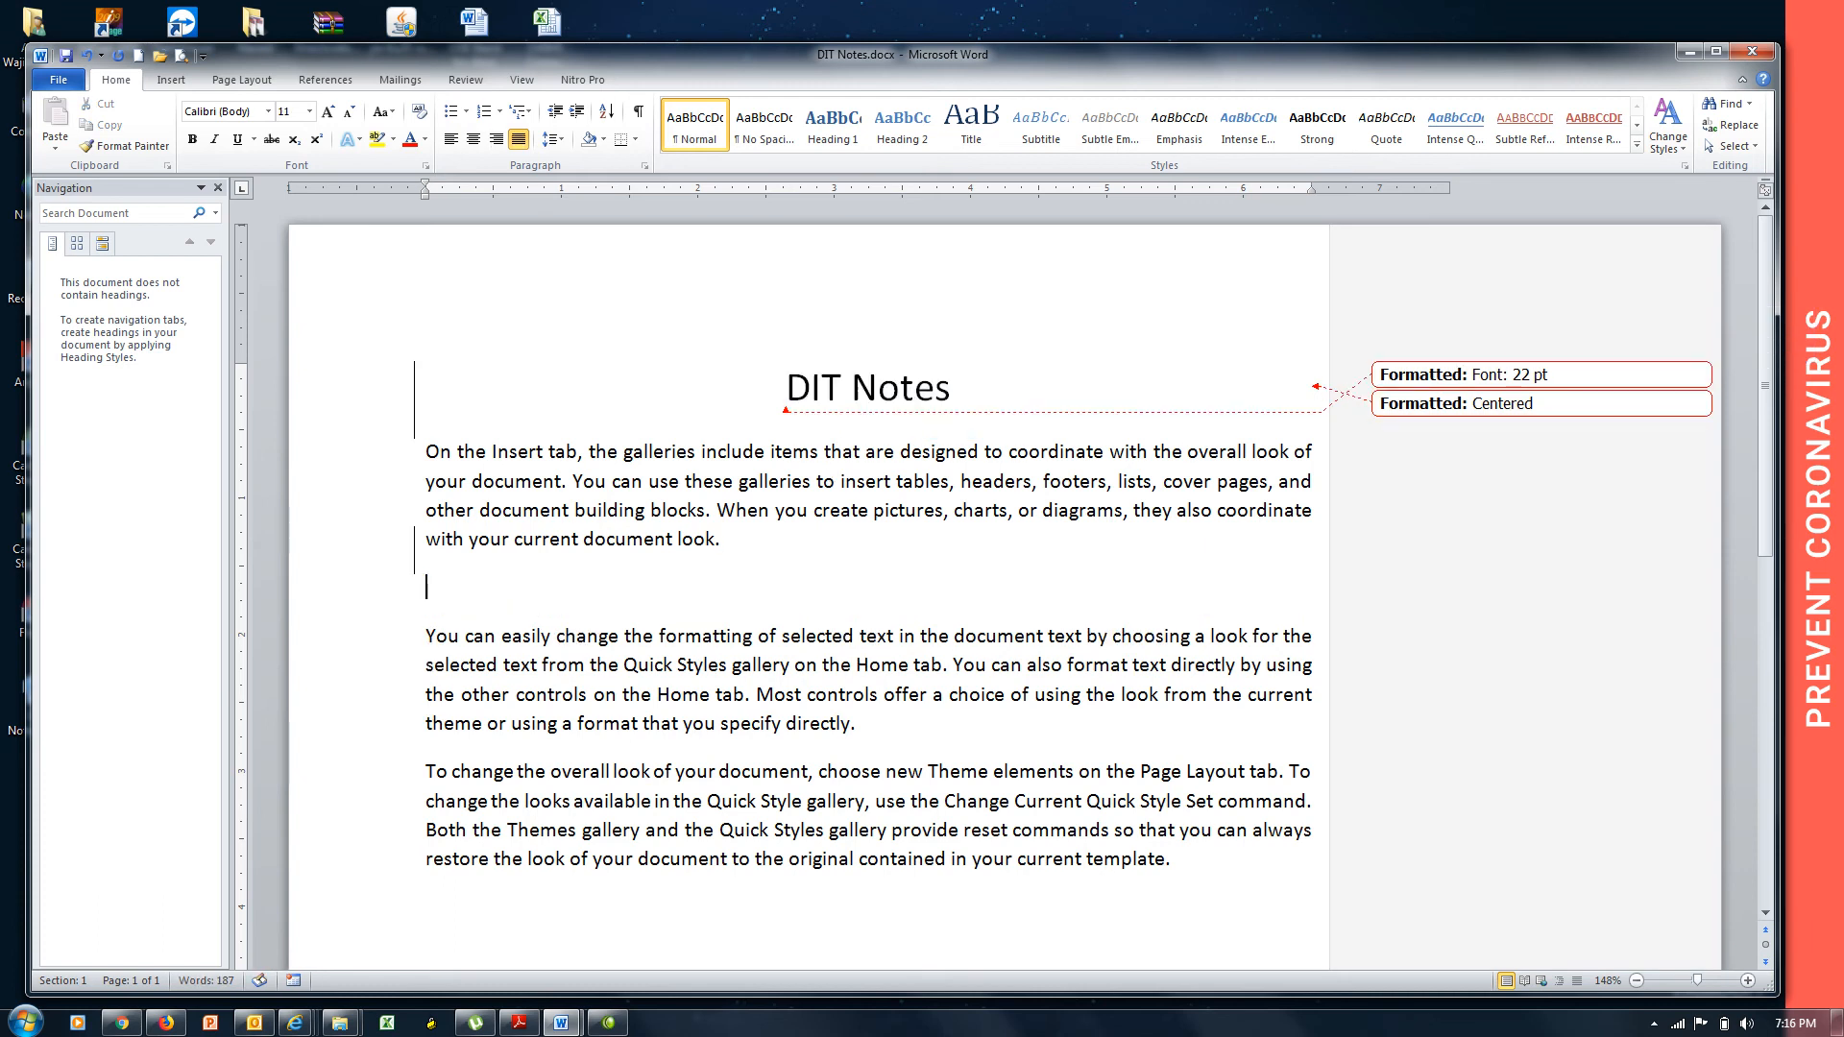
{"action": "type", "text": "MS Word is the paert"}
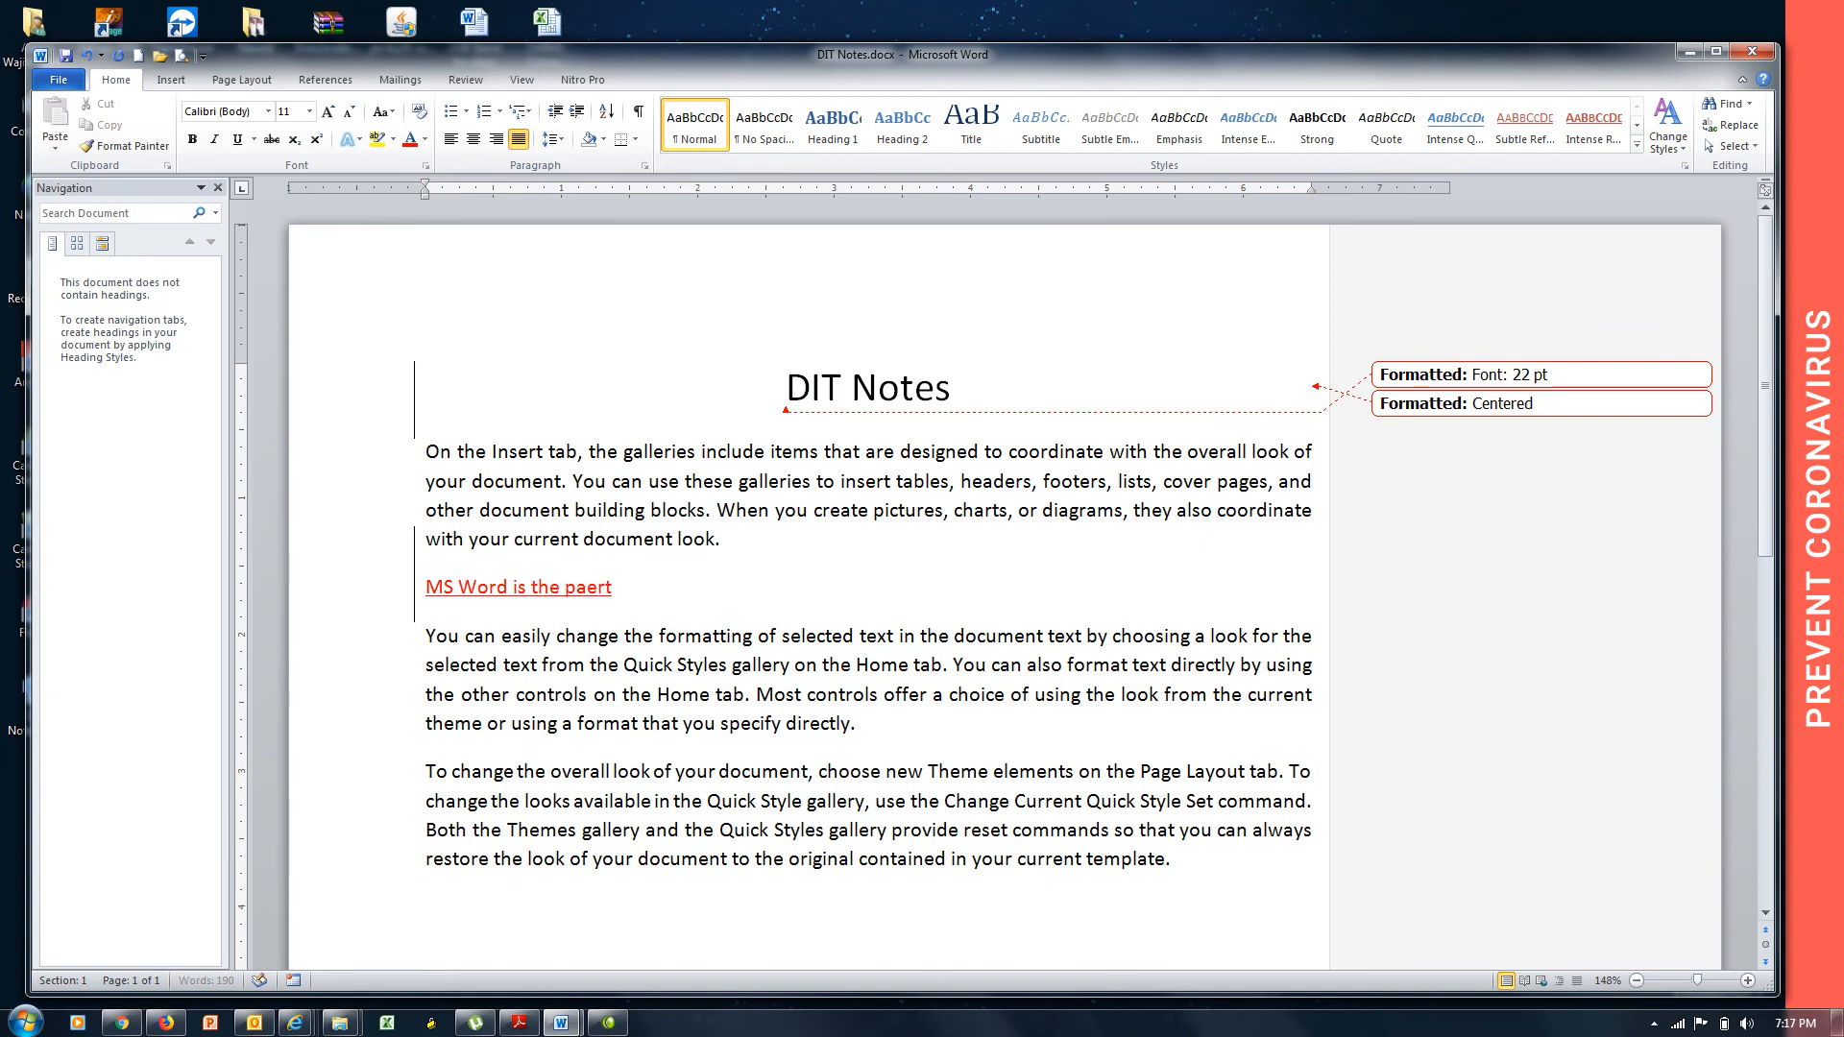
{"action": "key", "text": "BackSpace"}
{"action": "key", "text": "BackSpace"}
{"action": "key", "text": "BackSpace"}
{"action": "type", "text": "rt of M"}
{"action": "type", "text": "S Mo"}
{"action": "key", "text": "BackSpace"}
{"action": "key", "text": "BackSpace"}
{"action": "key", "text": "BackSpace"}
{"action": "type", "text": "Office whic"}
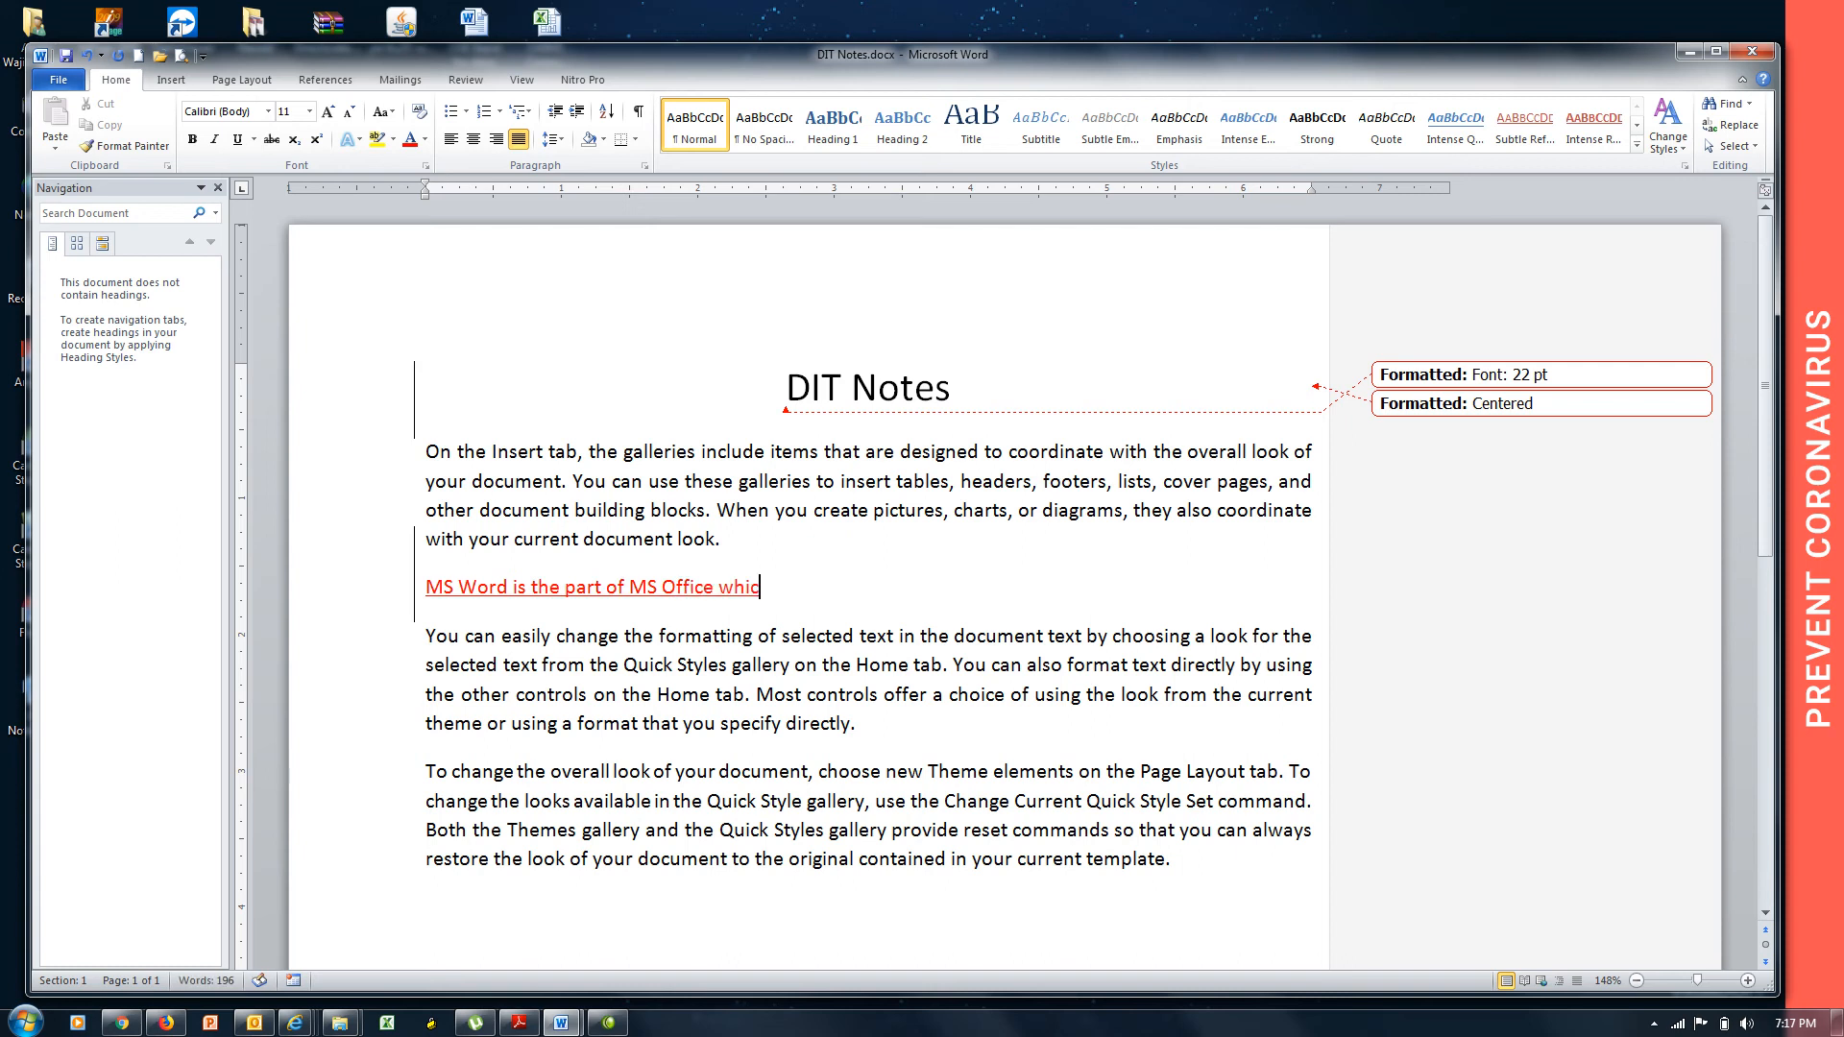
{"action": "type", "text": "h is used for"}
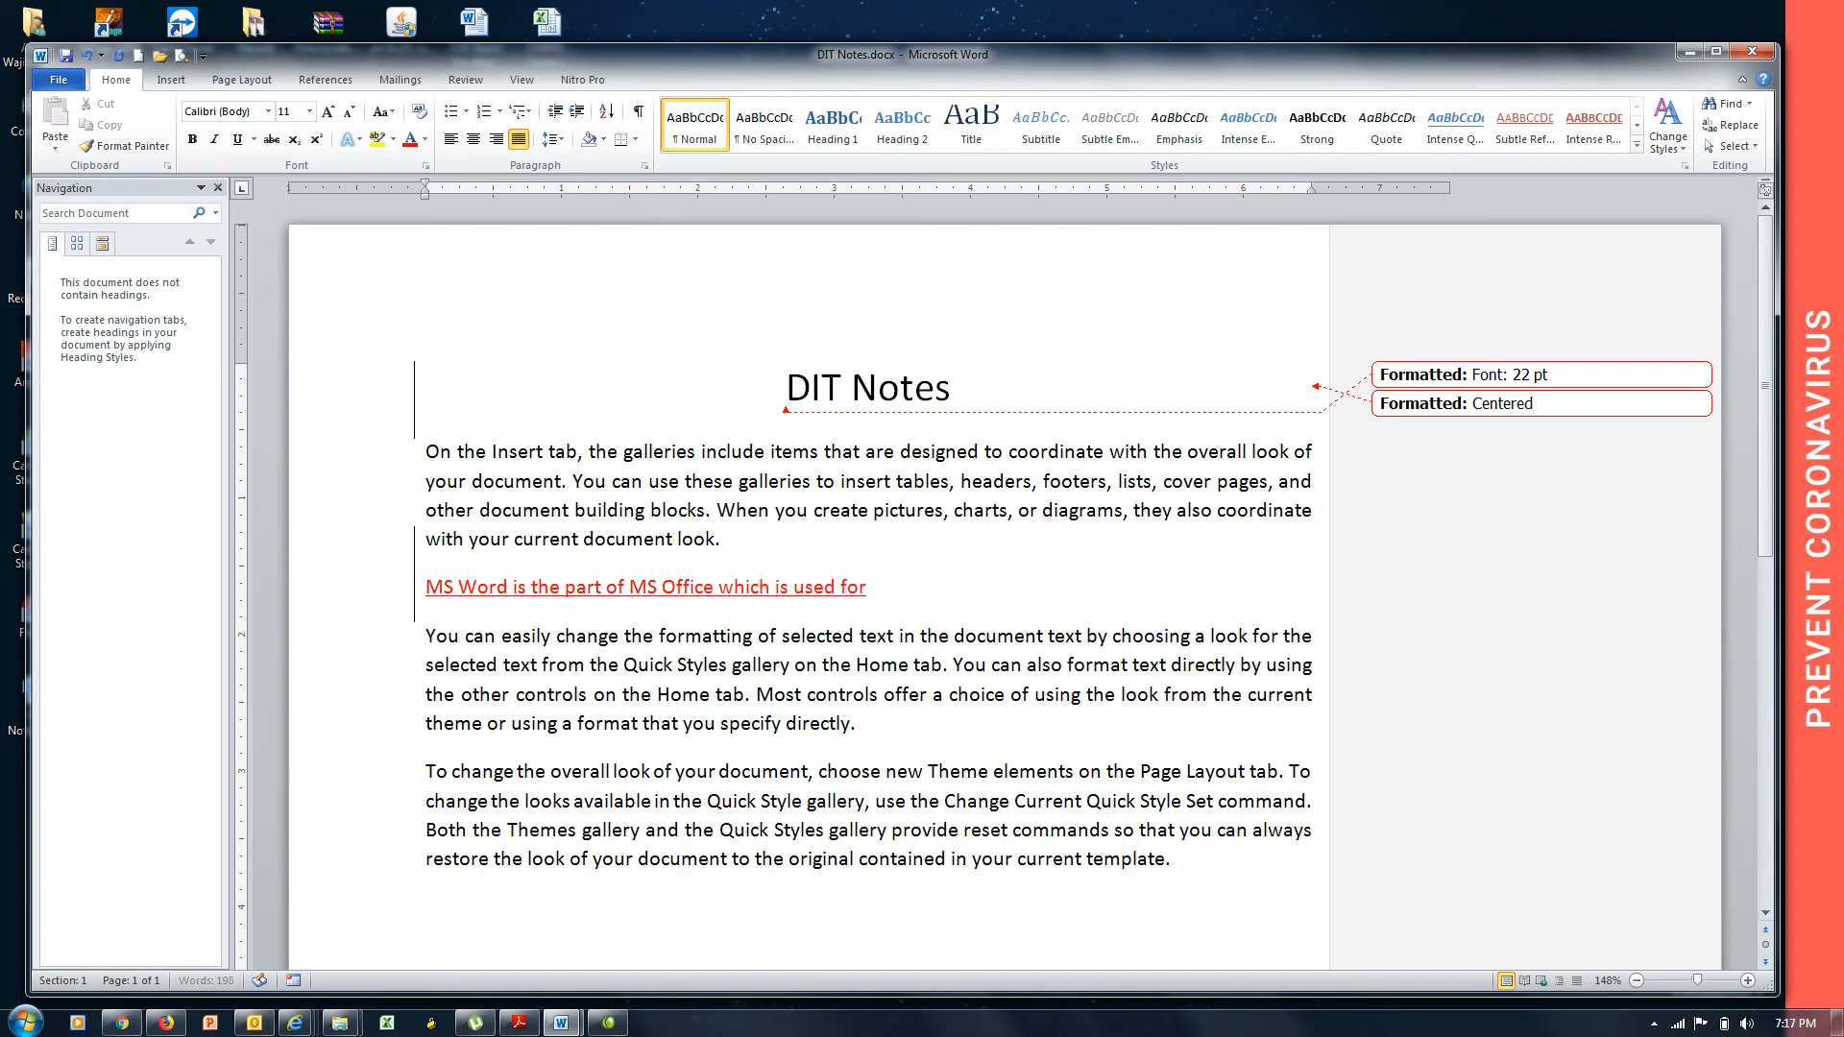
{"action": "type", "text": " office work and to create"}
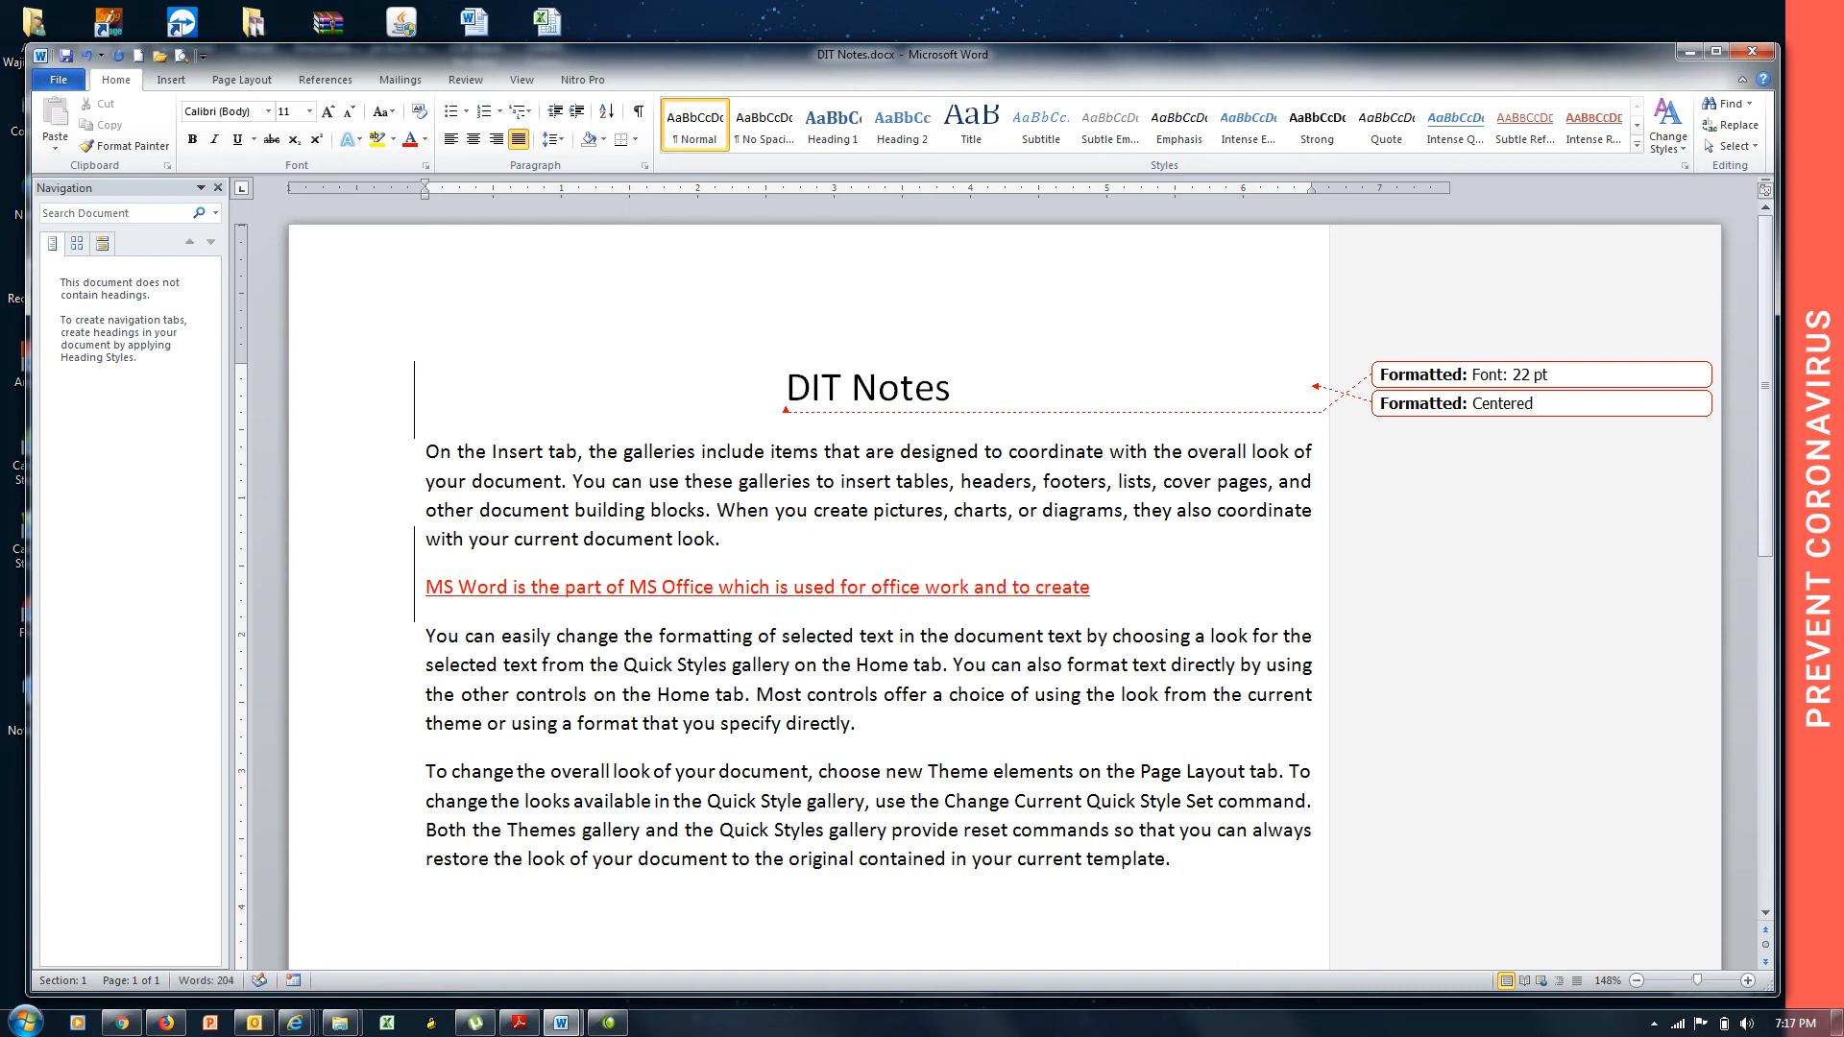
{"action": "type", "text": " large amount of"}
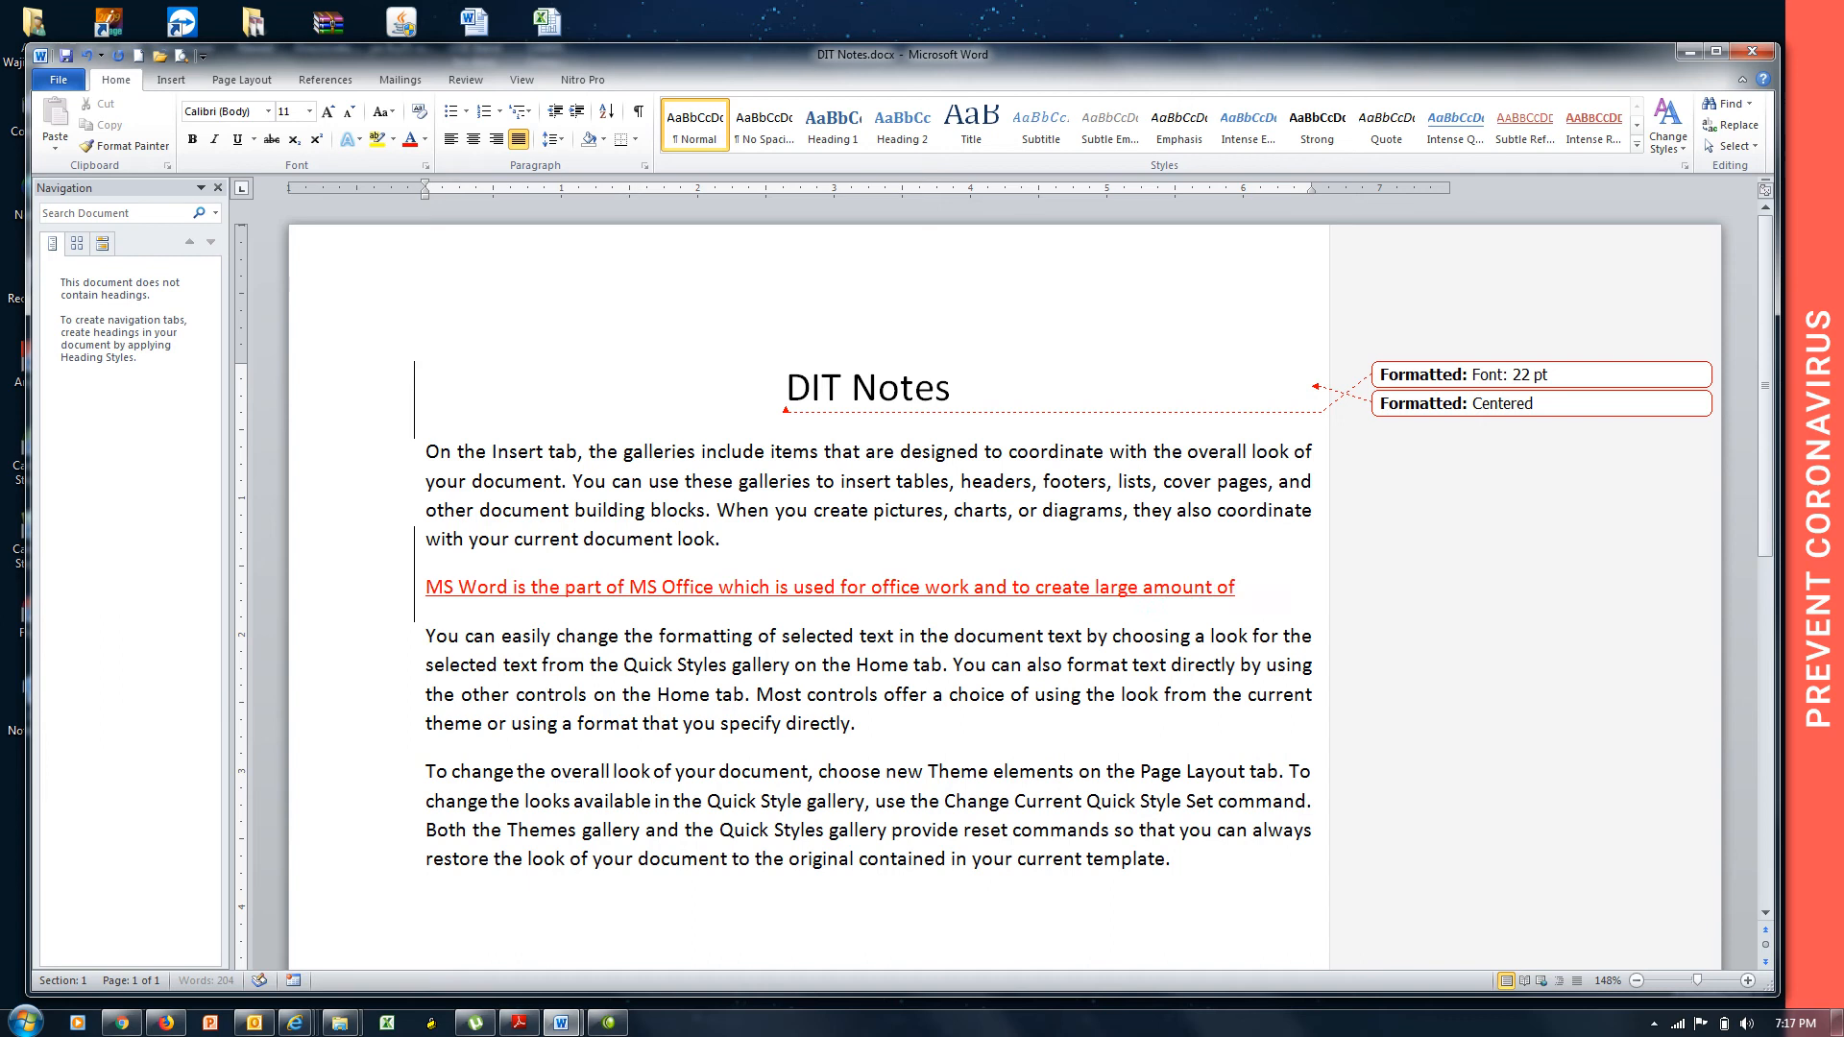
{"action": "type", "text": " applications"}
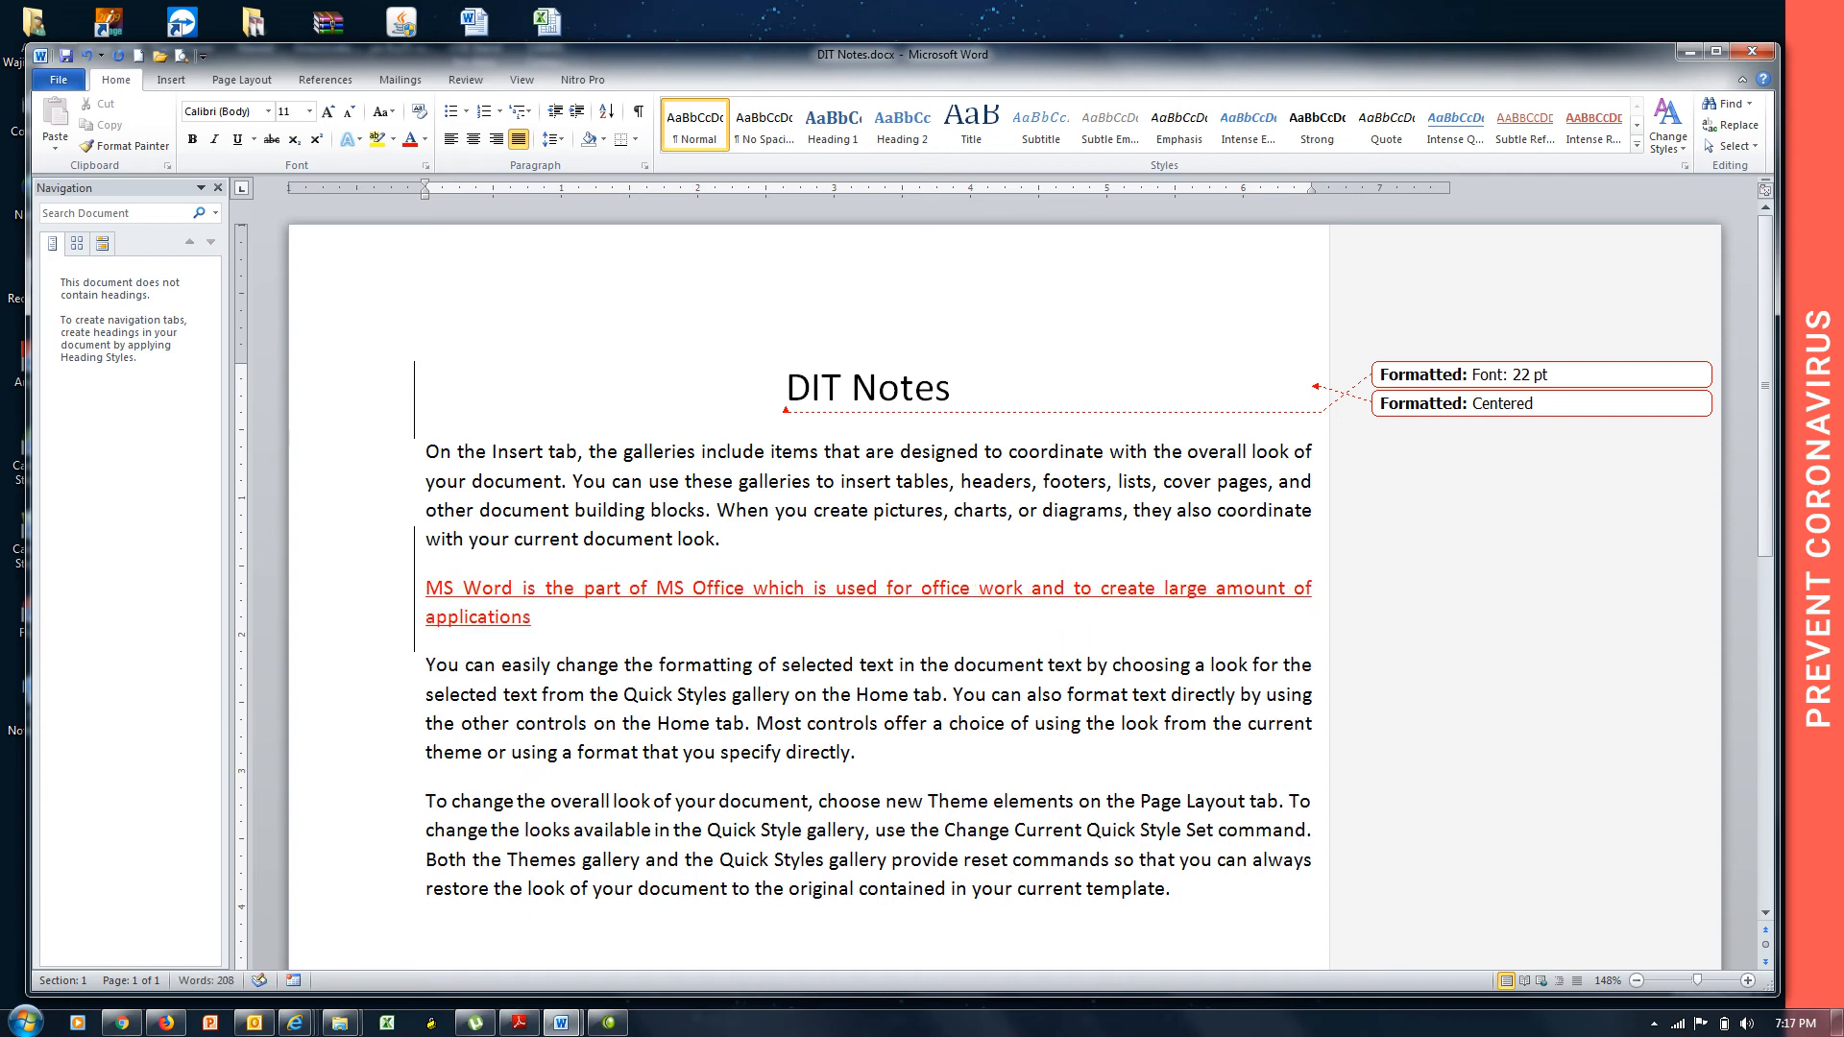
{"action": "type", "text": ", letters, CV etc"}
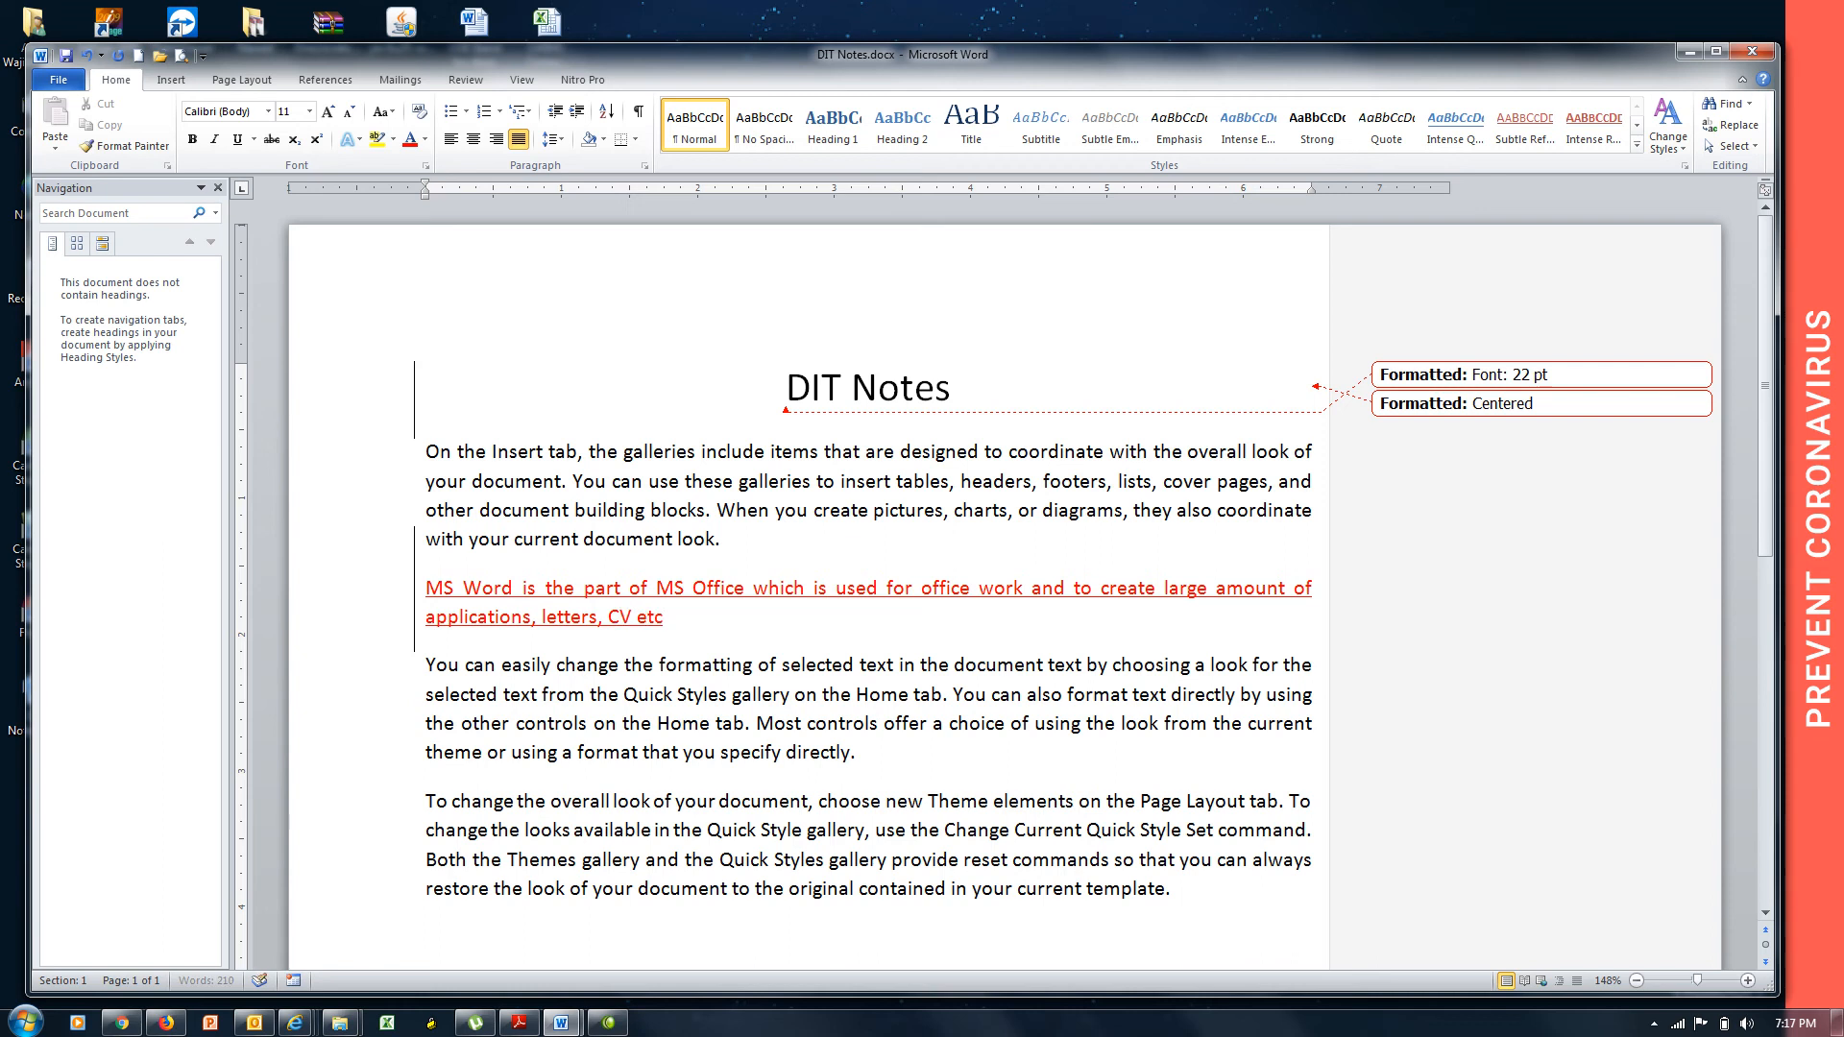
Finish it with 'etc and it is also used for graphical facilities is called MS Word'.
{"action": "key", "text": "BackSpace"}
{"action": "key", "text": "BackSpace"}
{"action": "type", "text": "etc ans"}
{"action": "key", "text": "BackSpace"}
{"action": "type", "text": "d it is alsos"}
{"action": "key", "text": "BackSpace"}
{"action": "type", "text": "used for gra"}
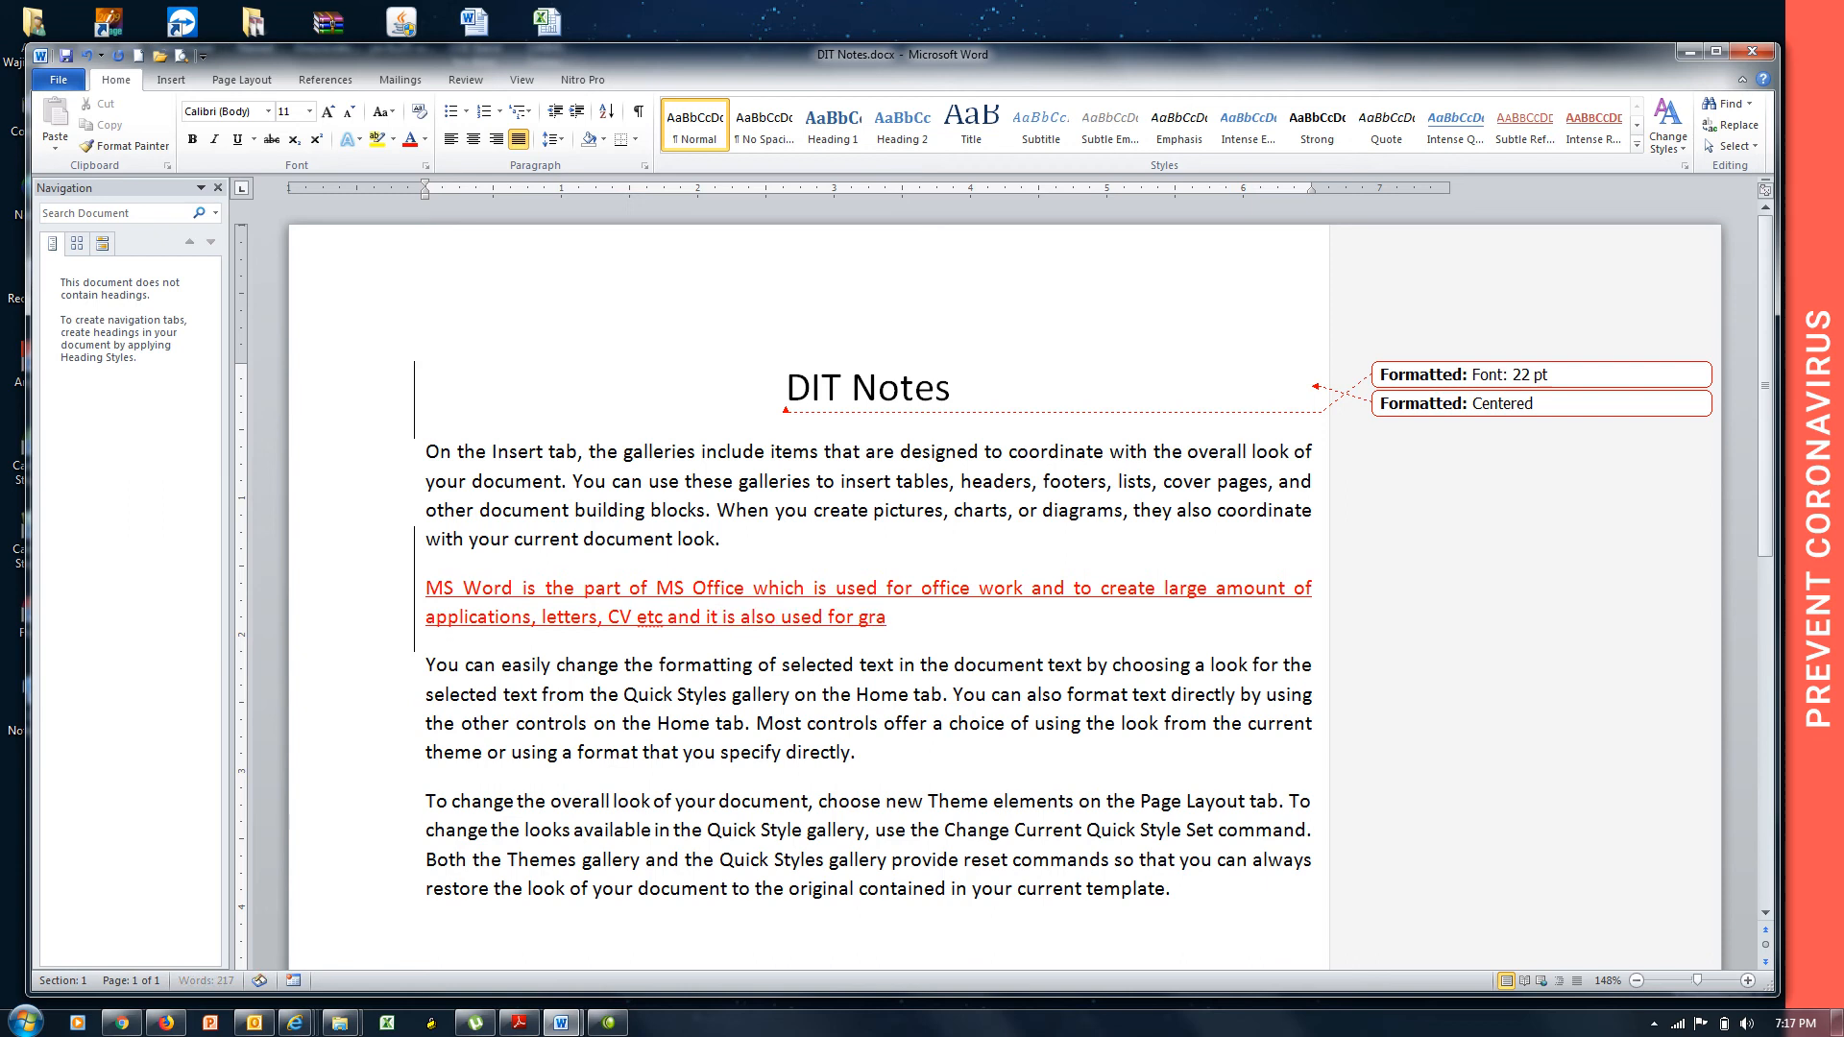
{"action": "type", "text": "phical facilit"}
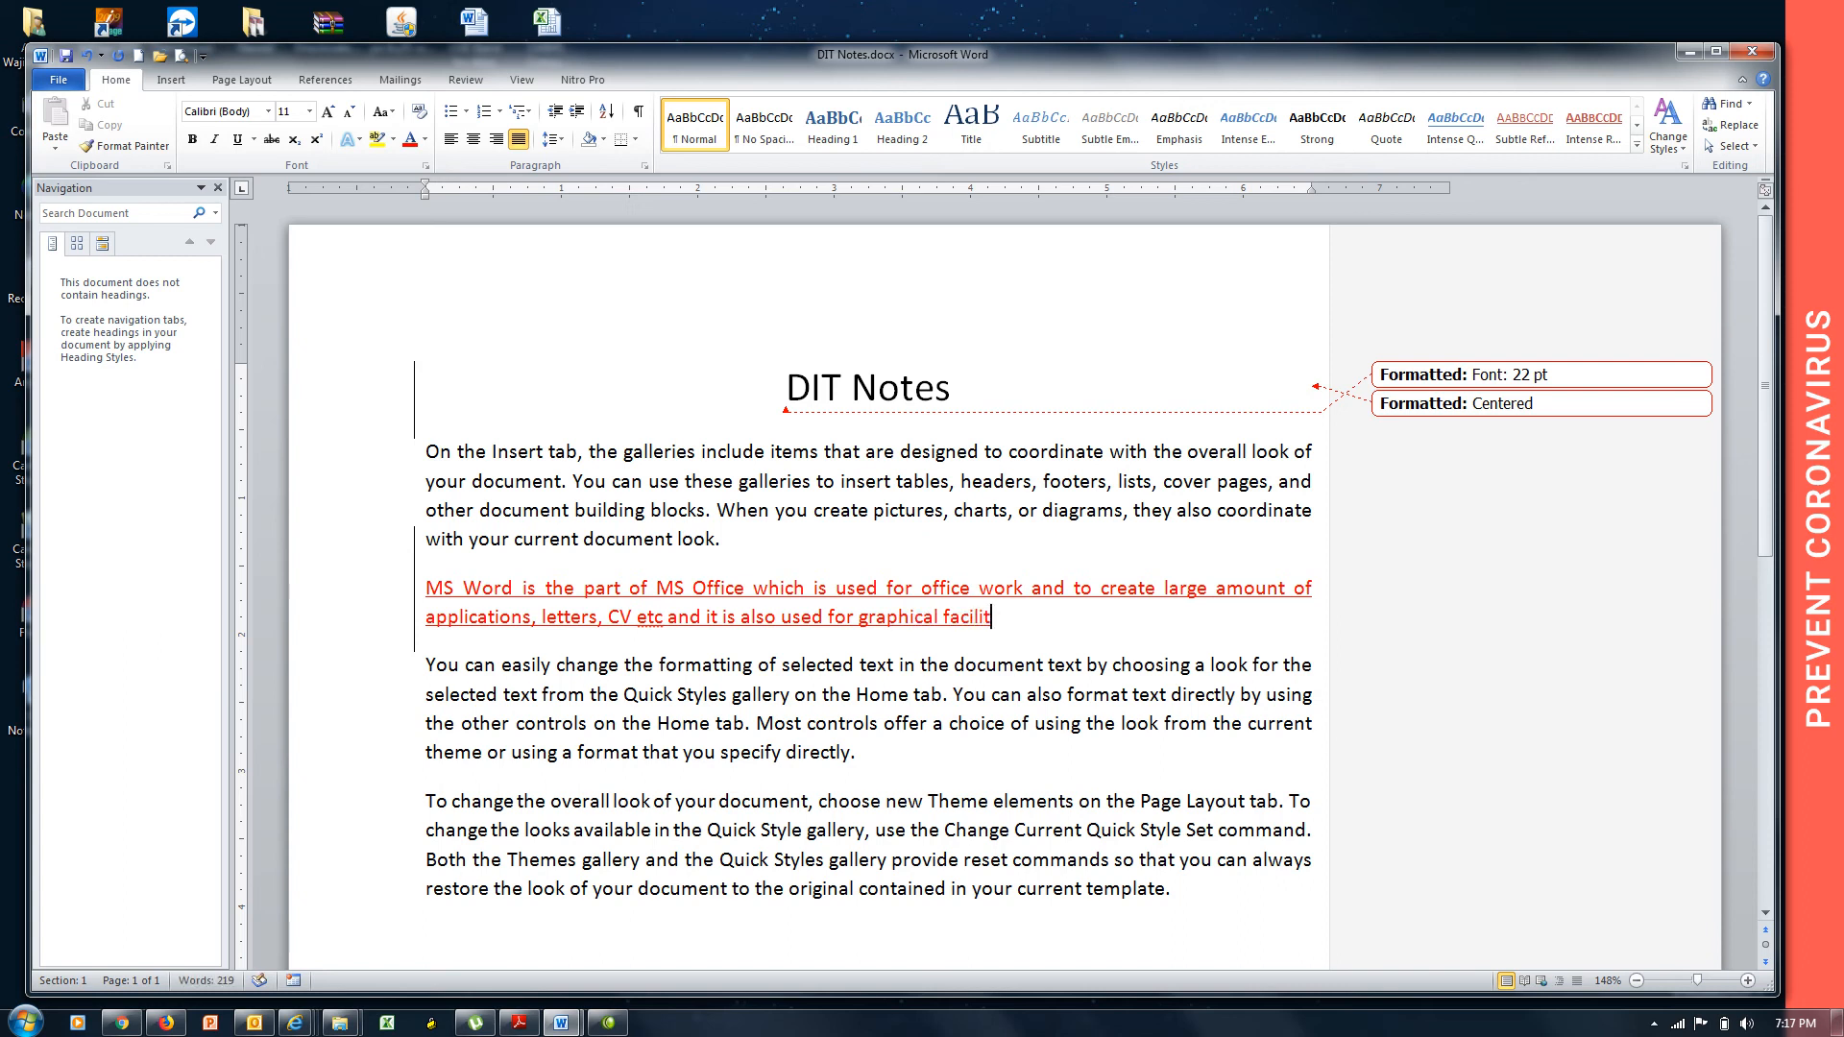
{"action": "type", "text": "ies is called MS Word"}
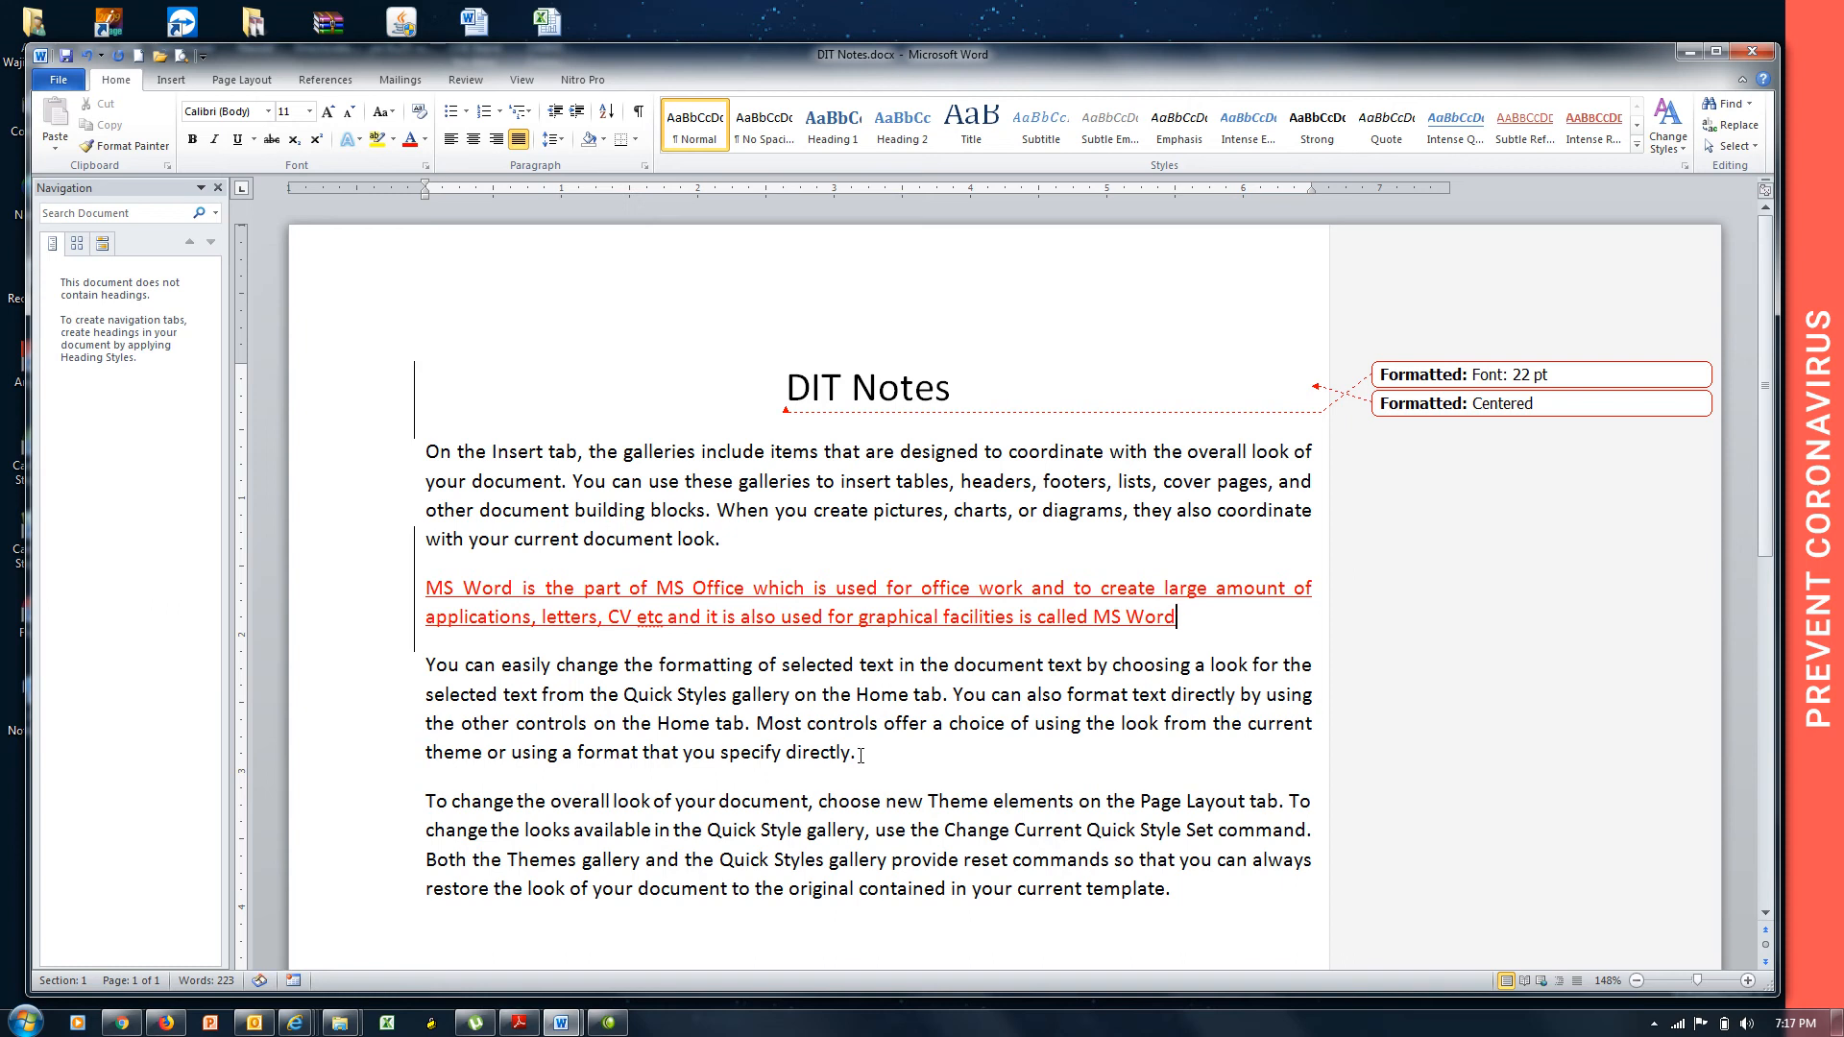
{"action": "left_click_drag", "start_coordinate": [859, 755], "coordinate": [755, 738]}
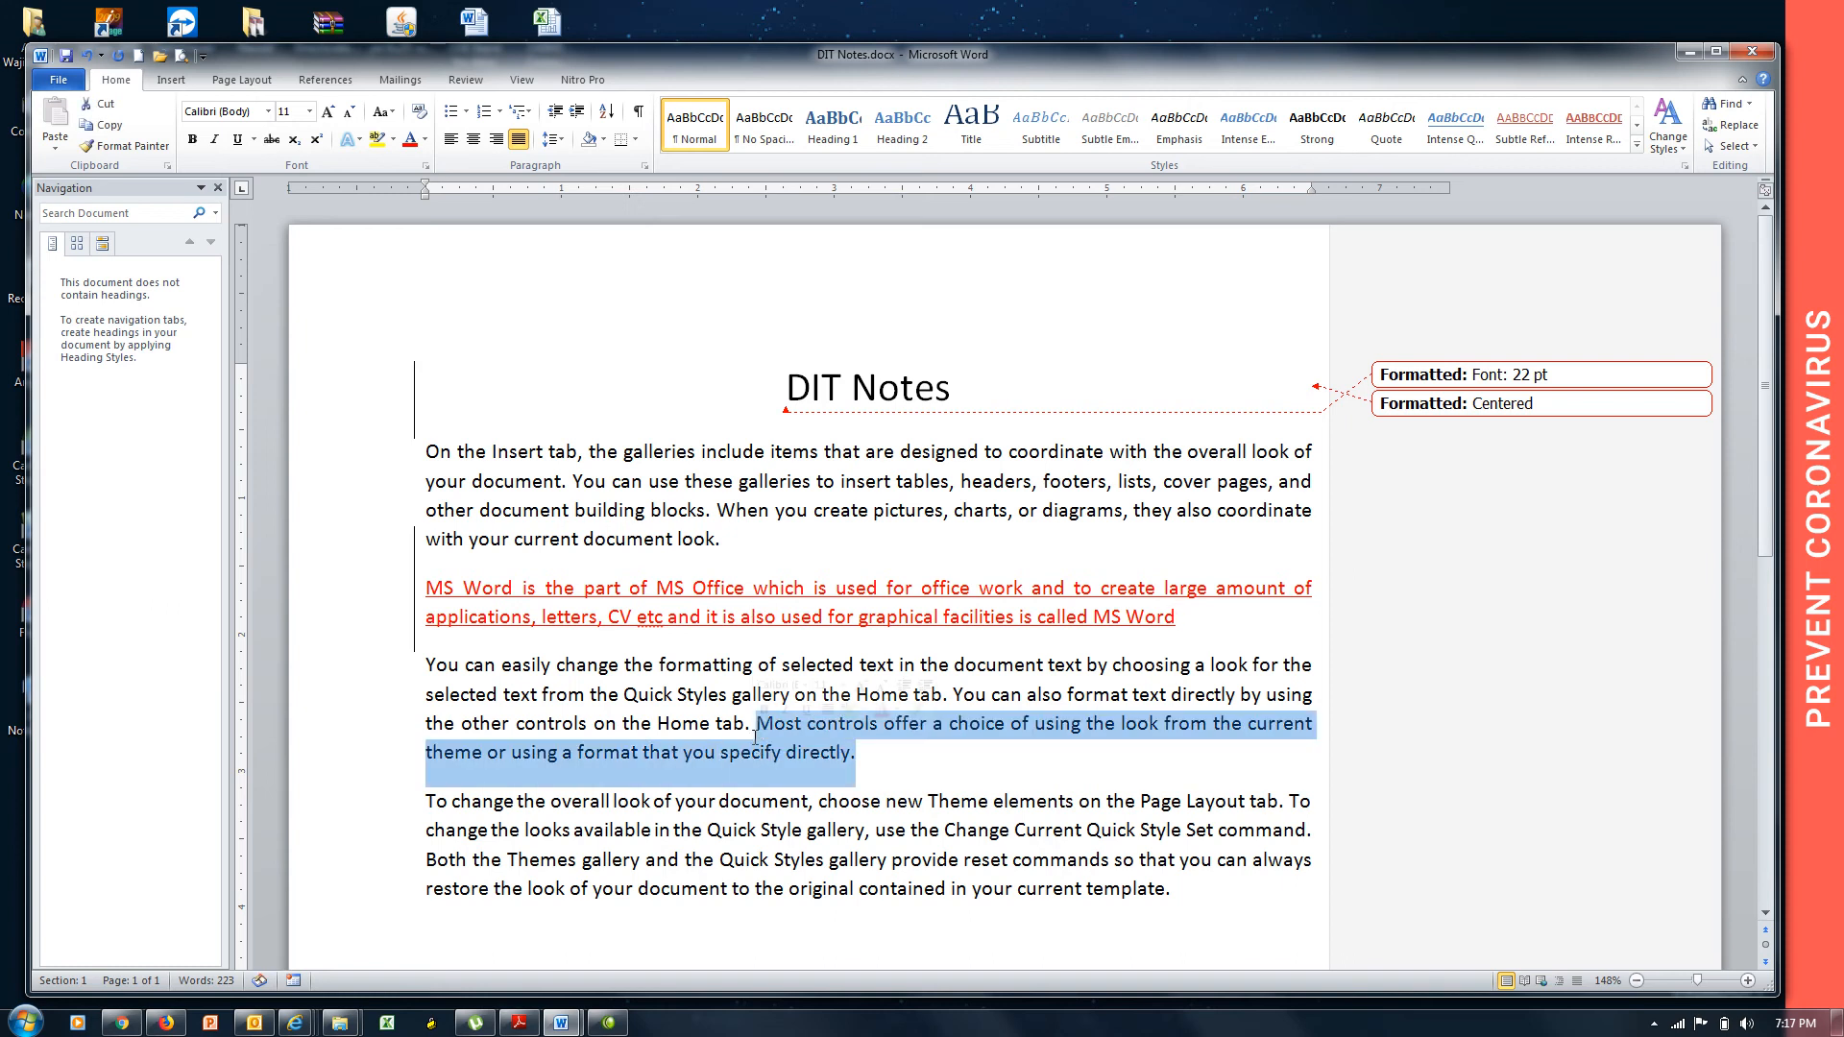
{"action": "key", "text": "Delete"}
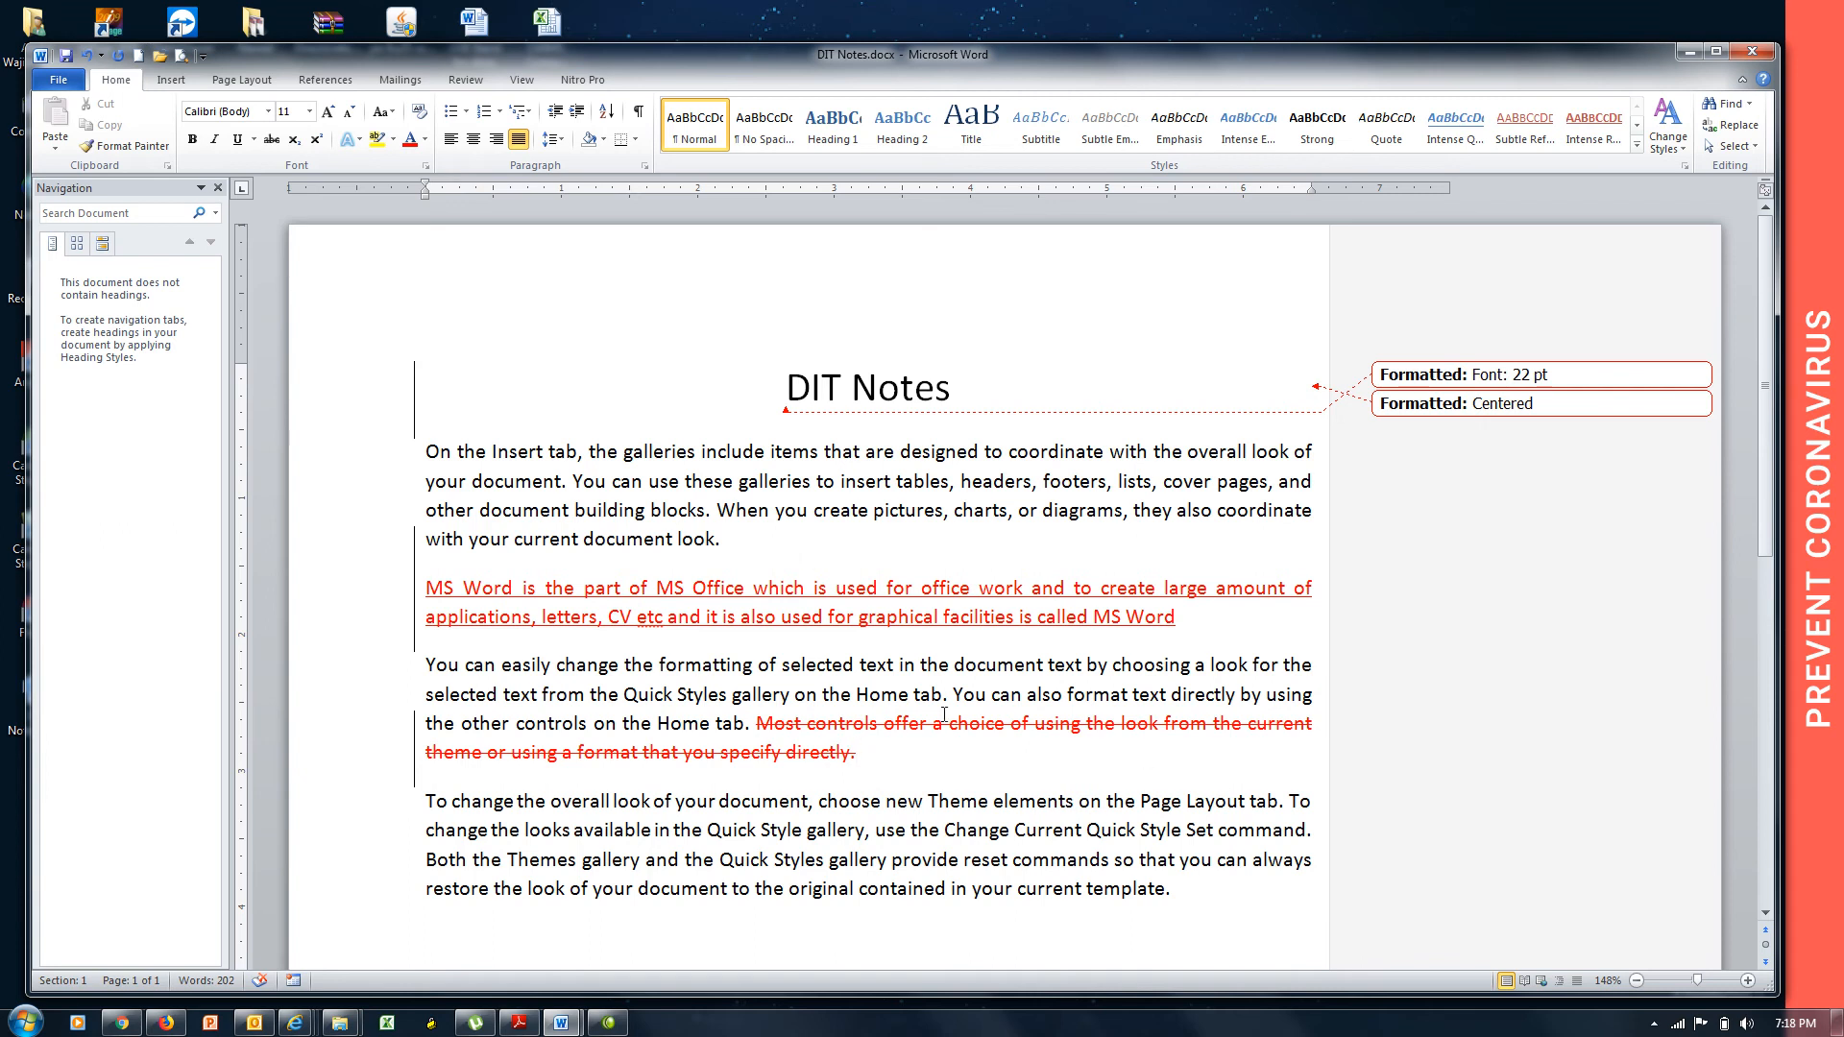
{"action": "key", "text": "Return"}
{"action": "type", "text": "Home,"}
{"action": "key", "text": "BackSpace"}
{"action": "key", "text": "BackSpace"}
{"action": "key", "text": "Return"}
{"action": "type", "text": "insert"}
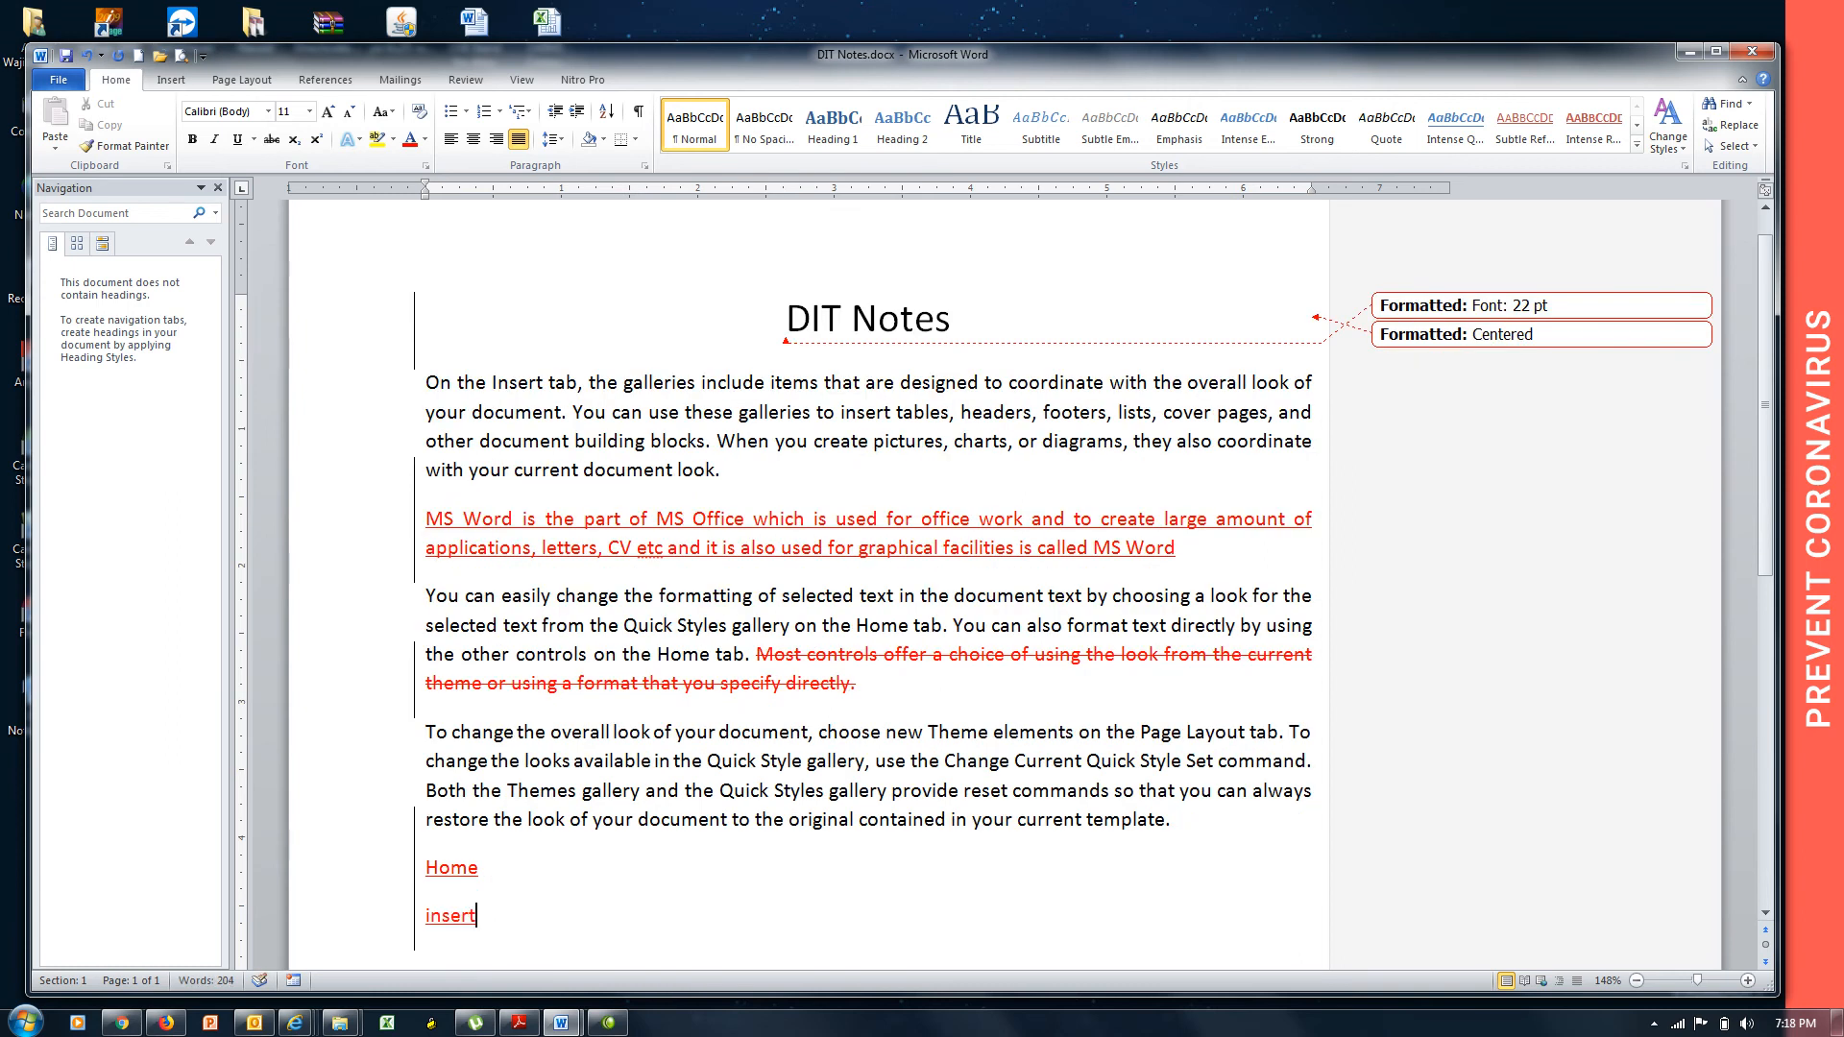
{"action": "key", "text": "Return"}
{"action": "type", "text": "pageyou"}
{"action": "key", "text": "BackSpace"}
{"action": "key", "text": "BackSpace"}
{"action": "key", "text": "BackSpace"}
{"action": "type", "text": "layou"}
{"action": "key", "text": "BackSpace"}
{"action": "key", "text": "BackSpace"}
{"action": "key", "text": "BackSpace"}
{"action": "type", "text": "yout"}
{"action": "left_click_drag", "start_coordinate": [747, 470], "coordinate": [515, 476]}
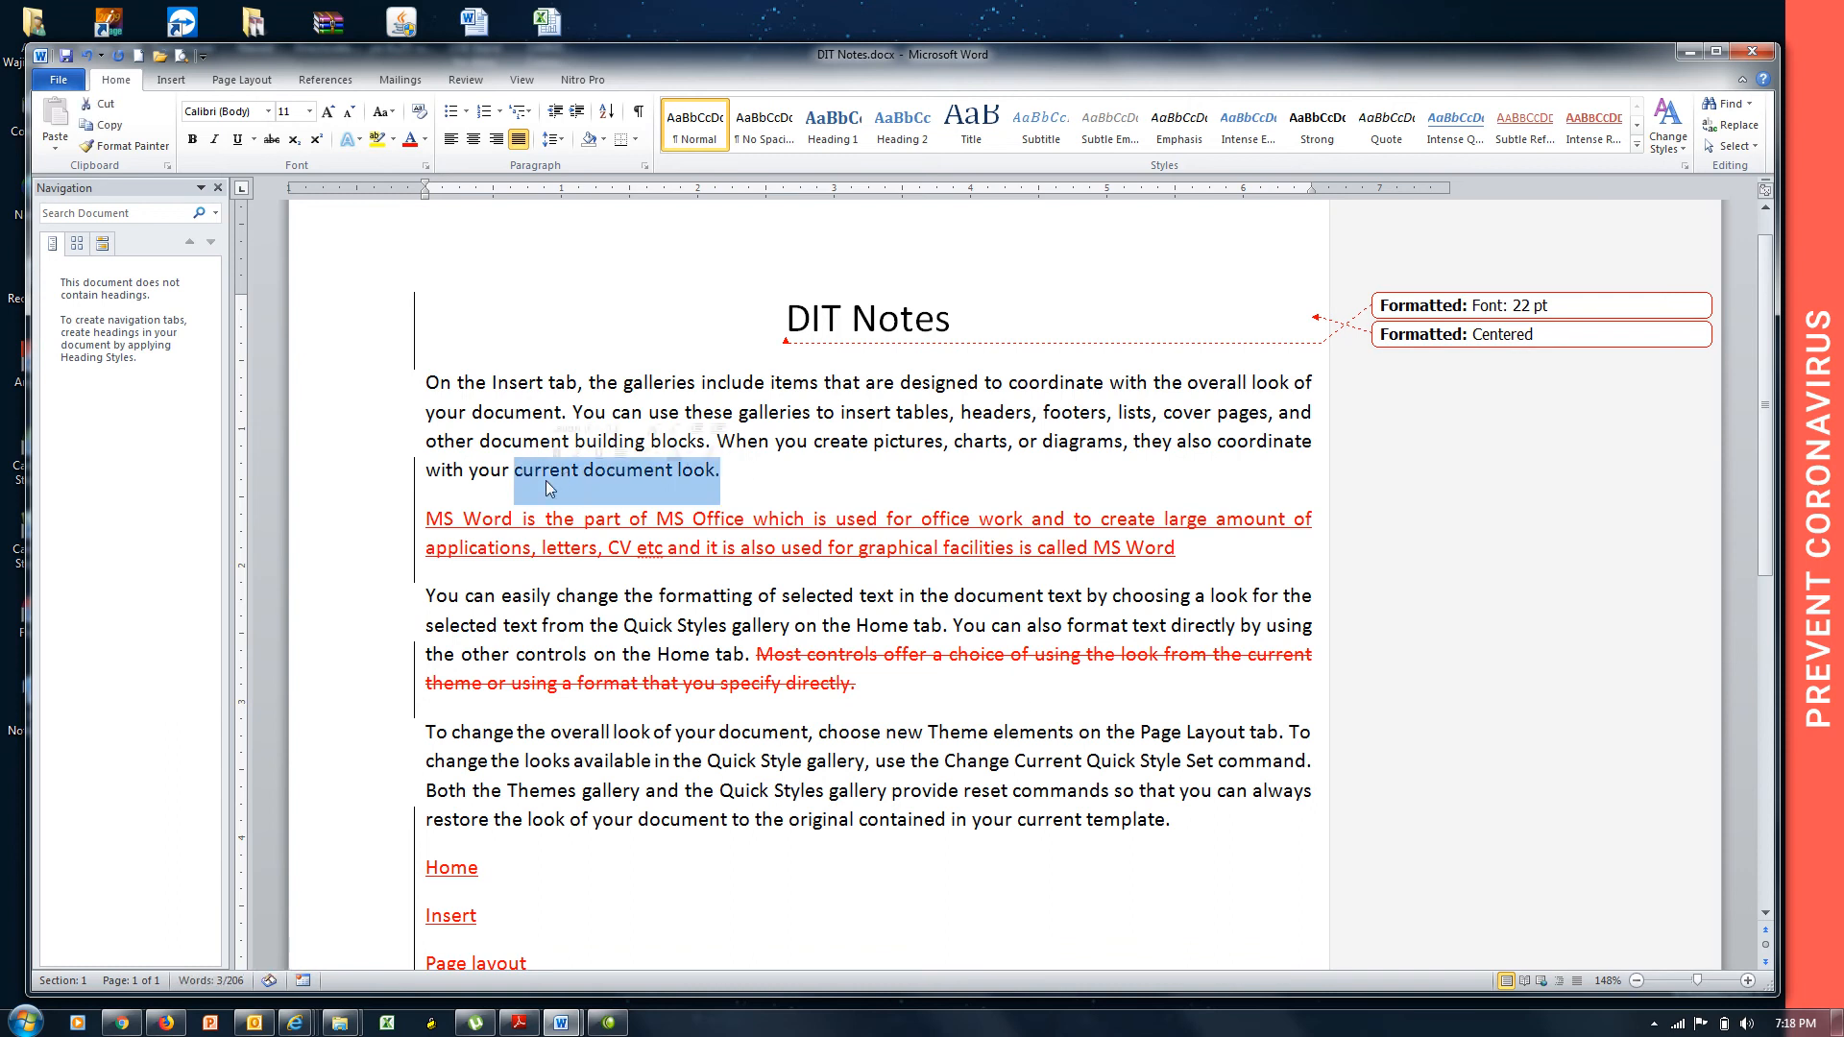
{"action": "key", "text": "Delete"}
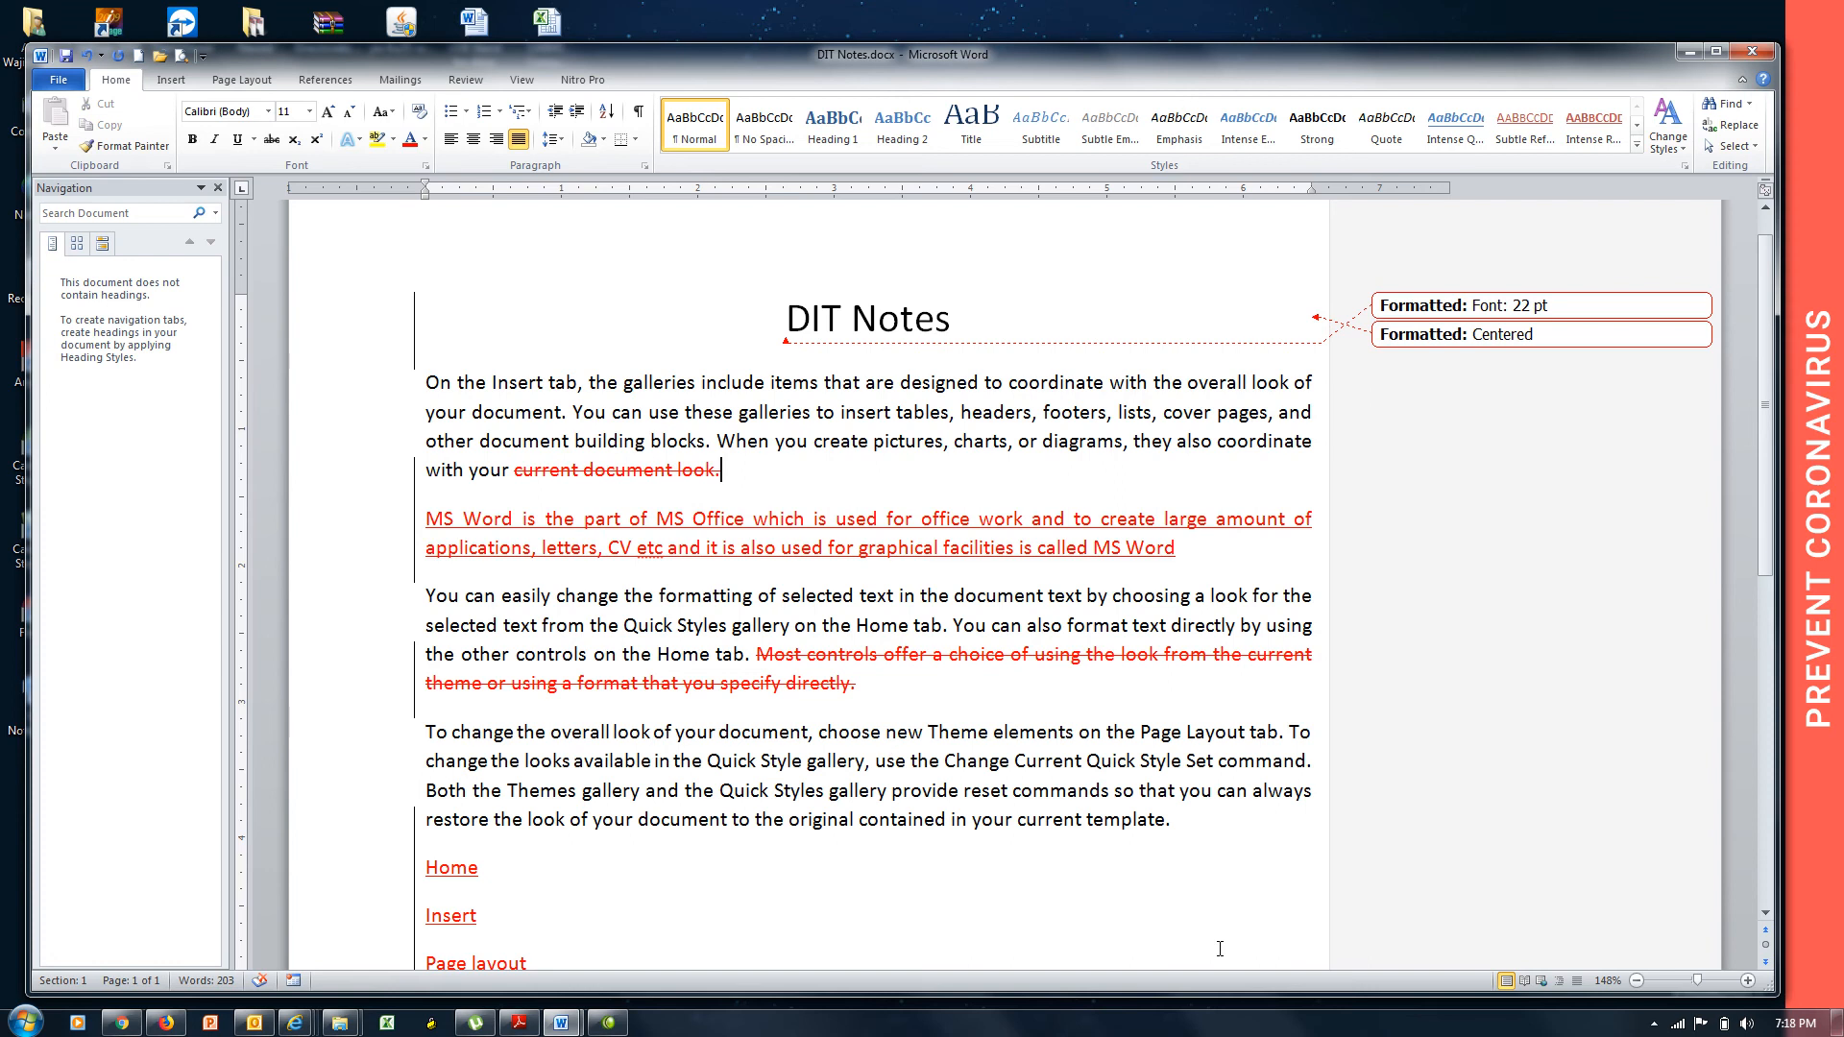
{"action": "left_click_drag", "start_coordinate": [1174, 824], "coordinate": [891, 818]}
{"action": "key", "text": "Delete"}
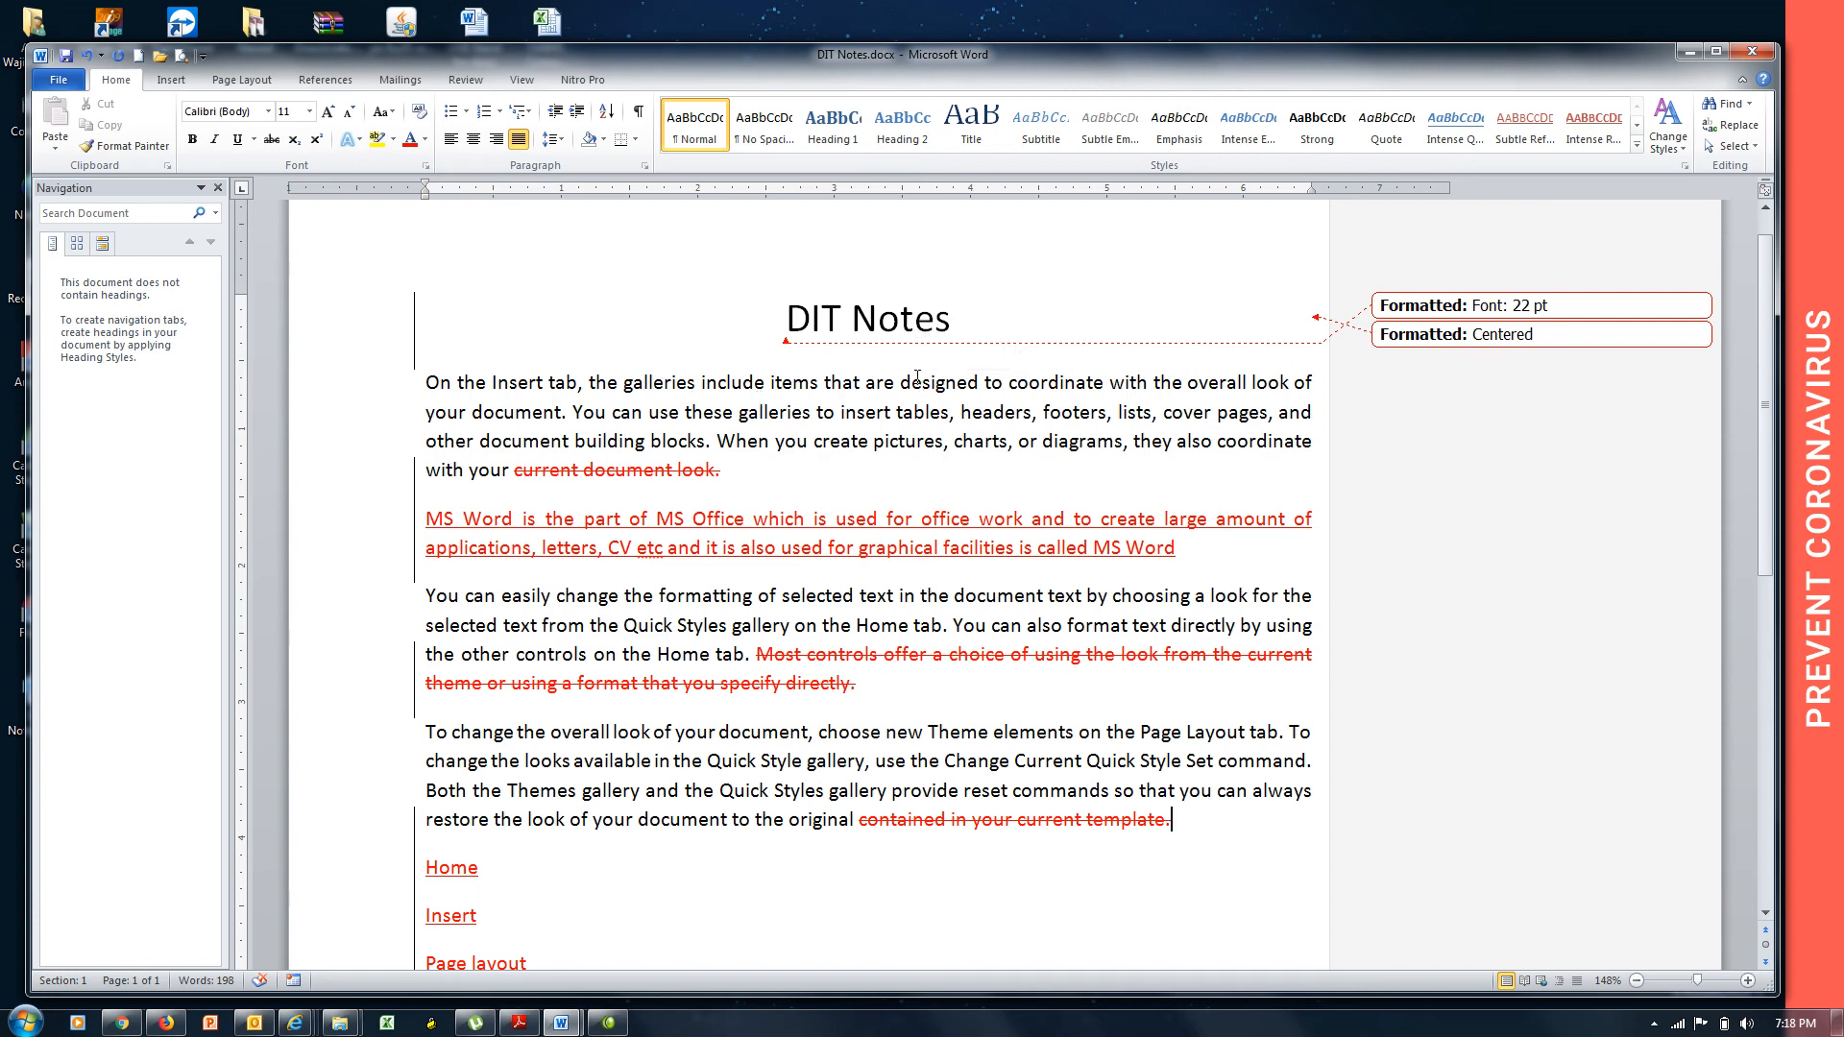
{"action": "double_click", "coordinate": [917, 381]}
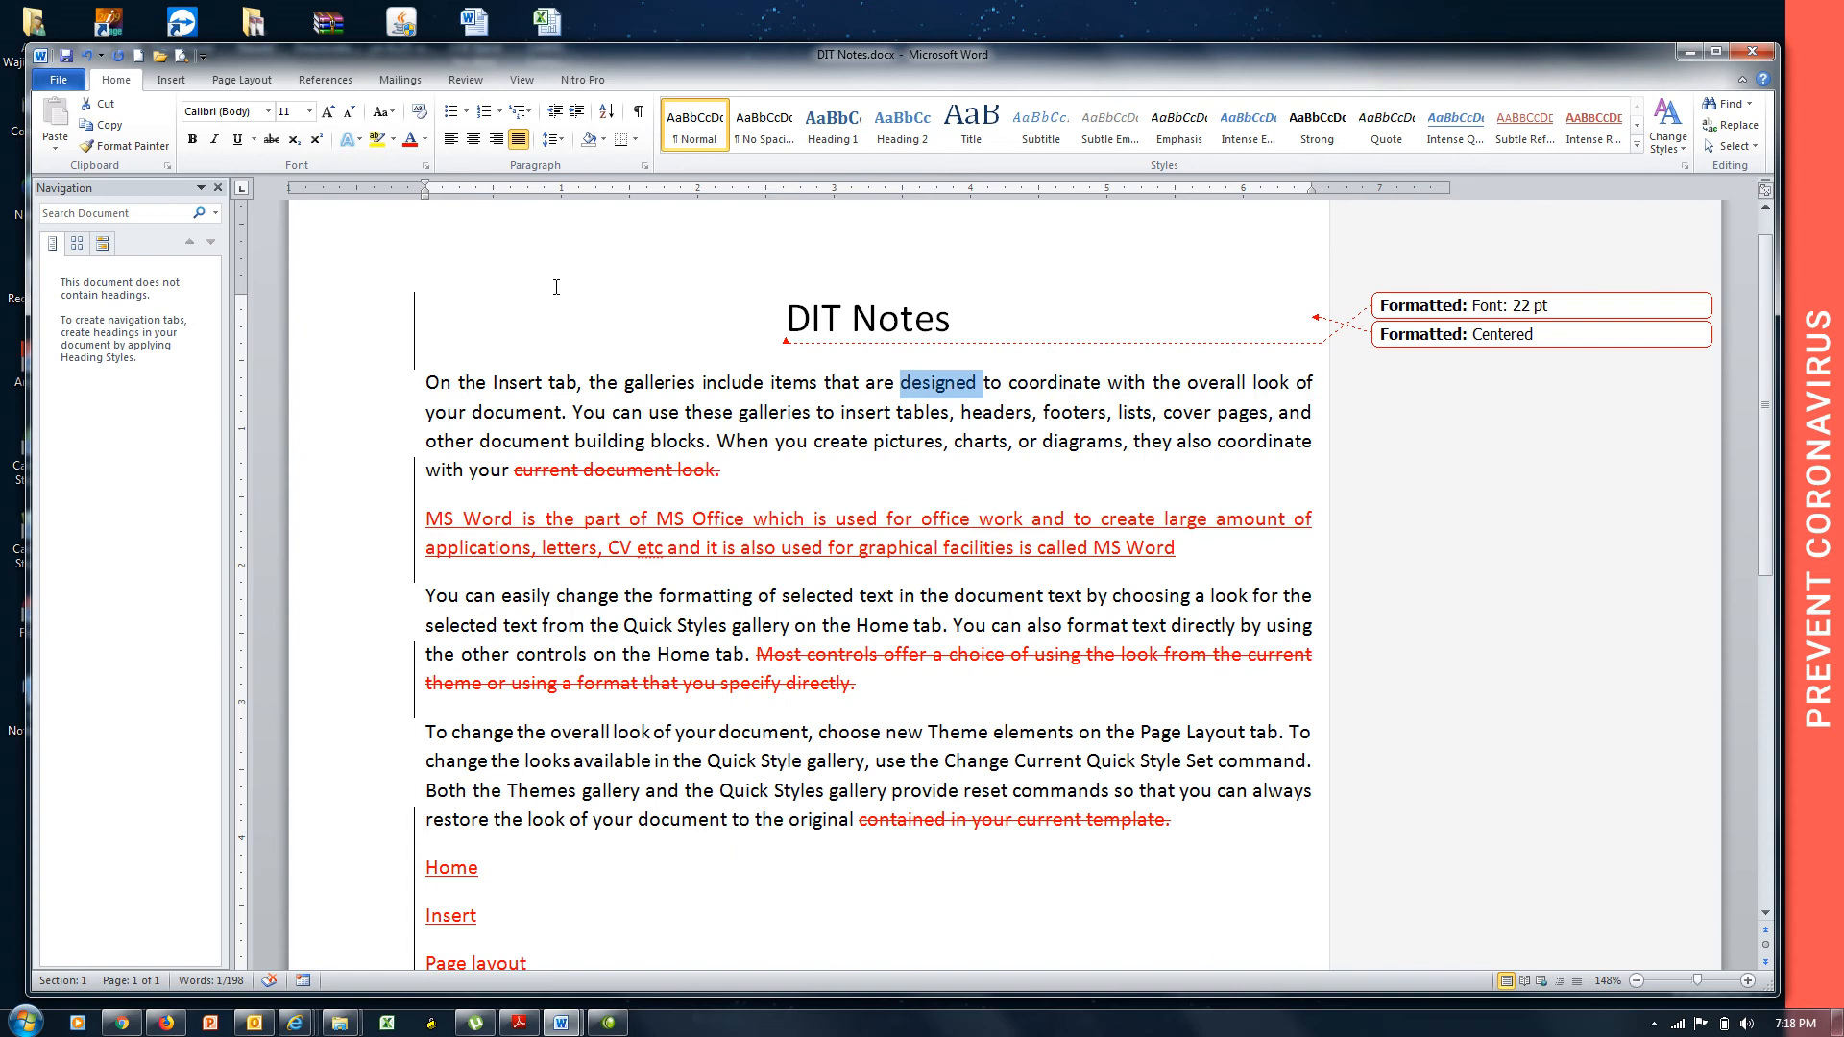
Add placeholder-text comments on the words designed, format and command.
{"action": "key", "text": "ctrl+alt+m"}
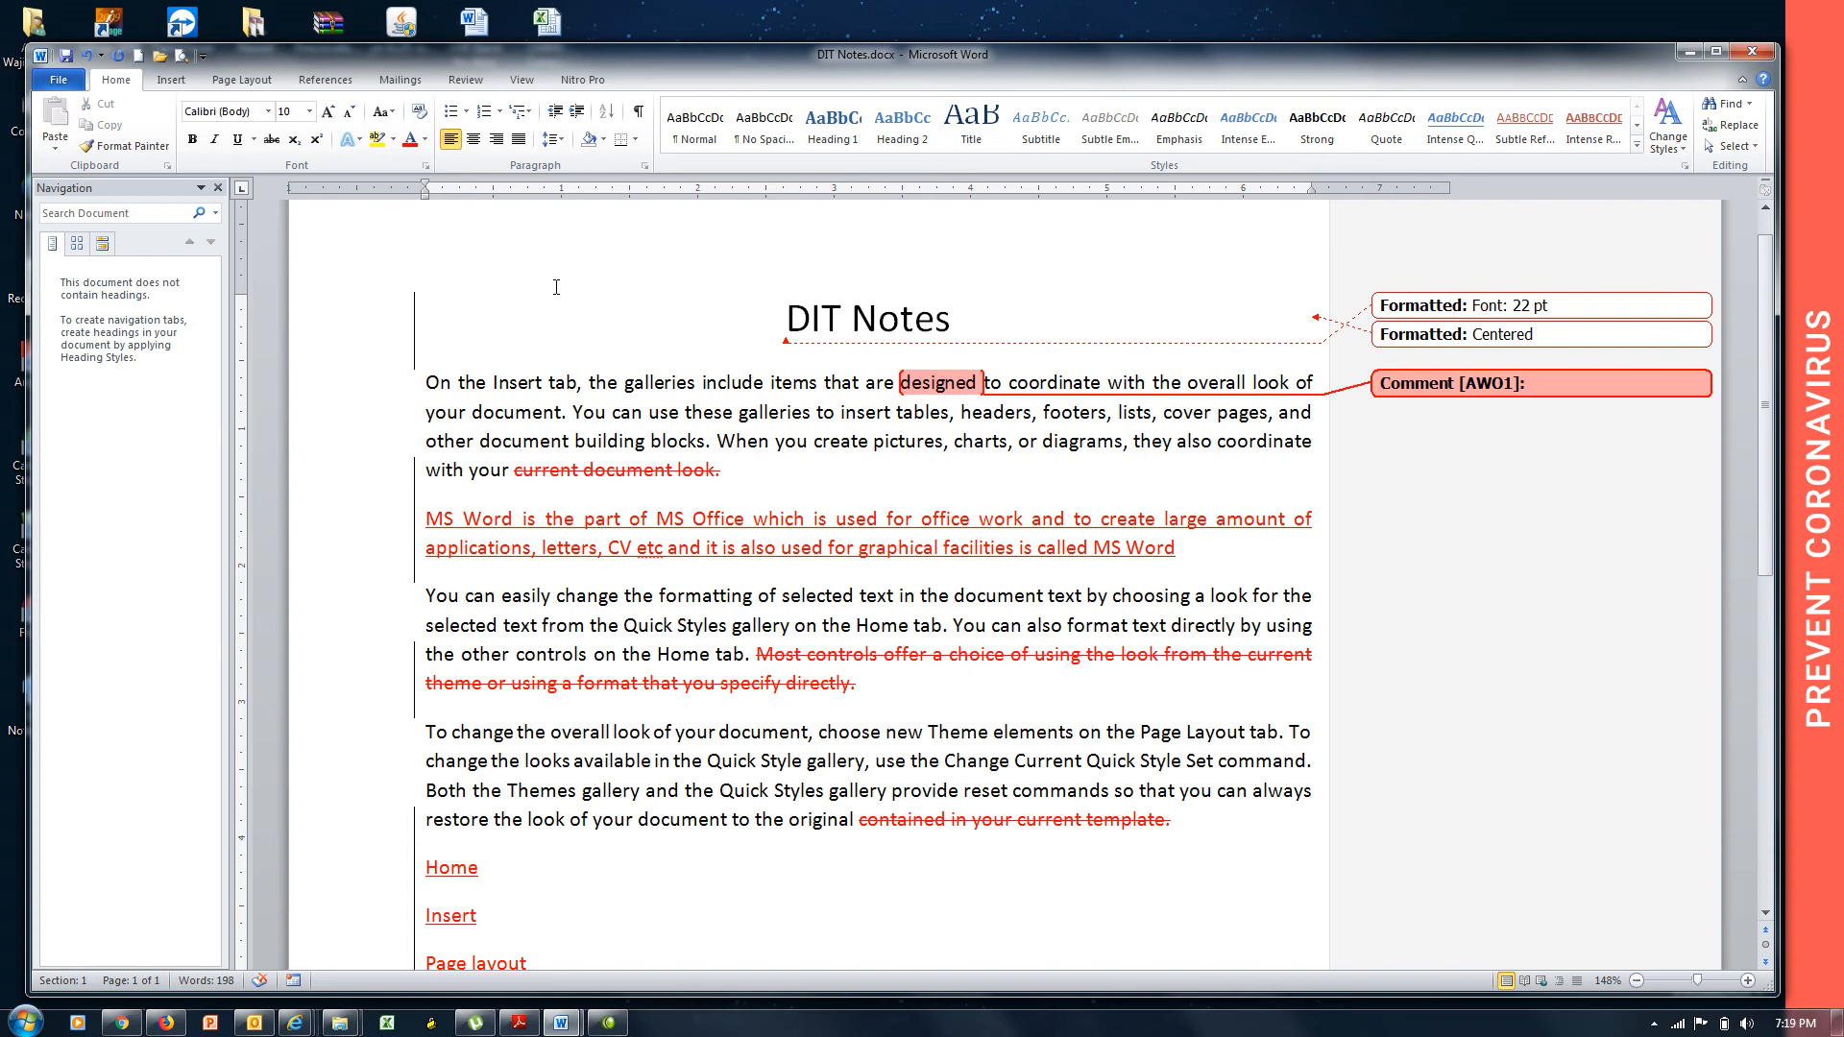
{"action": "type", "text": "lfkjsdlkfjkladsfjlksdajflksdajflksajfklsadjflksdkjalfjasld"}
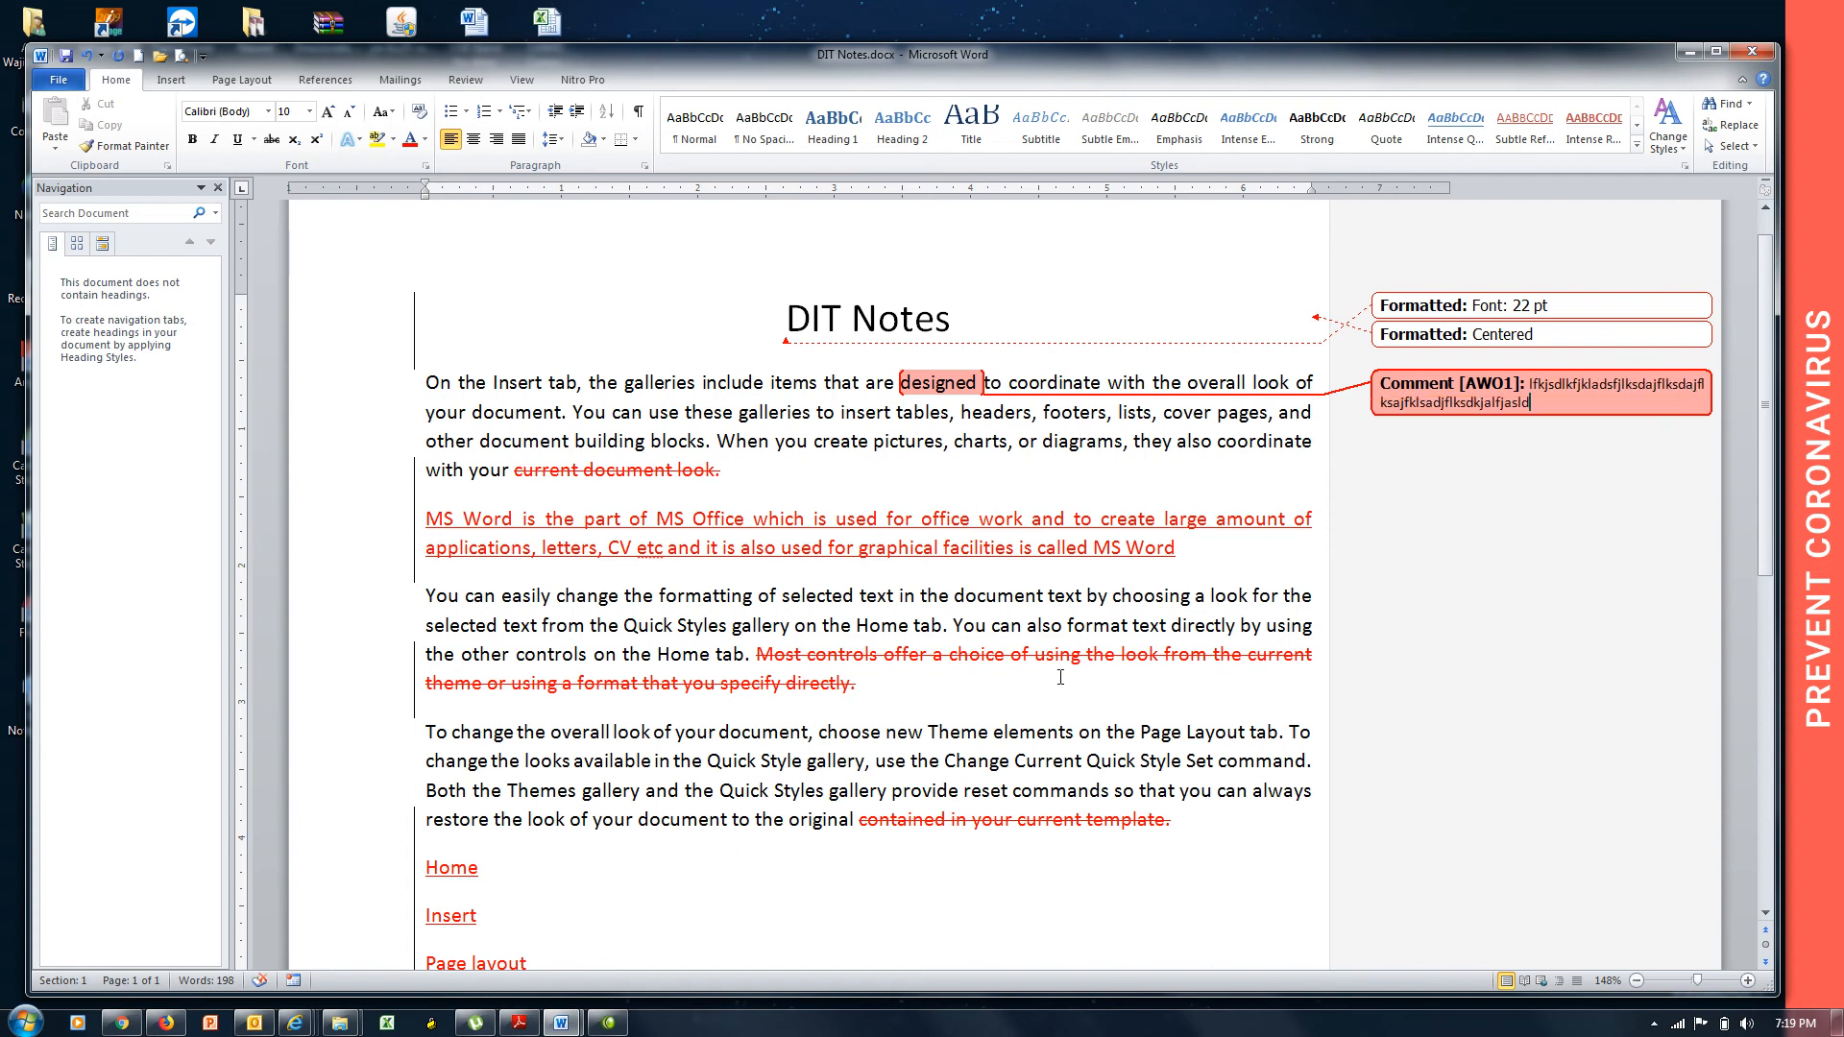
{"action": "double_click", "coordinate": [1096, 626]}
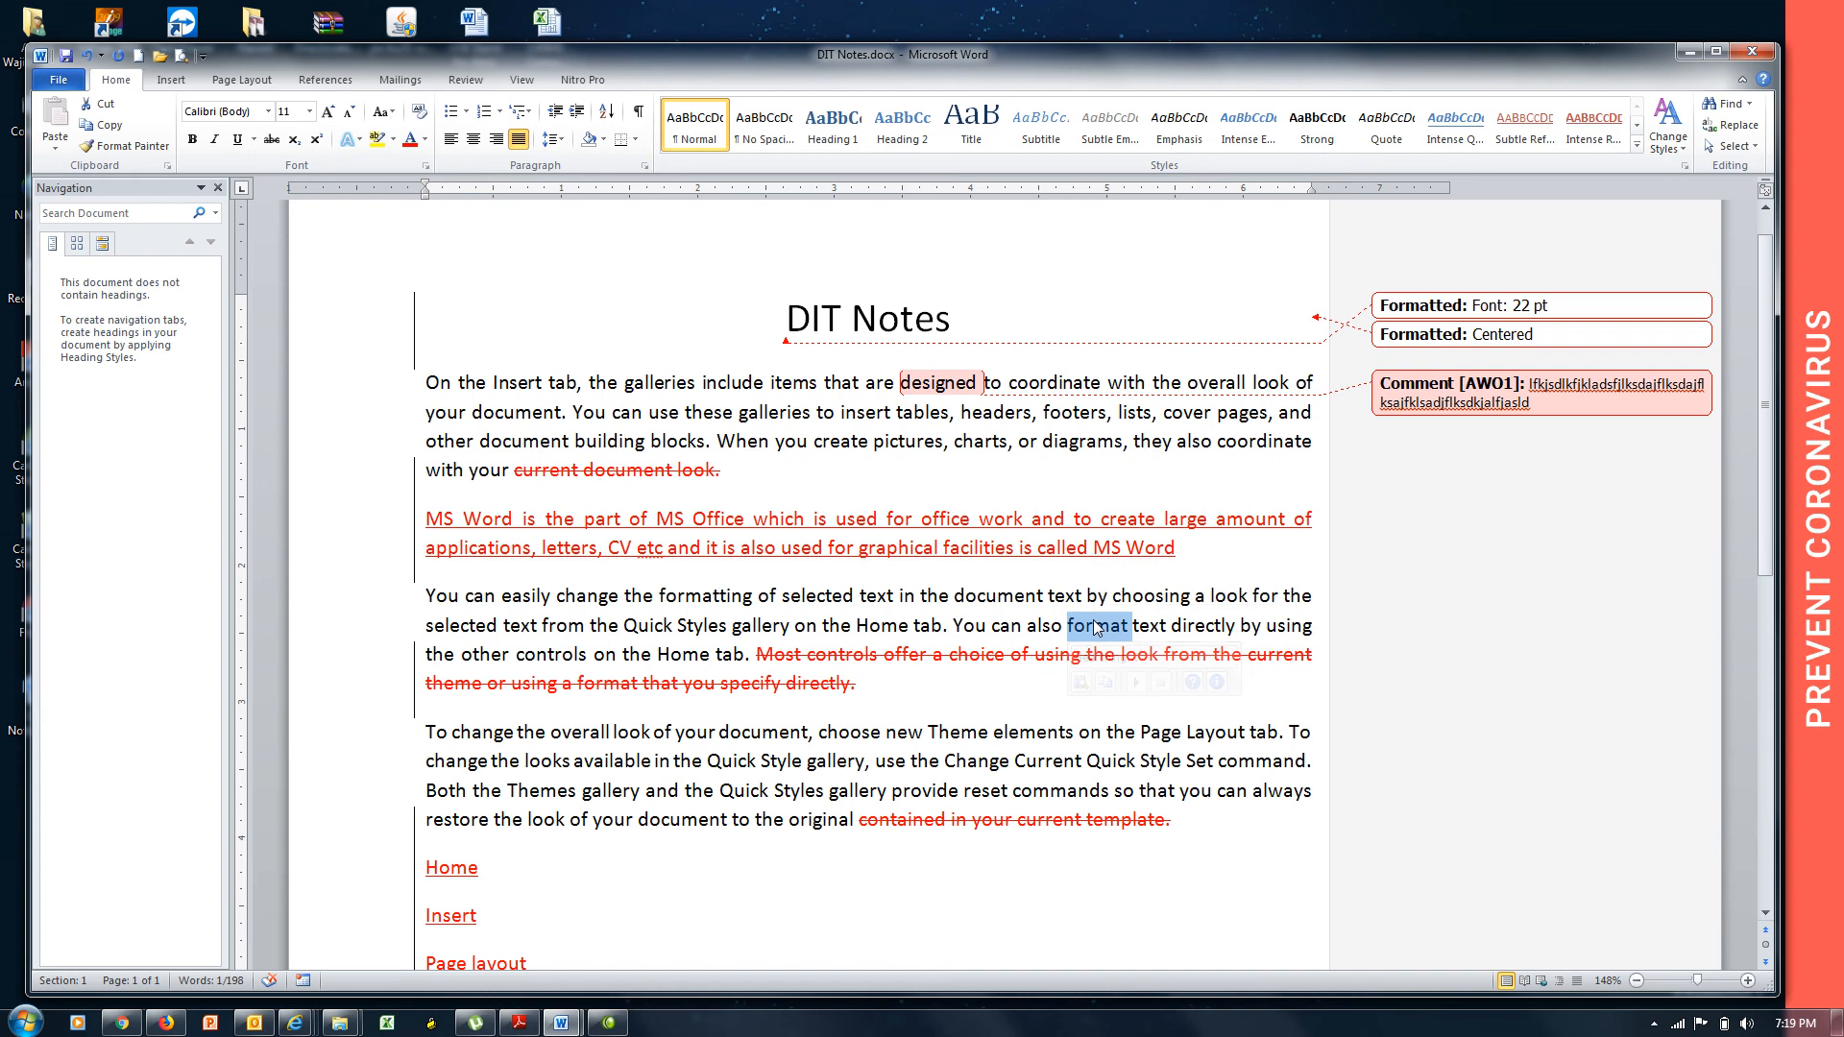
{"action": "key", "text": "ctrl+alt+m"}
{"action": "type", "text": "djfldsjfklkdsjfklsdjflksdjflksdjlkfjsdklfj"}
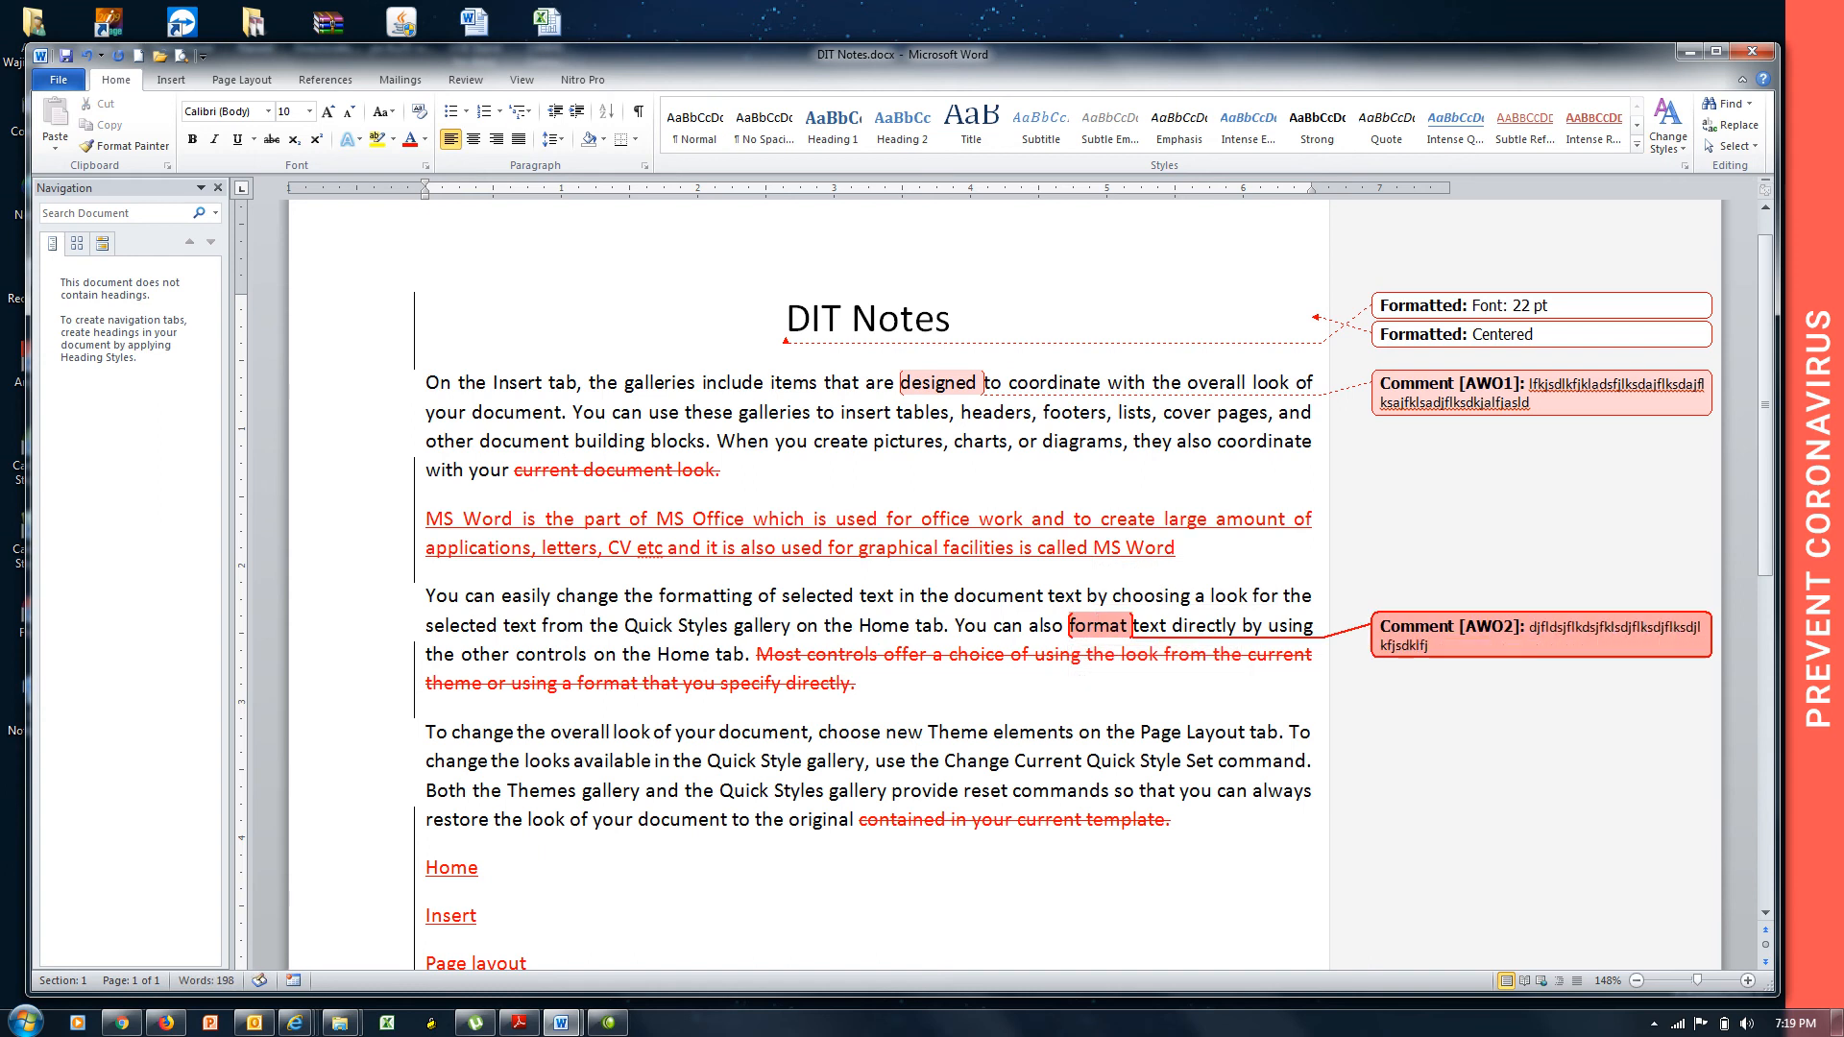
{"action": "type", "text": "klsadjfklsdajfklsadjflksdjflksadjflklsadjflaskdjf"}
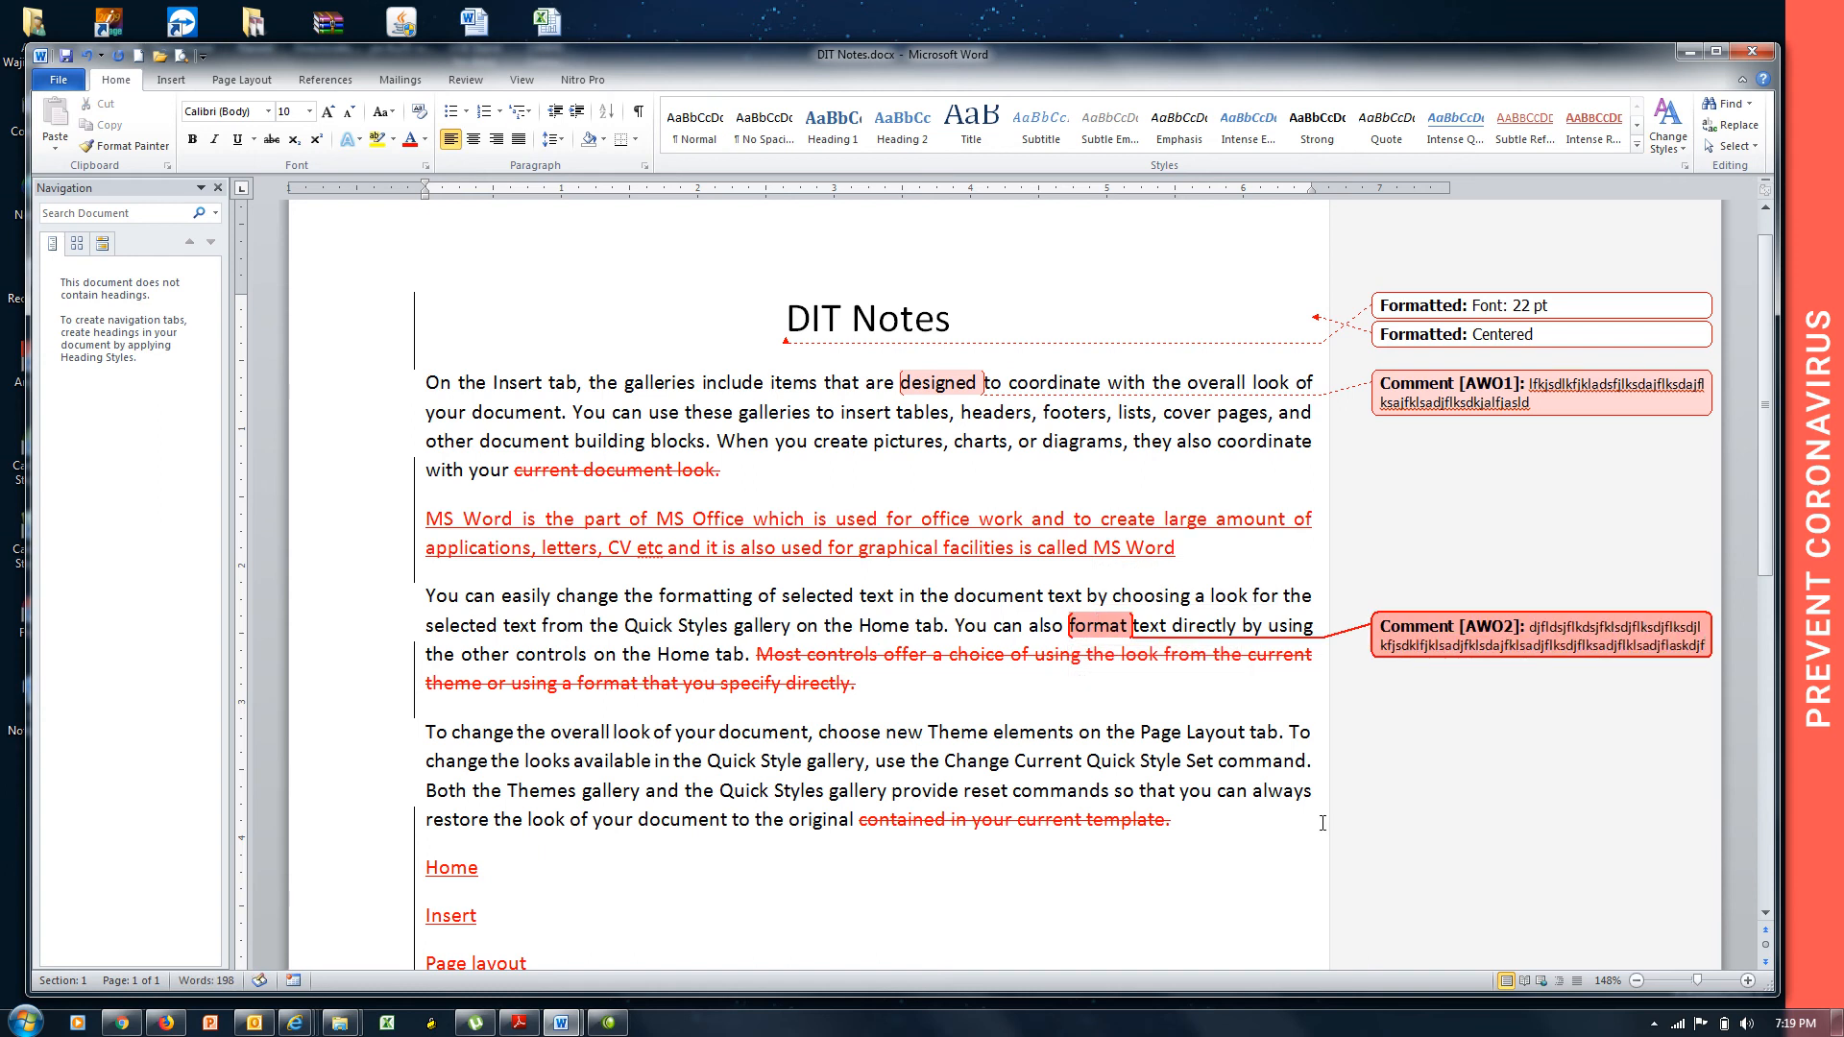
{"action": "left_click", "coordinate": [1241, 760]}
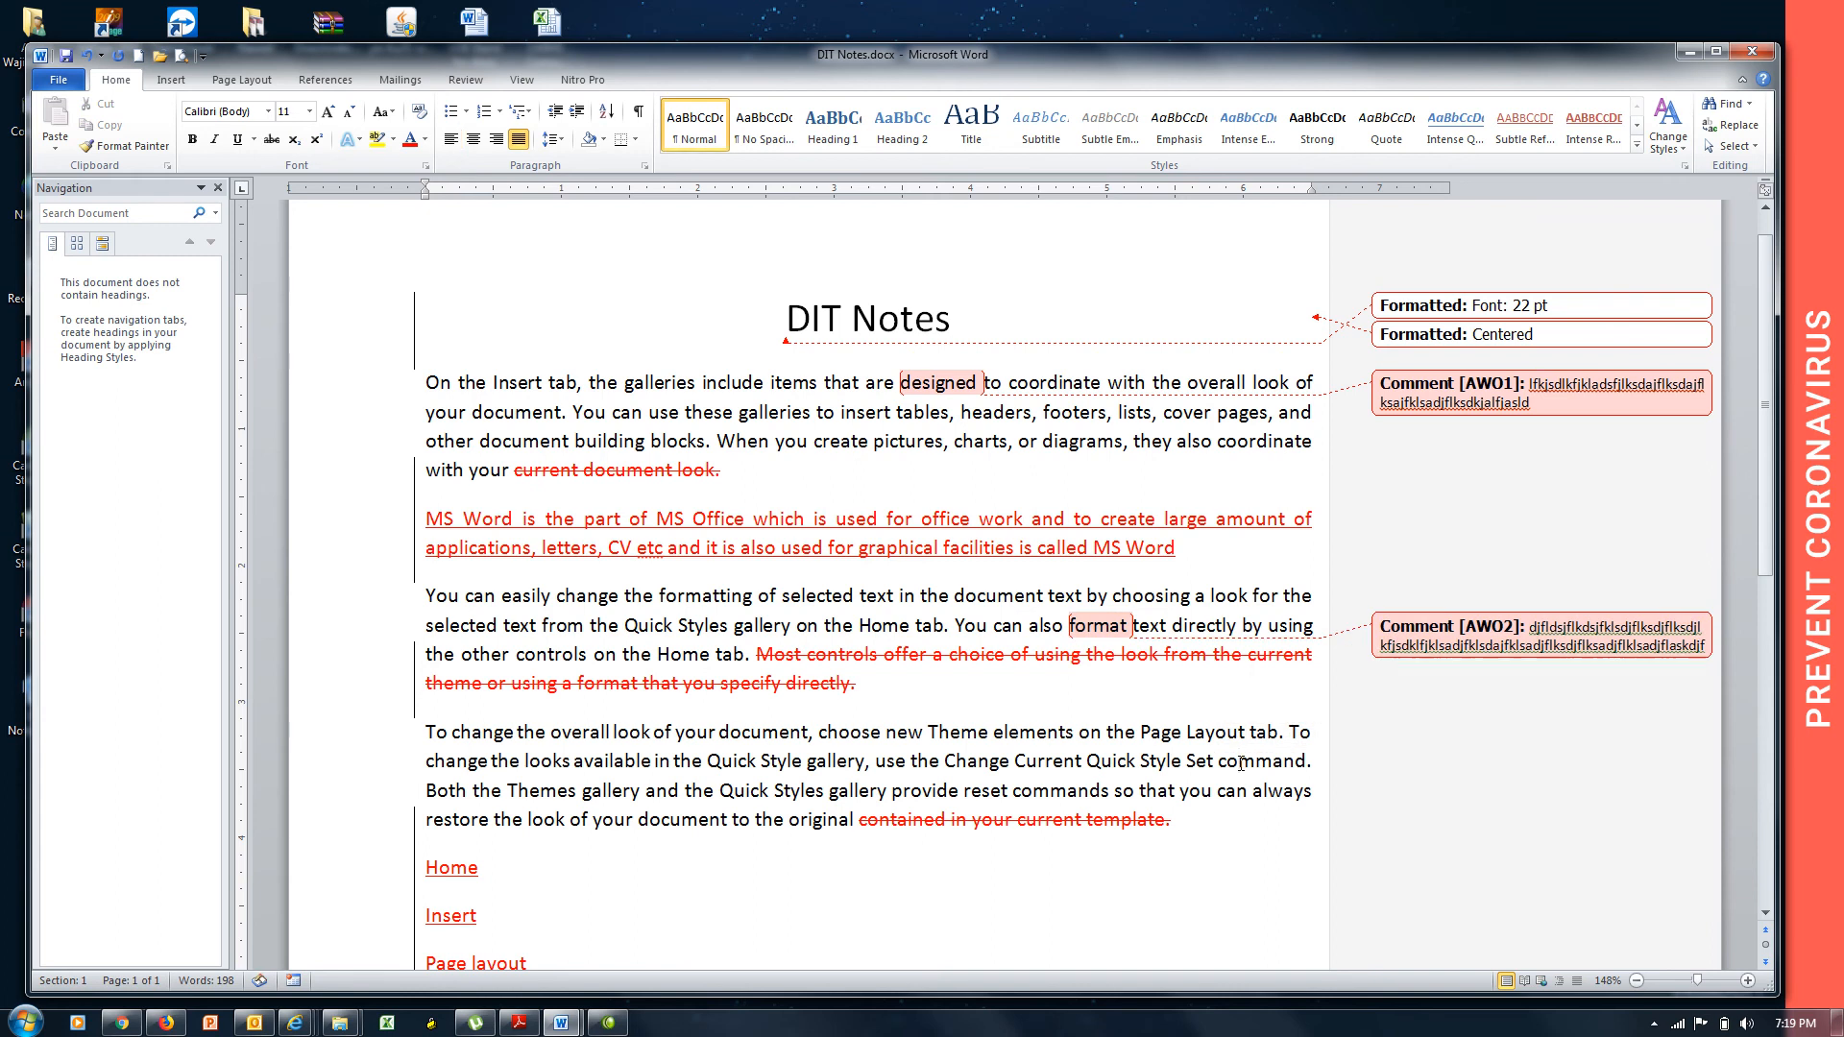
{"action": "triple_click", "coordinate": [1239, 763]}
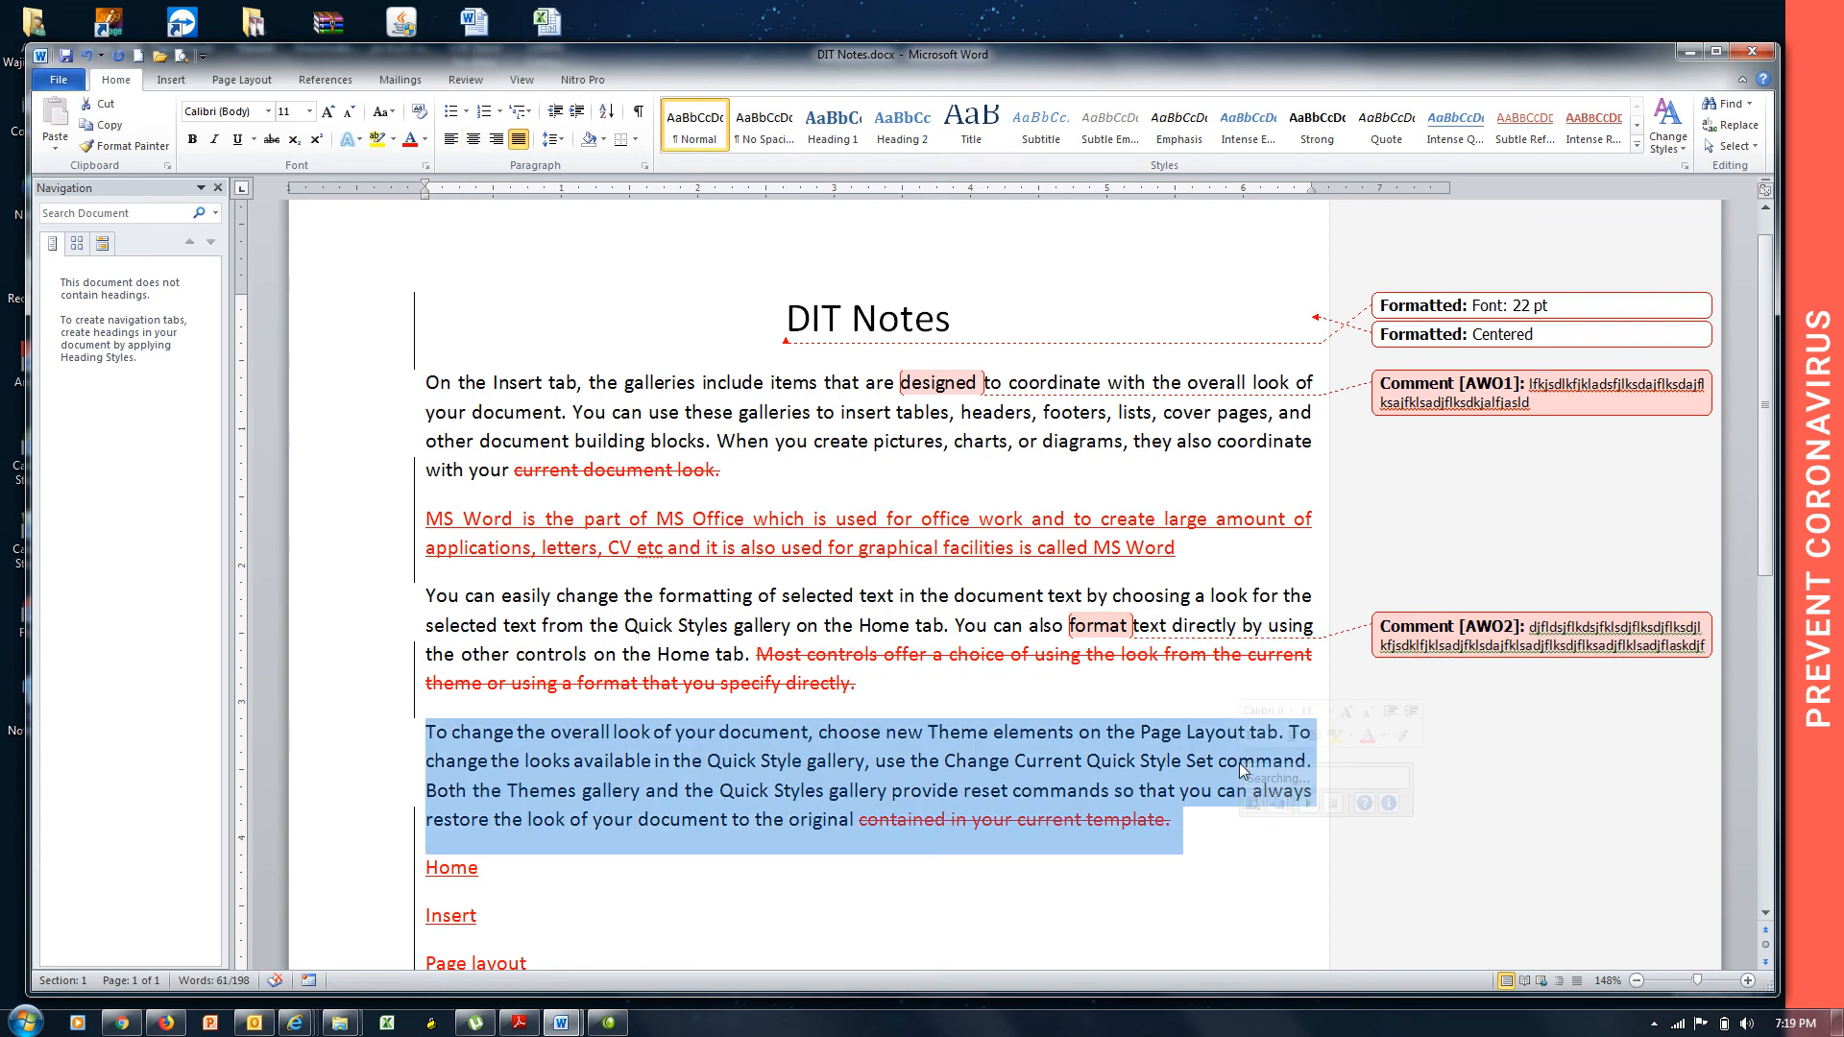
{"action": "double_click", "coordinate": [1239, 763]}
{"action": "mouse_move", "coordinate": [1239, 764]}
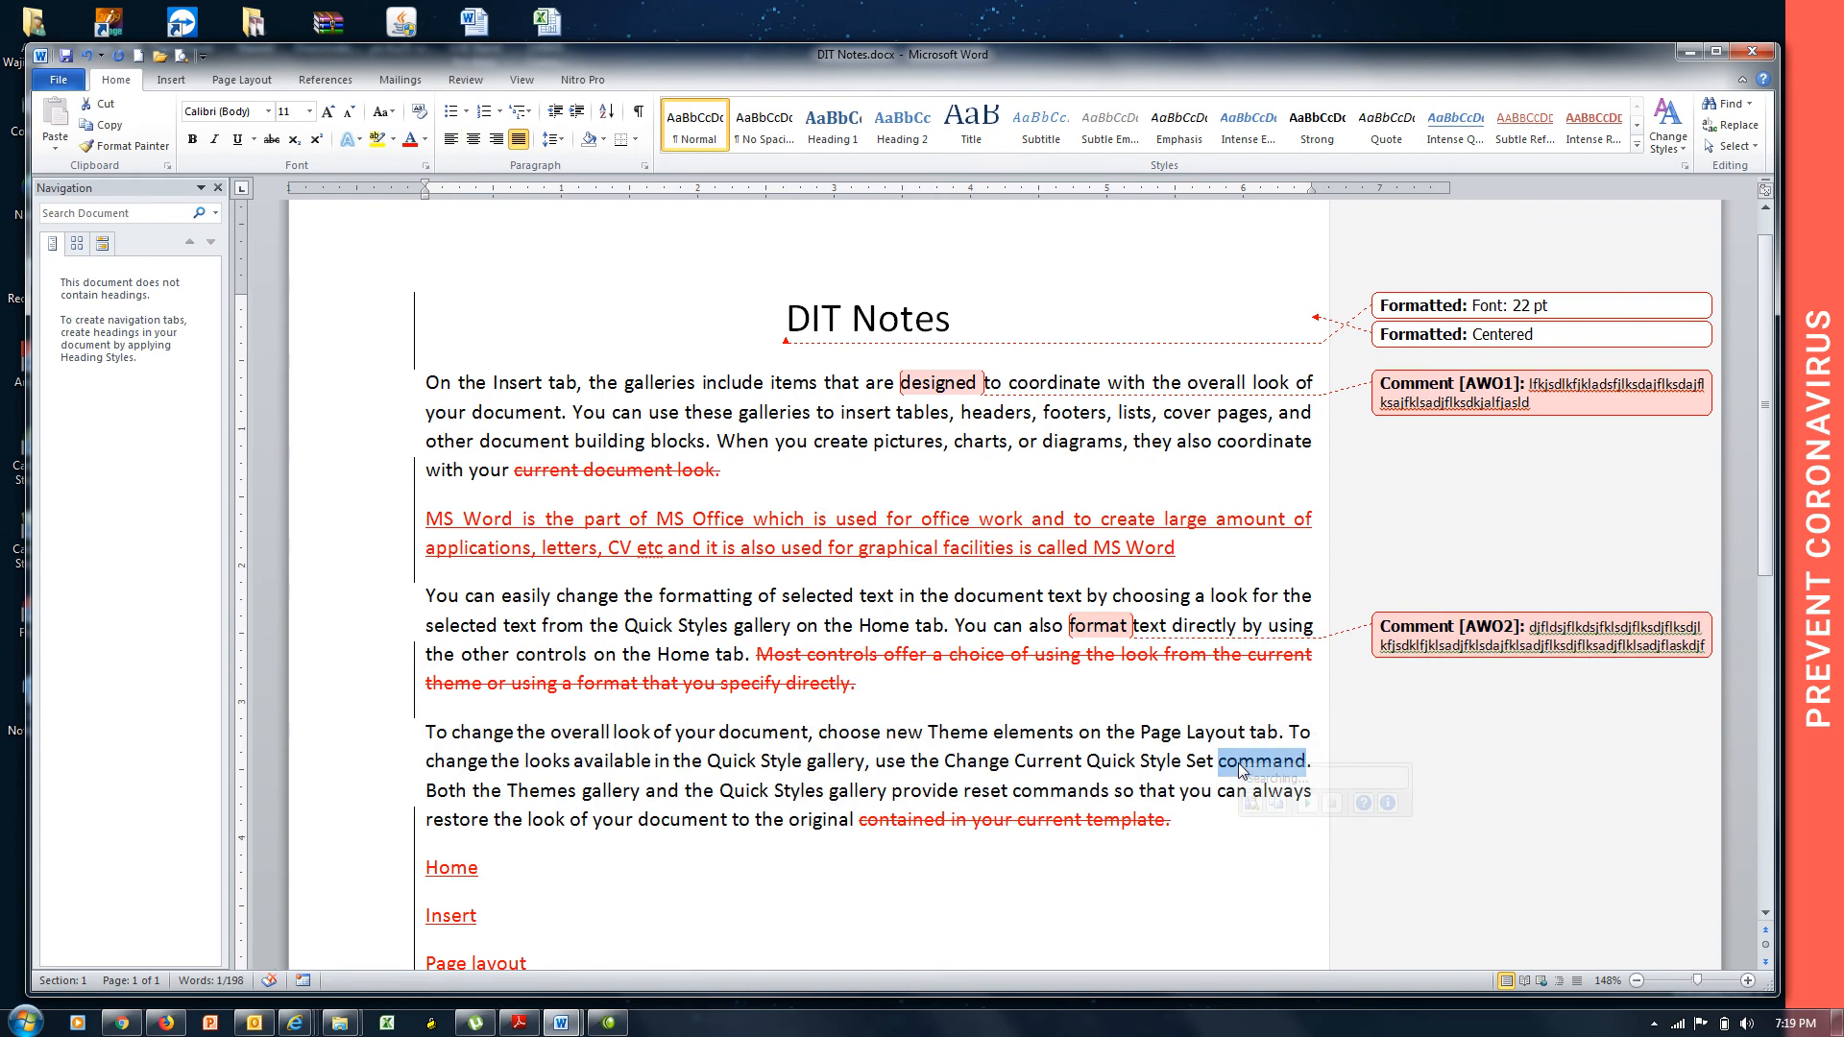
{"action": "key", "text": "ctrl+alt+m"}
{"action": "type", "text": "jfklsdajflksdajfklsdajflksdjlfjsdaklfj"}
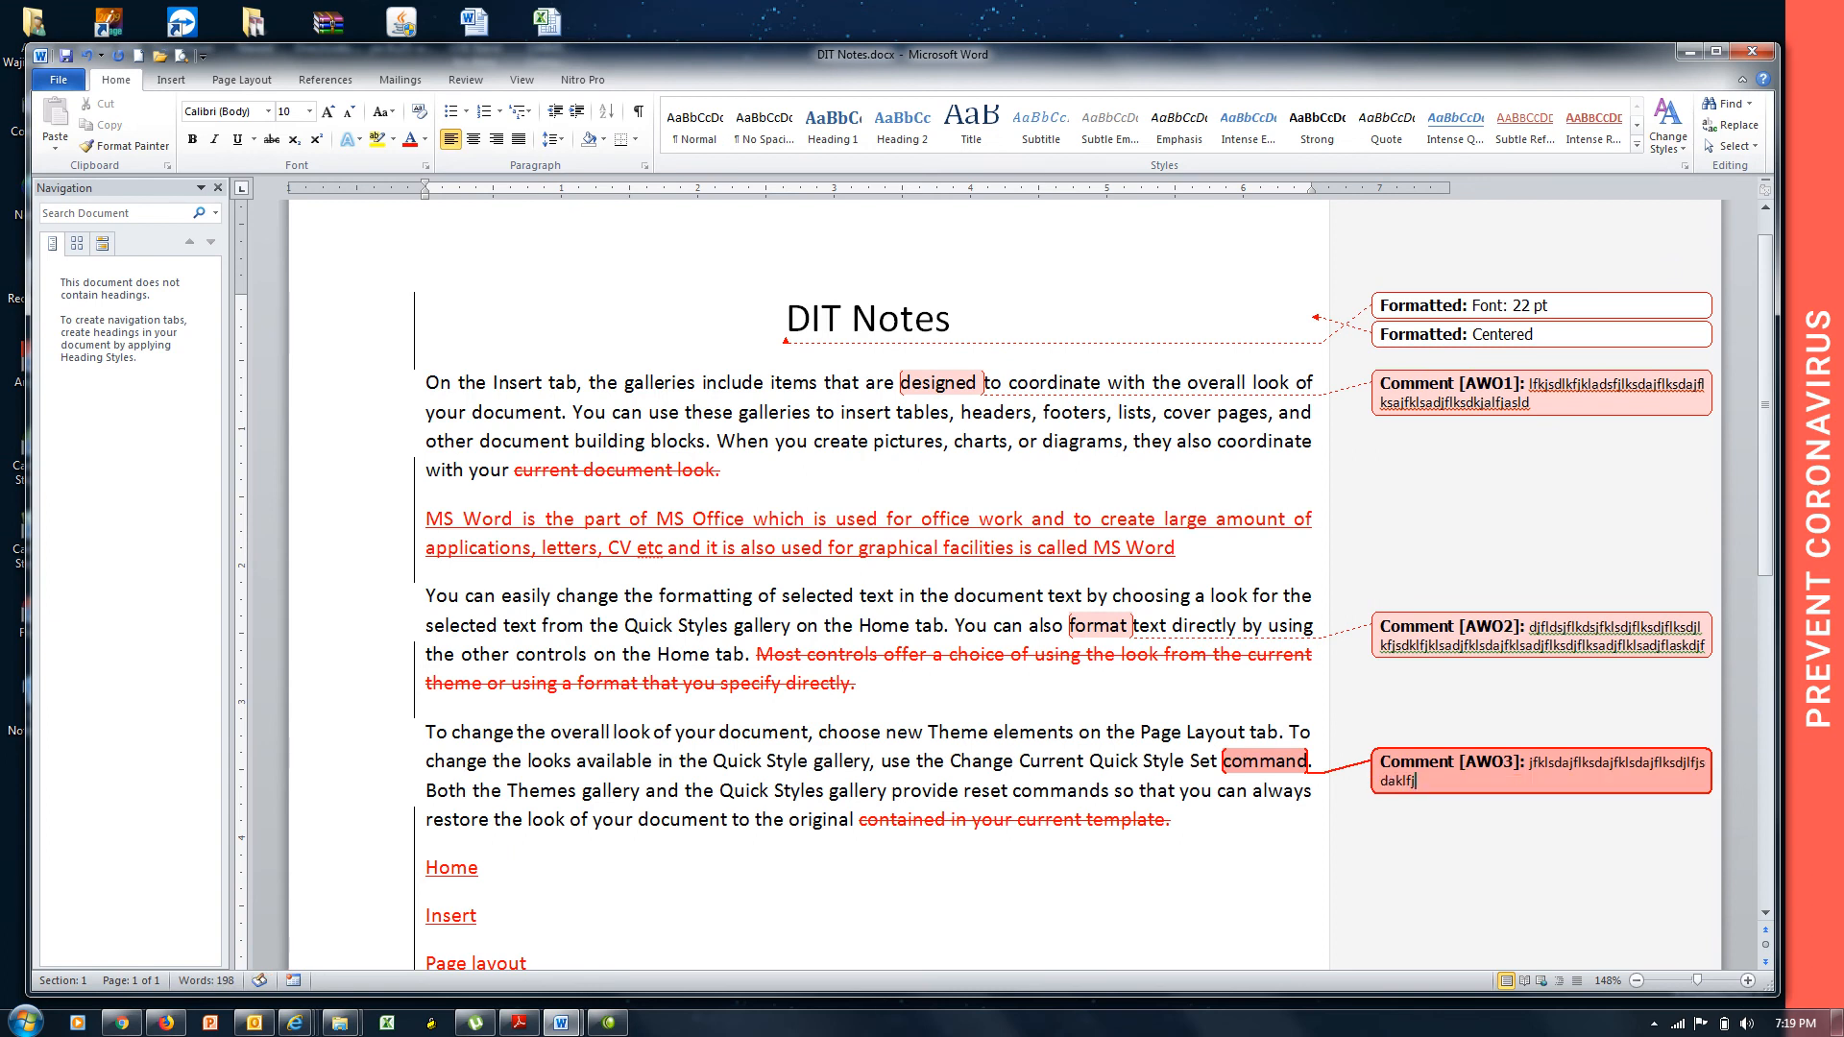
{"action": "type", "text": "sdkalfjlkdsajflksd"}
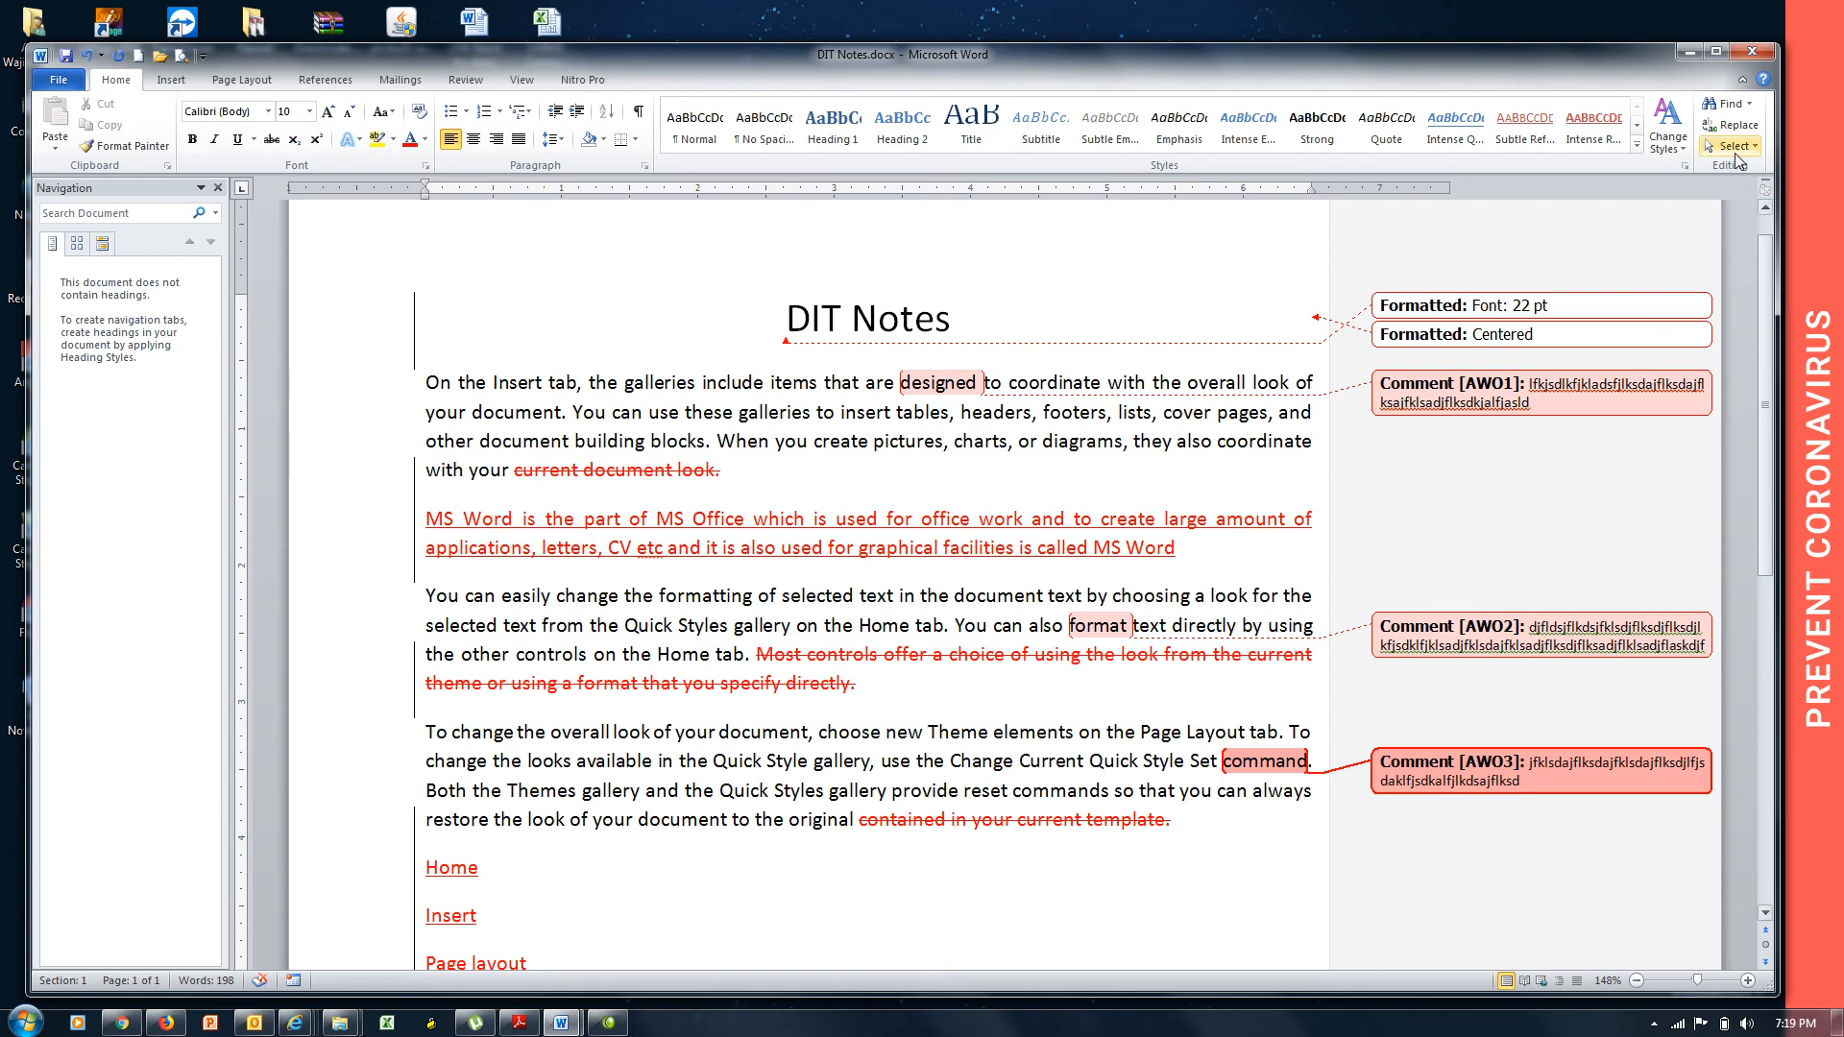
Save and close DIT Notes, reopen it enlarged from the Desktop, and show the Review tab.
{"action": "left_click", "coordinate": [1752, 51]}
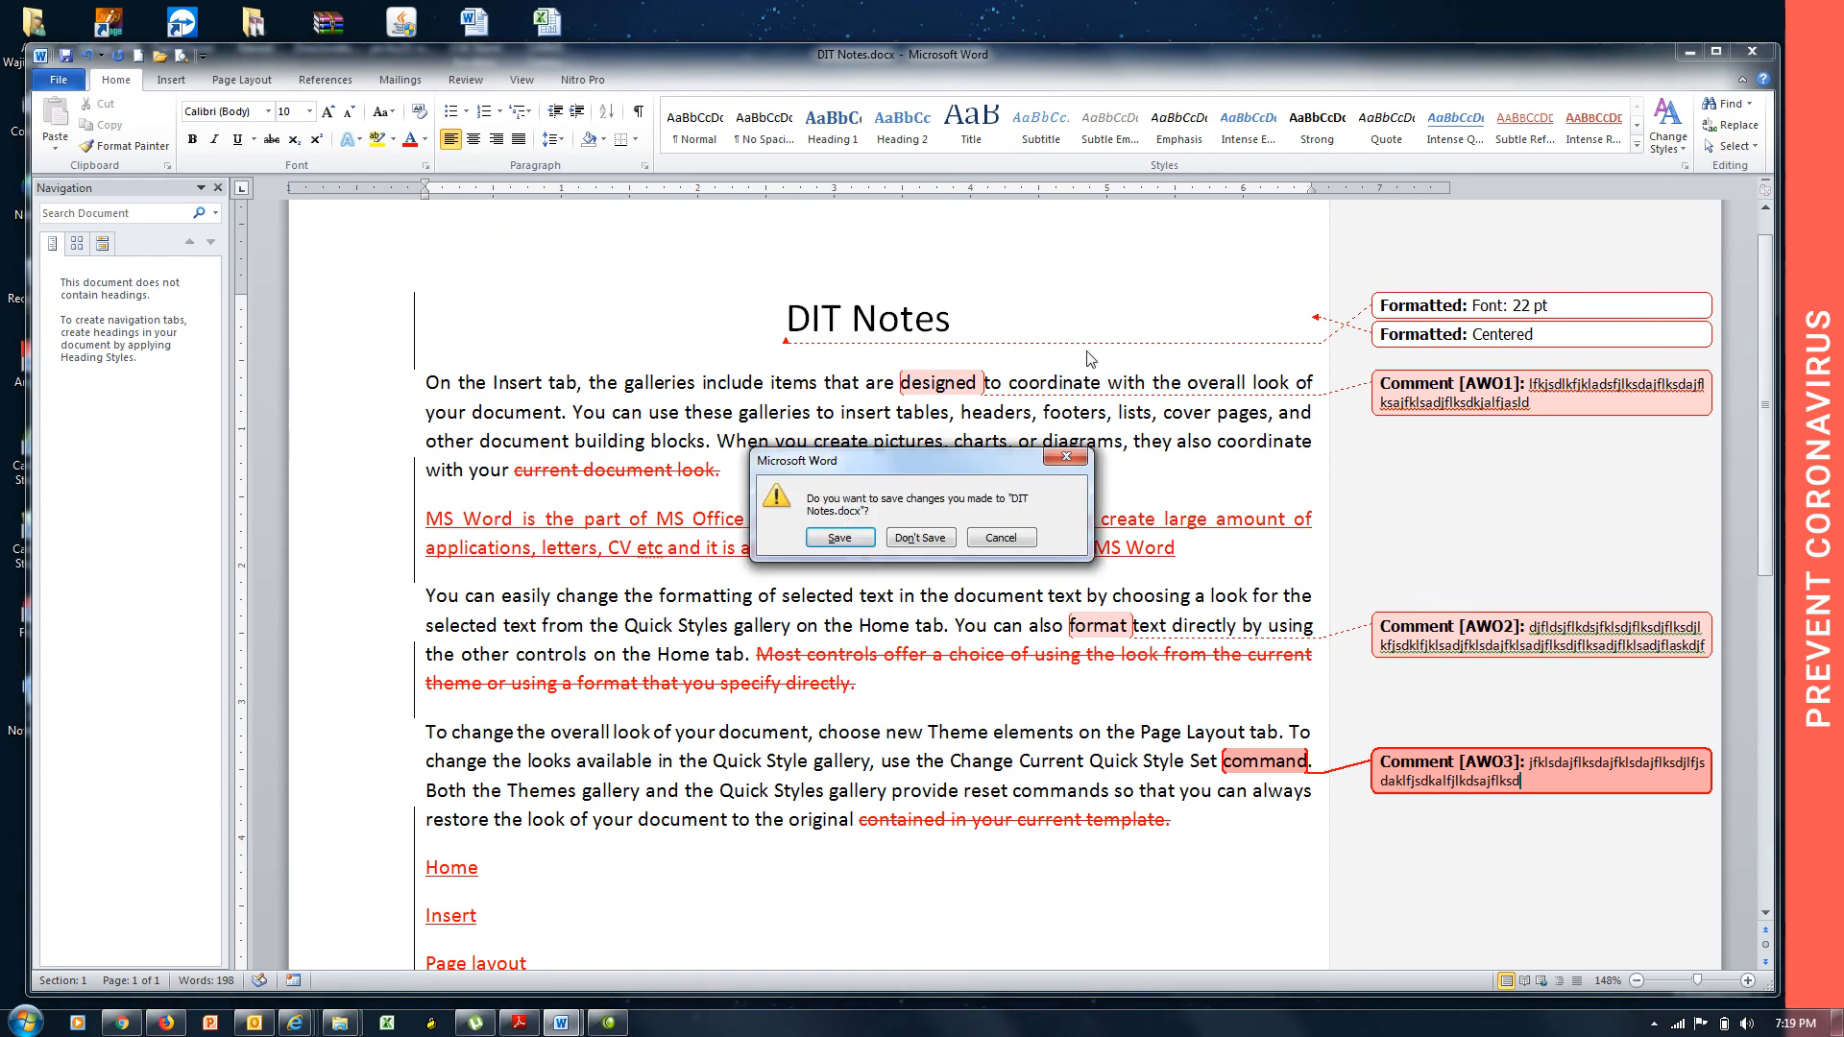
{"action": "left_click", "coordinate": [840, 537]}
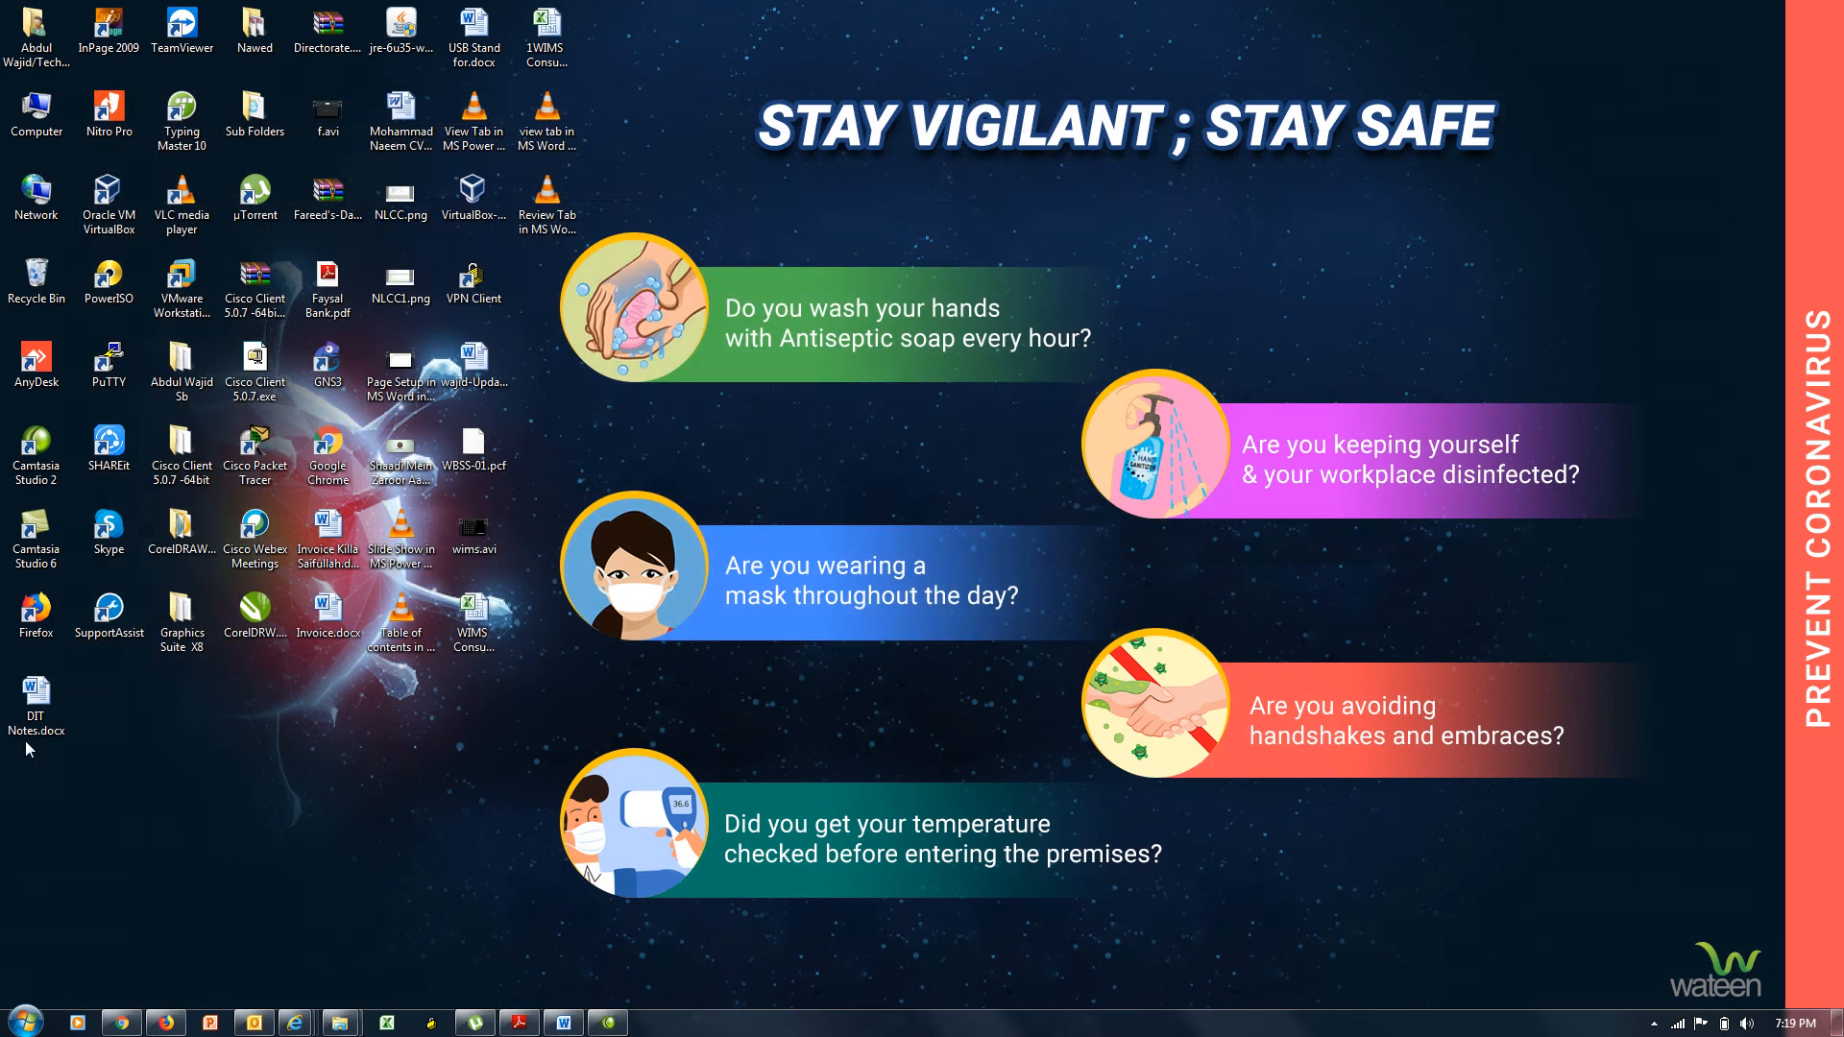
{"action": "double_click", "coordinate": [32, 715]}
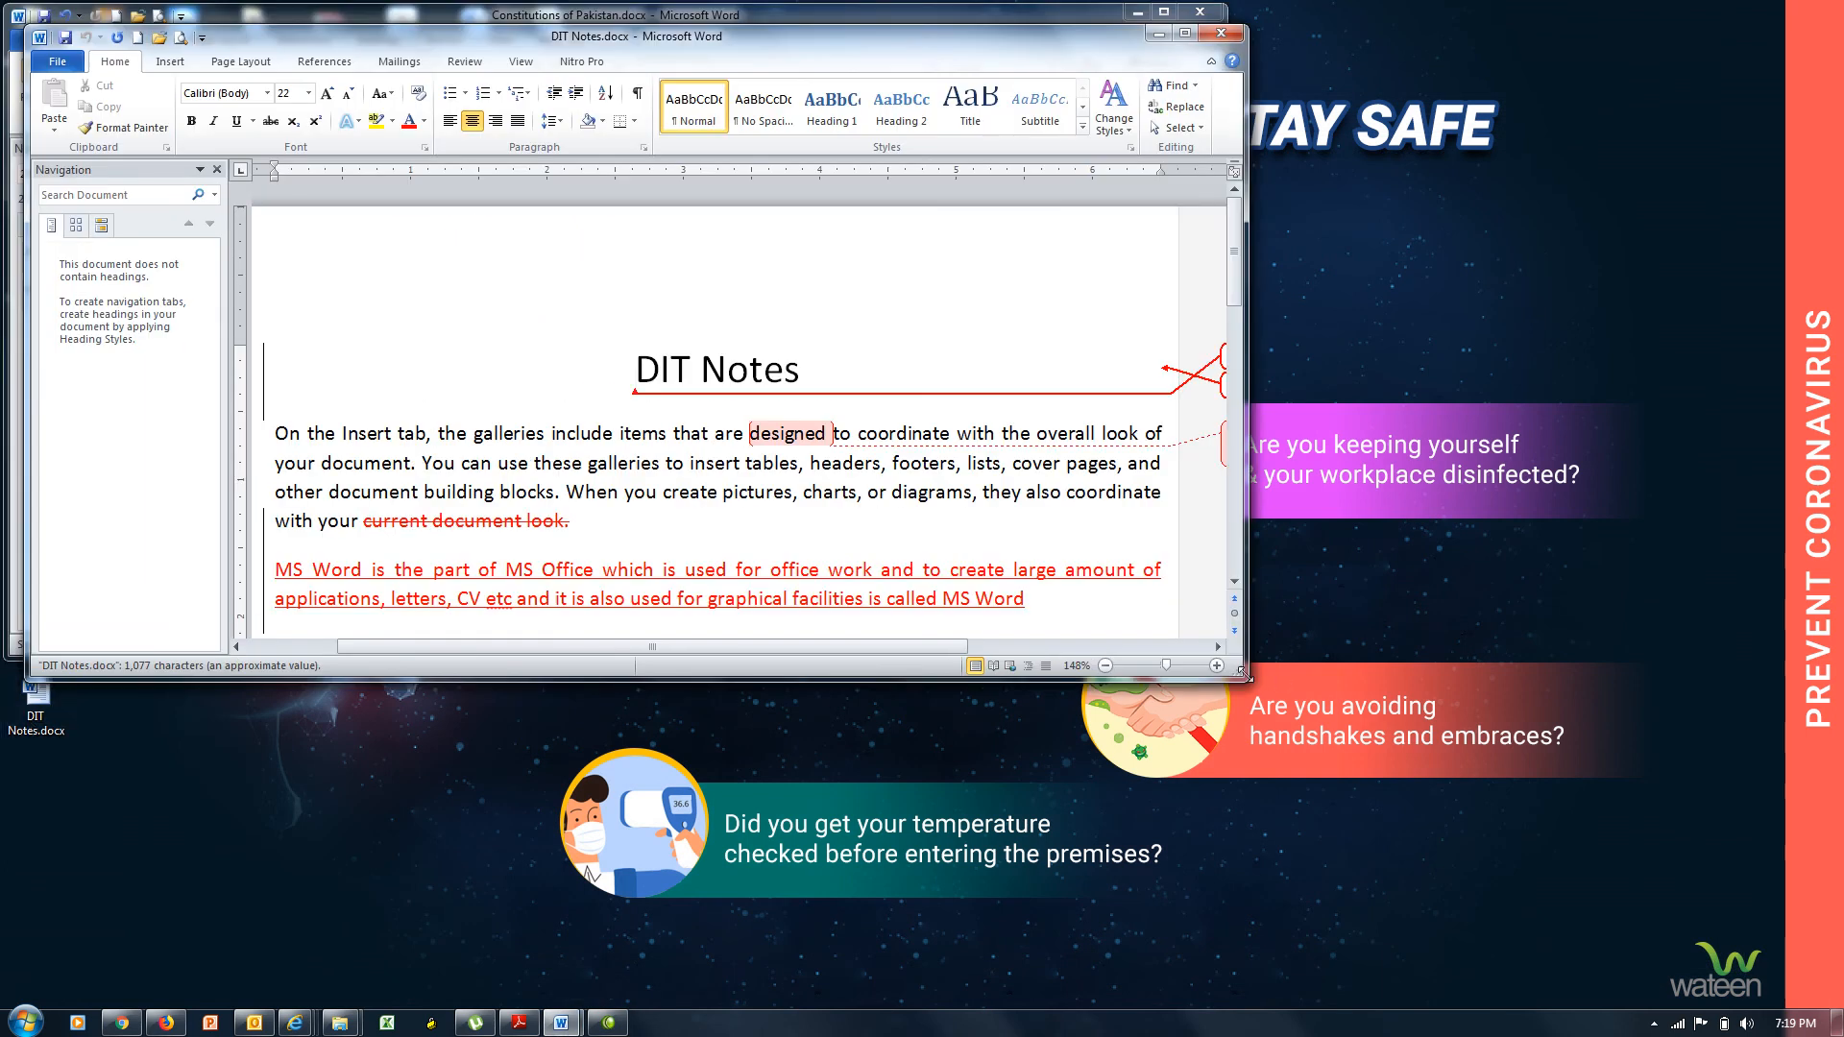
{"action": "left_click_drag", "start_coordinate": [1246, 676], "coordinate": [1778, 995]}
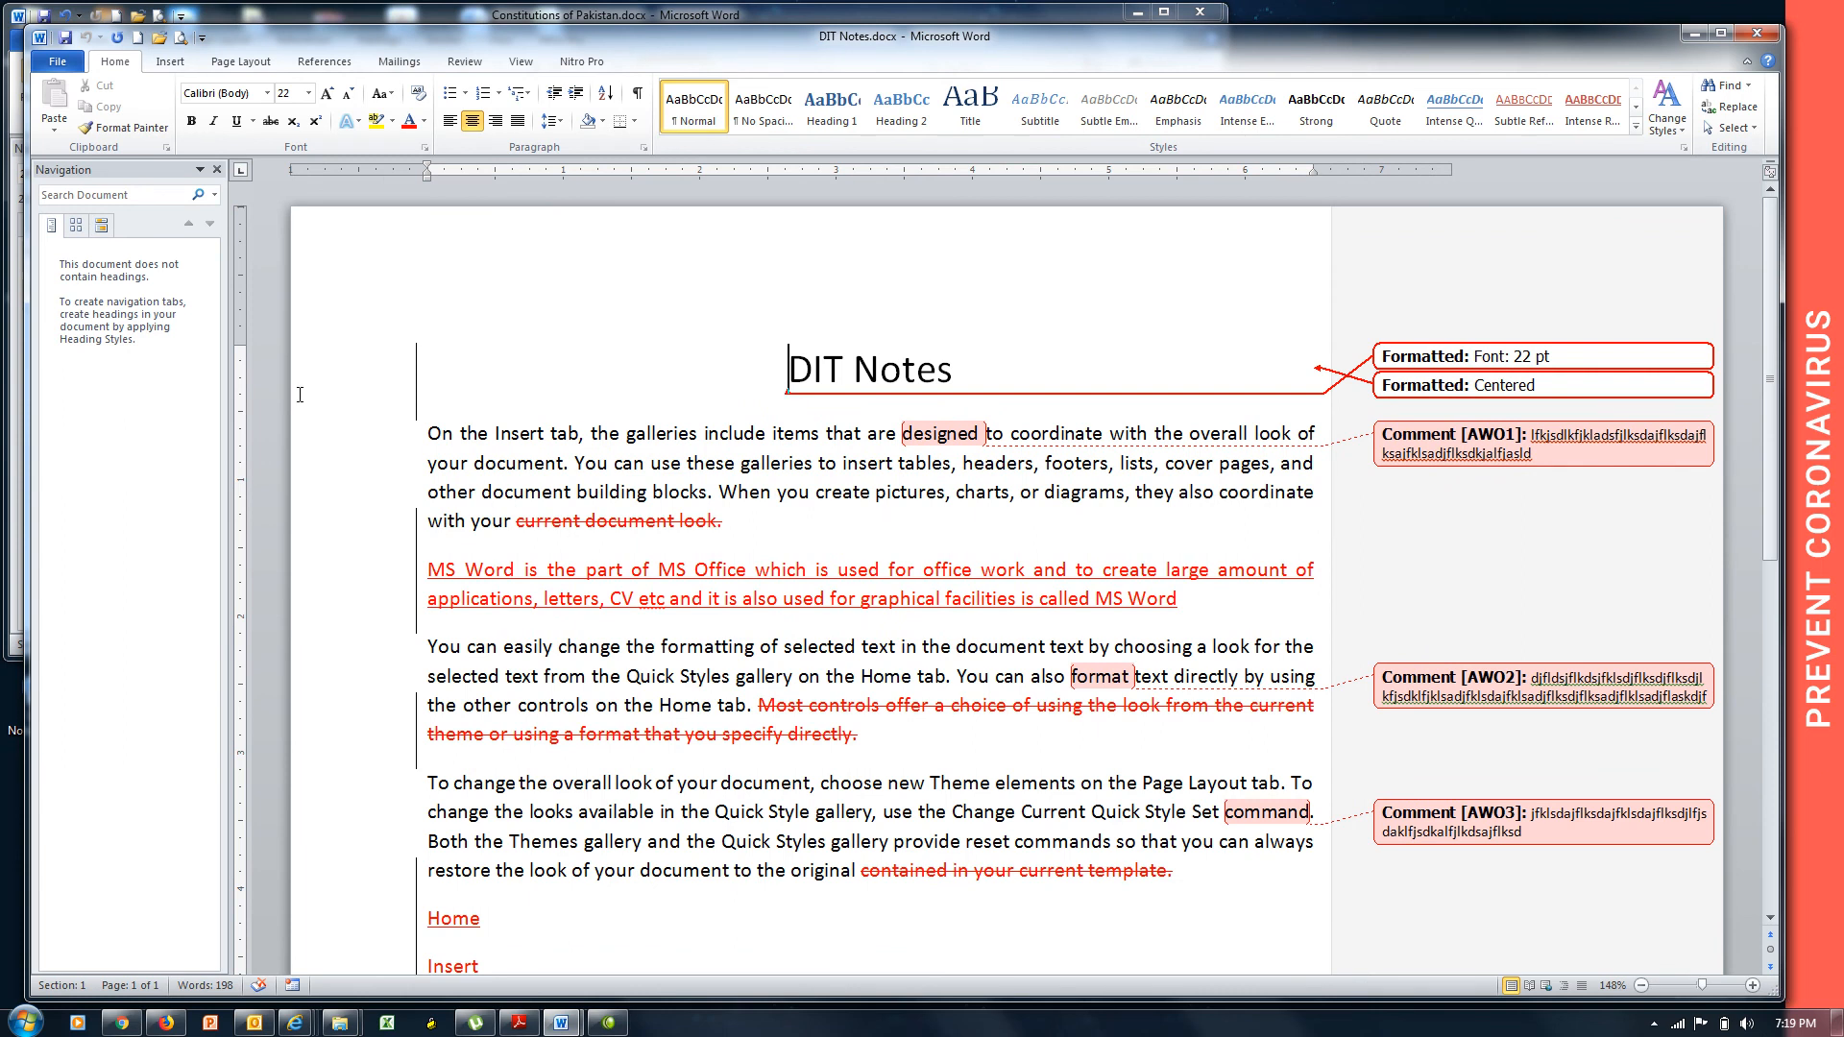
{"action": "left_click", "coordinate": [464, 61]}
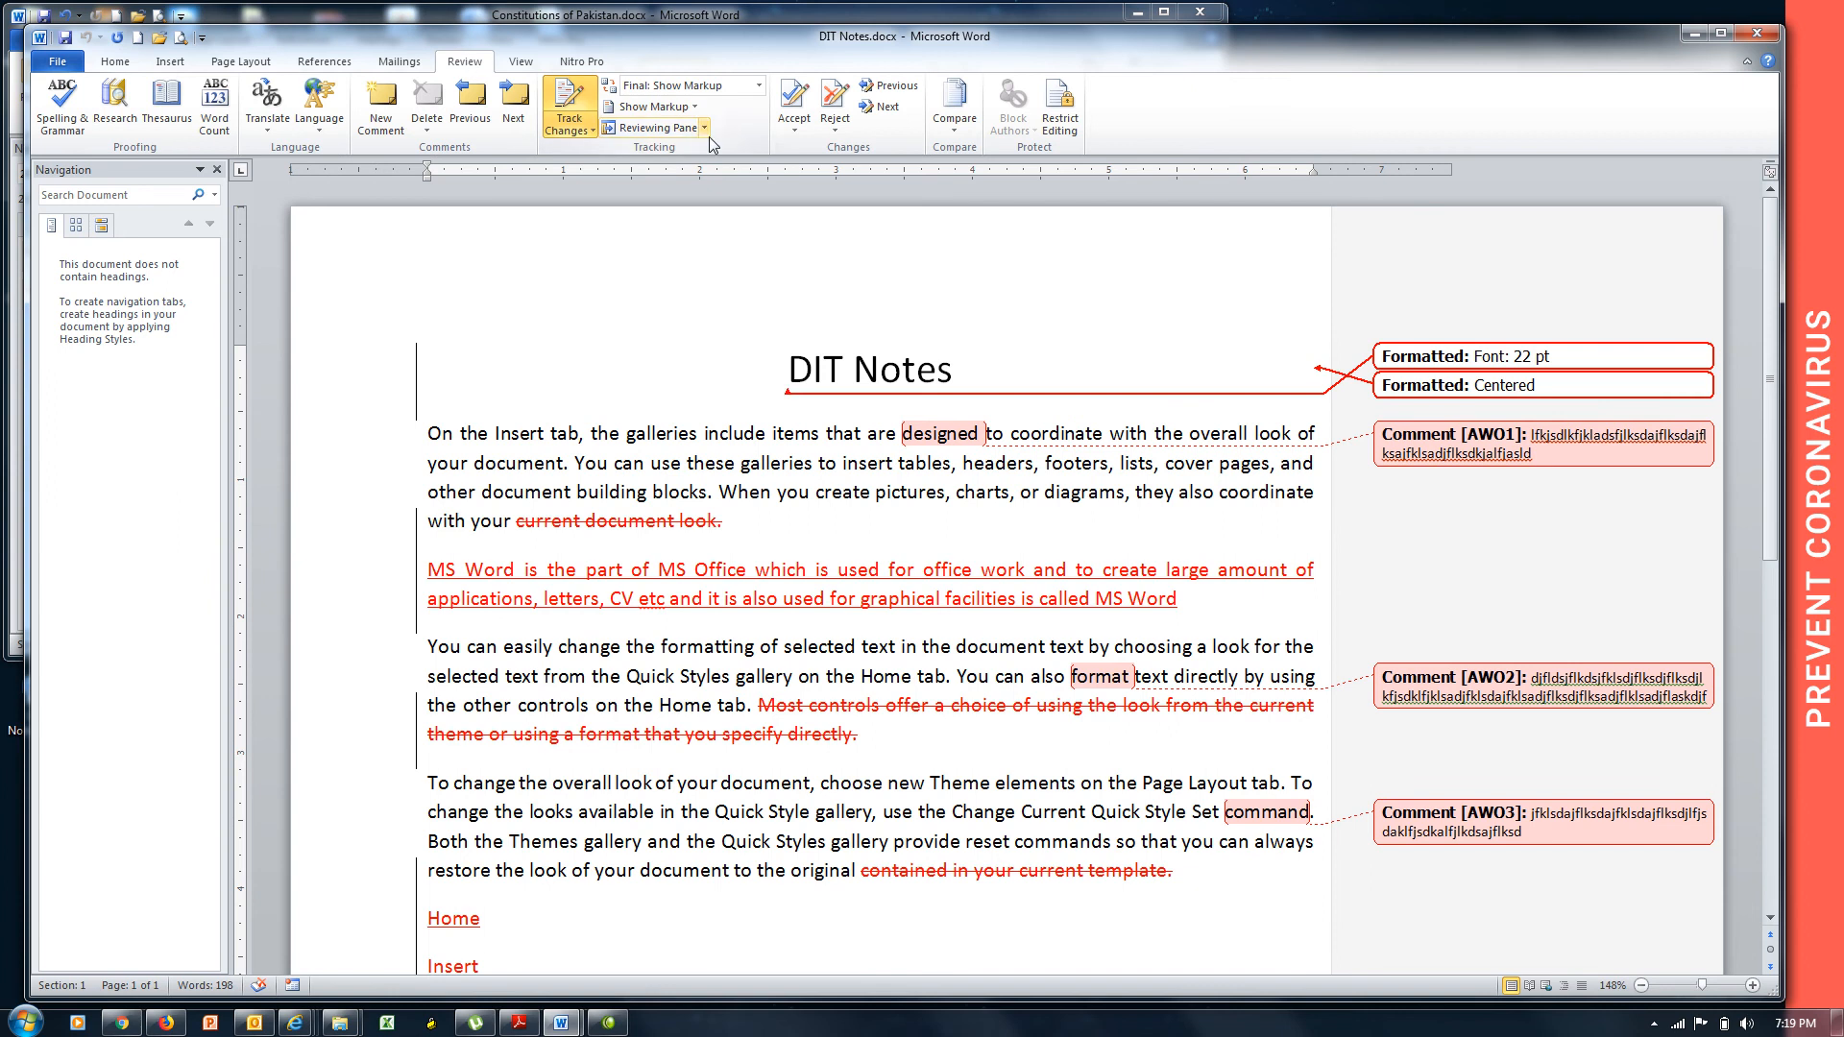
View the Accept options, then the Reject options for tracked changes.
{"action": "left_click", "coordinate": [790, 127]}
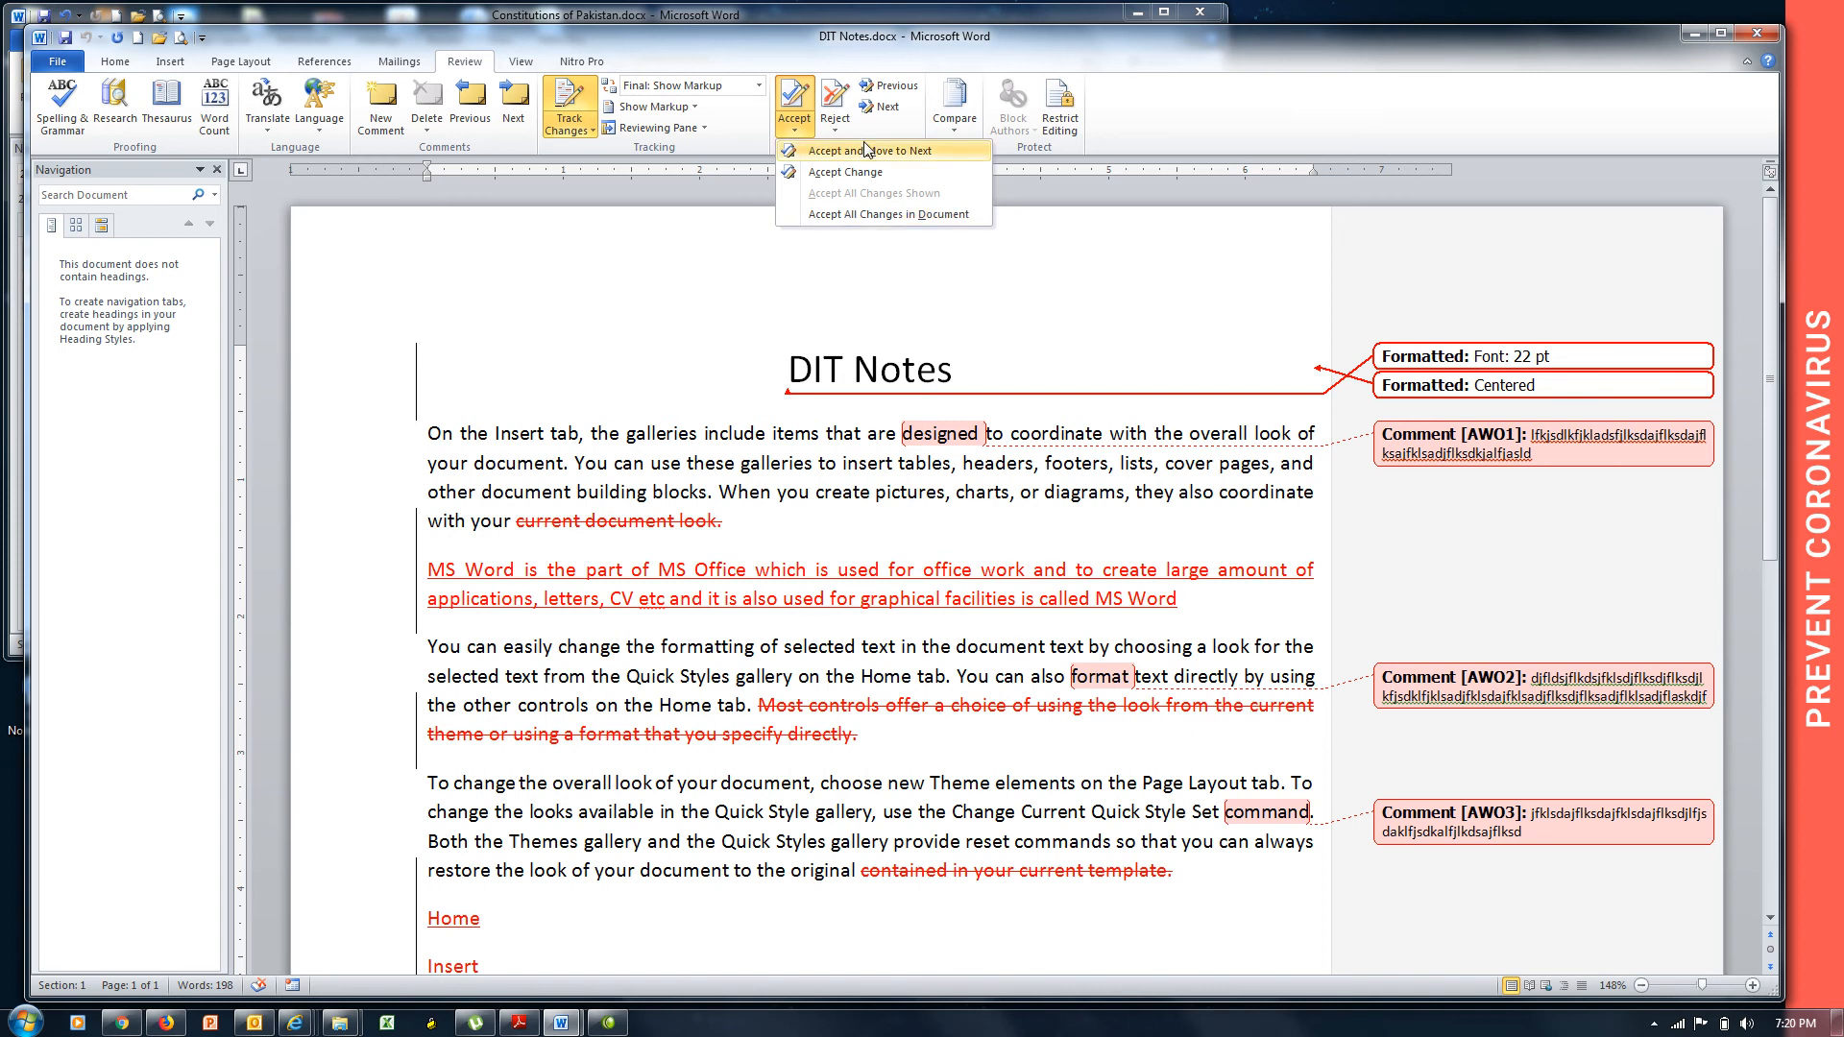
{"action": "left_click", "coordinate": [834, 120]}
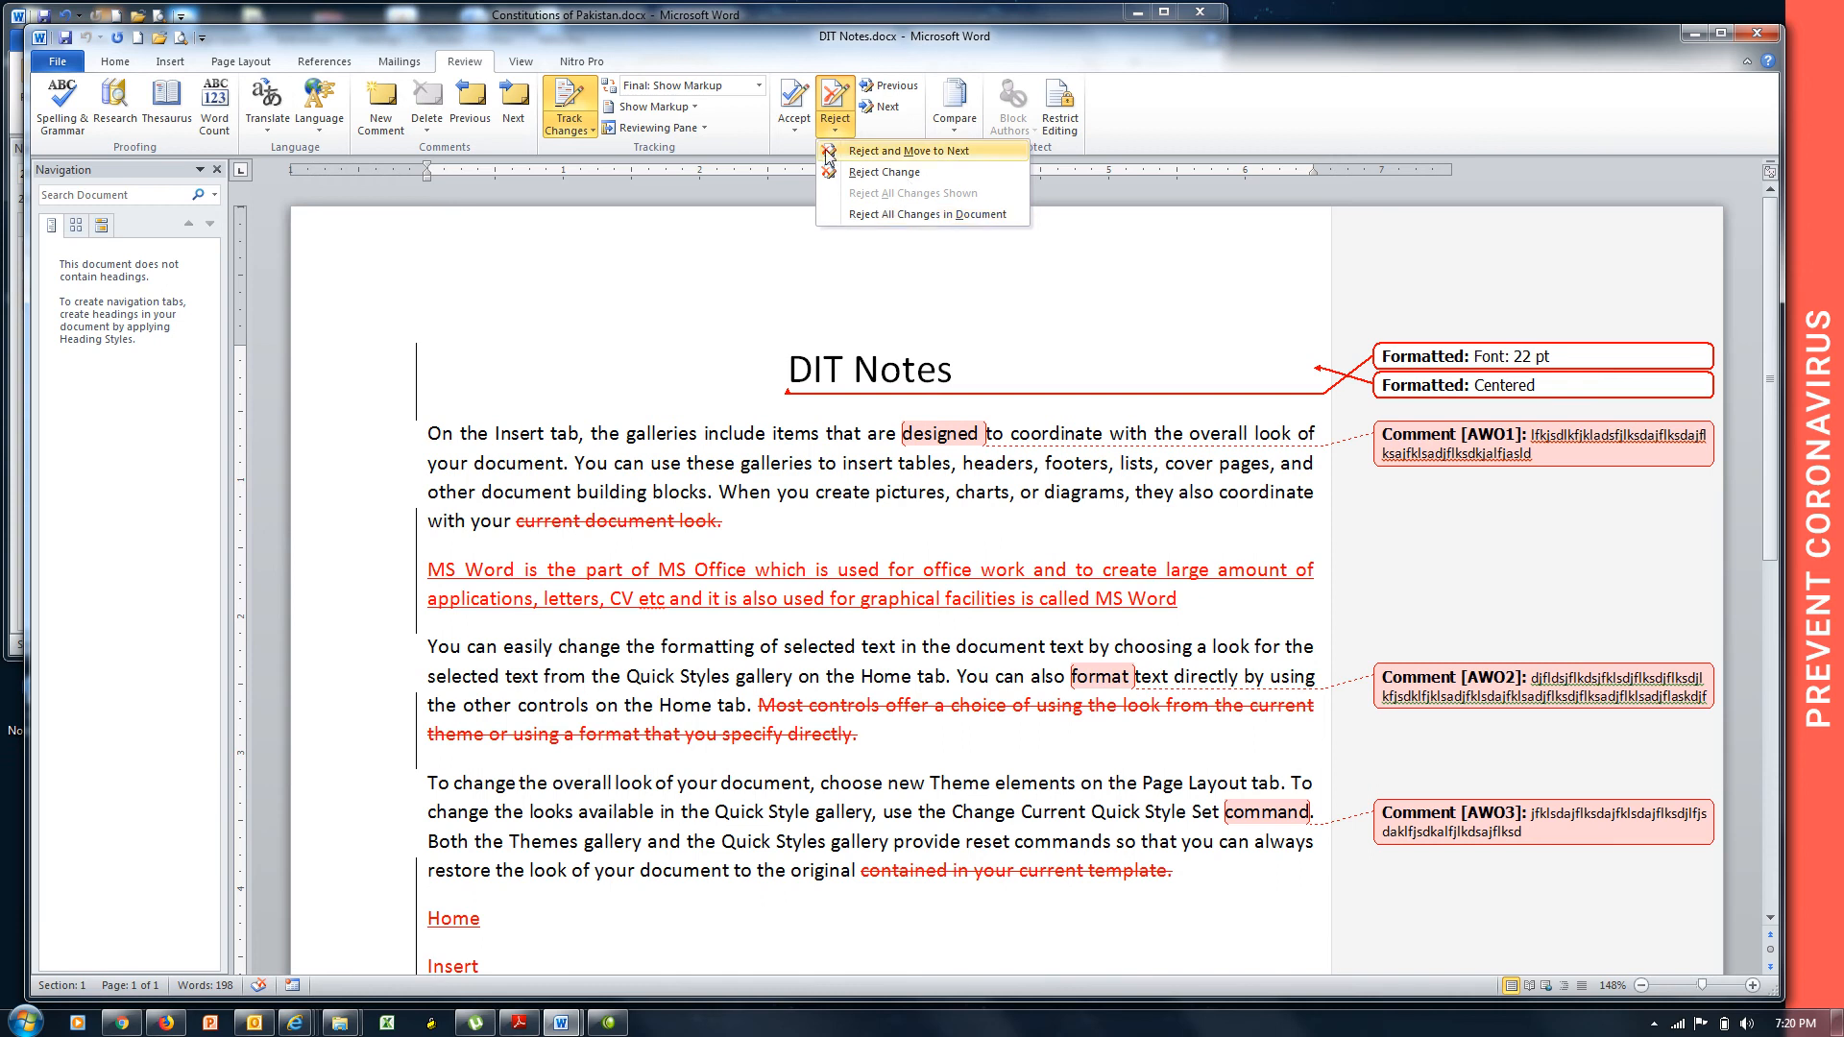
Open and dismiss the Accept options without accepting, then reopen the Accept dropdown.
{"action": "left_click", "coordinate": [795, 123]}
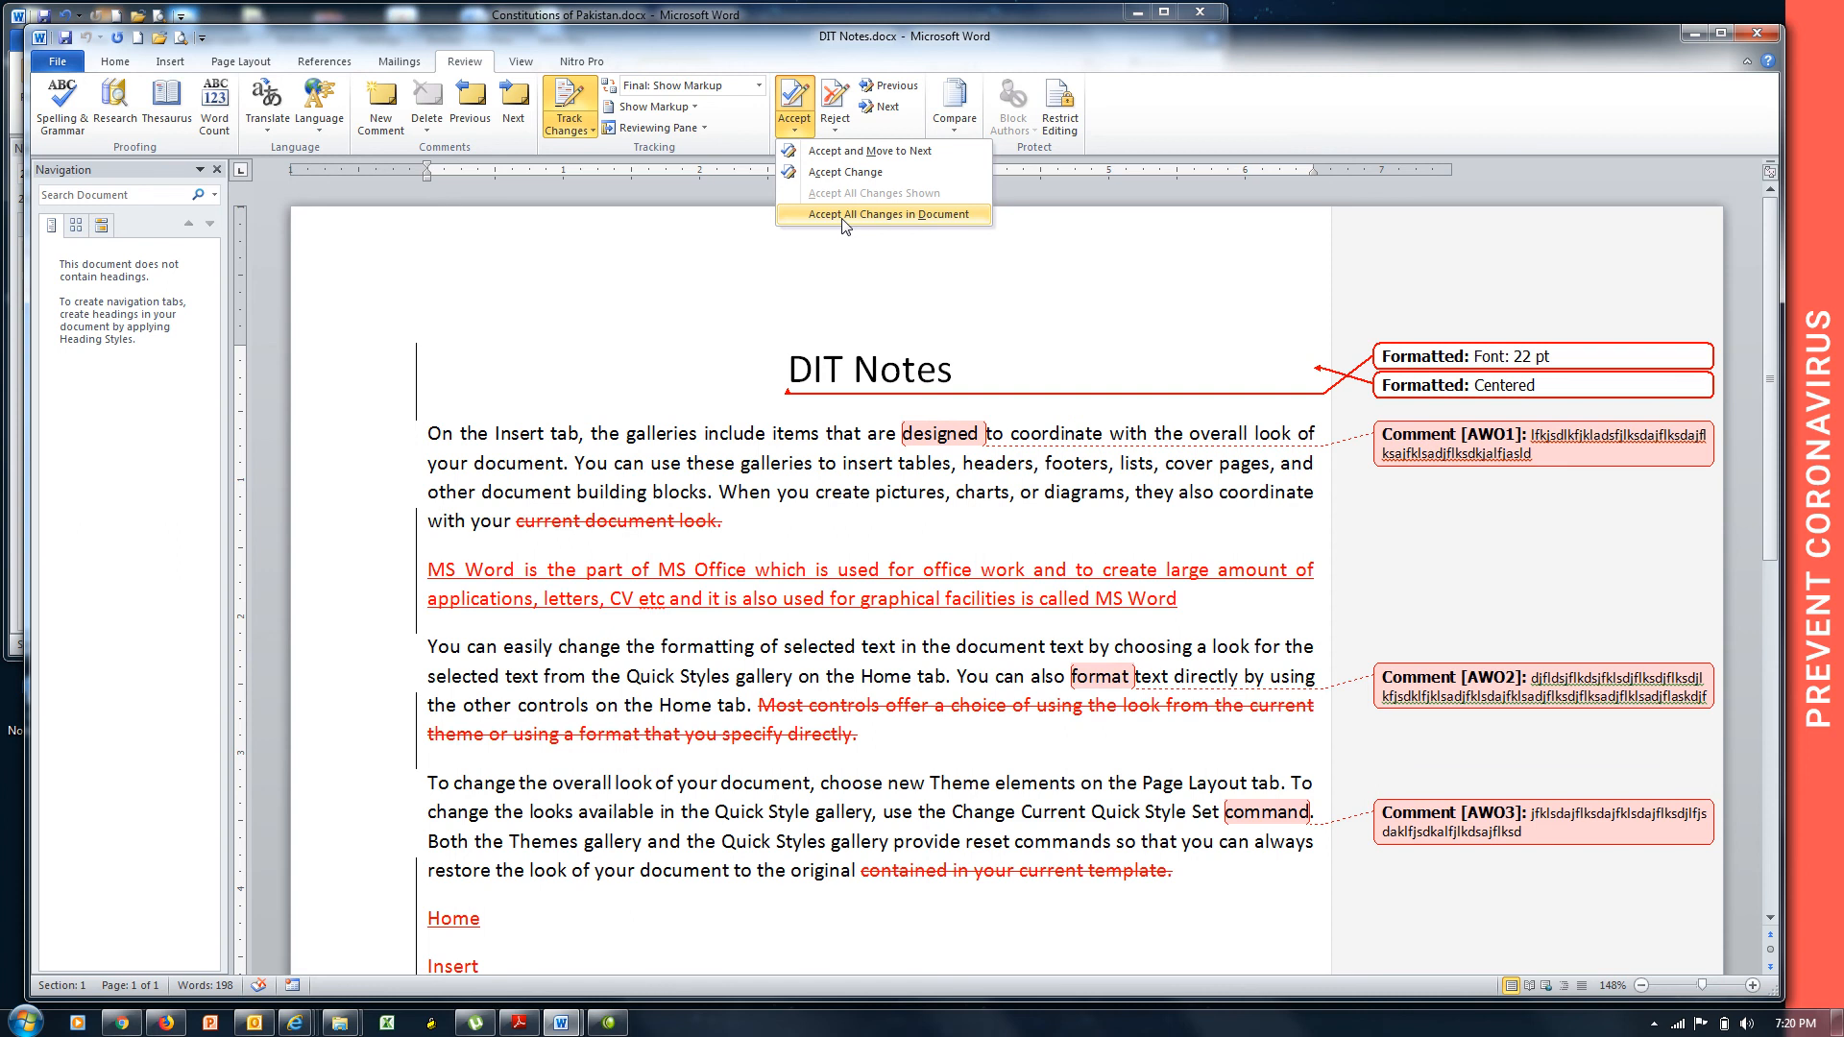
{"action": "left_click", "coordinate": [845, 370]}
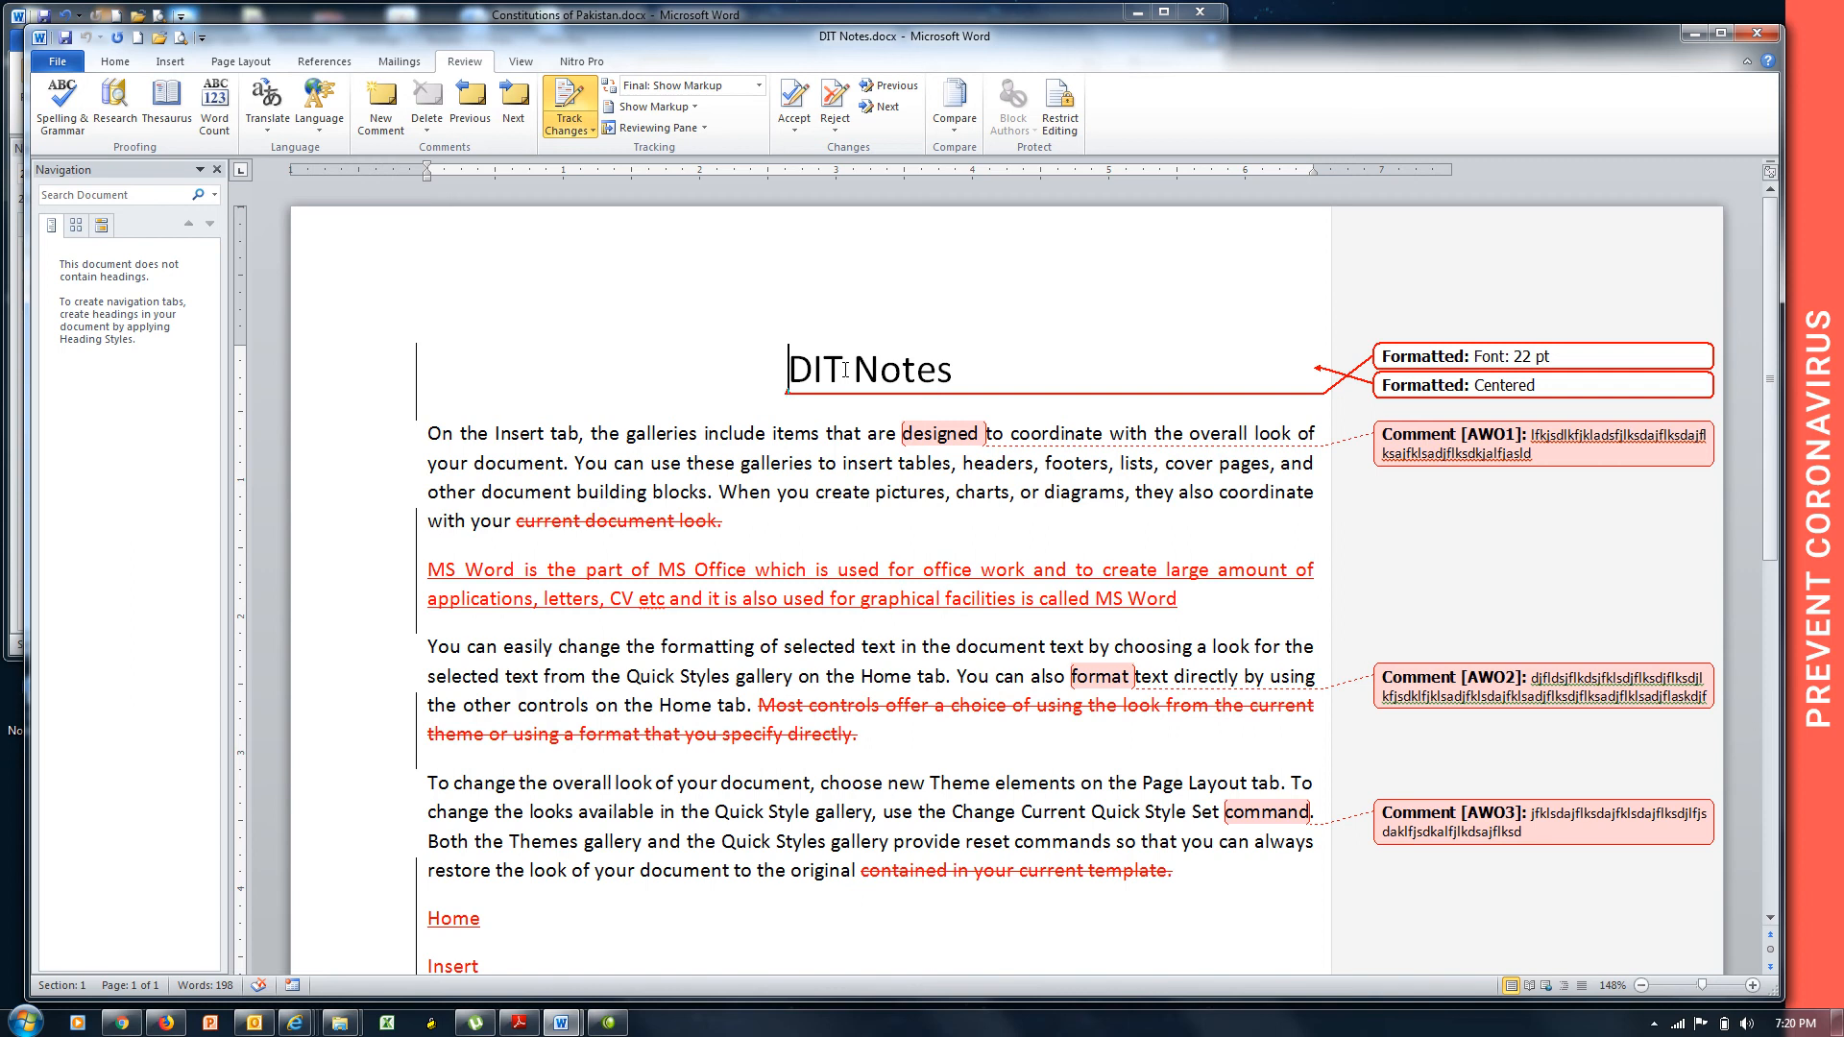
{"action": "left_click", "coordinate": [793, 140]}
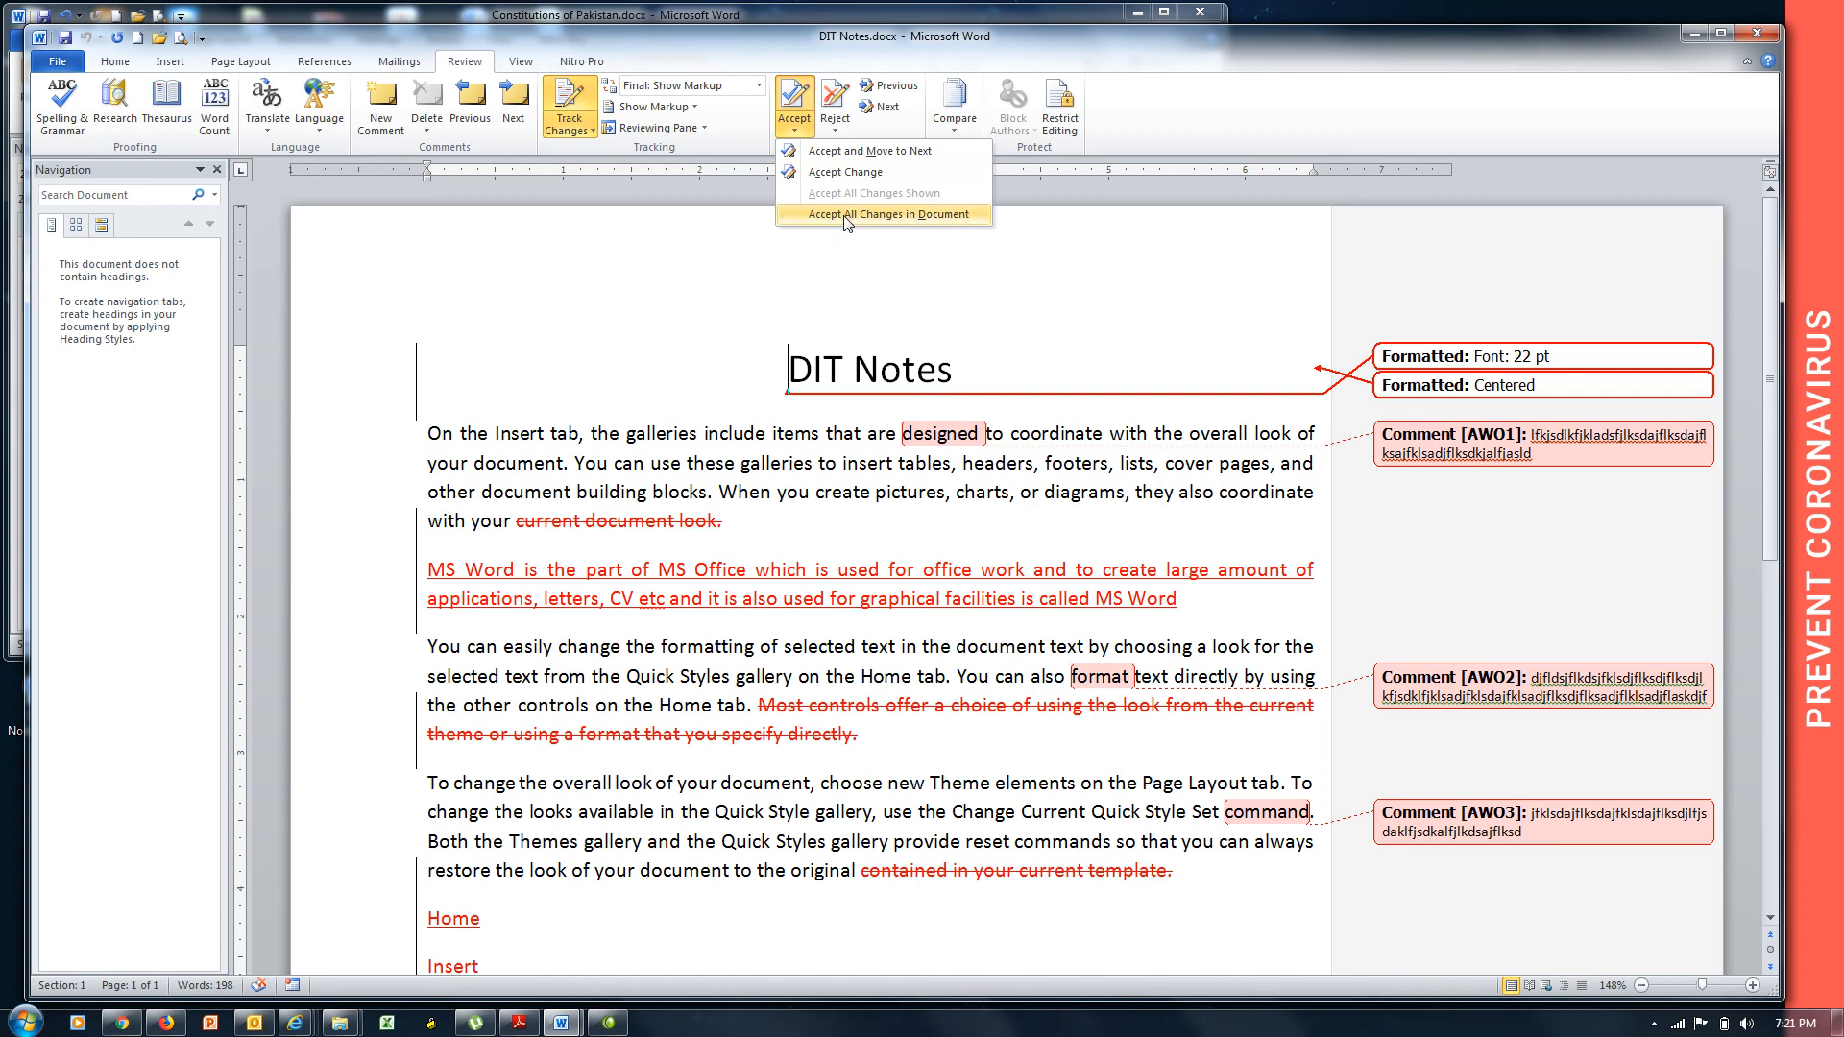
Accept the title's 22 pt font and centring changes, then reject the comment on designed.
{"action": "left_click", "coordinate": [869, 150]}
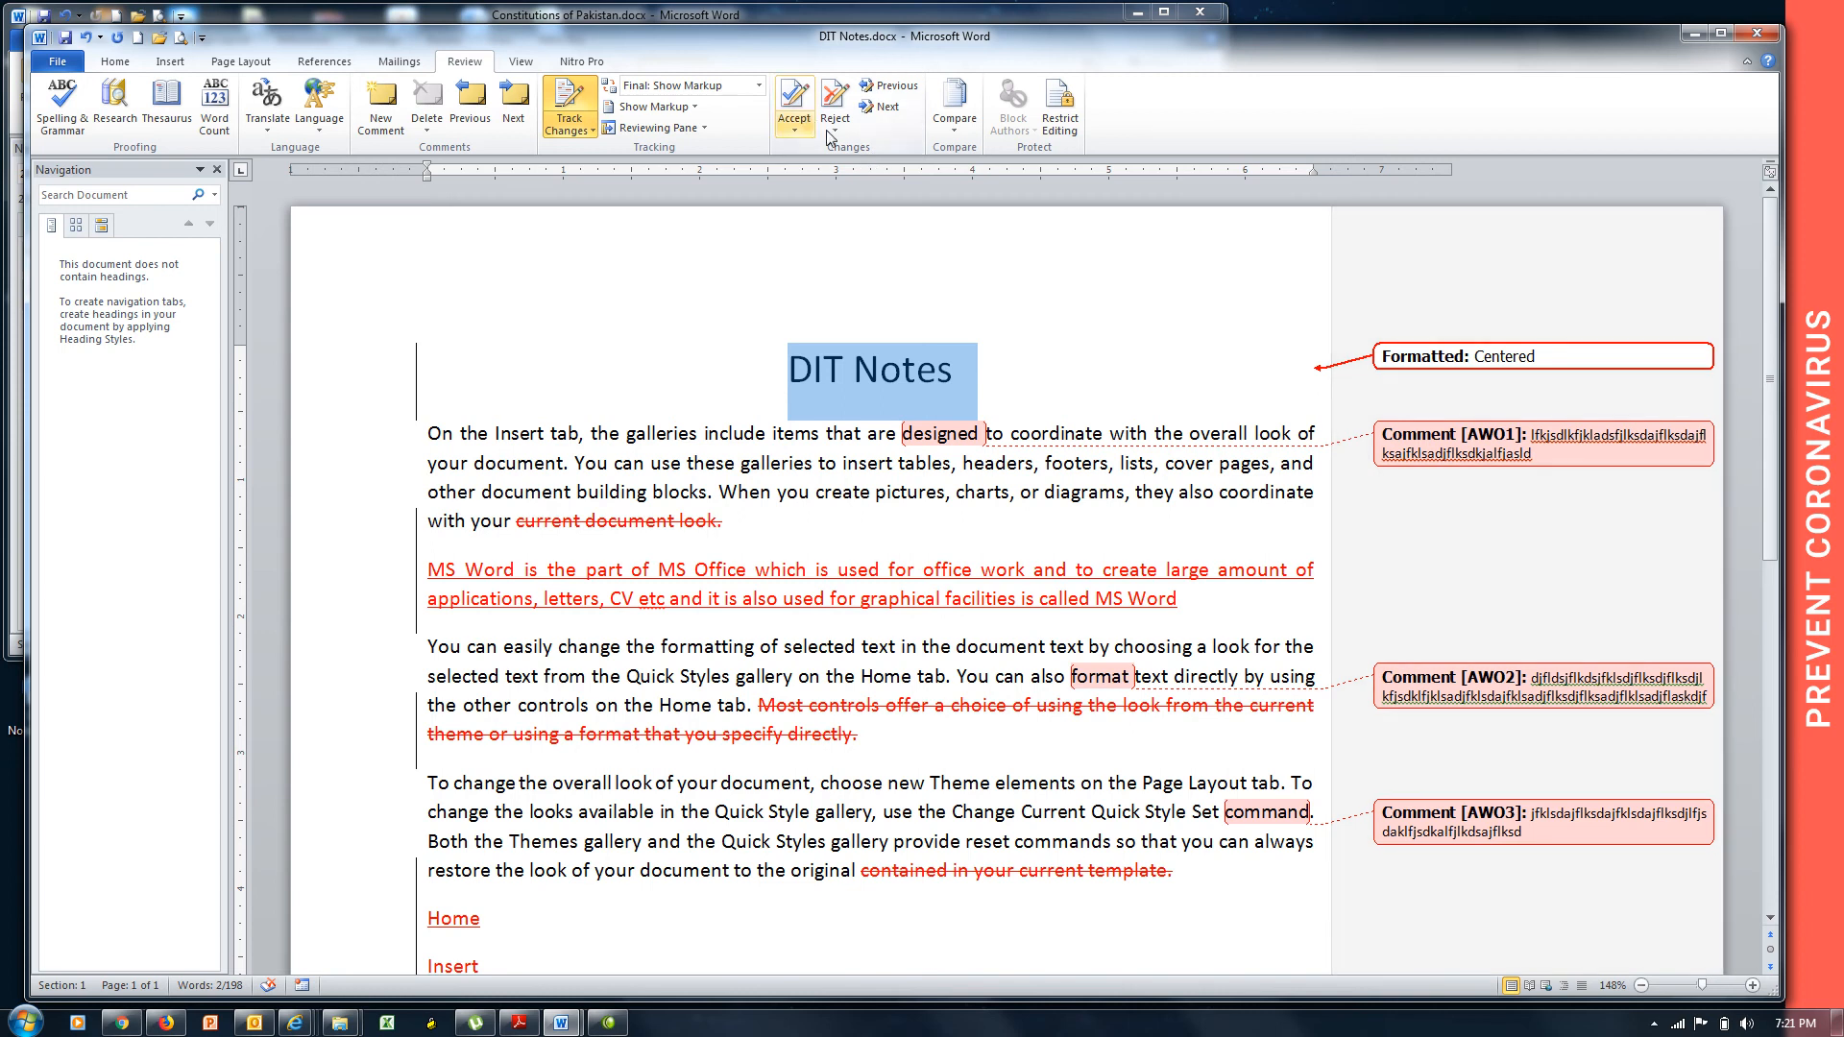
{"action": "left_click", "coordinate": [798, 129]}
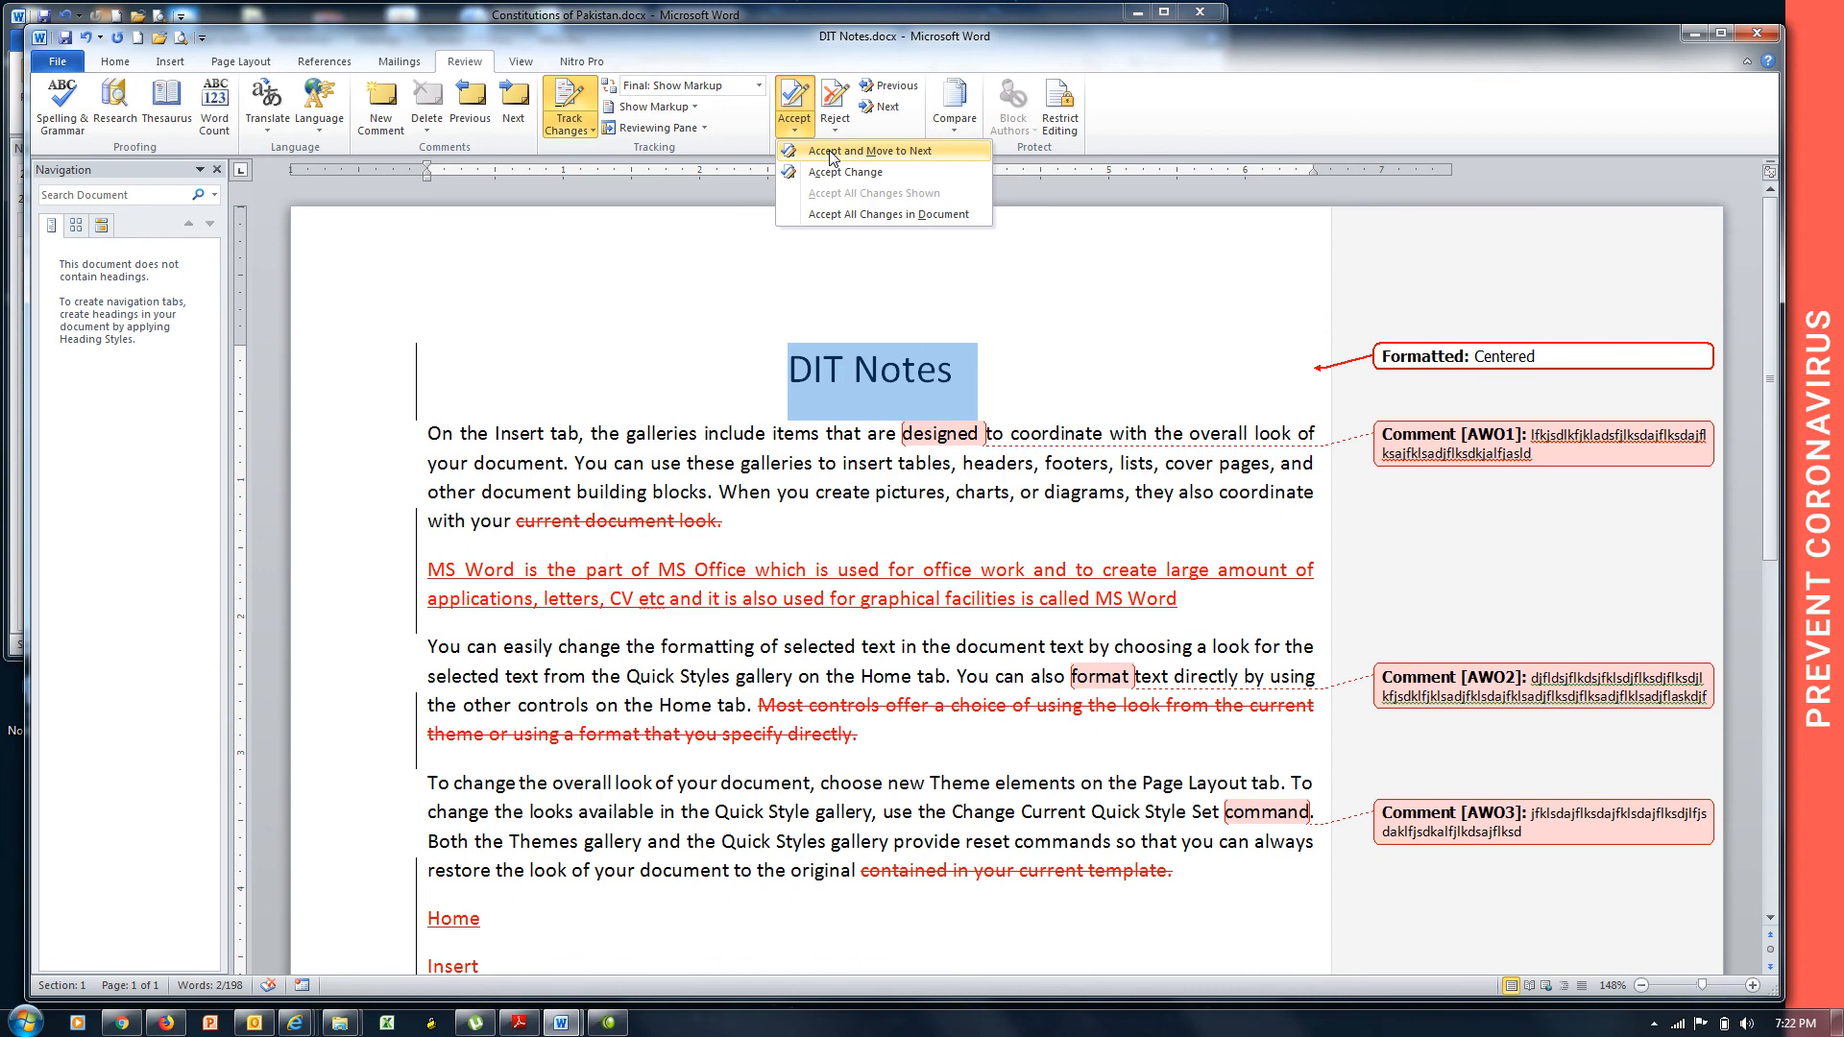
{"action": "left_click", "coordinate": [830, 153]}
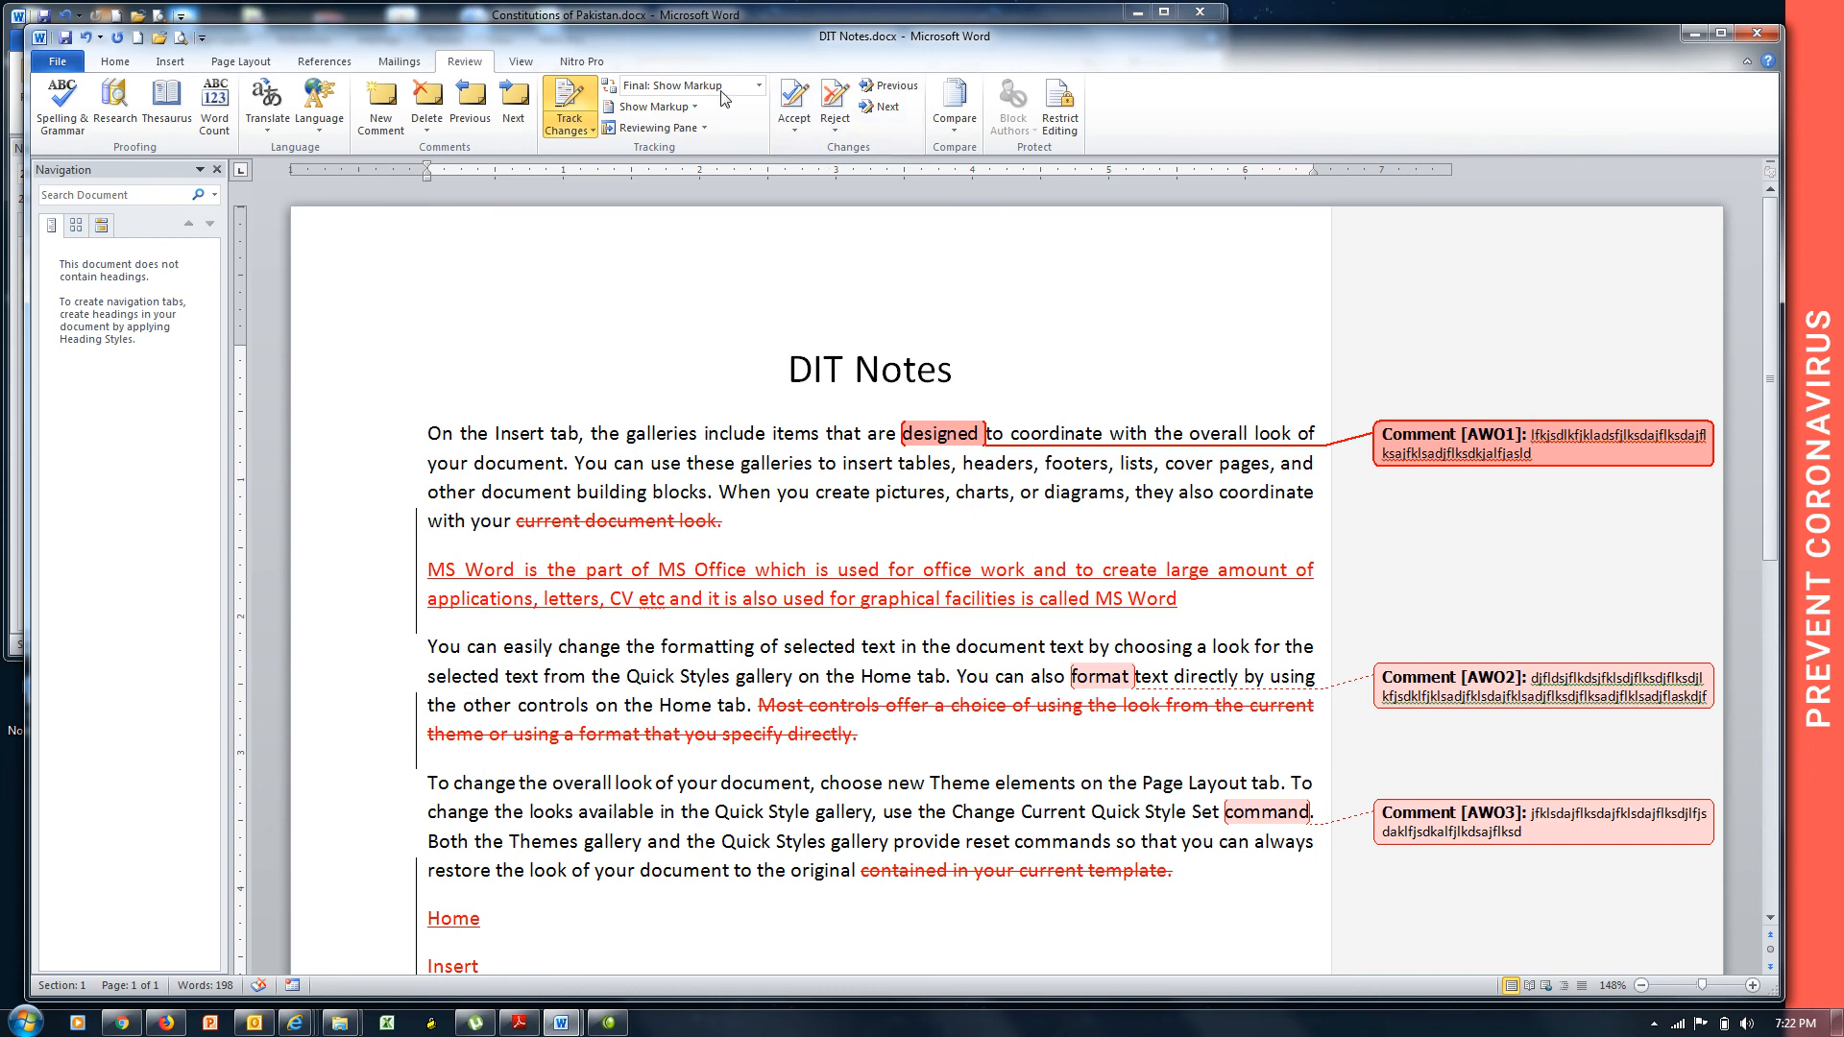
{"action": "left_click", "coordinate": [836, 131]}
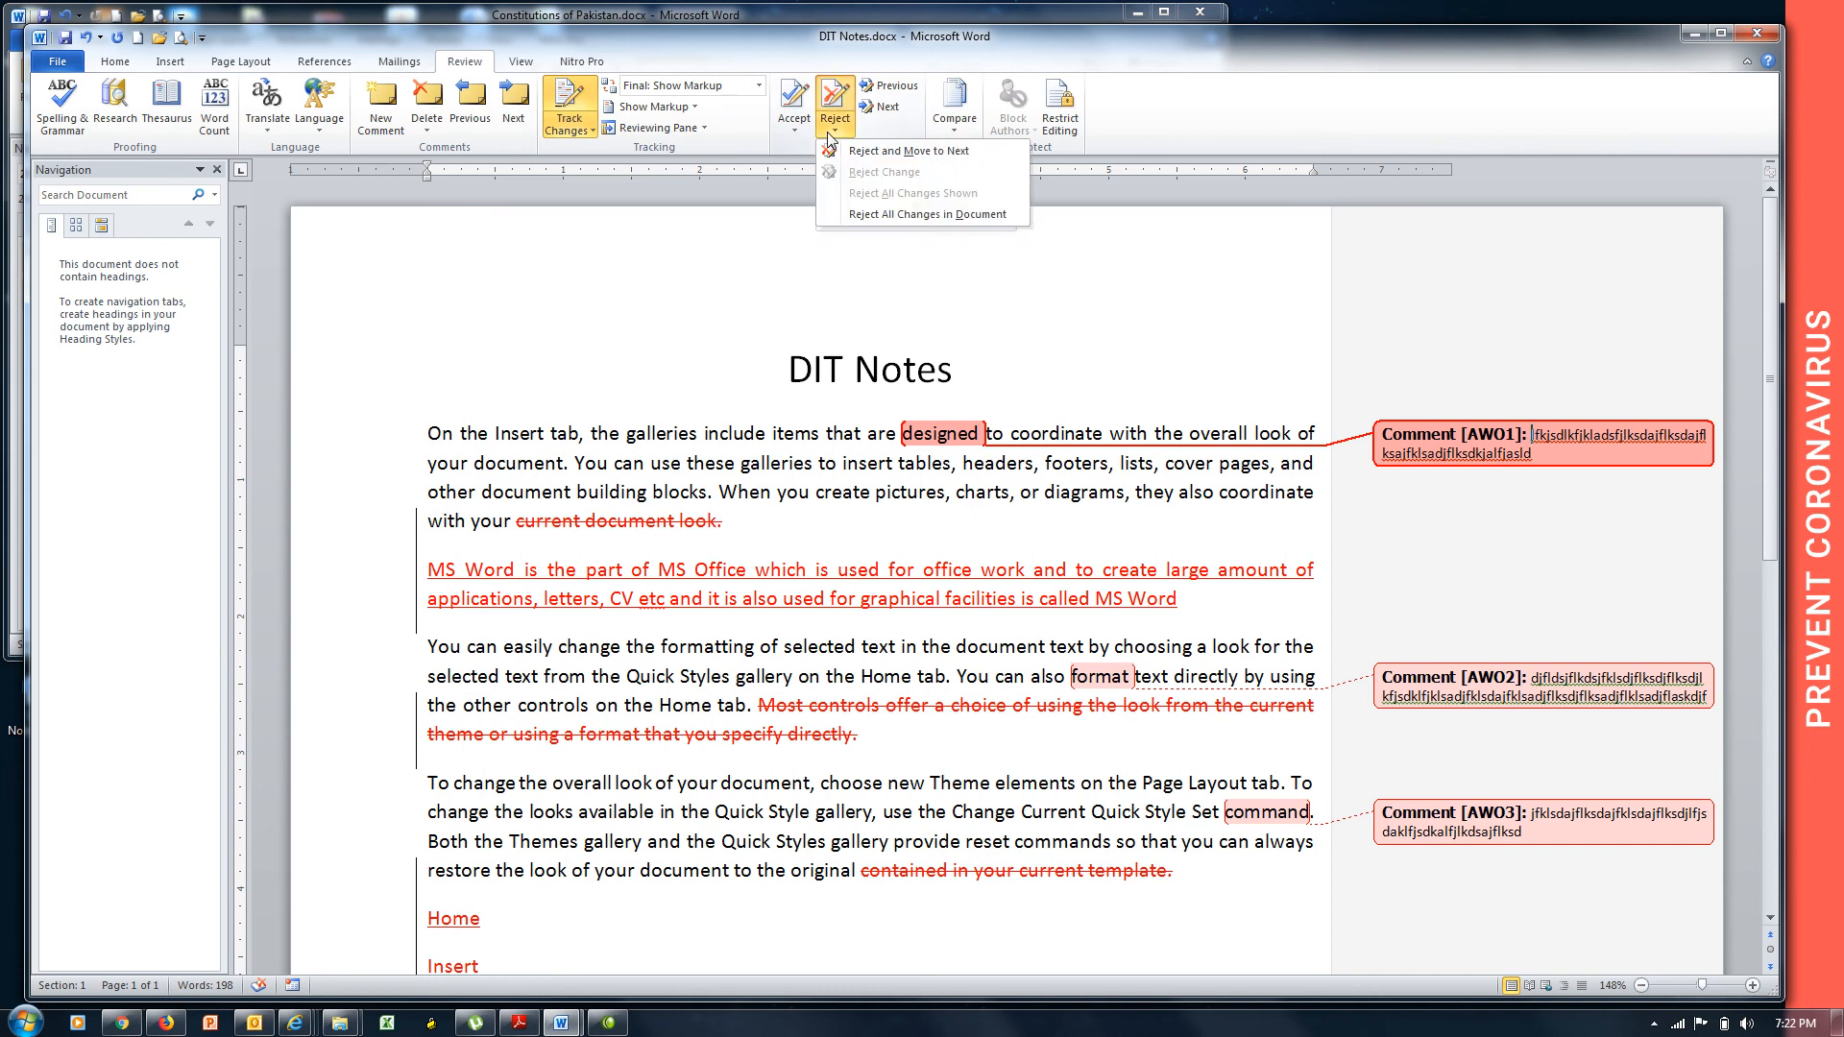
{"action": "left_click", "coordinate": [872, 150]}
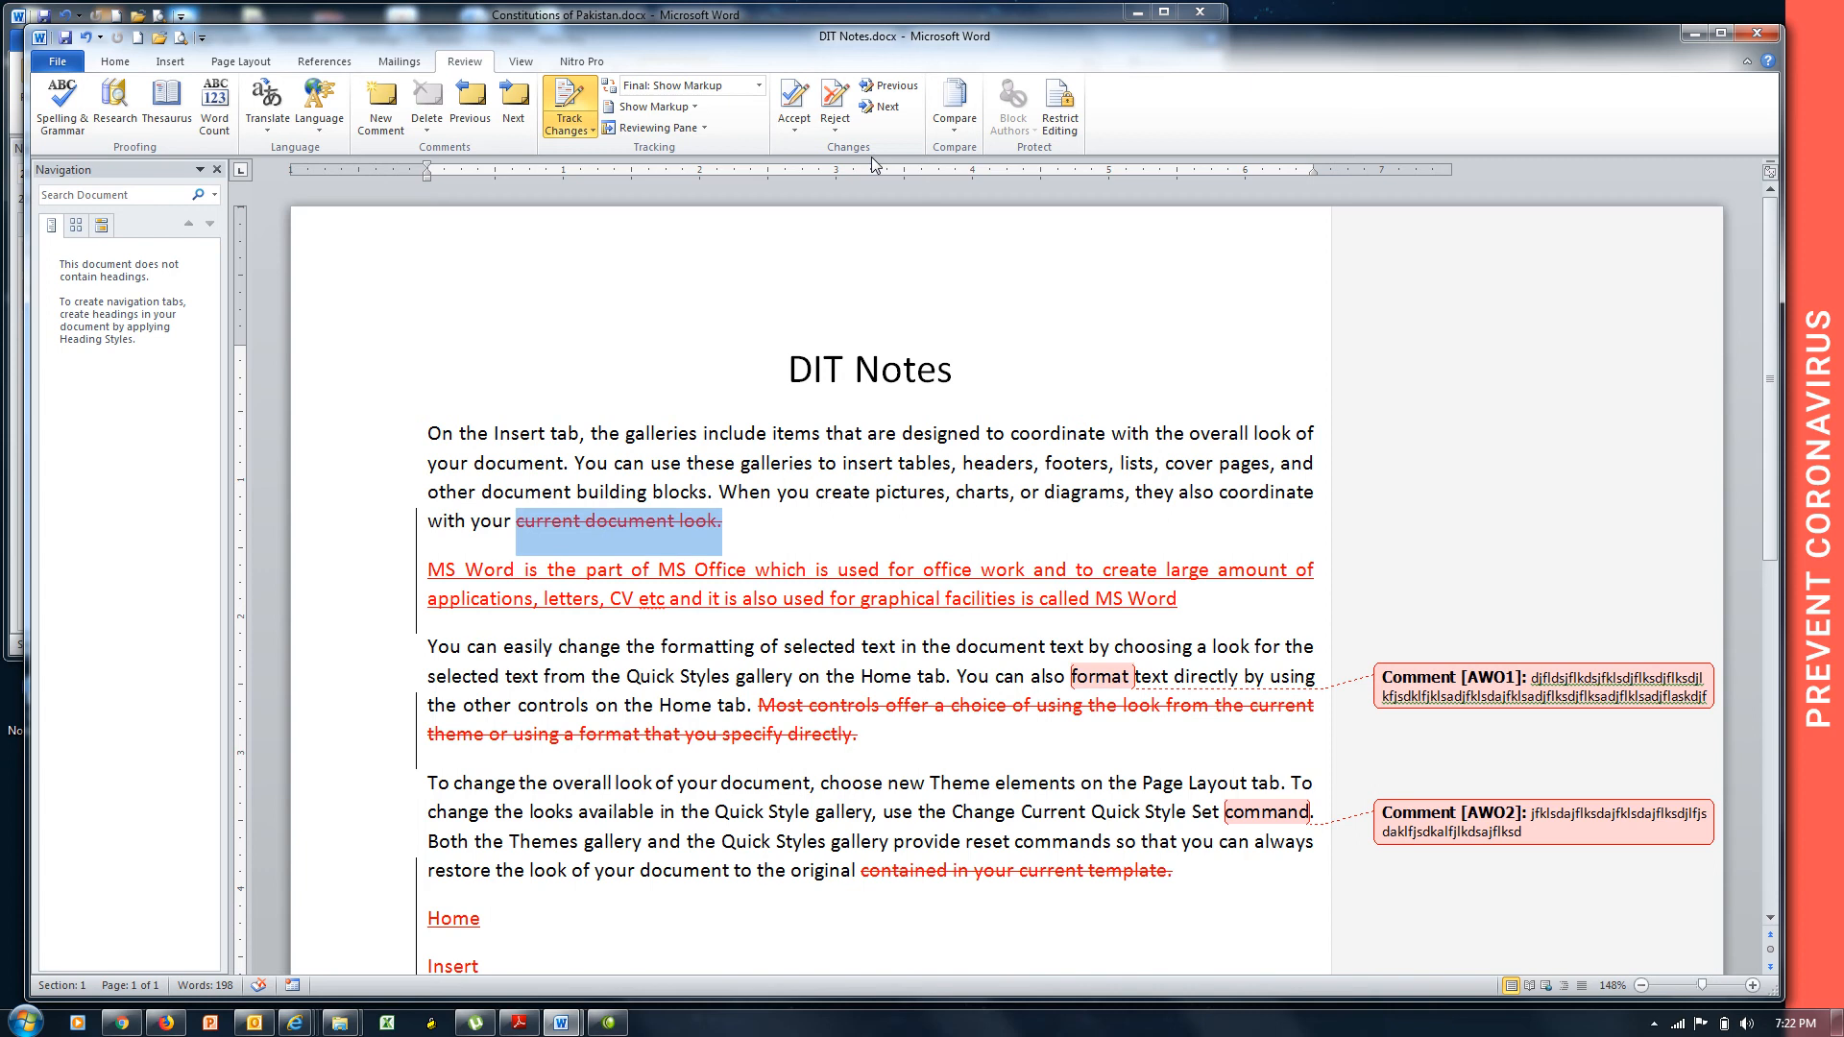
Undo the review actions, save and close Constitutions of Pakistan, and reopen DIT Notes enlarged.
{"action": "key", "text": "ctrl+z"}
{"action": "key", "text": "ctrl+z"}
{"action": "key", "text": "ctrl+z"}
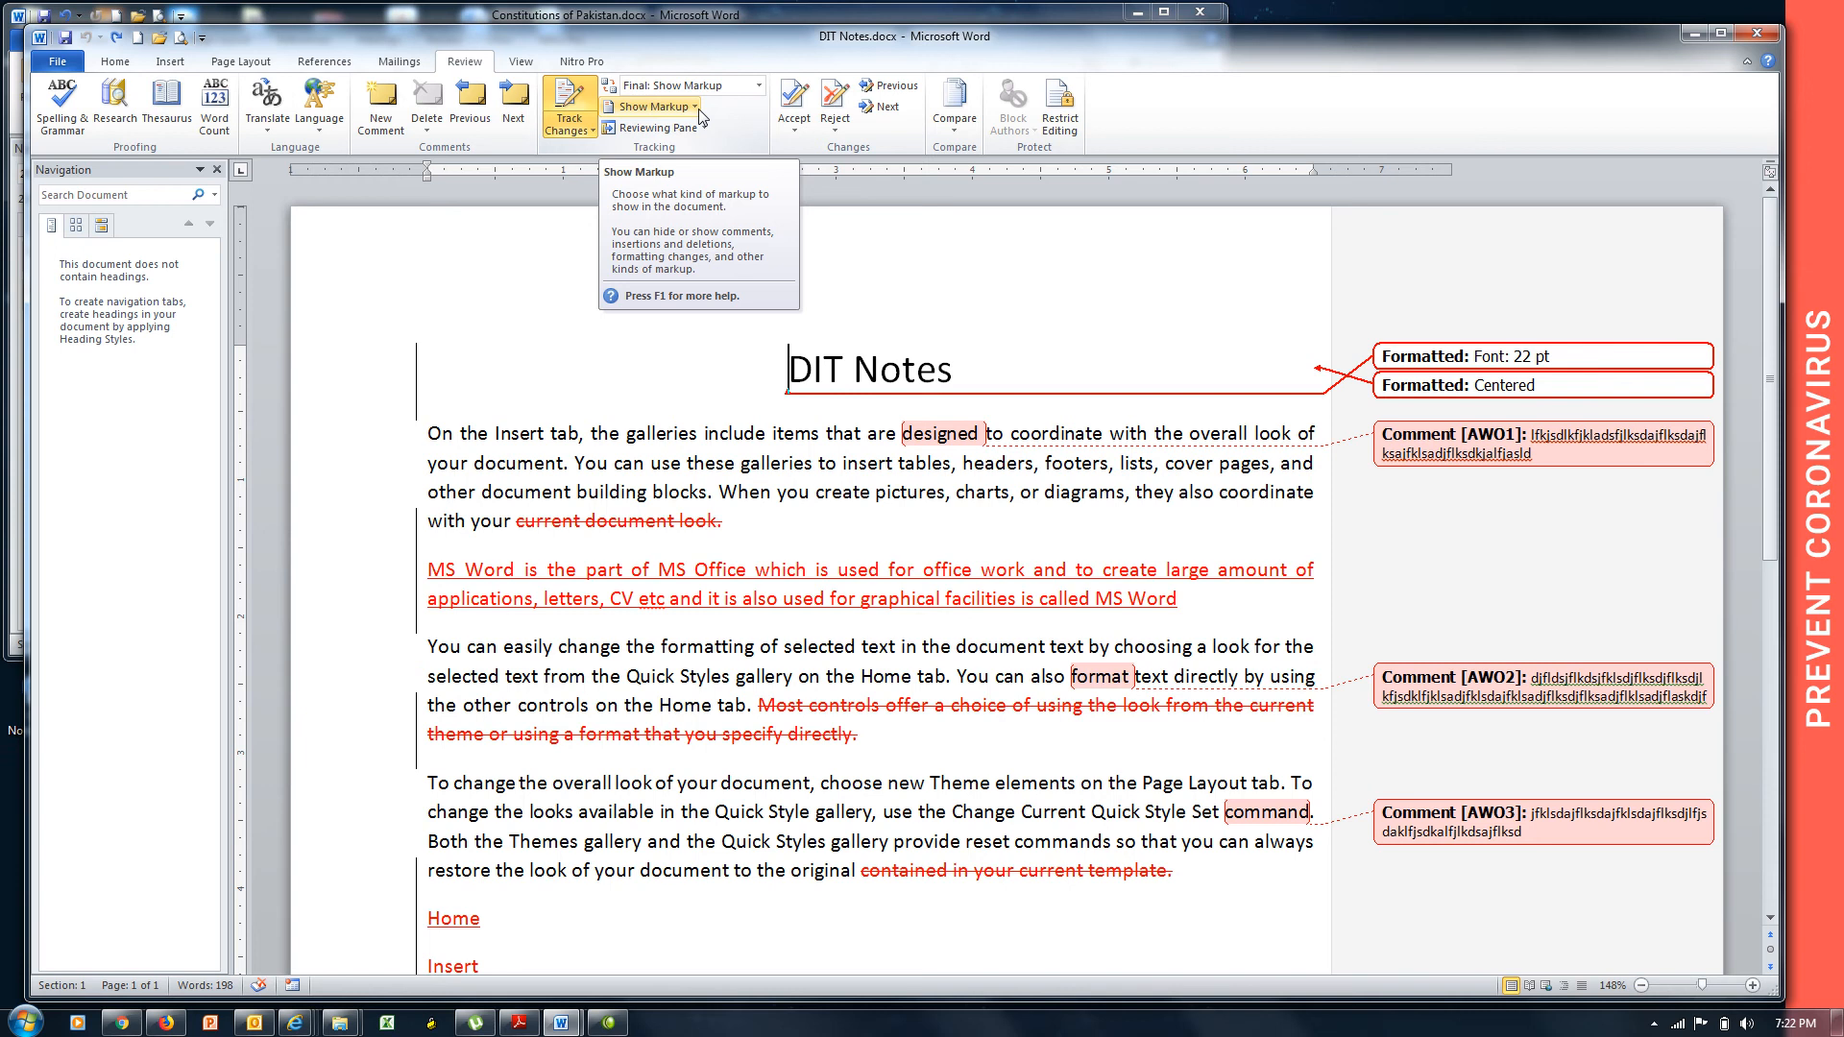
{"action": "left_click", "coordinate": [1750, 38]}
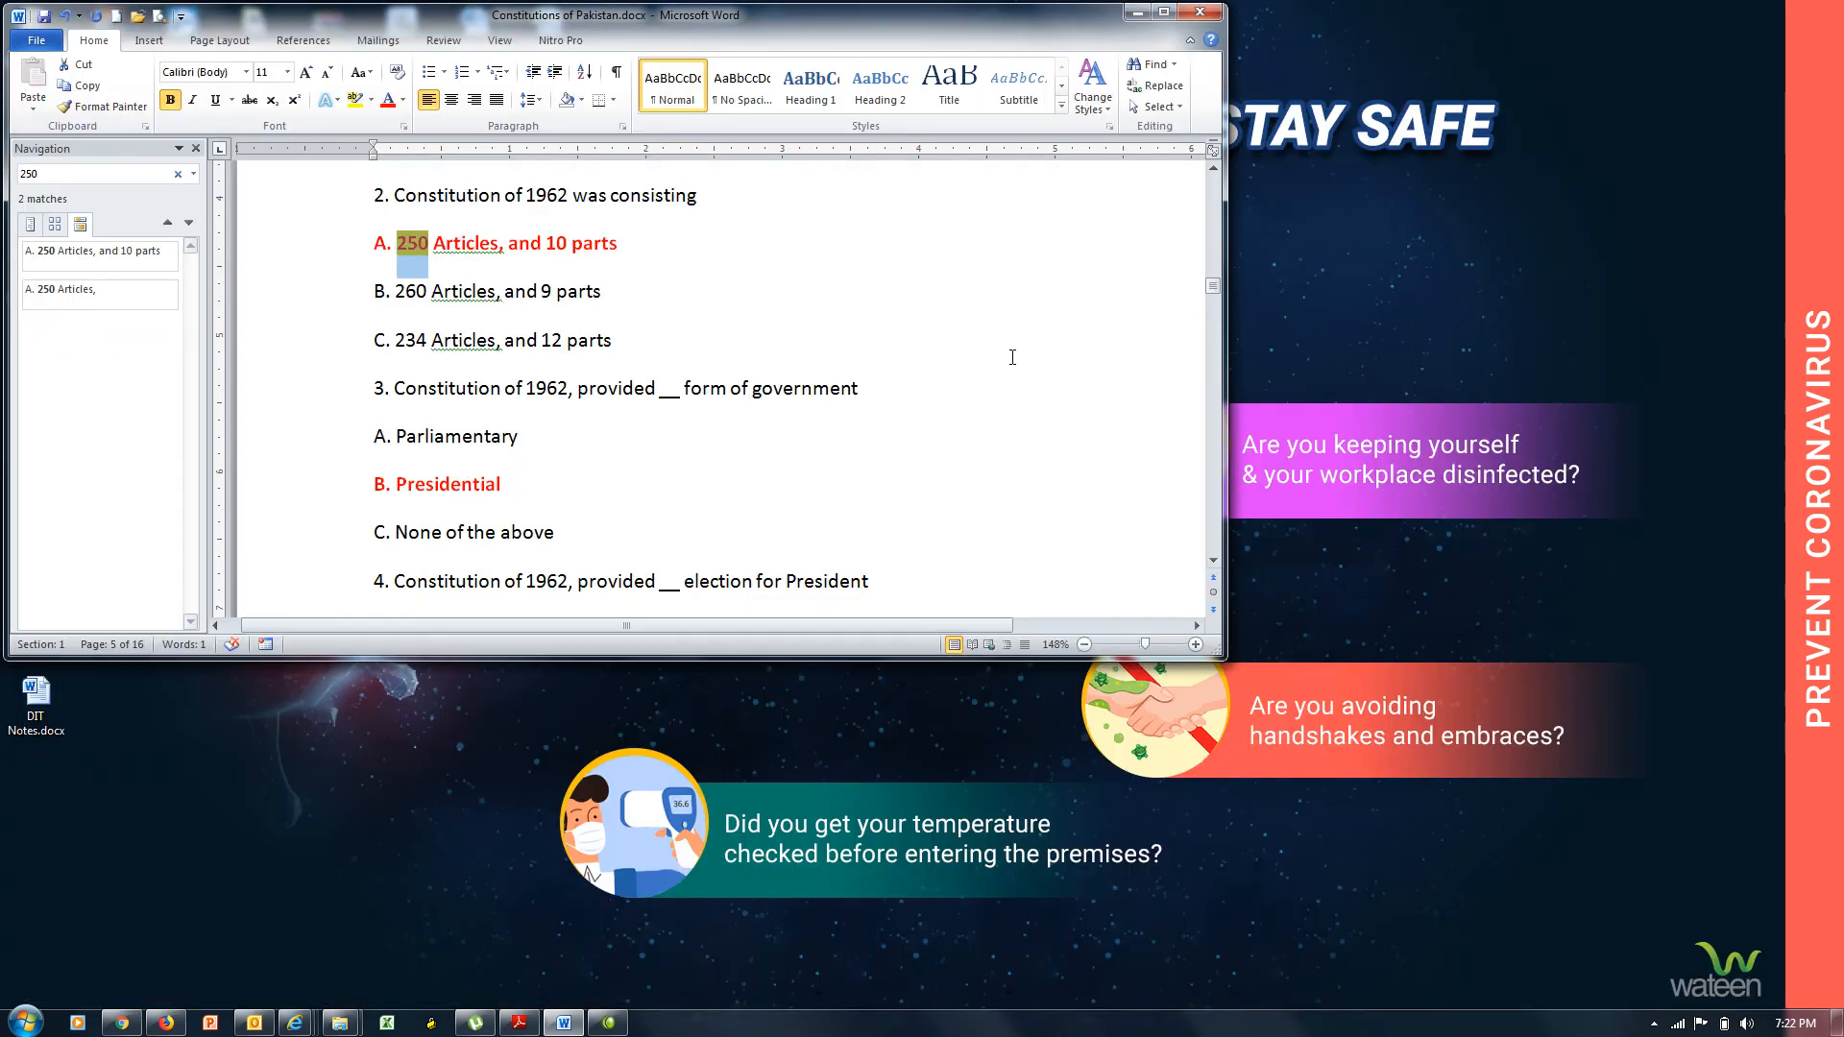
{"action": "left_click", "coordinate": [1200, 11]}
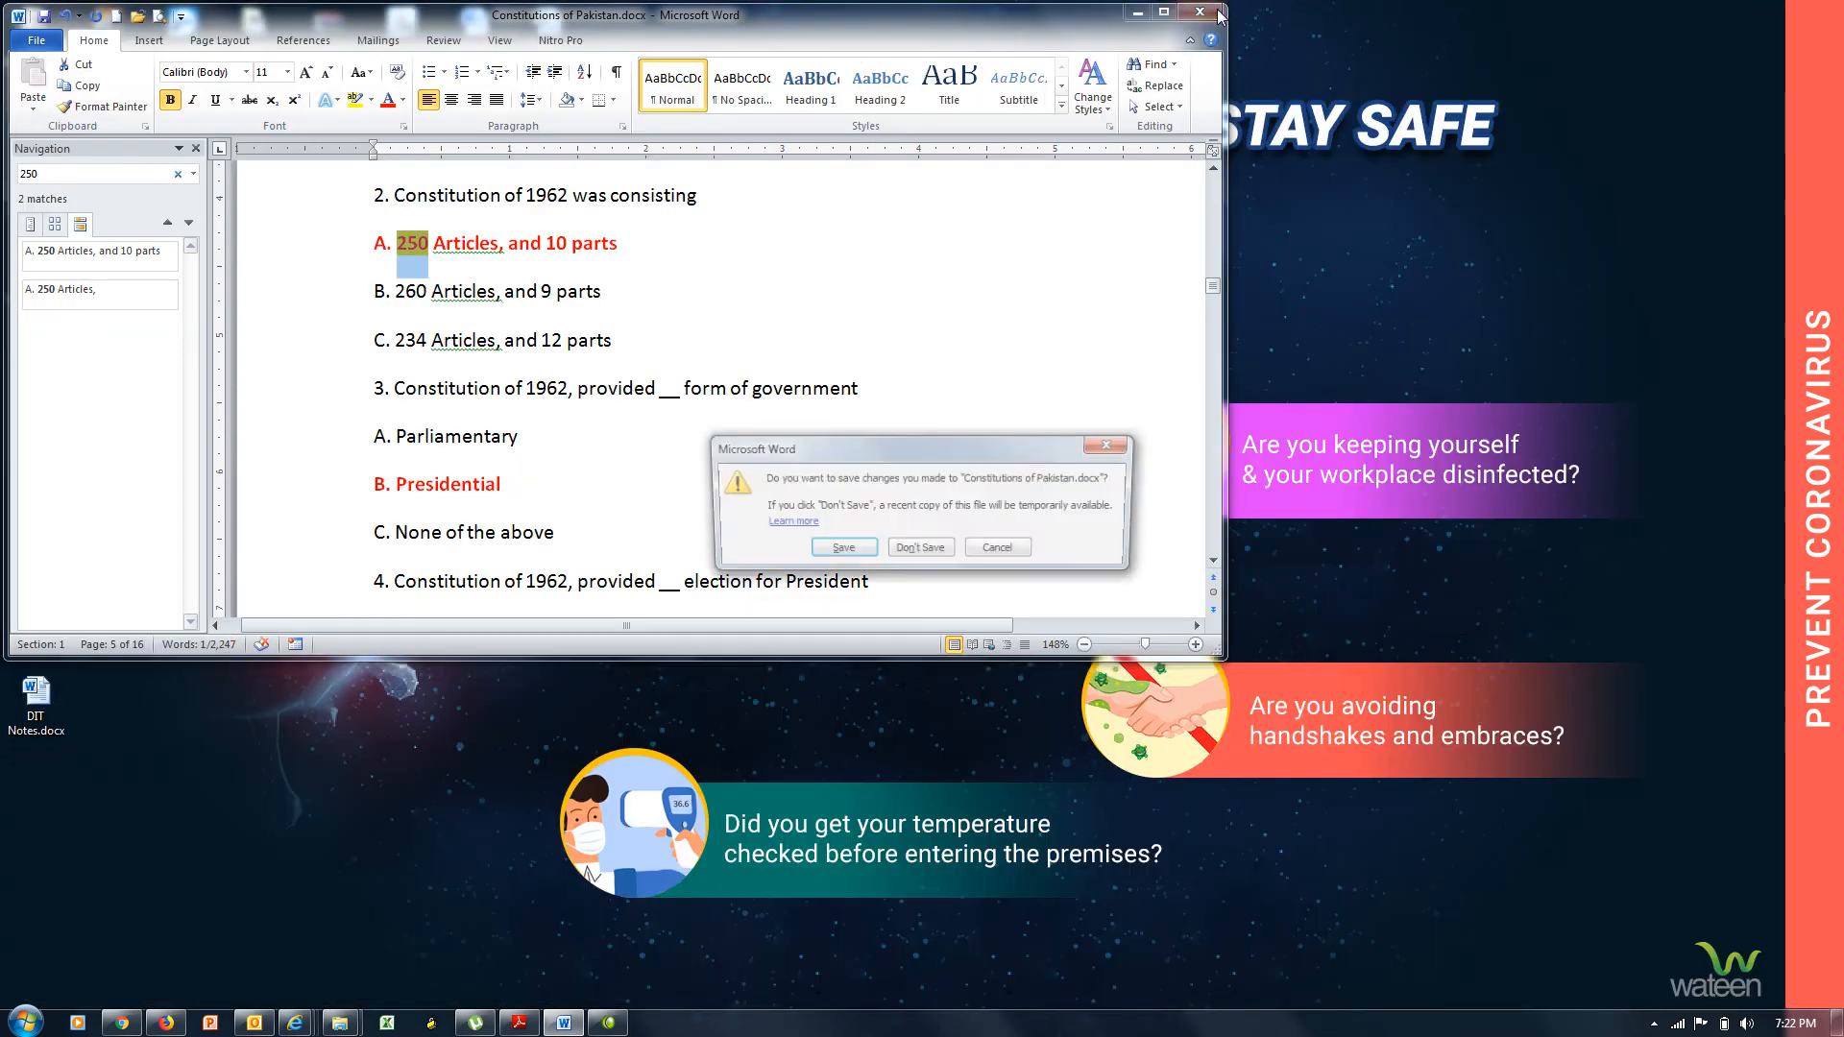
{"action": "left_click", "coordinate": [839, 551]}
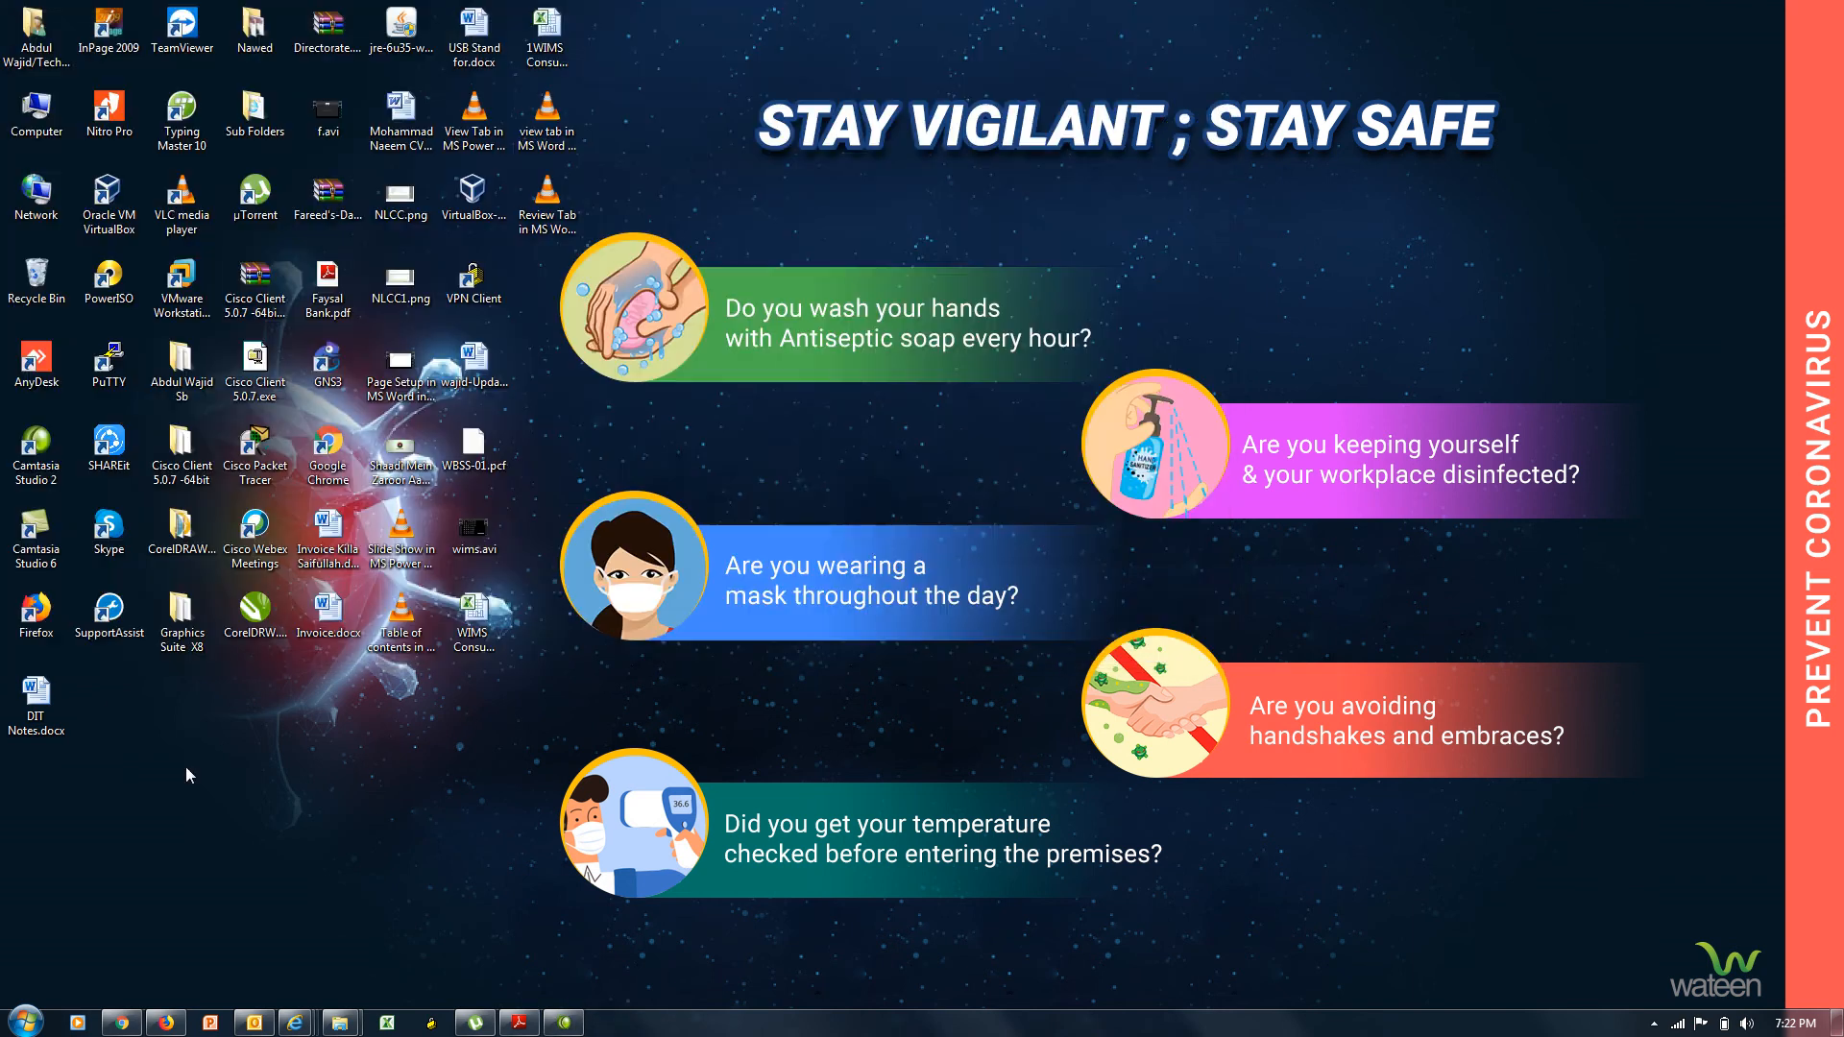
{"action": "double_click", "coordinate": [36, 706]}
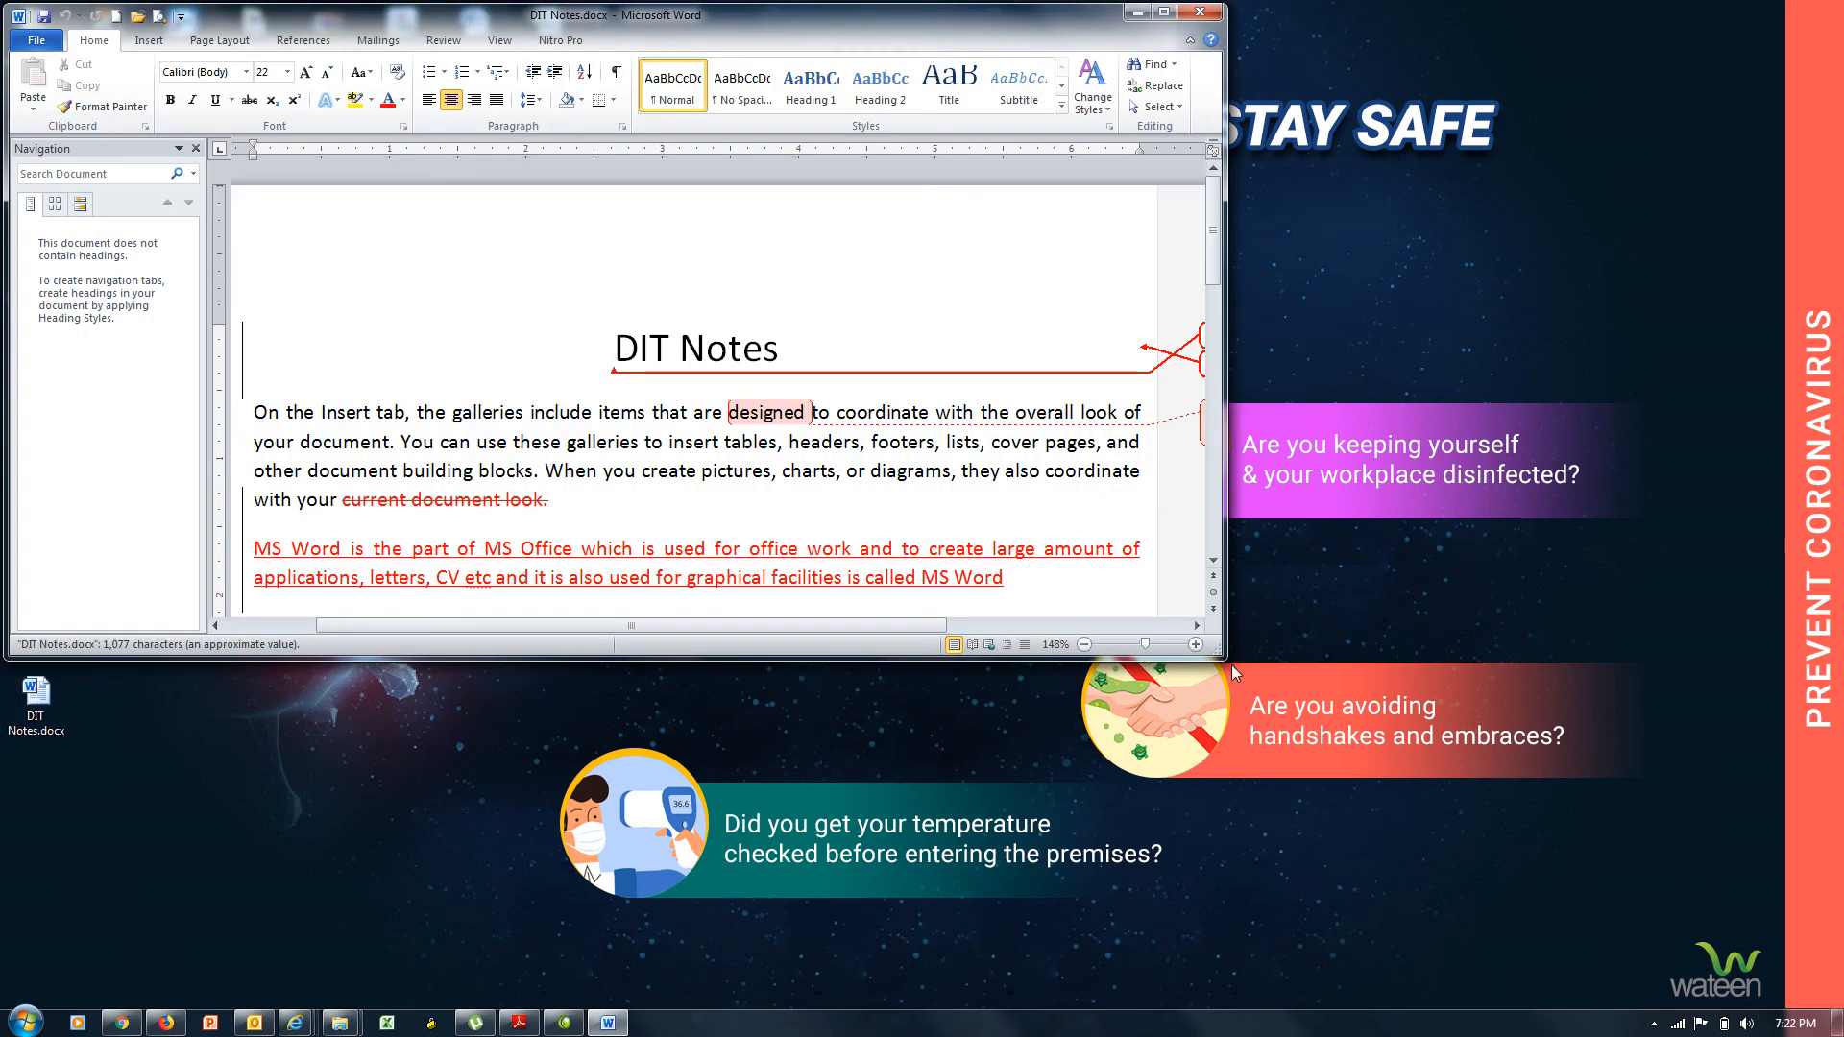
{"action": "left_click_drag", "start_coordinate": [1224, 659], "coordinate": [1789, 1003]}
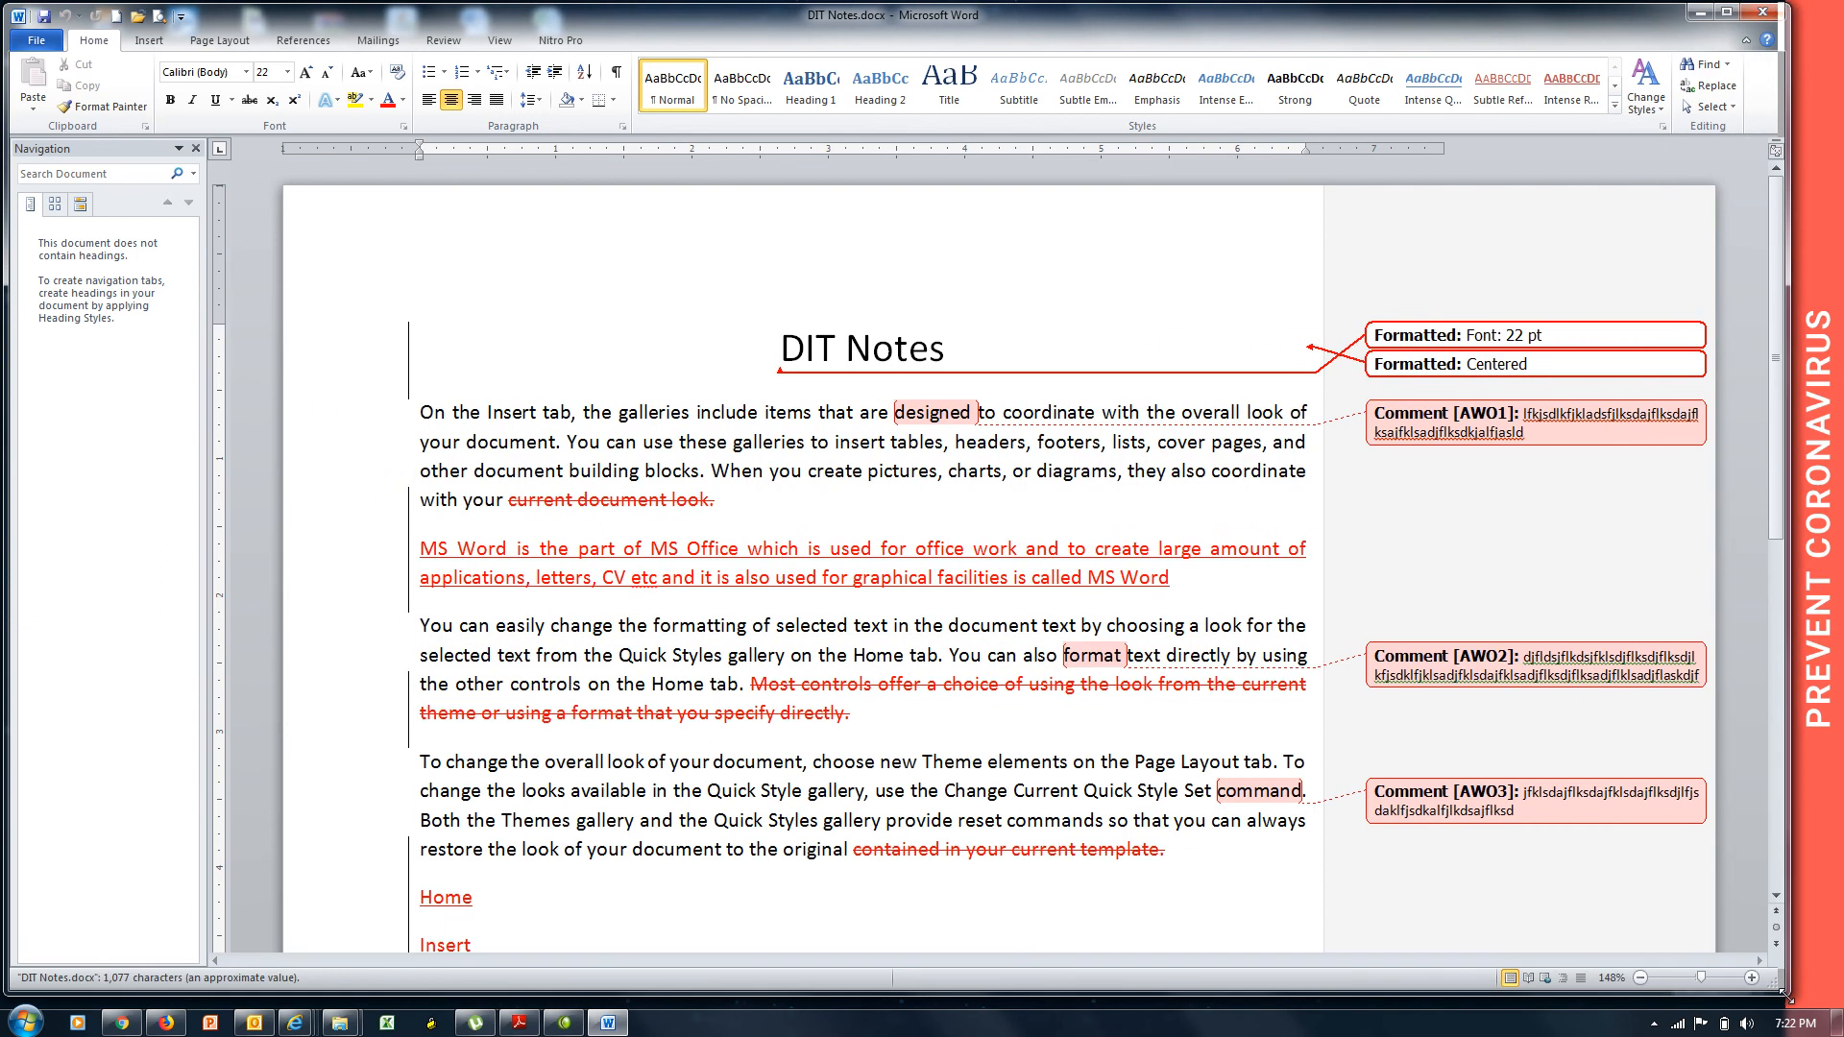
On the Review tab, switch the display between Original and Final: Show Markup, ending on Original: Show Markup.
{"action": "left_click", "coordinate": [443, 43]}
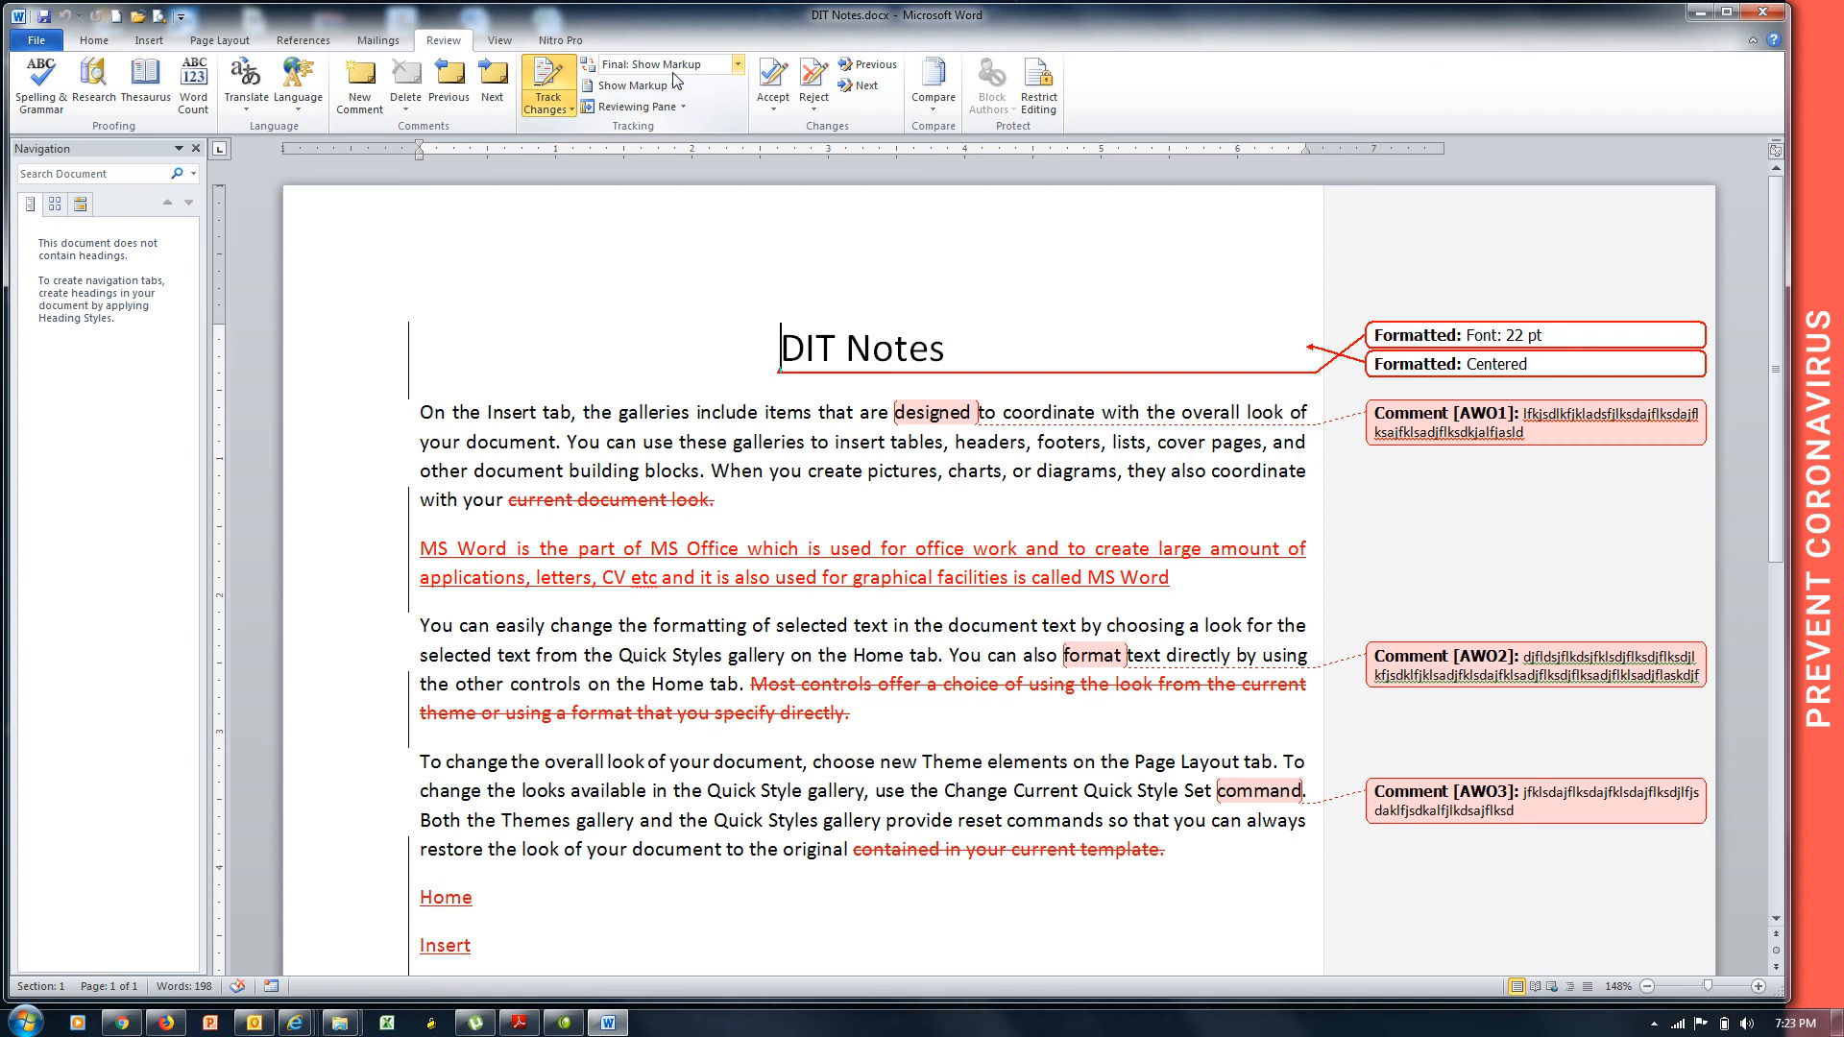
{"action": "left_click", "coordinate": [738, 65]}
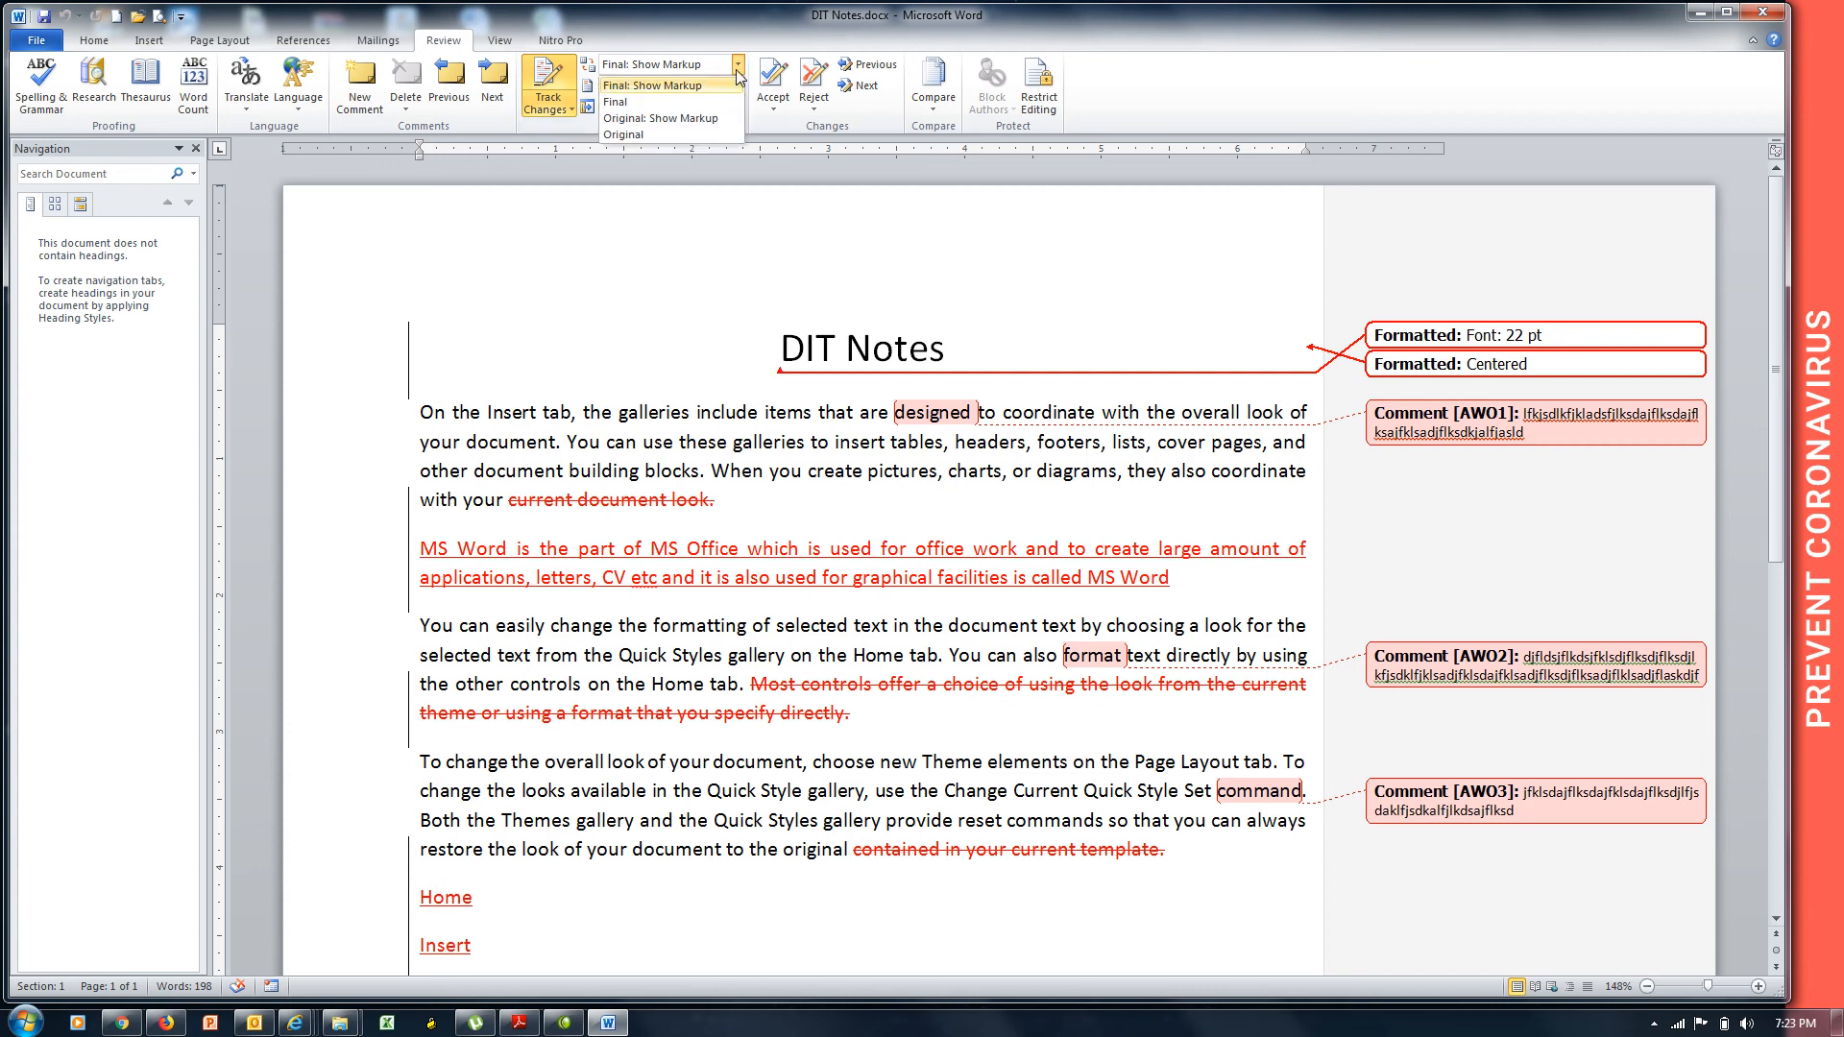
{"action": "left_click", "coordinate": [661, 134]}
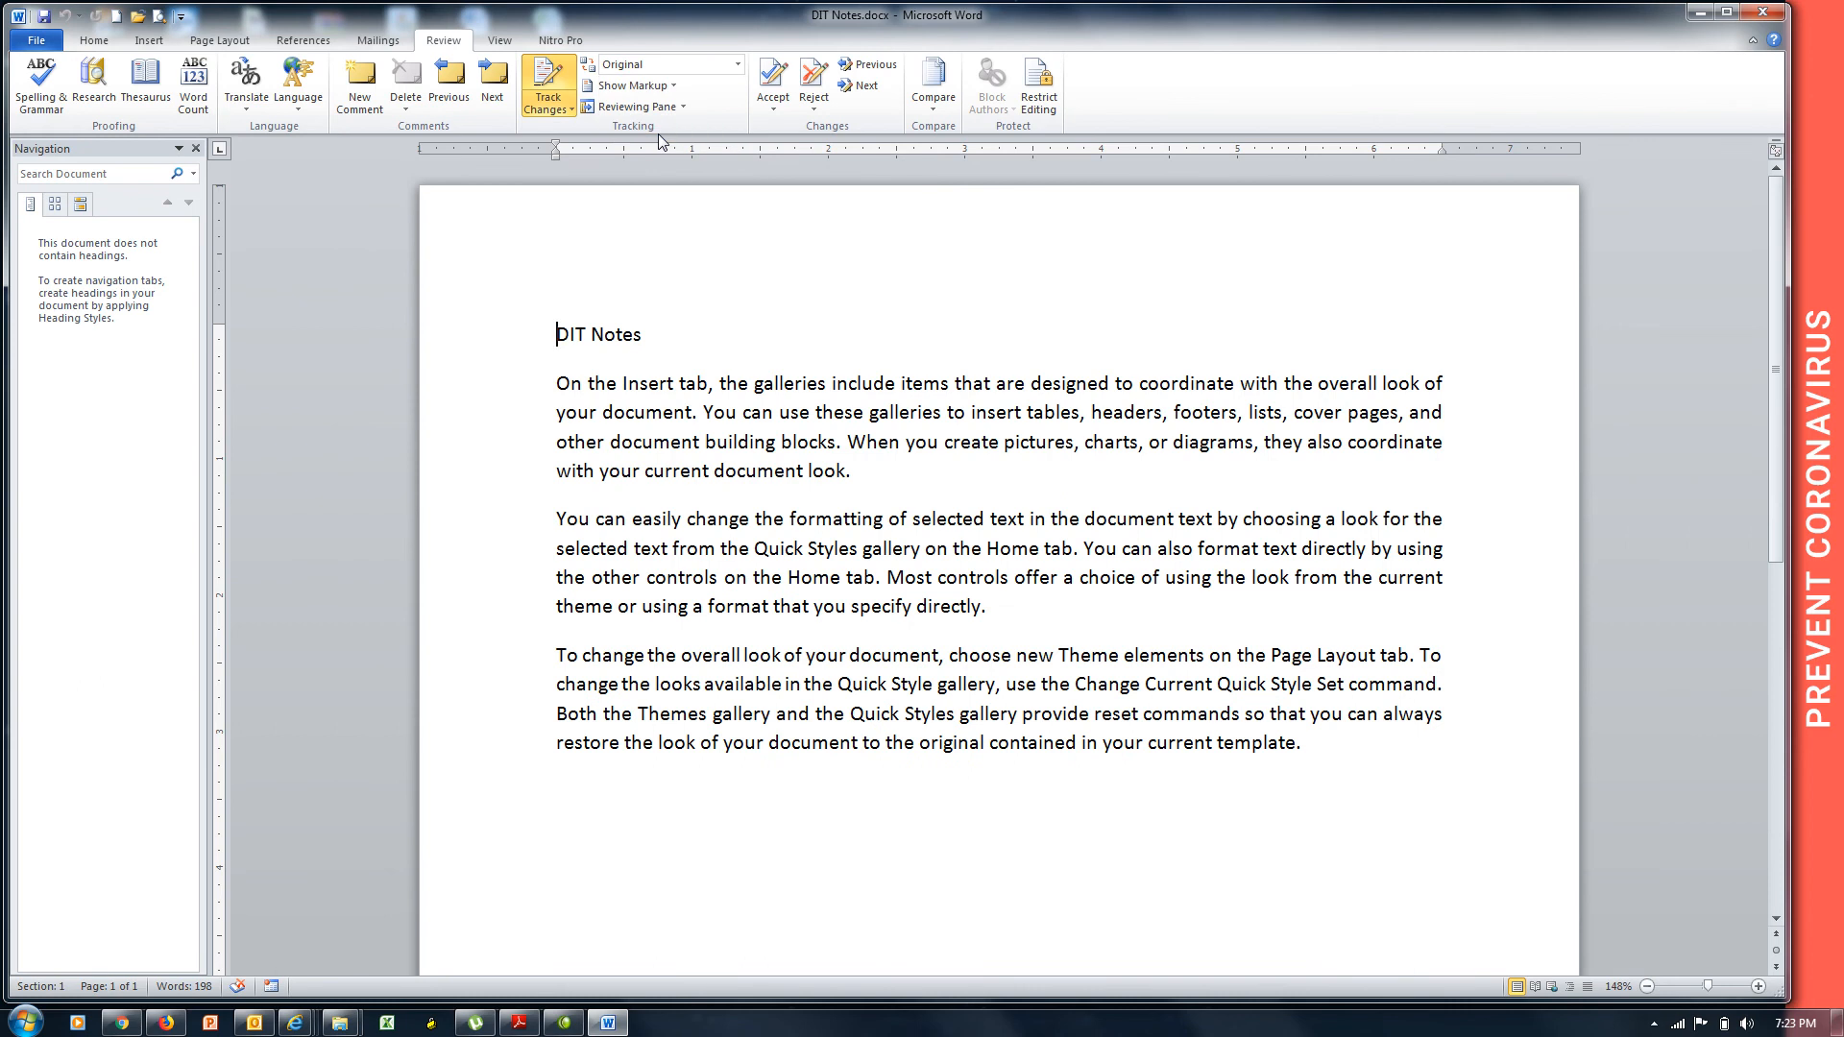
{"action": "left_click", "coordinate": [737, 65]}
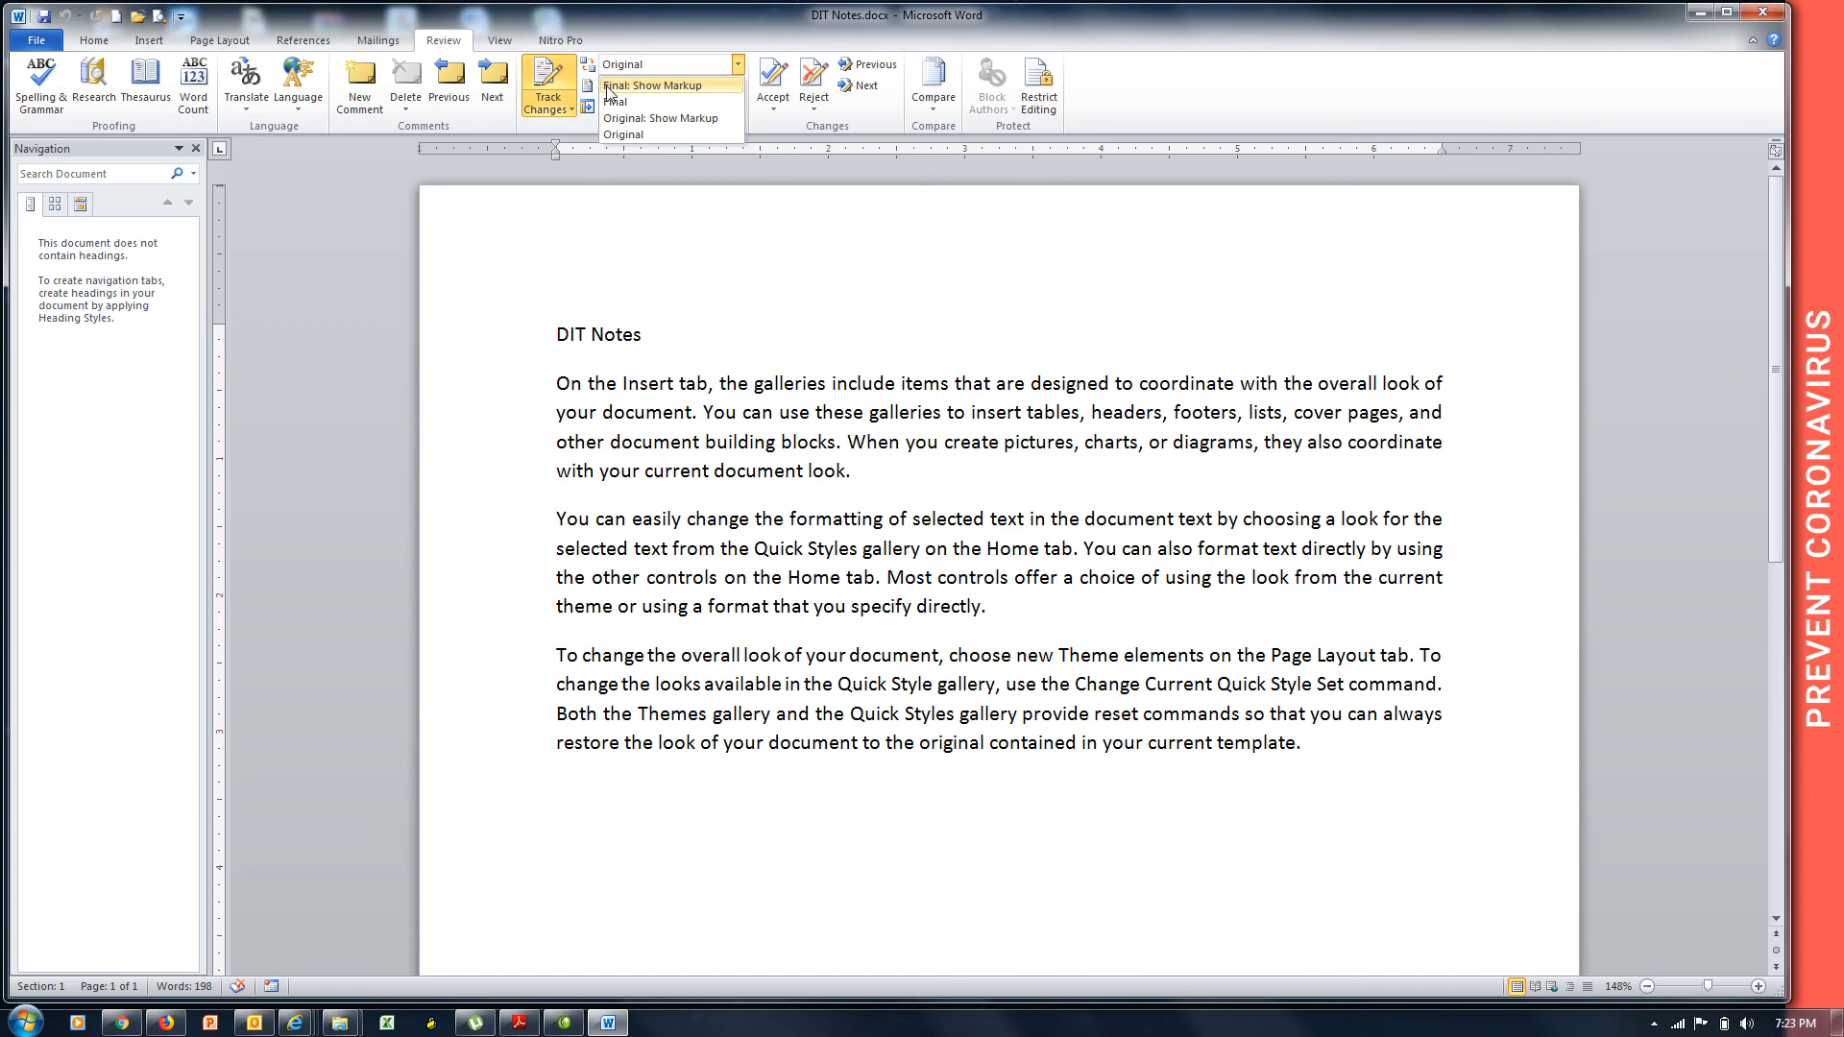
{"action": "left_click", "coordinate": [672, 86]}
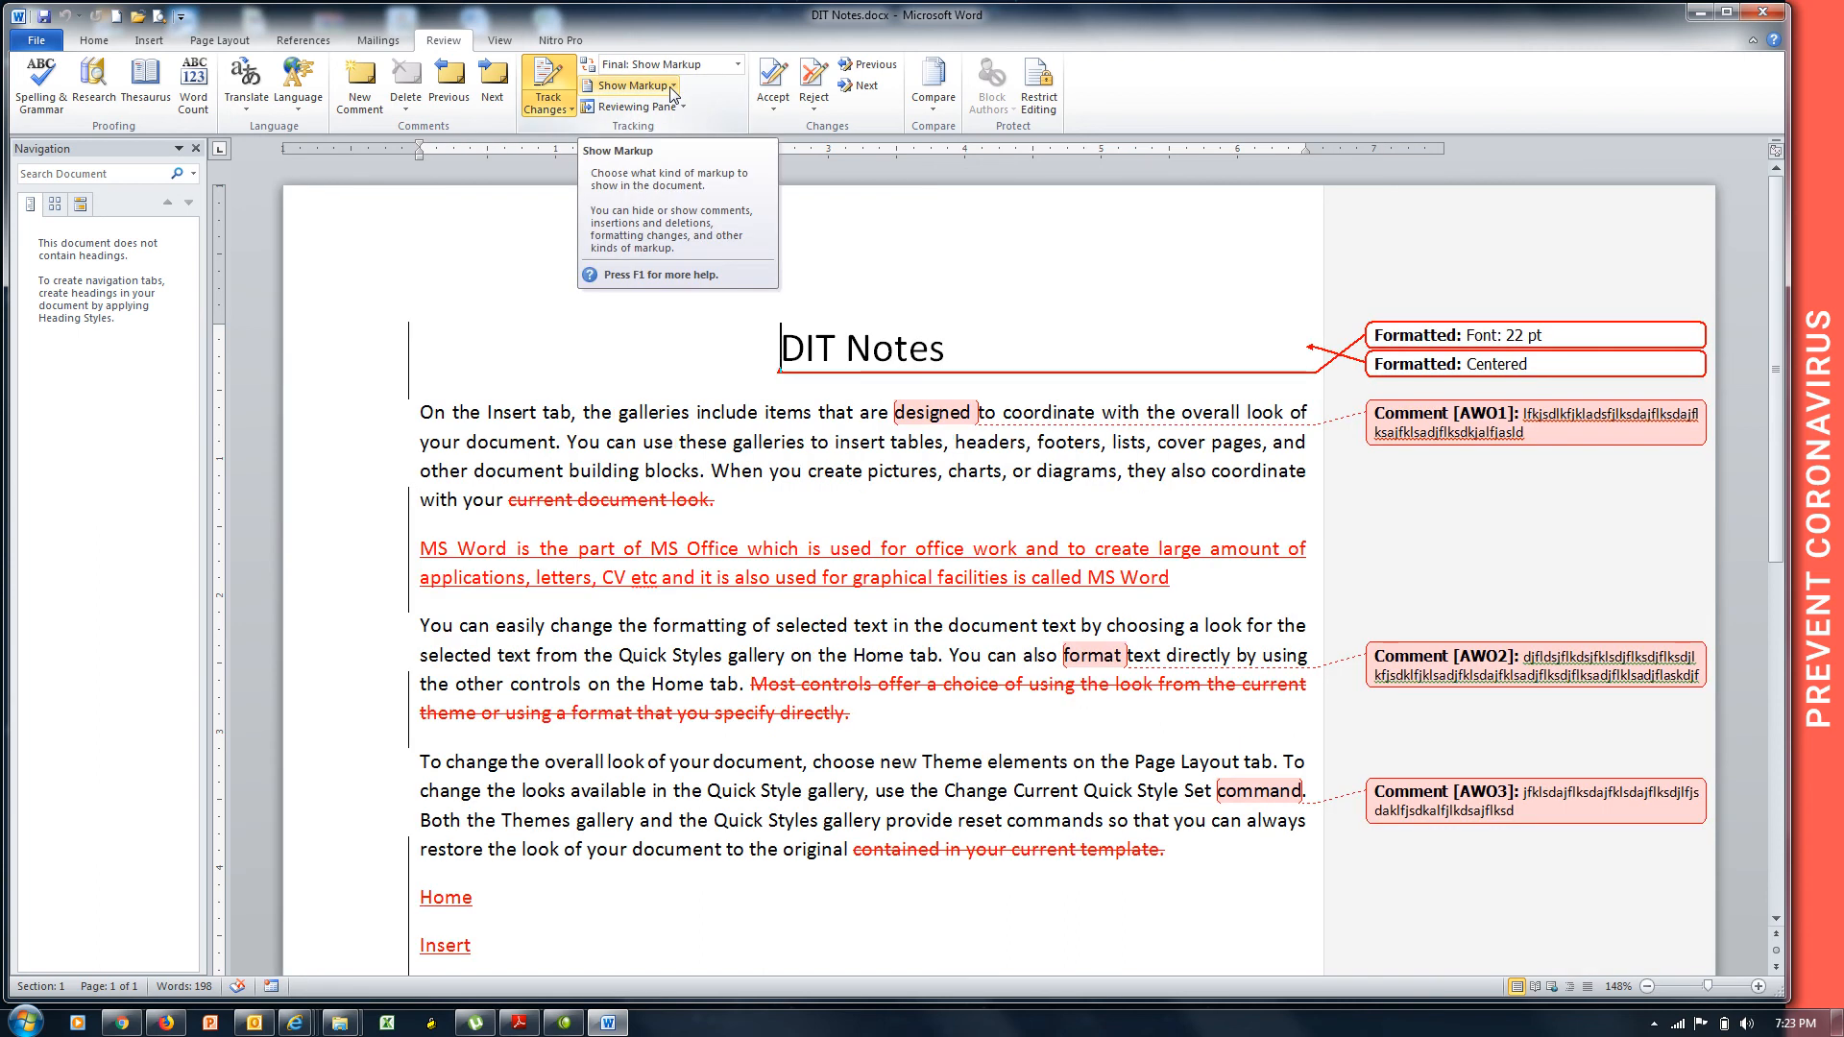
{"action": "left_click", "coordinate": [740, 67]}
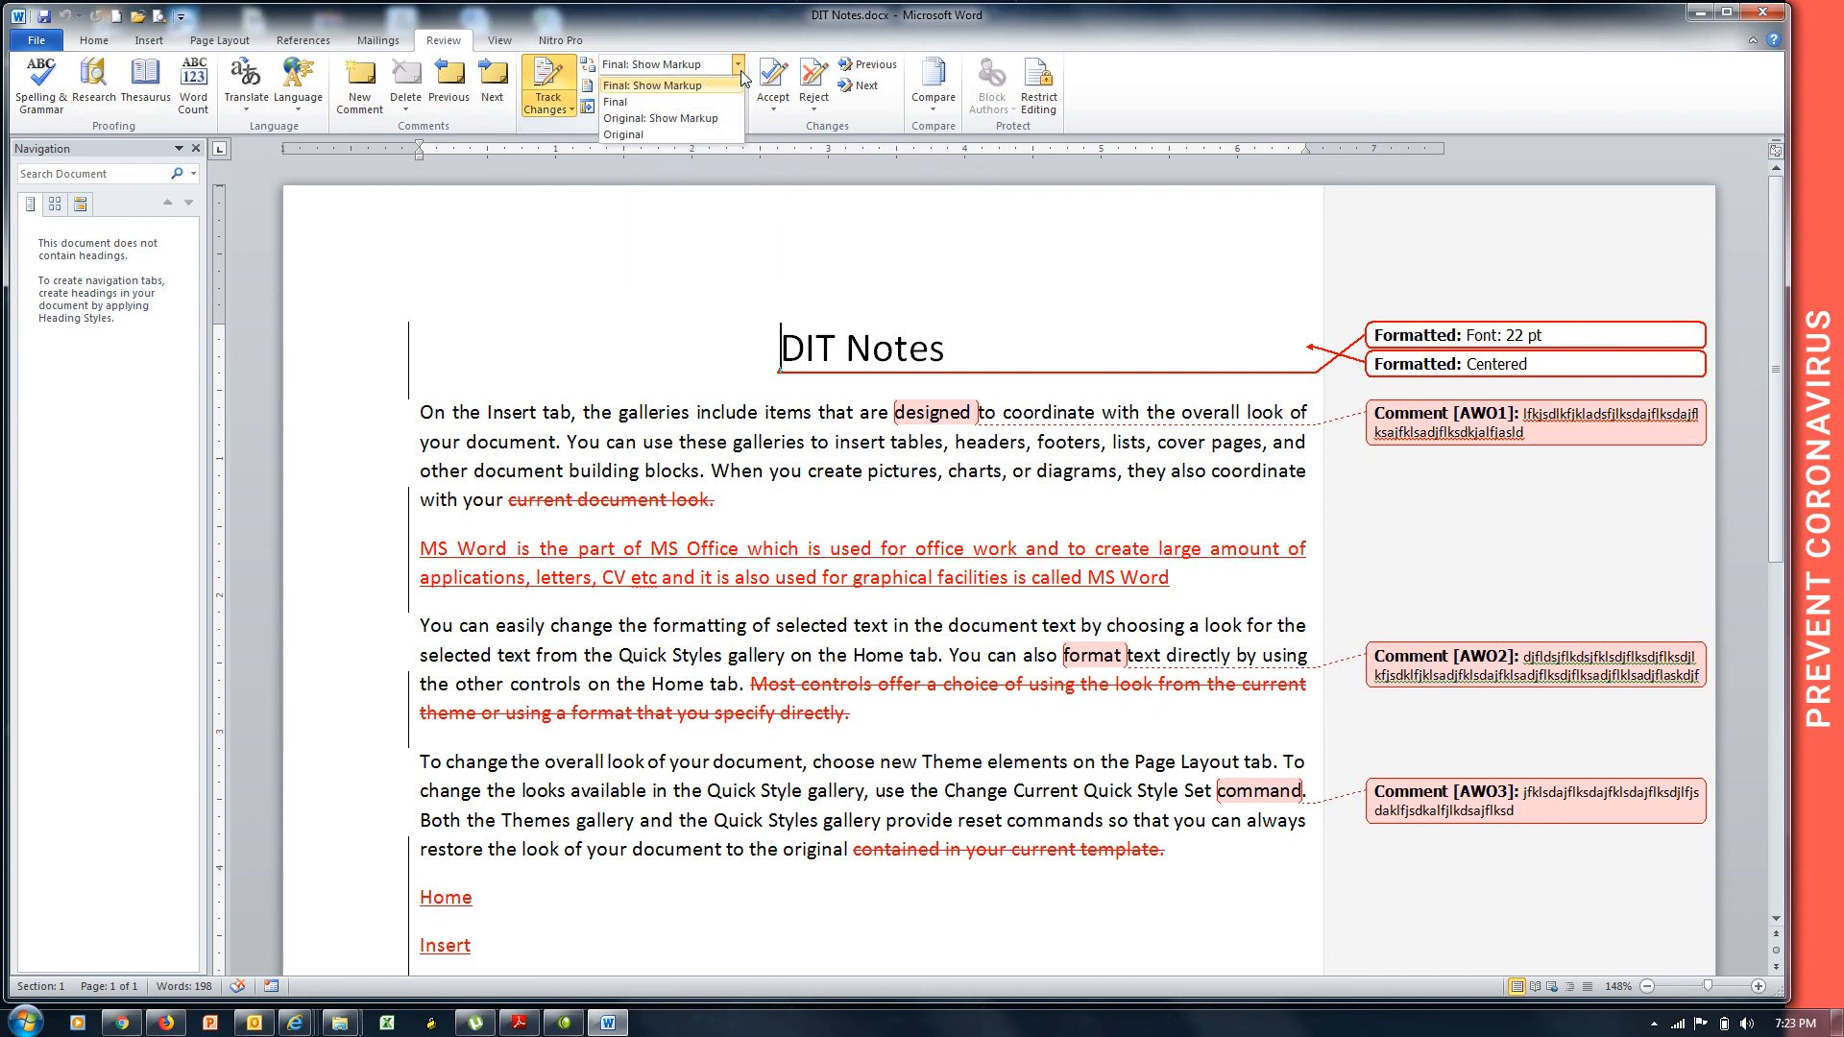
{"action": "left_click", "coordinate": [675, 142]}
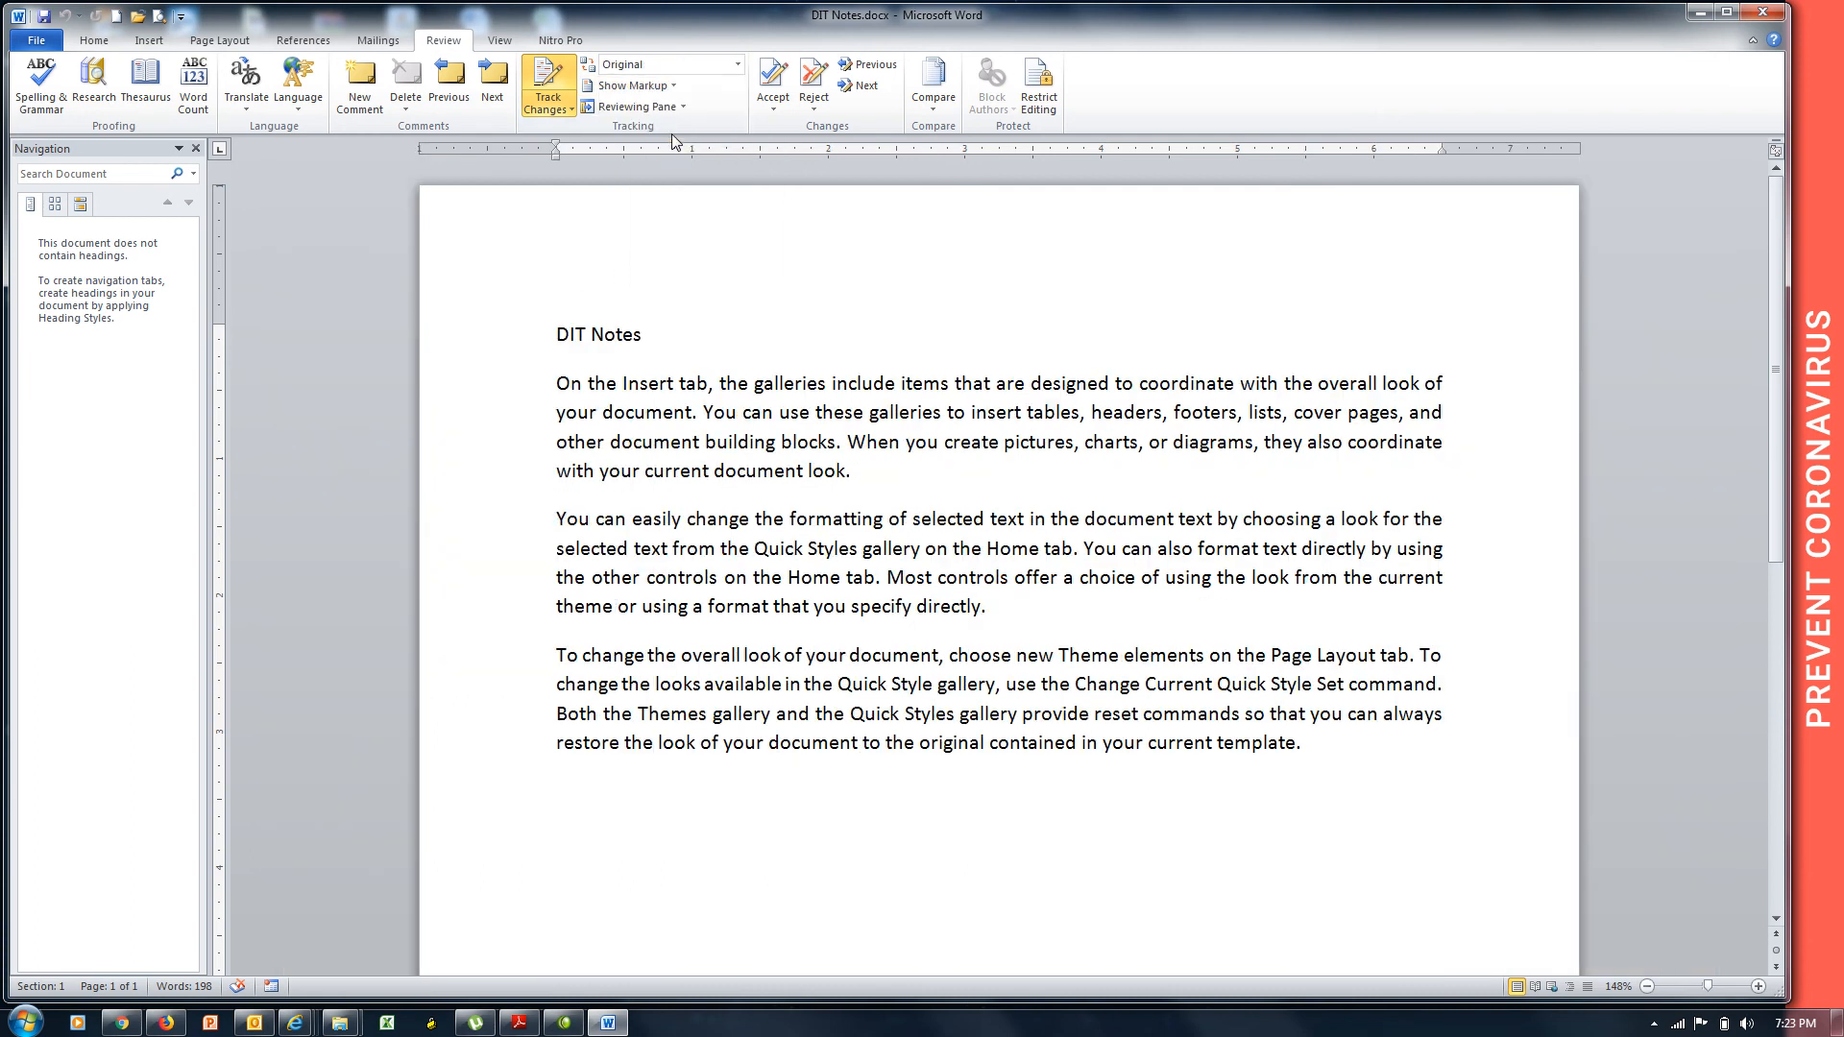
{"action": "left_click", "coordinate": [738, 67]}
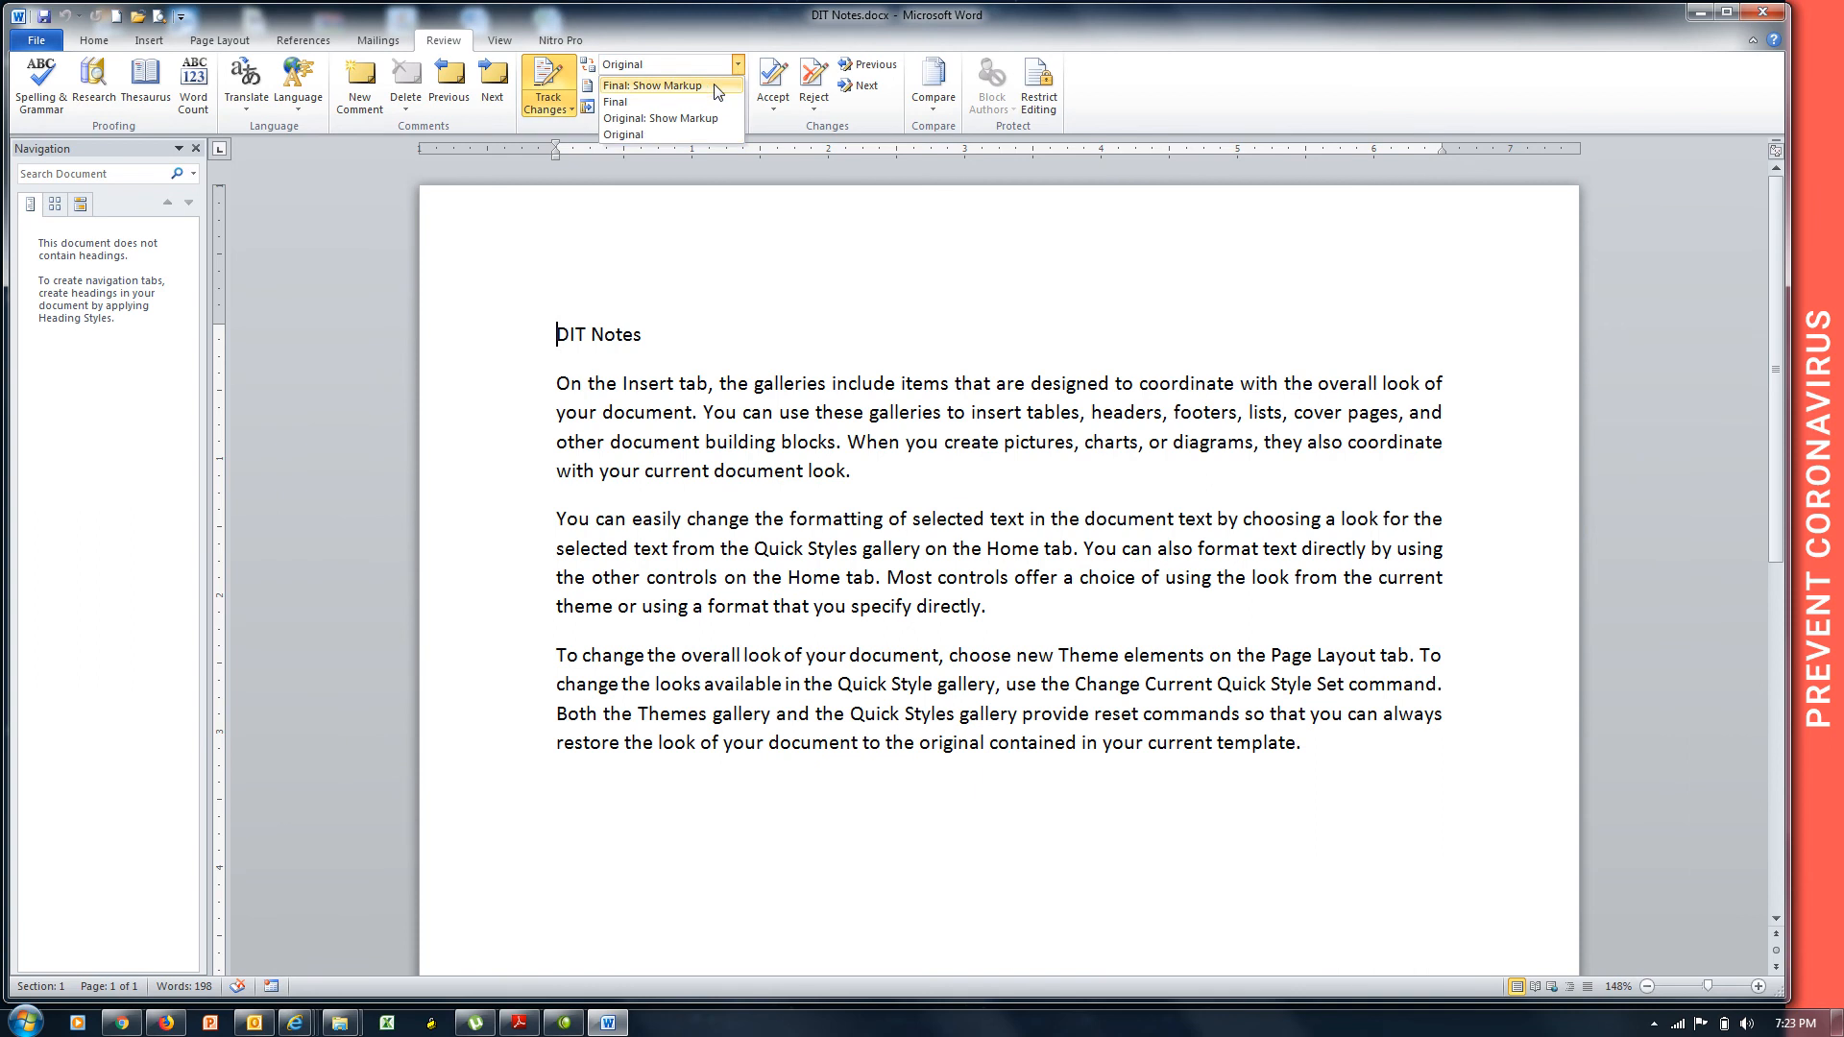
{"action": "left_click", "coordinate": [715, 87]}
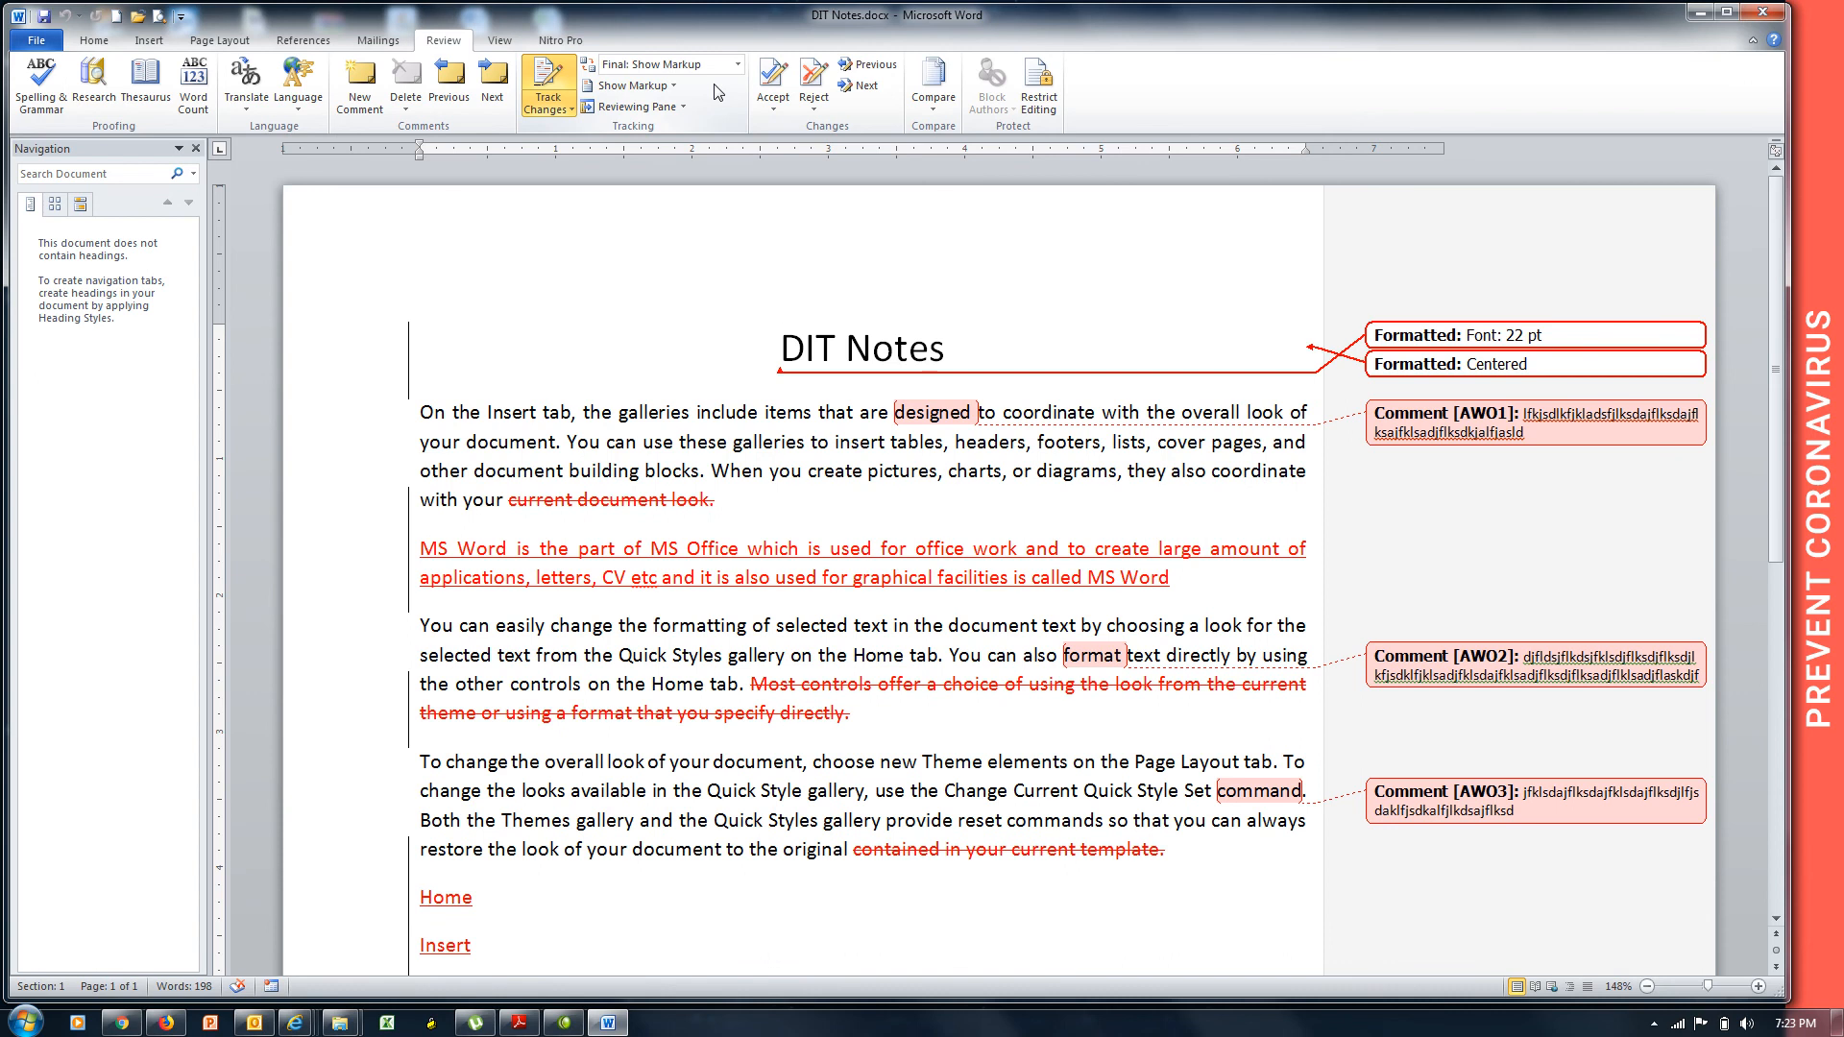
{"action": "left_click", "coordinate": [737, 67]}
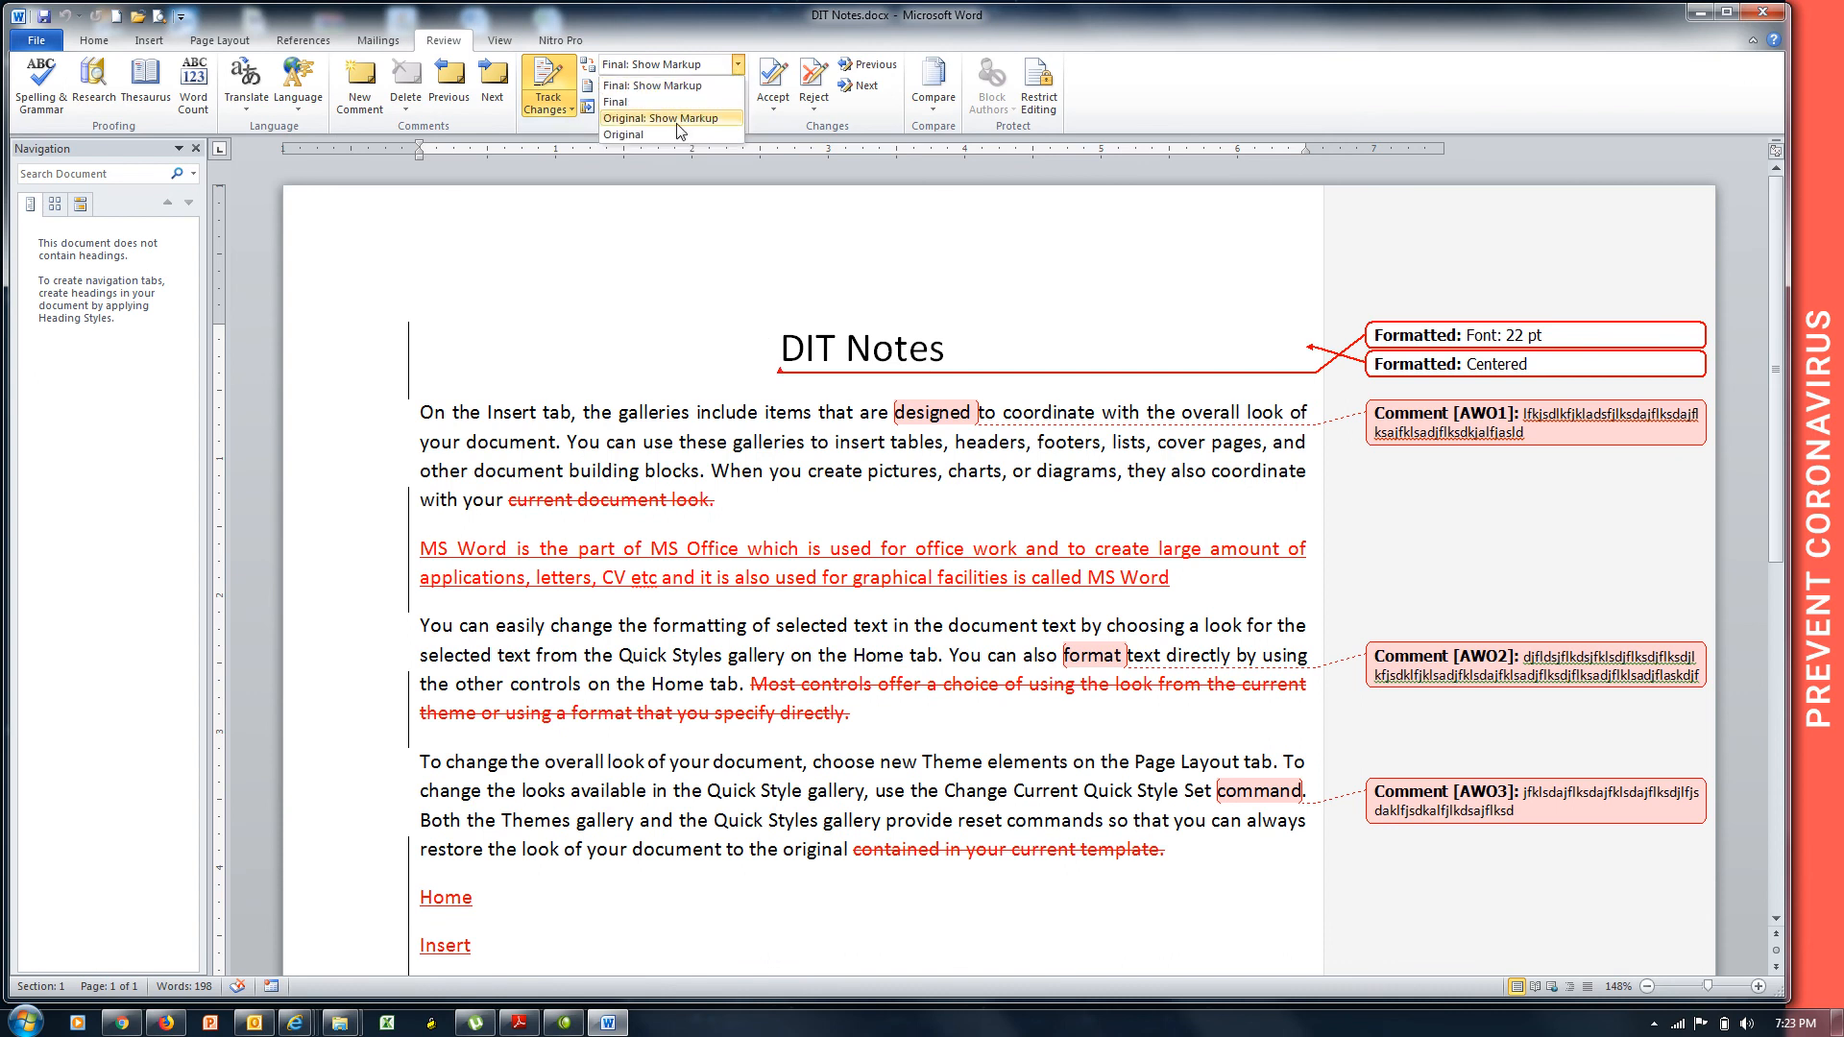
{"action": "left_click", "coordinate": [687, 119]}
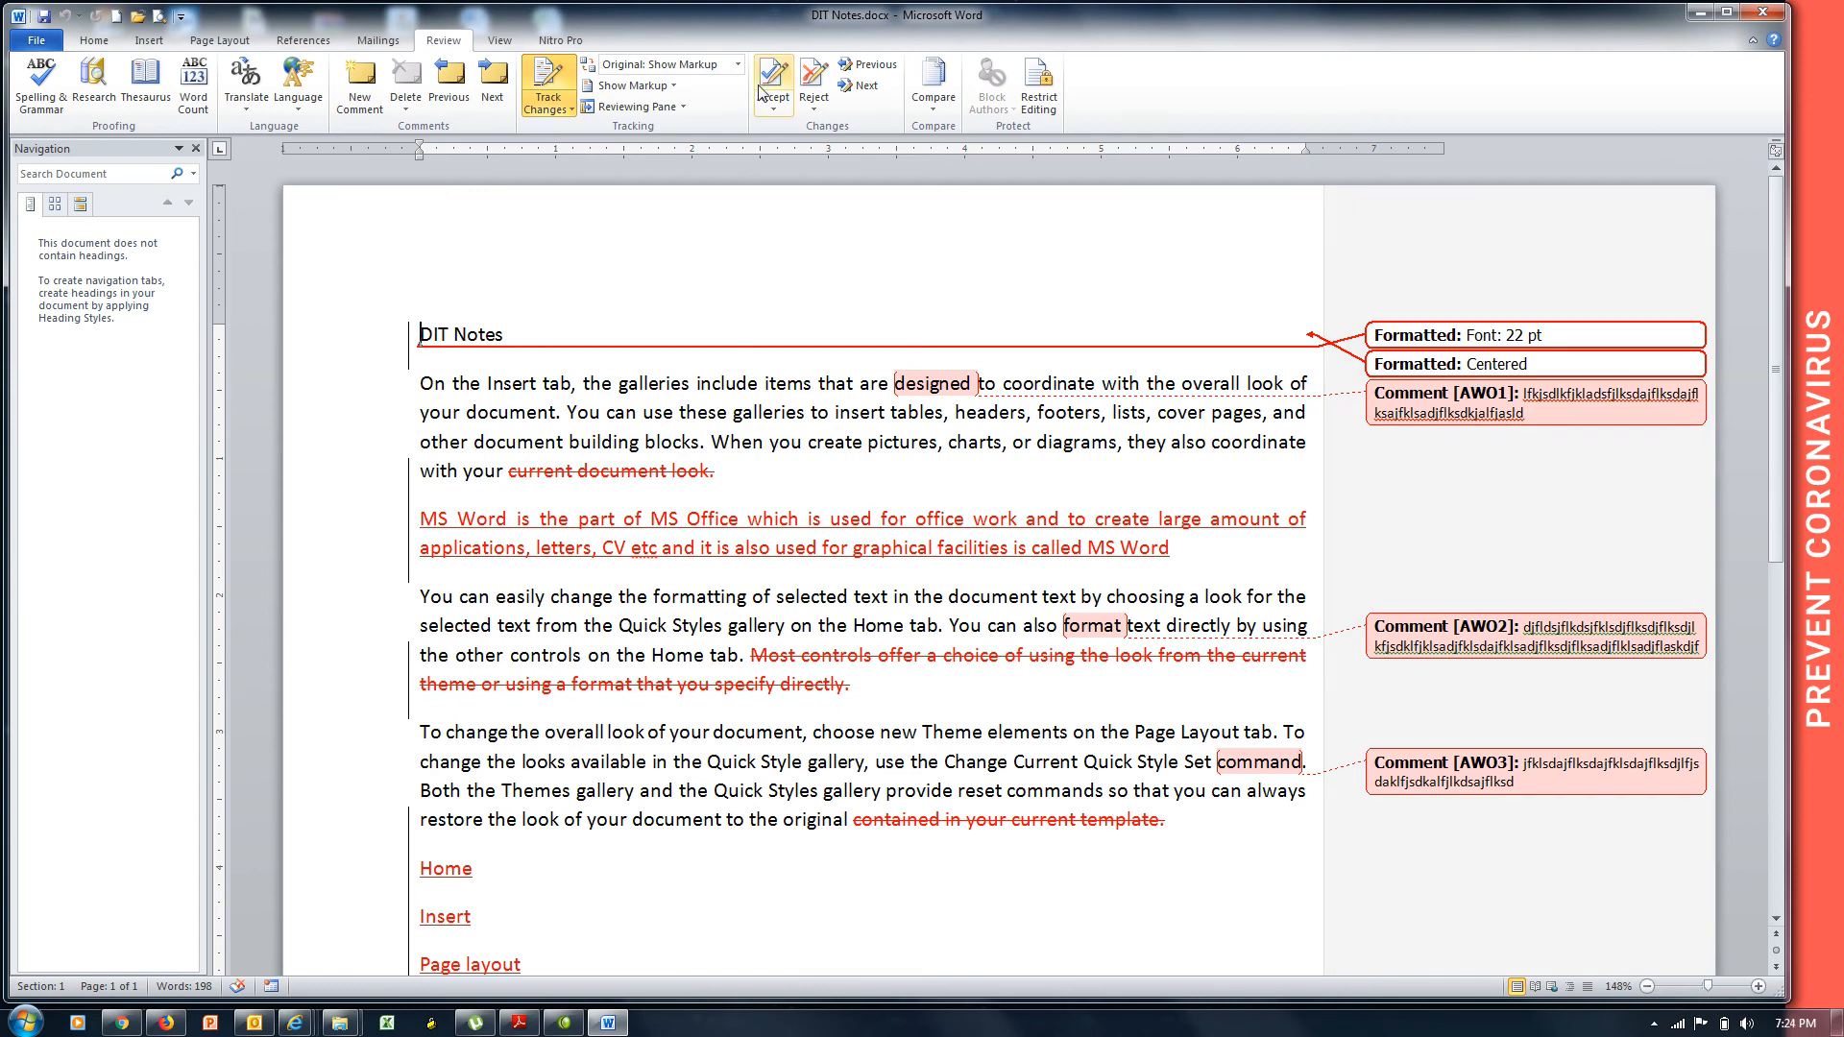
Switch the review display to Final, then to Final: Show Markup.
{"action": "left_click", "coordinate": [739, 64]}
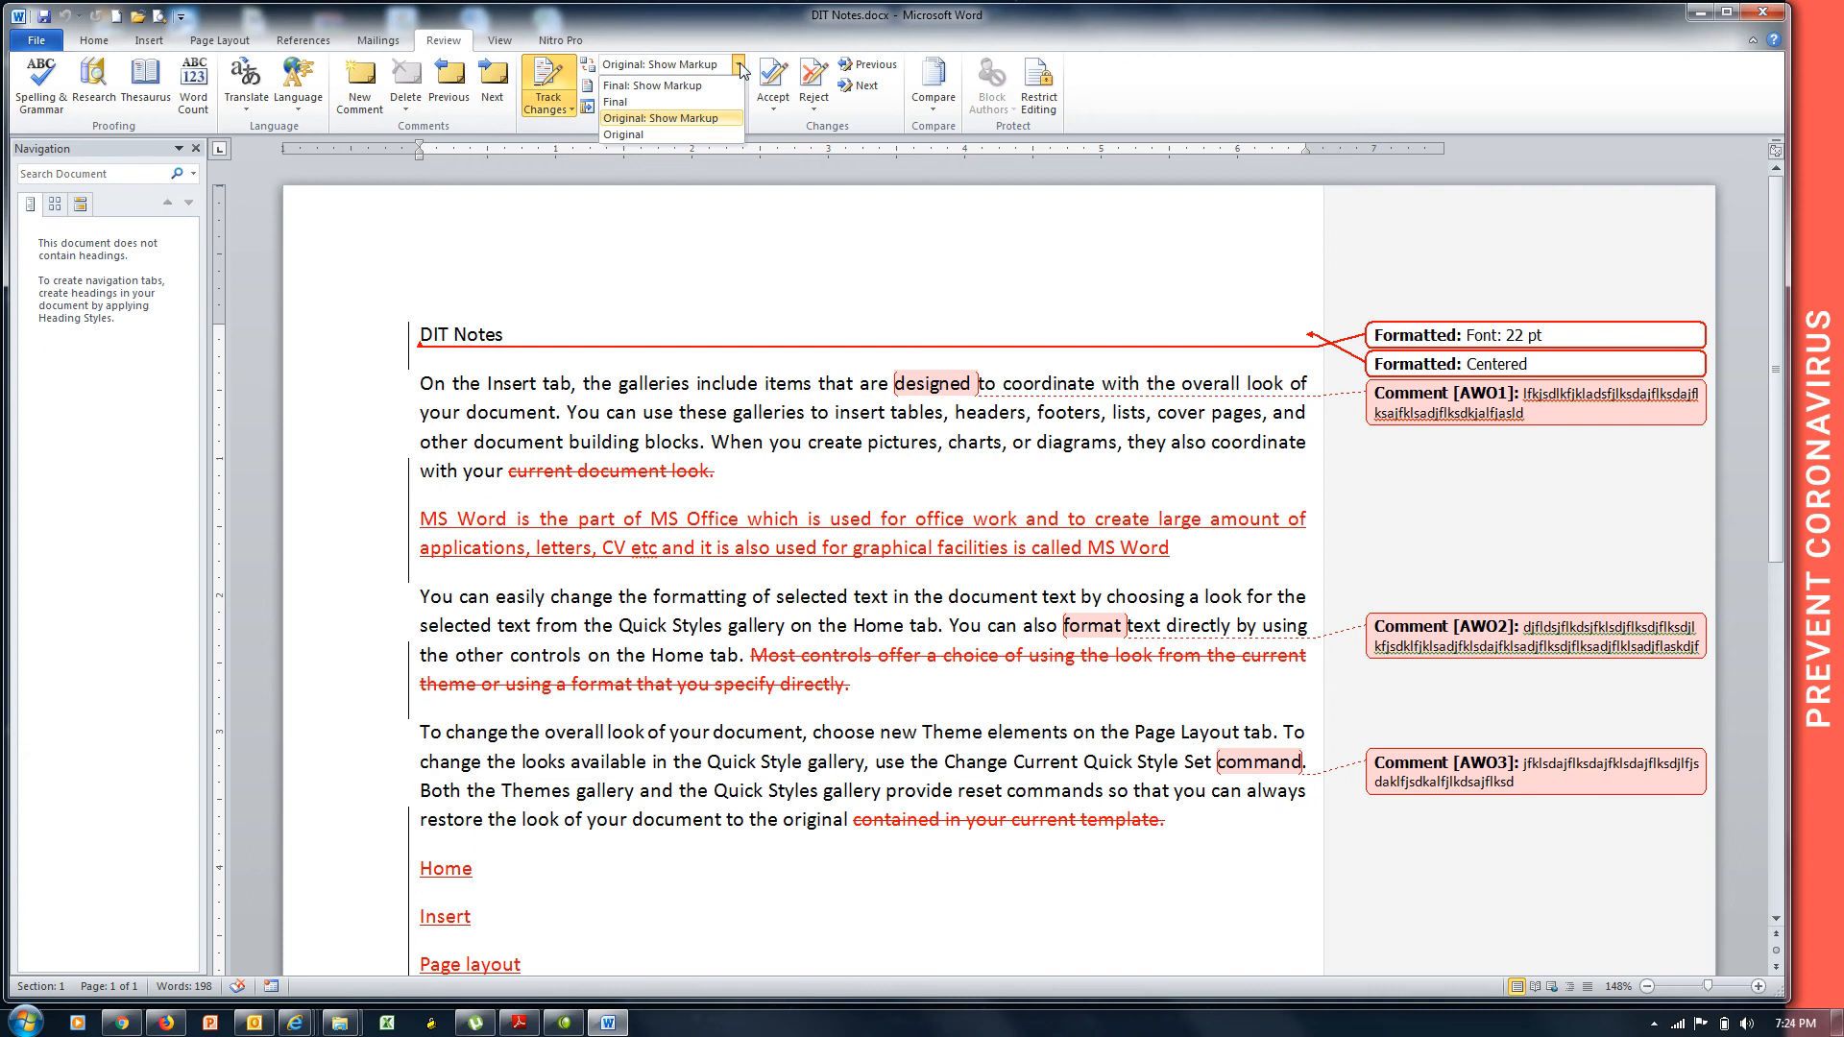
{"action": "left_click", "coordinate": [663, 101]}
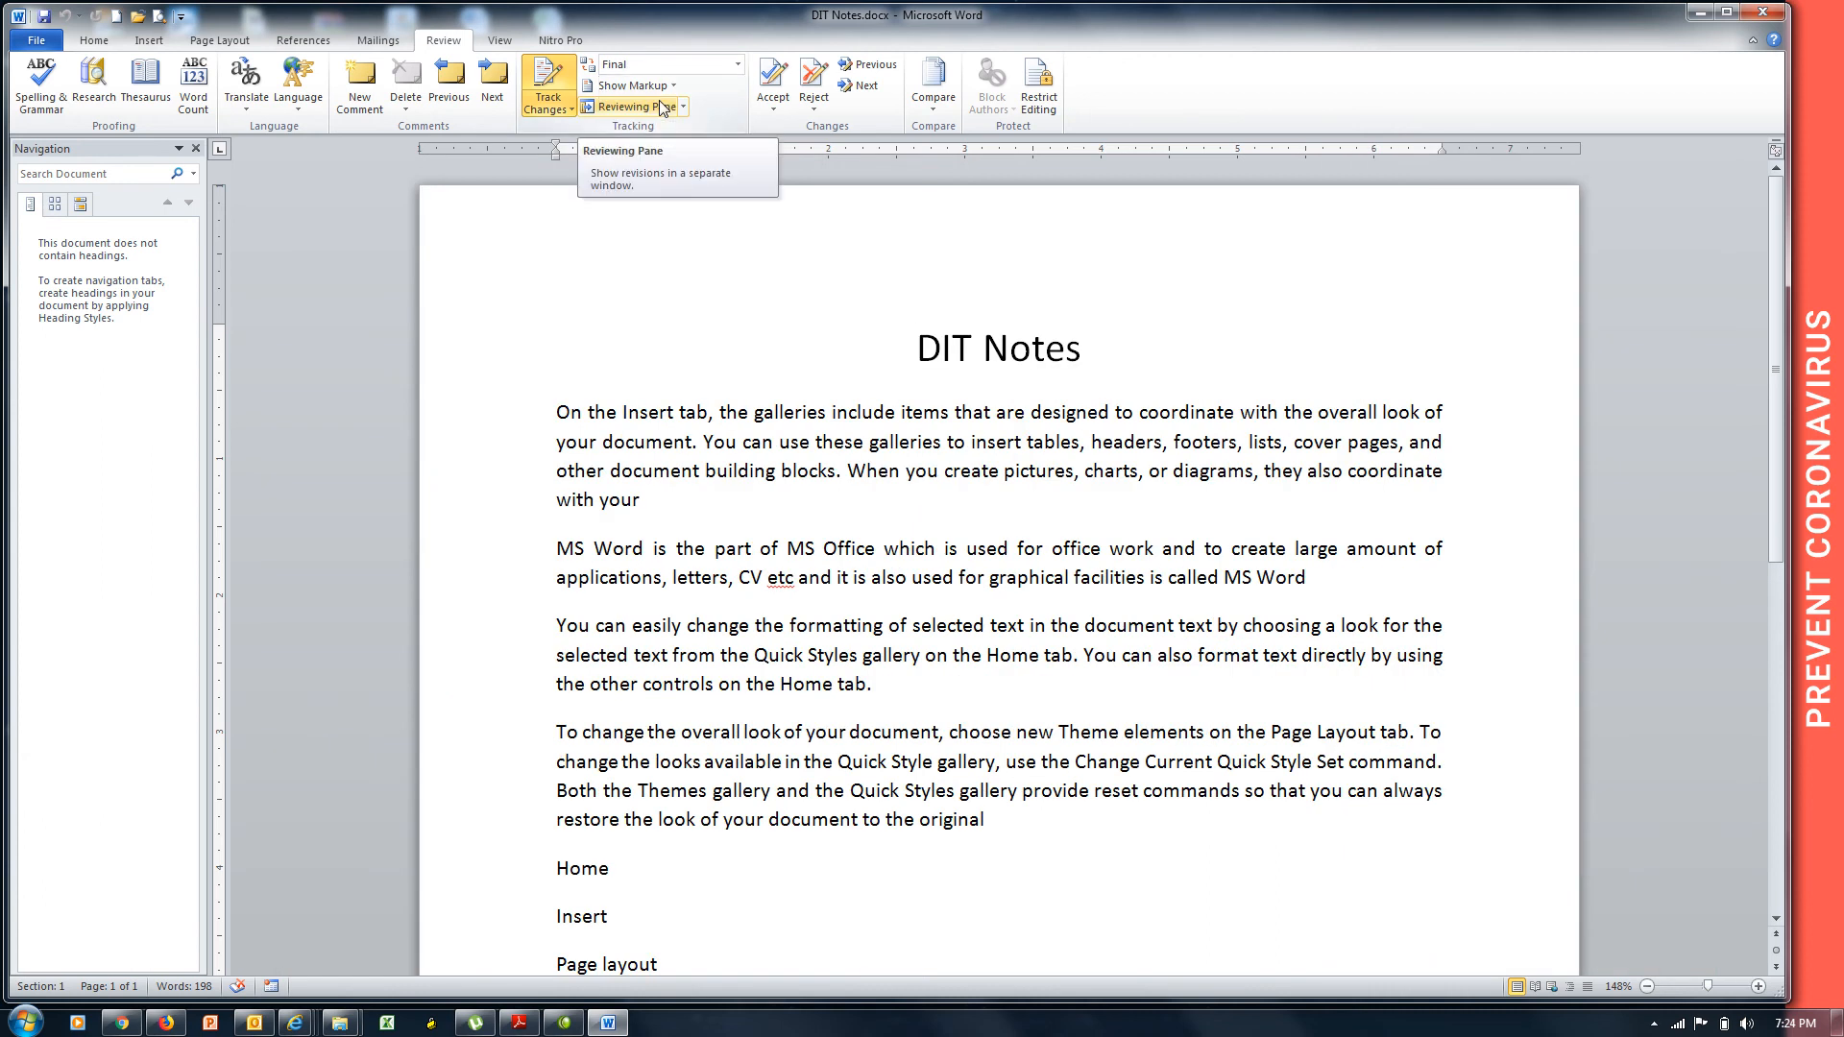
{"action": "left_click", "coordinate": [737, 65]}
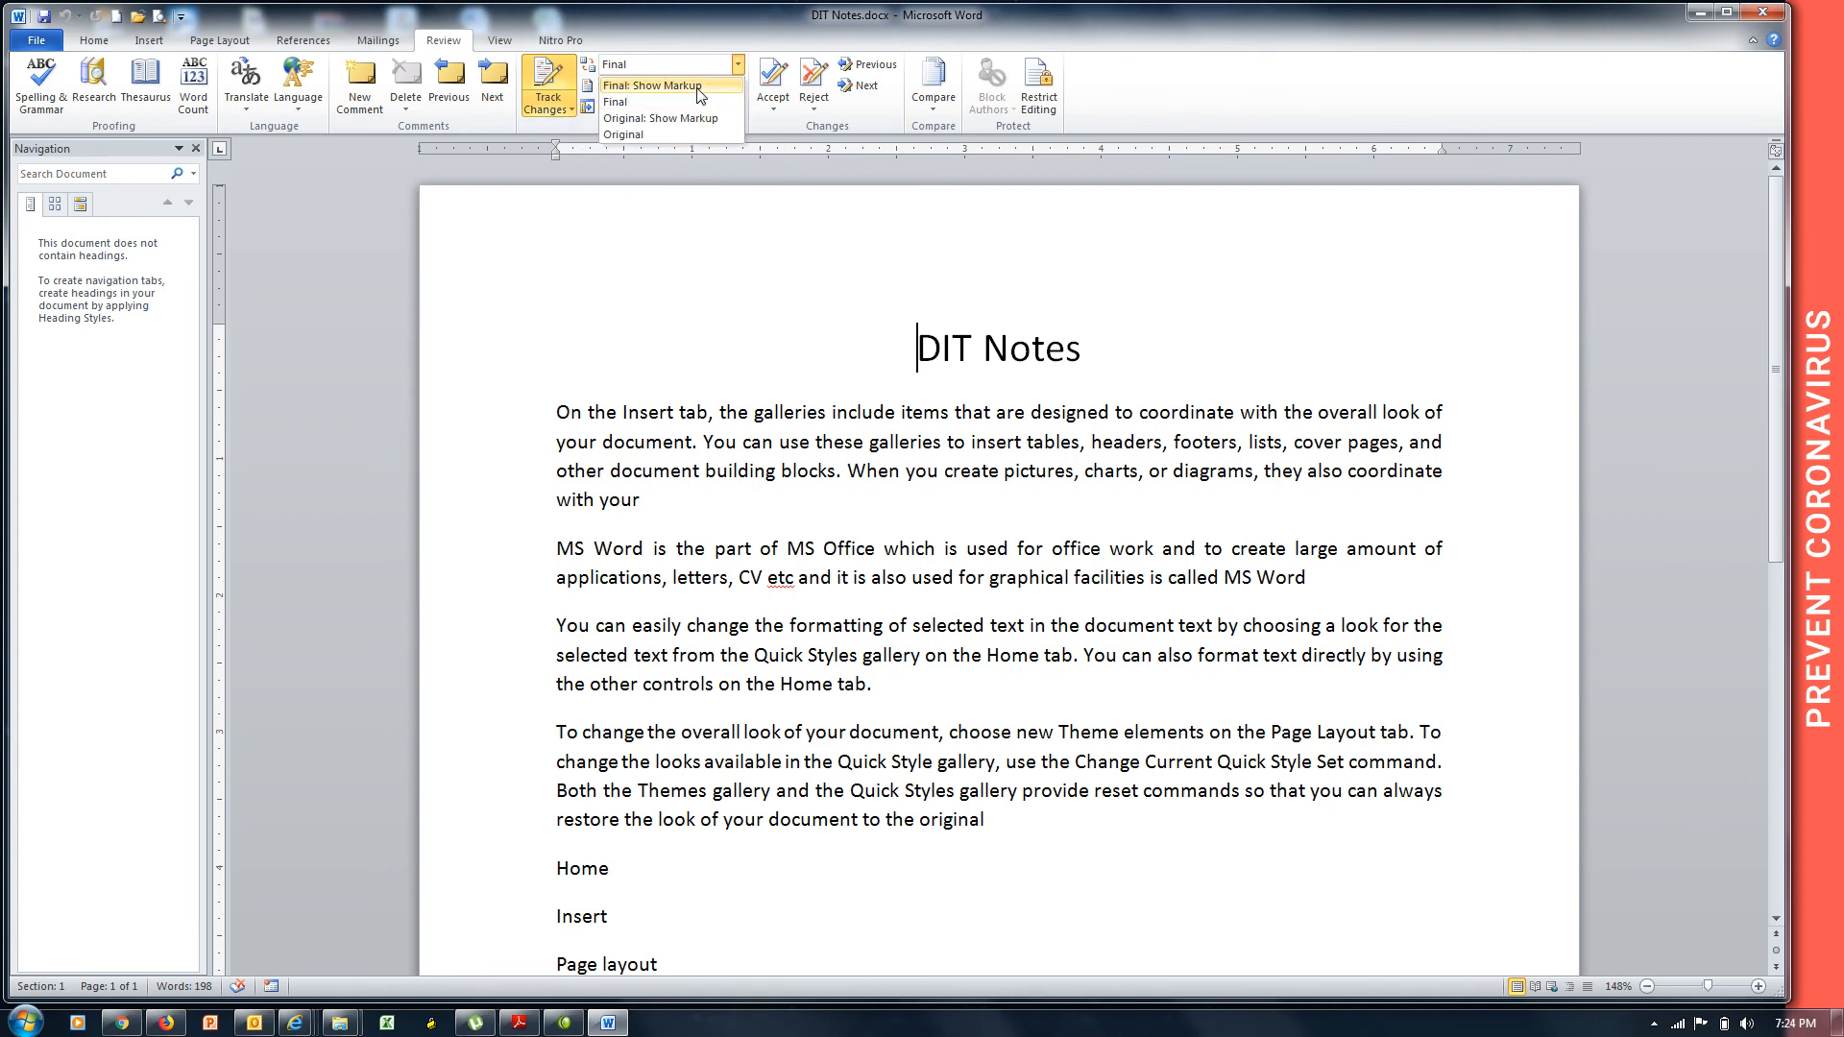
{"action": "left_click", "coordinate": [652, 85]}
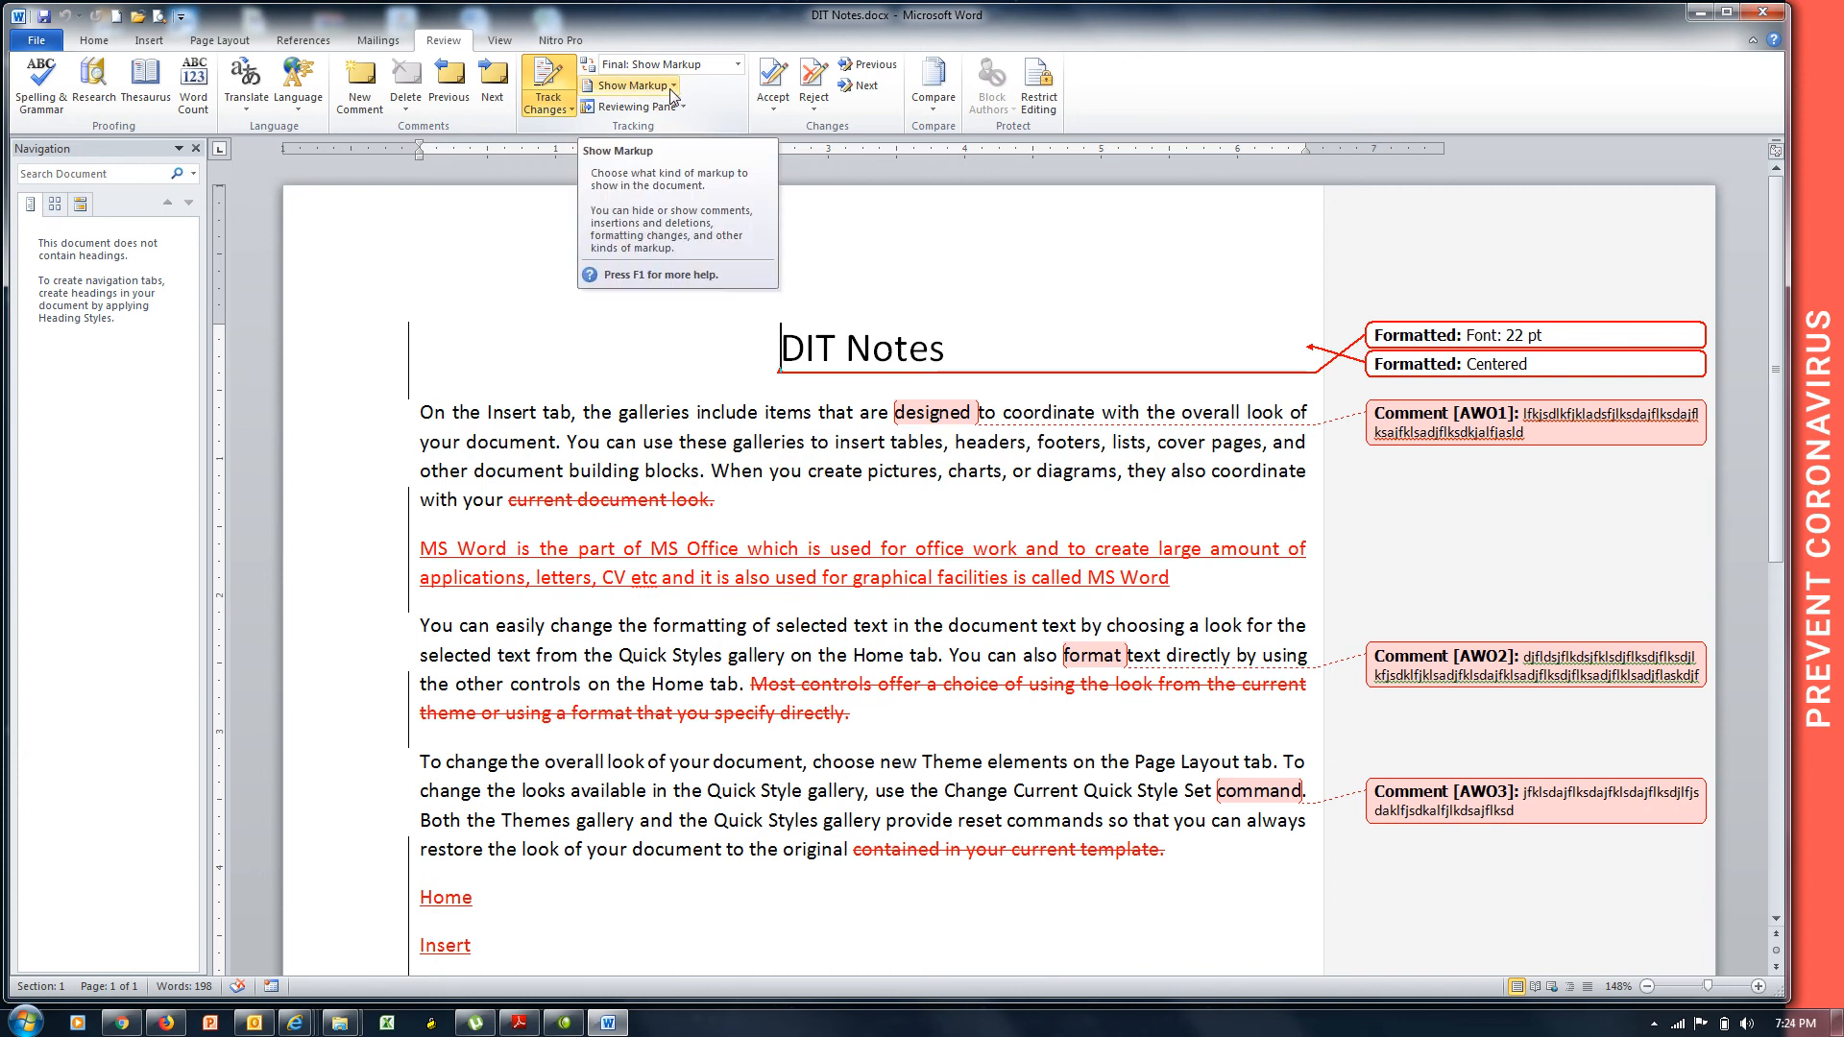
Turn off Insertions and Deletions, Formatting and Markup Area Highlight in Show Markup, keeping Comments shown.
{"action": "left_click", "coordinate": [672, 86]}
{"action": "left_click", "coordinate": [663, 114]}
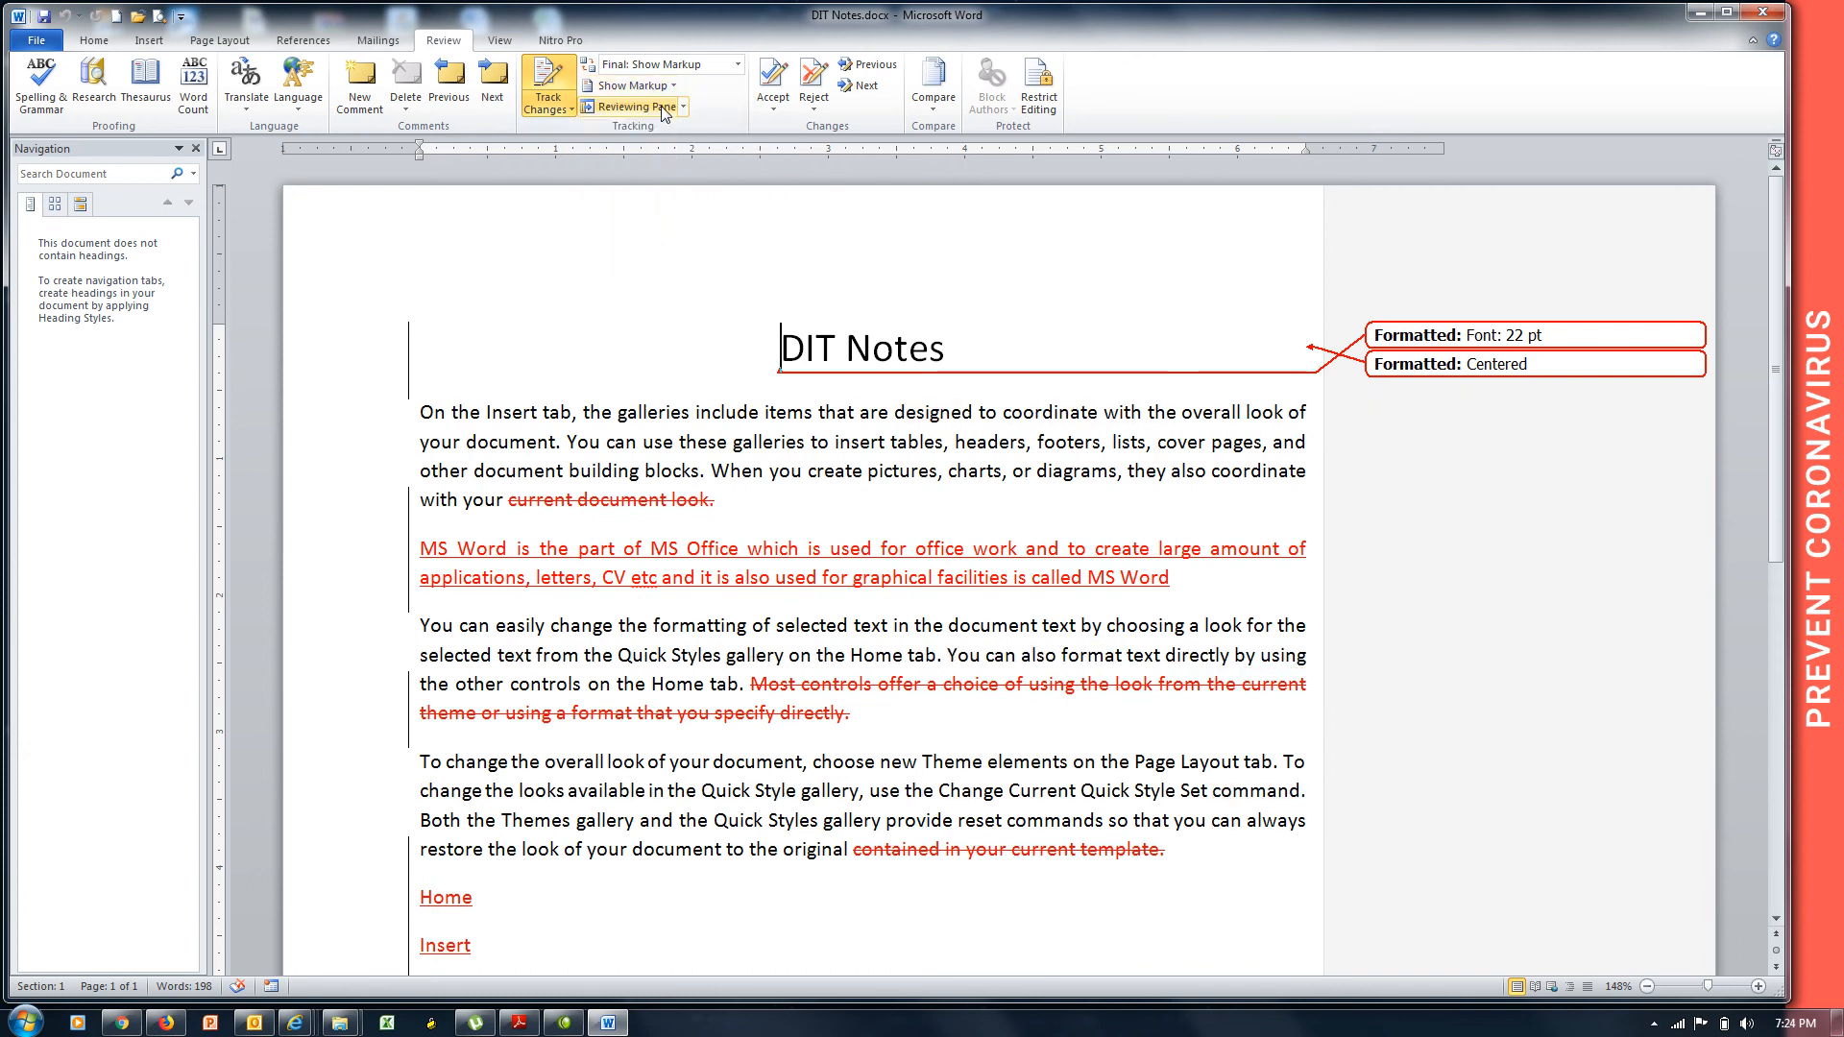
{"action": "left_click", "coordinate": [673, 86]}
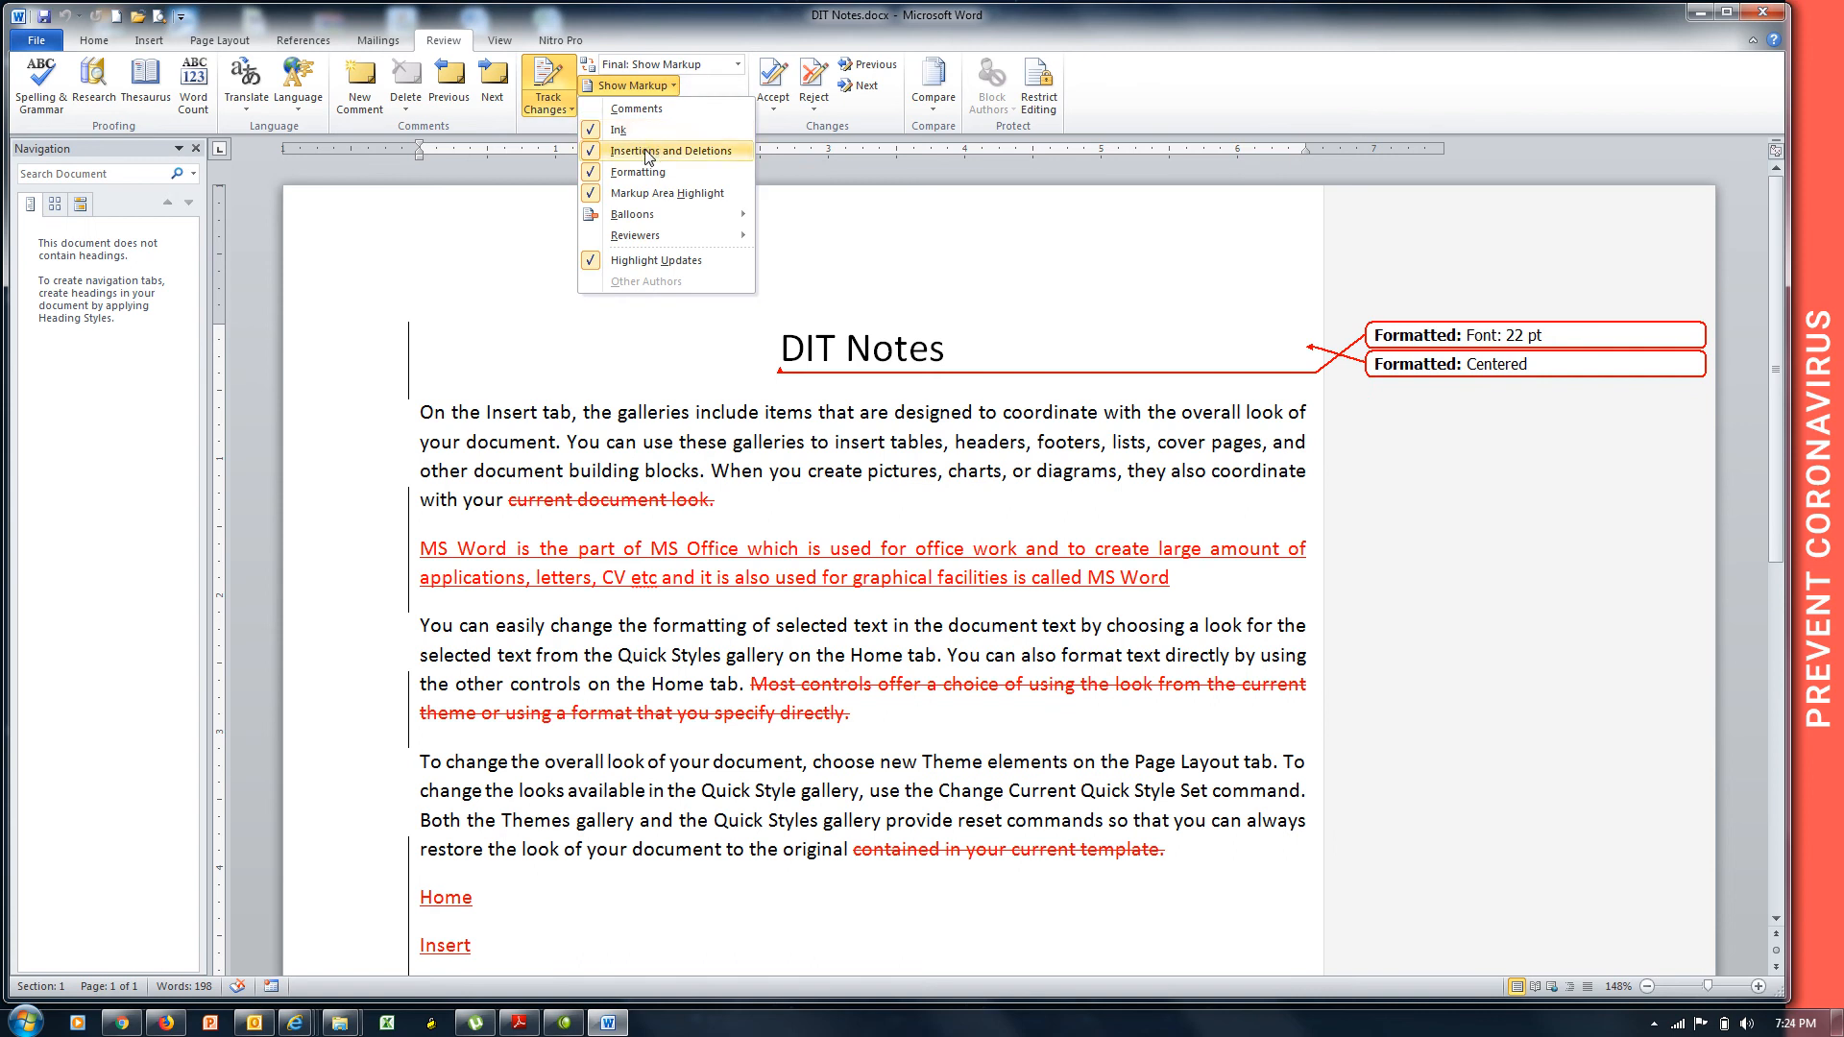
{"action": "left_click", "coordinate": [647, 154]}
{"action": "left_click", "coordinate": [672, 87]}
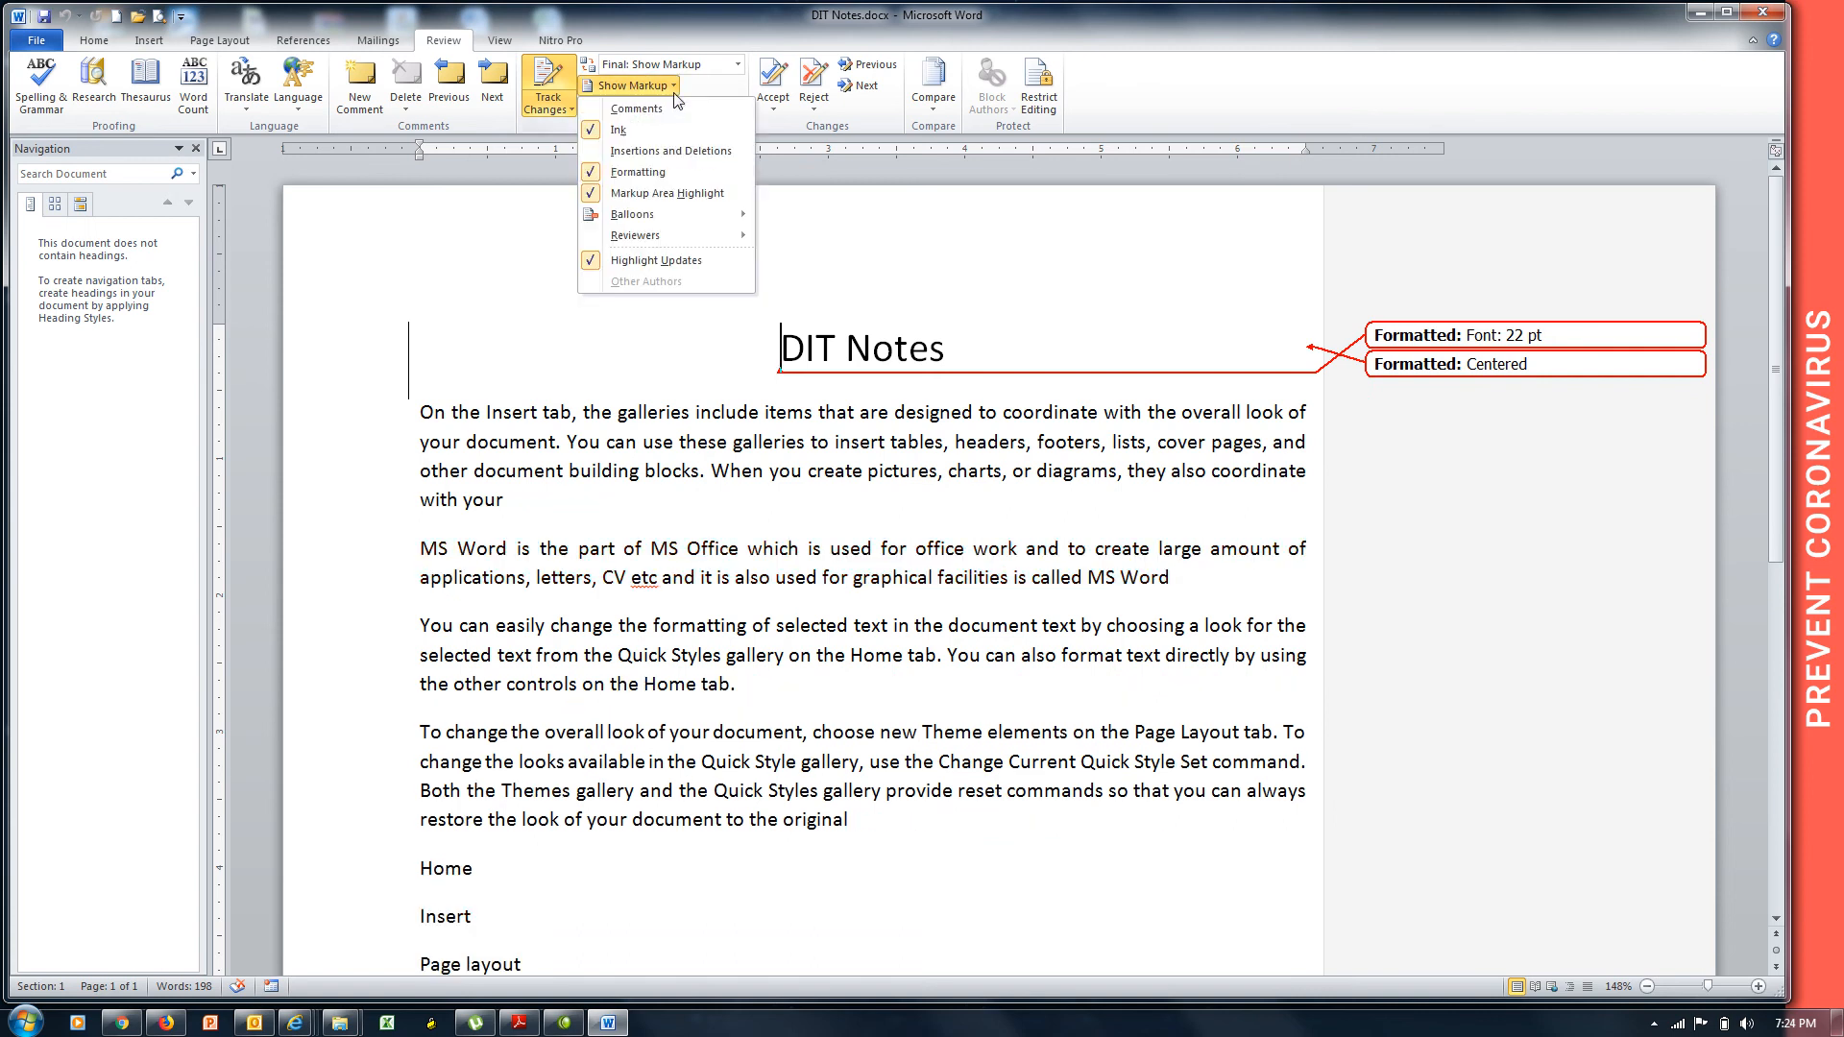
{"action": "left_click", "coordinate": [673, 175]}
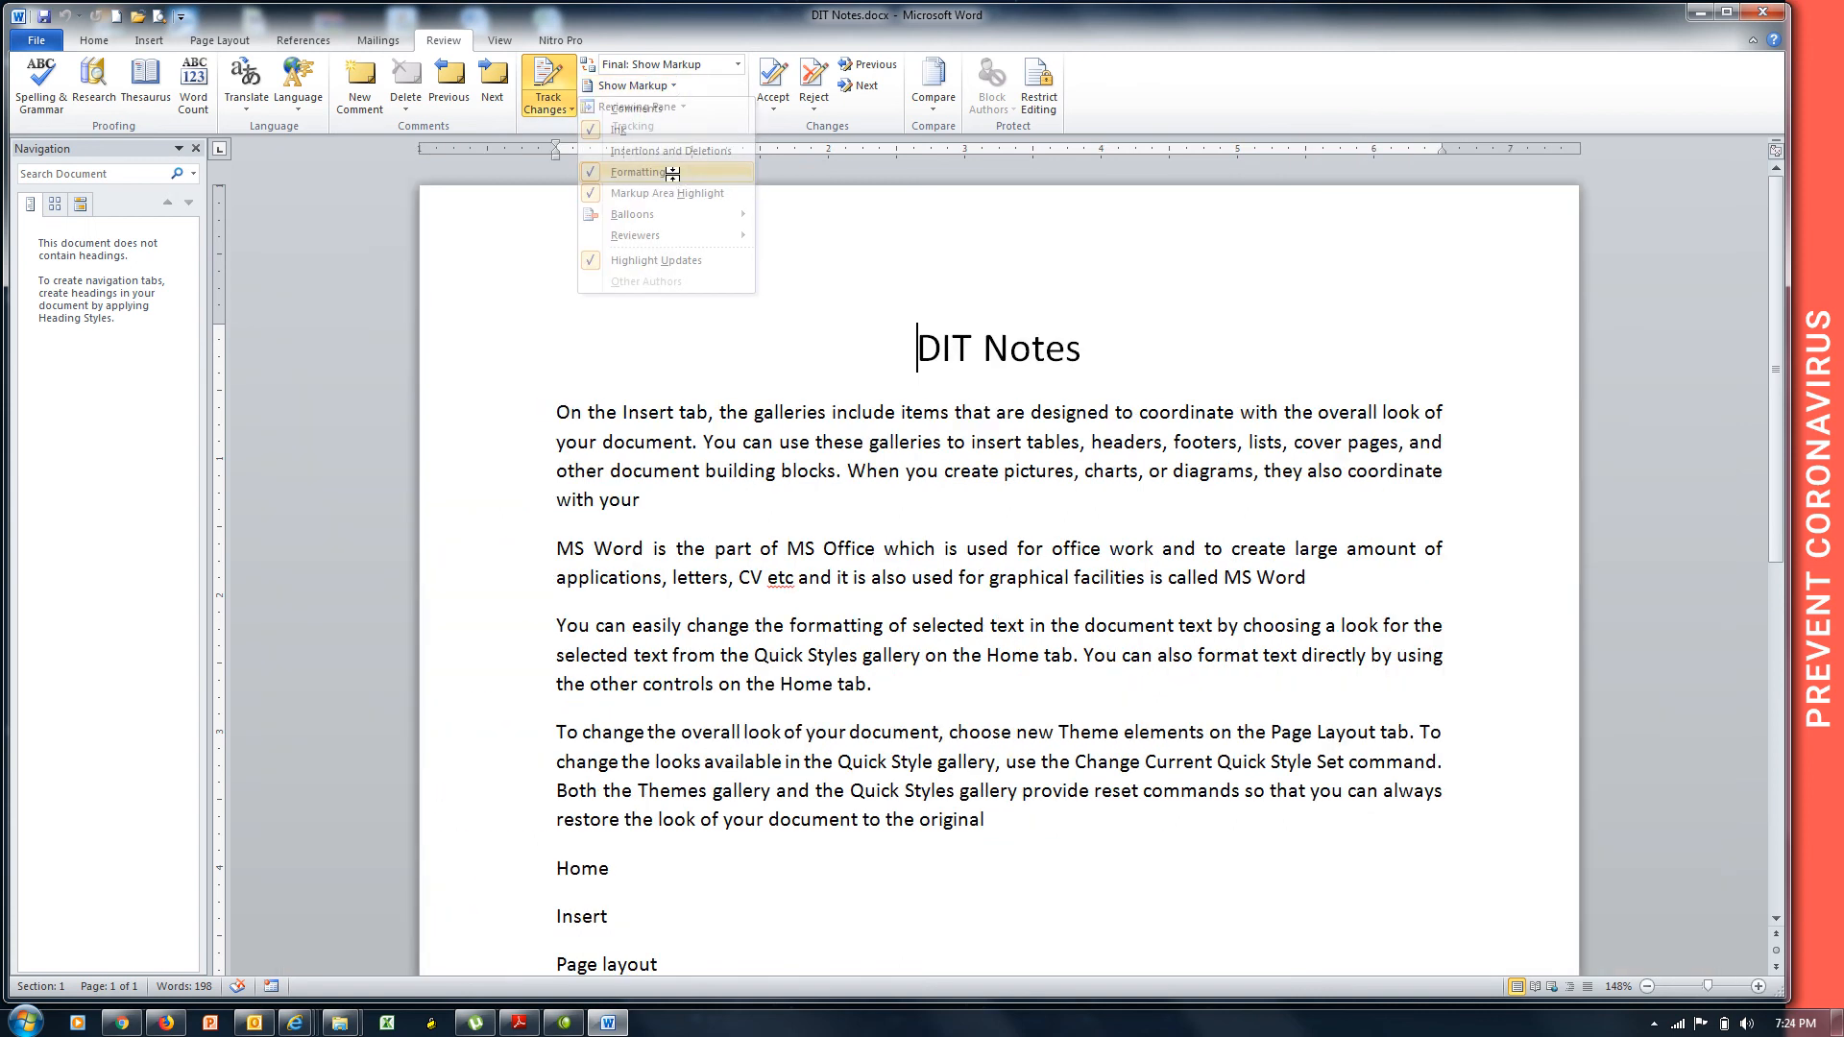
{"action": "left_click", "coordinate": [677, 85]}
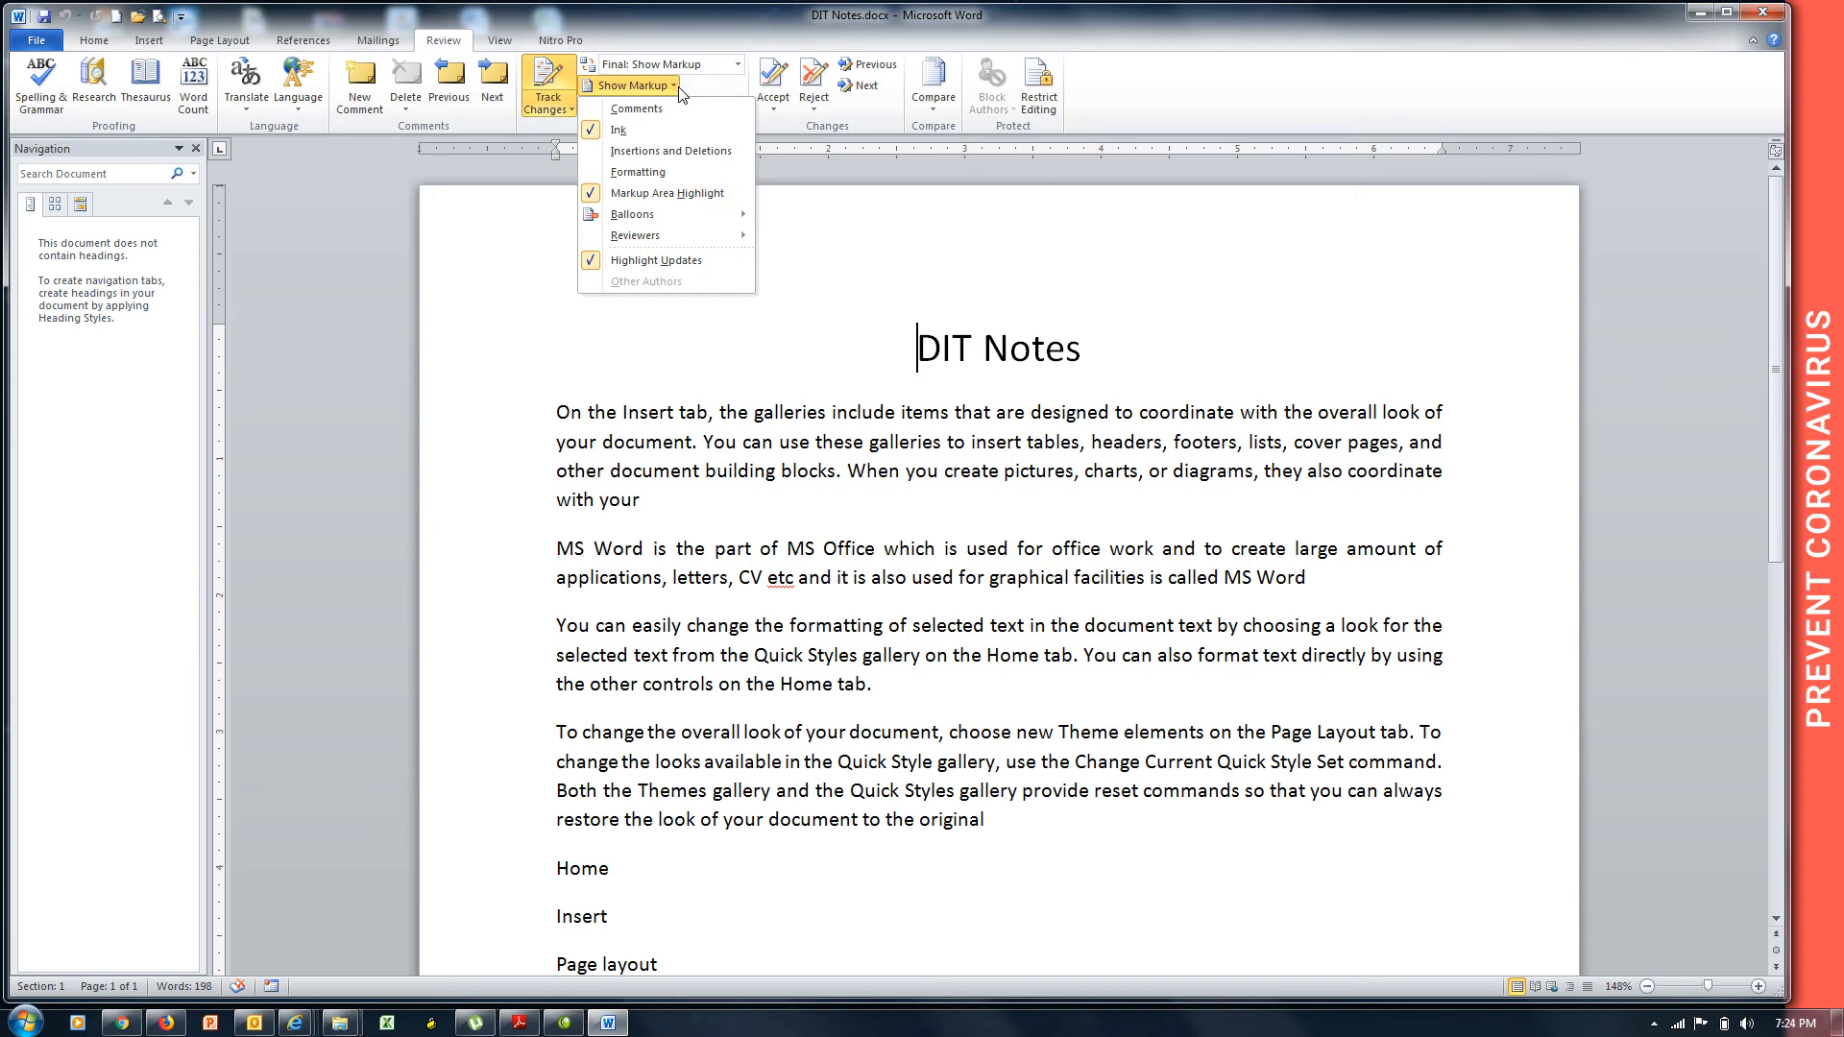
{"action": "left_click", "coordinate": [672, 197]}
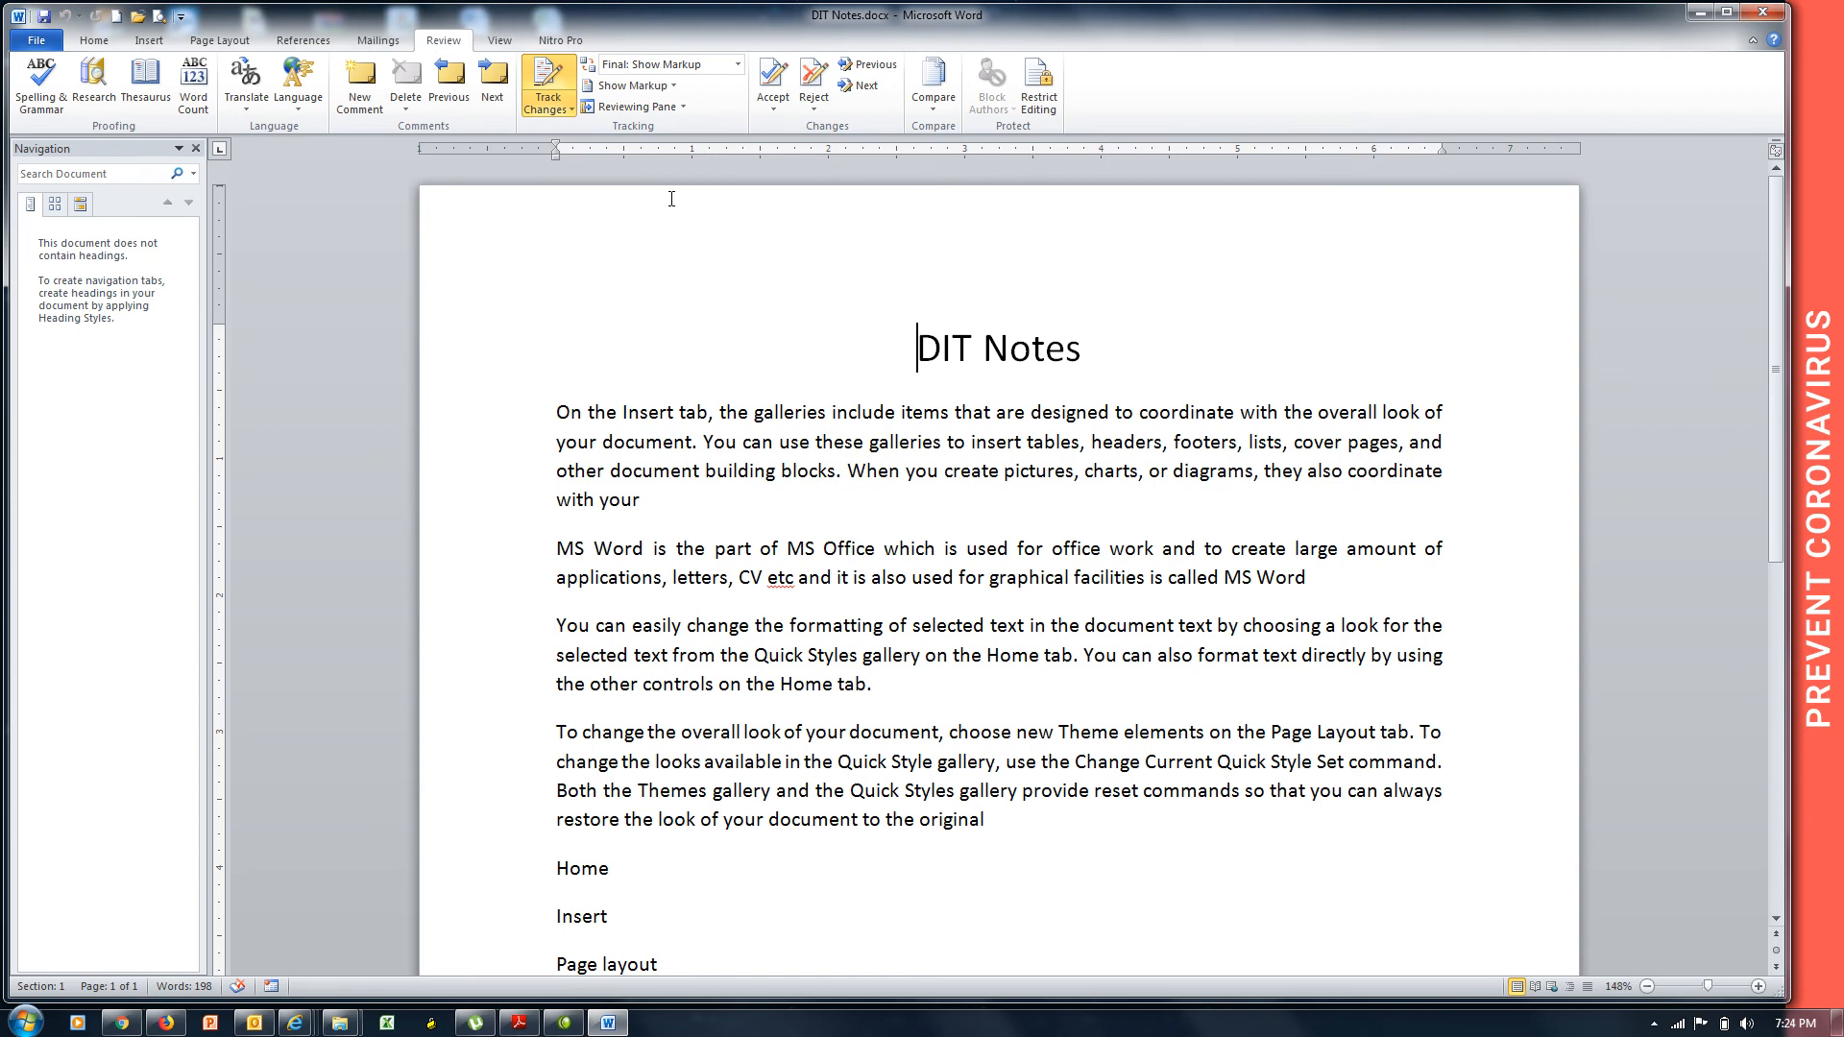
{"action": "left_click", "coordinate": [673, 87]}
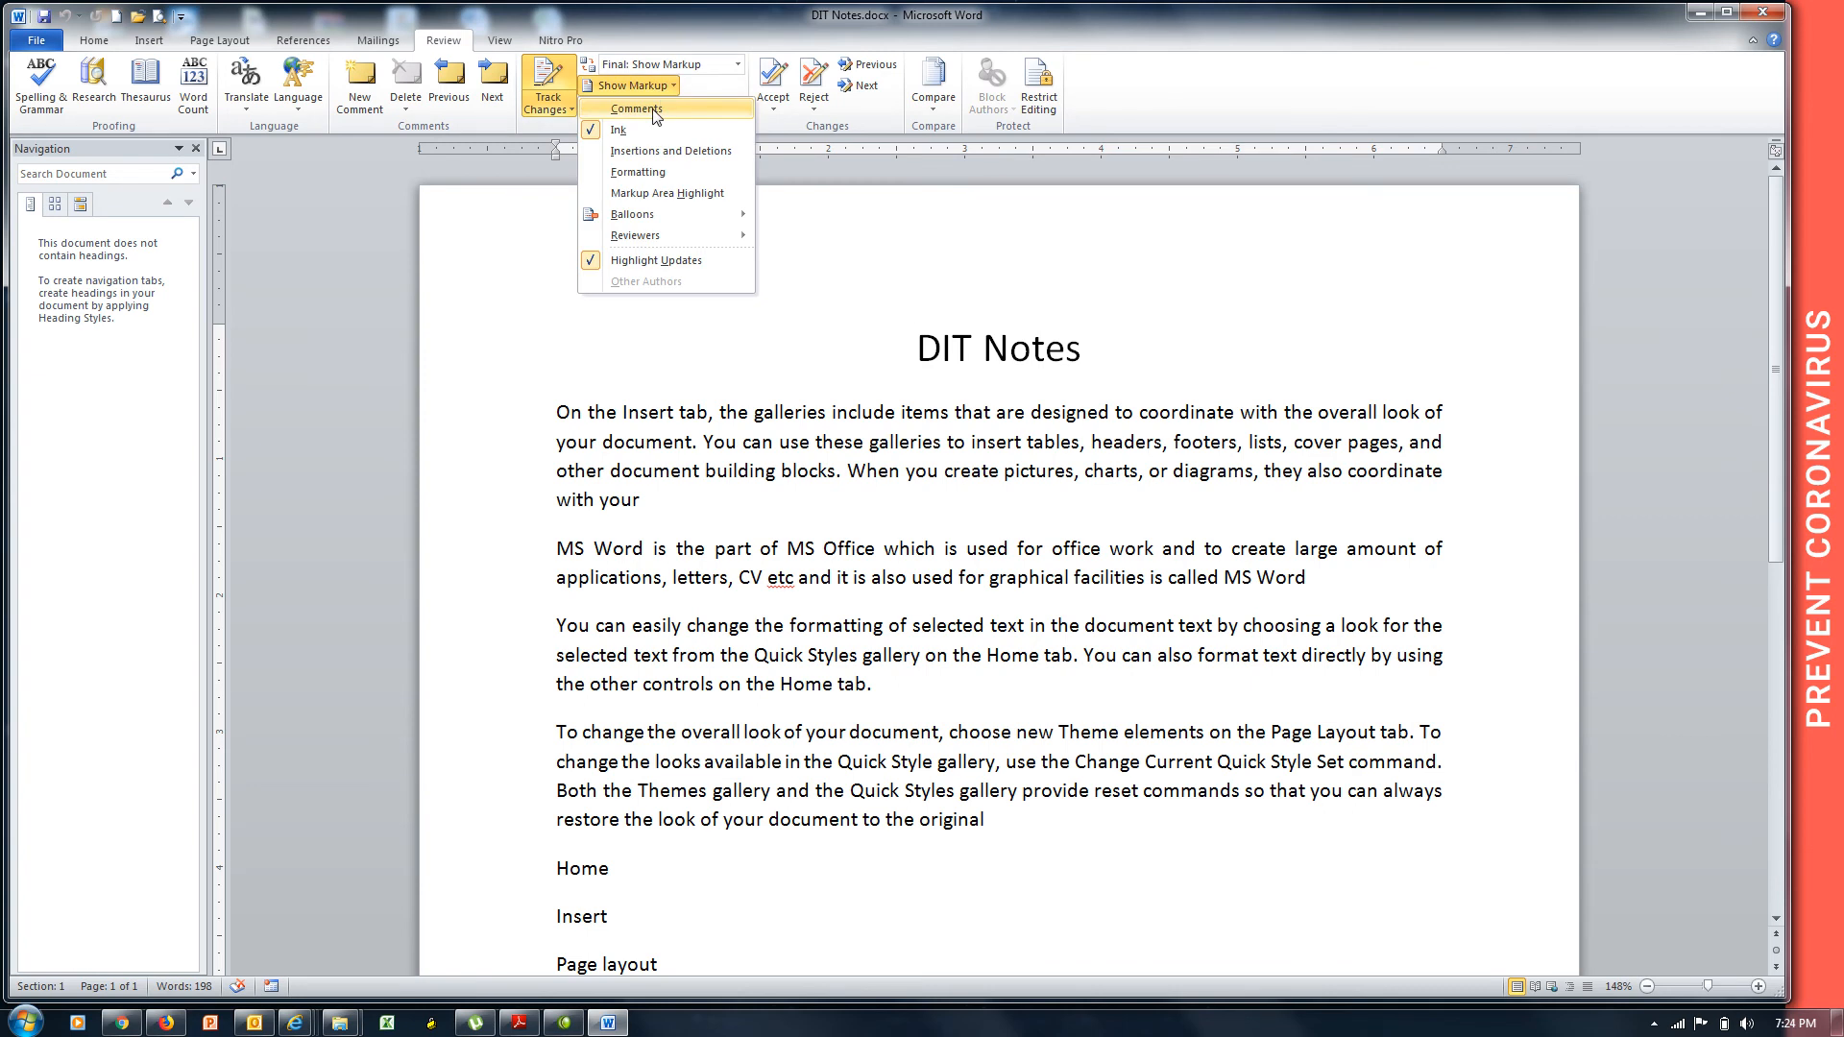
{"action": "left_click", "coordinate": [653, 109]}
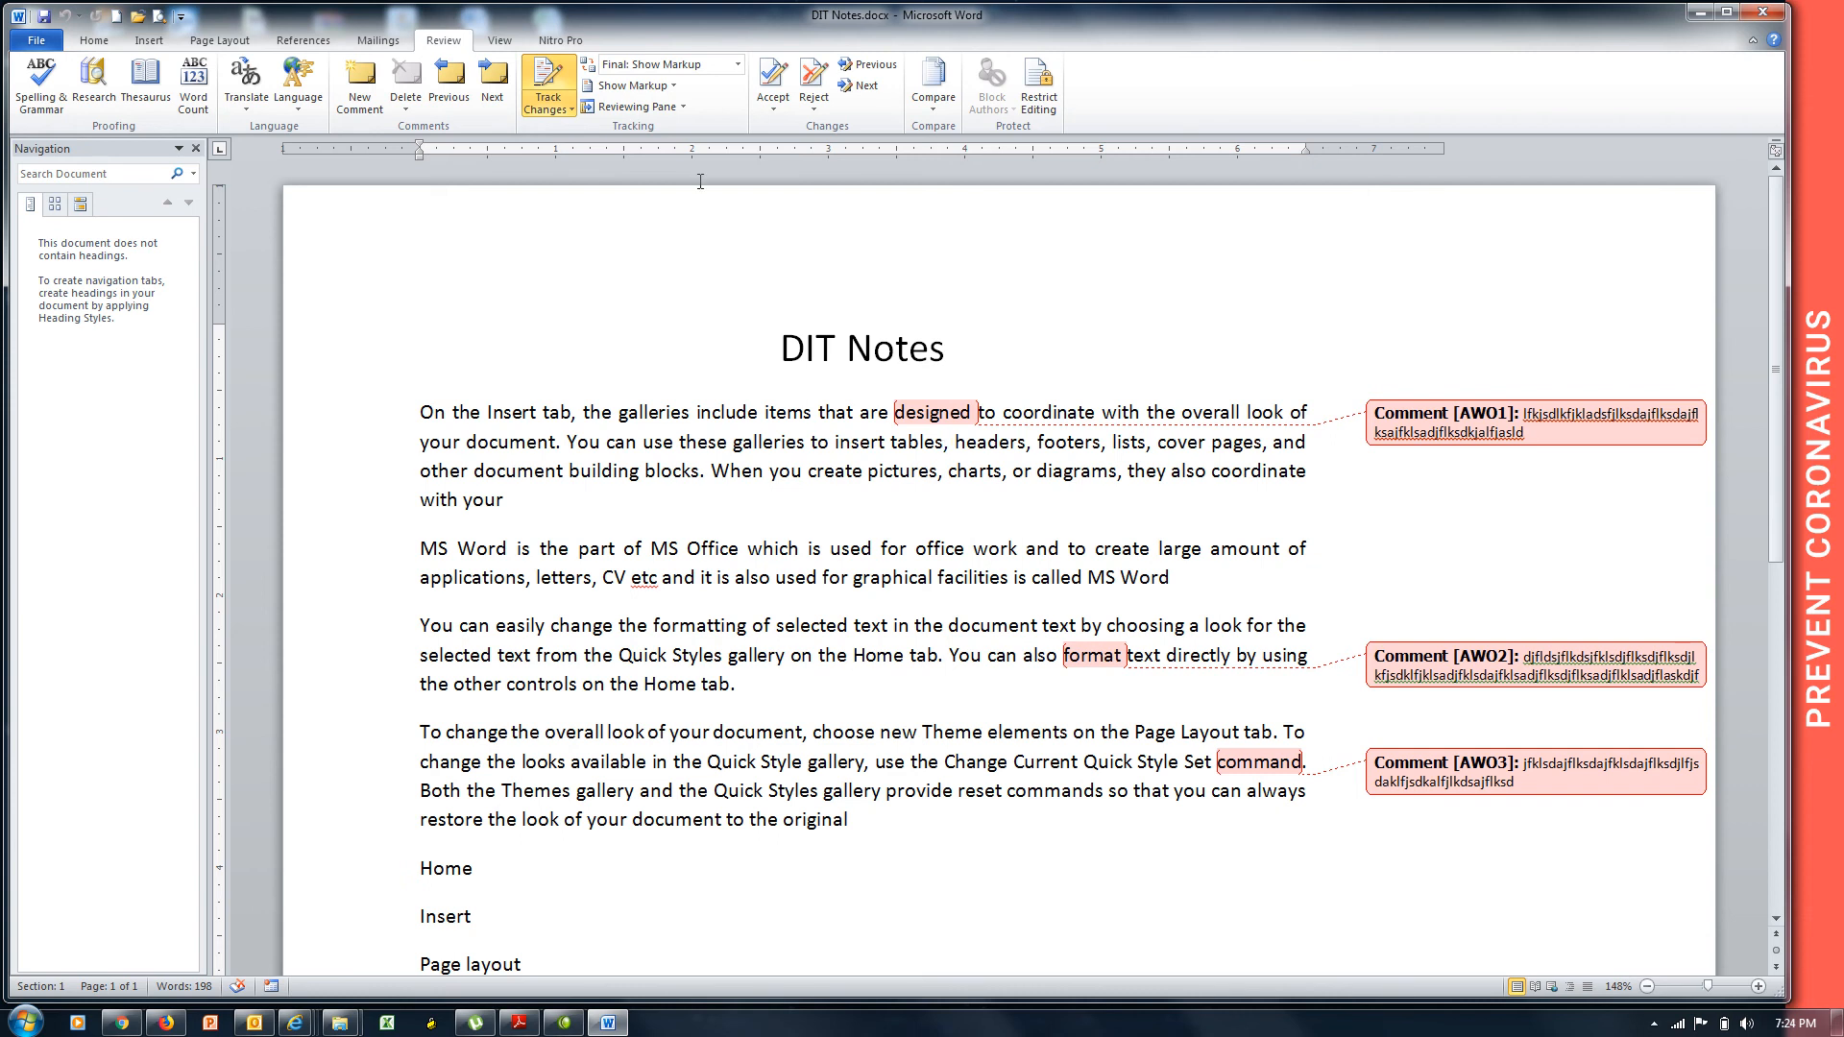
Hide Comments and show Insertions and Deletions, checking the author of the red inline edits.
{"action": "left_click", "coordinate": [633, 86]}
{"action": "left_click", "coordinate": [637, 109]}
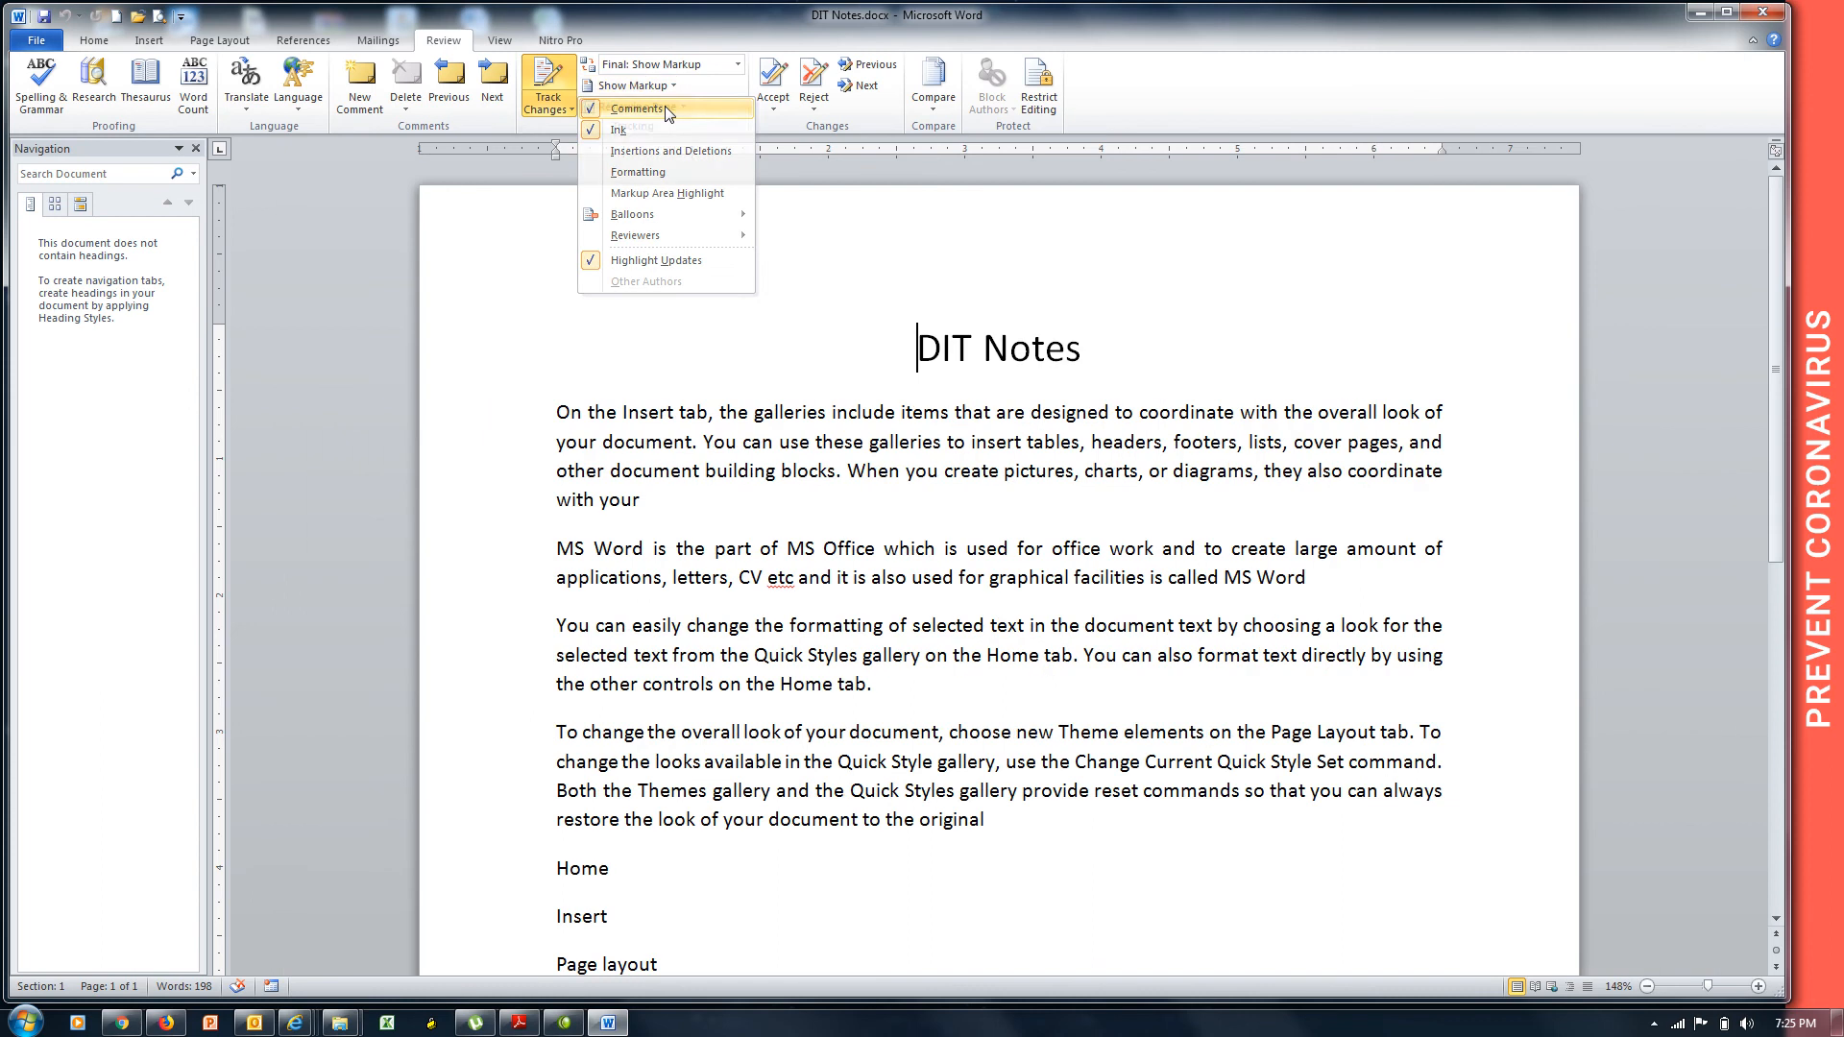
{"action": "left_click", "coordinate": [677, 86]}
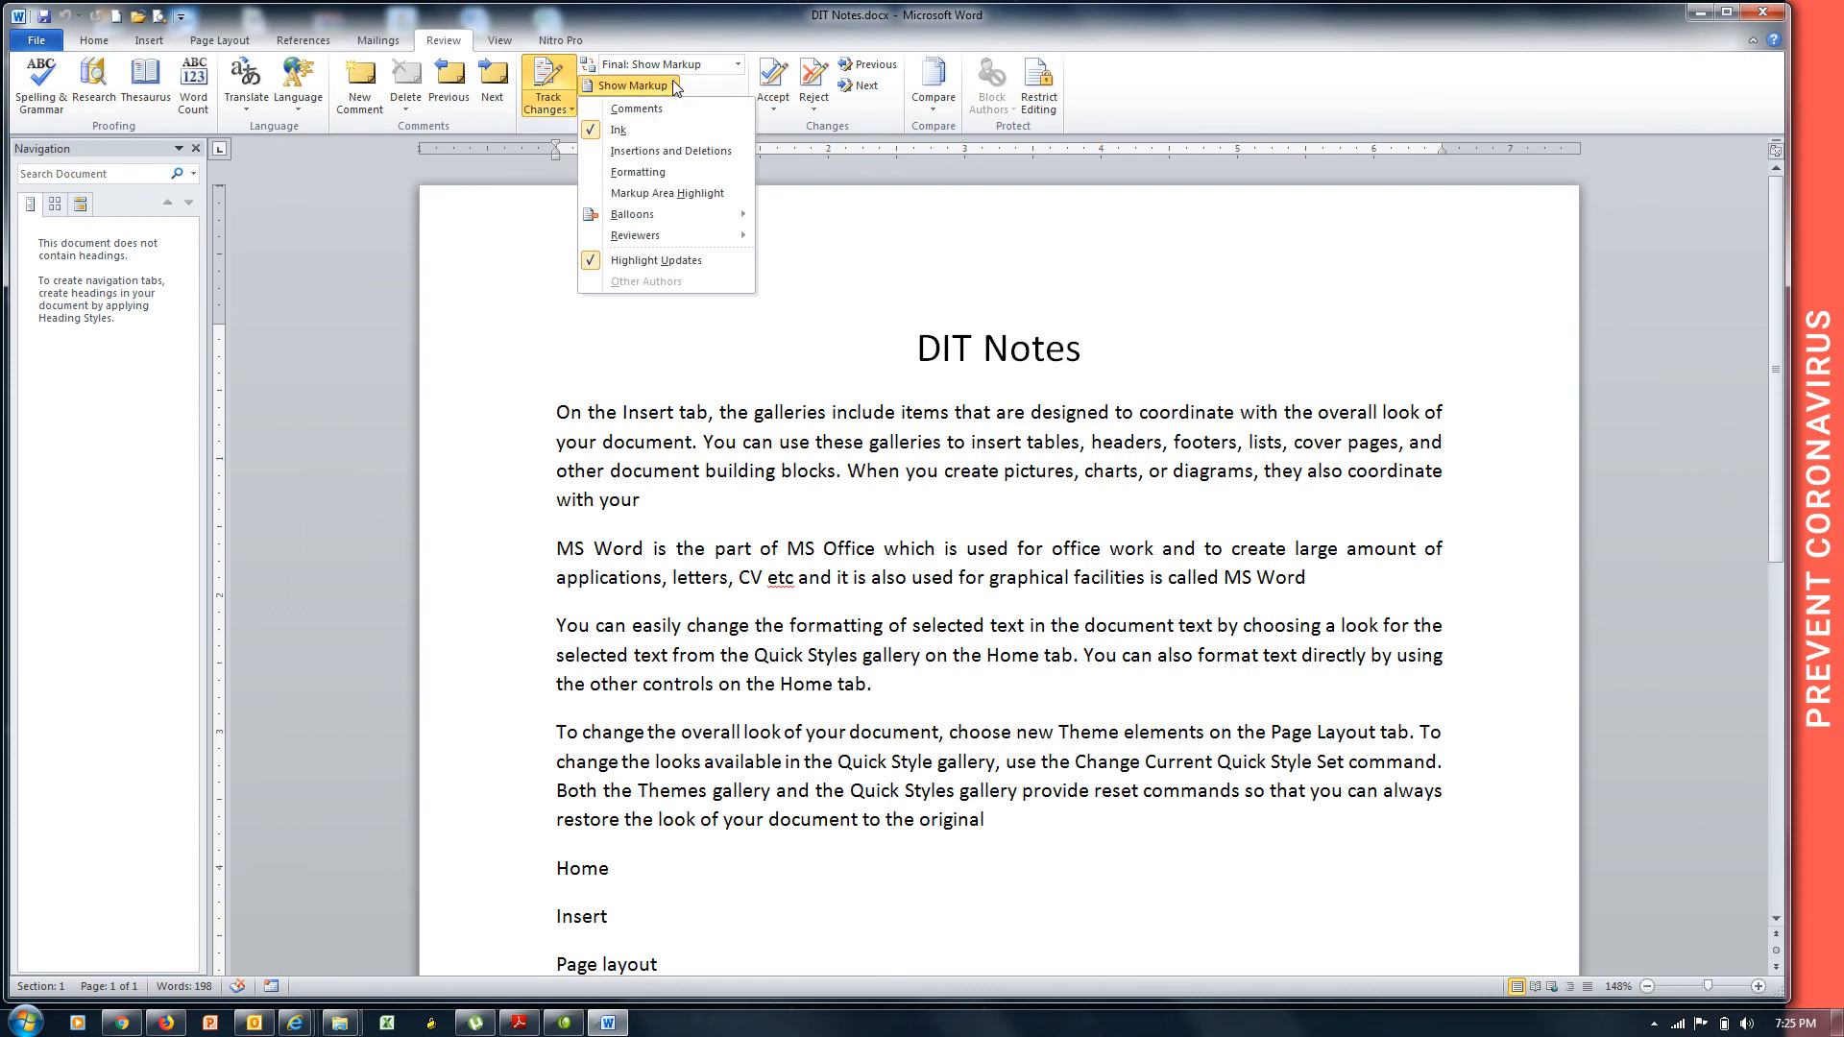
{"action": "left_click", "coordinate": [672, 151]}
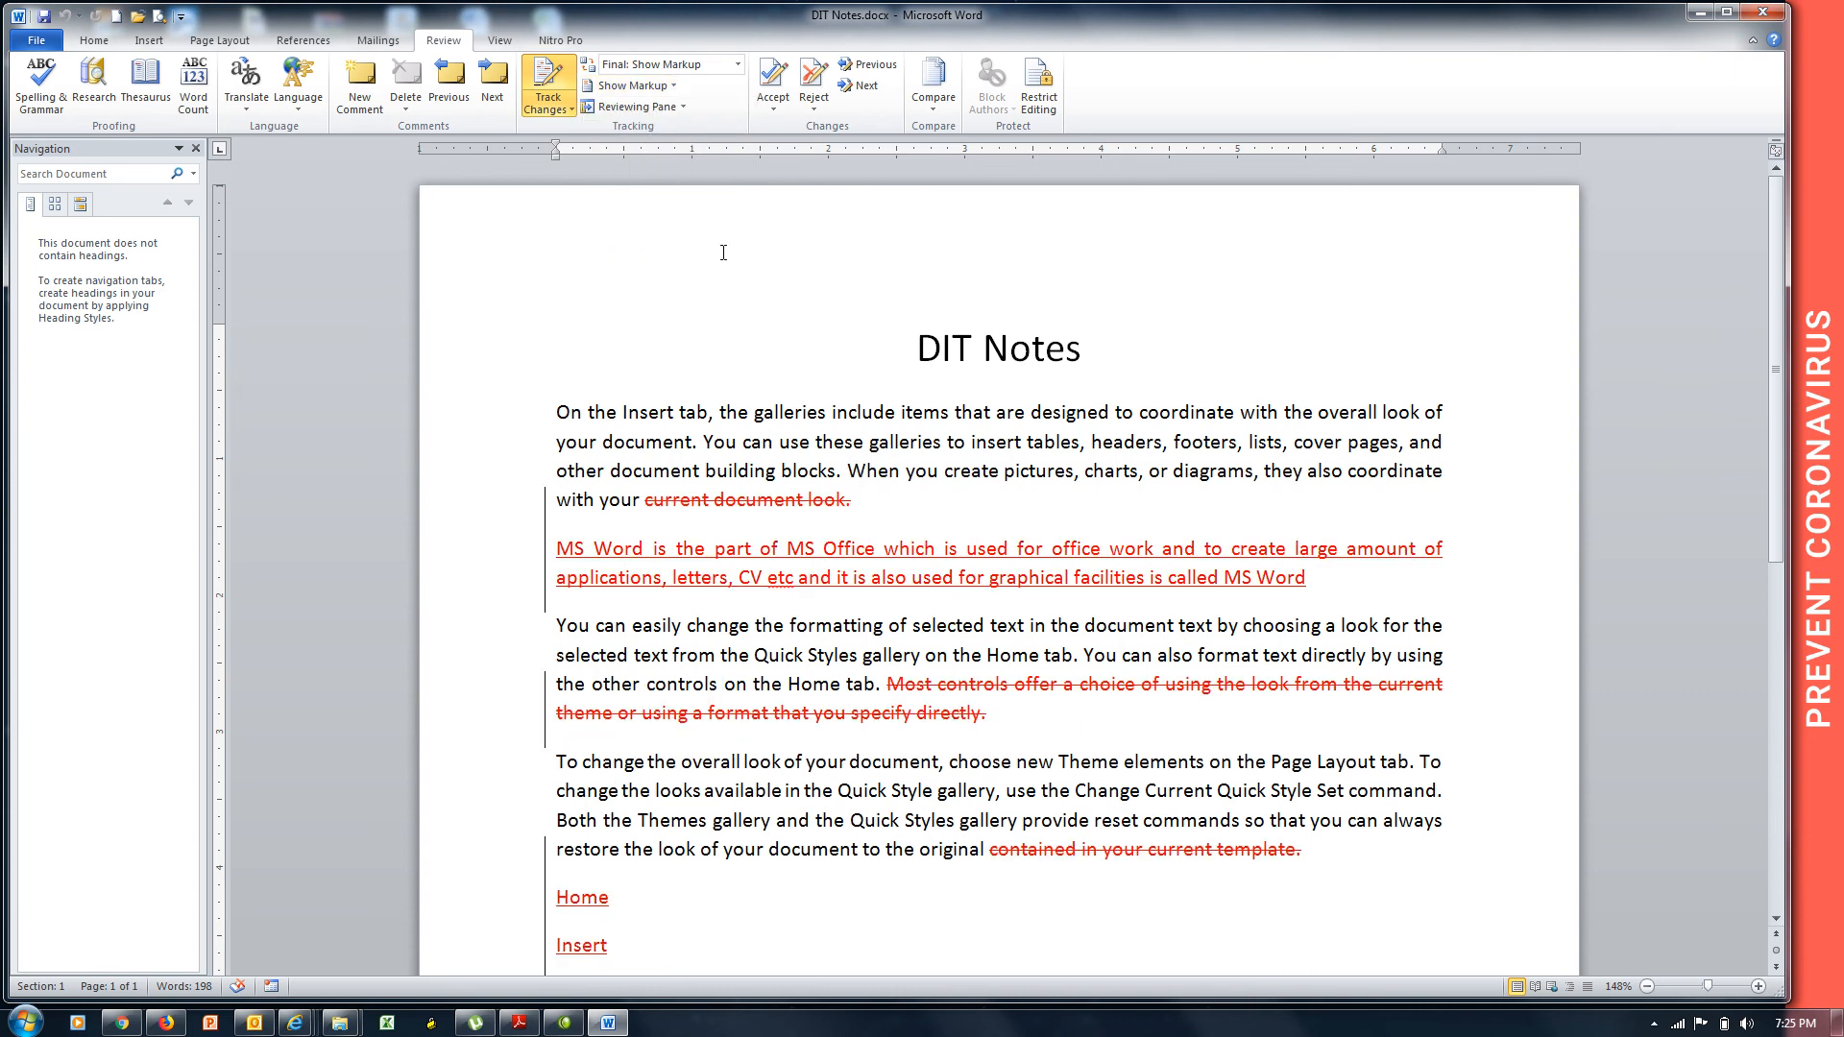
{"action": "mouse_move", "coordinate": [751, 501]}
{"action": "mouse_move", "coordinate": [740, 557]}
In Show Markup, turn off Insertions and Deletions and turn on Formatting.
{"action": "left_click", "coordinate": [561, 111]}
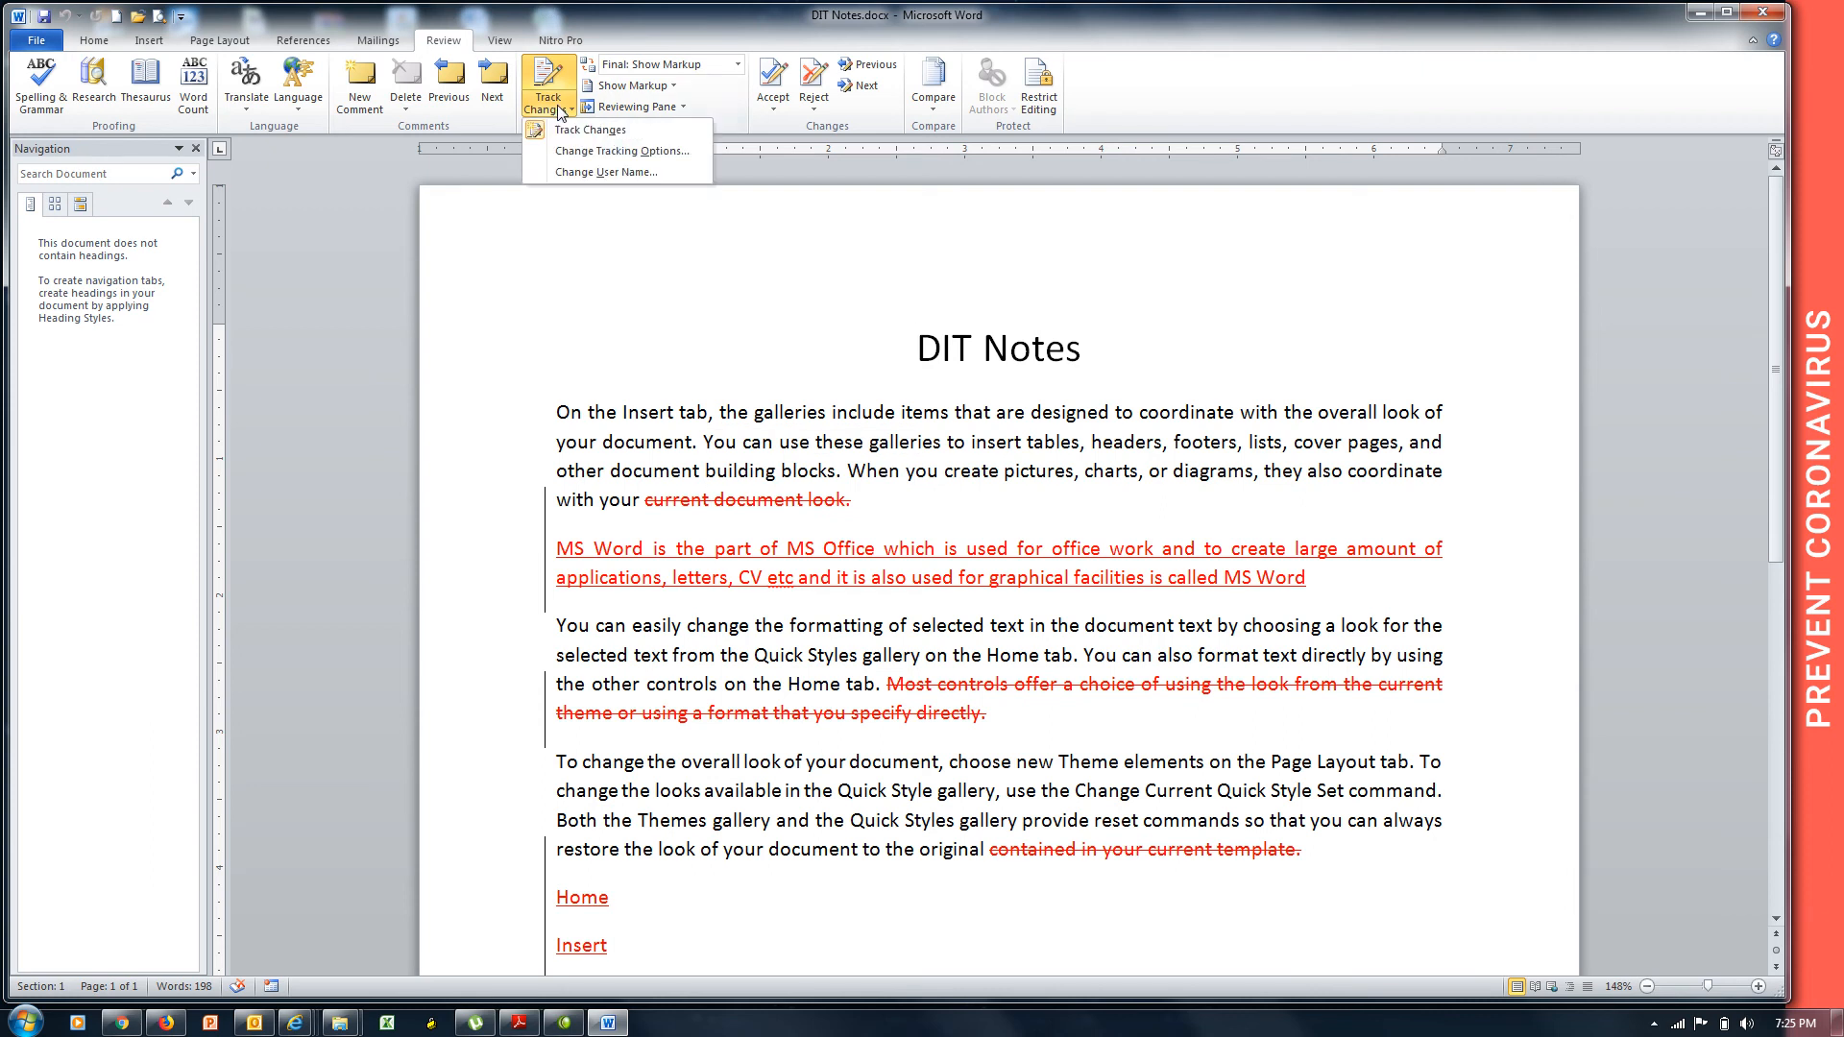
{"action": "left_click", "coordinate": [672, 88]}
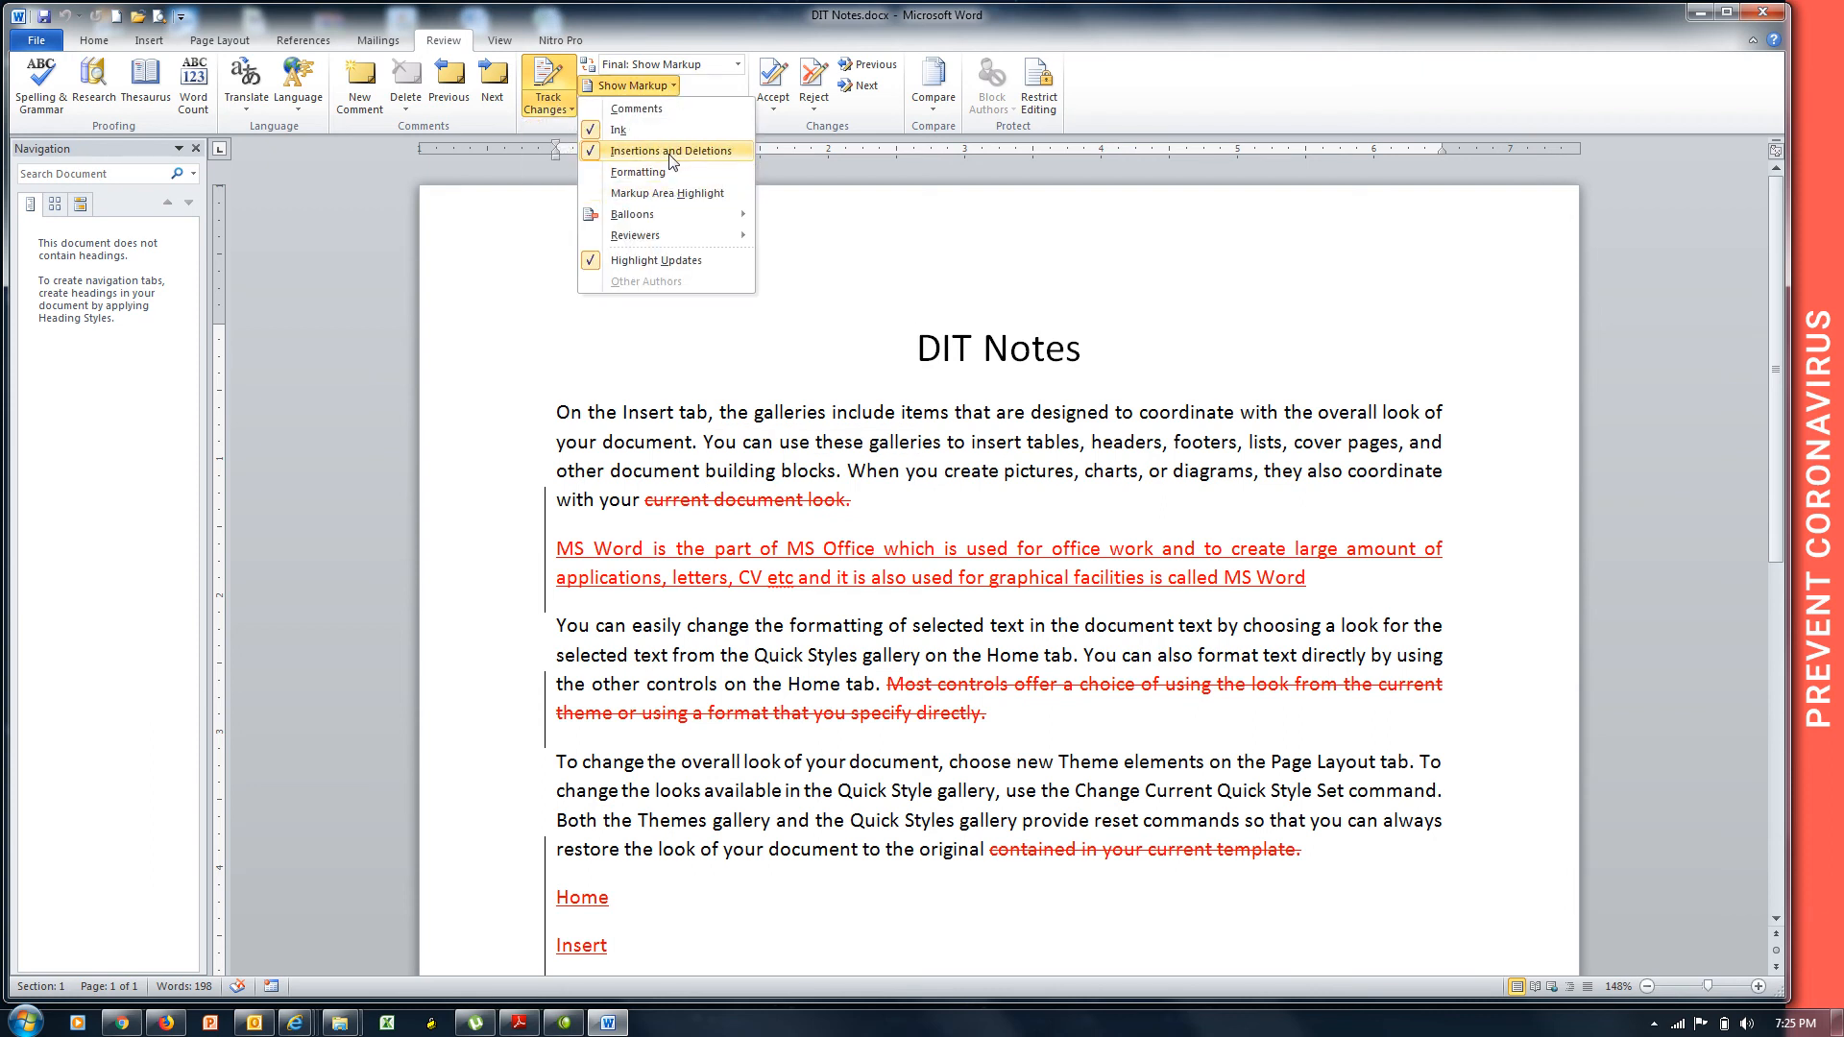
{"action": "left_click", "coordinate": [672, 152]}
{"action": "left_click", "coordinate": [670, 87]}
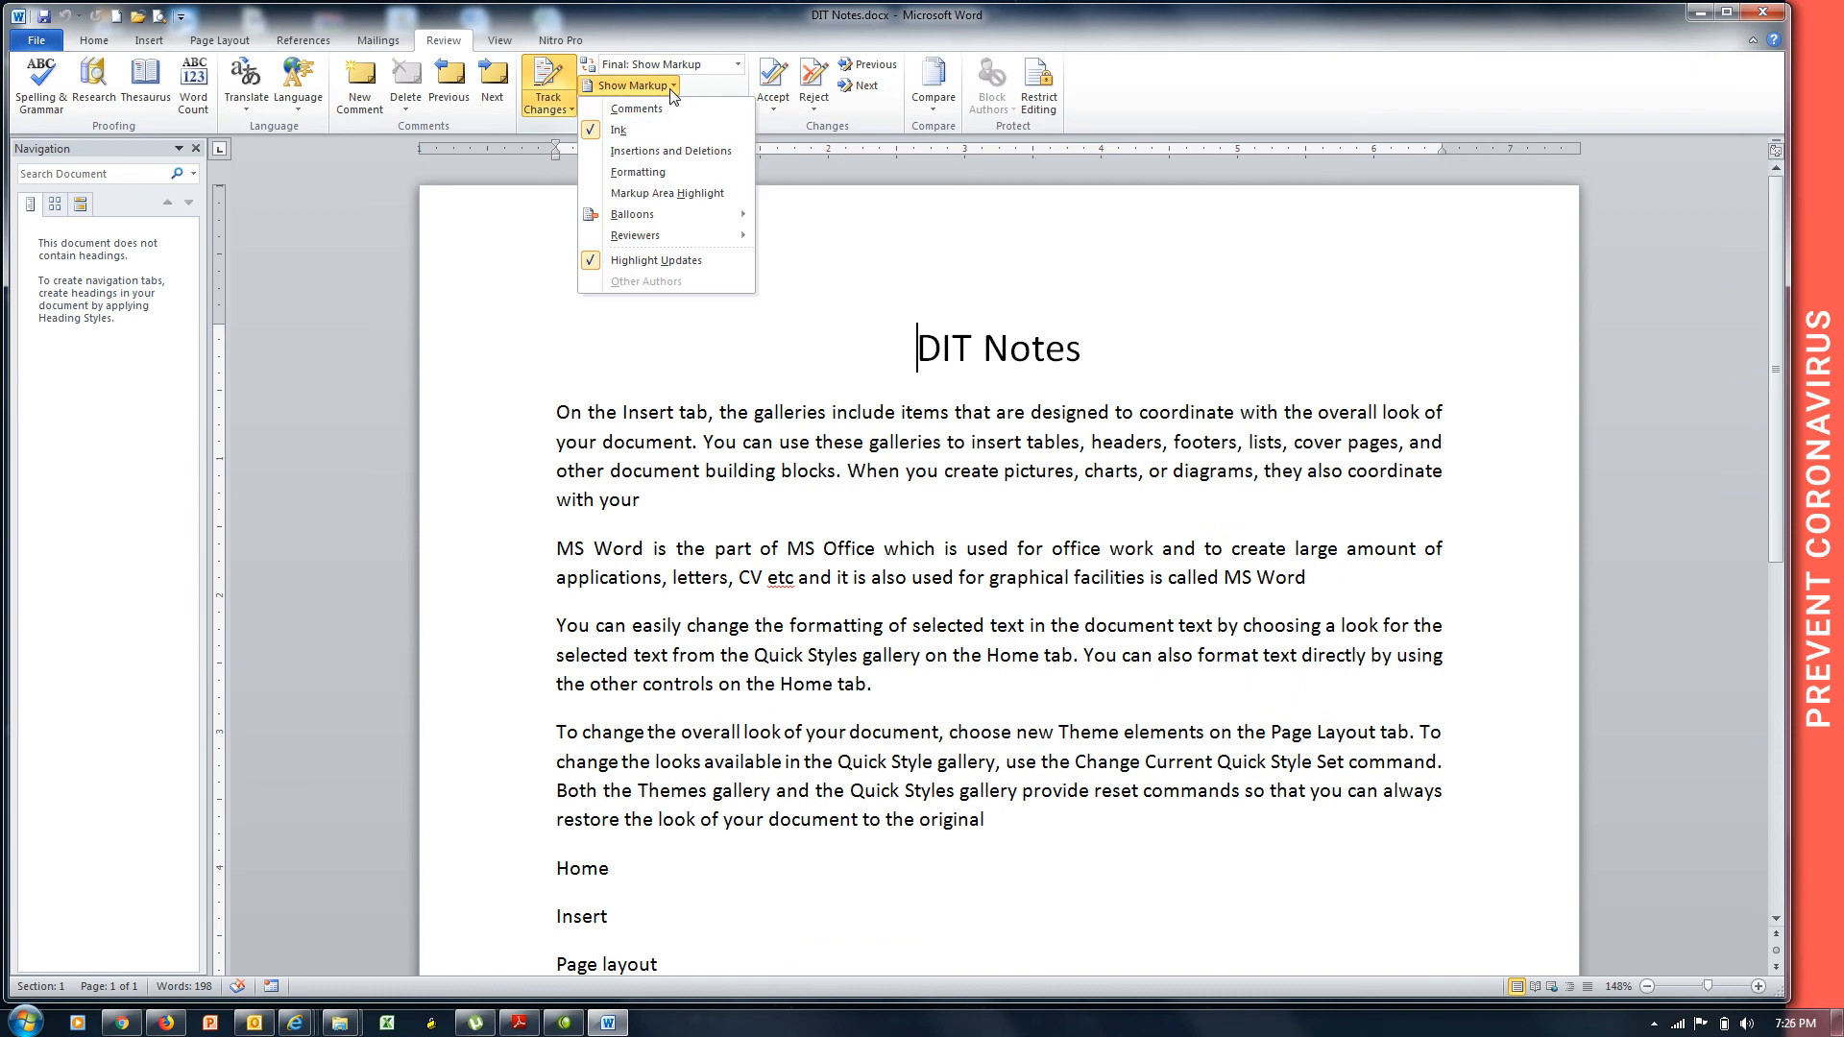
{"action": "left_click", "coordinate": [652, 171]}
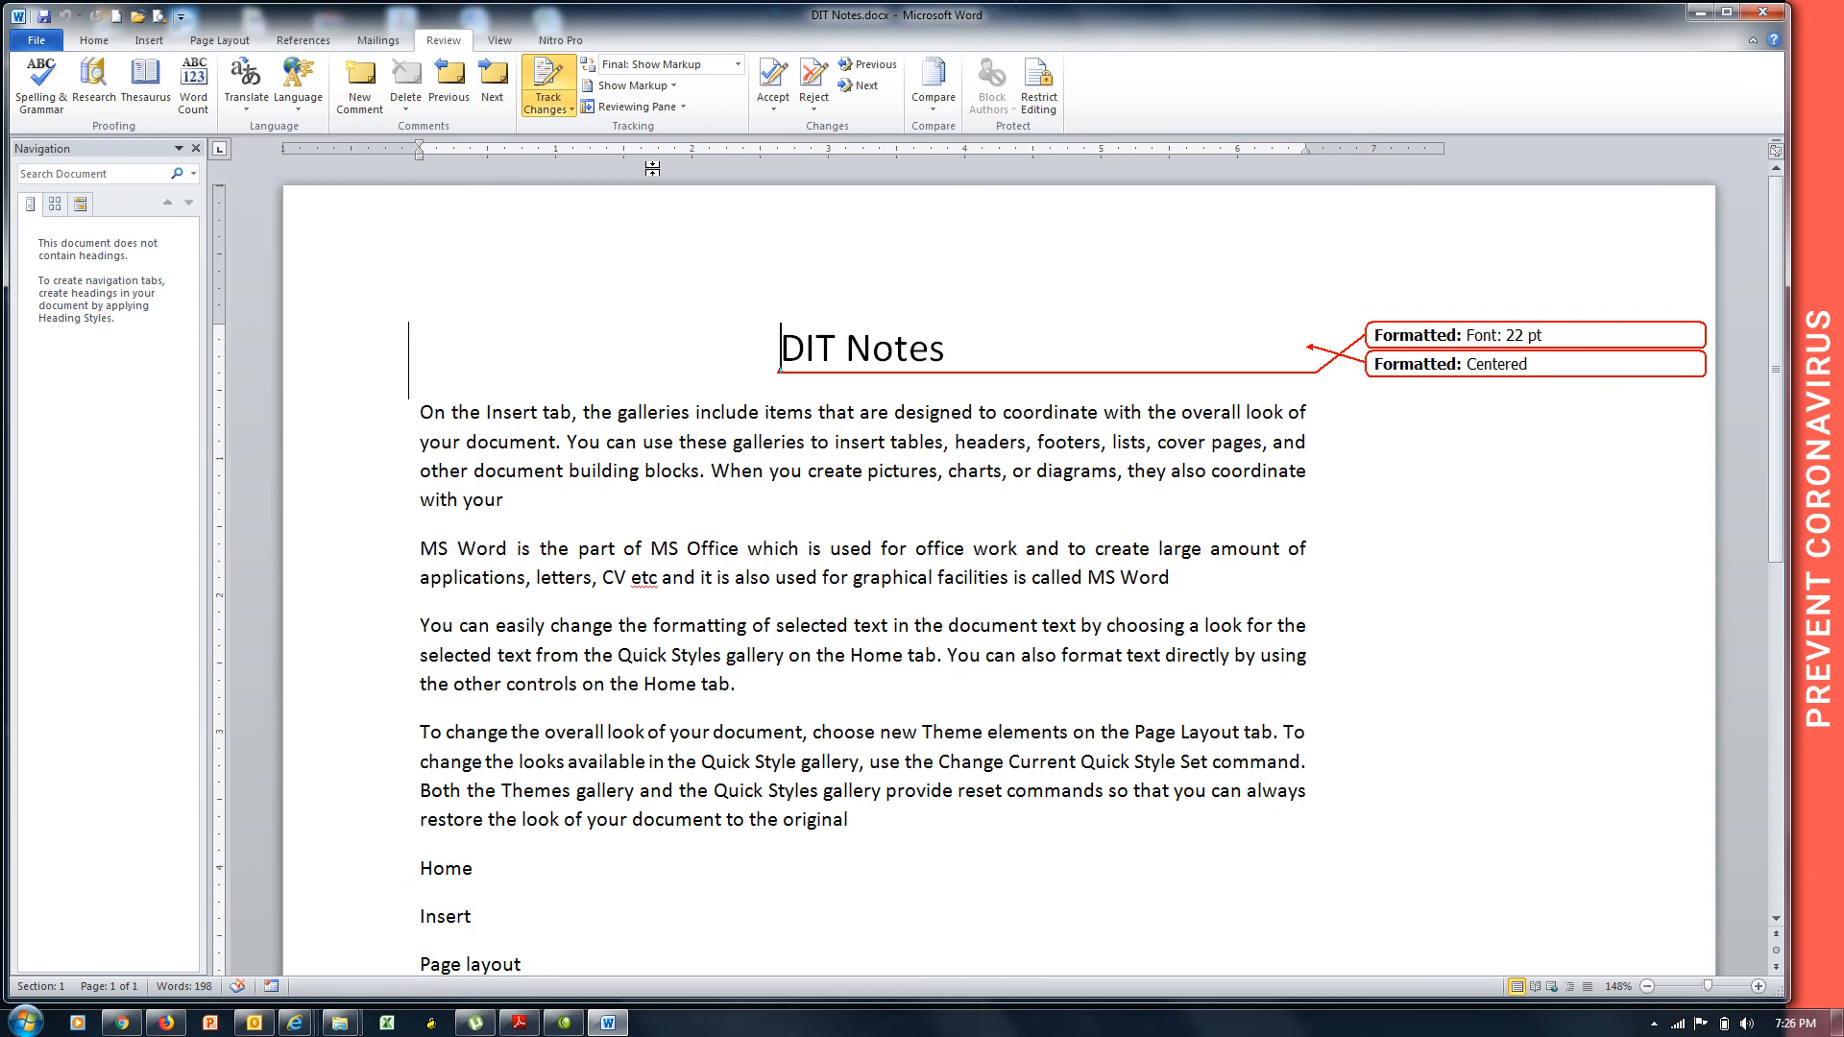
Bold the word 'original' in the 'To change the overall look' paragraph as a tracked change.
{"action": "double_click", "coordinate": [821, 824]}
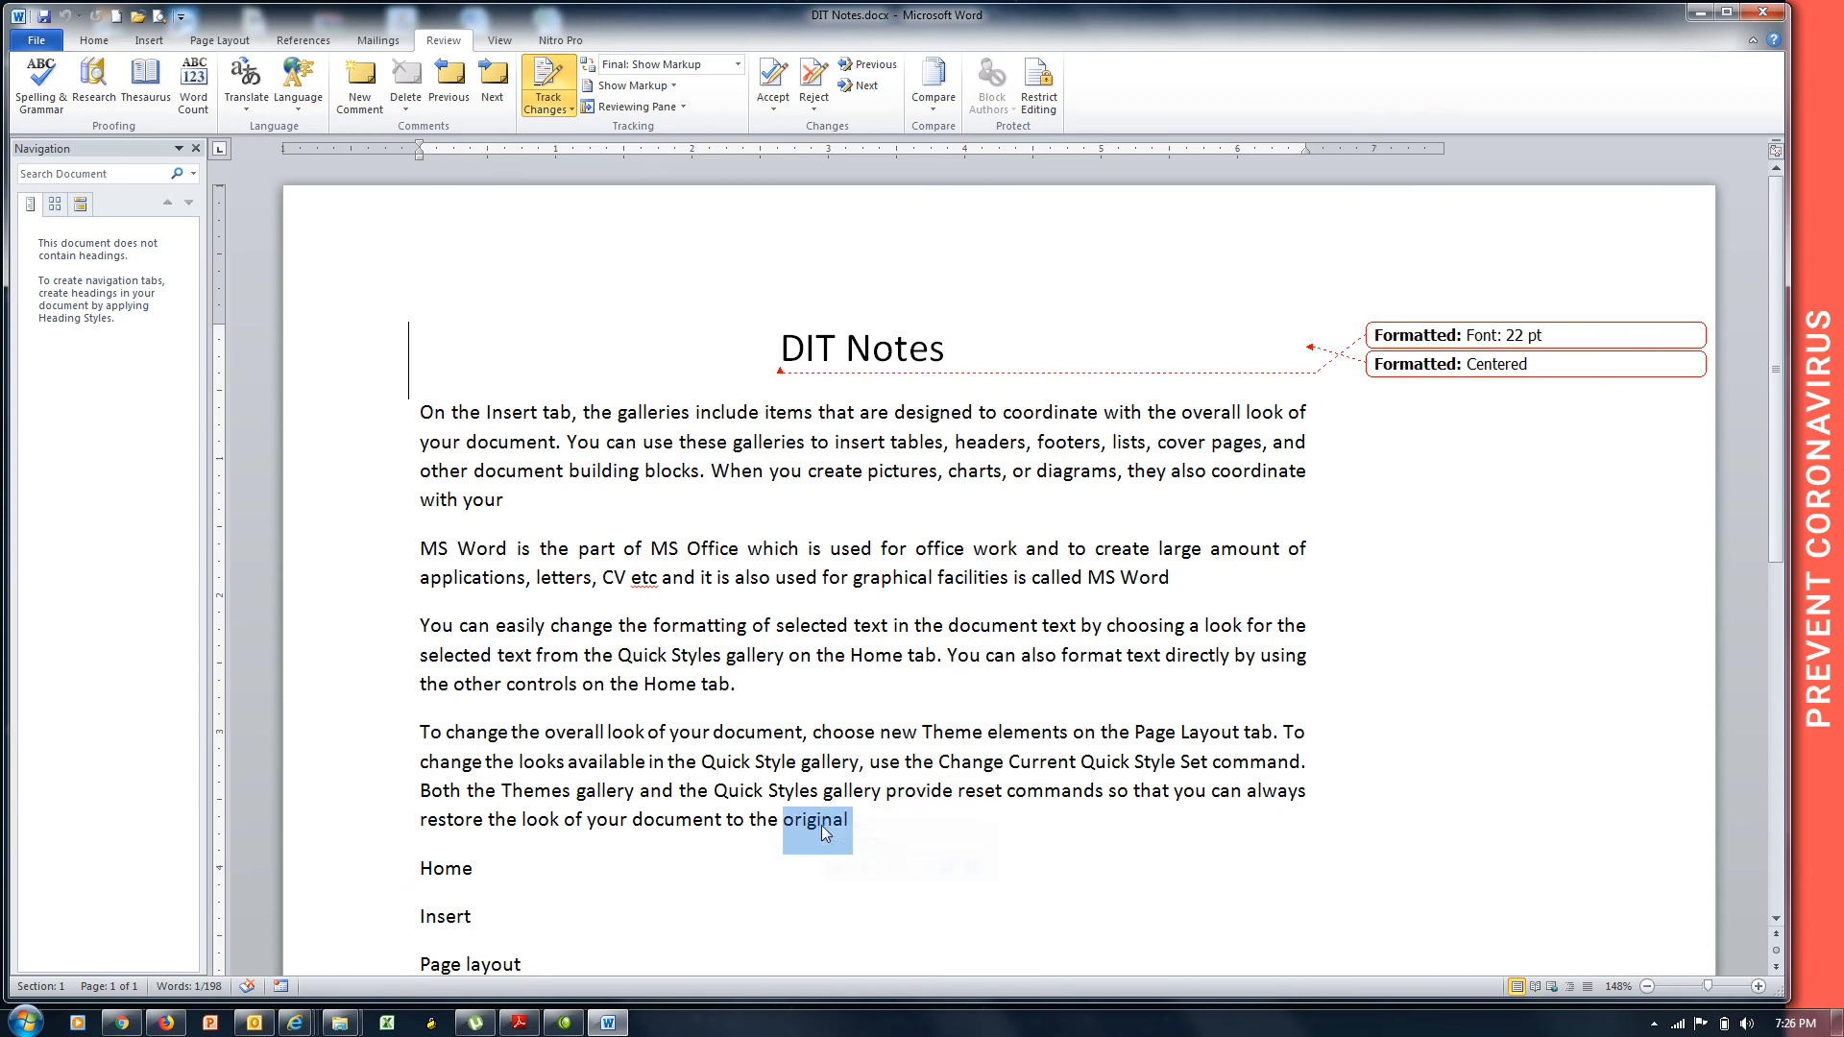
{"action": "key", "text": "ctrl+b"}
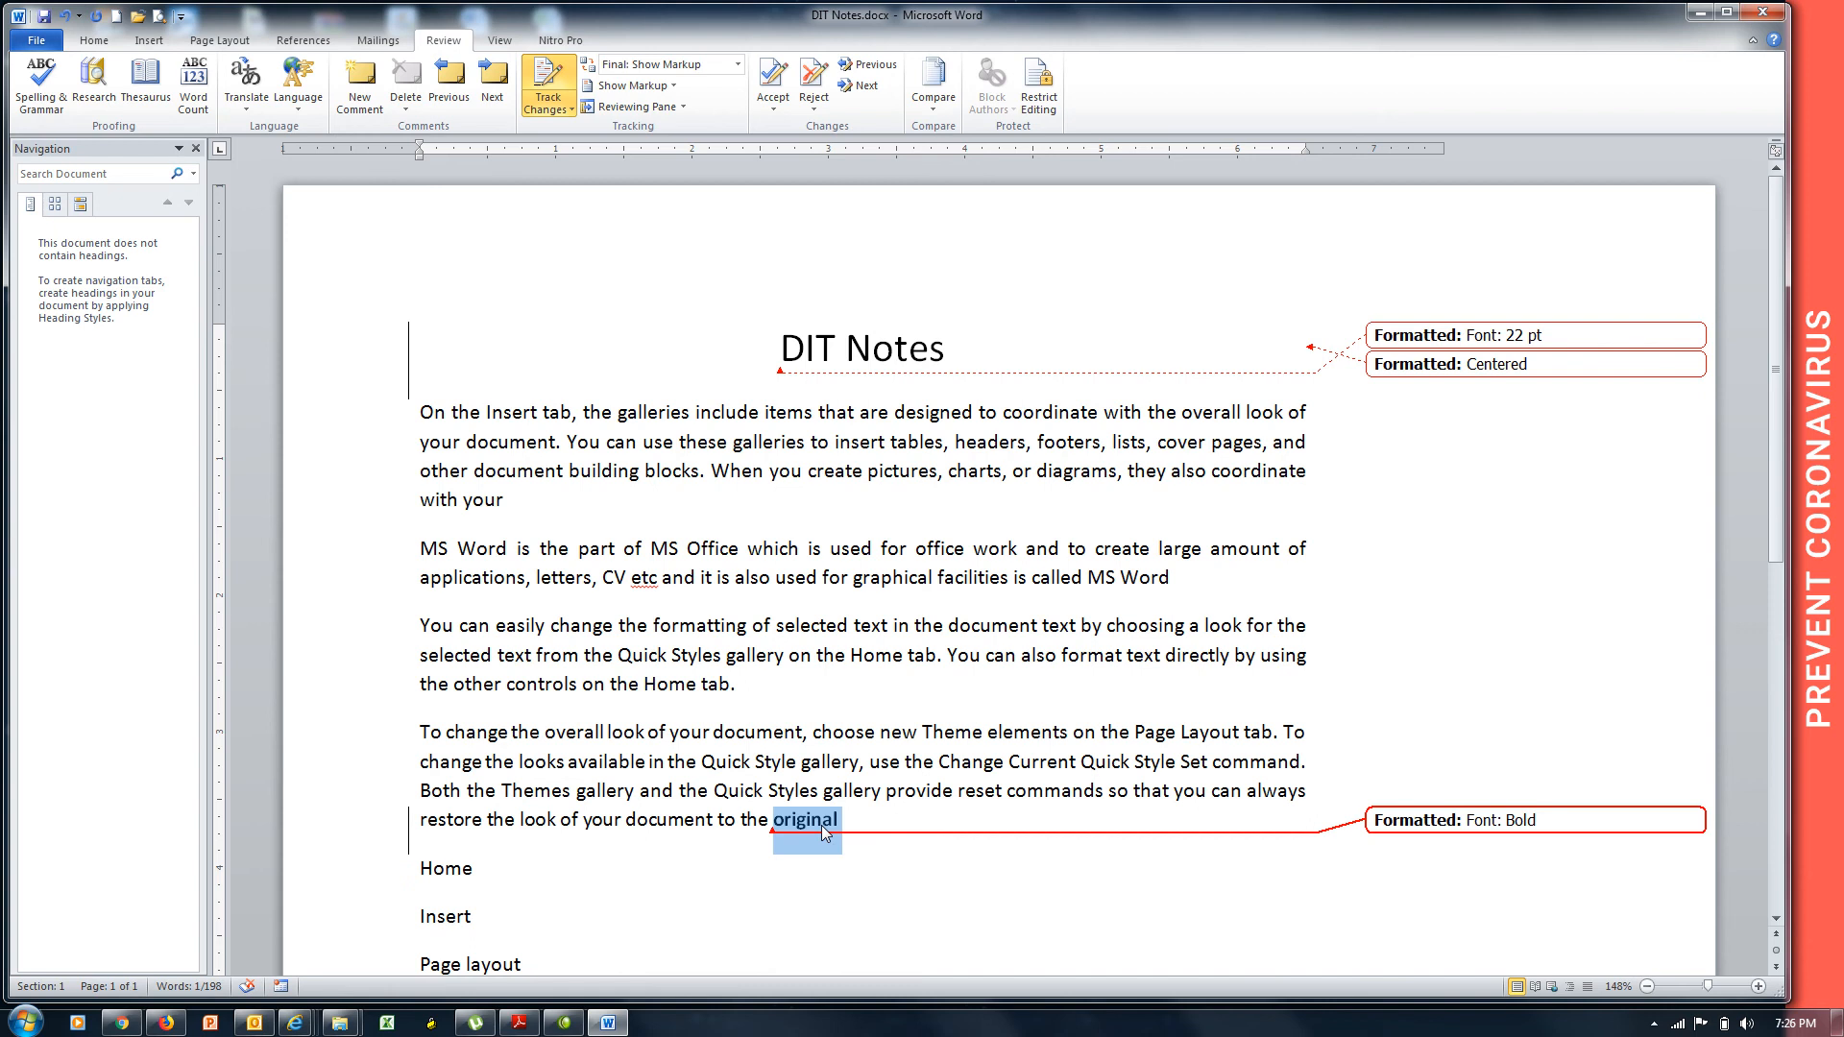
Turn Comments and Insertions and Deletions back on in Show Markup.
{"action": "left_click", "coordinate": [673, 87]}
{"action": "left_click", "coordinate": [637, 108]}
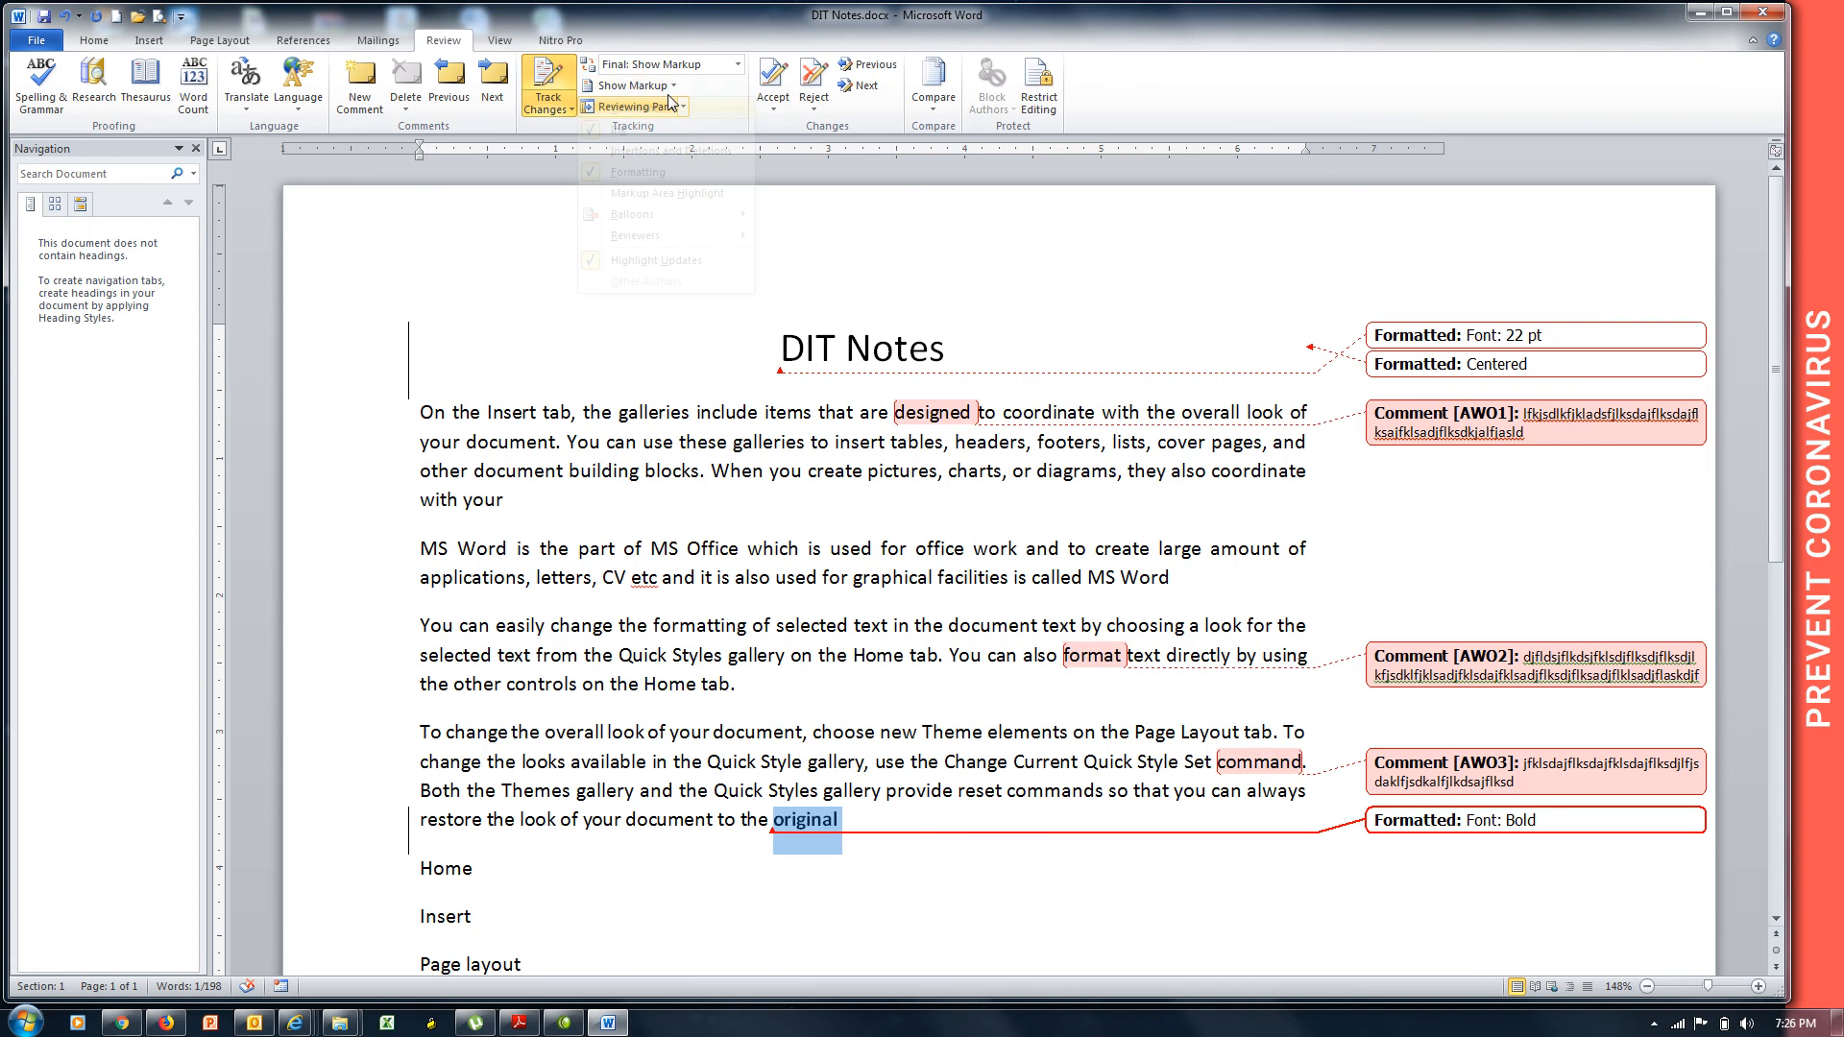
{"action": "left_click", "coordinate": [667, 86]}
{"action": "left_click", "coordinate": [662, 160]}
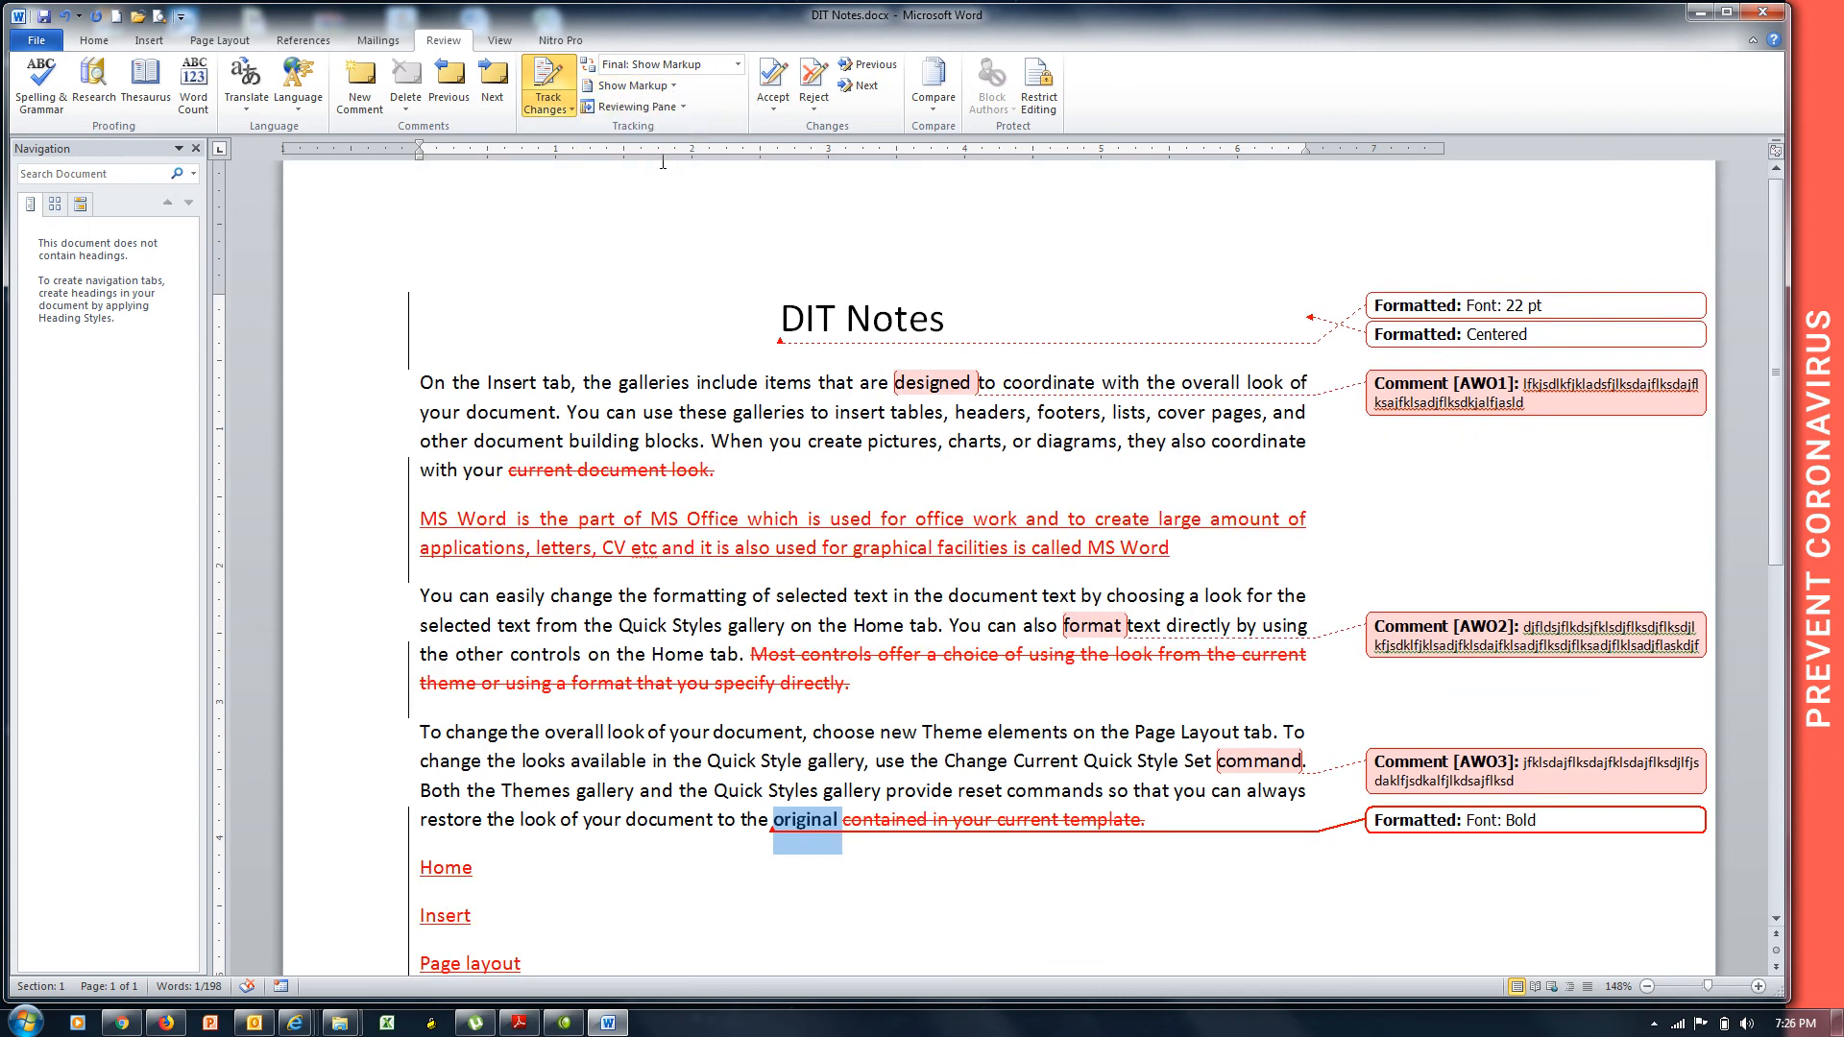
{"action": "left_click", "coordinate": [671, 90]}
{"action": "mouse_move", "coordinate": [663, 227]}
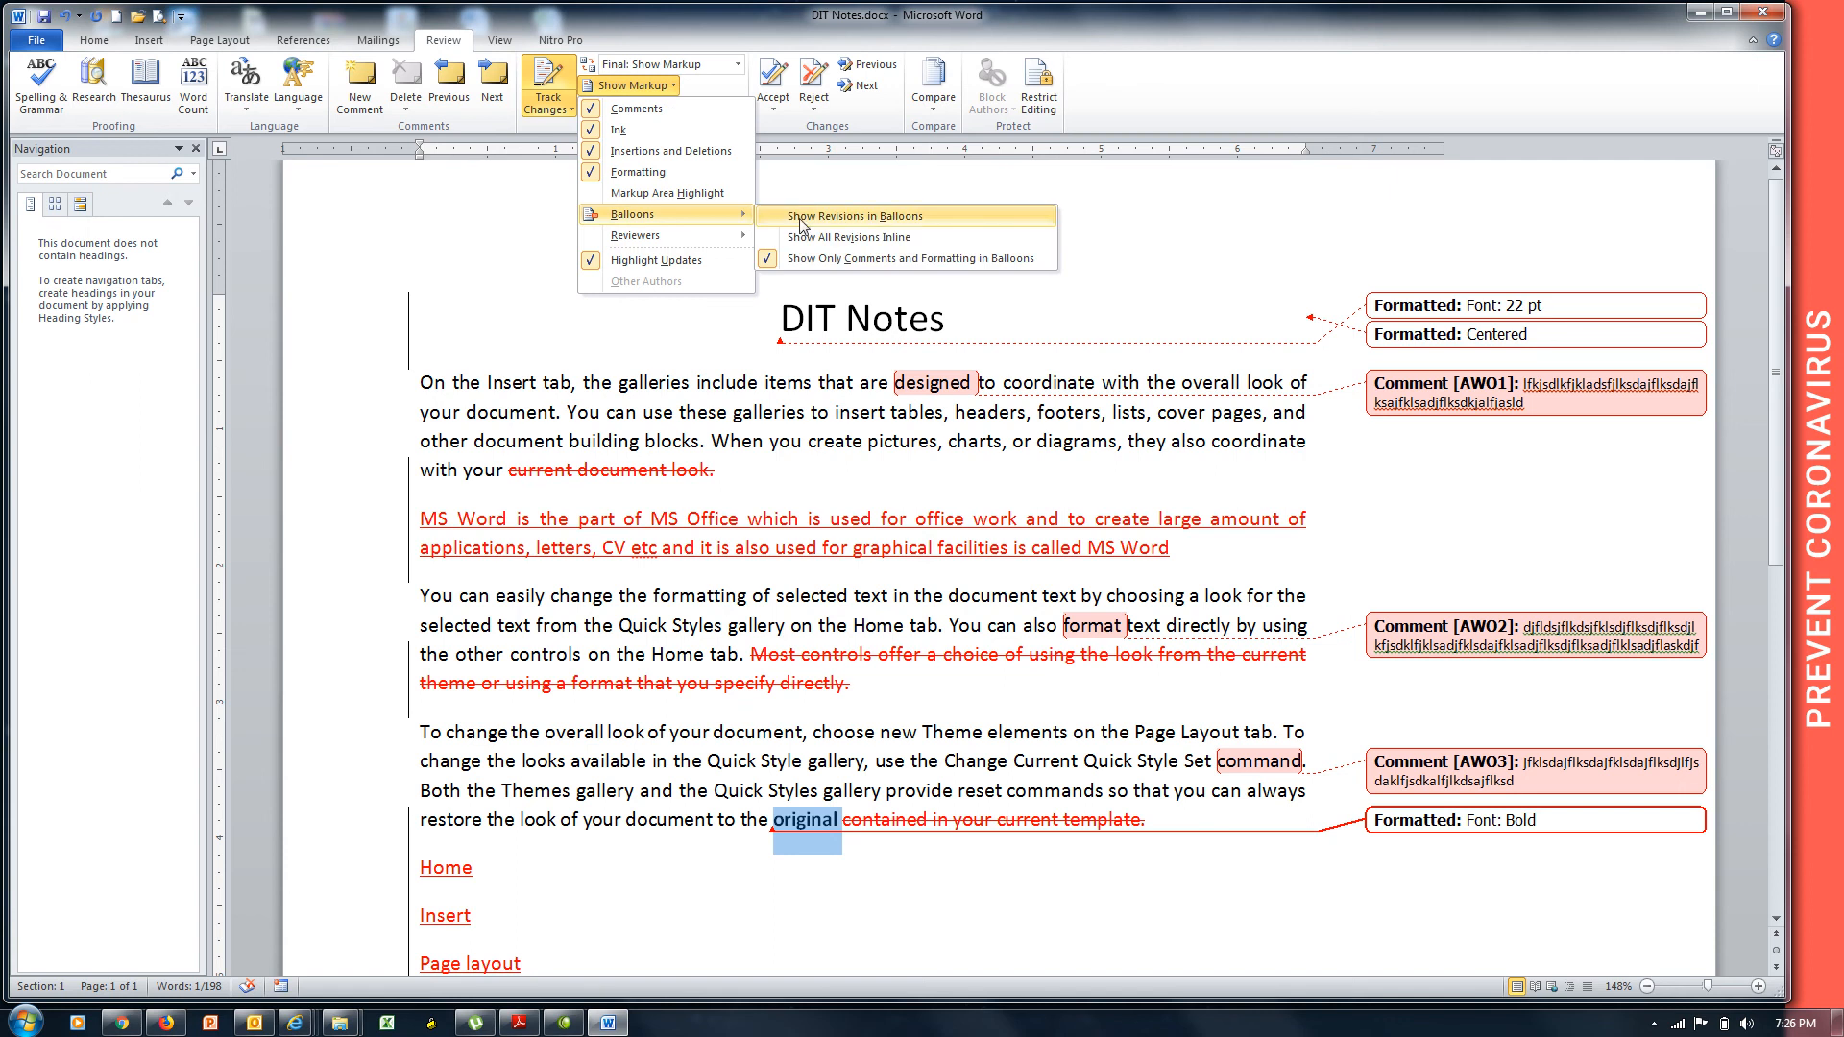
Set Balloons to Show All Revisions Inline, so comments appear as AW01–AW03 markers in the text.
{"action": "left_click", "coordinate": [948, 228]}
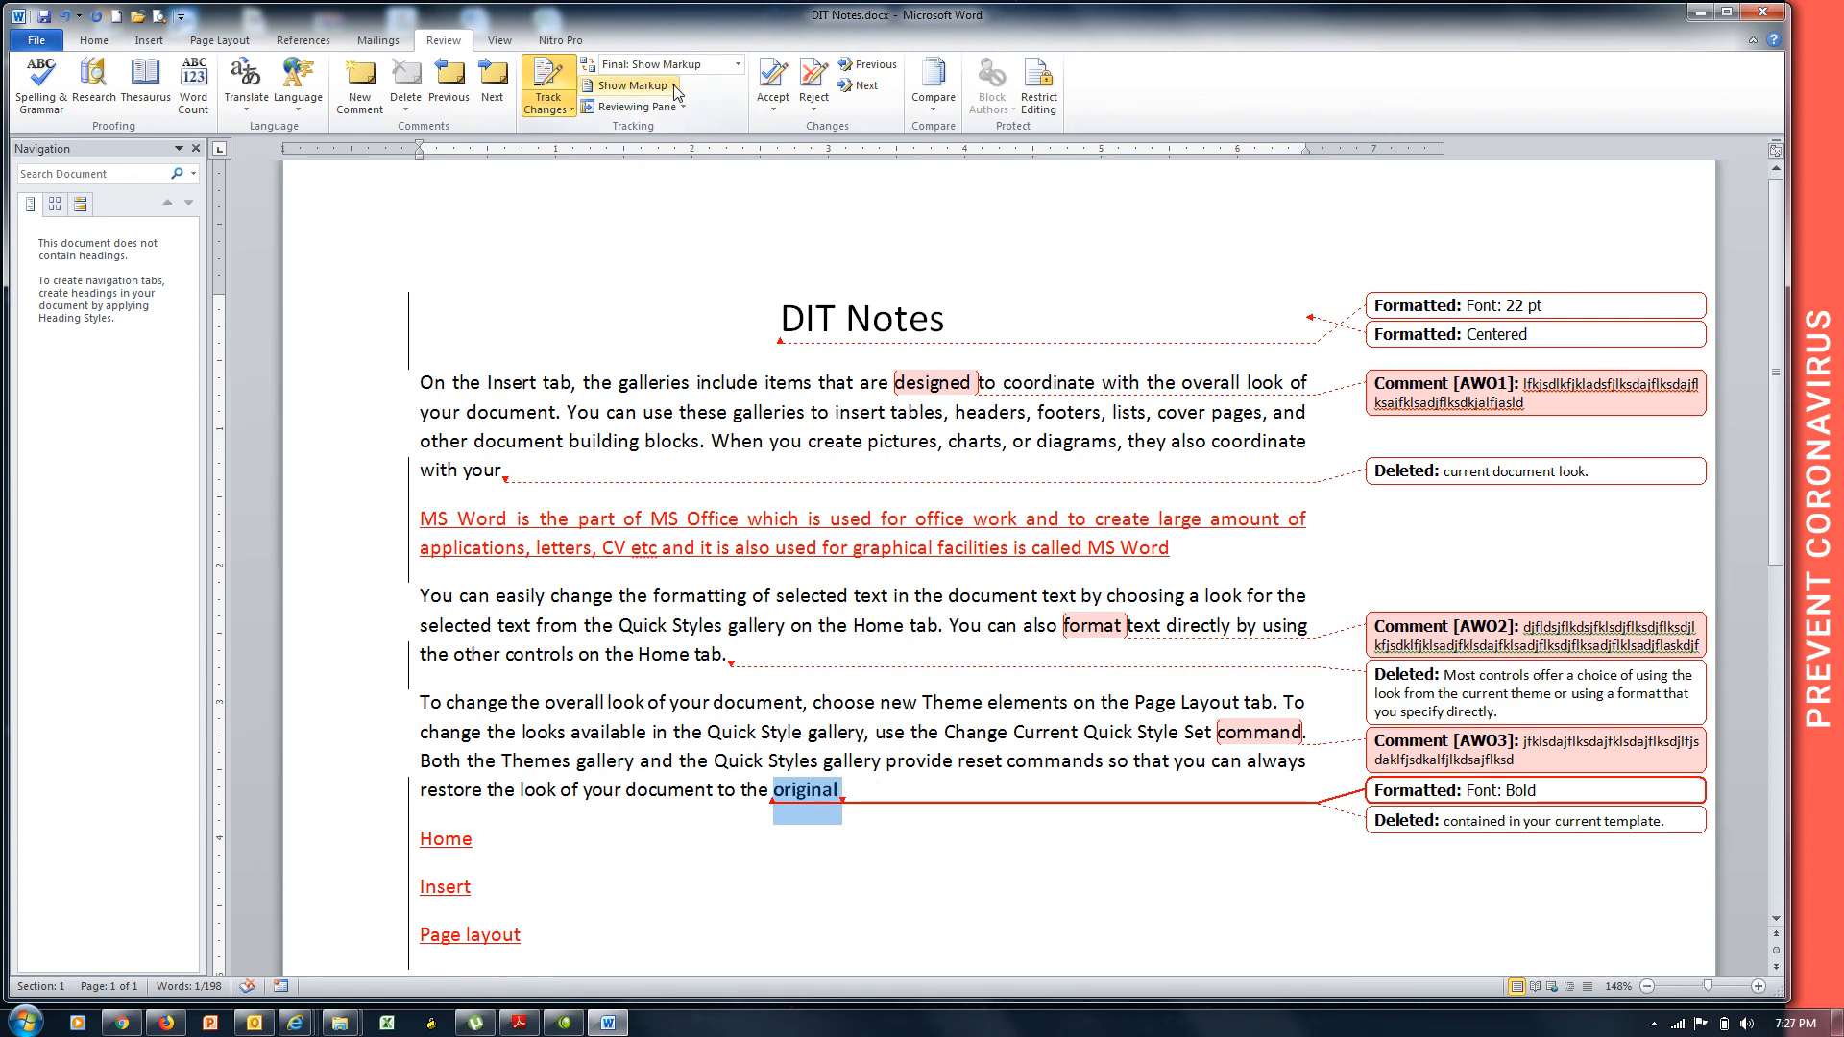
{"action": "left_click", "coordinate": [634, 86]}
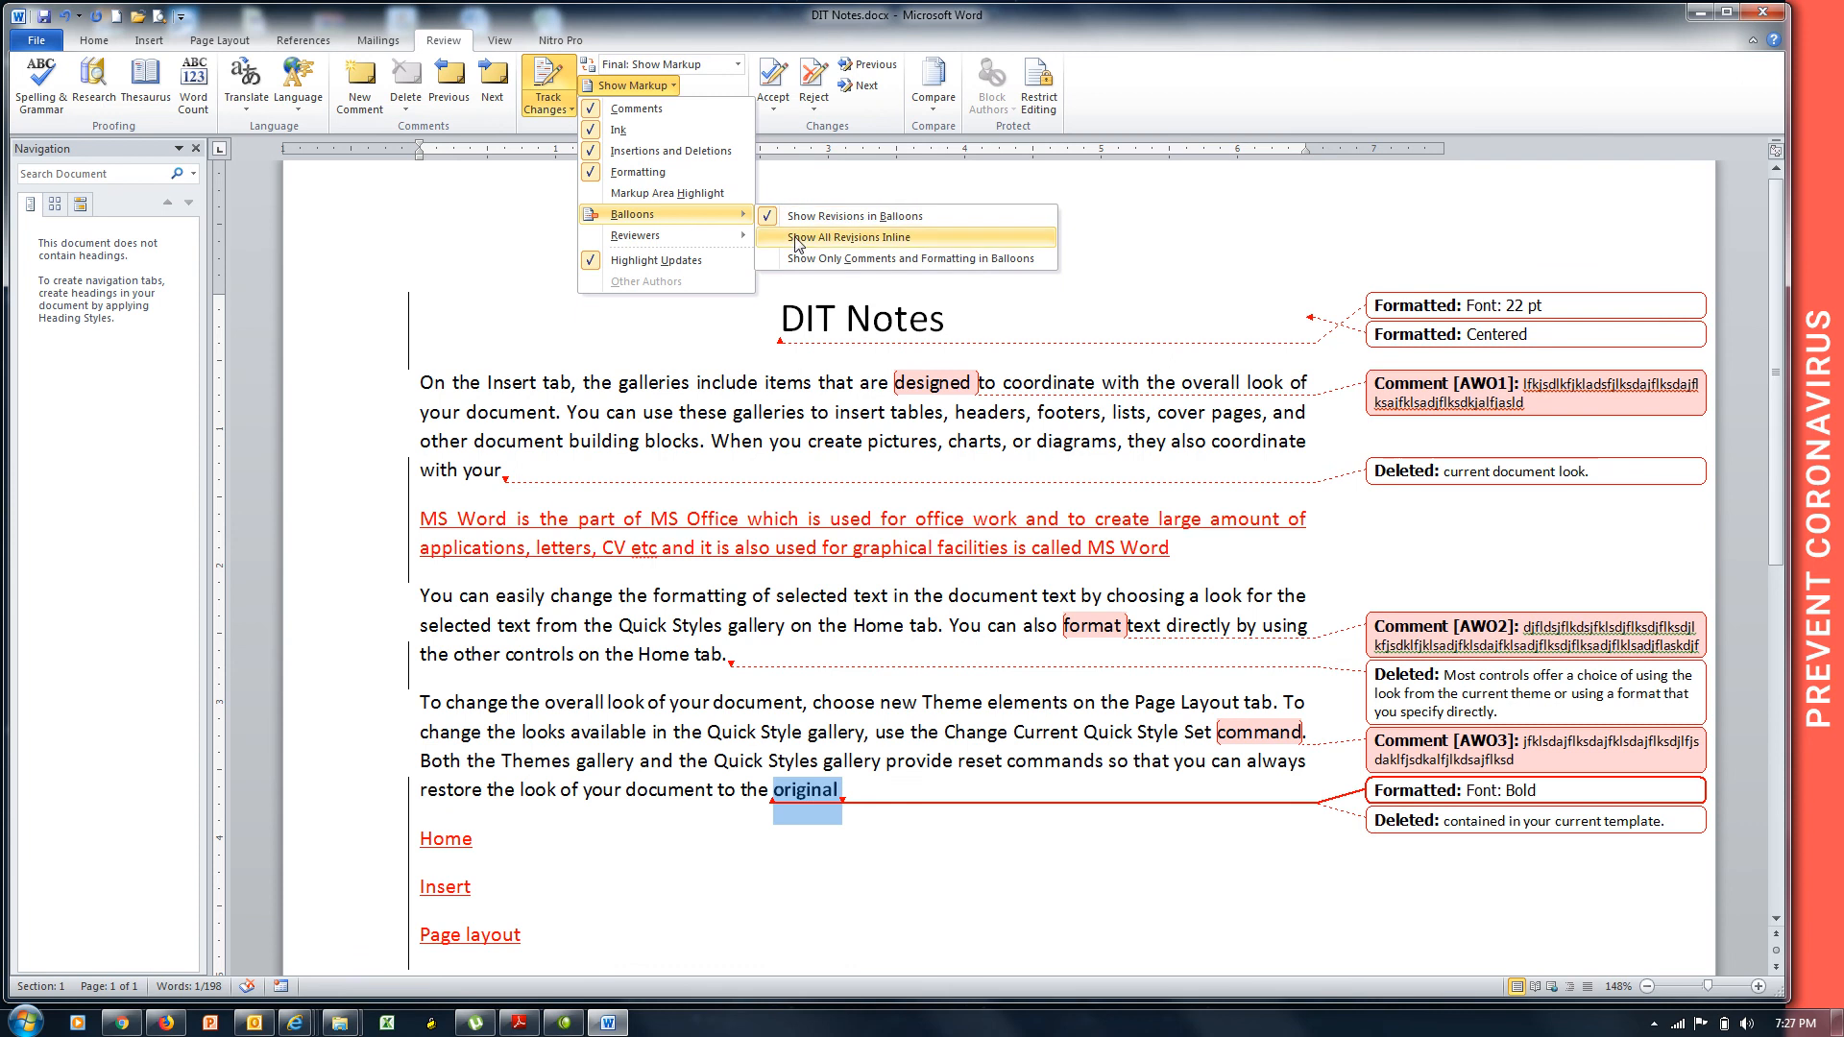
{"action": "left_click", "coordinate": [797, 240]}
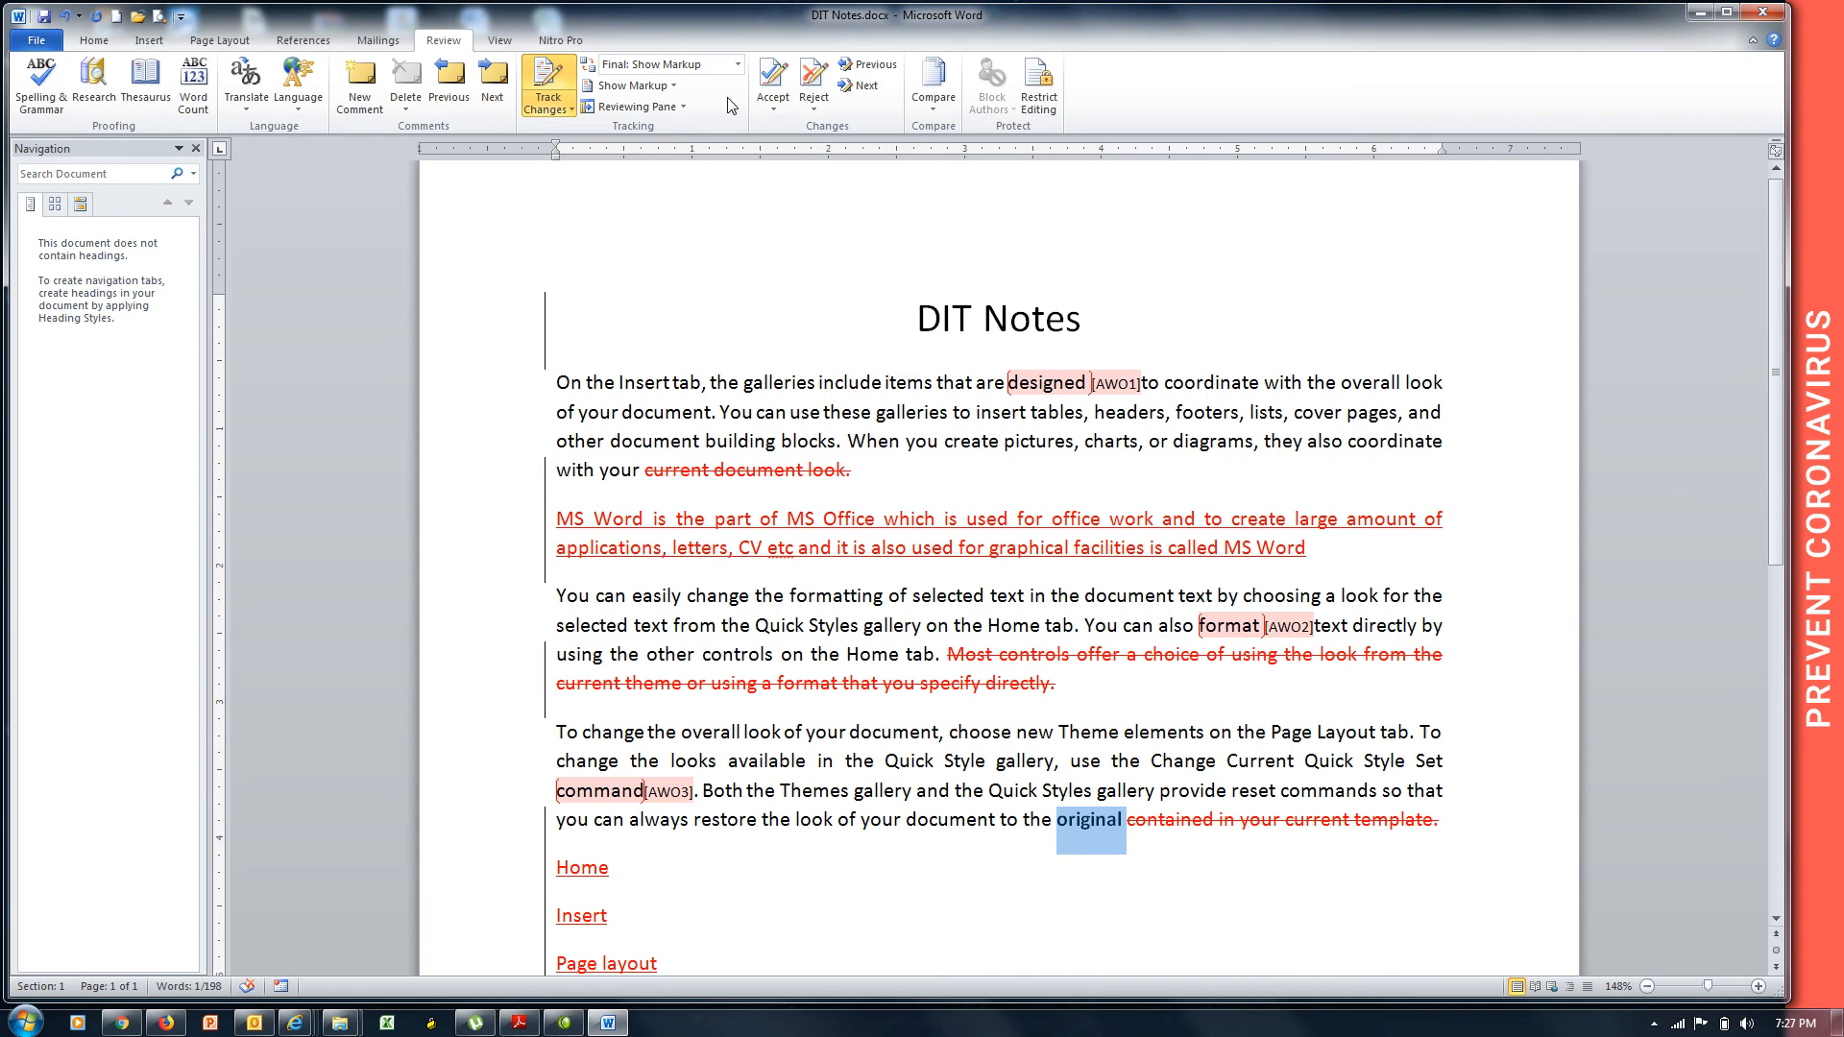
{"action": "left_click", "coordinate": [681, 86]}
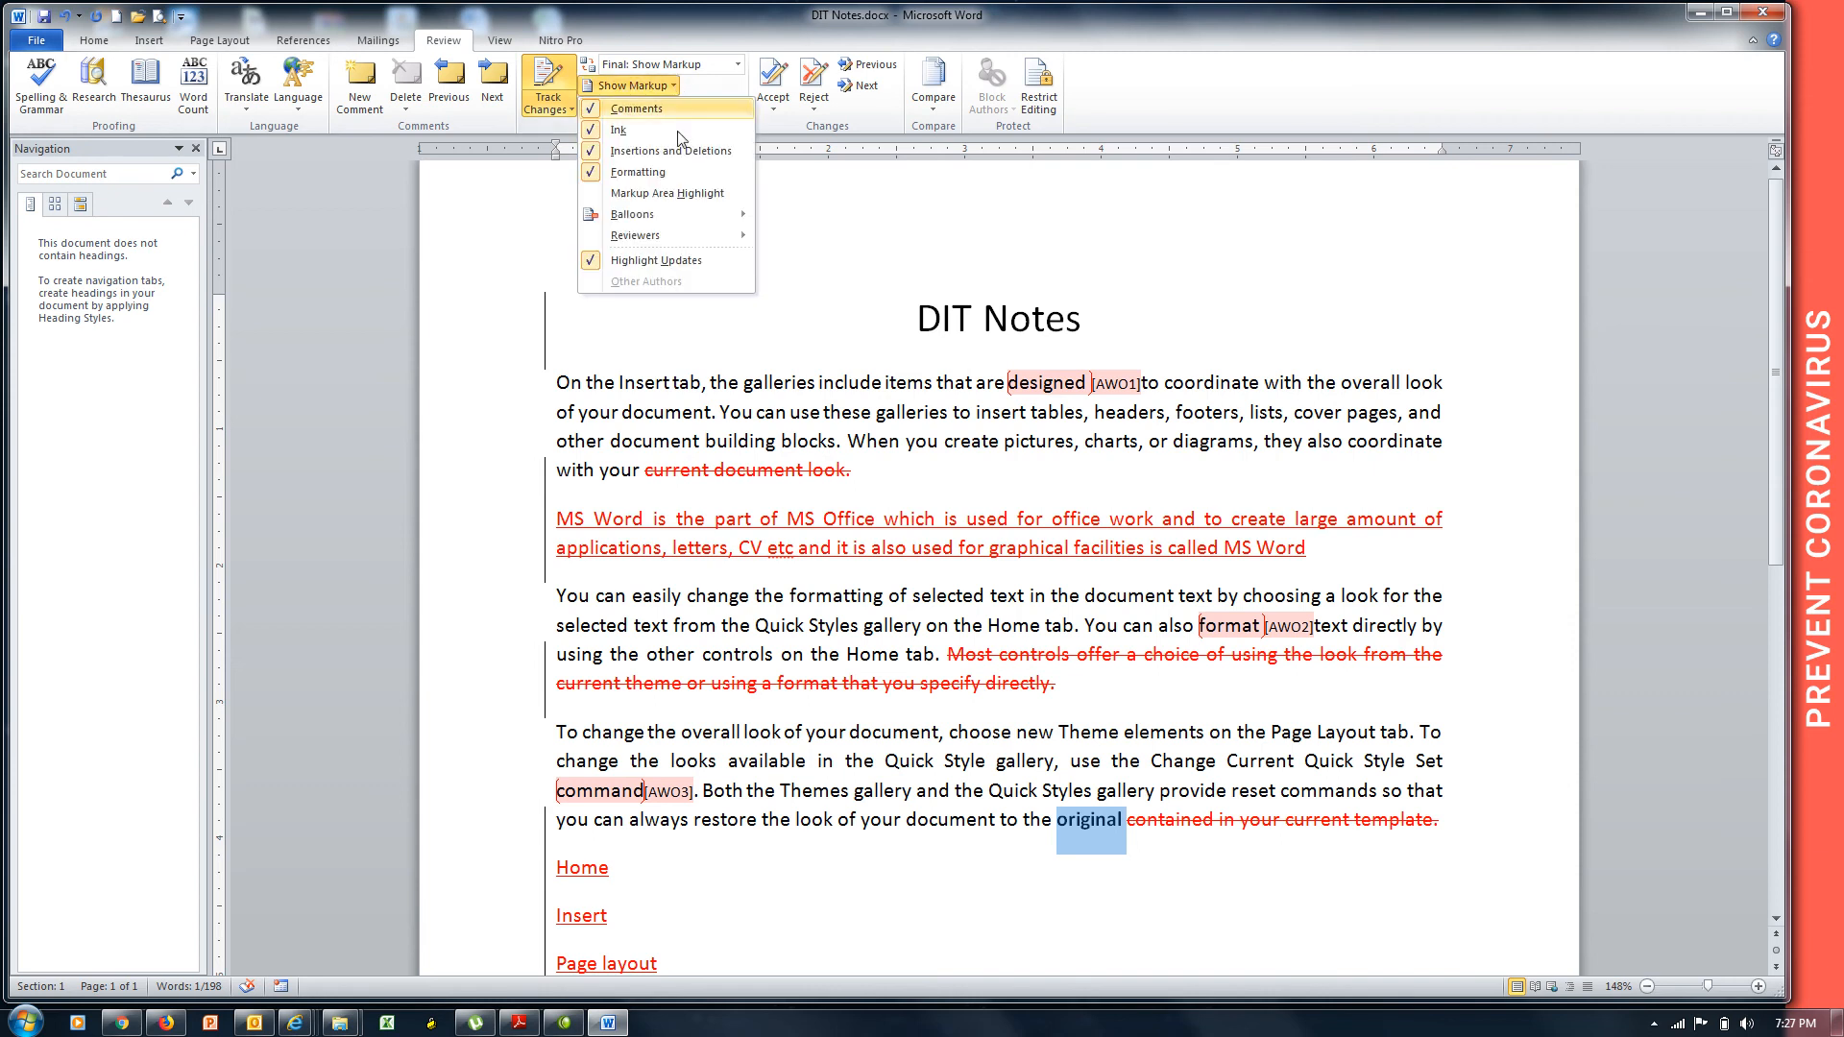
{"action": "mouse_move", "coordinate": [704, 211]}
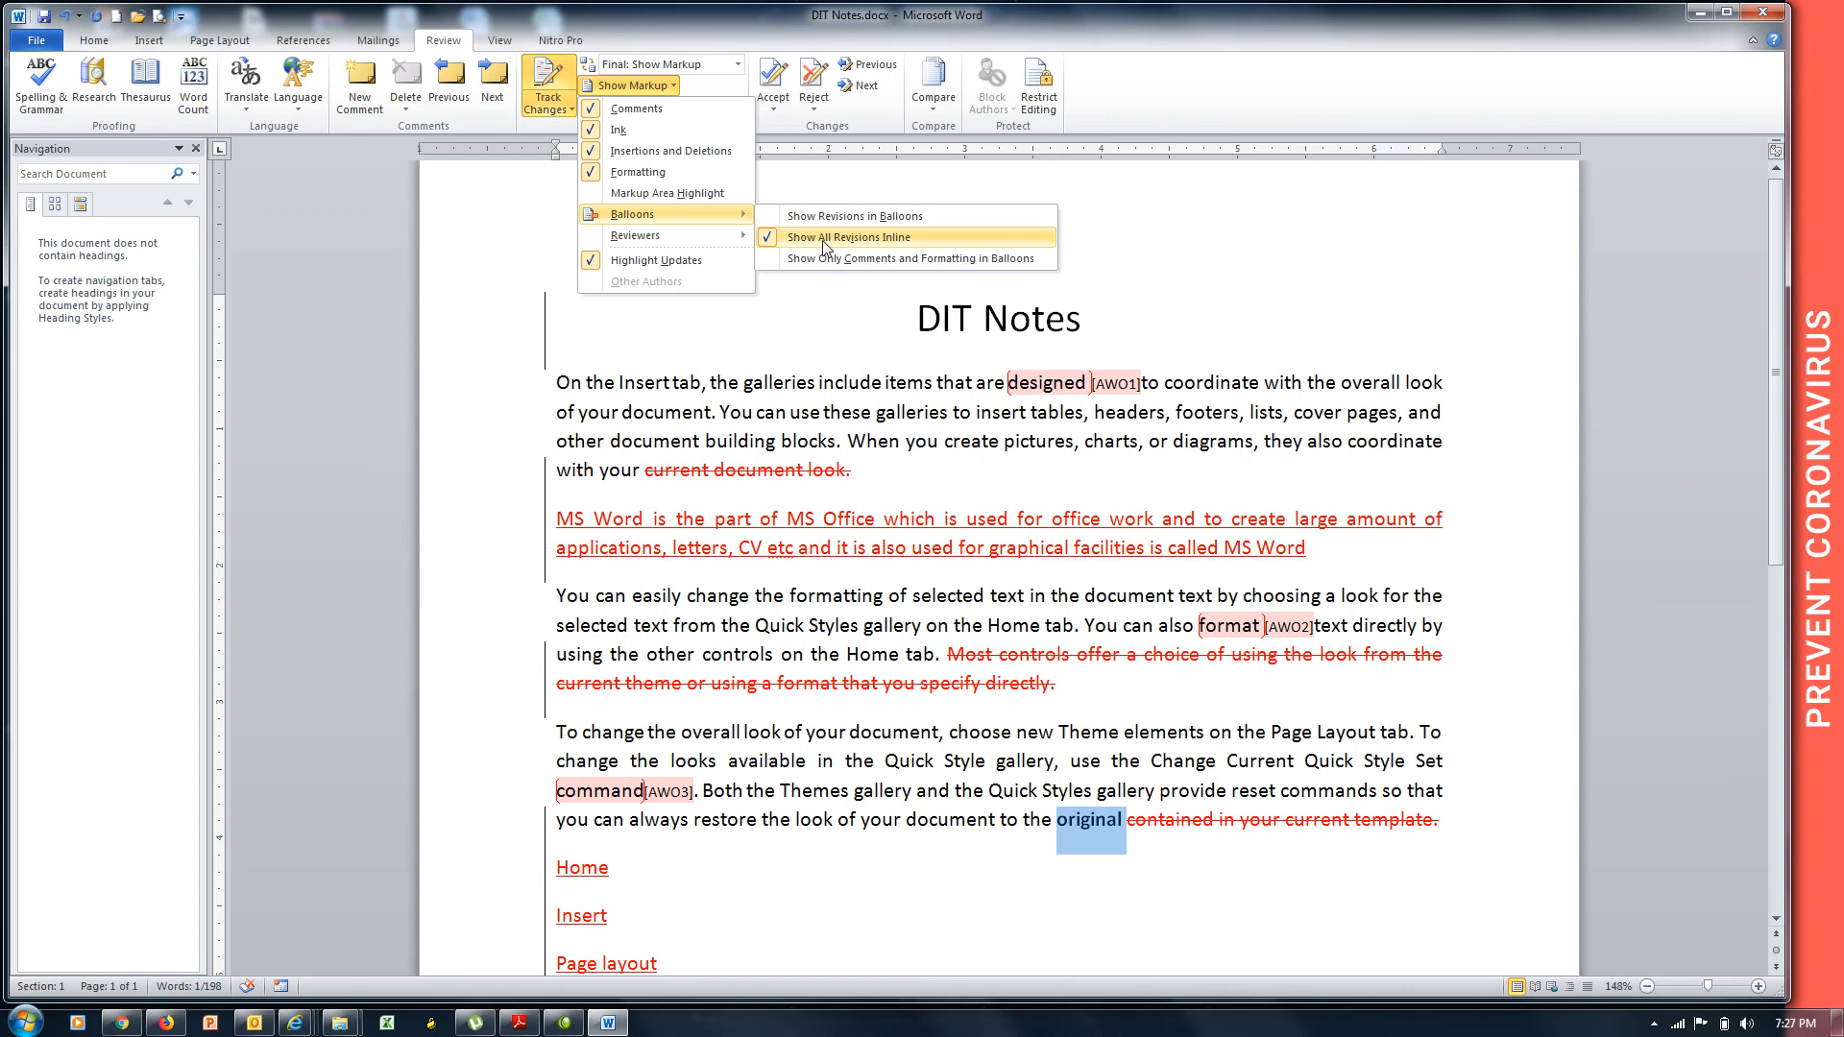
{"action": "left_click", "coordinate": [936, 246]}
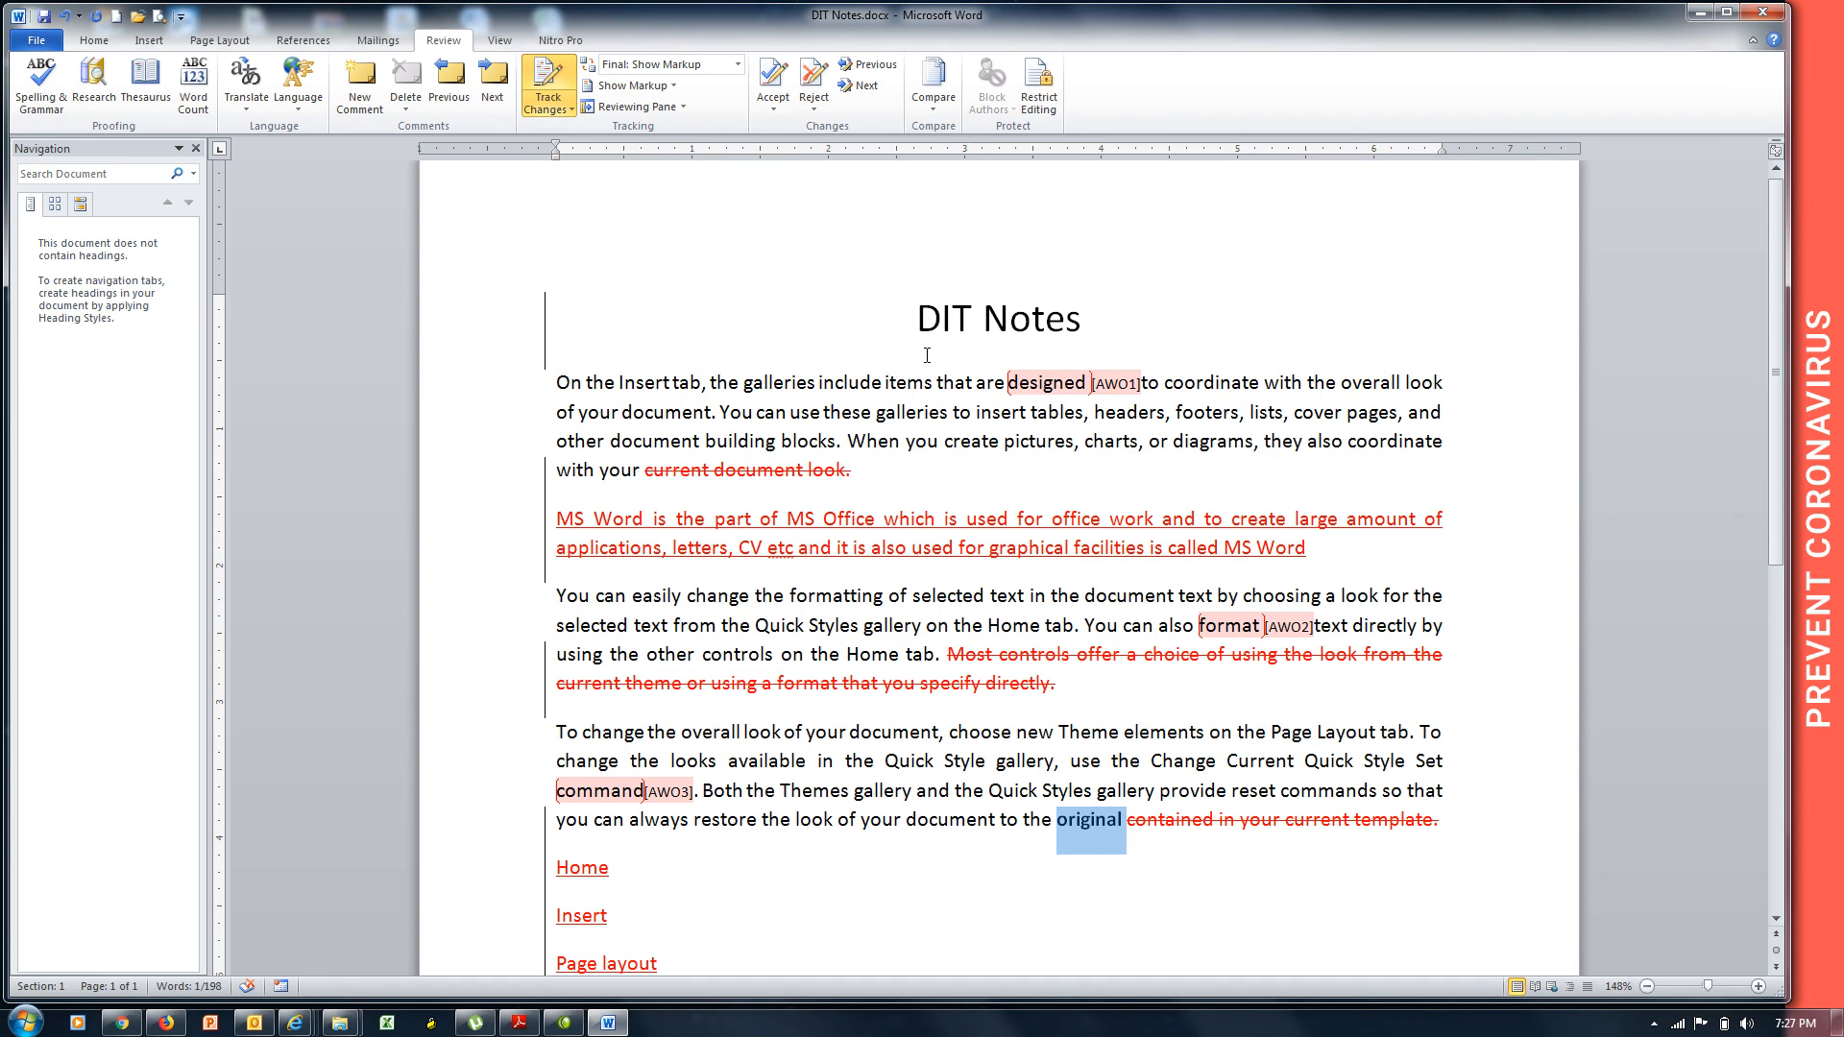
{"action": "mouse_move", "coordinate": [1031, 382]}
{"action": "mouse_move", "coordinate": [689, 471]}
{"action": "mouse_move", "coordinate": [1095, 831]}
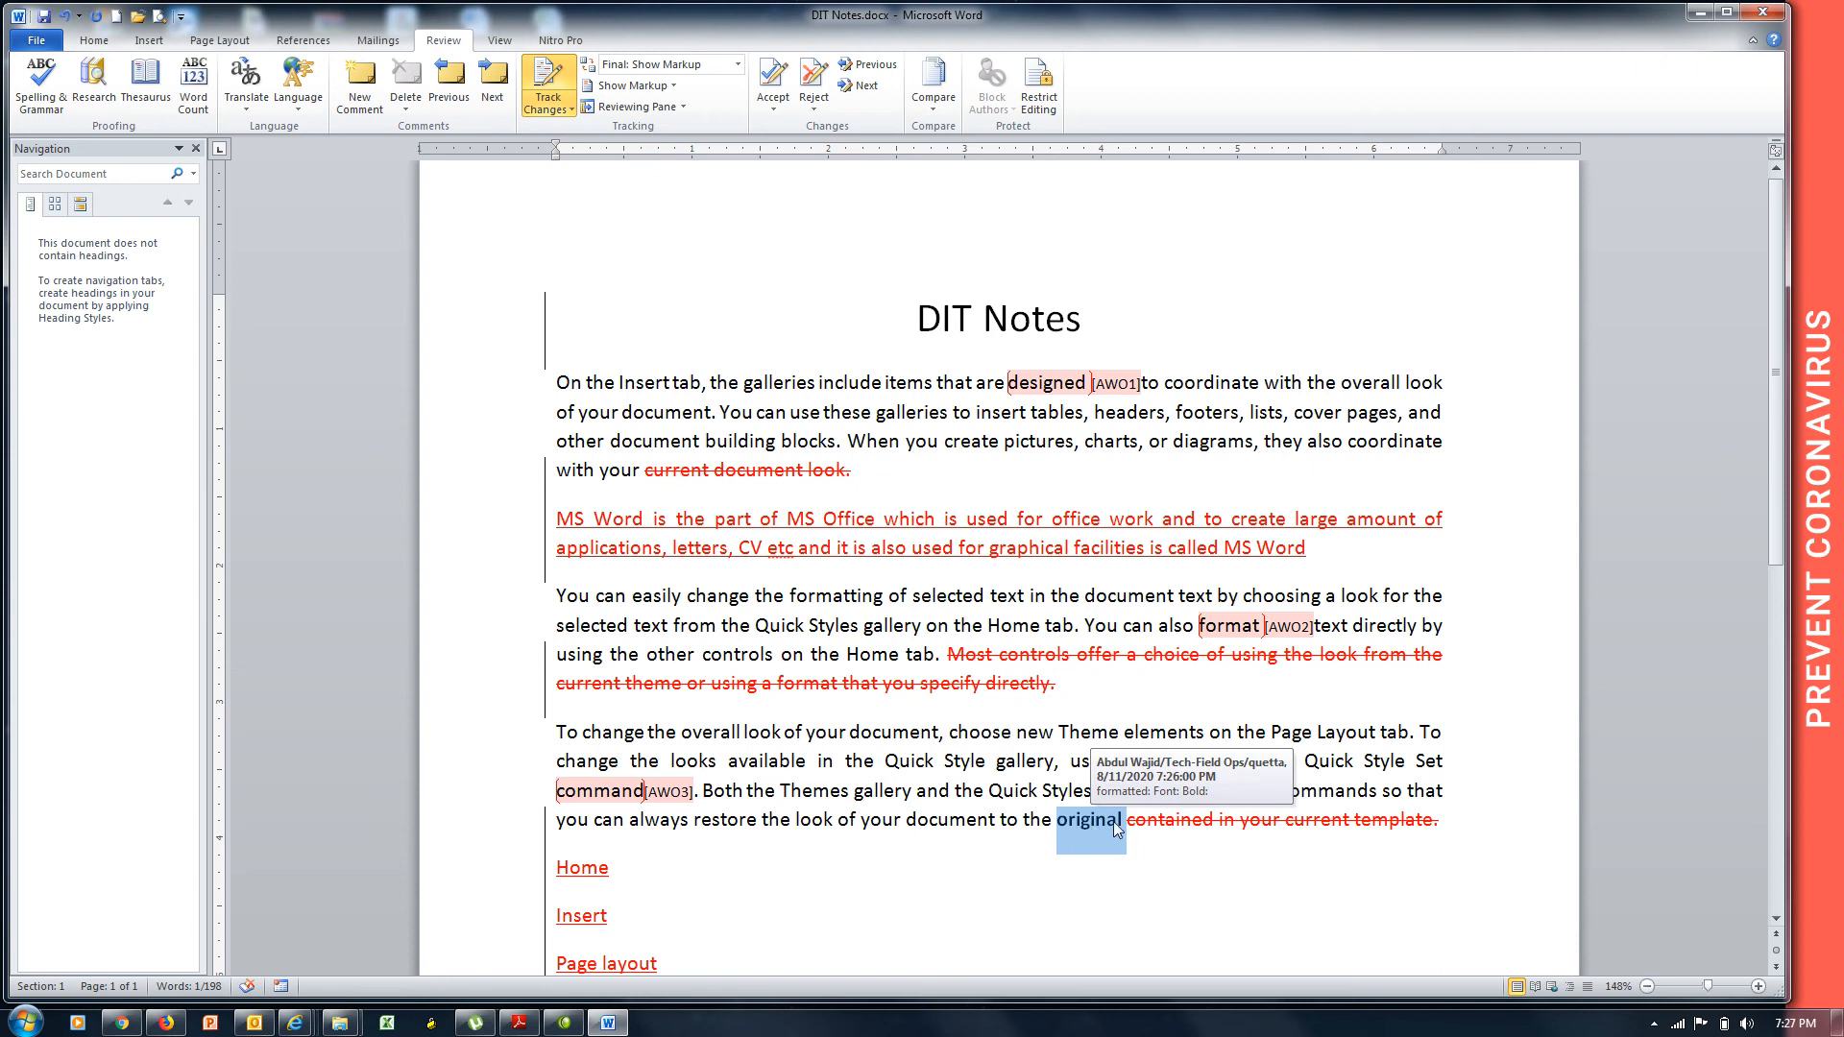
{"action": "mouse_move", "coordinate": [1164, 824]}
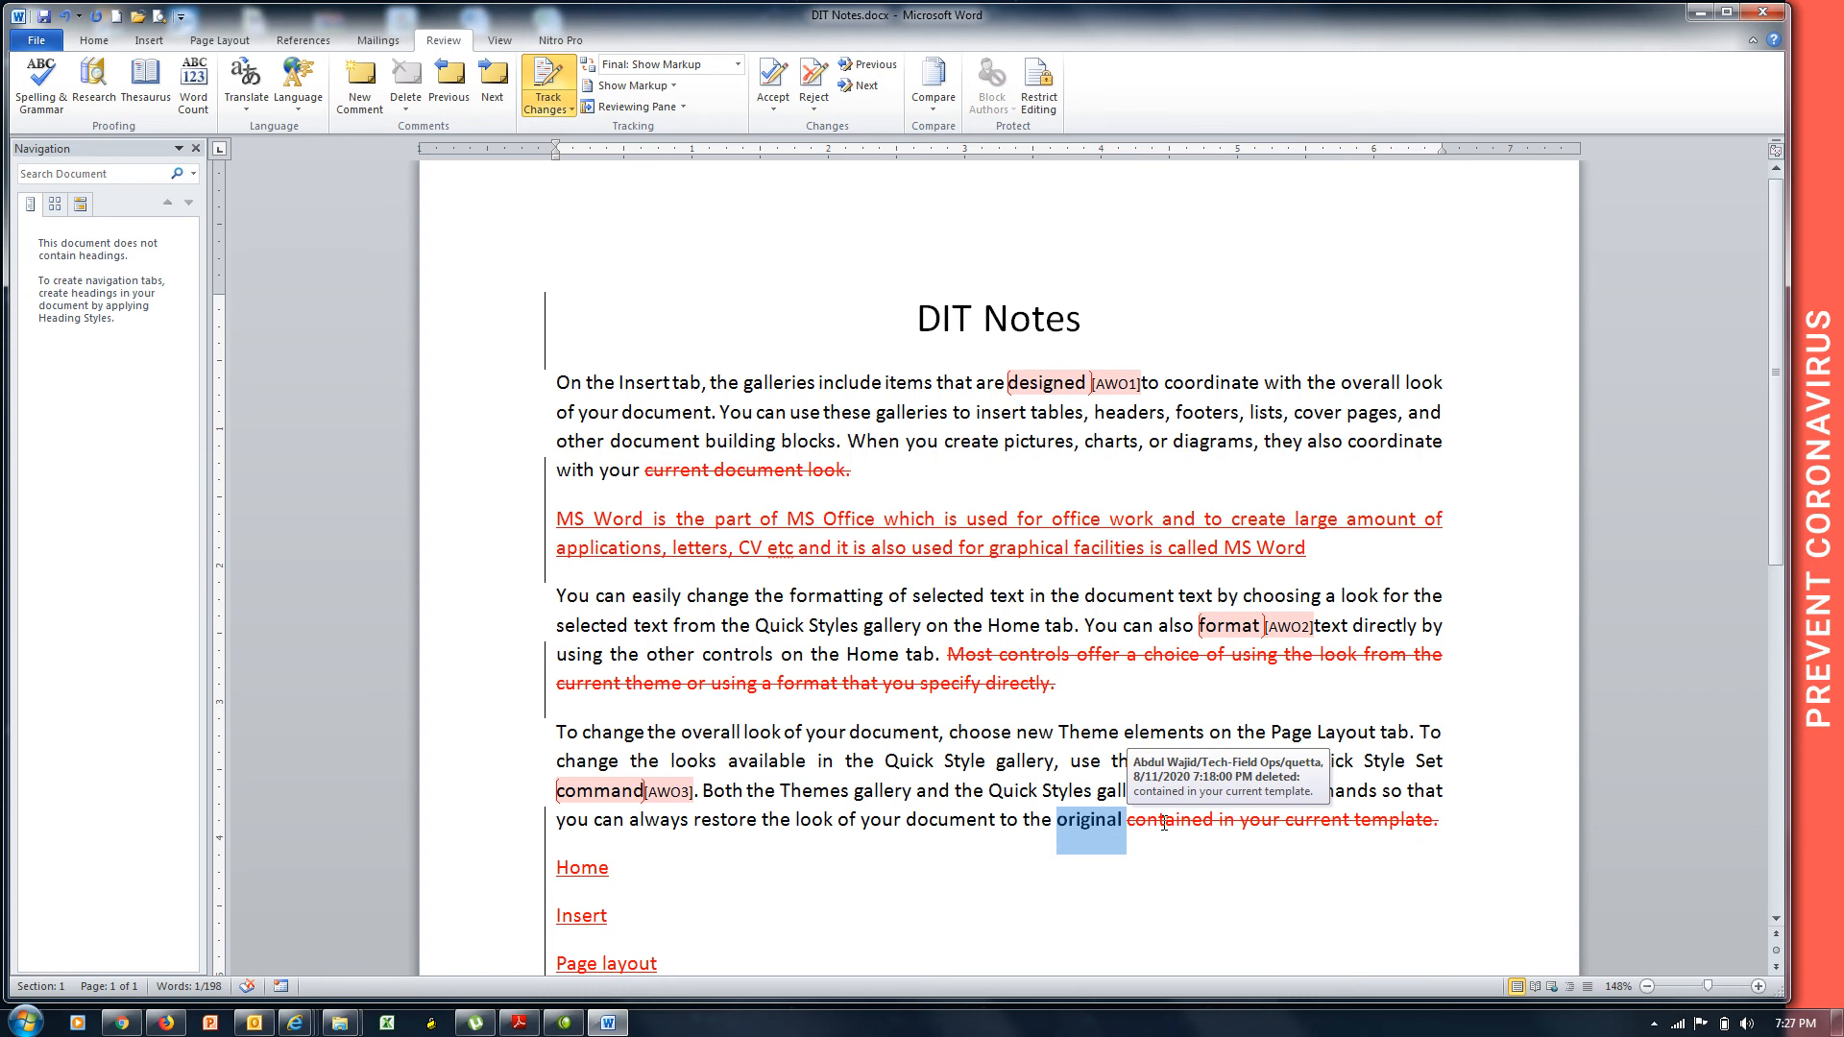
{"action": "left_click", "coordinate": [676, 88]}
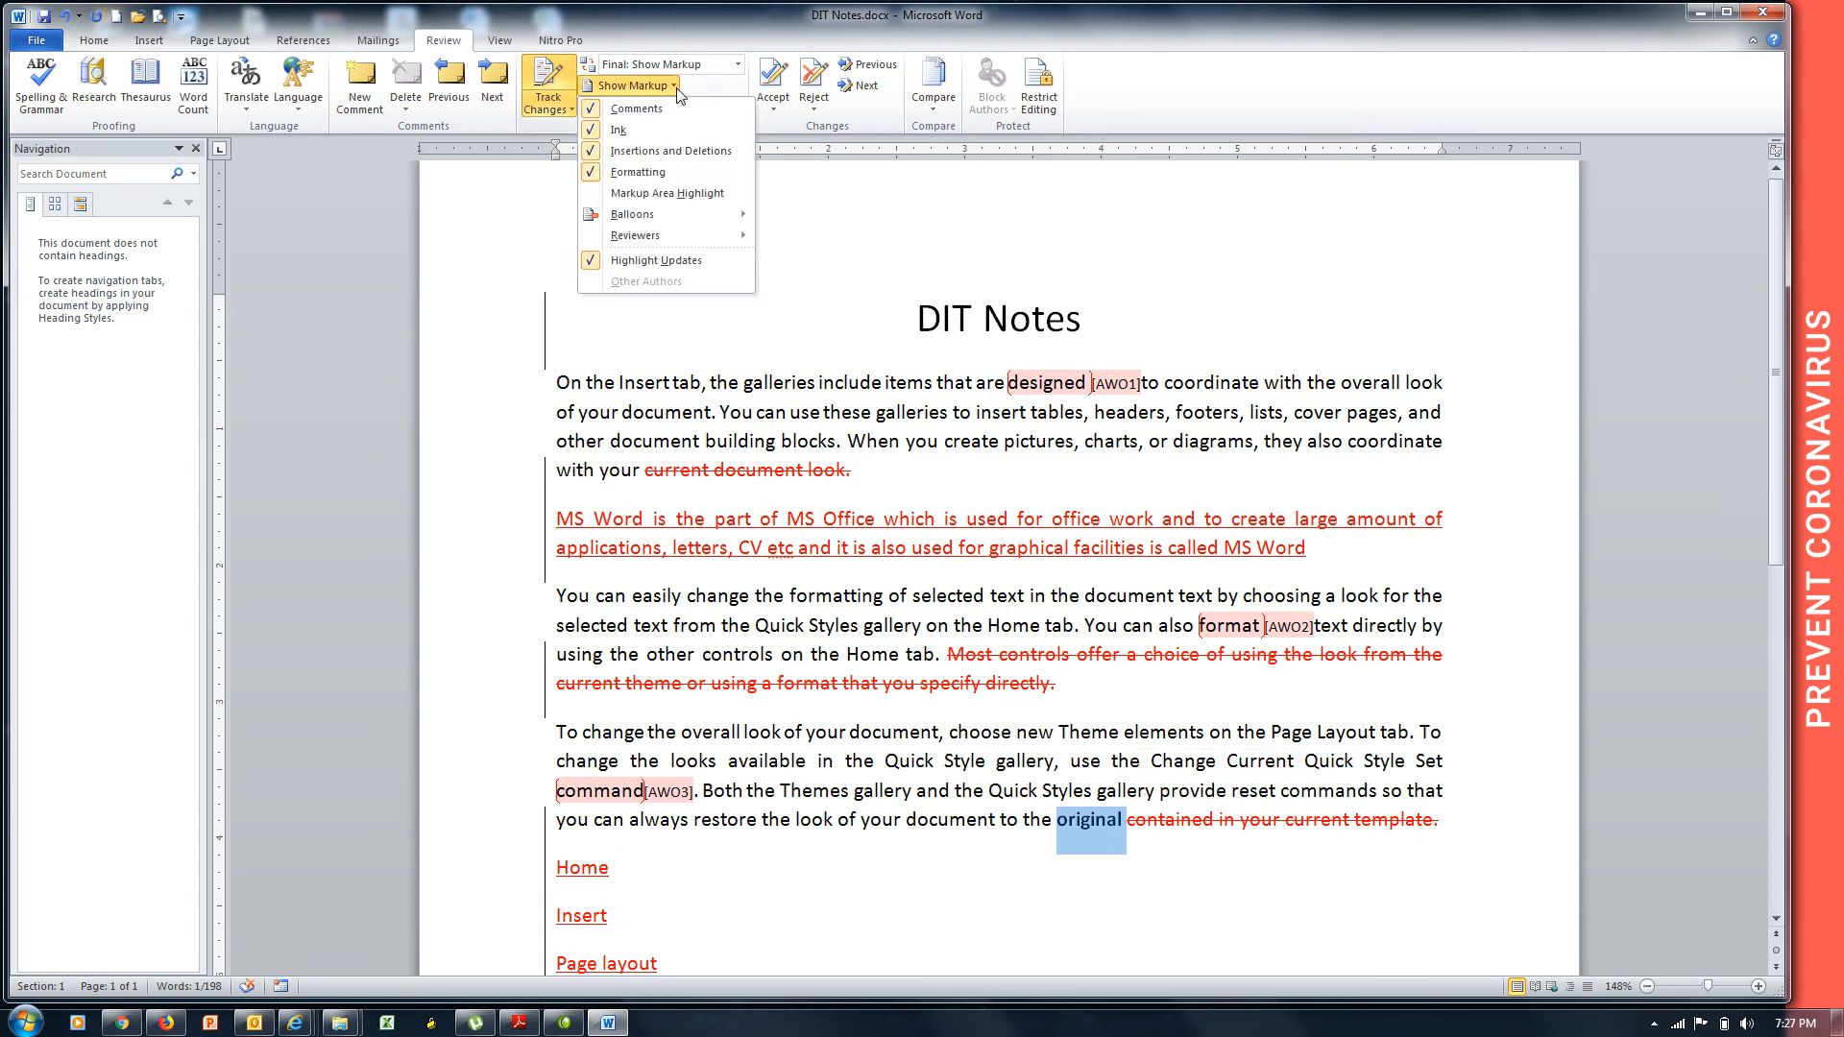
Try the Balloons options, then settle on Show Revisions in Balloons, including deletions.
{"action": "mouse_move", "coordinate": [691, 221]}
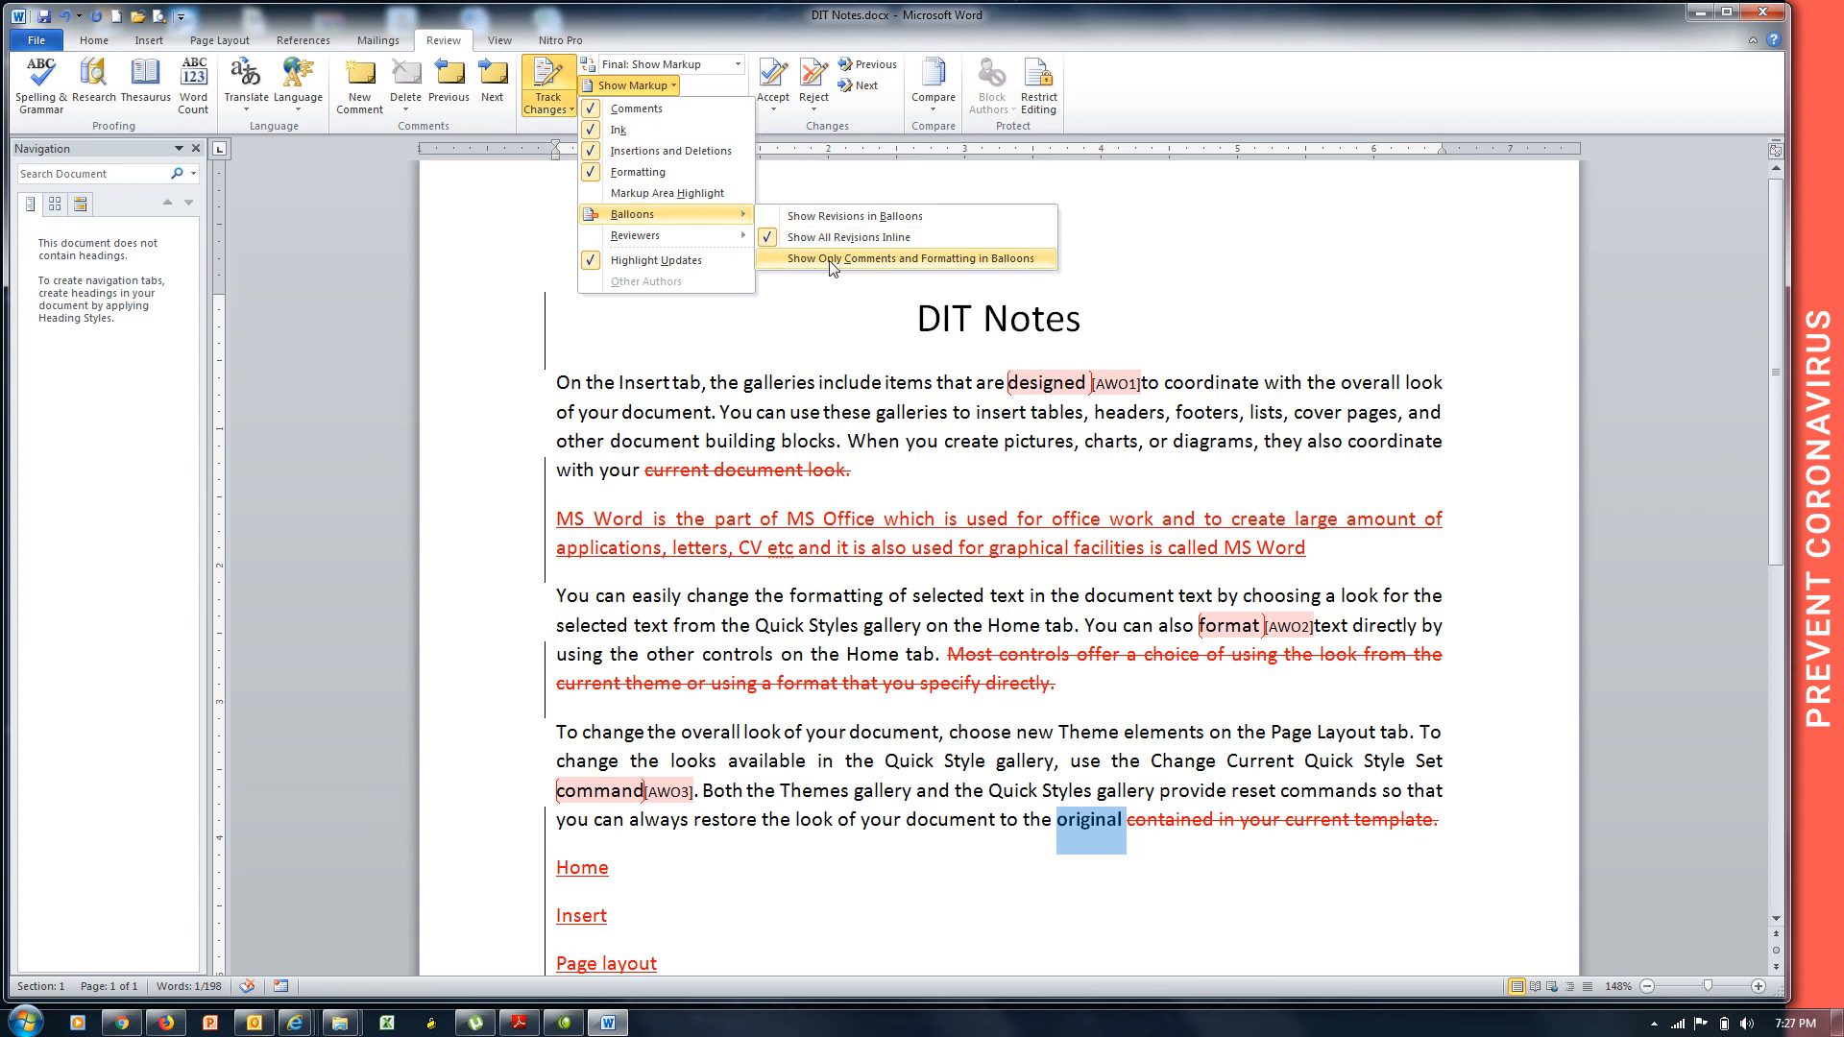
{"action": "left_click", "coordinate": [892, 258]}
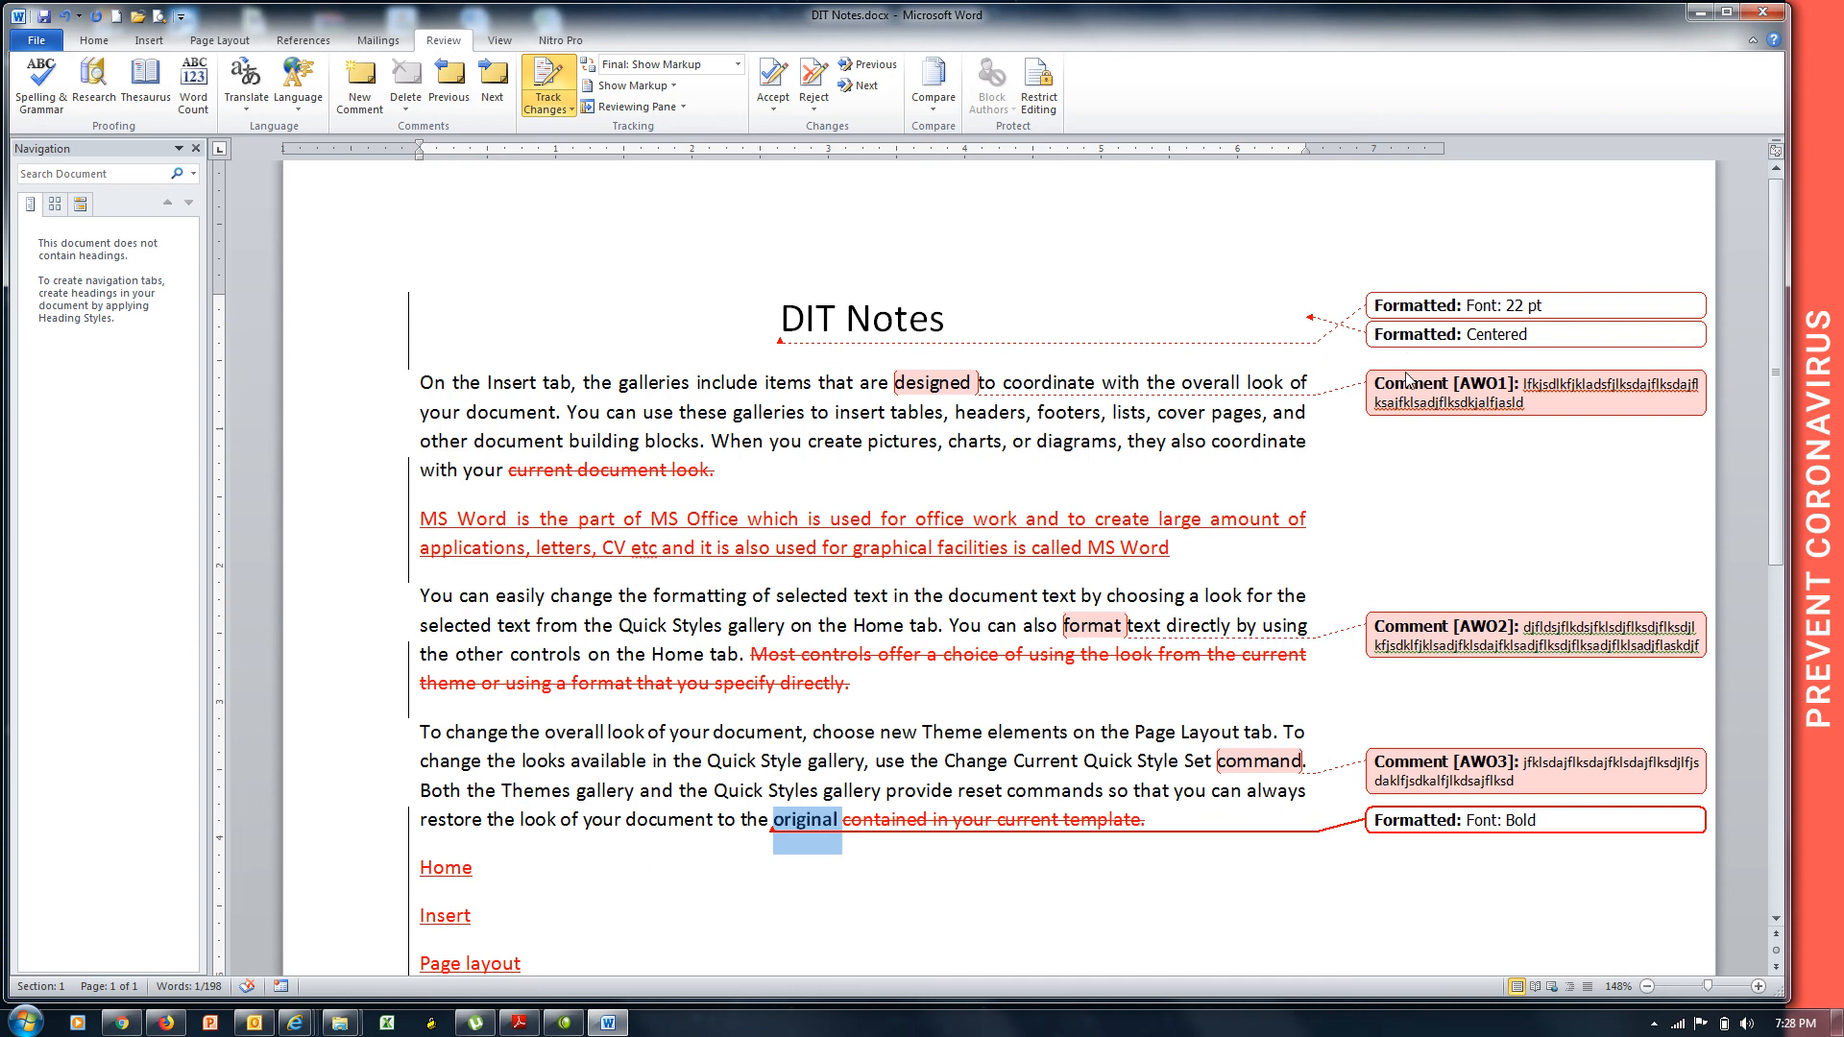
{"action": "left_click", "coordinate": [678, 88]}
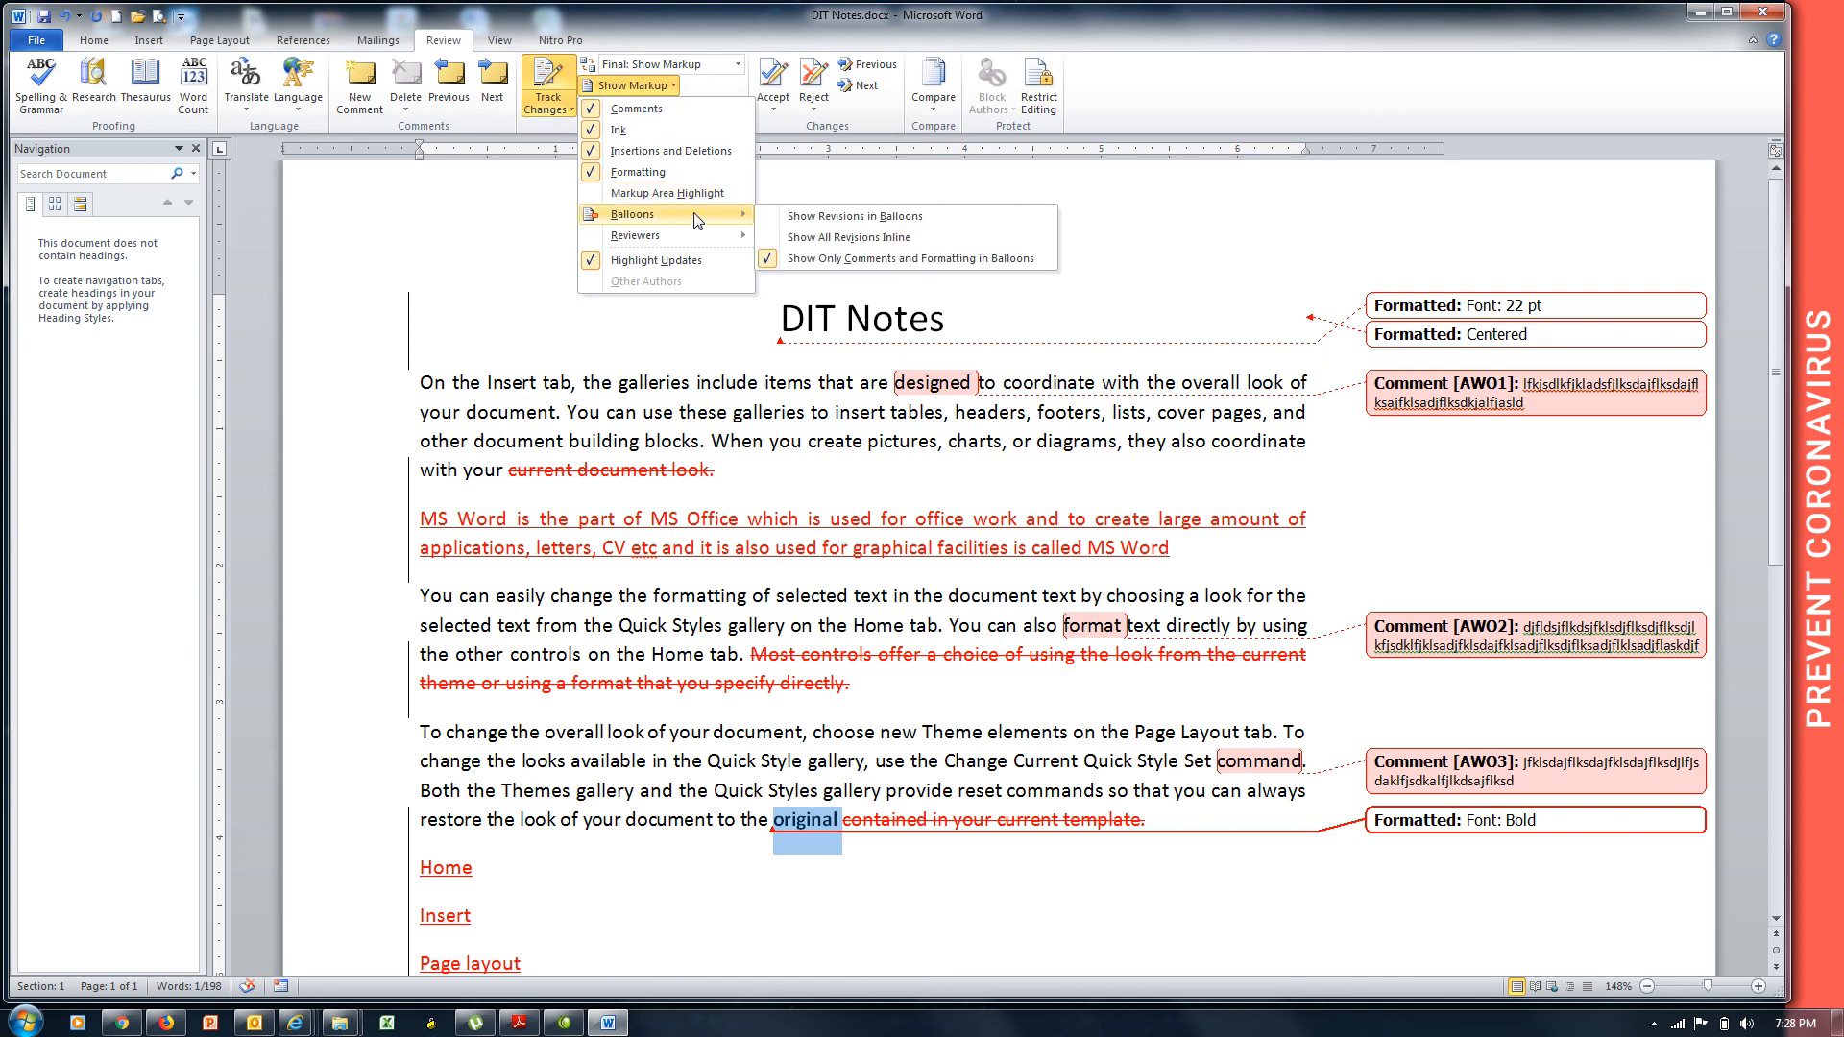
{"action": "left_click", "coordinate": [815, 240]}
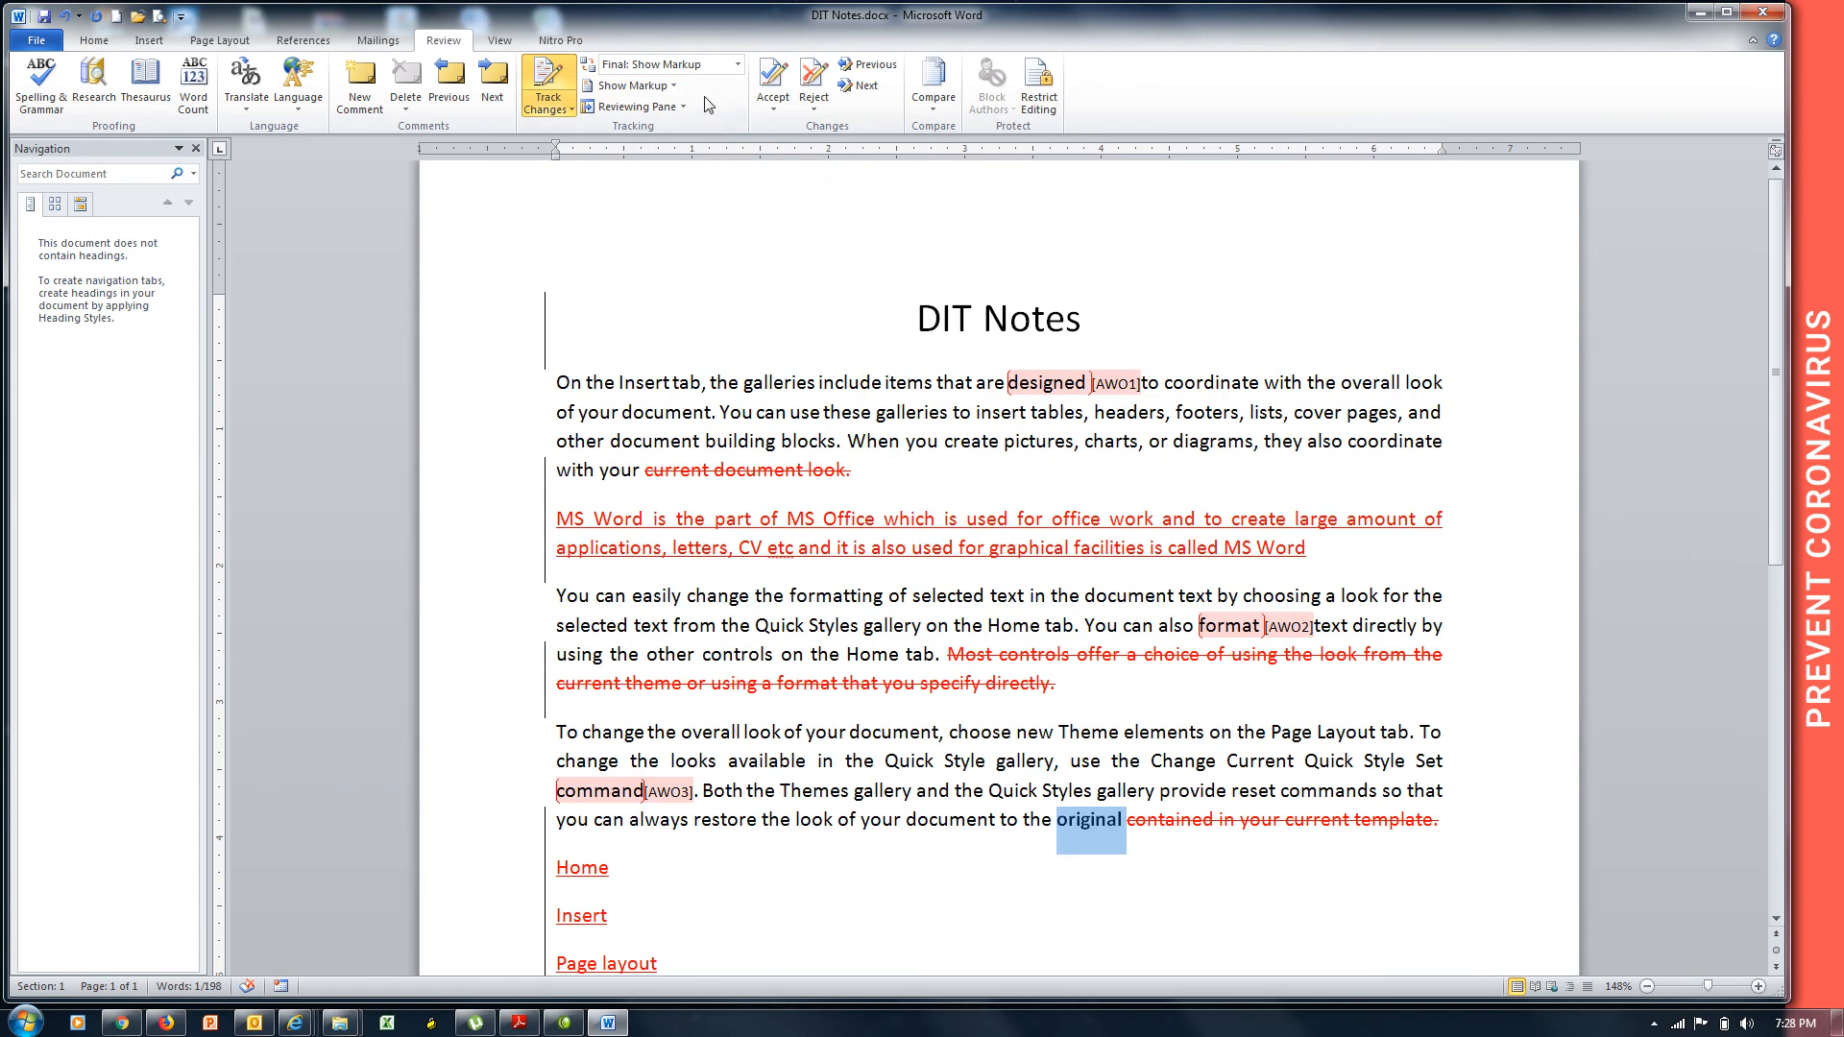
{"action": "left_click", "coordinate": [667, 86]}
{"action": "mouse_move", "coordinate": [682, 217]}
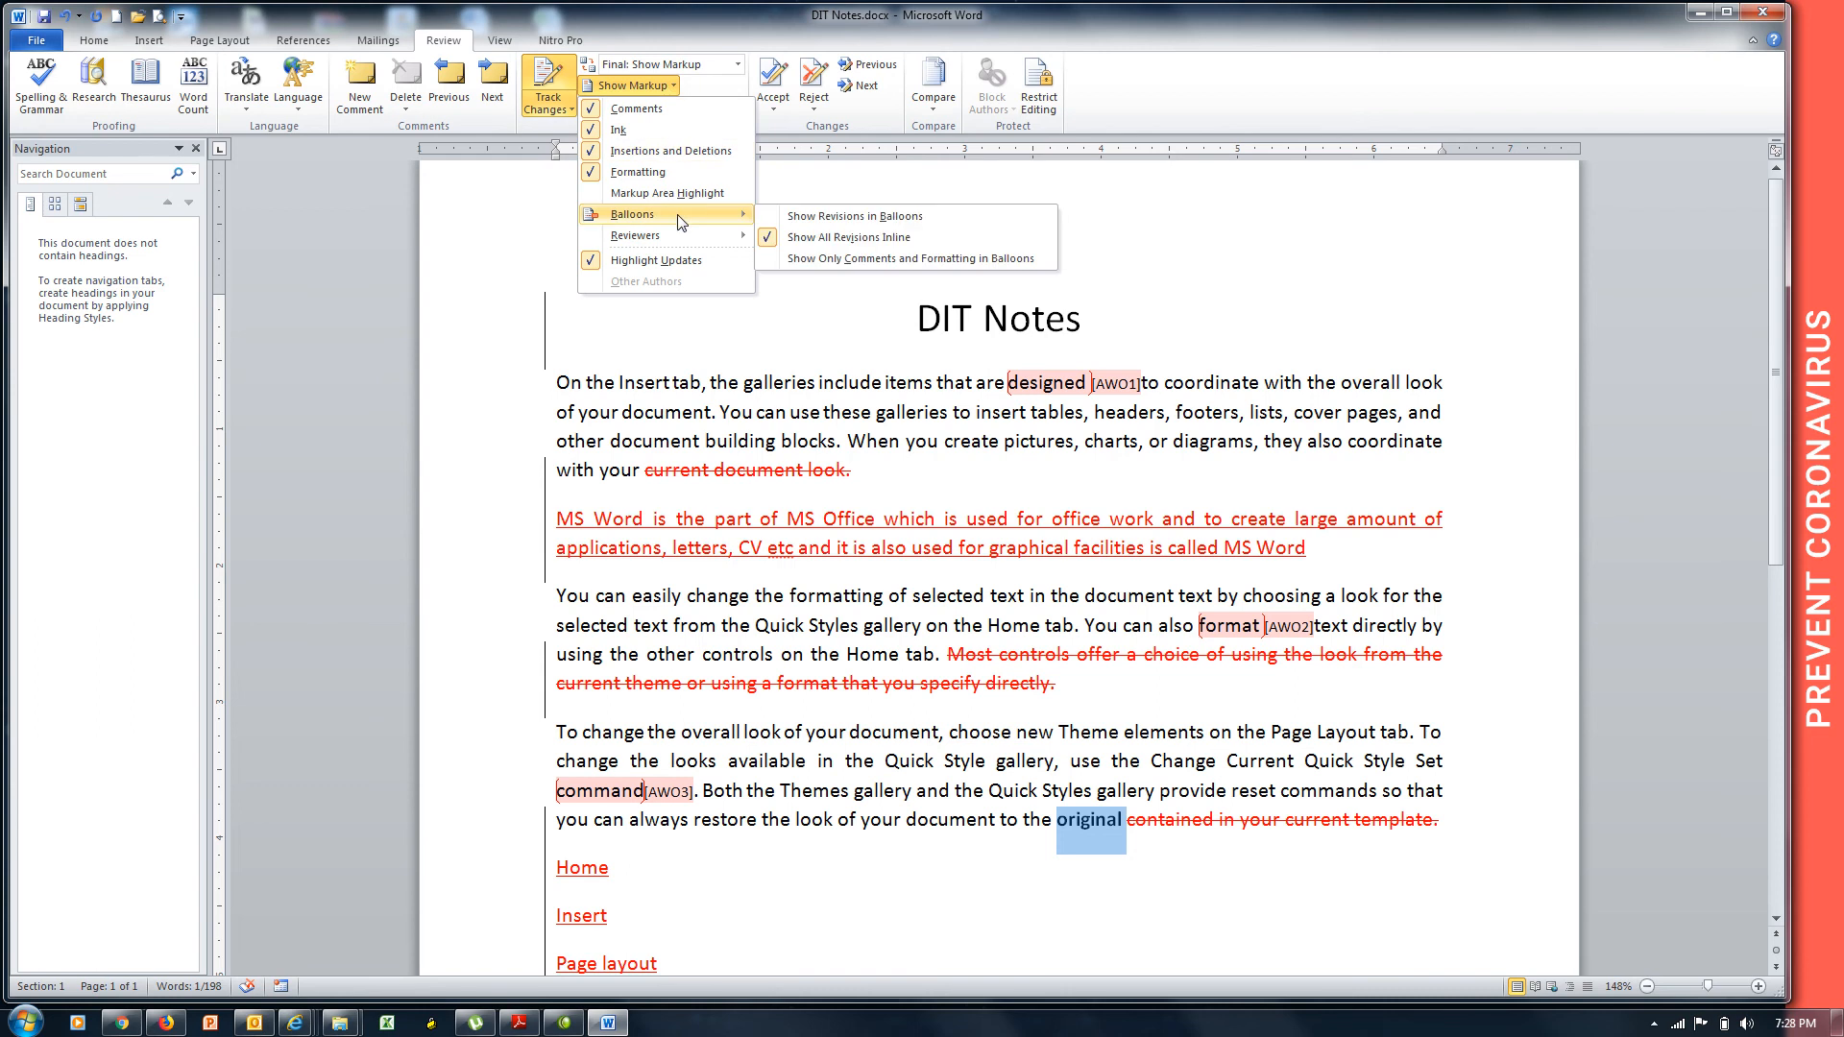
{"action": "left_click", "coordinate": [840, 272]}
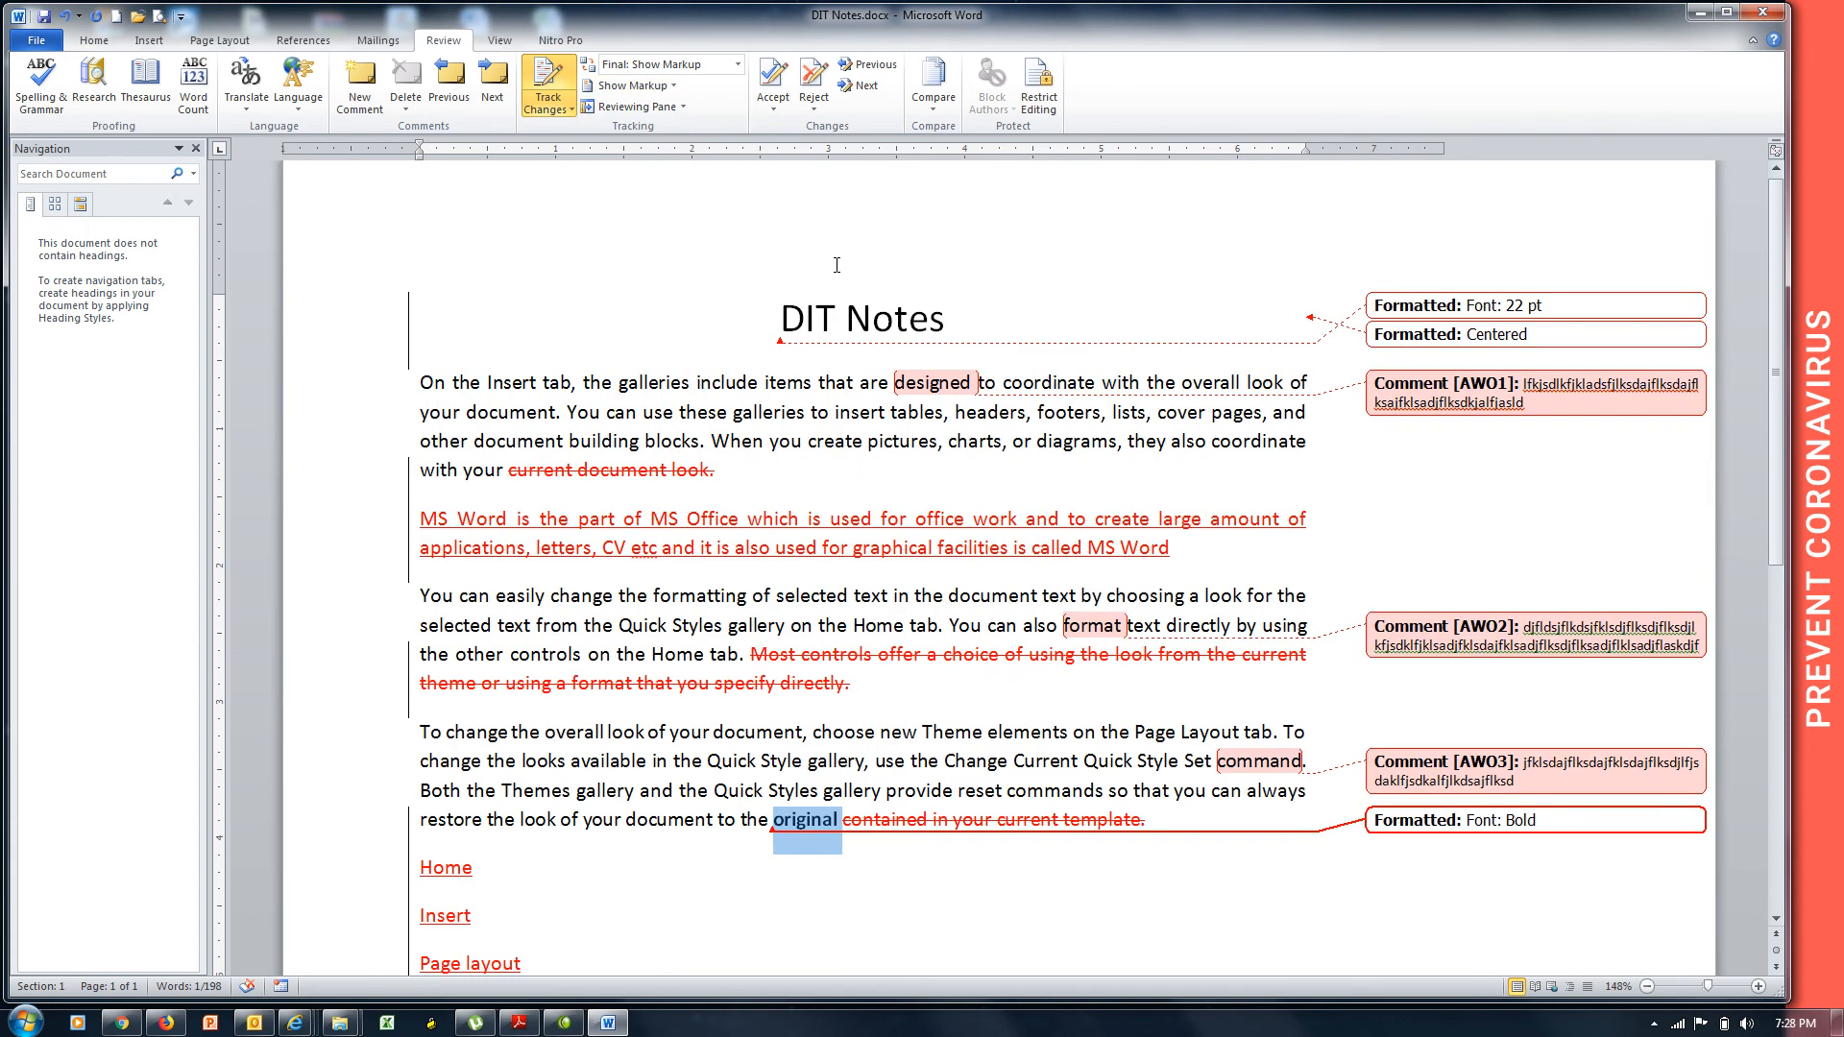
{"action": "left_click", "coordinate": [675, 86]}
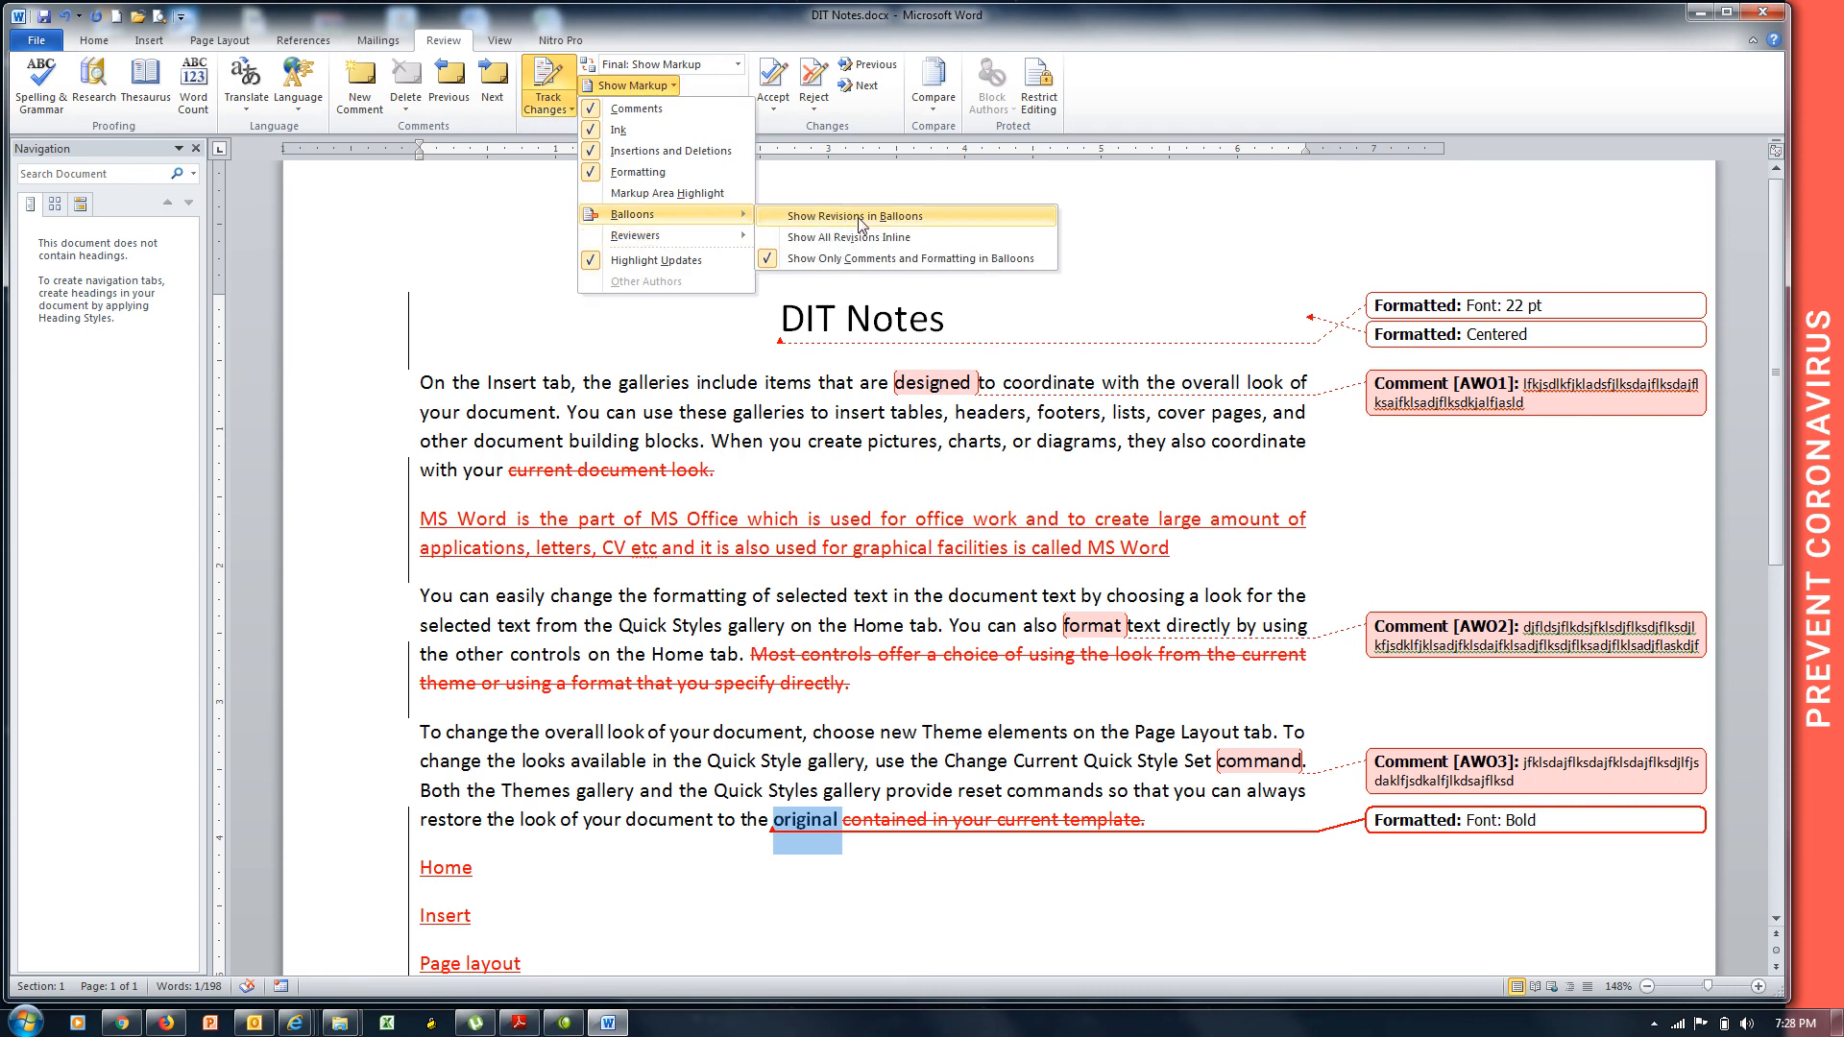
{"action": "left_click", "coordinate": [860, 220]}
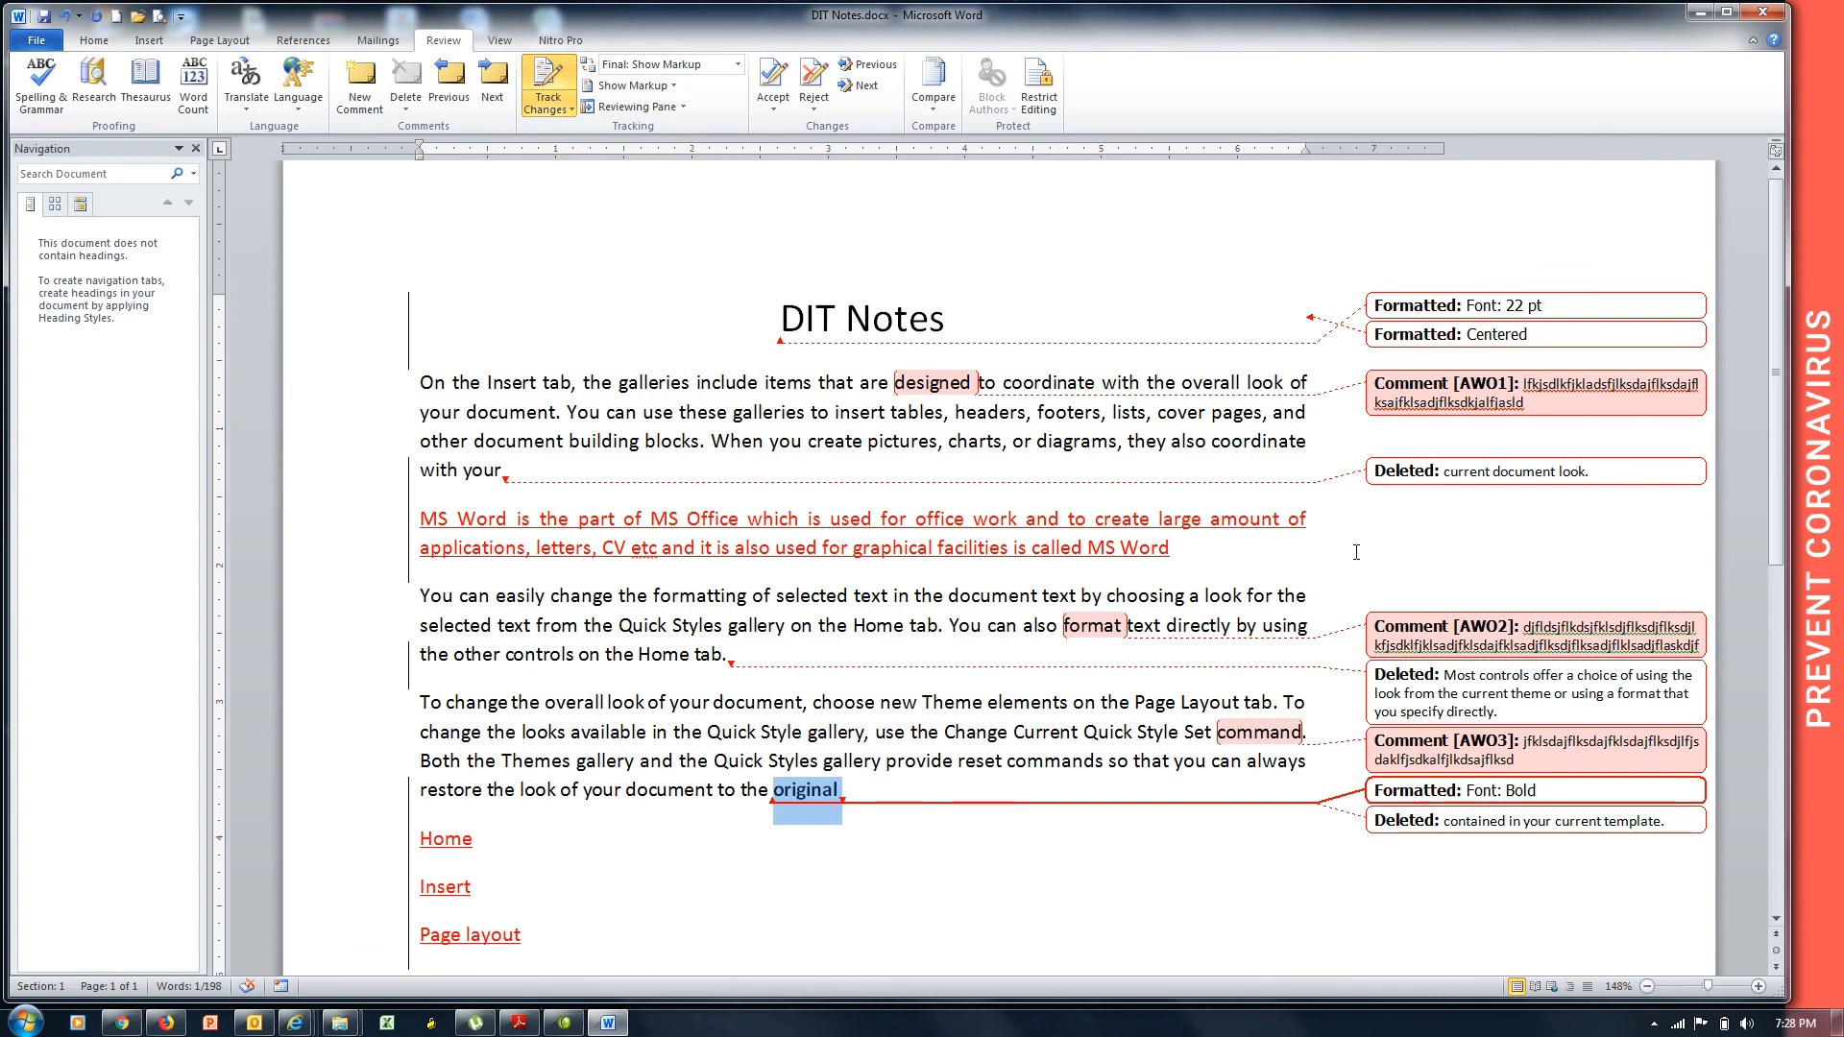
Open the Reviewing Pane dropdown to see the vertical and horizontal options.
{"action": "mouse_move", "coordinate": [1471, 825]}
{"action": "left_click", "coordinate": [685, 108]}
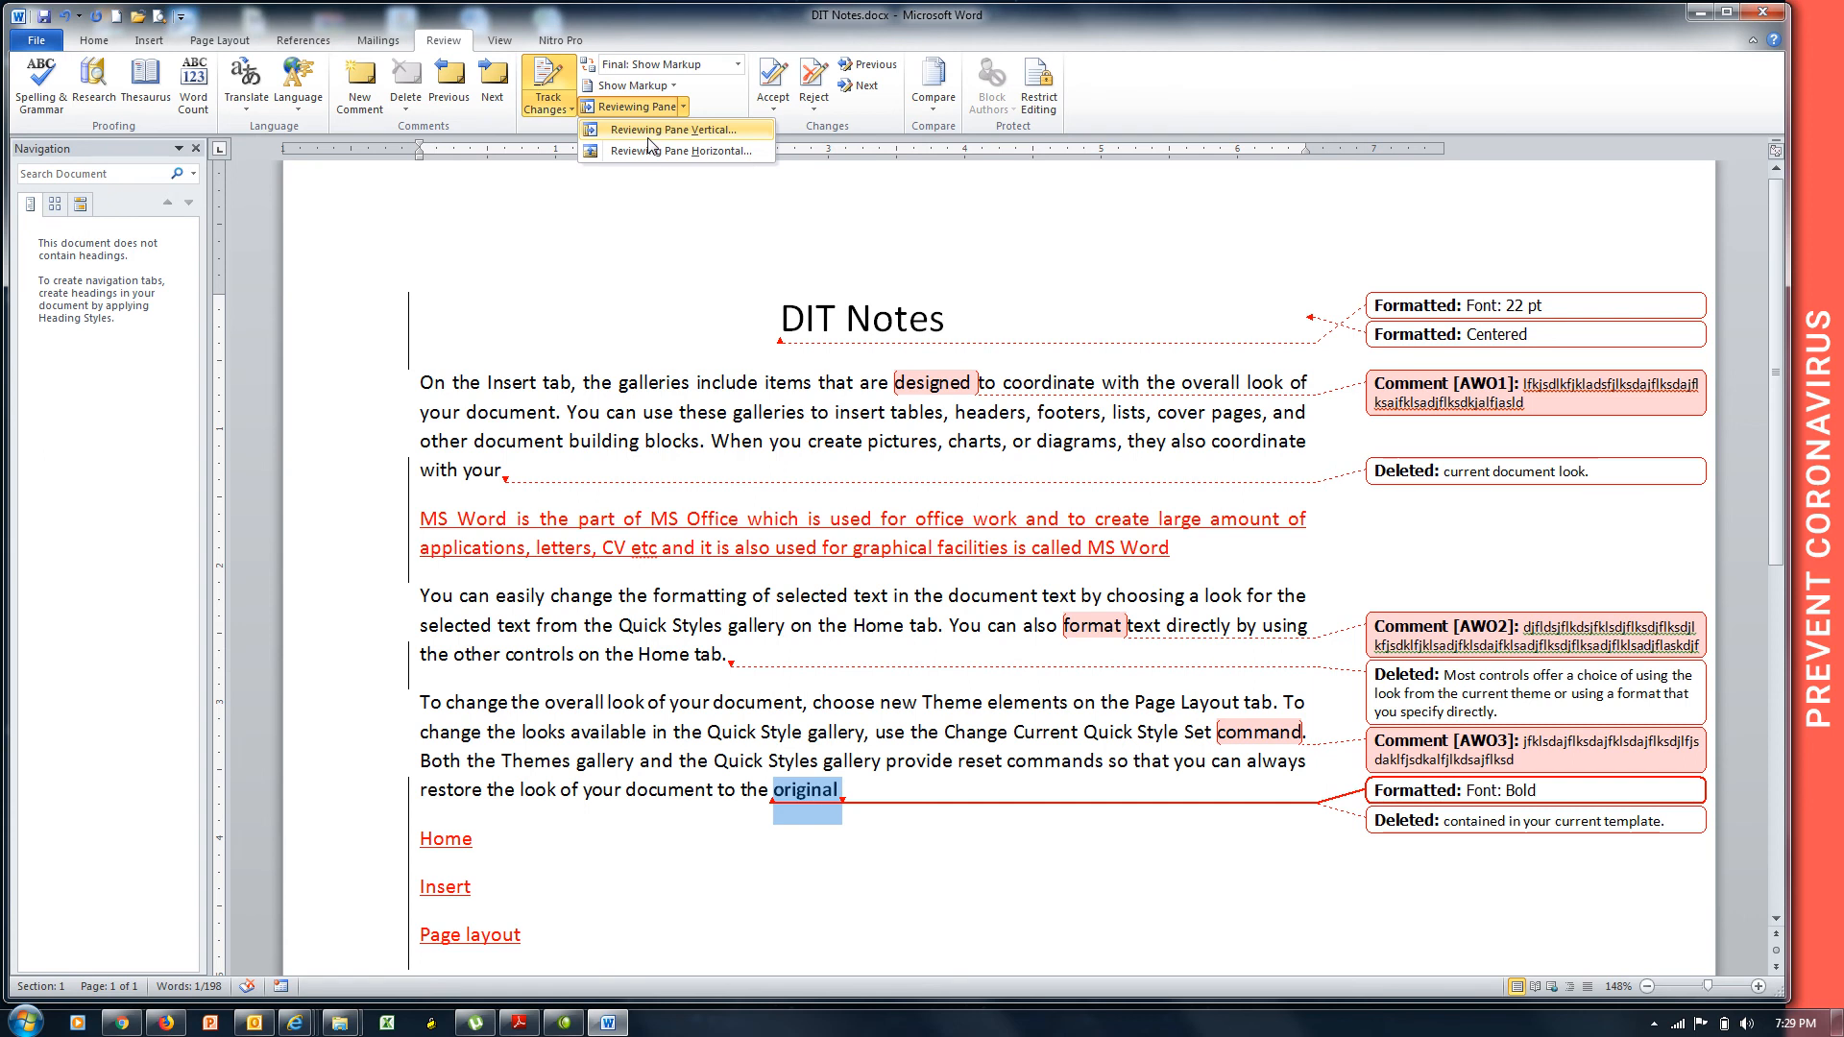
Choose Reviewing Pane Vertical, listing 11 revisions: 2 insertions, 3 deletions, 3 formatting changes, 3 comments.
{"action": "left_click", "coordinate": [648, 134]}
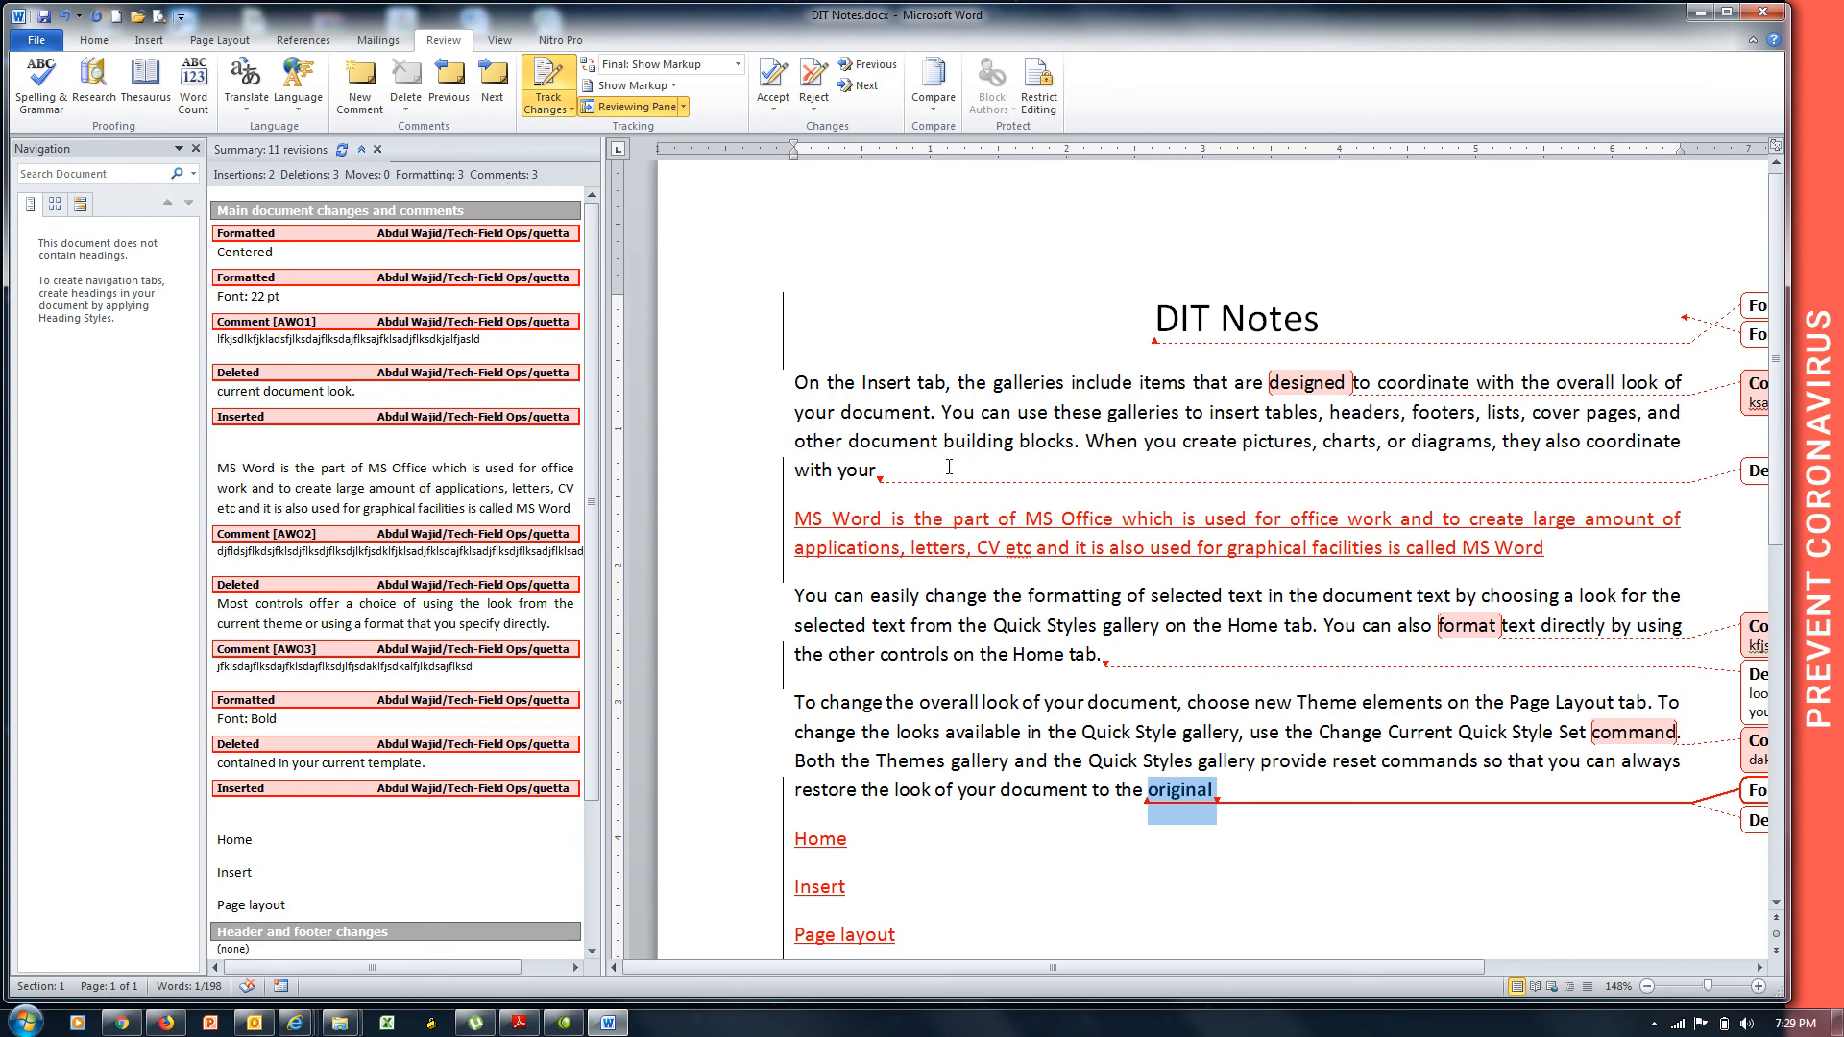
Underline 'document' and add the tracked line 'MS Word is a Word Processing program' after 'Home tab.'.
{"action": "double_click", "coordinate": [889, 412]}
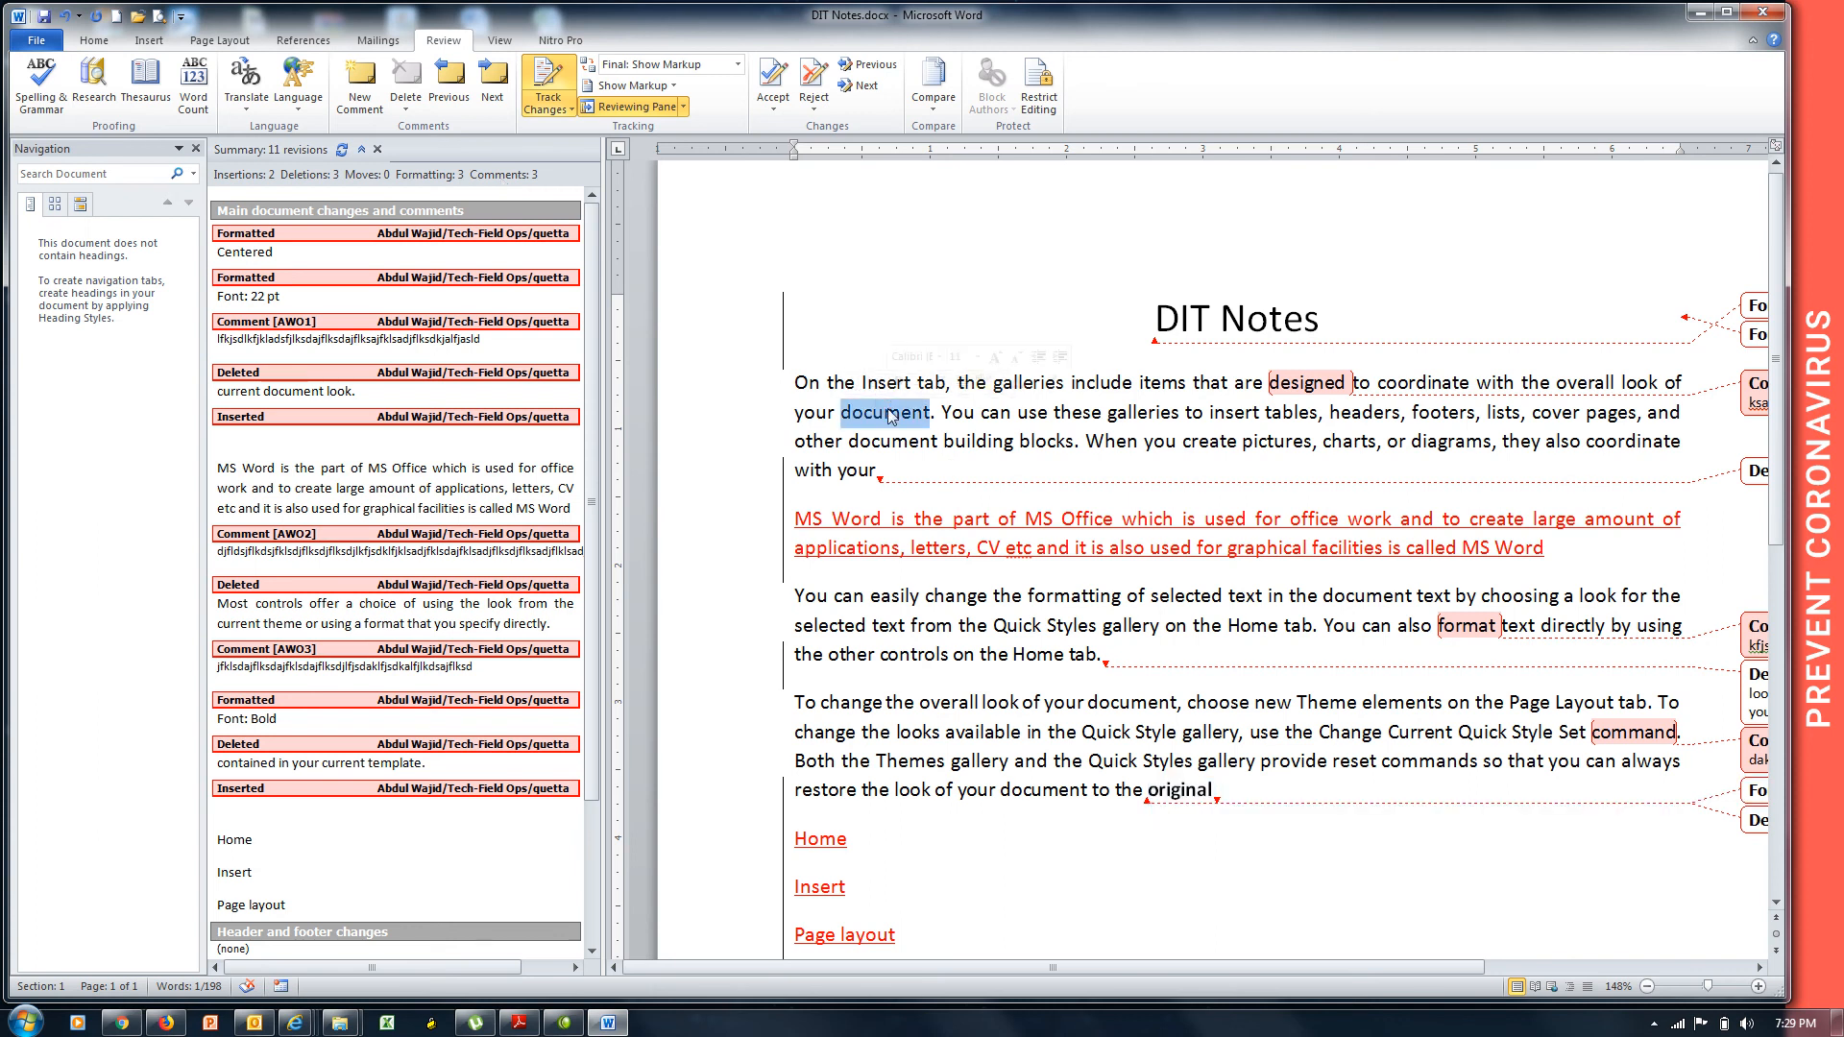
{"action": "key", "text": "ctrl+u"}
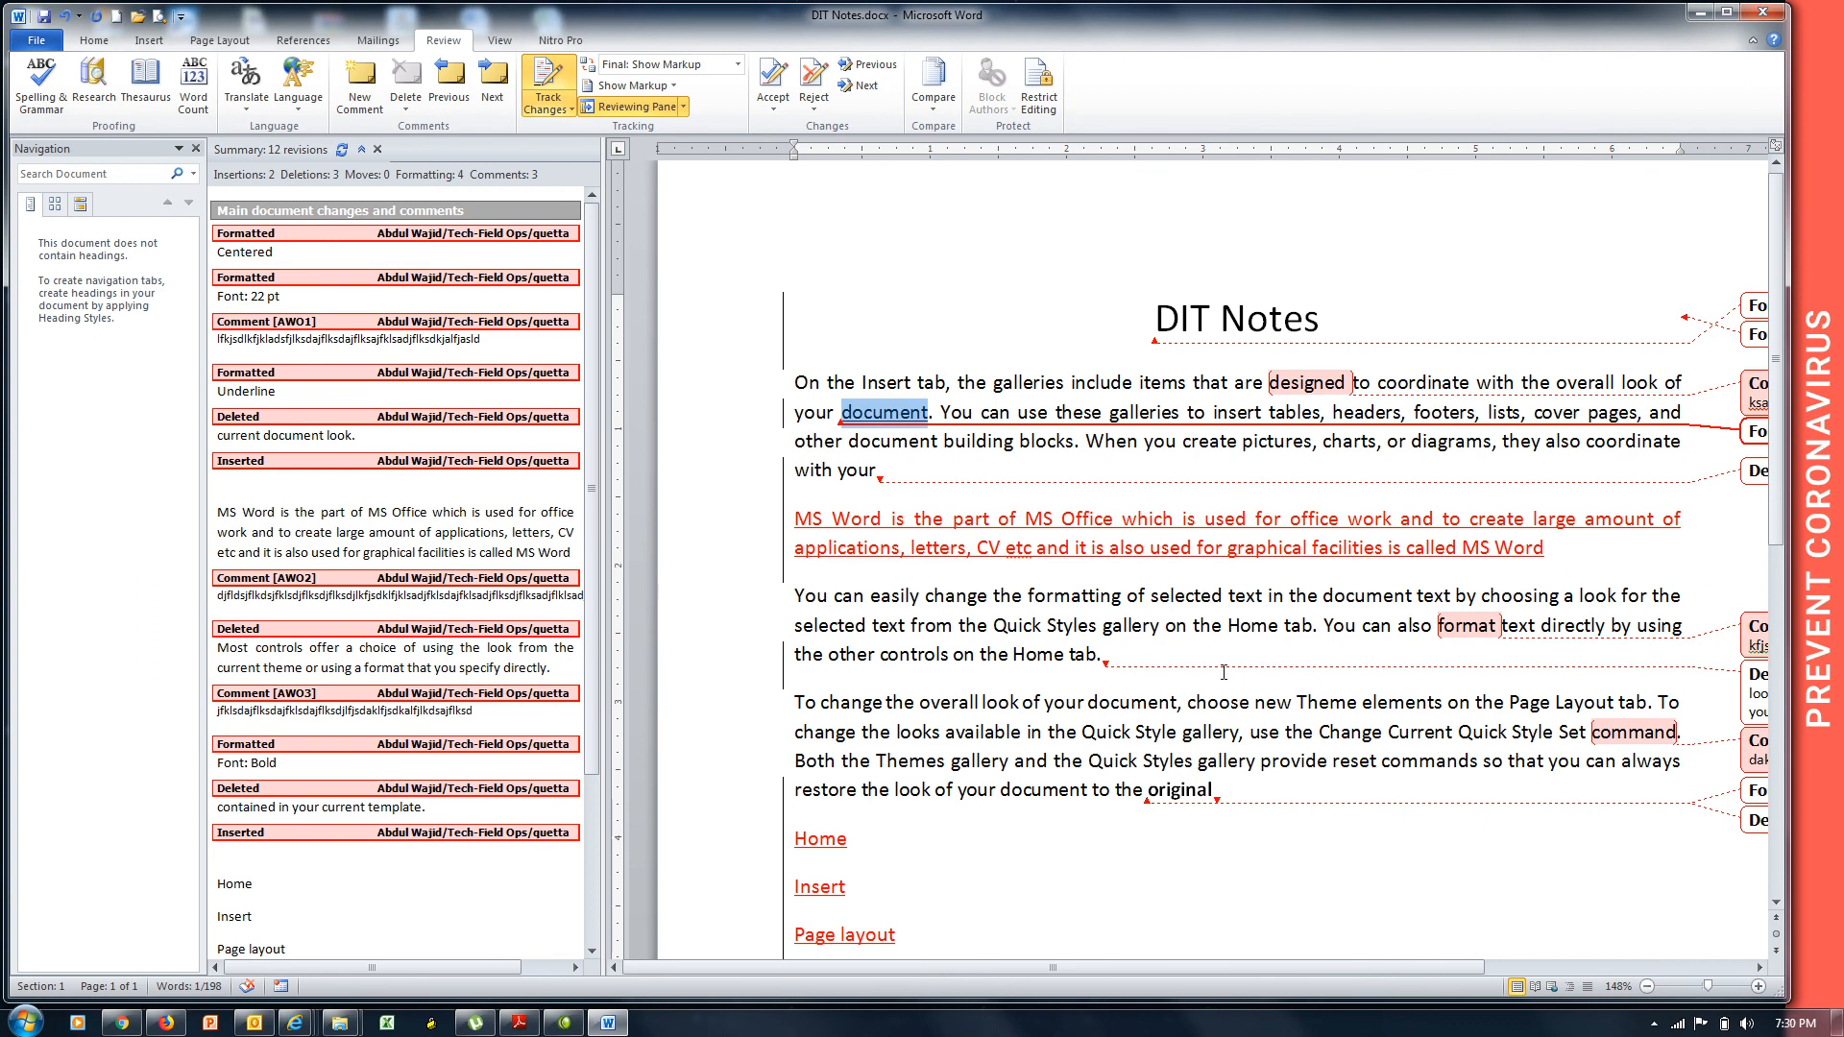
{"action": "left_click", "coordinate": [1188, 649]}
{"action": "key", "text": "Return"}
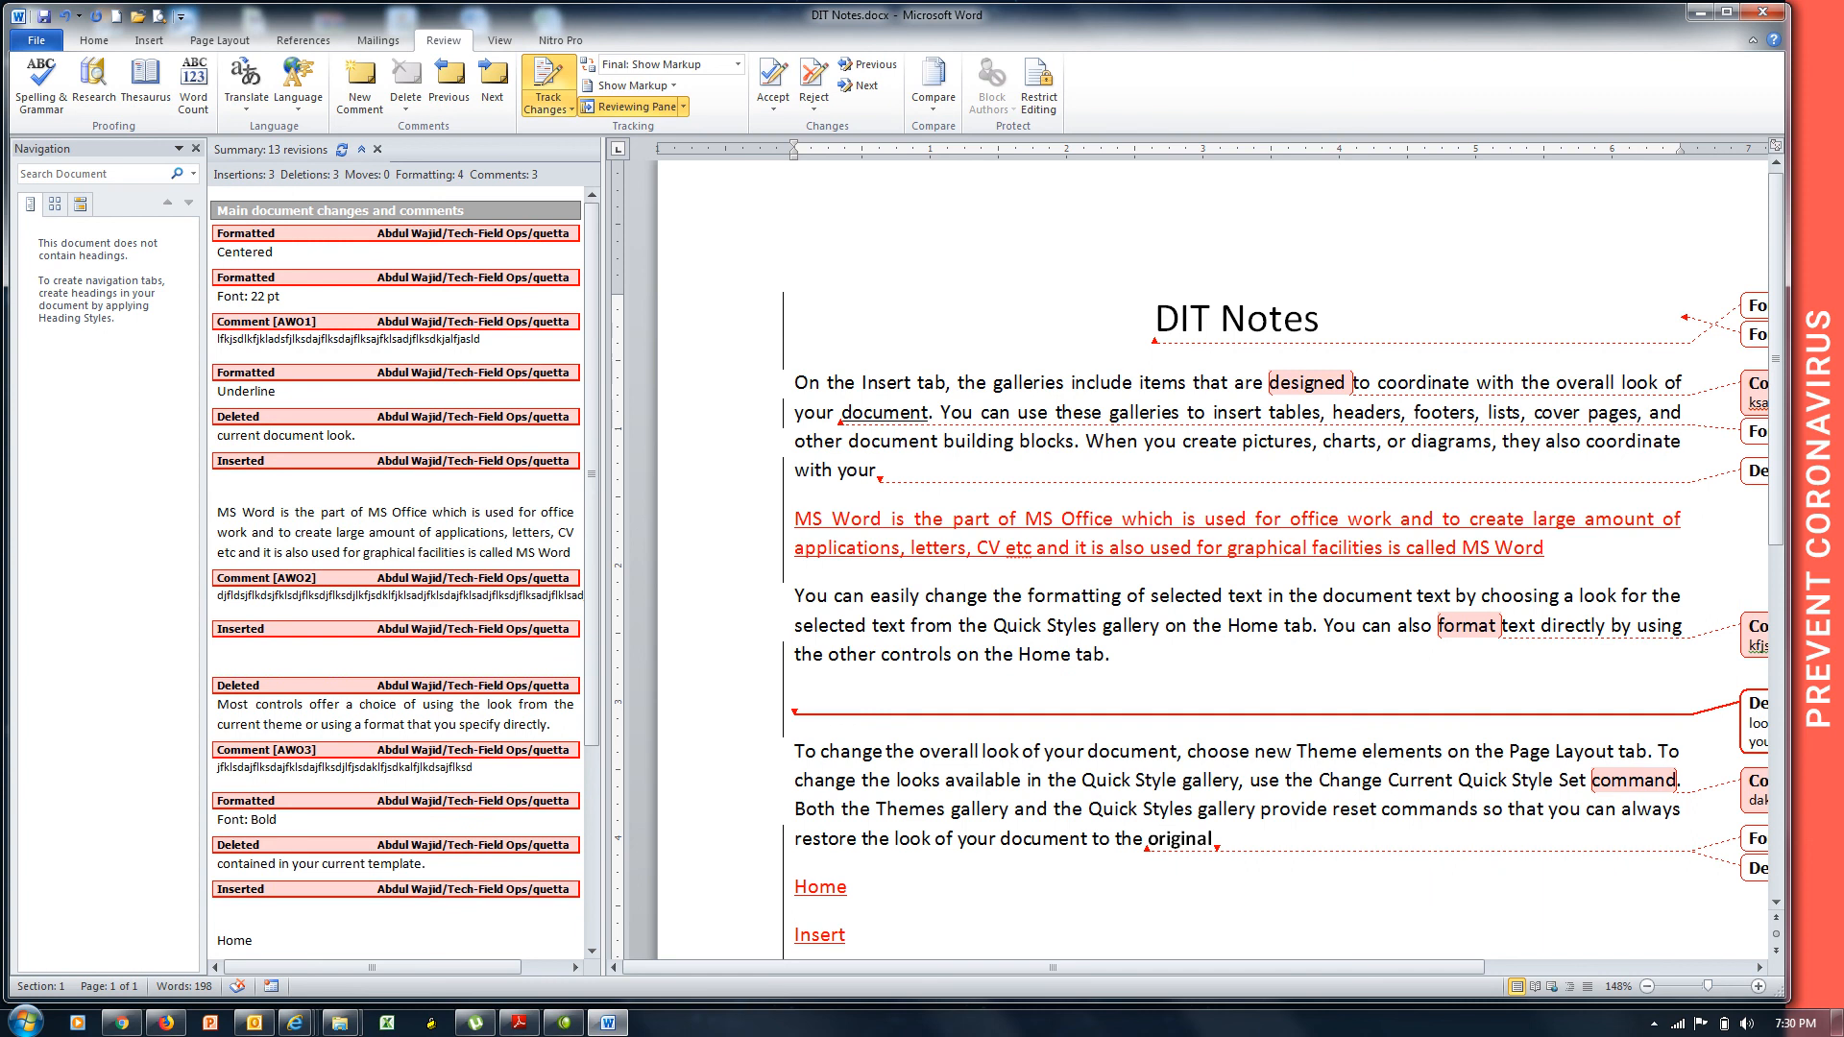
{"action": "type", "text": "I"}
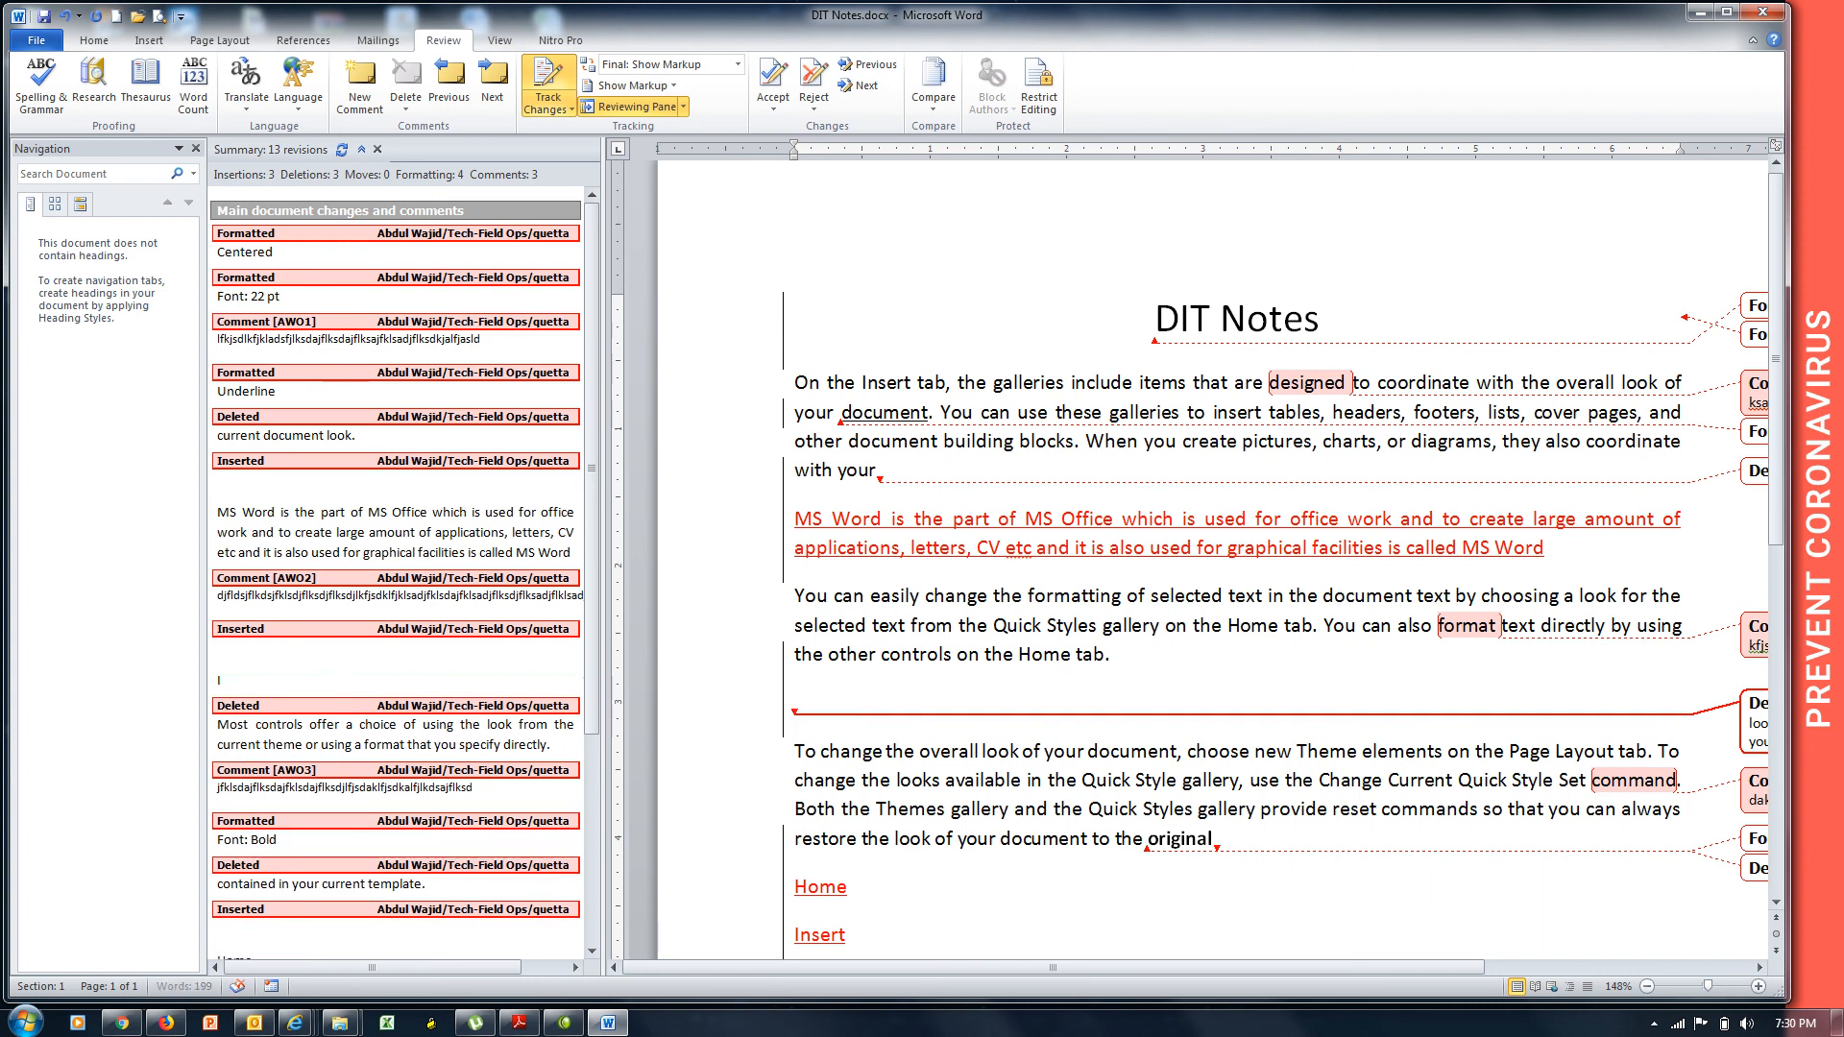
{"action": "type", "text": "MS"}
{"action": "key", "text": "Return"}
{"action": "type", "text": "W"}
{"action": "key", "text": "BackSpace"}
{"action": "key", "text": "BackSpace"}
{"action": "key", "text": "BackSpace"}
{"action": "type", "text": "S Word is a"}
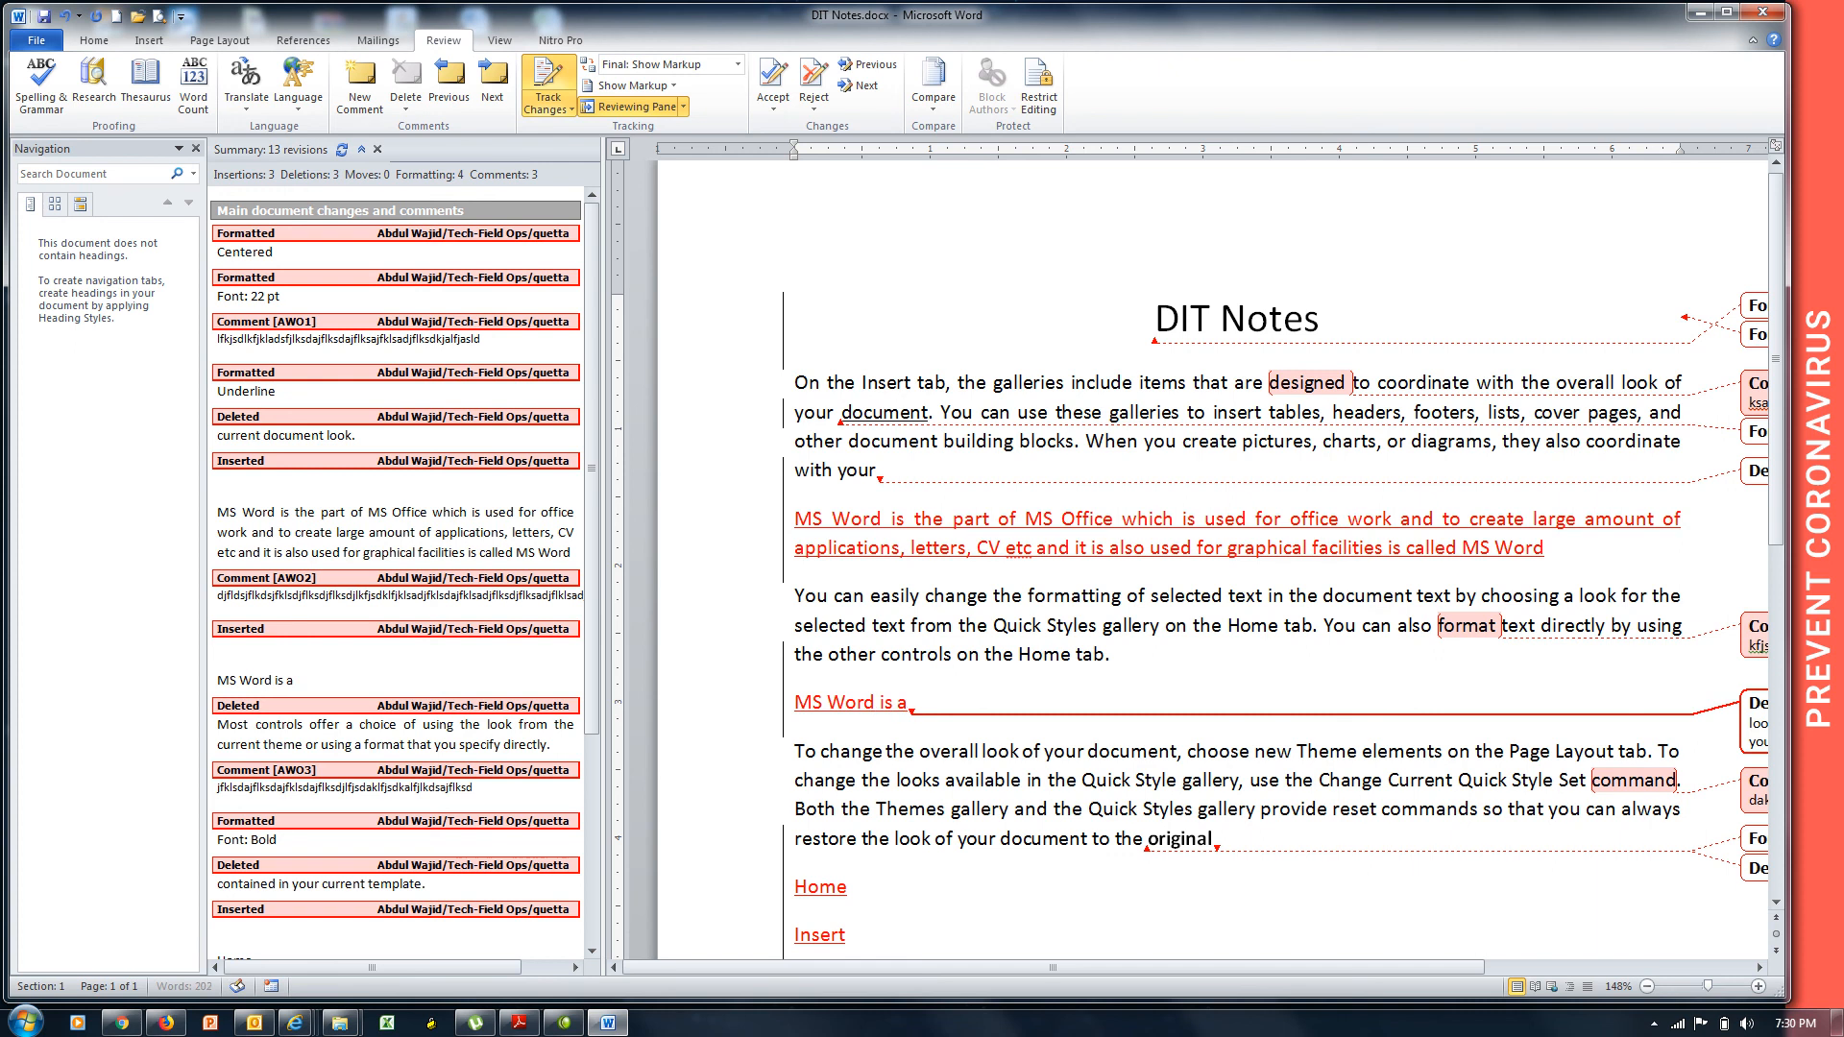
{"action": "type", "text": " Word Processing"}
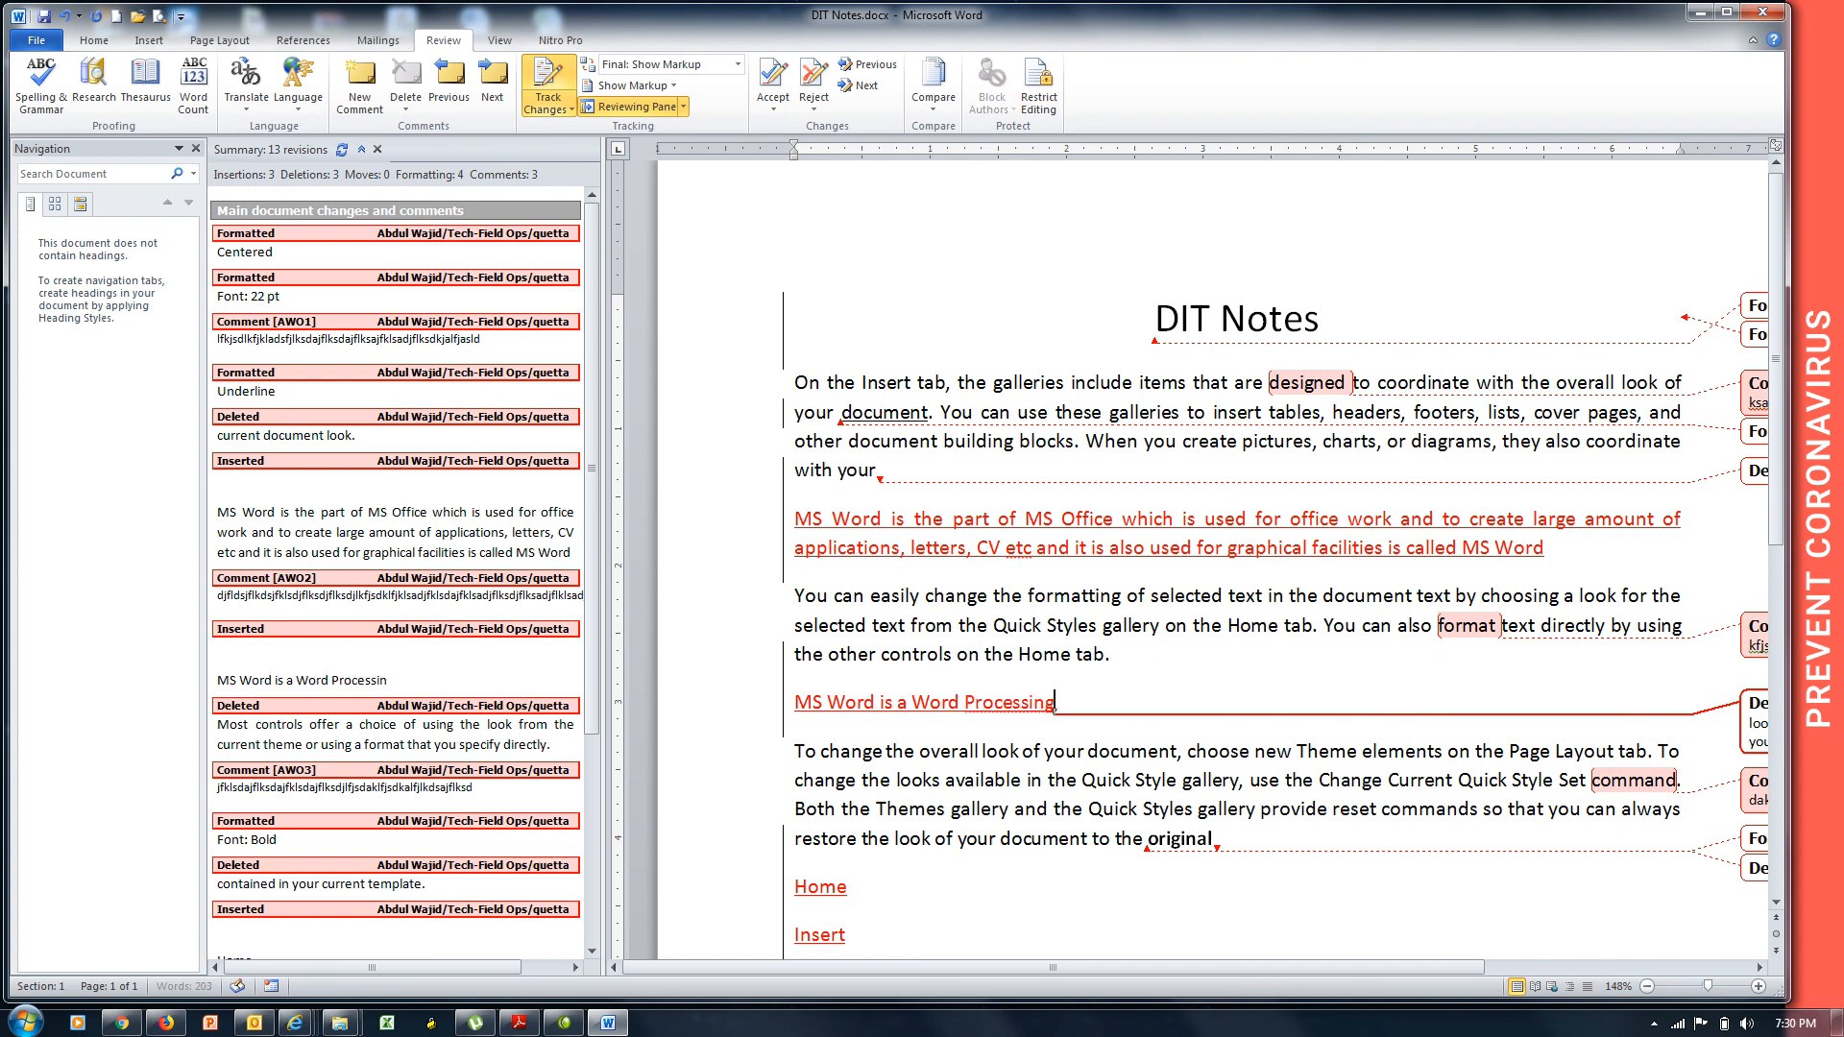
{"action": "type", "text": " program"}
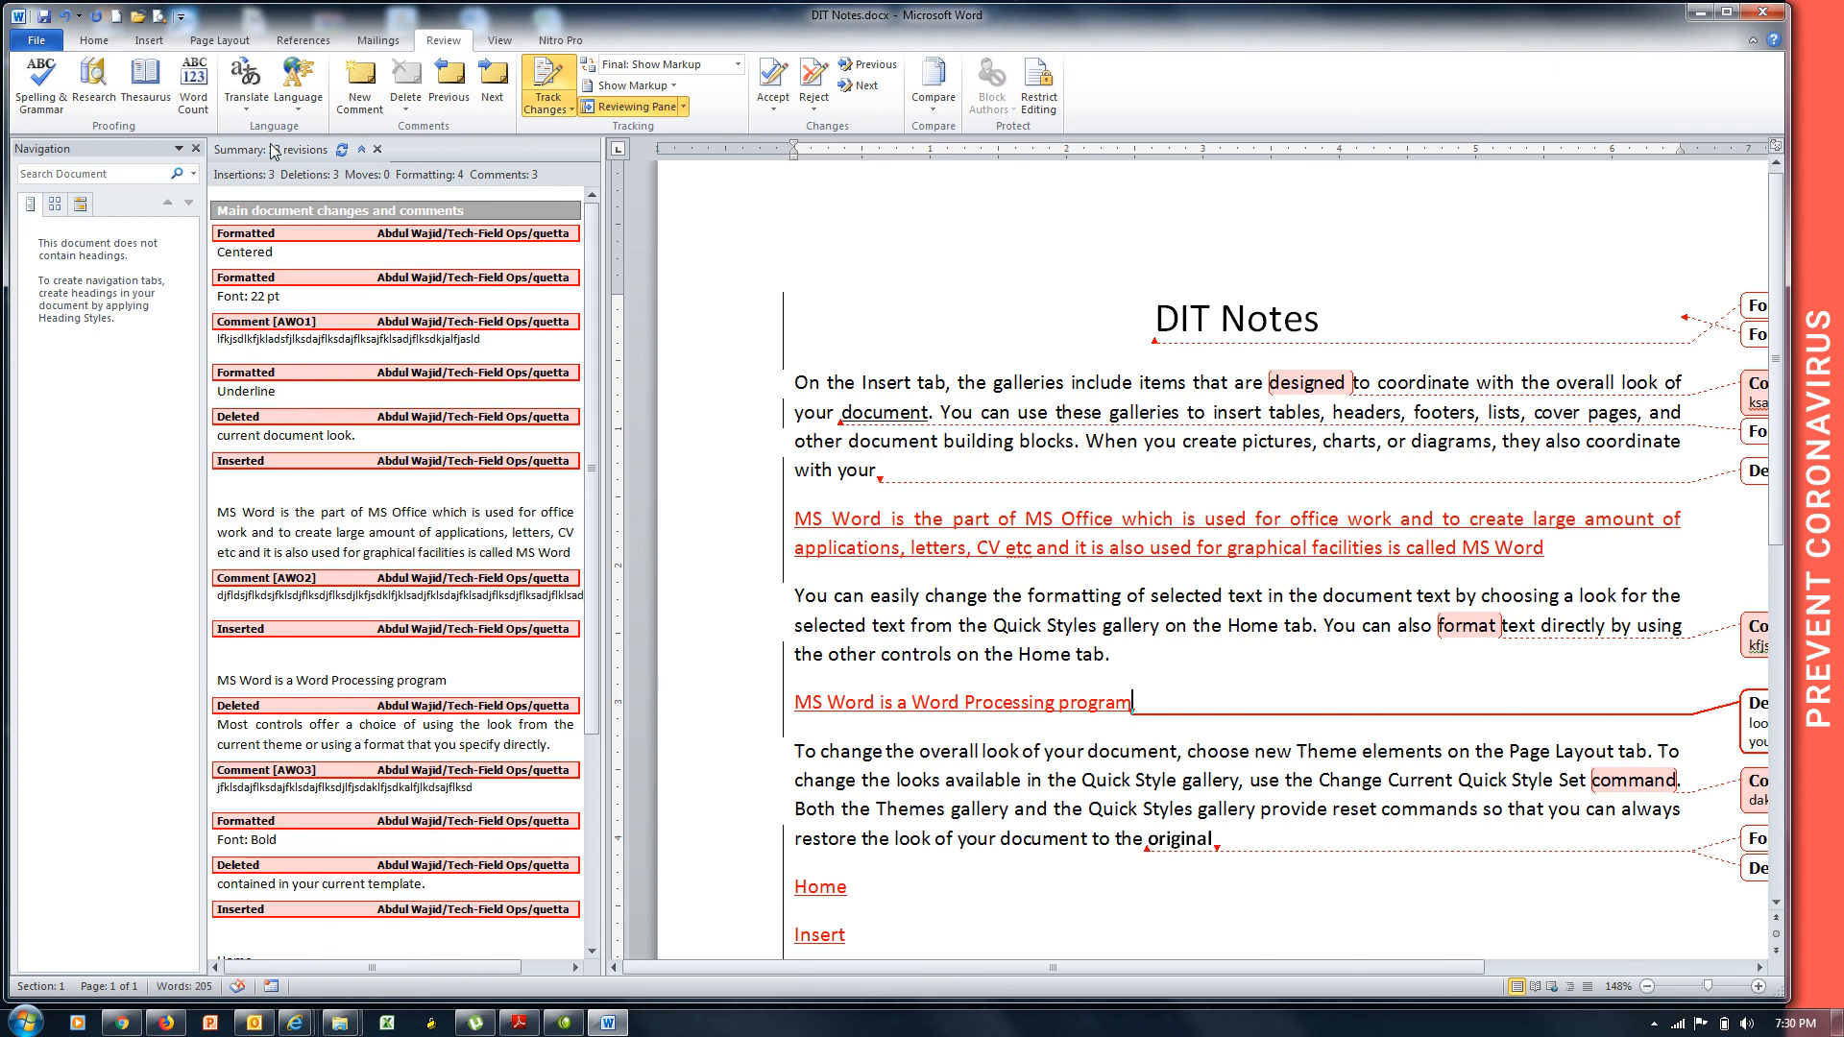
{"action": "left_click", "coordinate": [322, 231]}
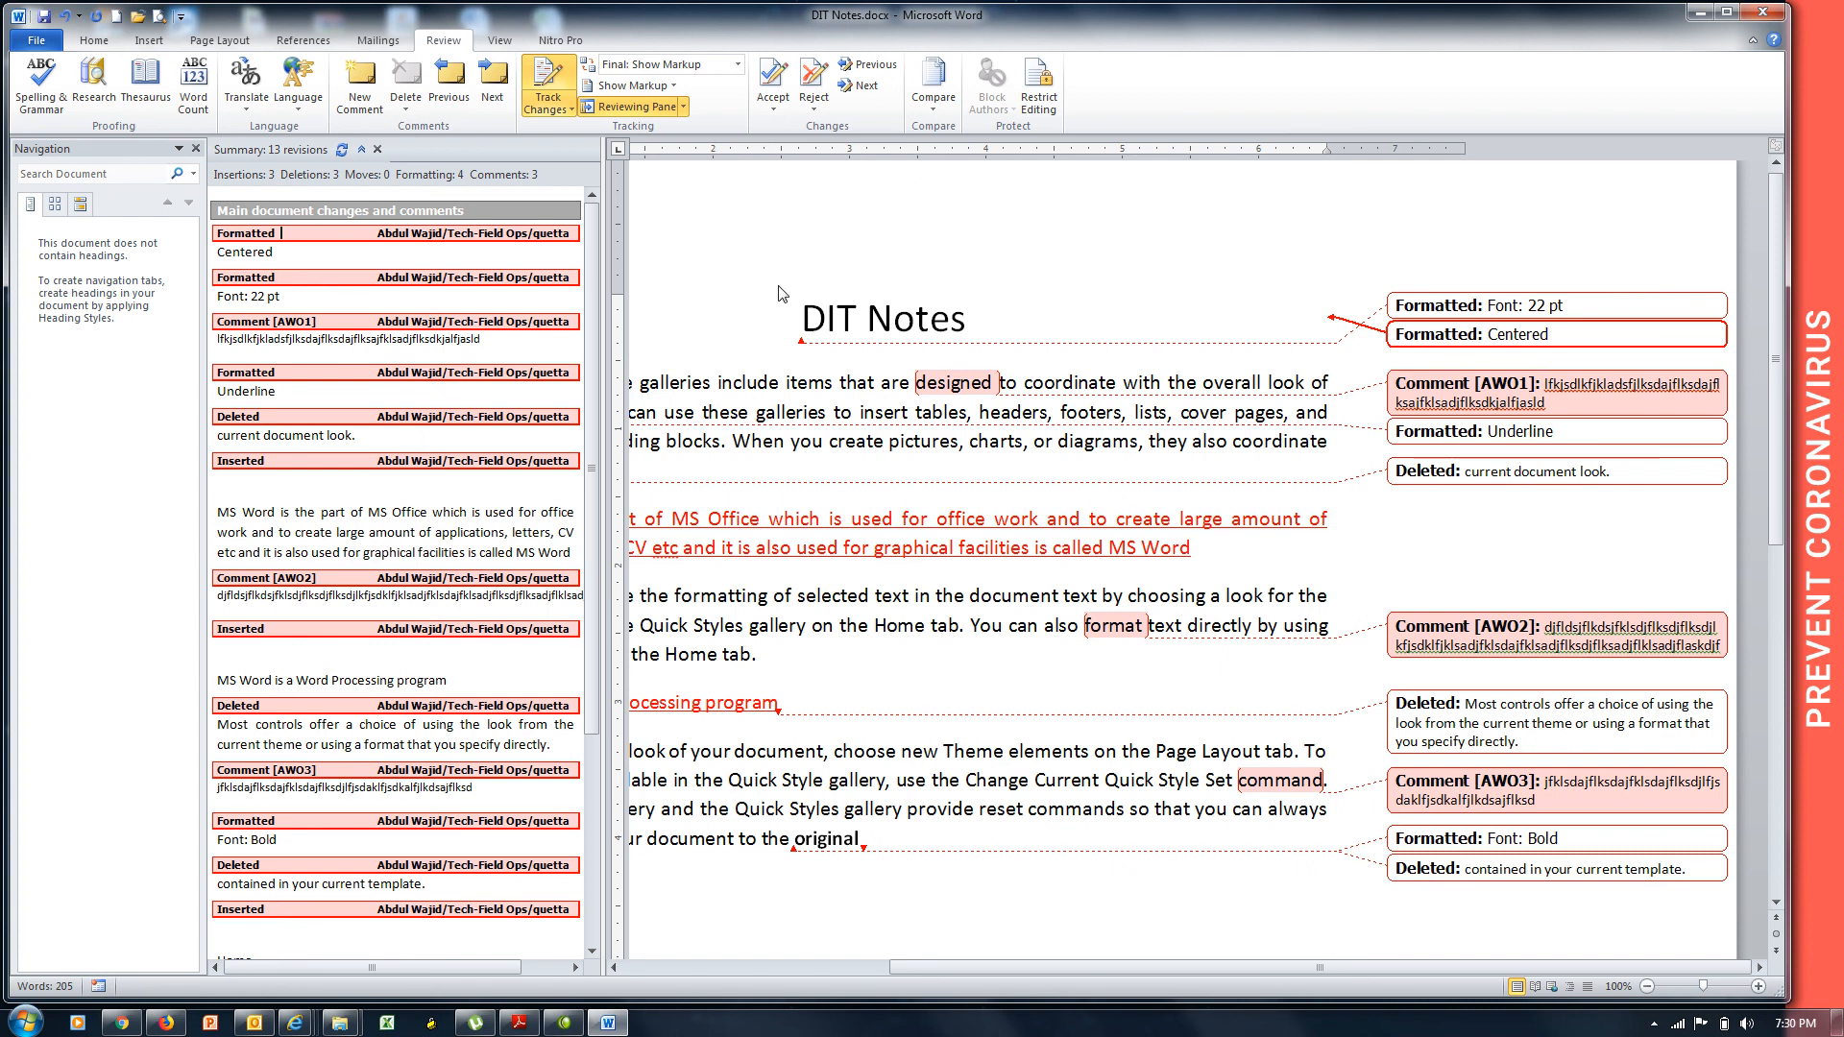
Jump to the Underline formatting revision in the pane, then return to the edited text.
{"action": "left_click", "coordinate": [373, 372]}
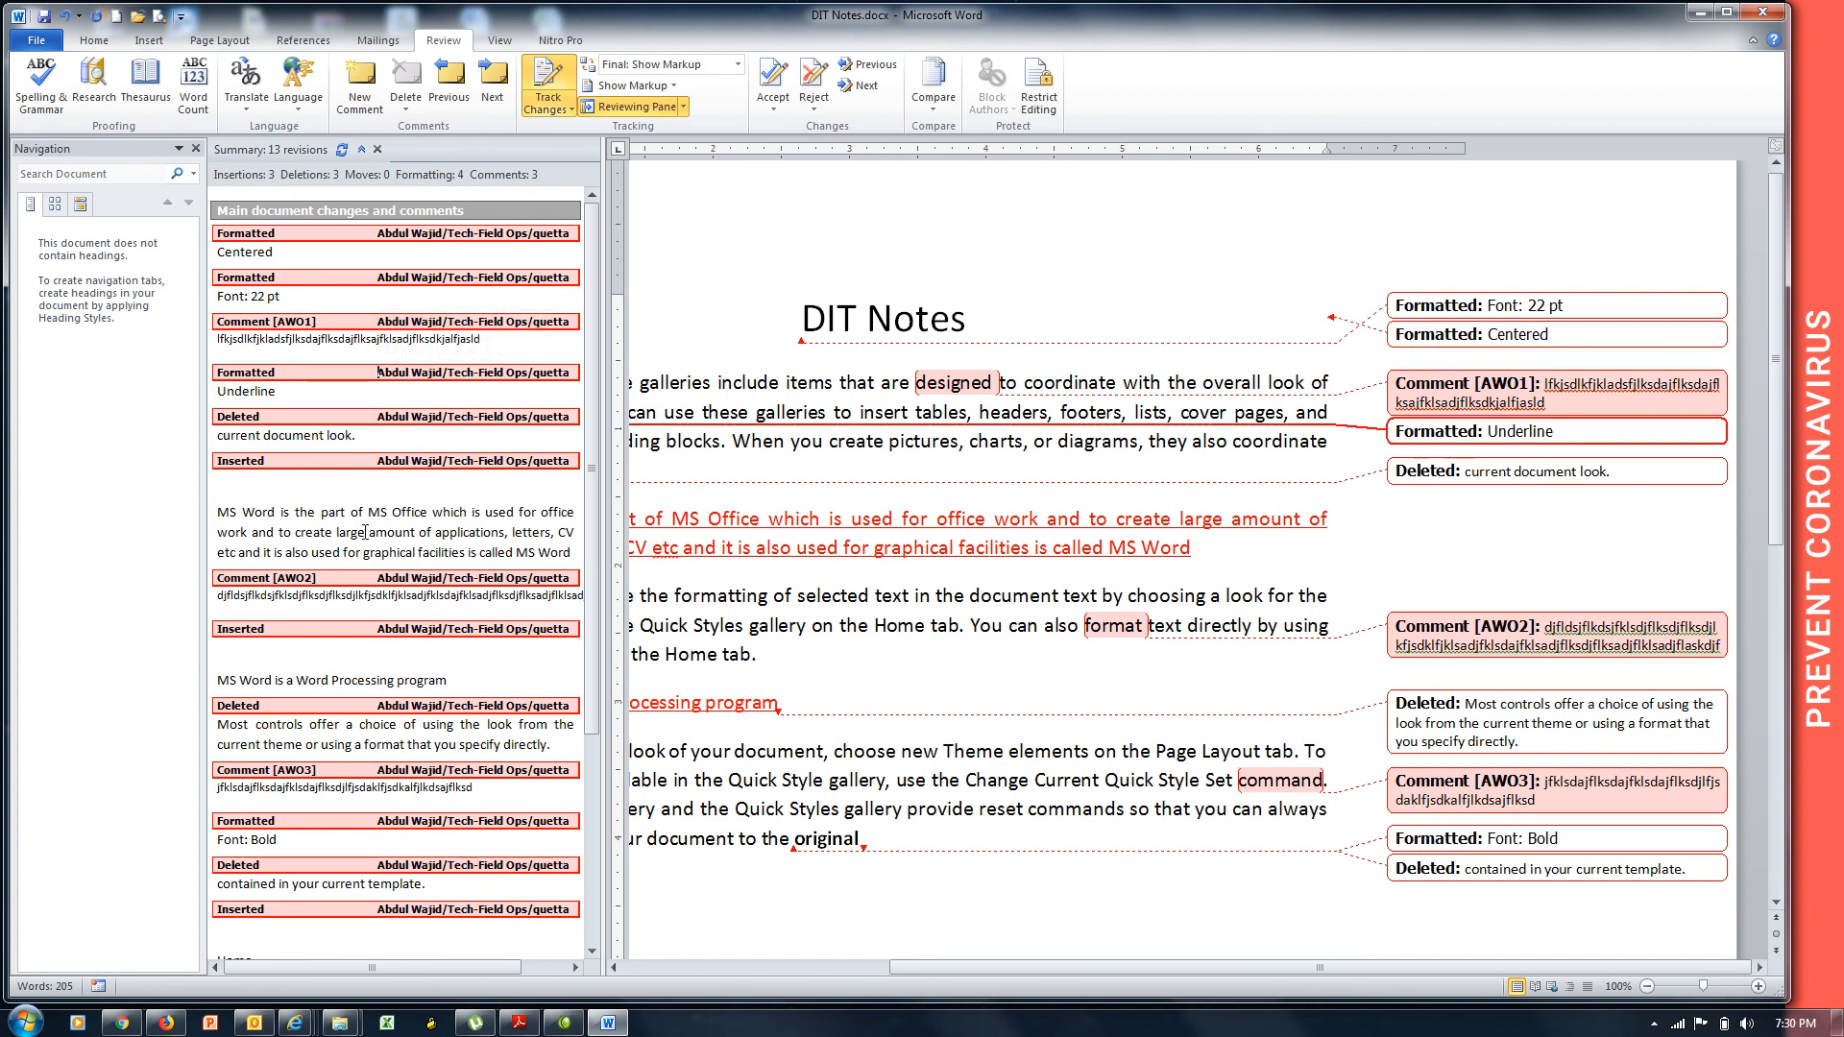
{"action": "left_click", "coordinate": [365, 536]}
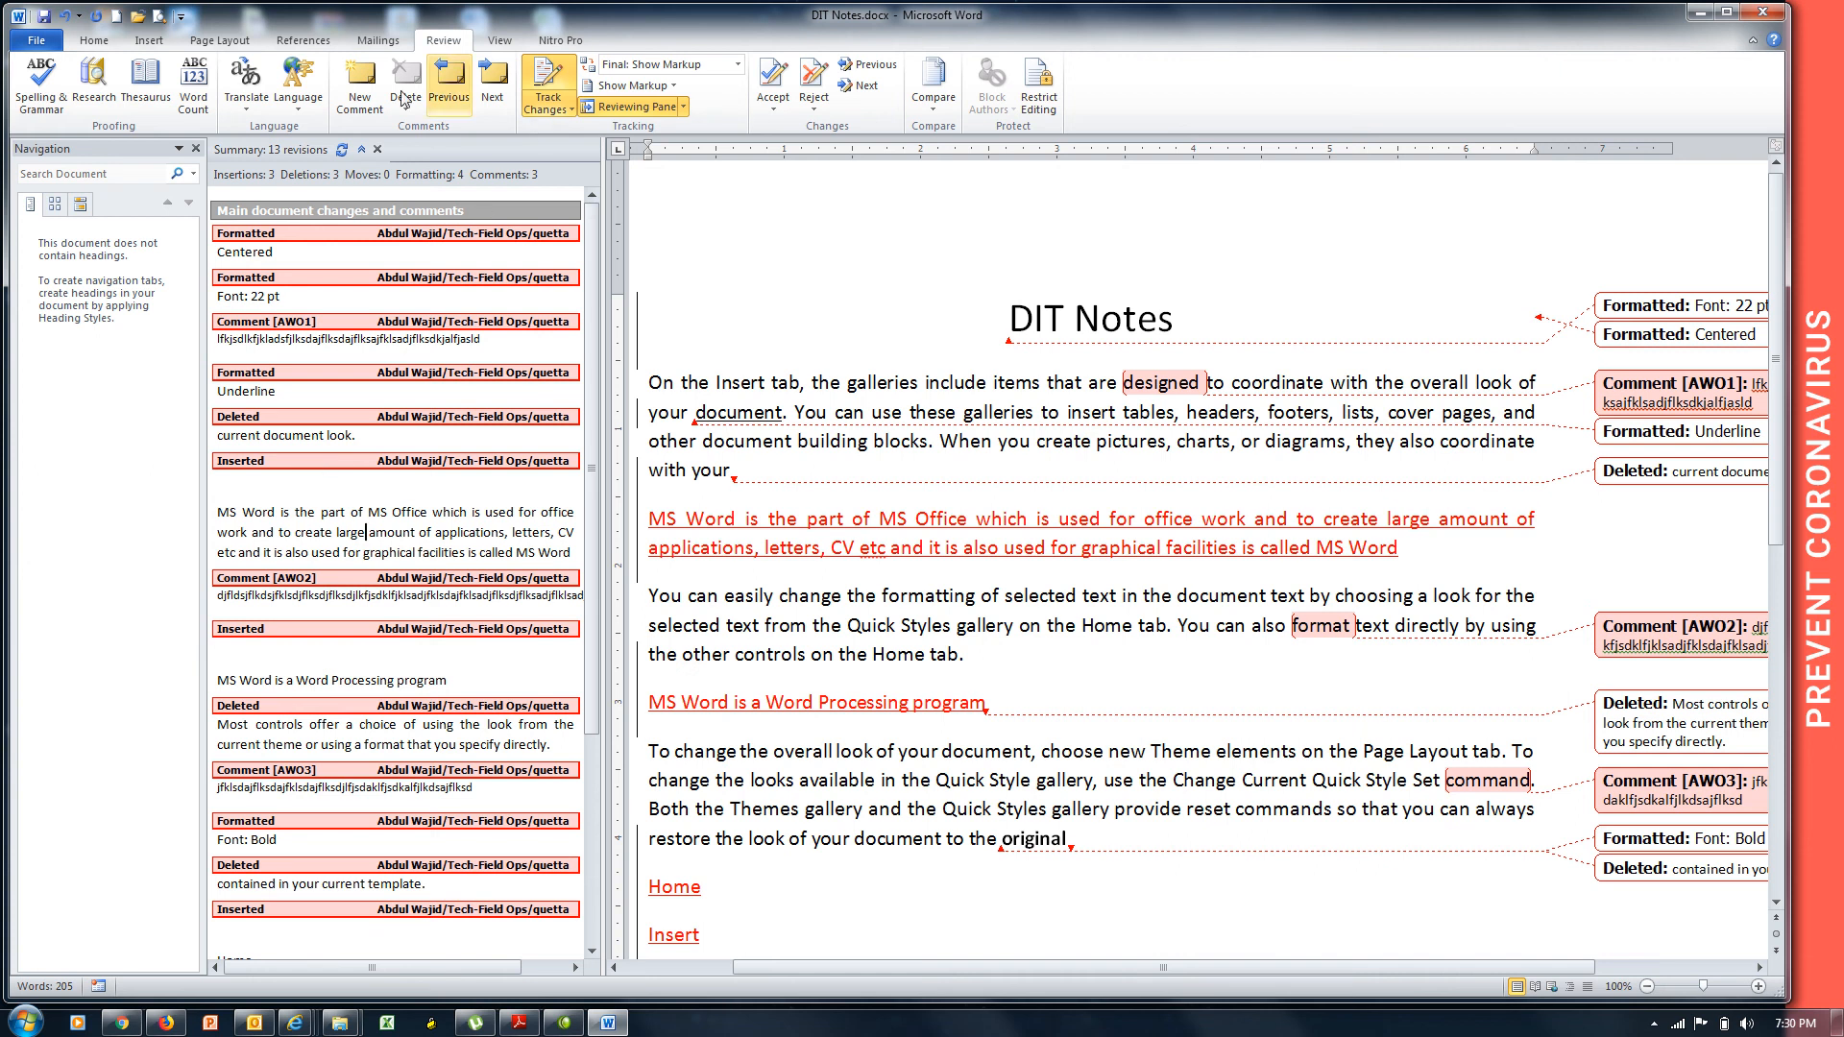
Close the vertical revisions pane, try the horizontal layout, then close that too.
{"action": "left_click", "coordinate": [378, 148]}
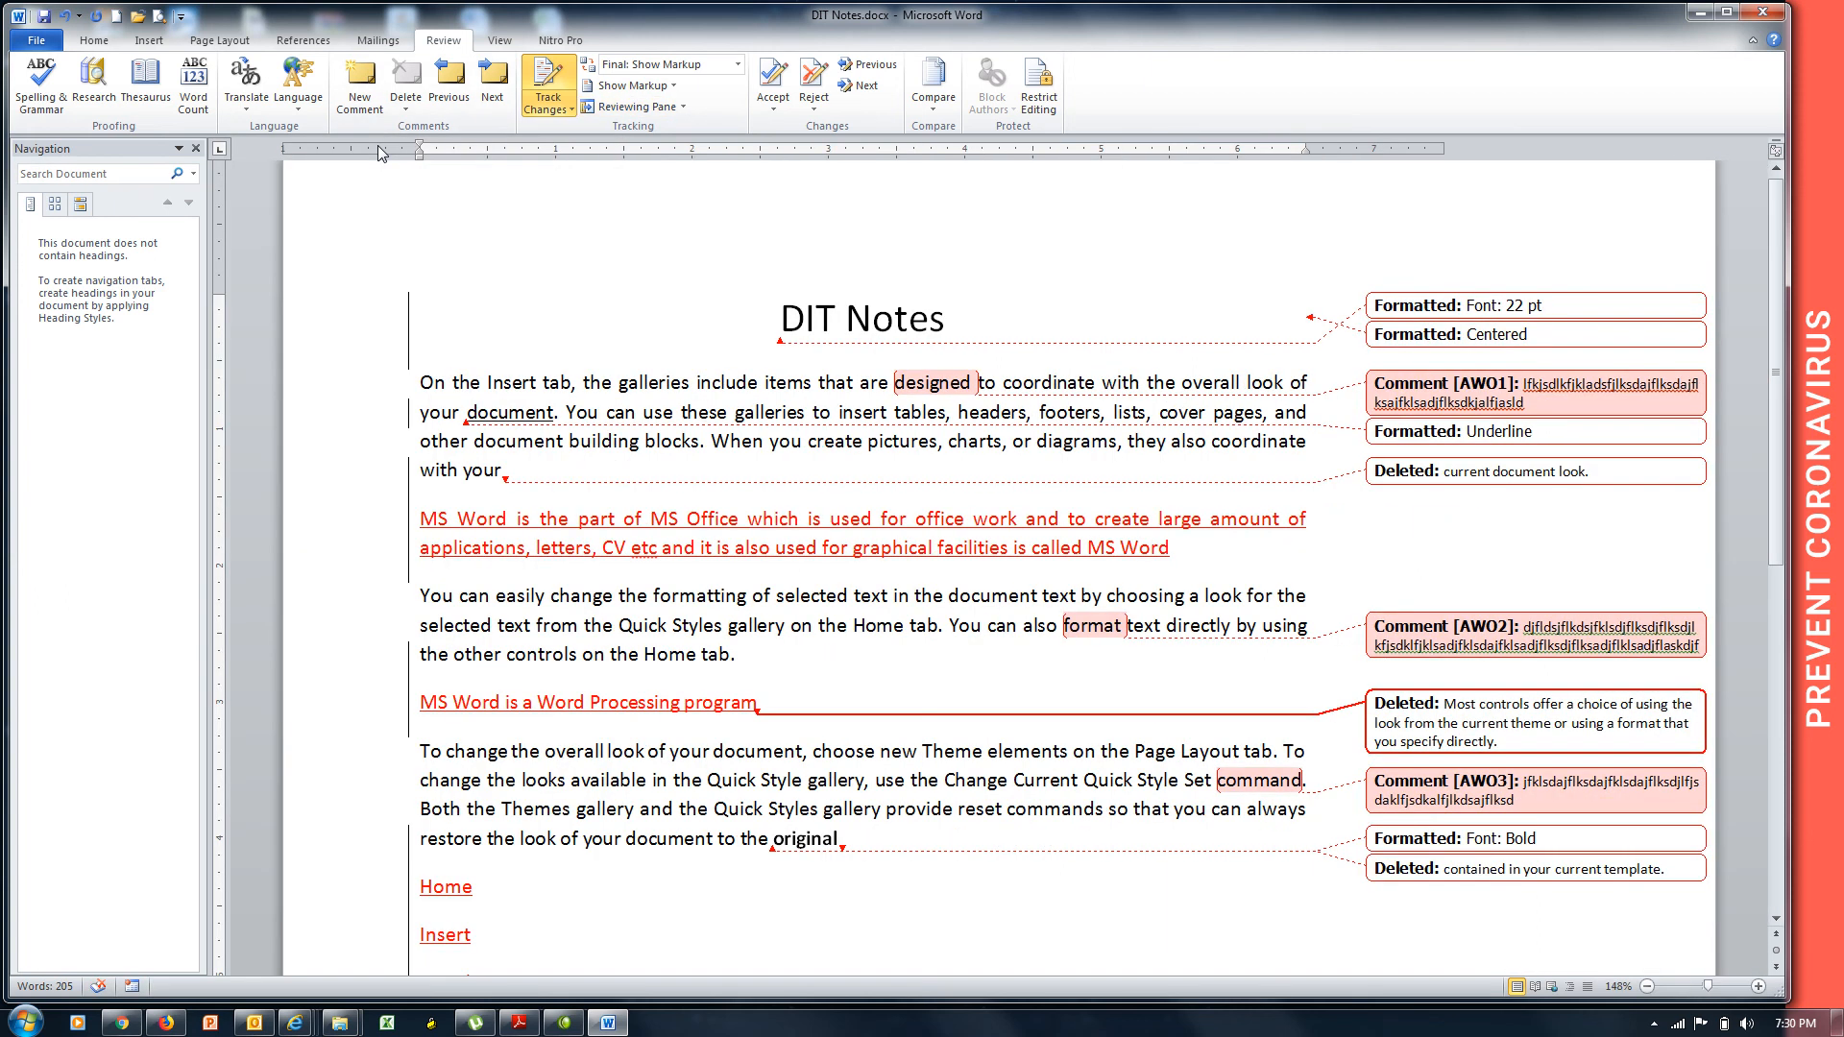
{"action": "left_click", "coordinate": [684, 108]}
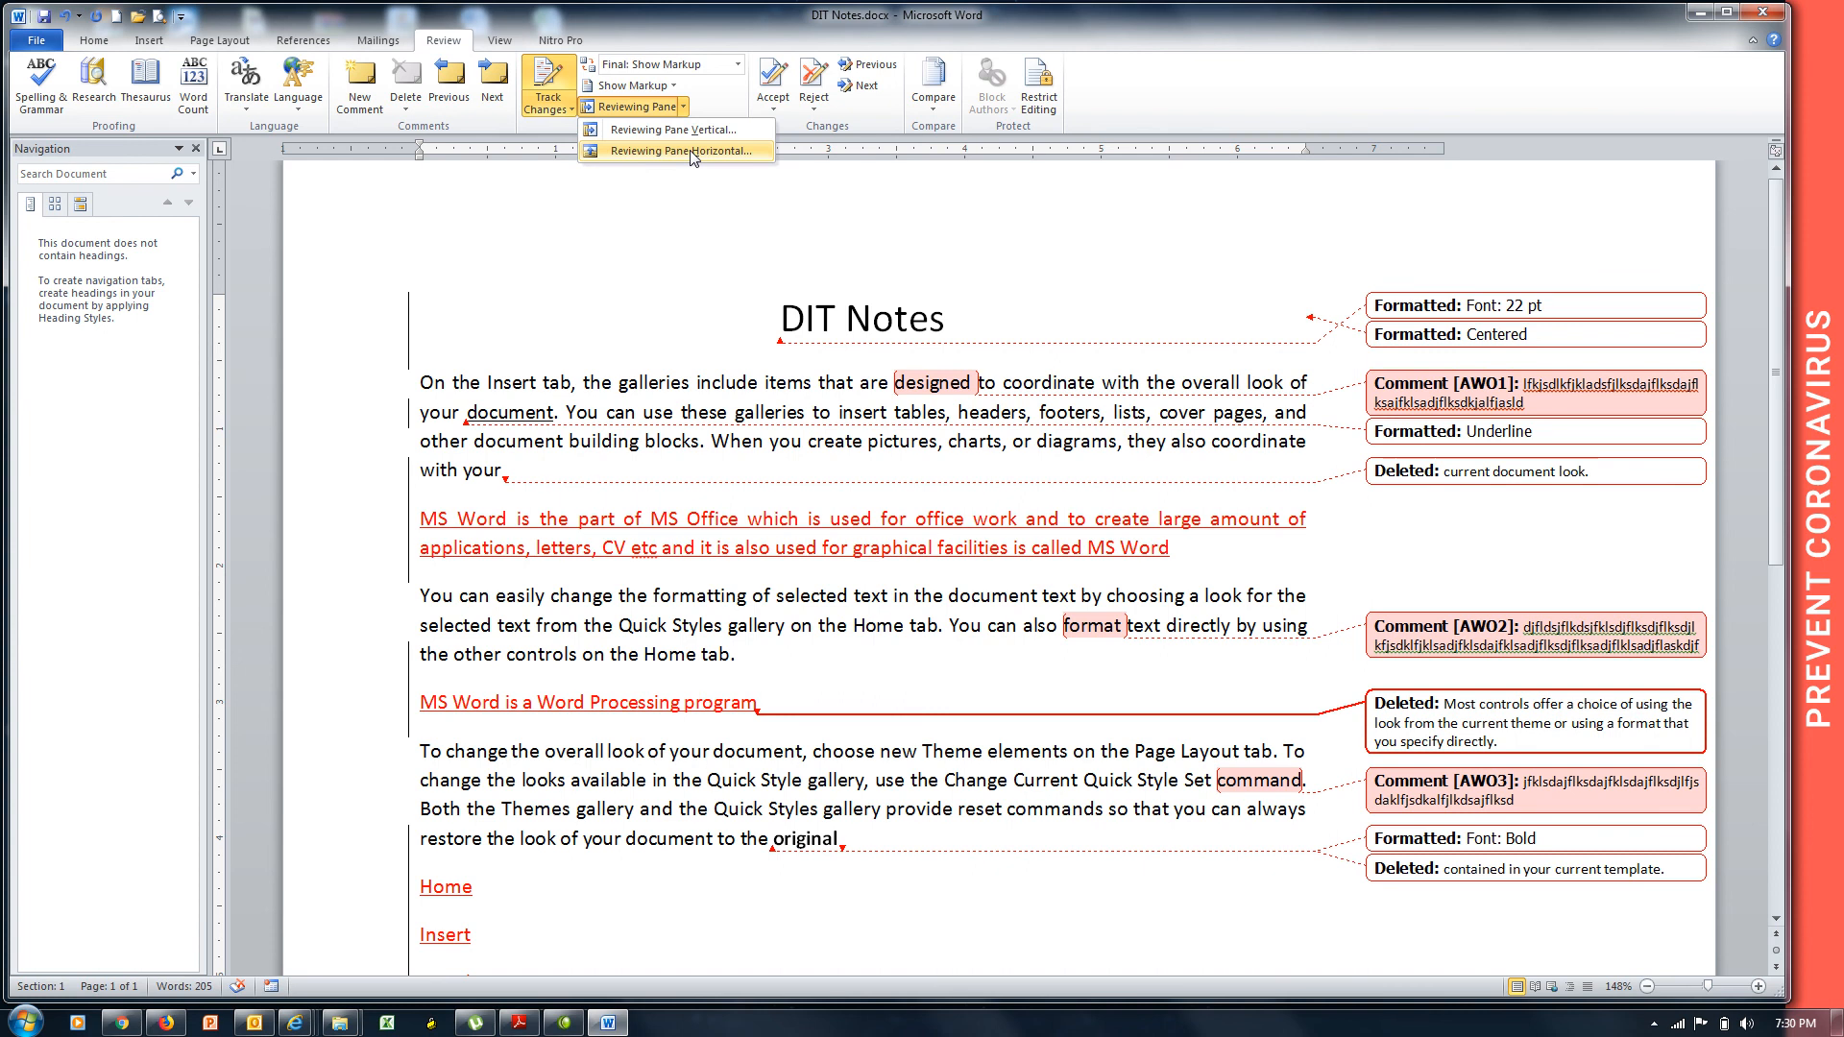
{"action": "left_click", "coordinate": [694, 152]}
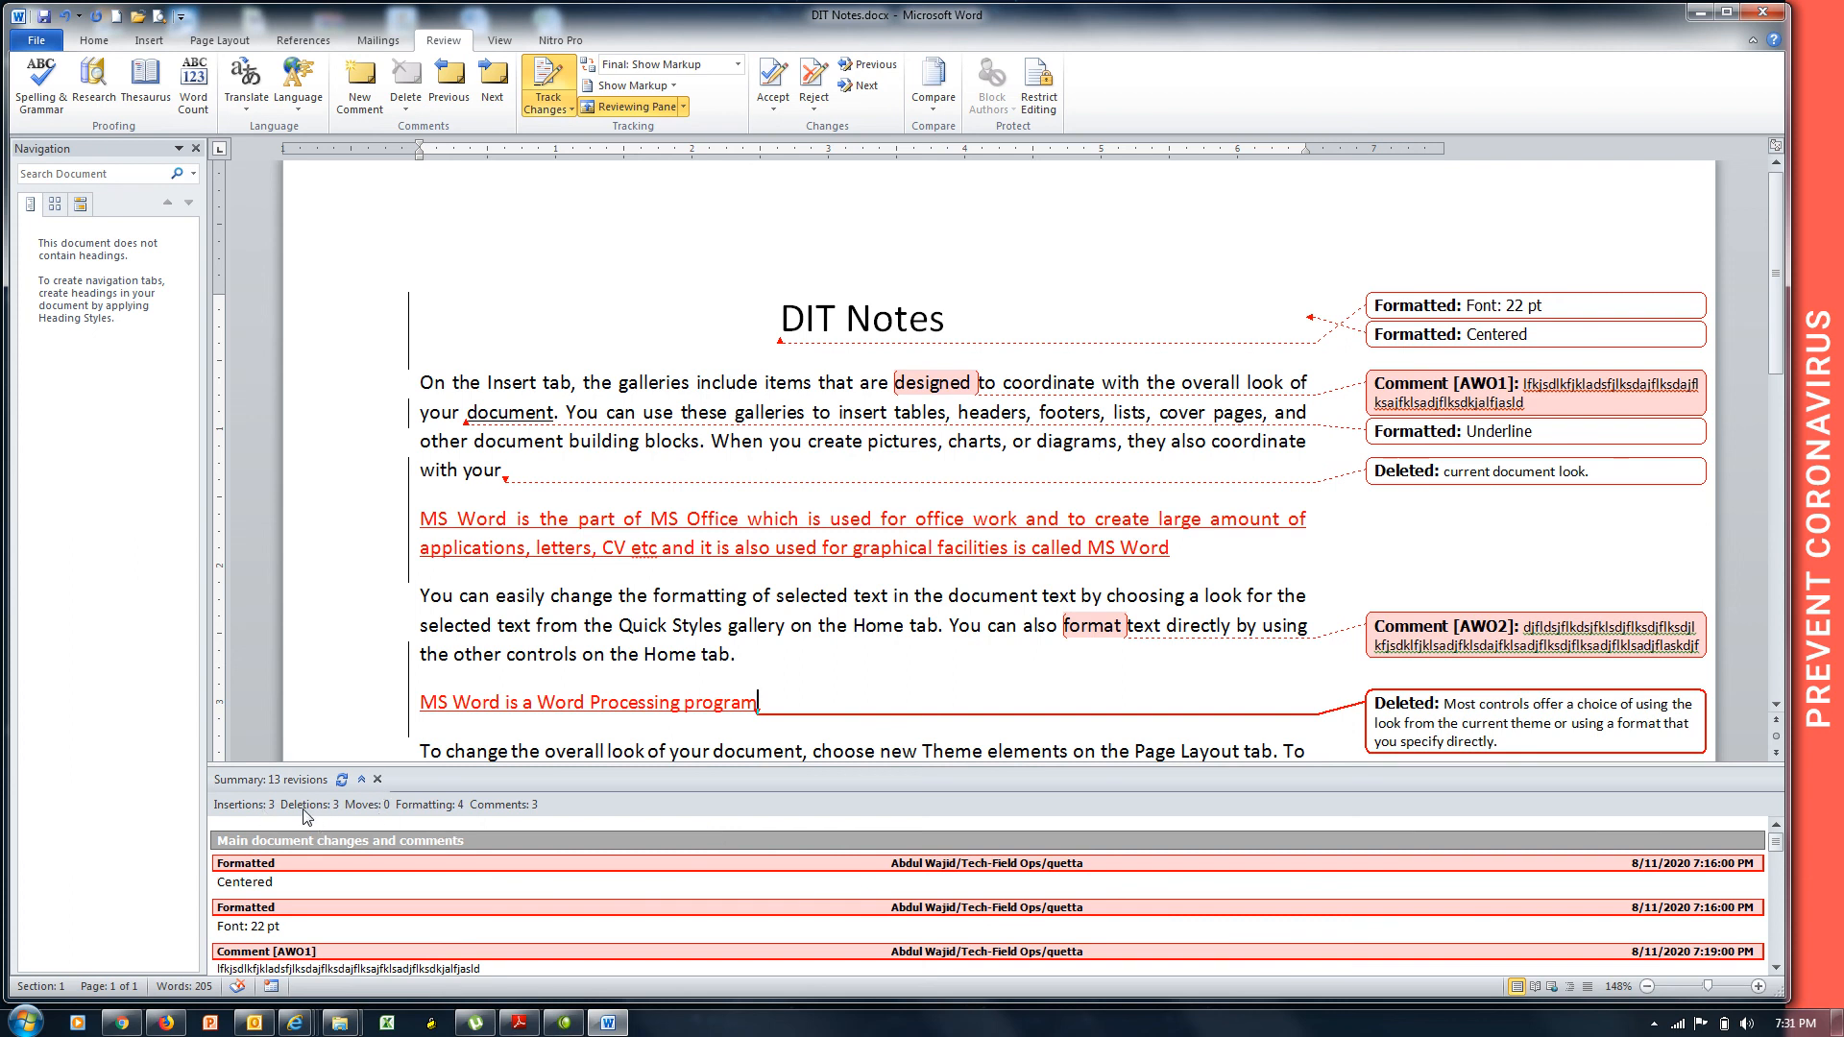
{"action": "left_click", "coordinate": [377, 779]}
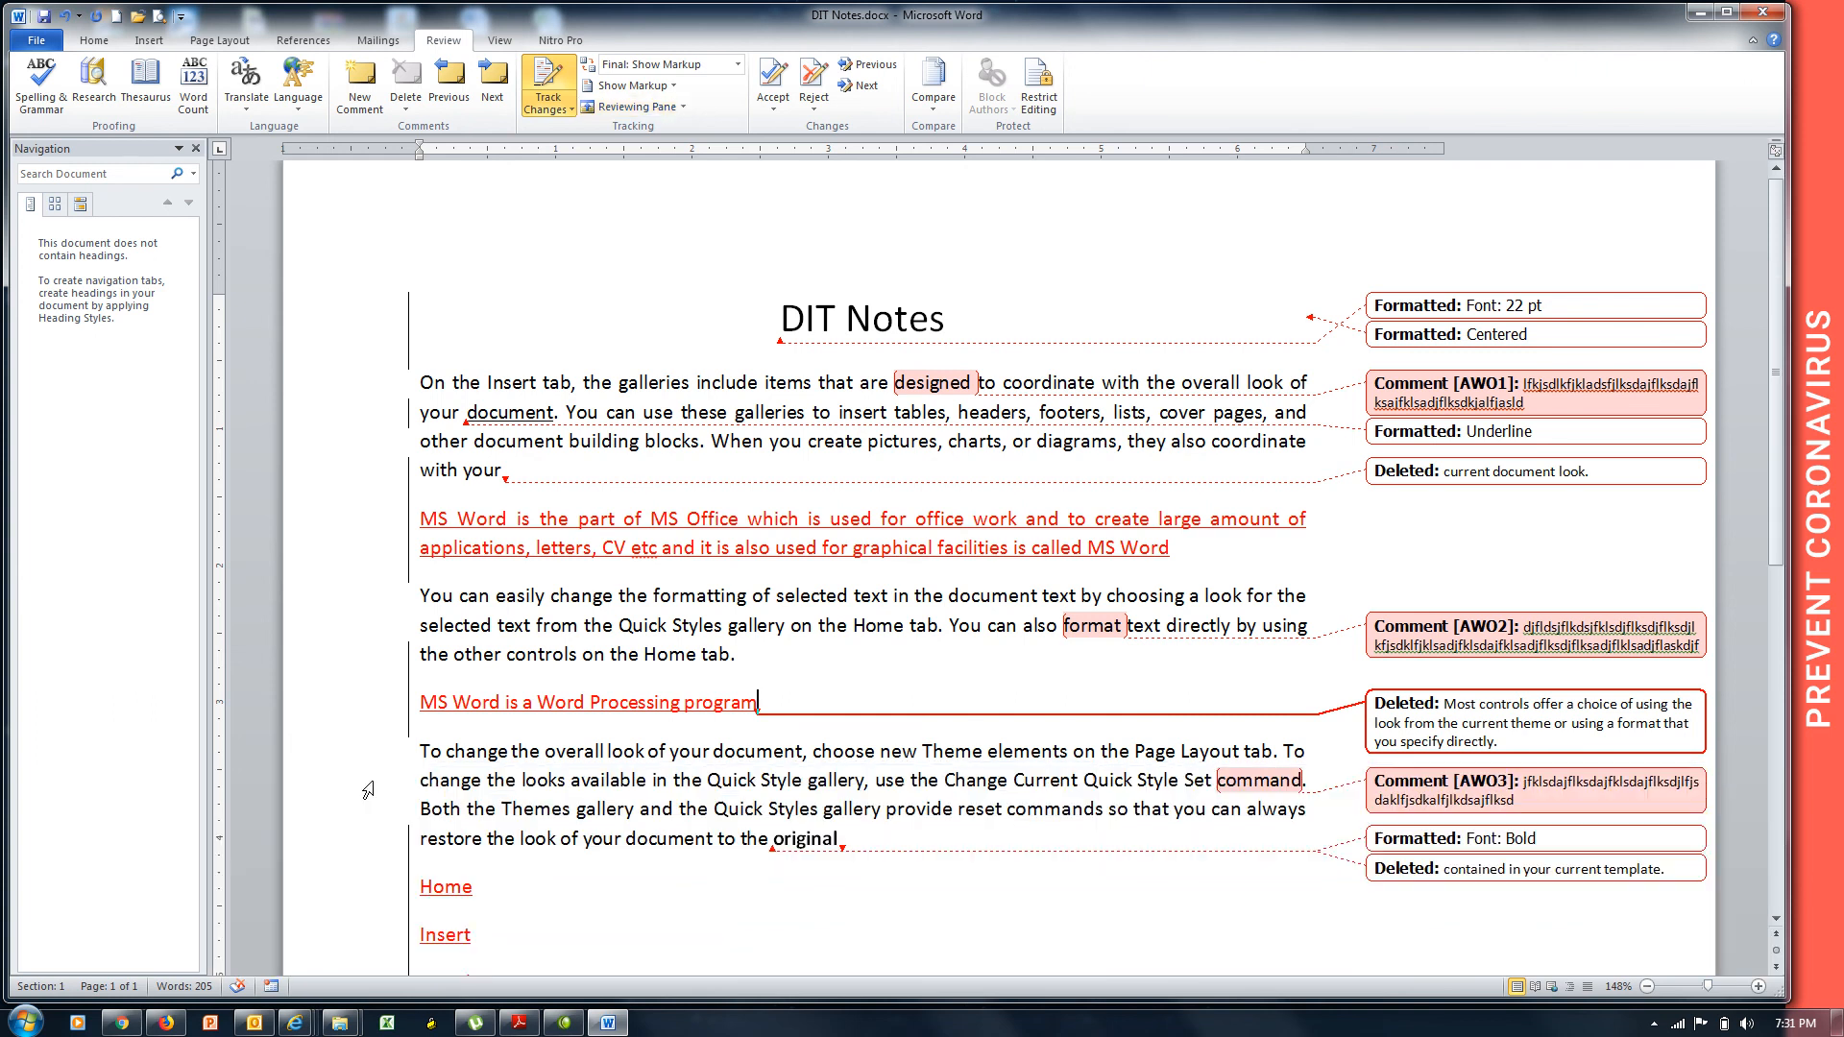
{"action": "left_click", "coordinate": [686, 109]}
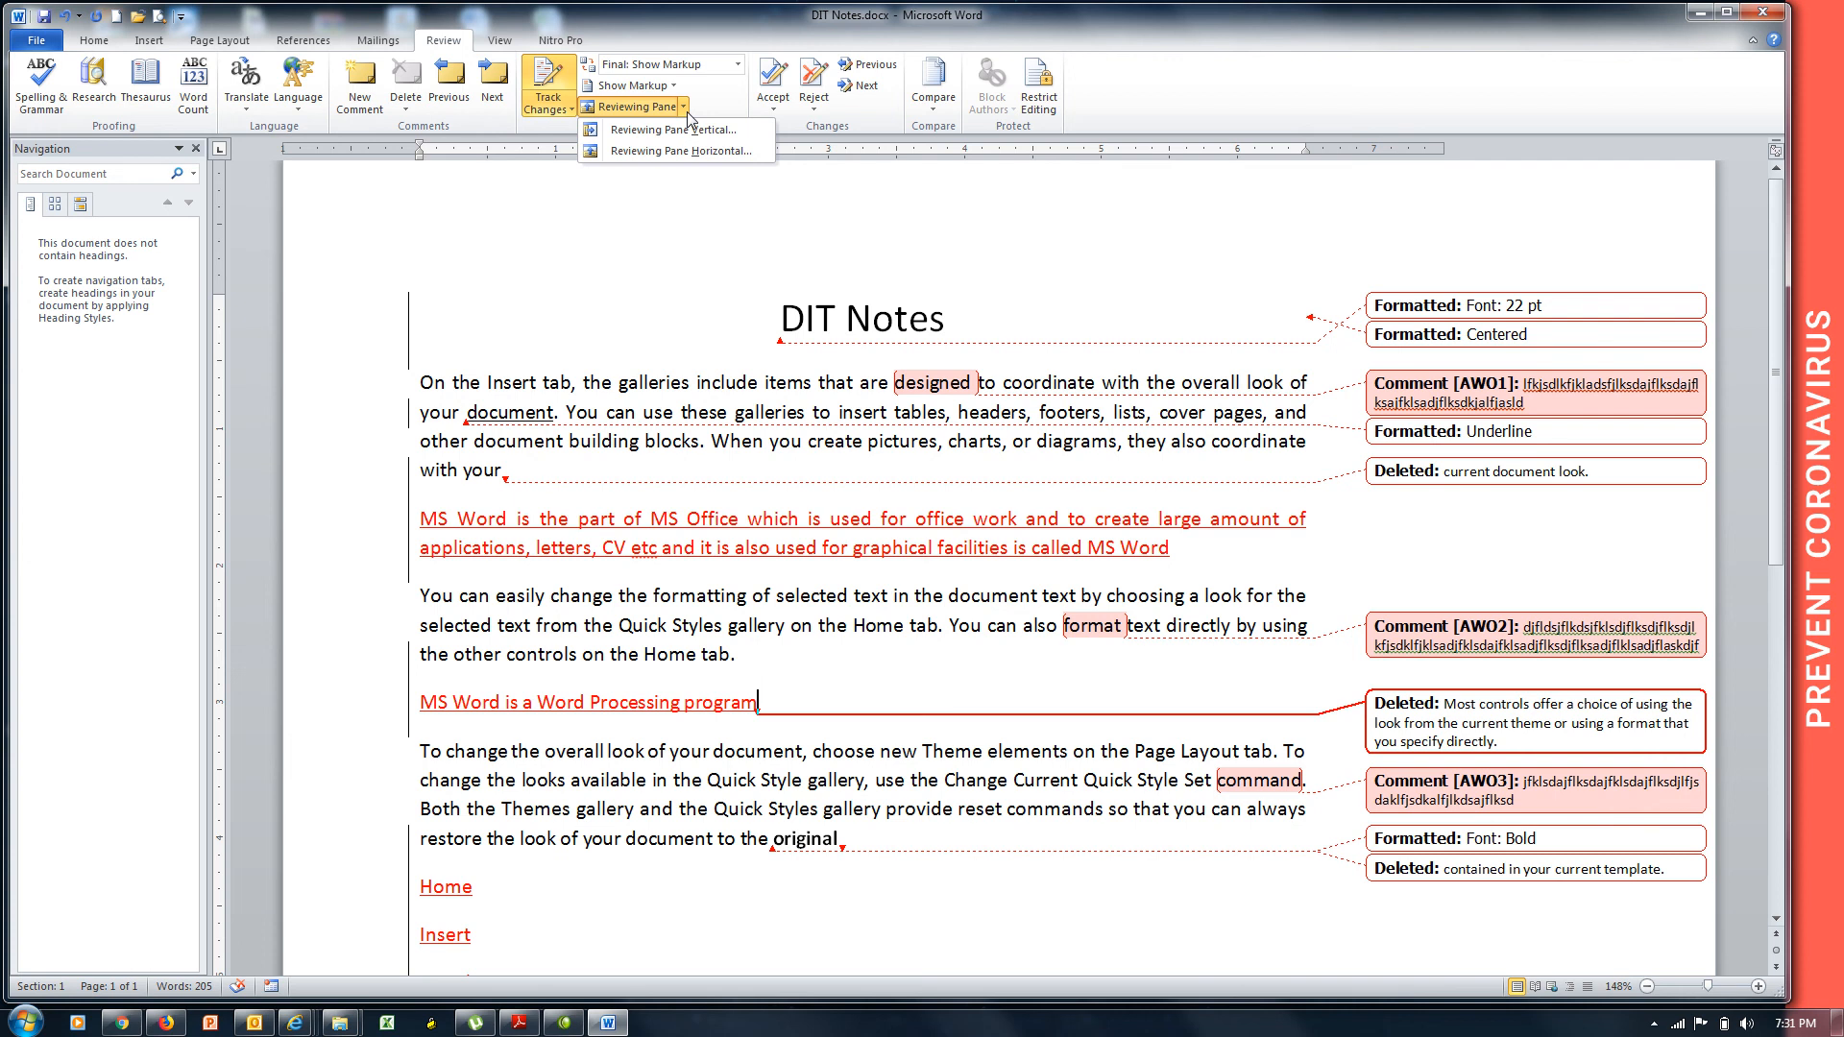
{"action": "left_click", "coordinate": [540, 164]}
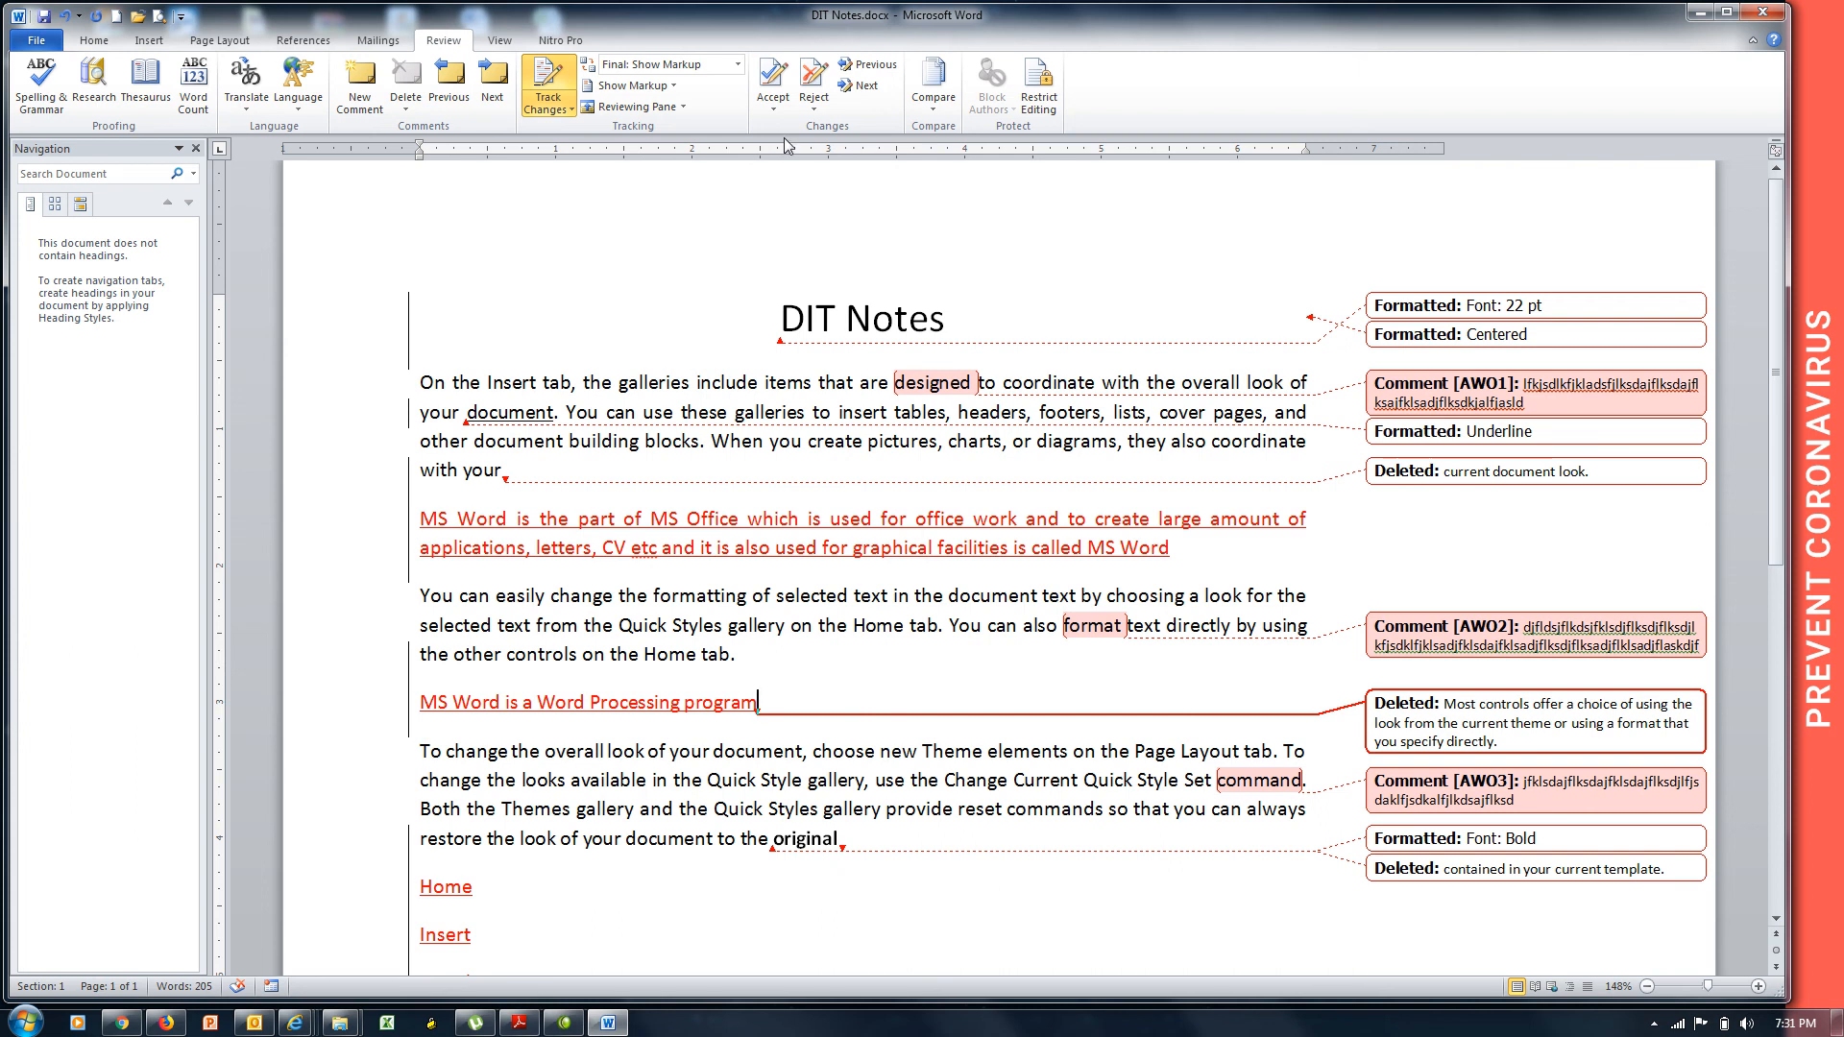
{"action": "left_click", "coordinate": [814, 109]}
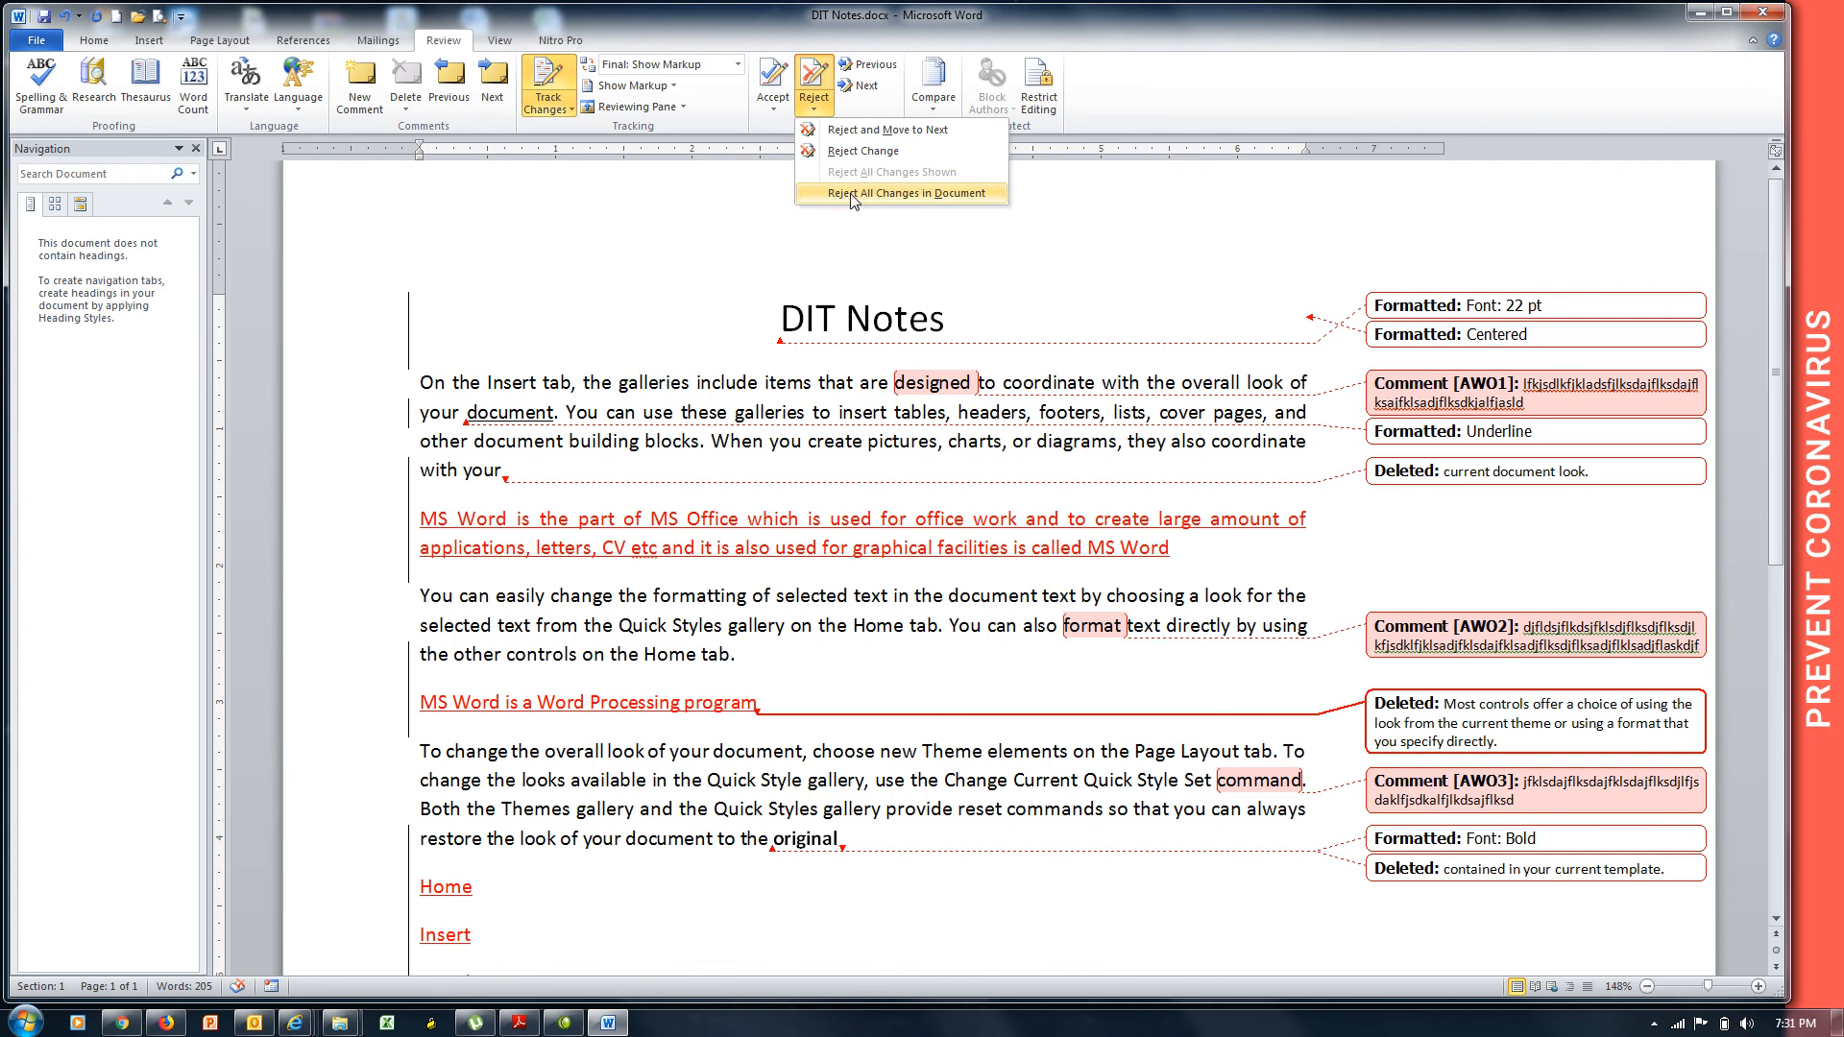
{"action": "left_click", "coordinate": [851, 195]}
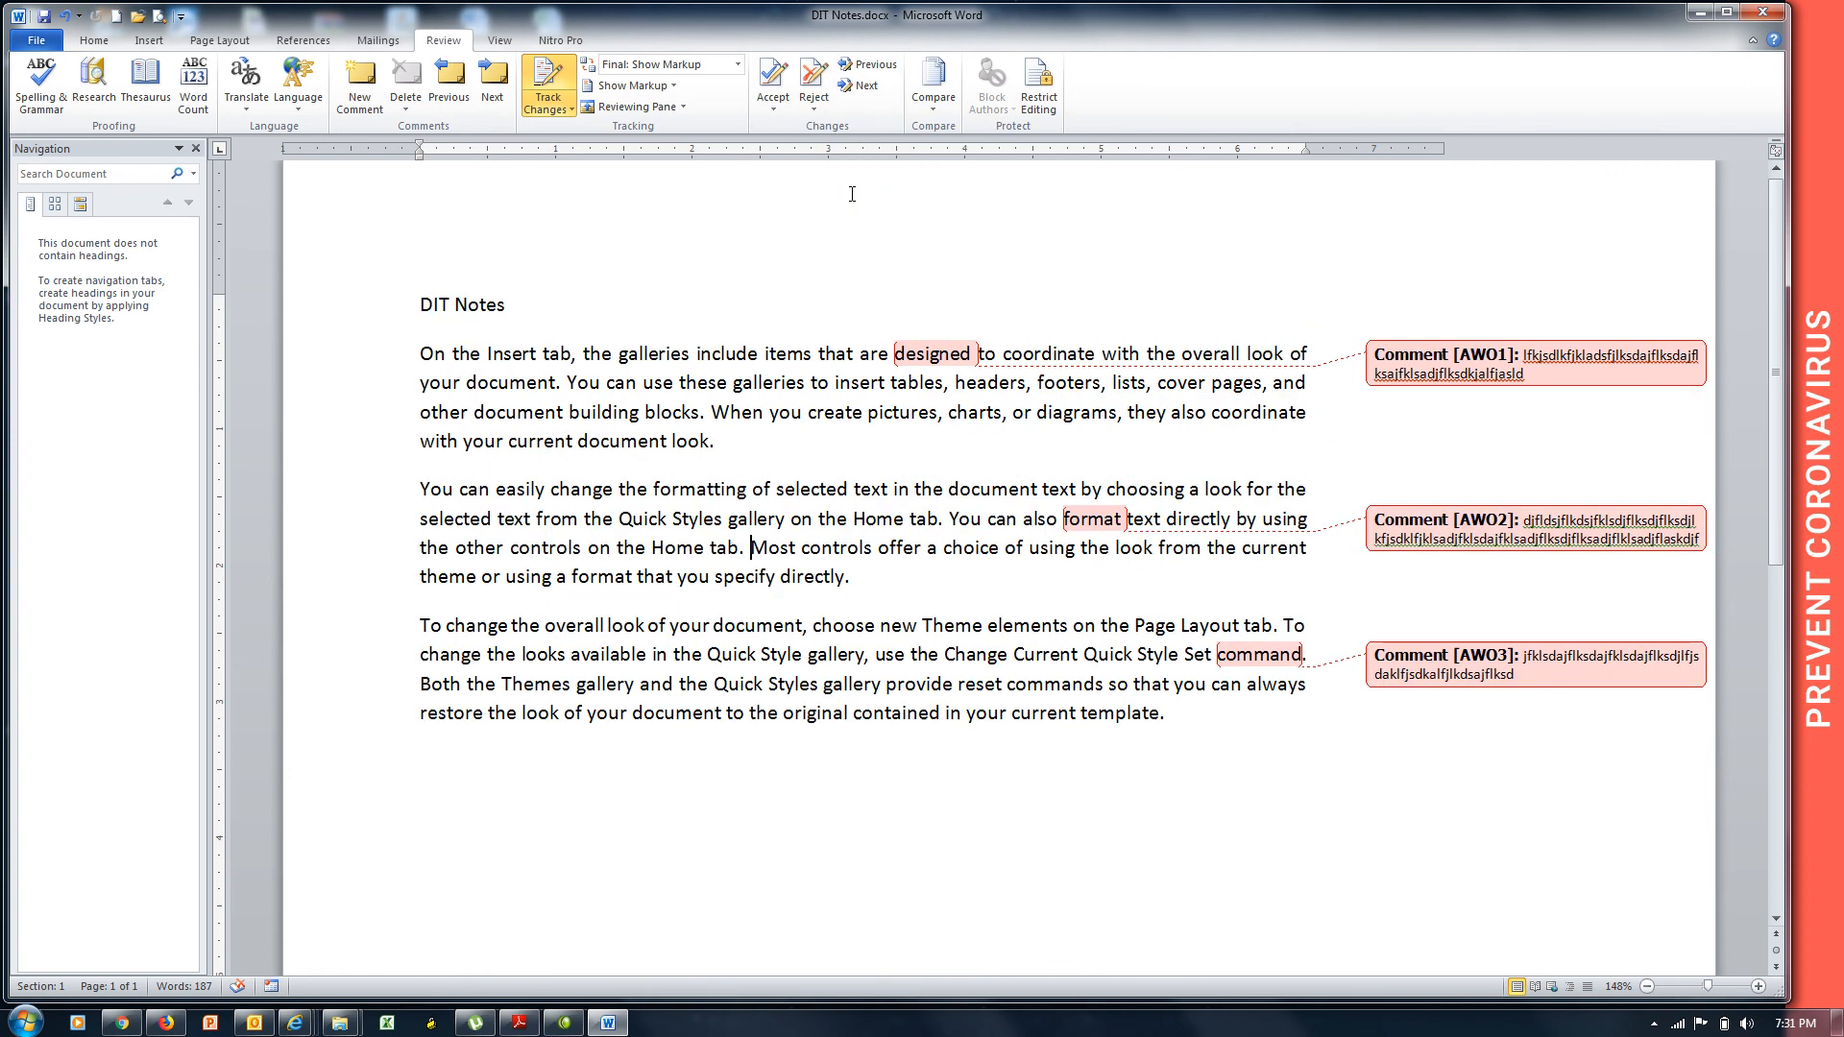
{"action": "key", "text": "ctrl+z"}
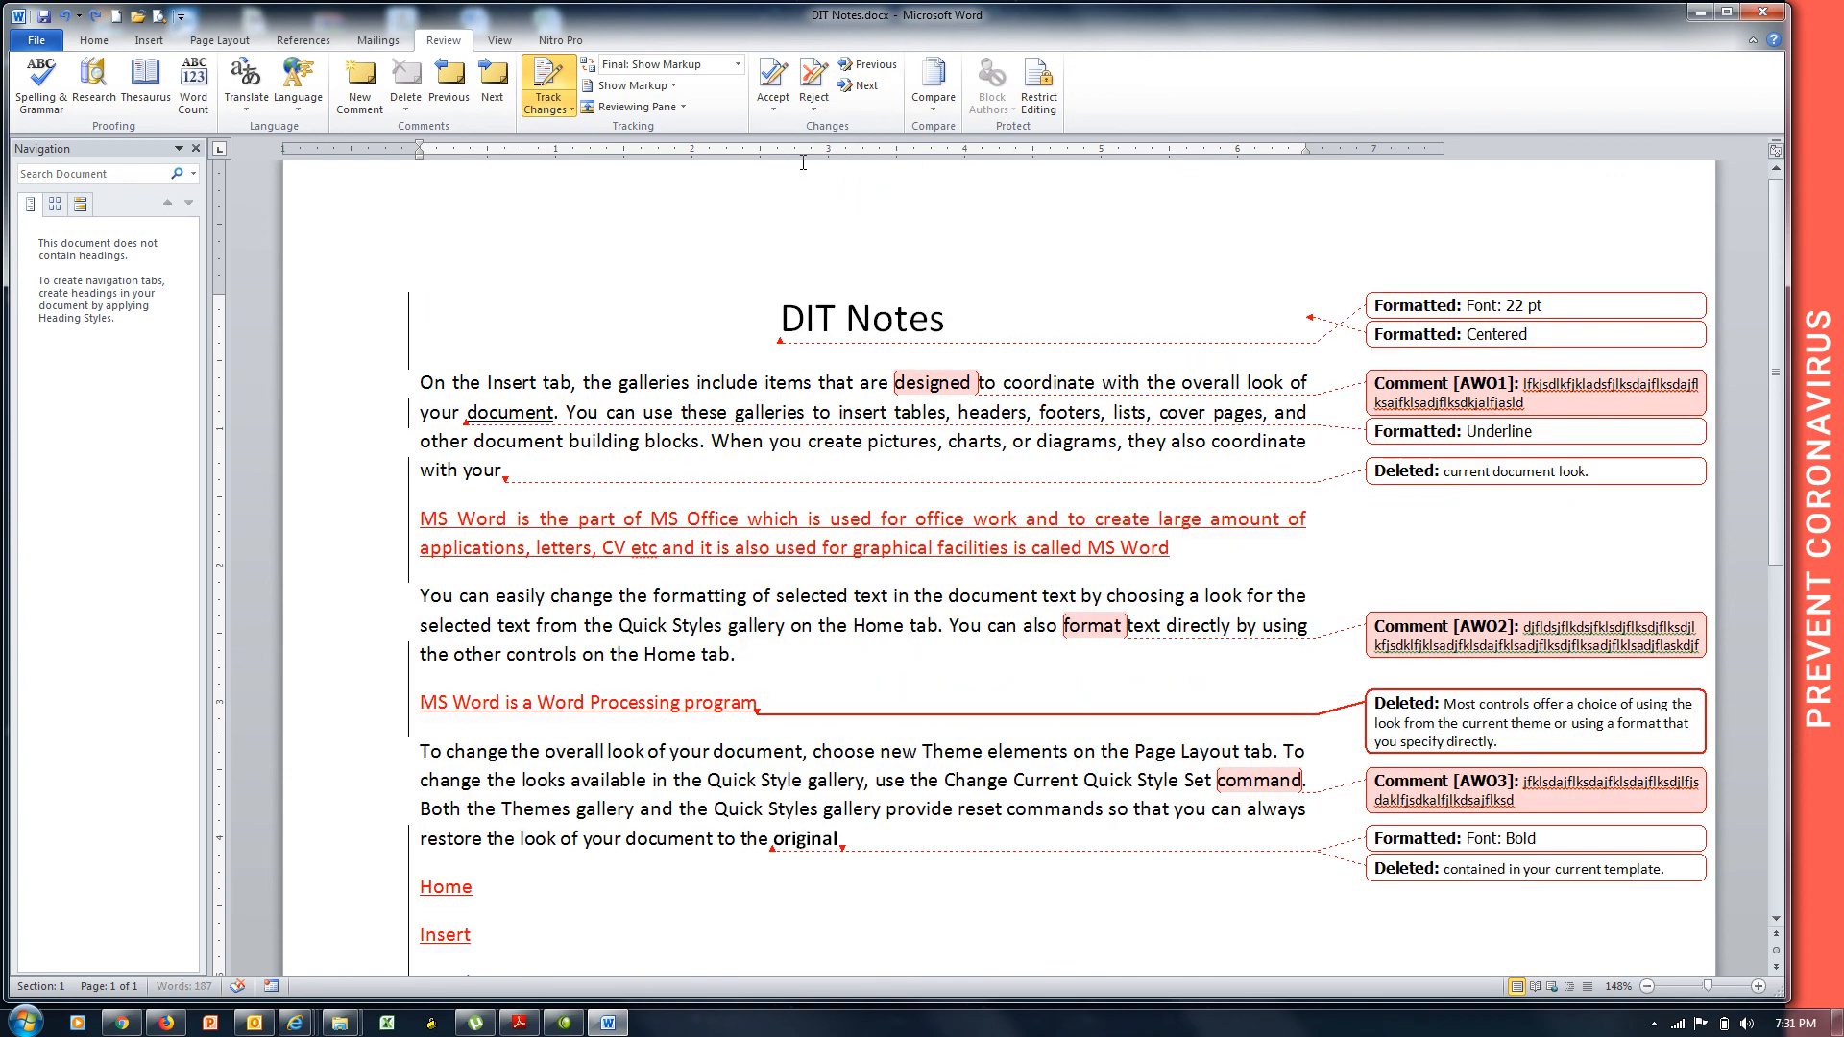
{"action": "left_click", "coordinate": [772, 116]}
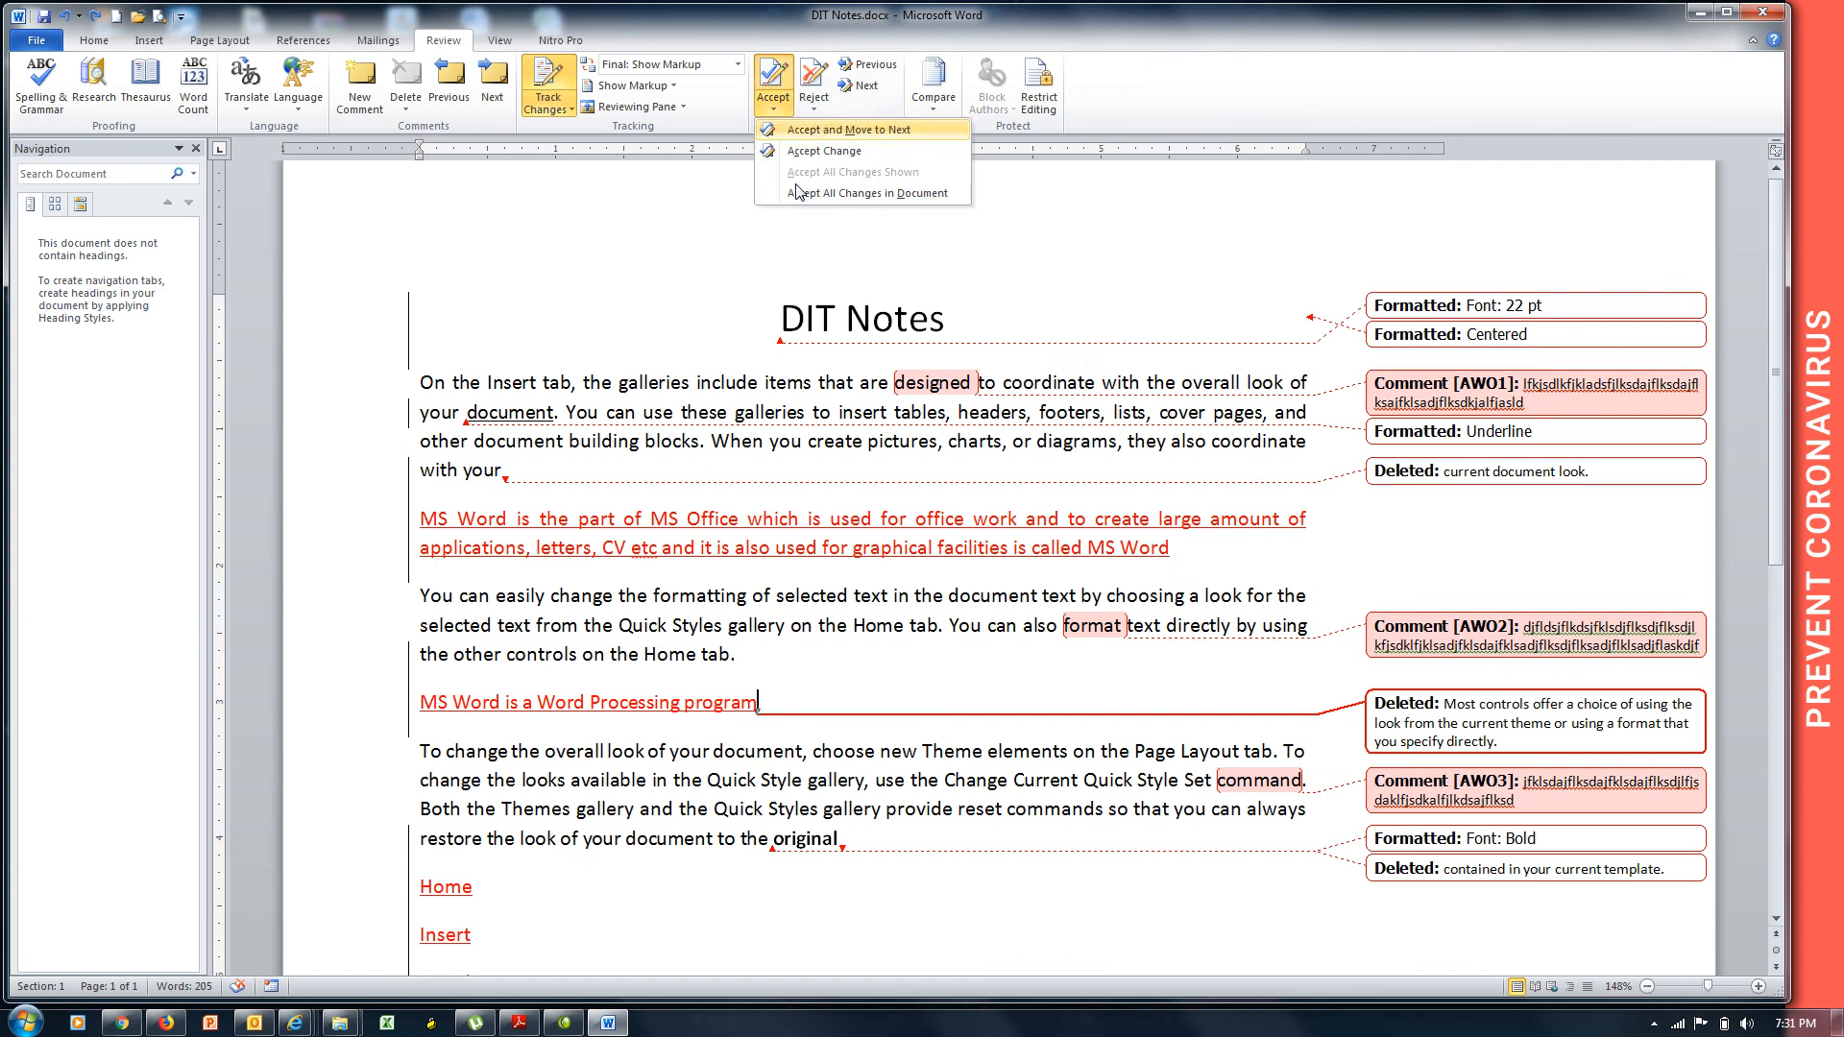
{"action": "left_click", "coordinate": [809, 192]}
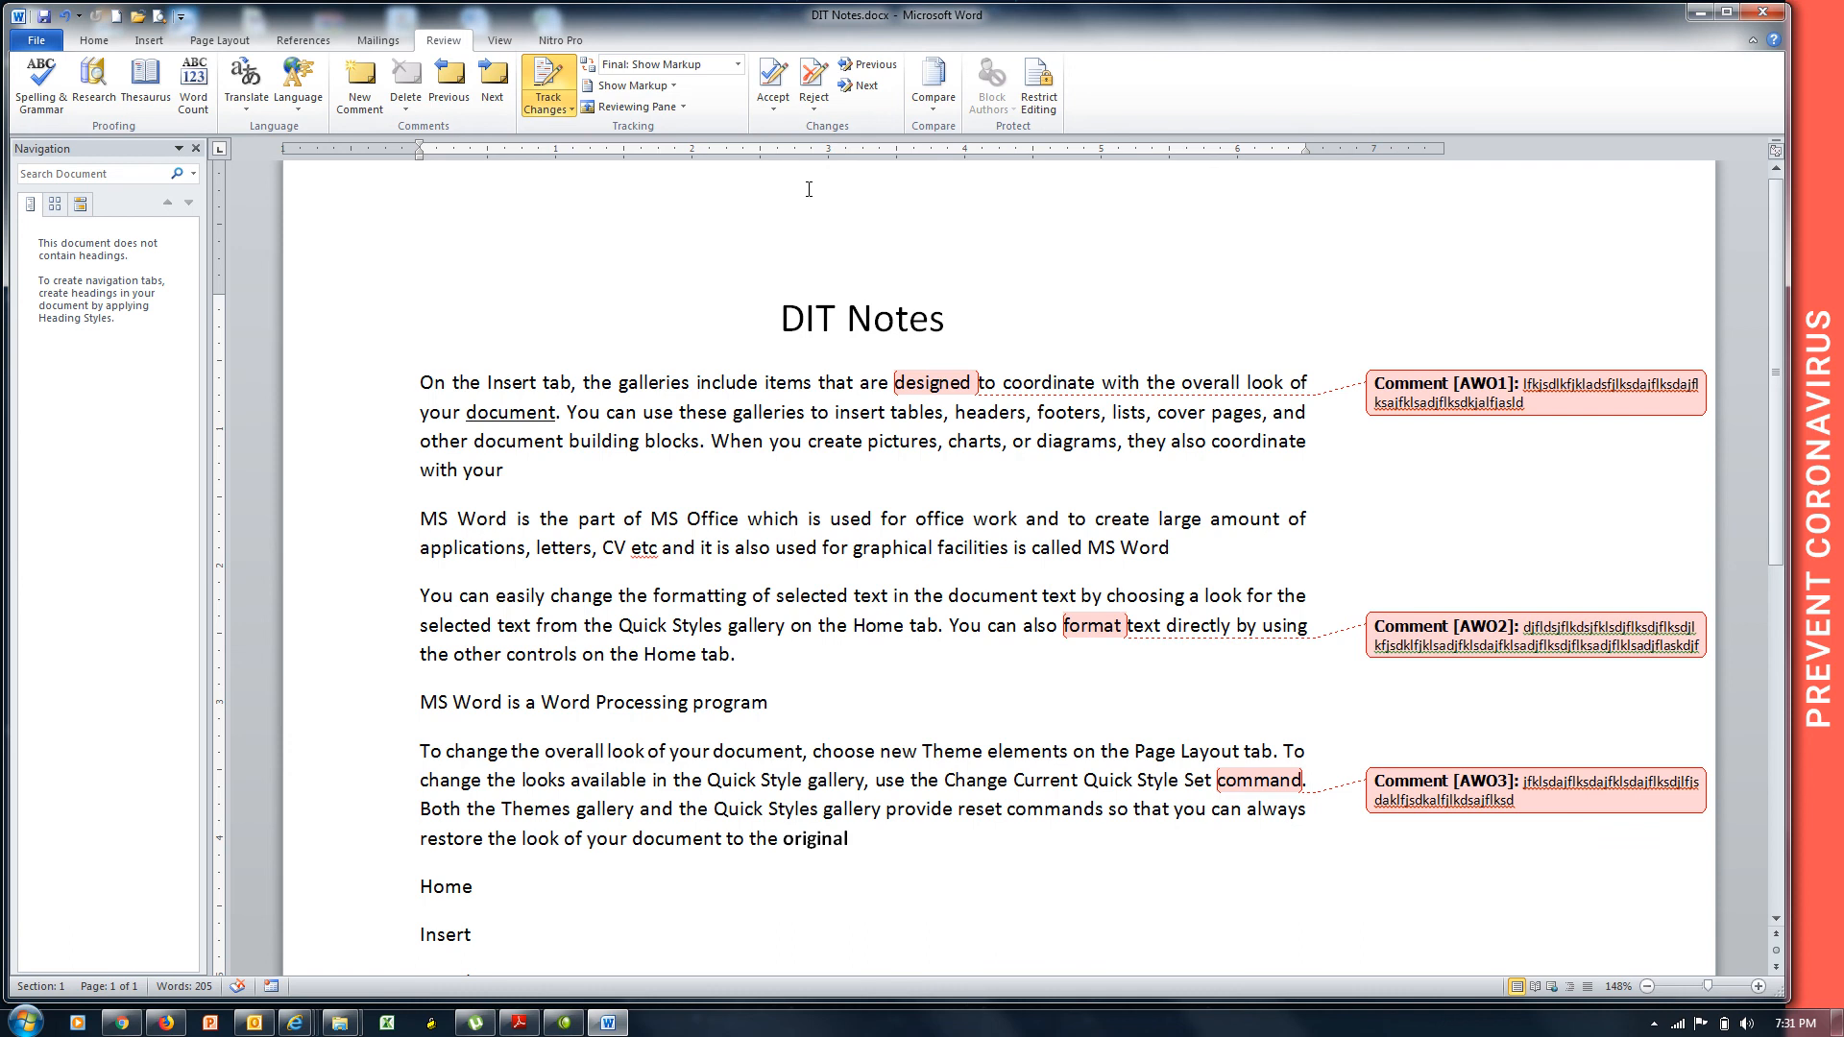
{"action": "key", "text": "ctrl+z"}
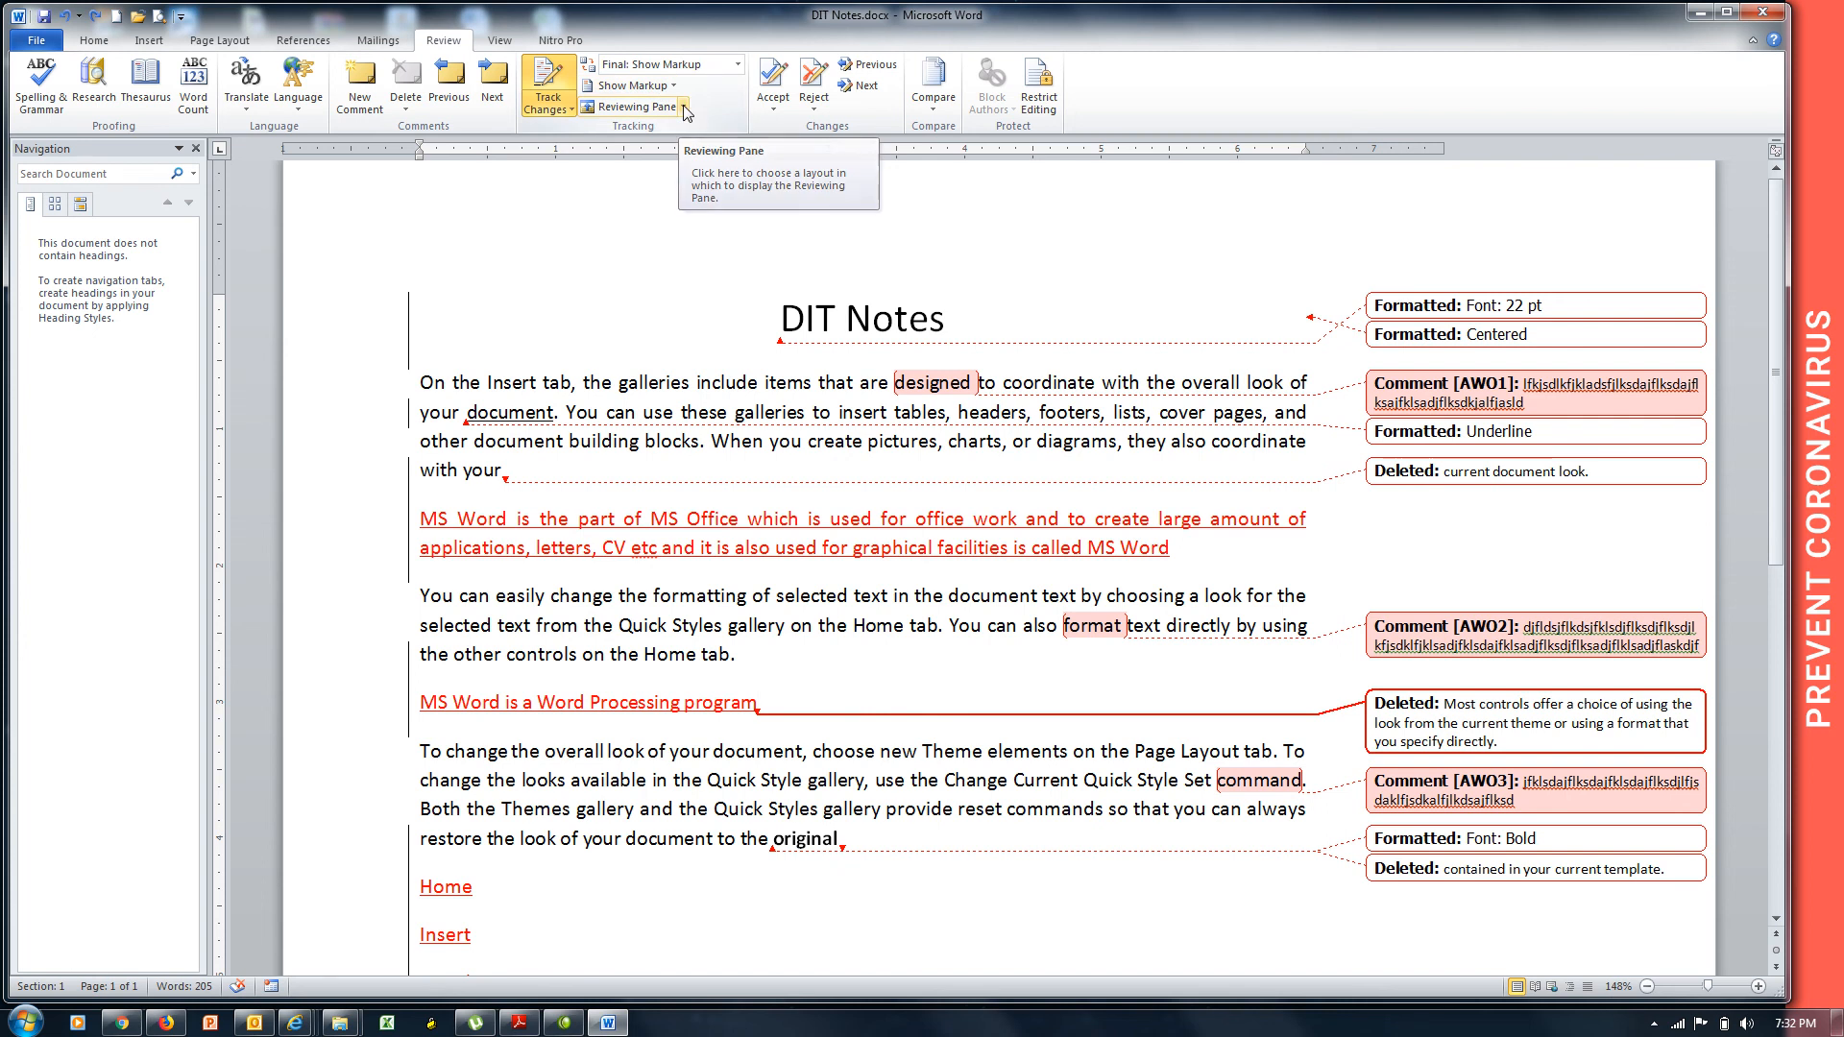
Create a new document titled 'ADIT Notes' with three =rand() sample paragraphs.
{"action": "key", "text": "ctrl+n"}
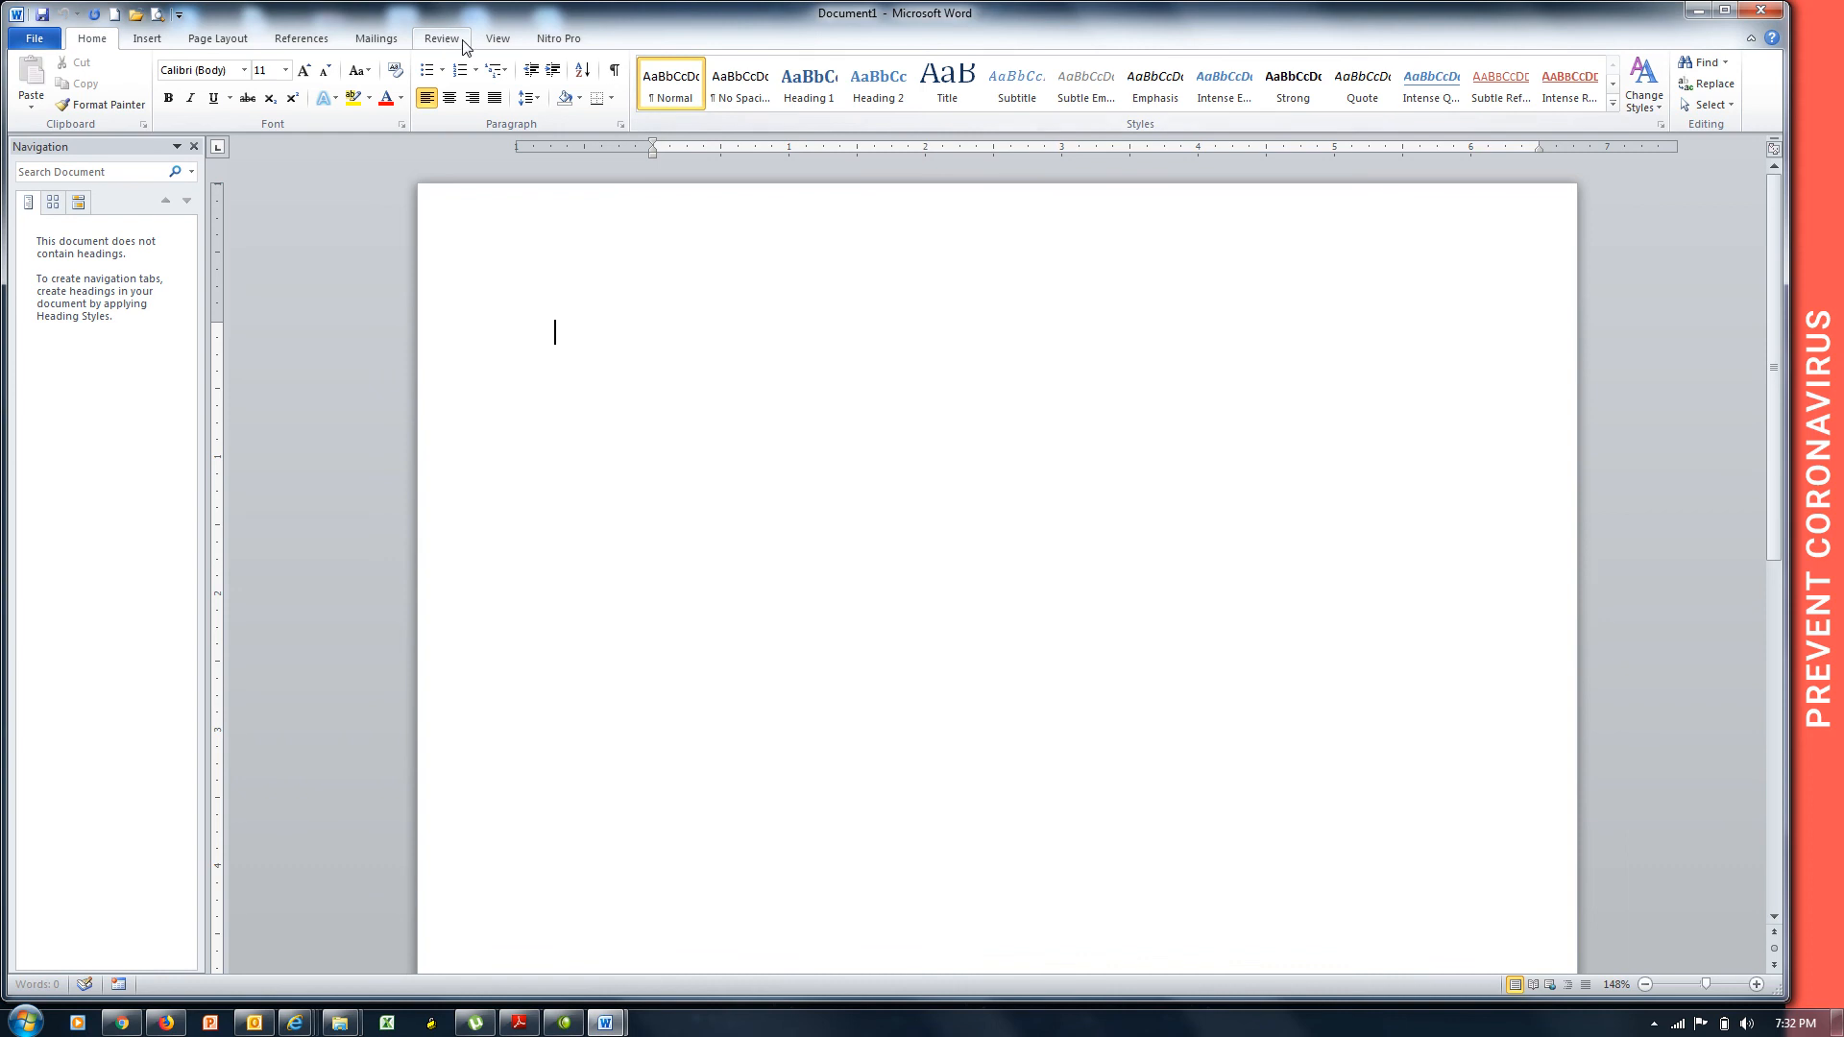
{"action": "left_click", "coordinate": [443, 41]}
{"action": "left_click", "coordinate": [667, 515]}
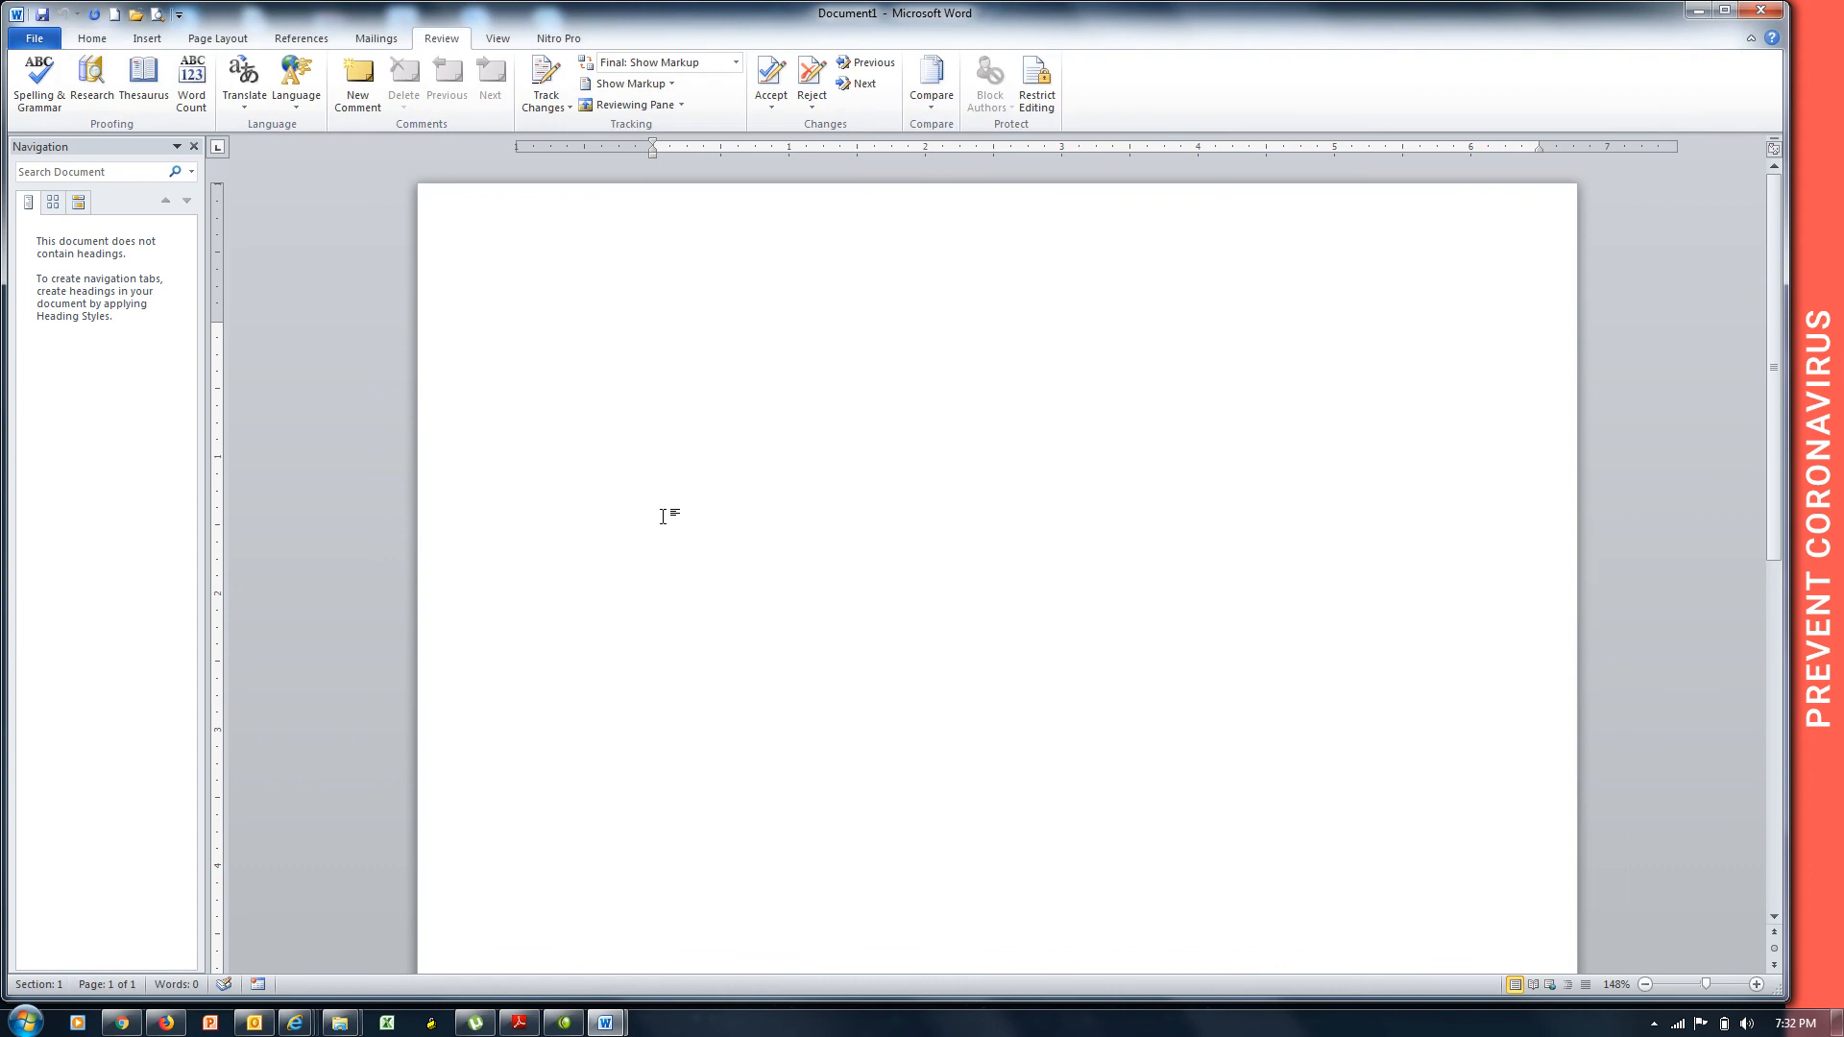
{"action": "type", "text": "ADIT Notes"}
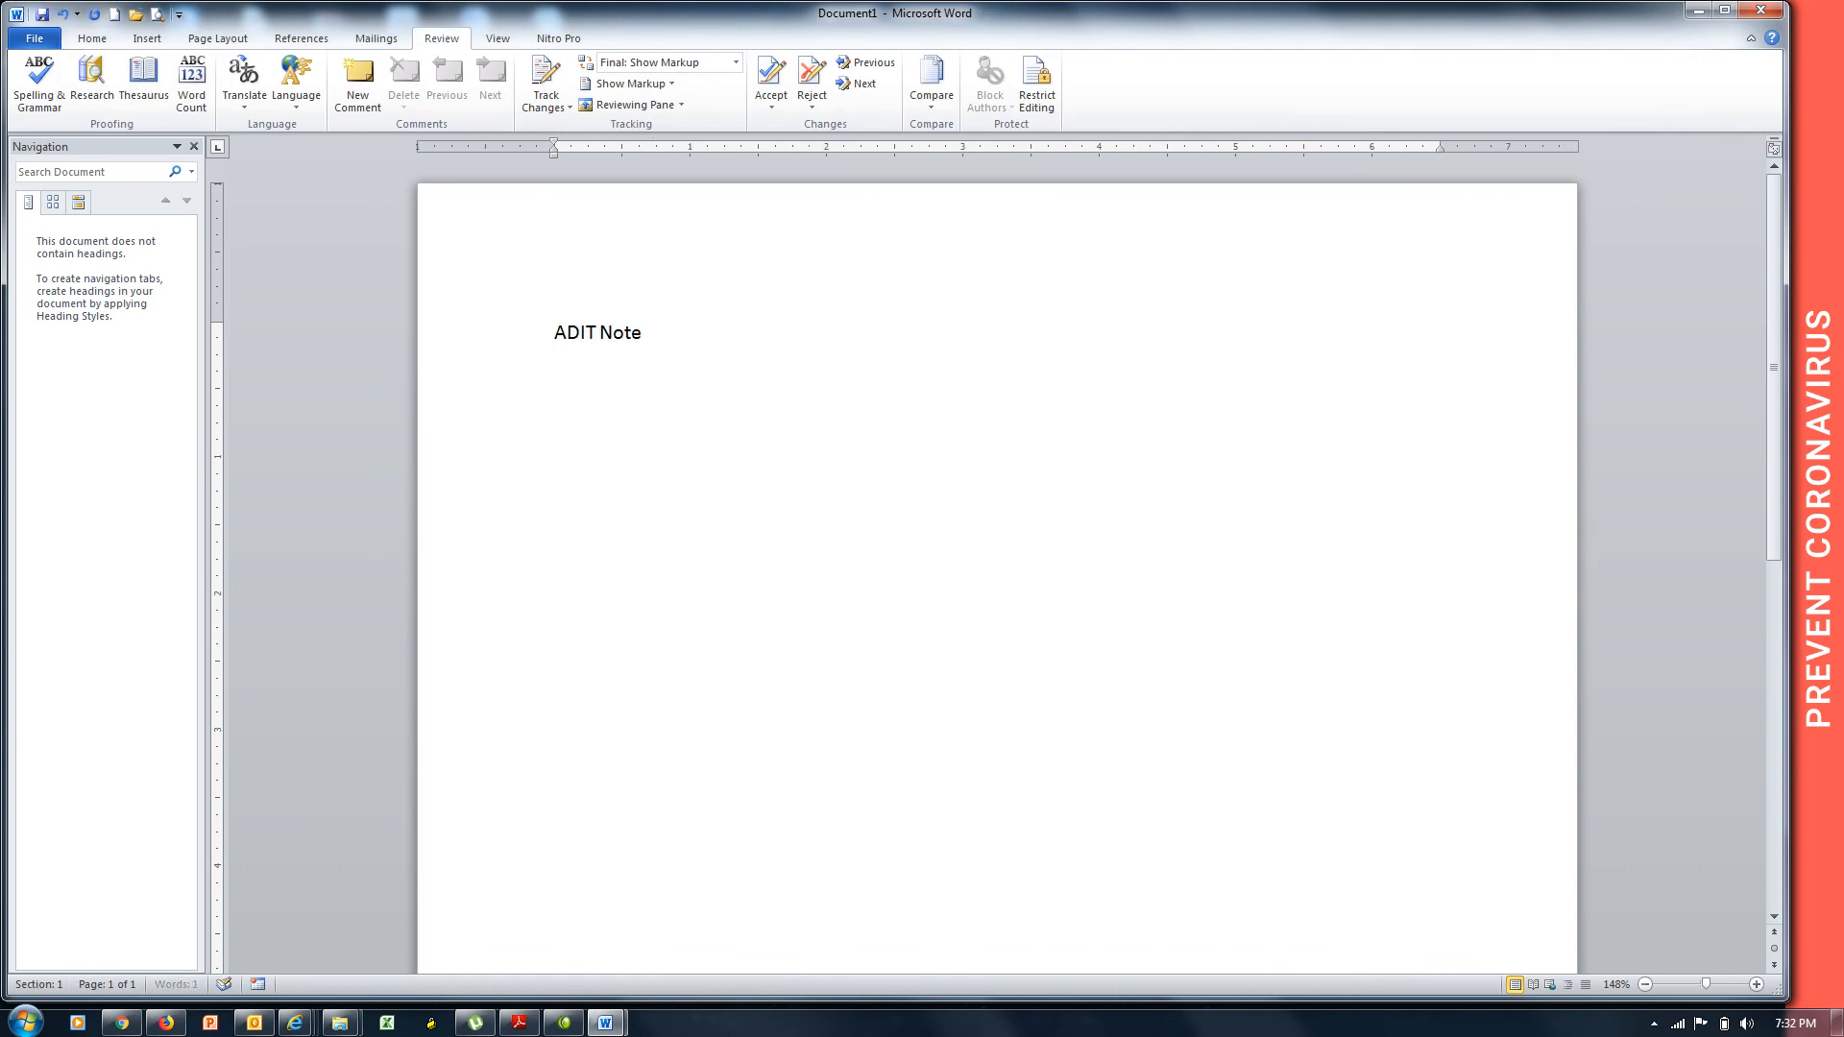
{"action": "key", "text": "Return"}
{"action": "type", "text": "=rand()"}
{"action": "key", "text": "Return"}
Justify all the text, turn on Track Changes, and begin saving the document.
{"action": "key", "text": "ctrl+a"}
{"action": "key", "text": "ctrl+j"}
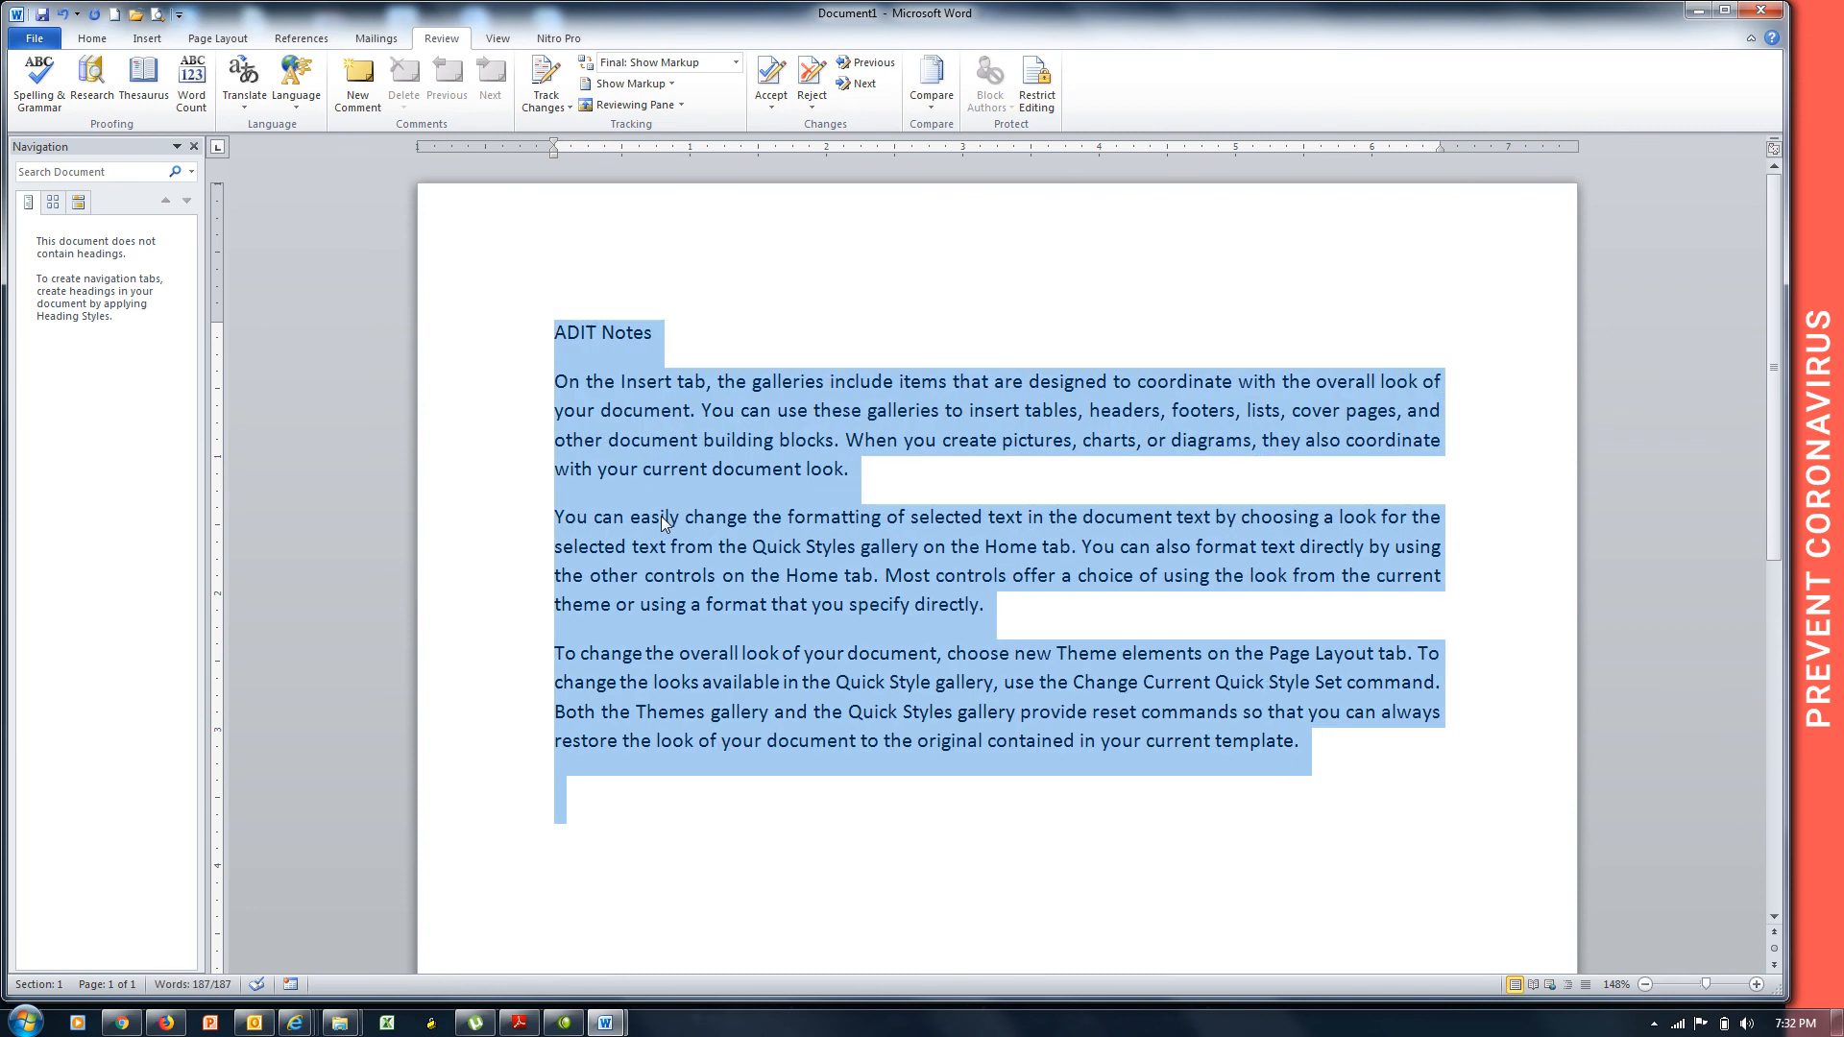
{"action": "left_click", "coordinate": [626, 519]}
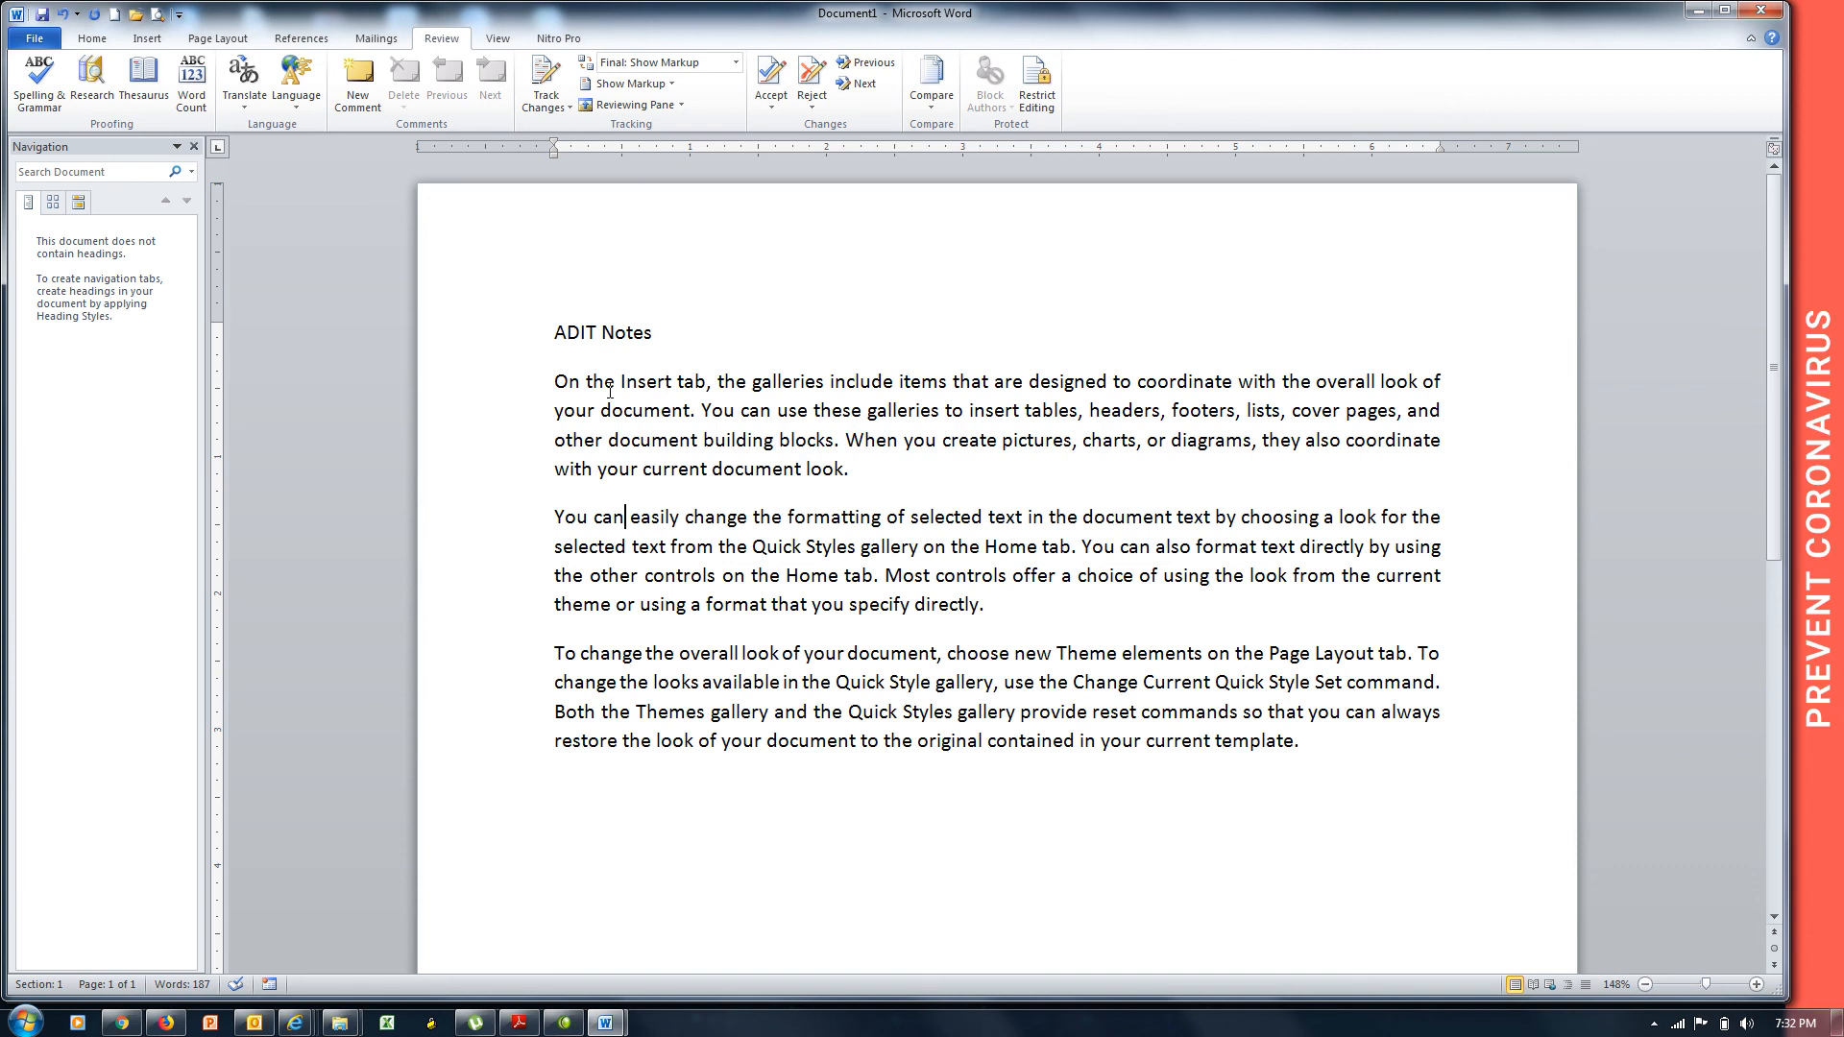
{"action": "left_click", "coordinate": [546, 81]}
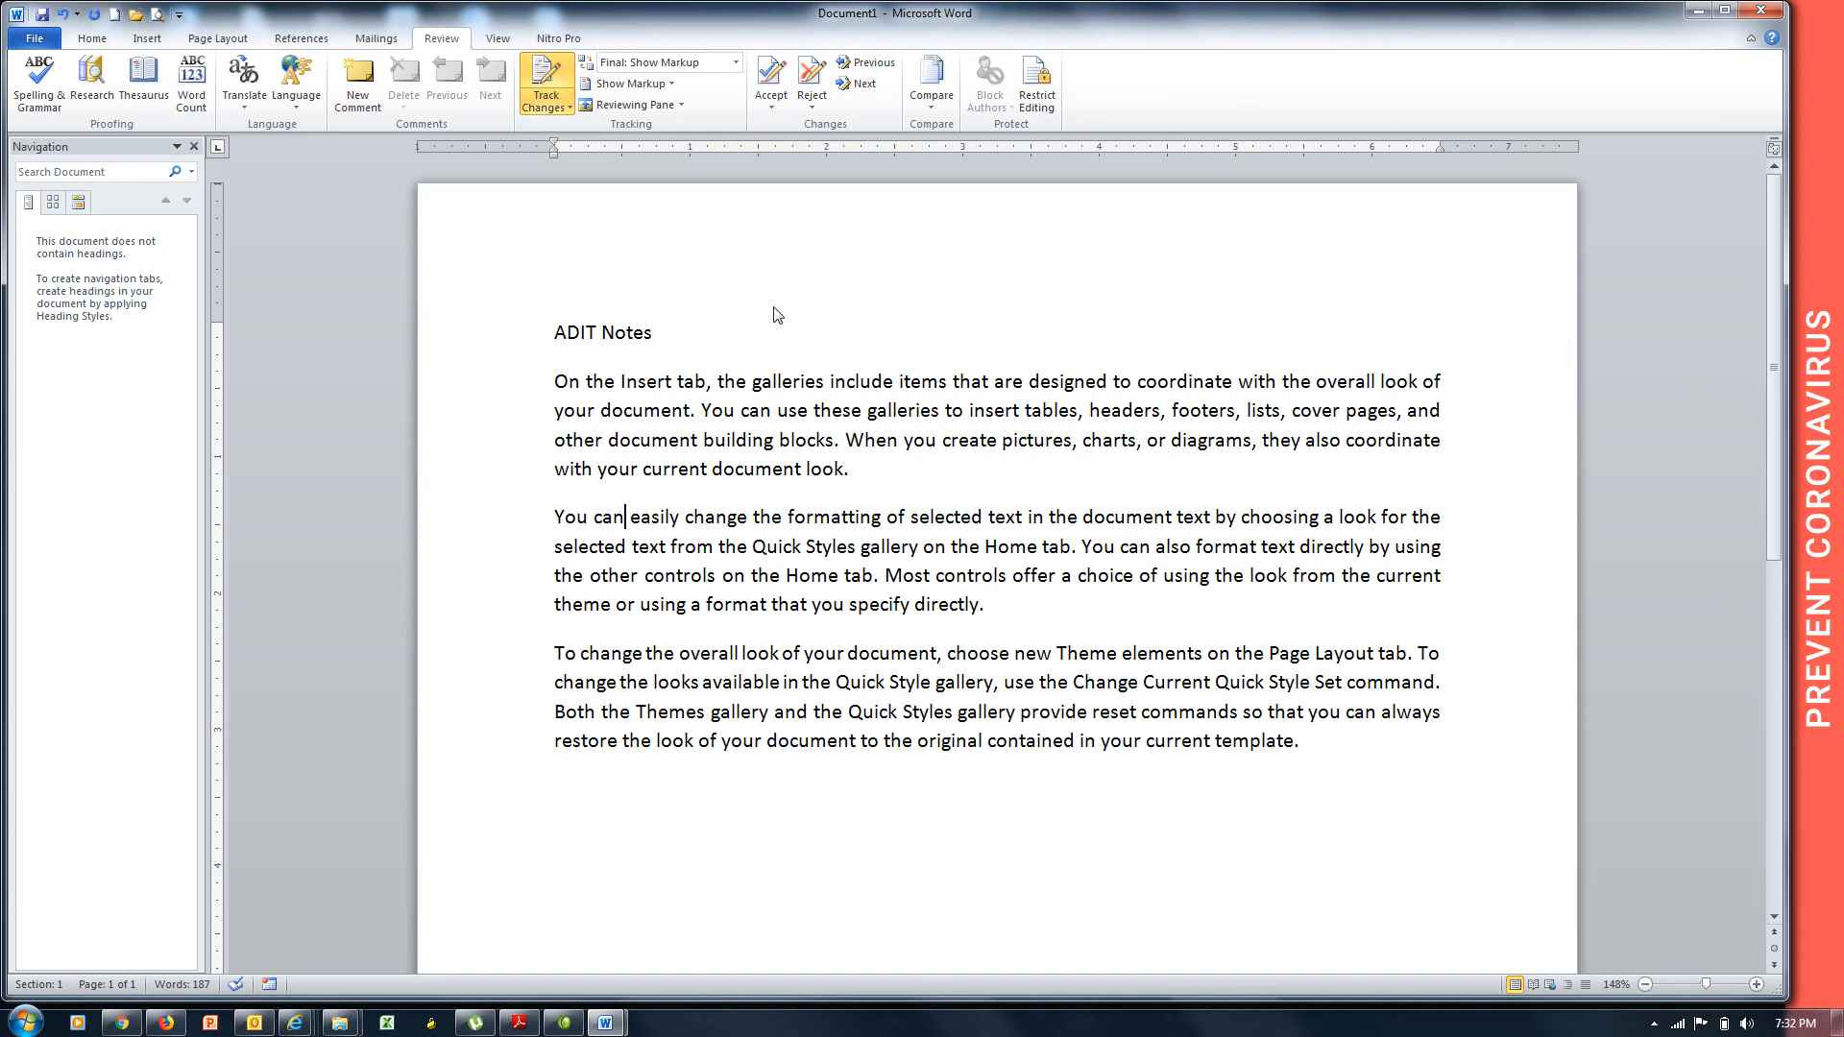
{"action": "key", "text": "ctrl+s"}
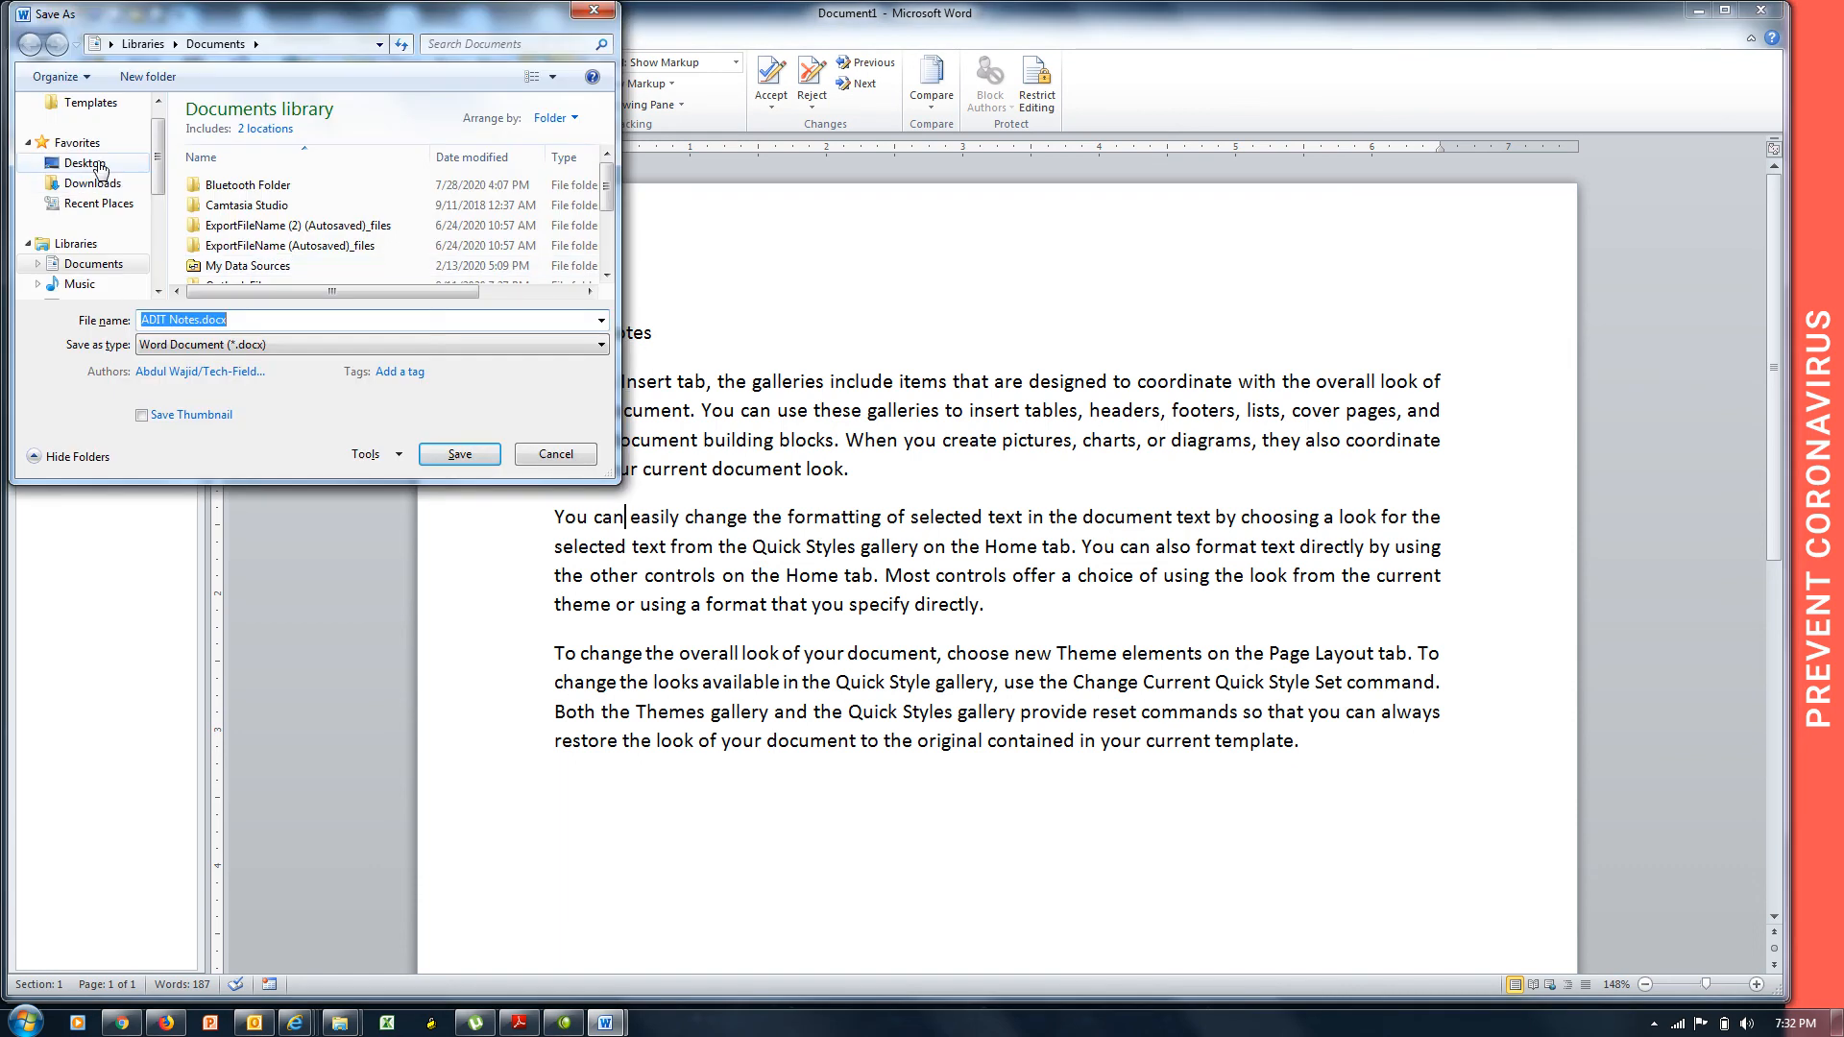
Save the document as ADIT Notes.docx on the Desktop and reopen it from there.
{"action": "left_click", "coordinate": [86, 163]}
{"action": "left_click", "coordinate": [460, 455]}
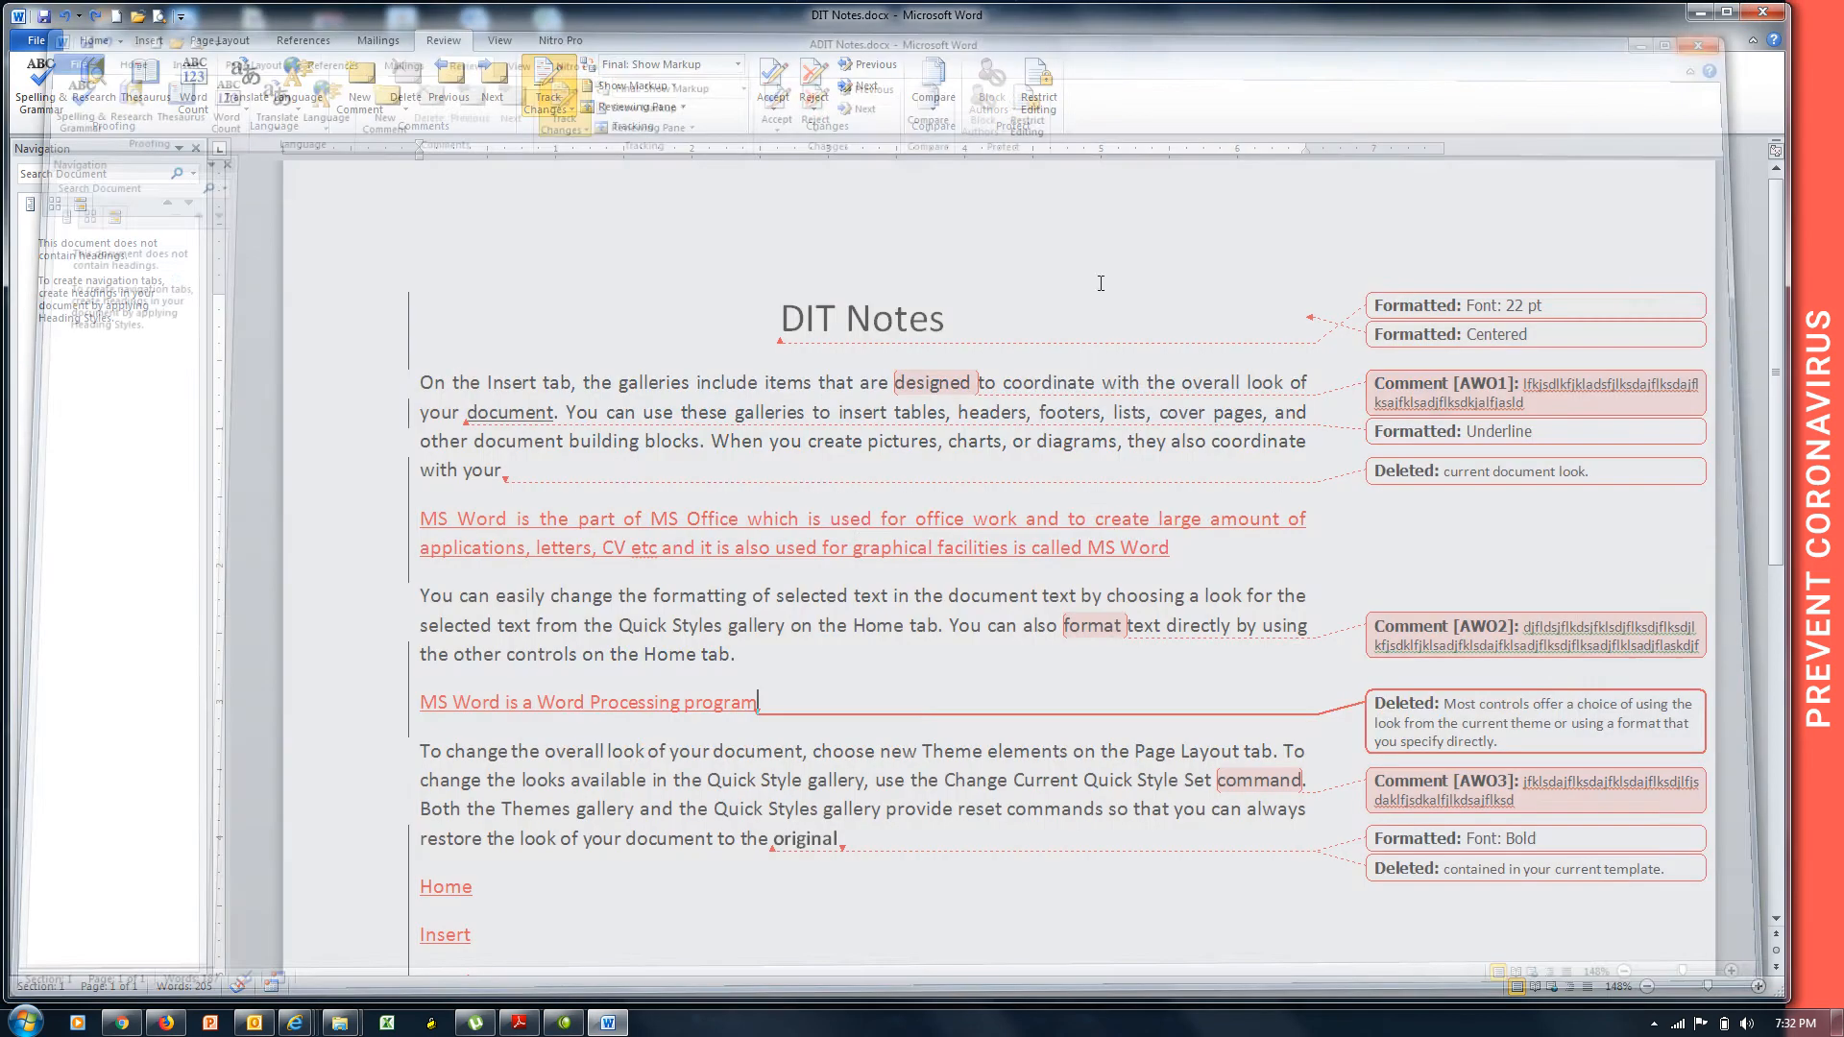
{"action": "left_click", "coordinate": [1702, 13]}
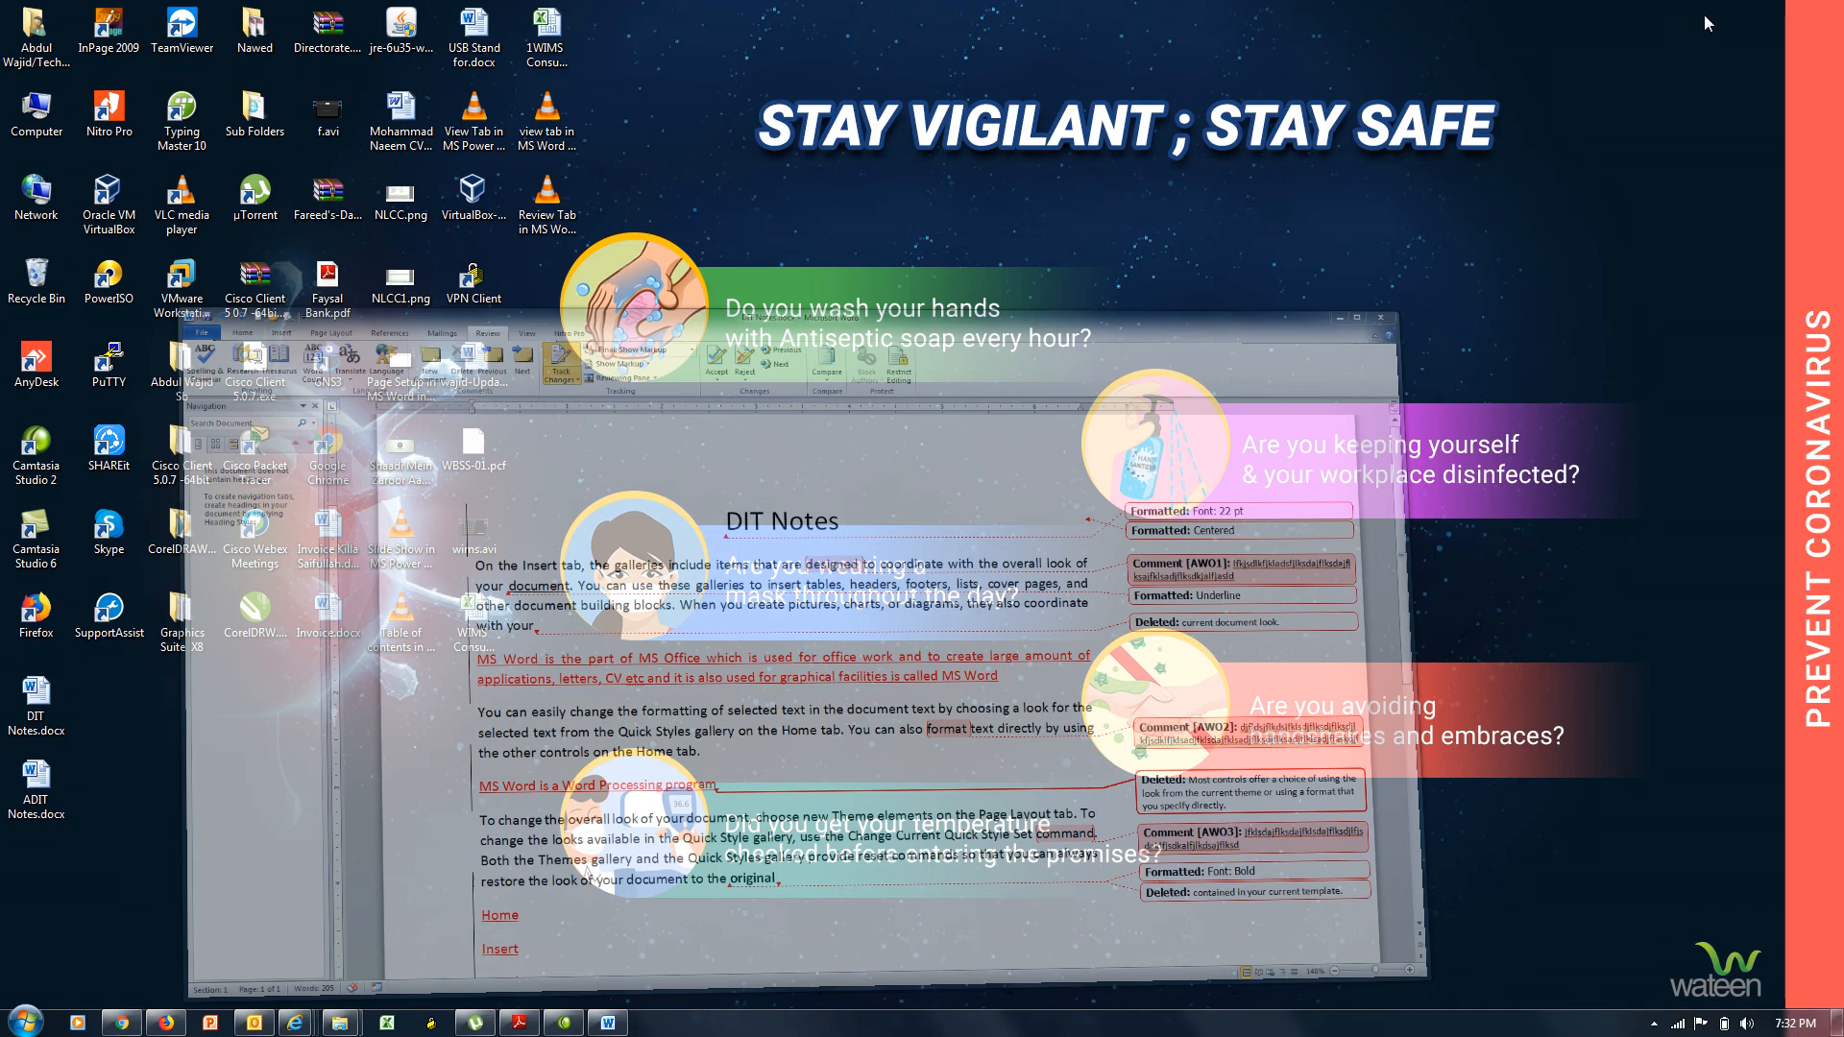
{"action": "double_click", "coordinate": [50, 780]}
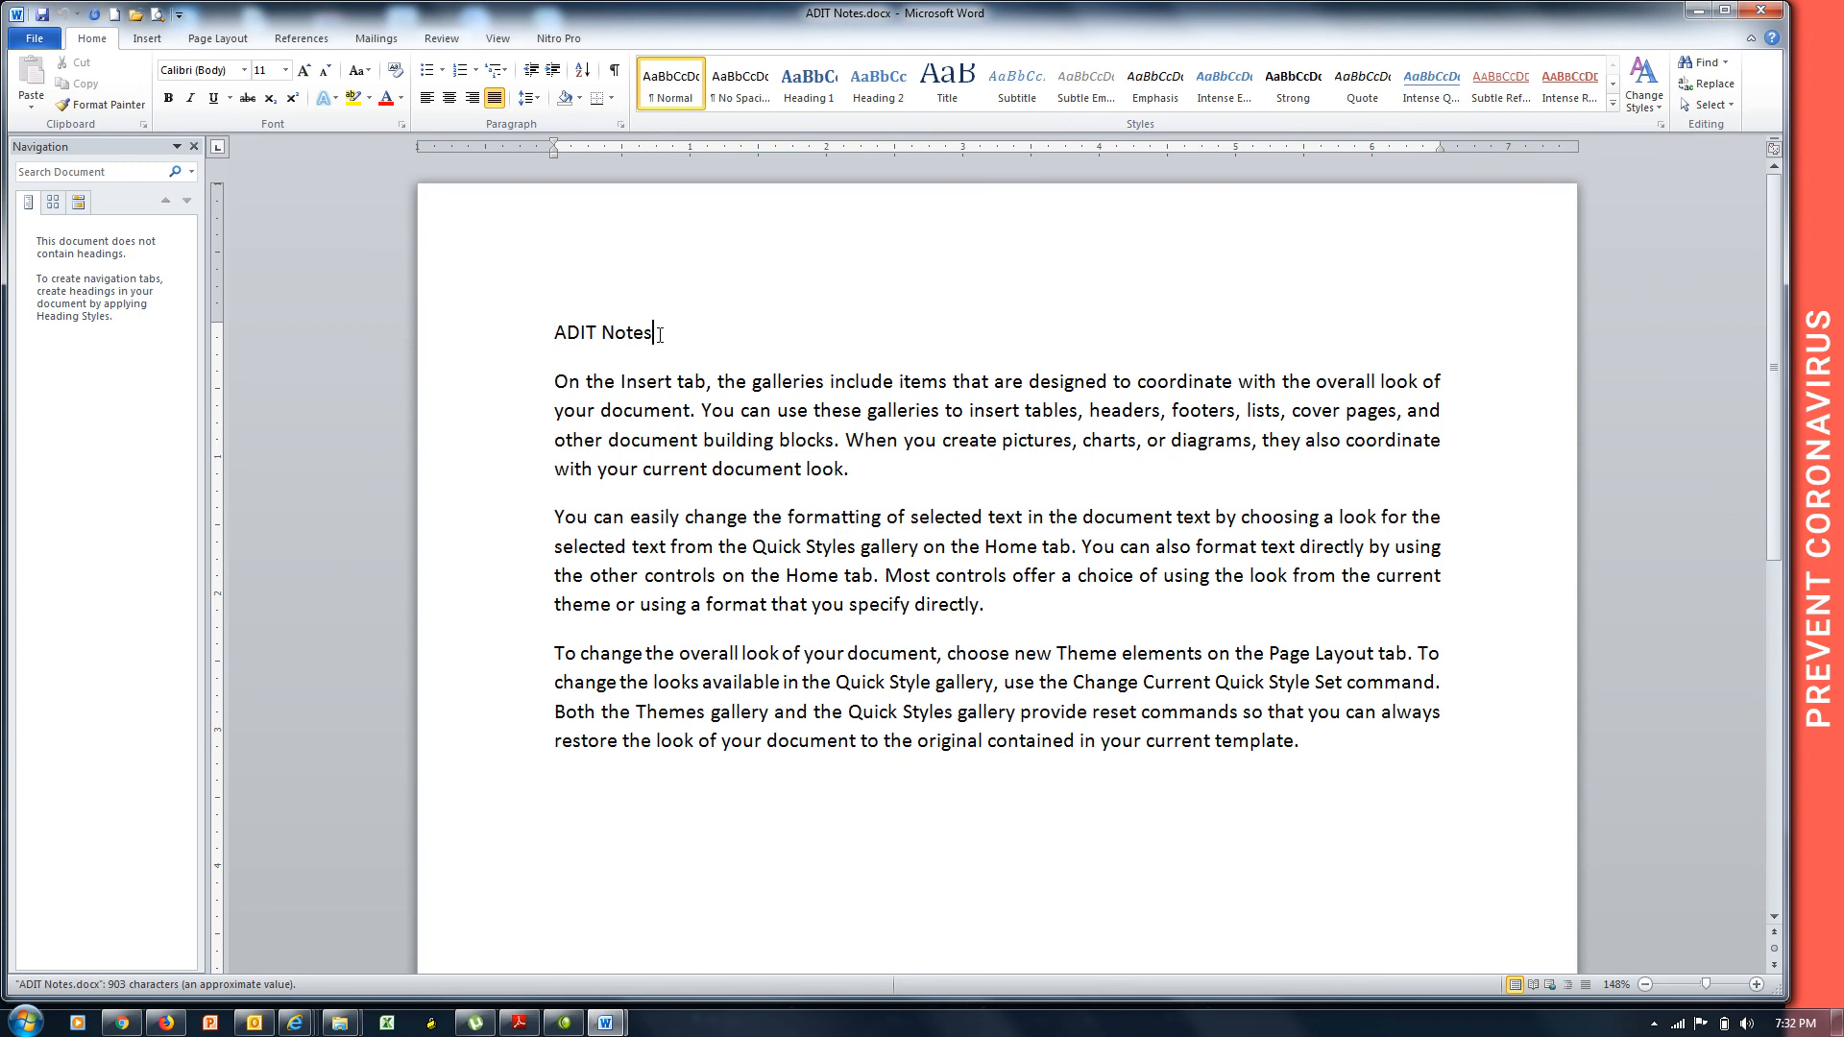
Center the 'ADIT Notes' title, enlarge it to 19 pt and make it bold.
{"action": "left_click_drag", "start_coordinate": [656, 334], "coordinate": [550, 347]}
{"action": "key", "text": "ctrl+e"}
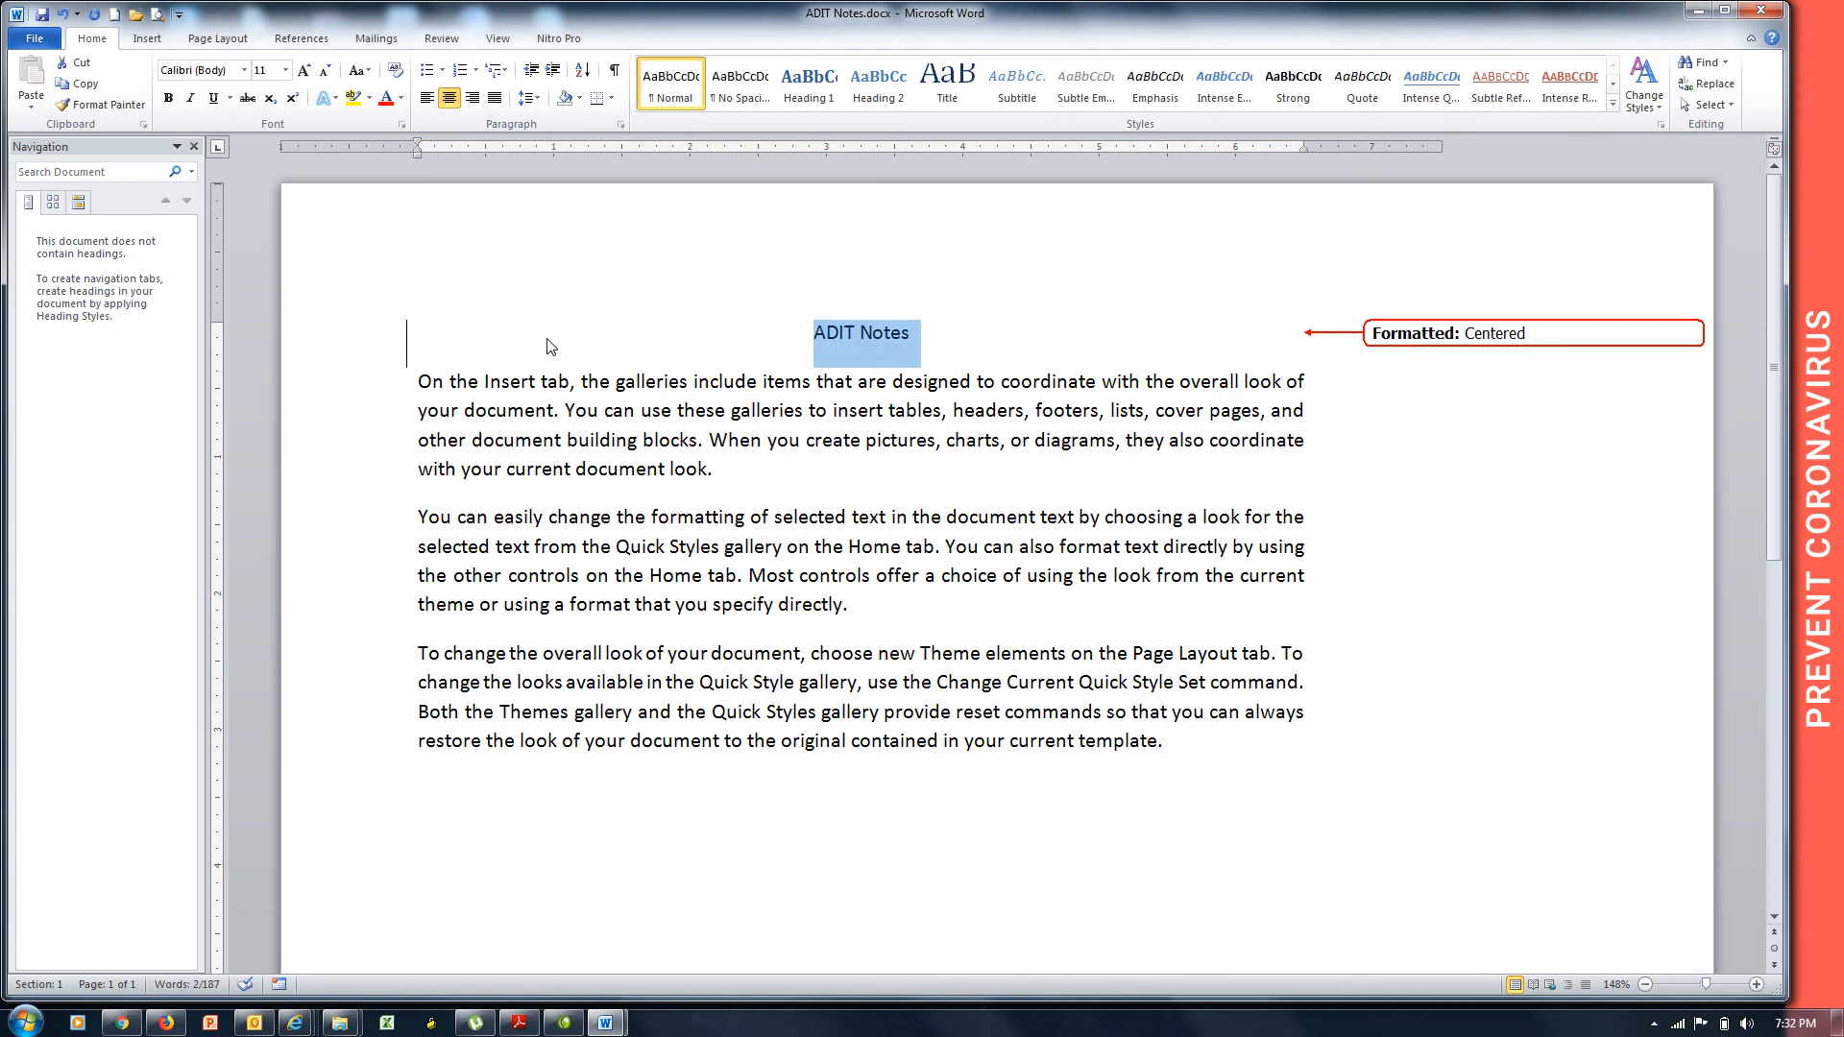
{"action": "key", "text": "ctrl+bracketright"}
{"action": "key", "text": "ctrl+bracketright"}
{"action": "key", "text": "ctrl+bracketright"}
{"action": "key", "text": "ctrl+bracketright"}
{"action": "key", "text": "ctrl+bracketright"}
{"action": "key", "text": "ctrl+bracketright"}
{"action": "key", "text": "ctrl+bracketright"}
{"action": "key", "text": "ctrl+bracketright"}
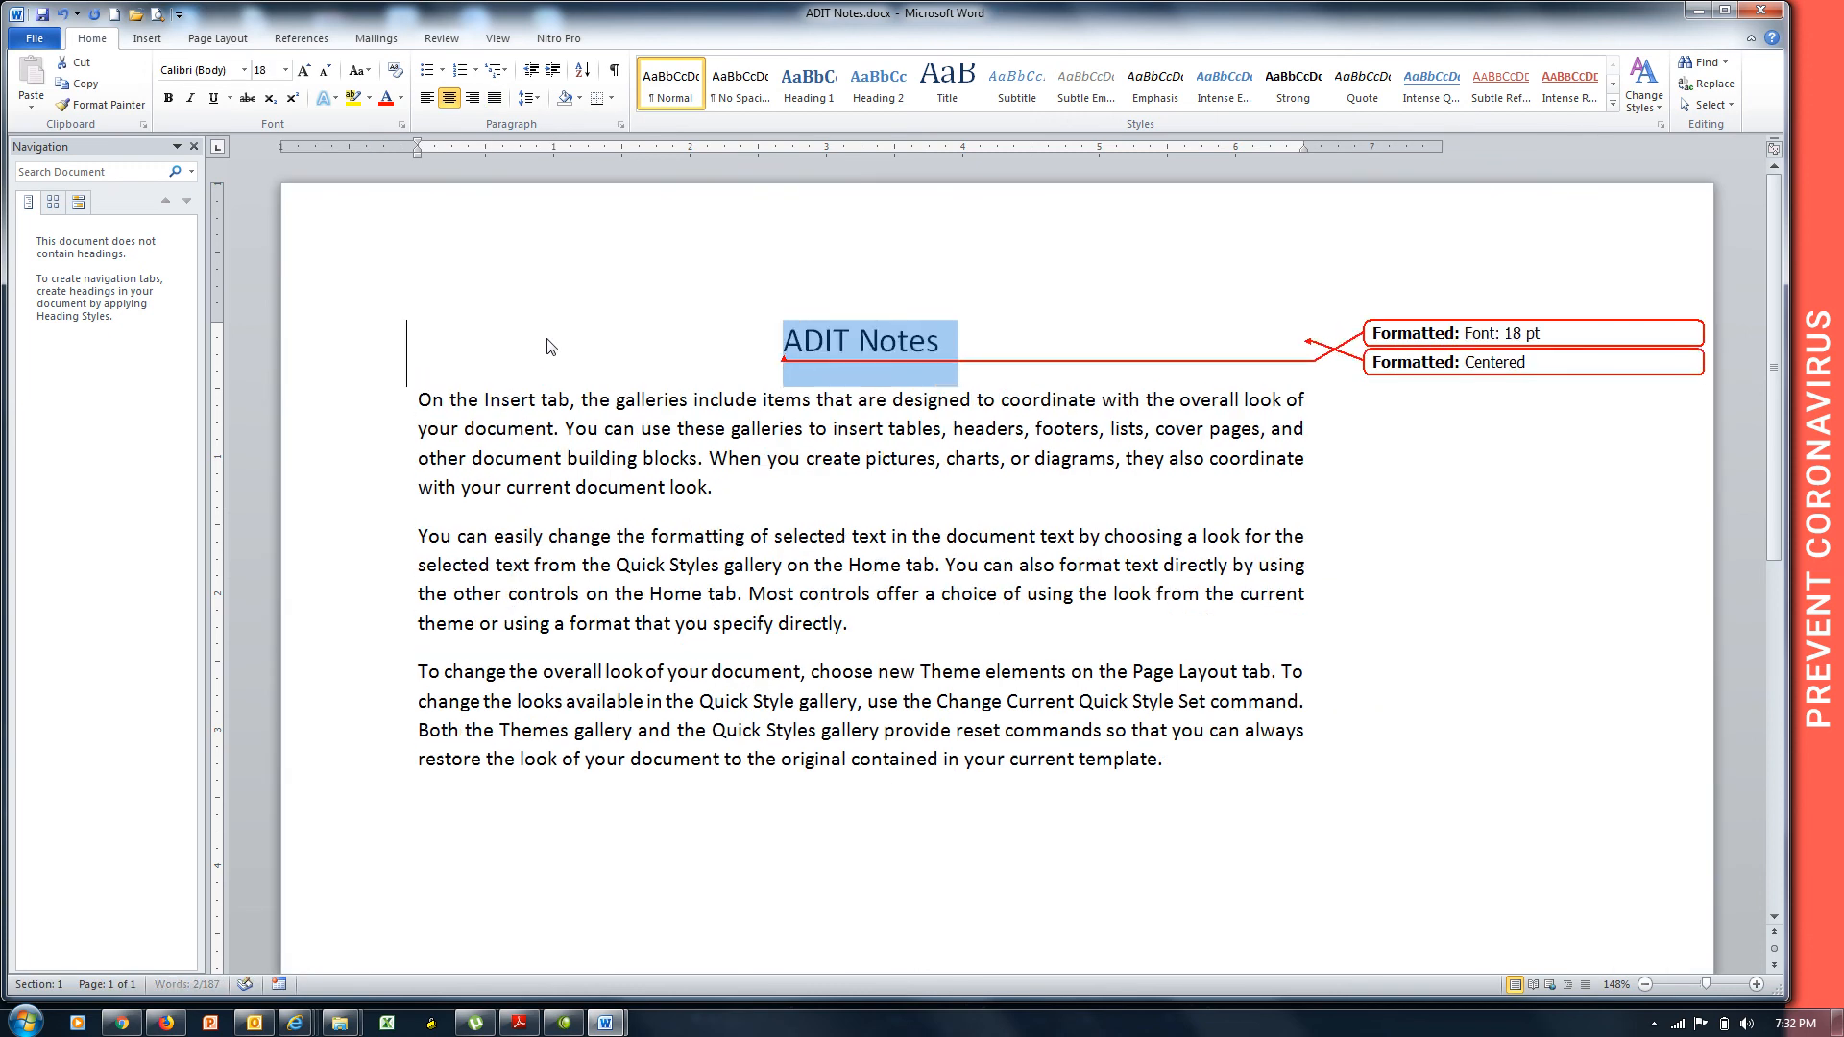
{"action": "key", "text": "ctrl+b"}
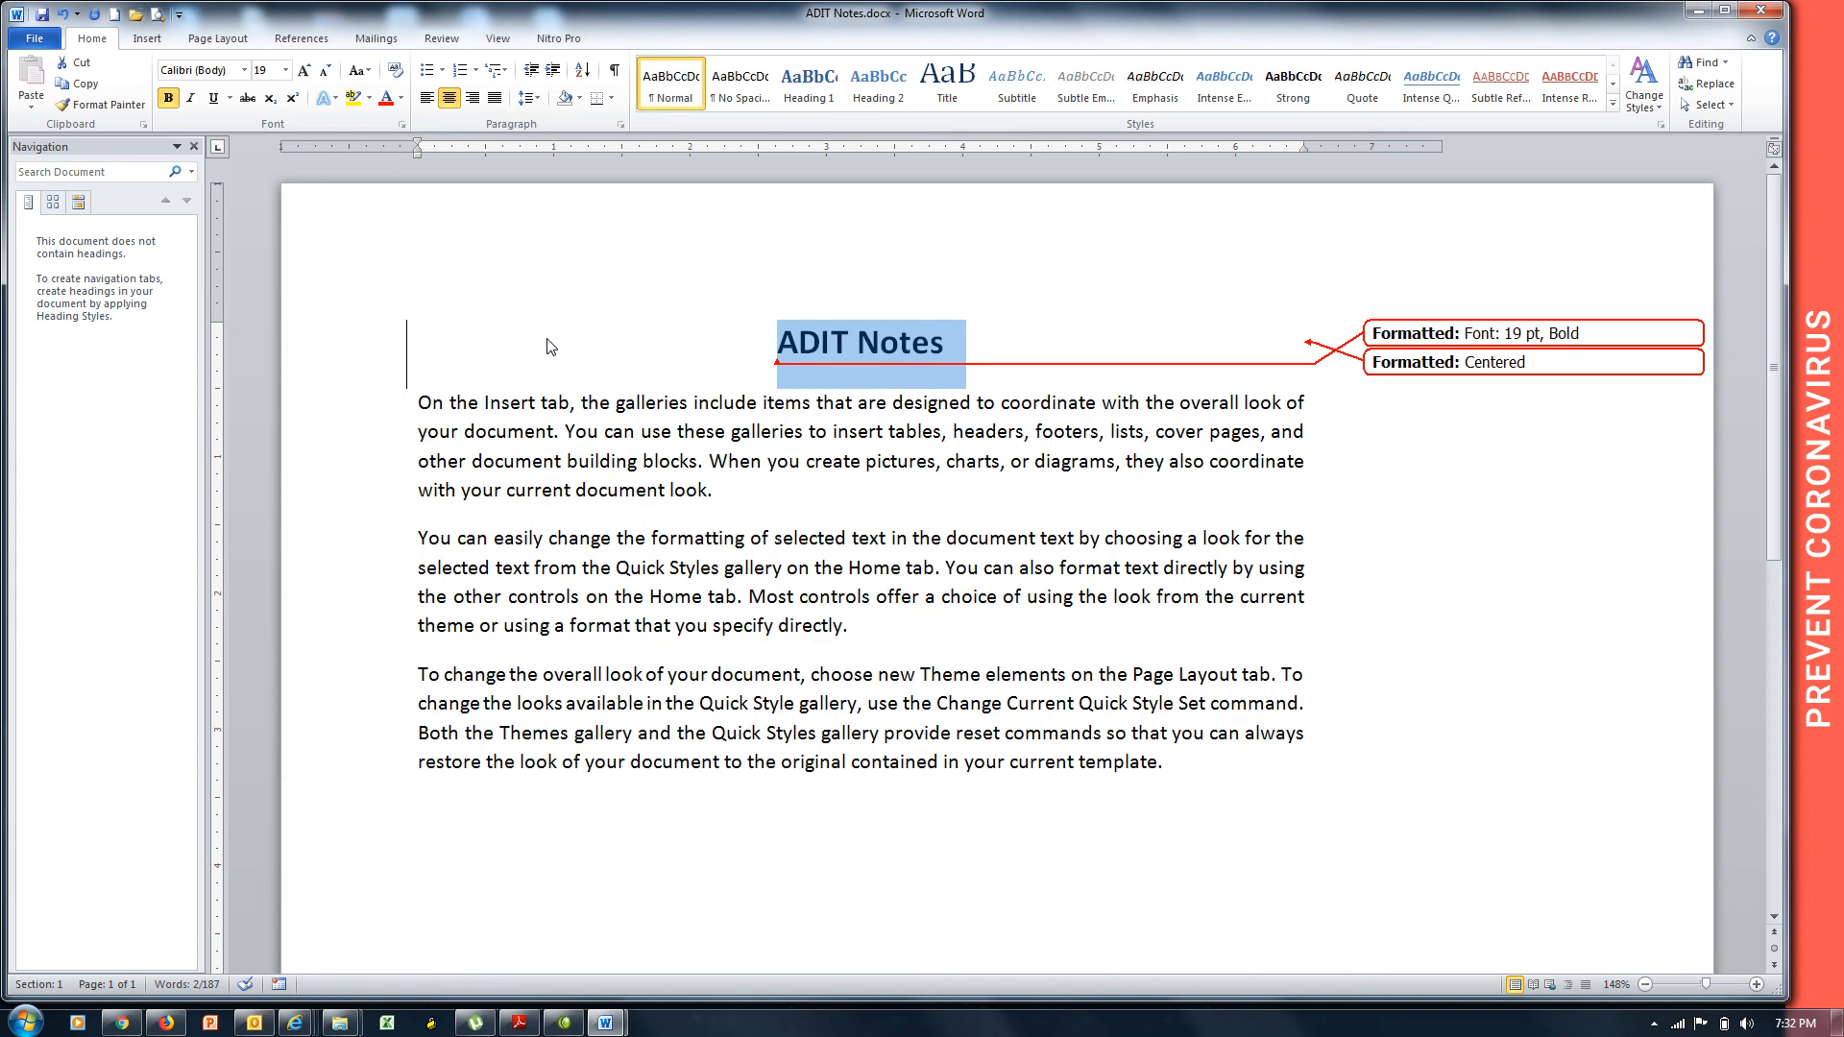
{"action": "left_click", "coordinate": [731, 492]}
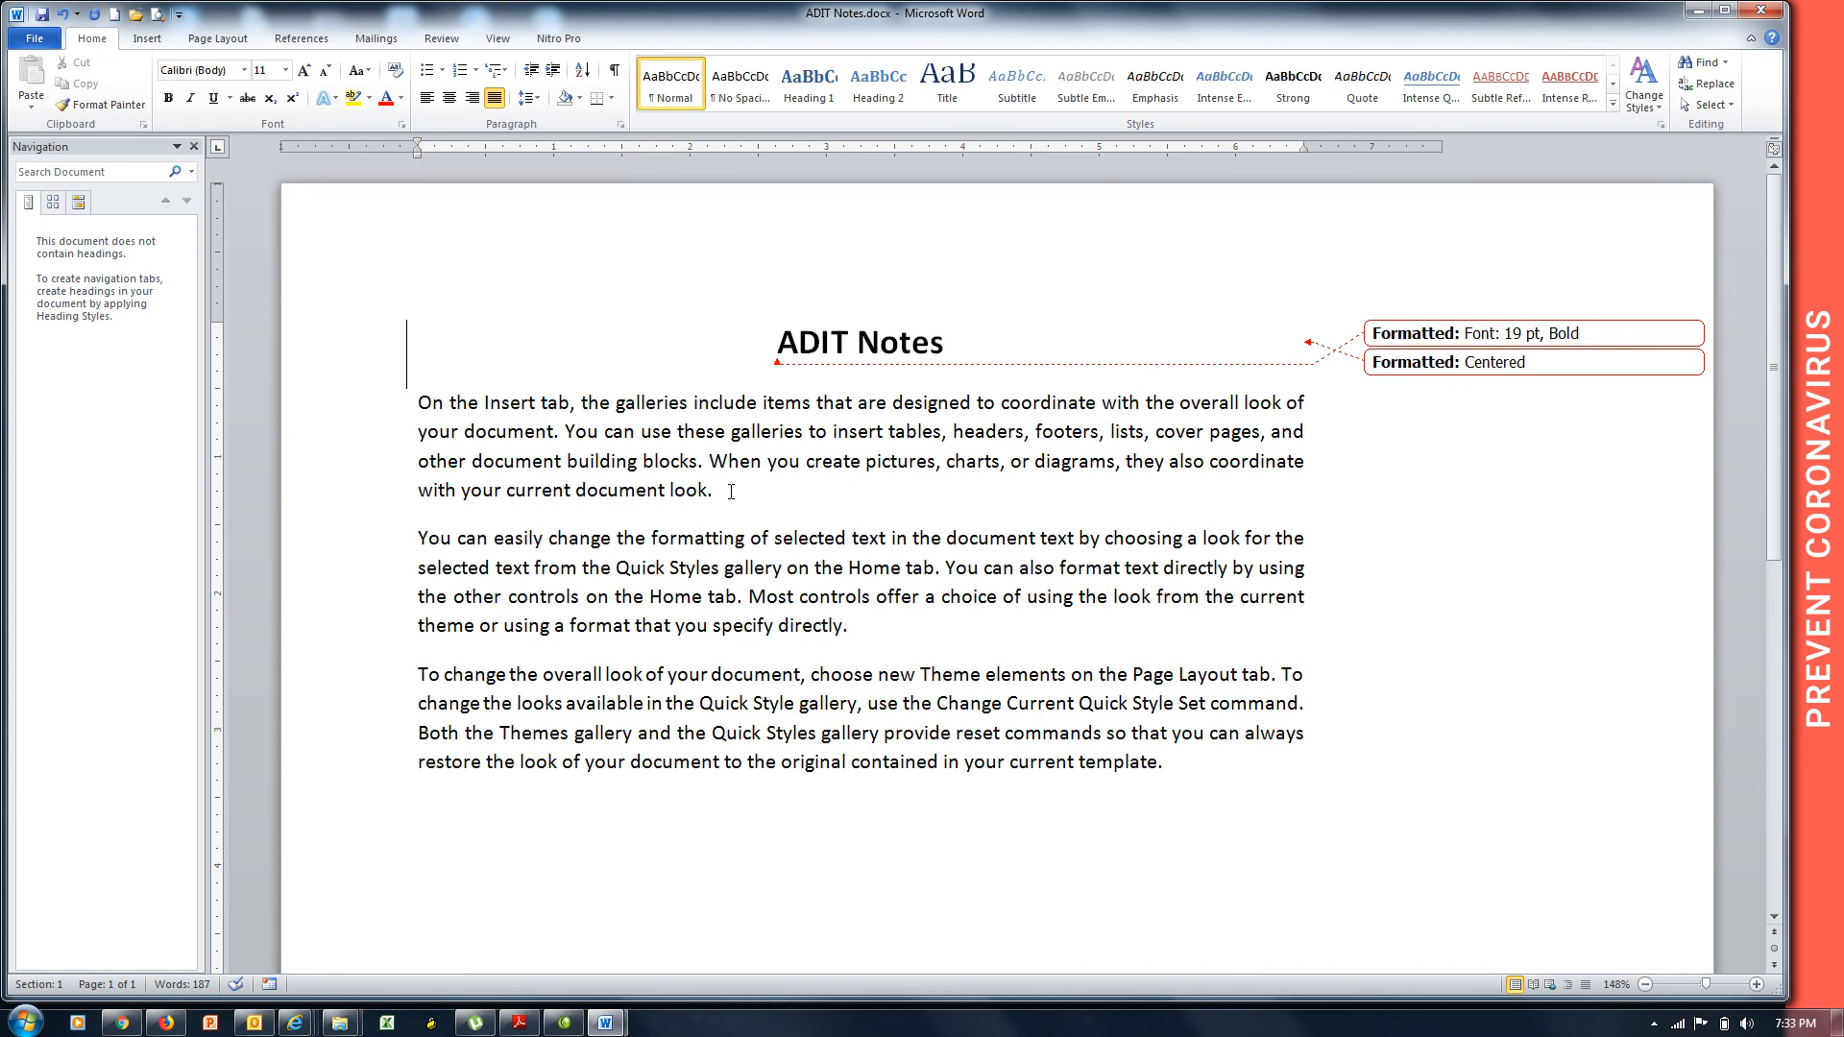
{"action": "left_click", "coordinate": [442, 39]}
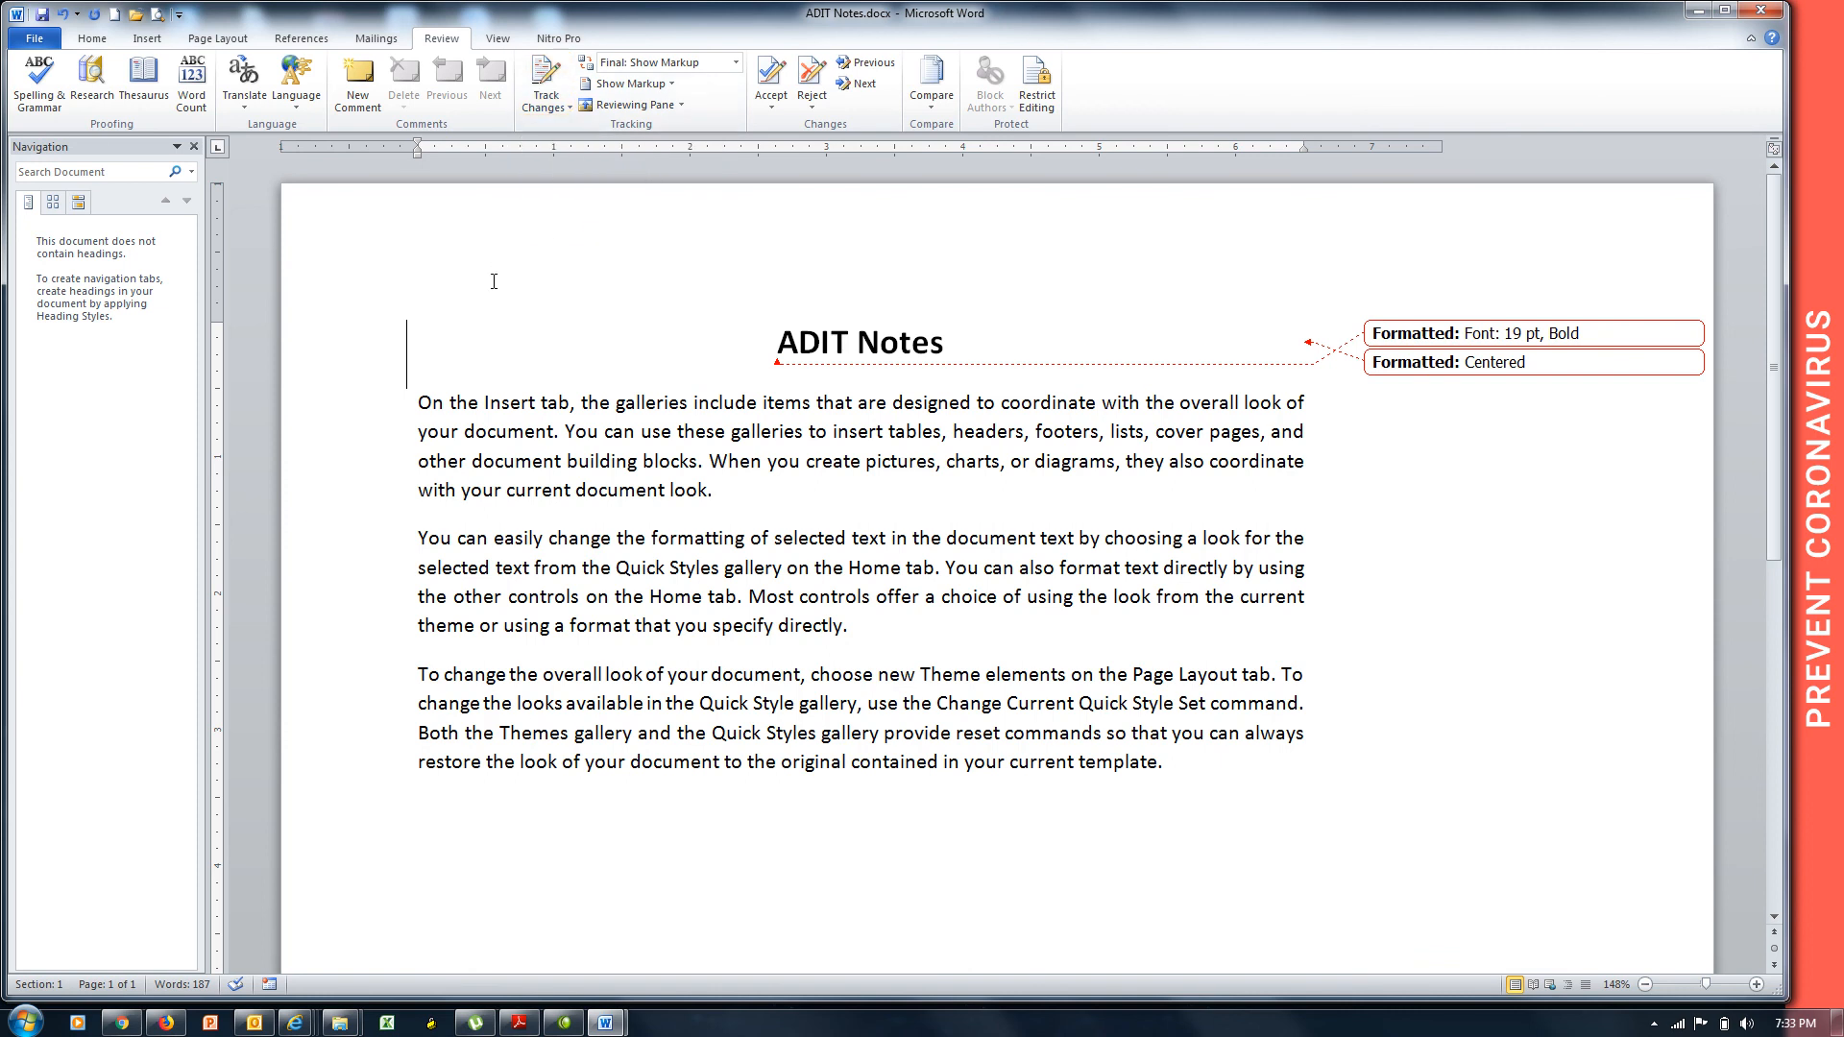
Add a 'Prepared by' line with the author's name after the first paragraph.
{"action": "key", "text": "Return"}
{"action": "type", "text": "P"}
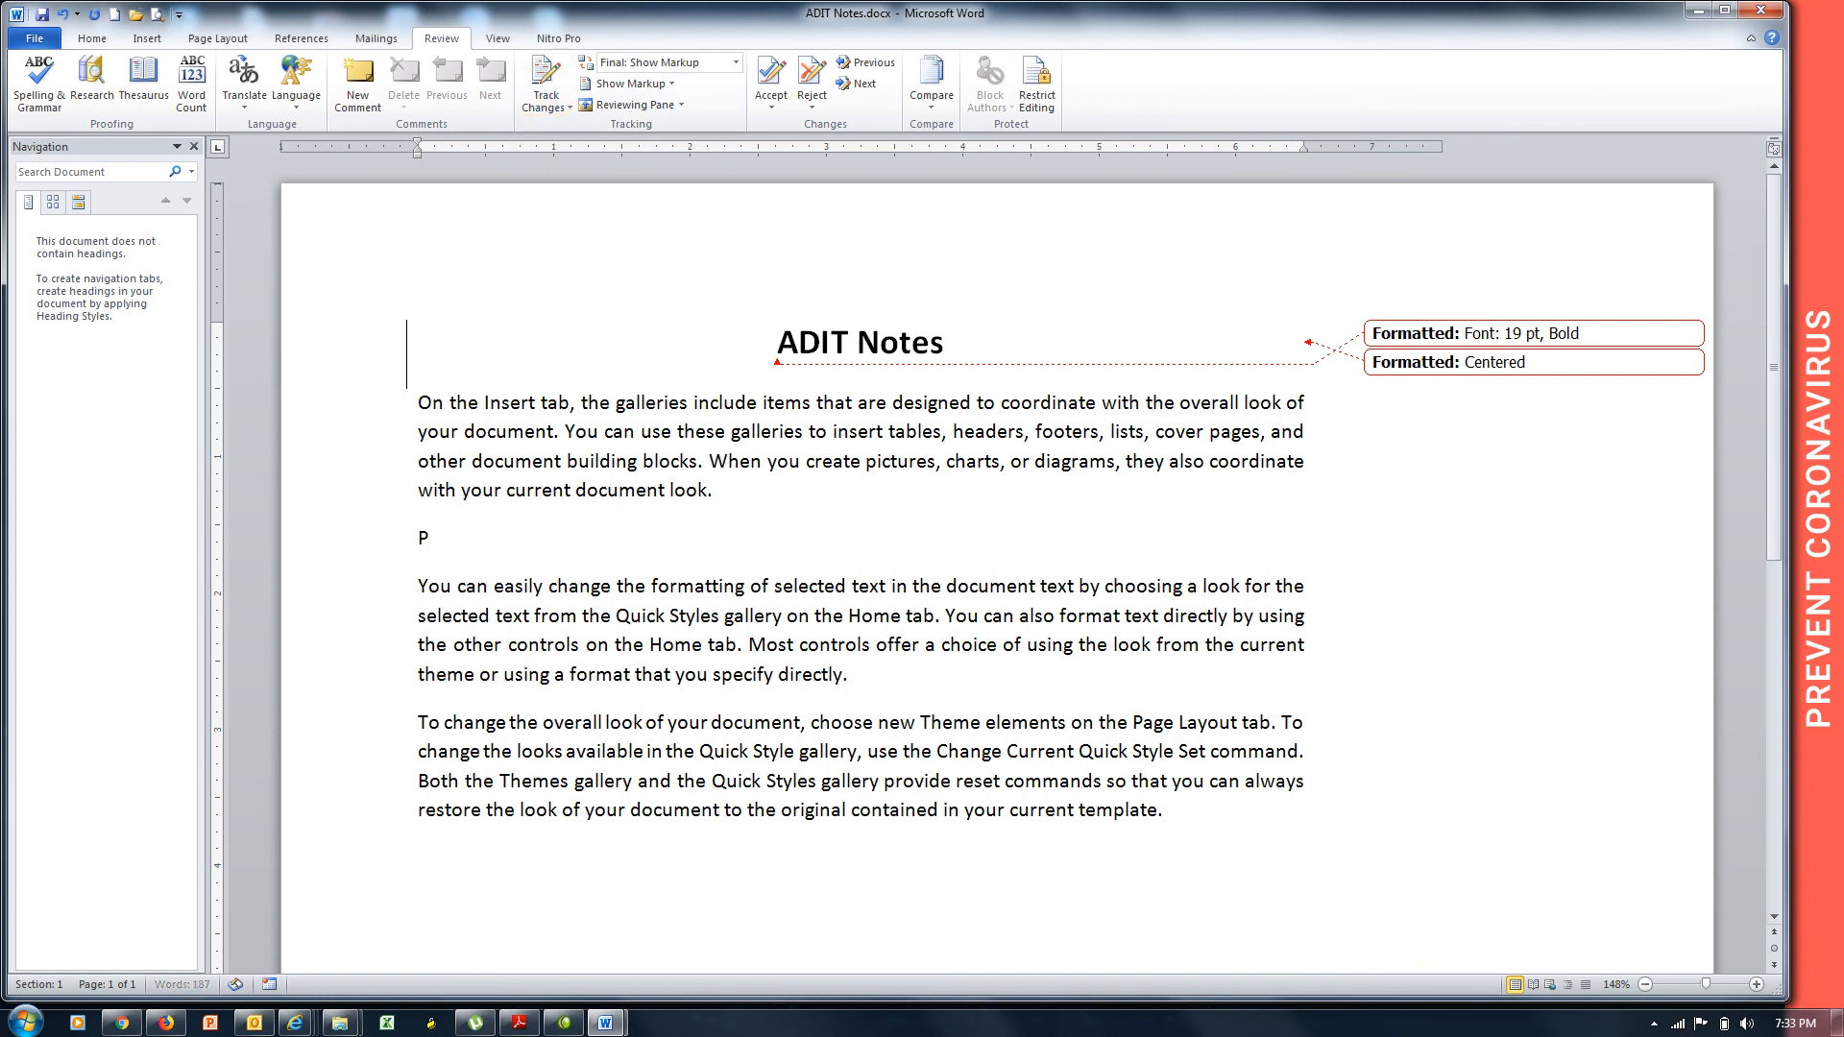
{"action": "type", "text": "repared by"}
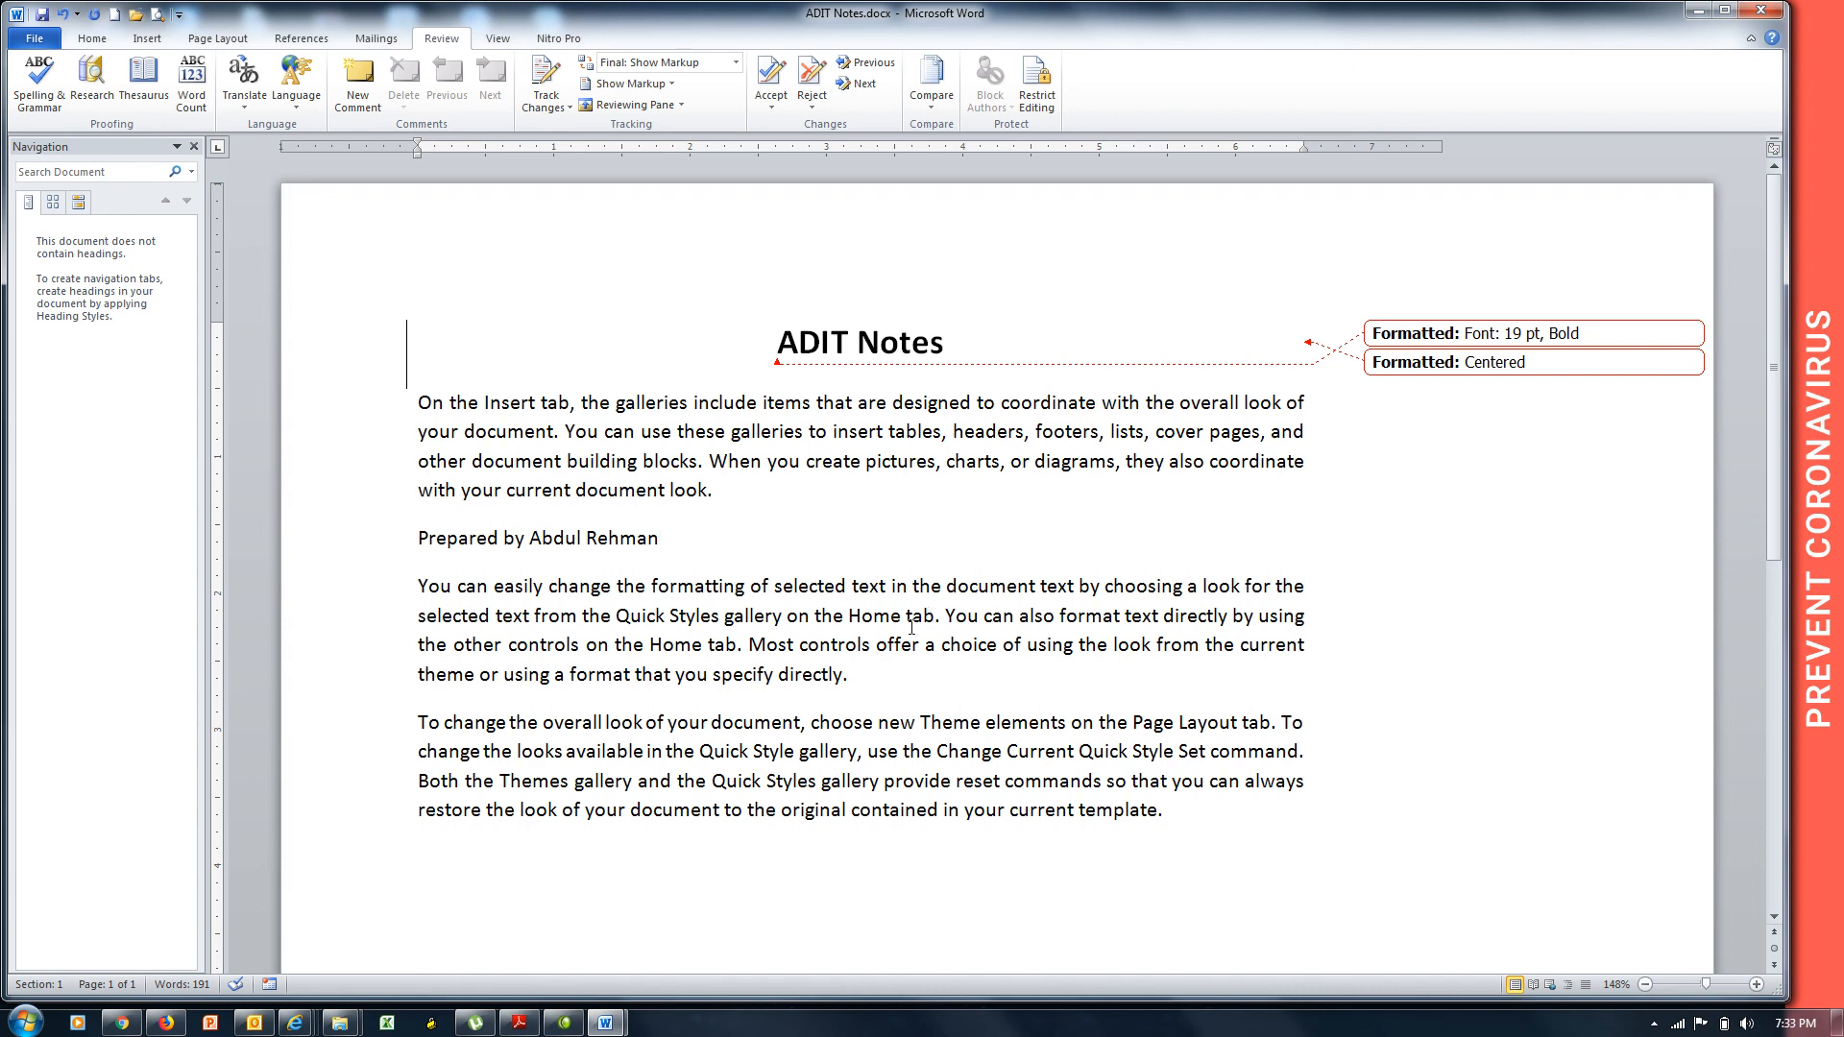
Delete the phrase 'using a format that you specify directly' from the second paragraph.
{"action": "left_click", "coordinate": [904, 667]}
{"action": "left_click", "coordinate": [535, 96]}
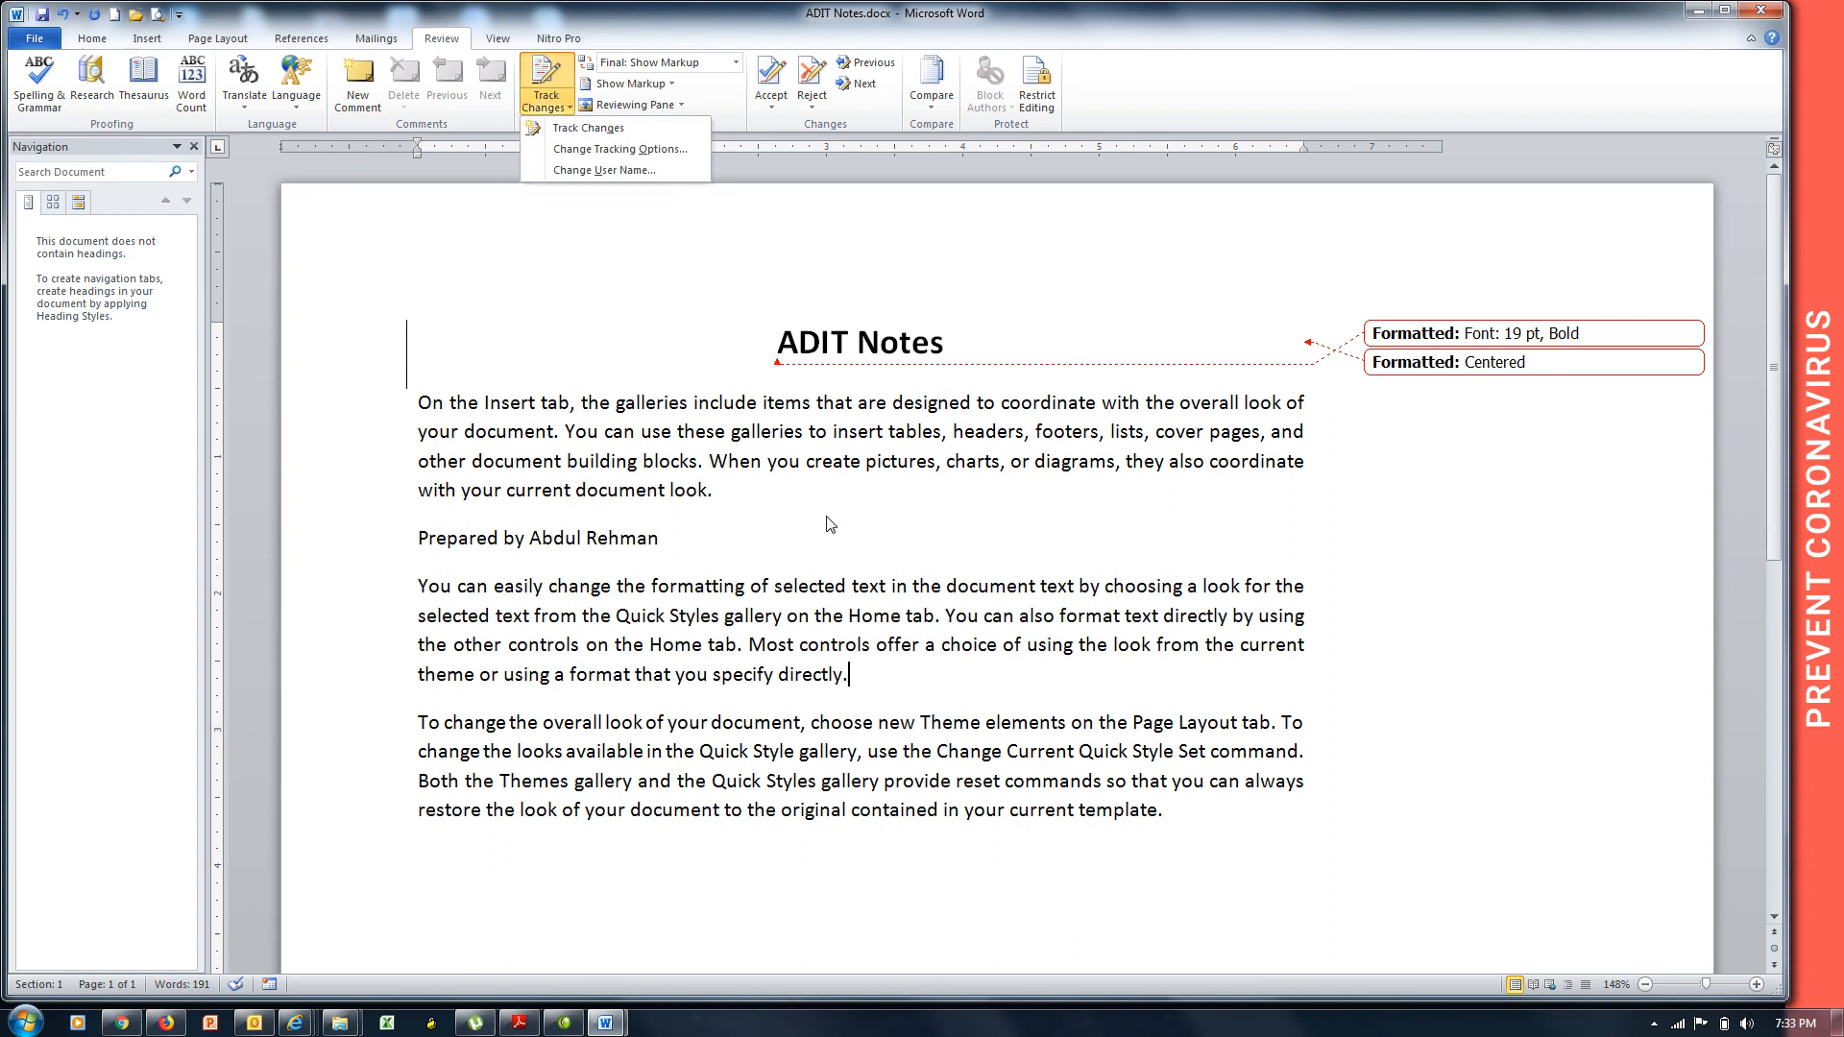
{"action": "left_click", "coordinate": [855, 676]}
{"action": "left_click_drag", "start_coordinate": [855, 676], "coordinate": [536, 668]}
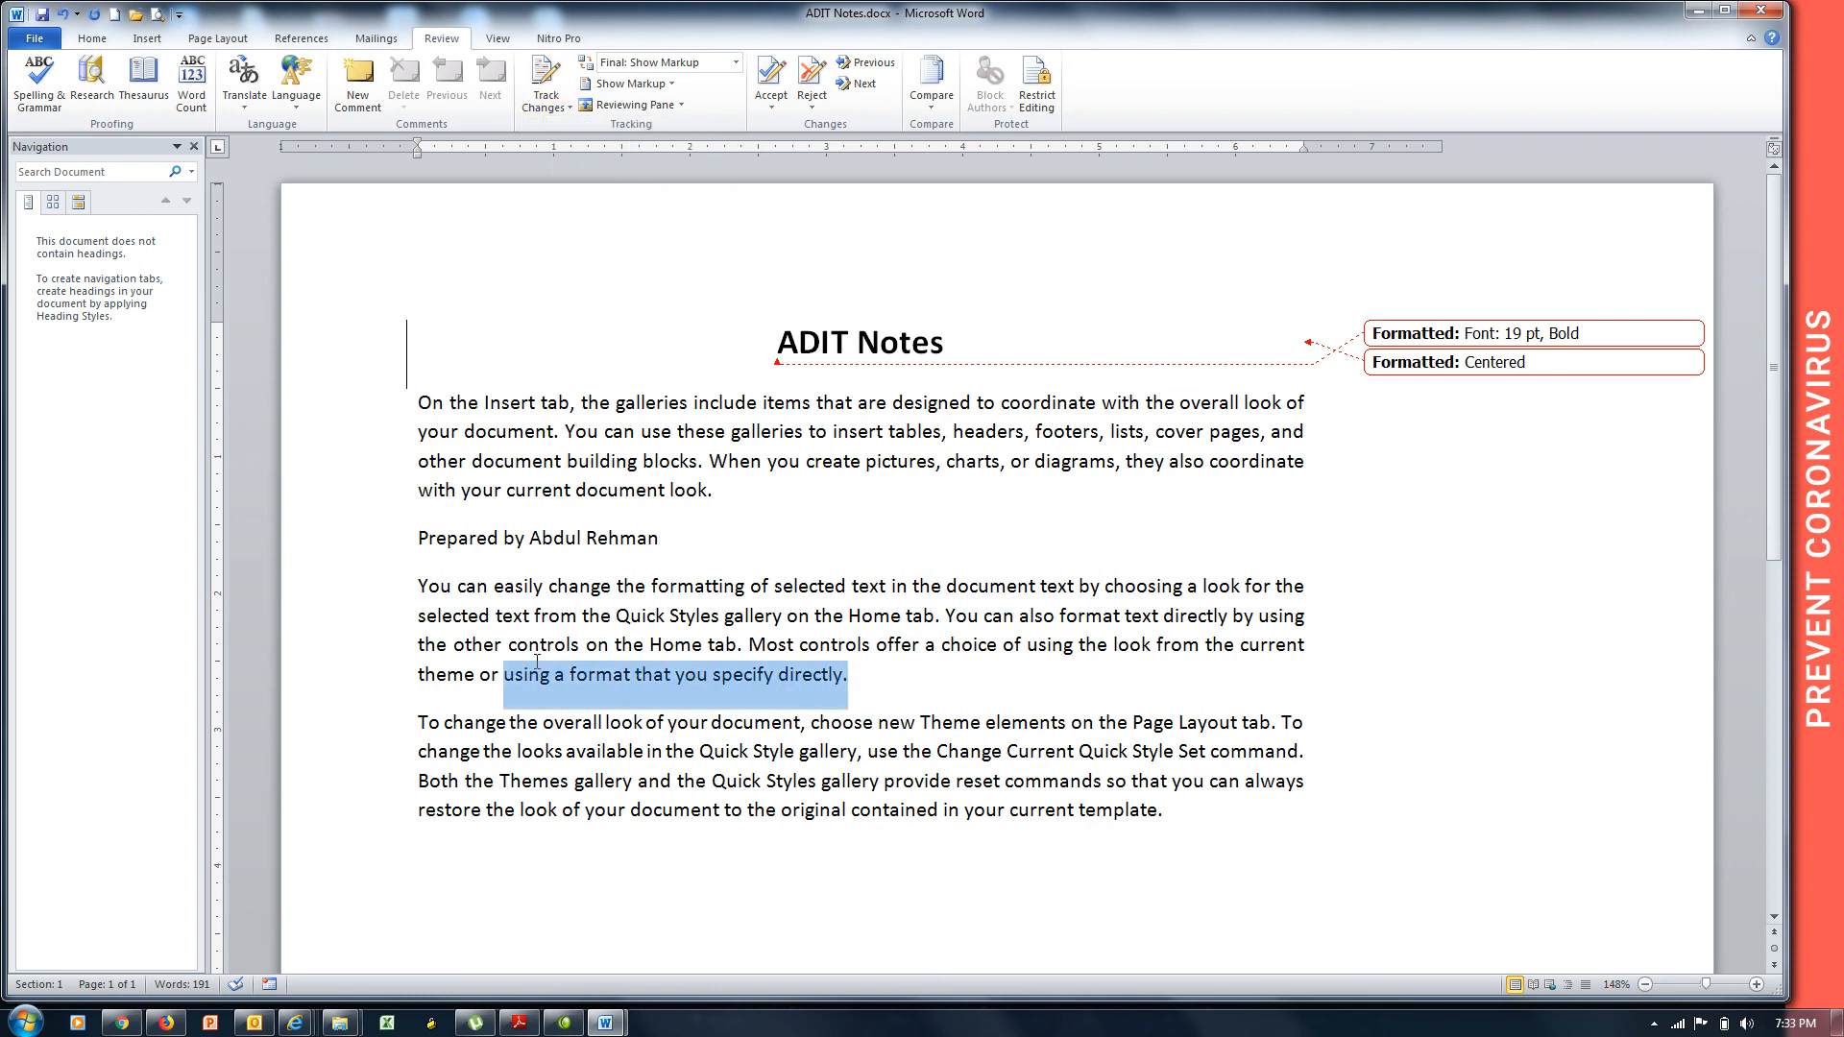
{"action": "key", "text": "Delete"}
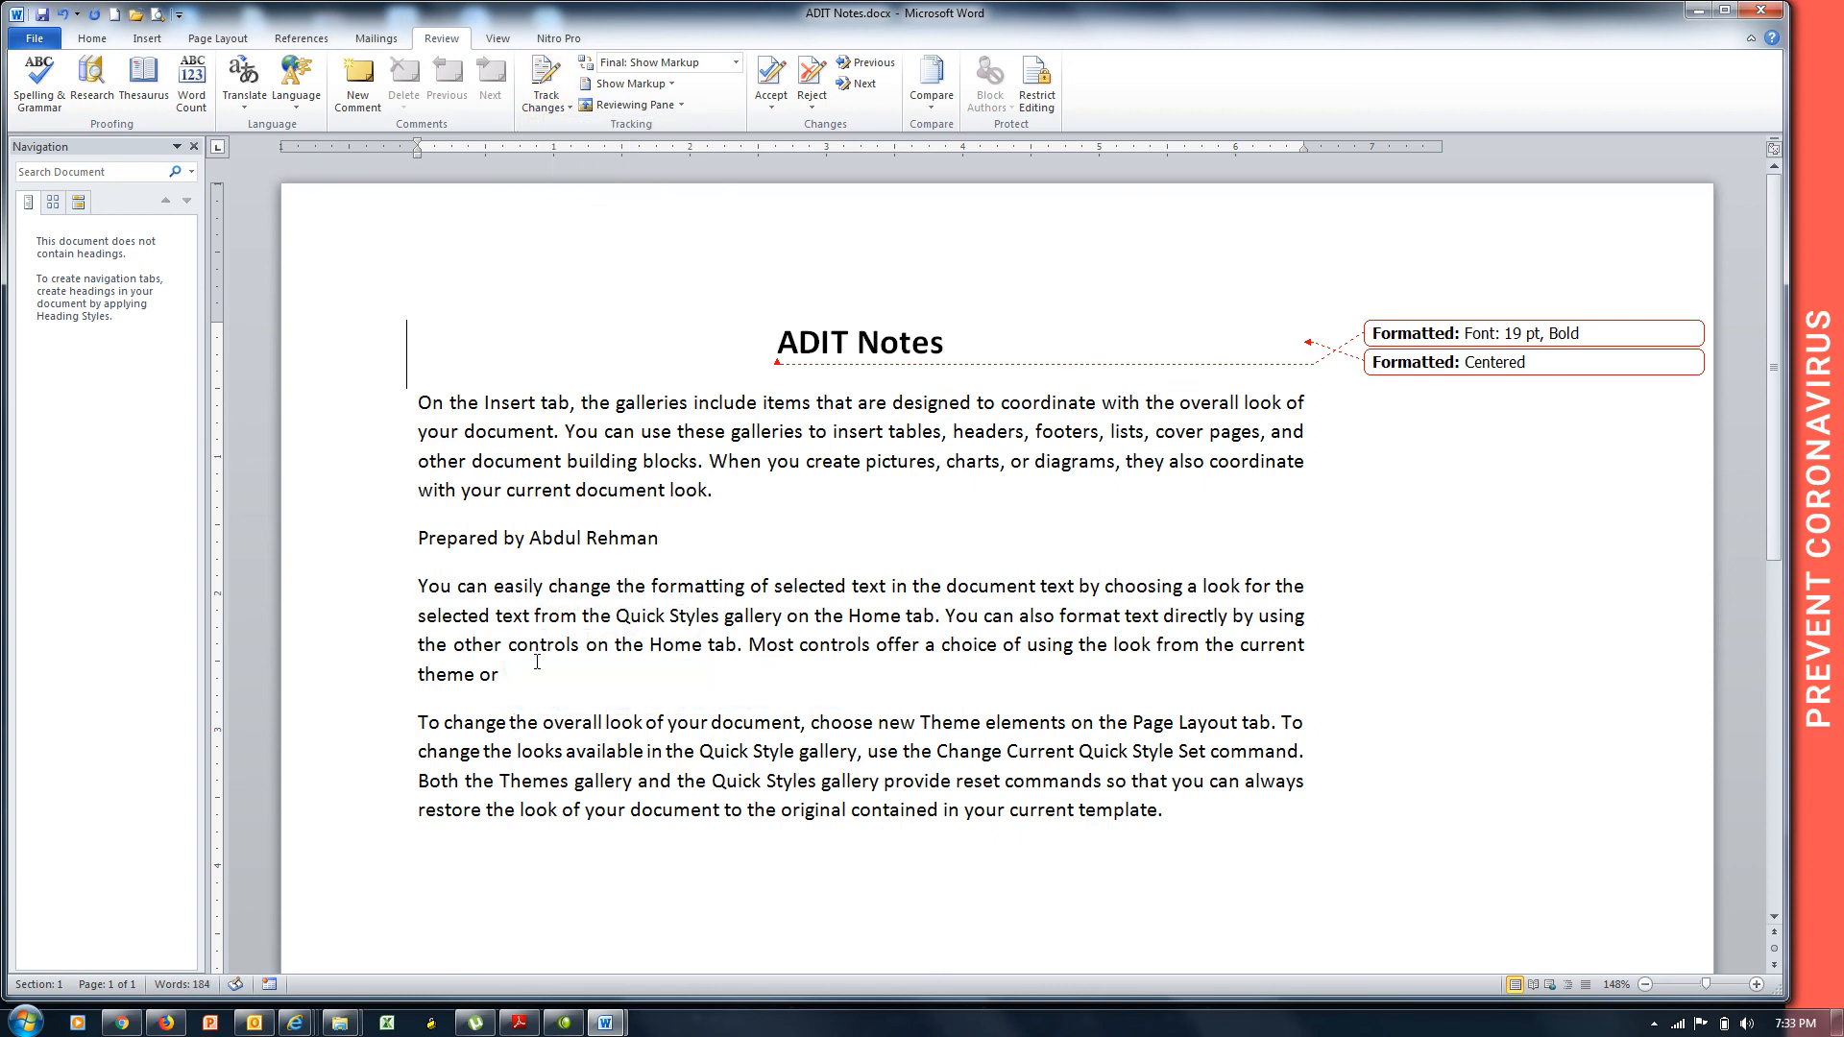
Add new lines 'Insert', 'page layout,' and 'Reference' below the second paragraph.
{"action": "key", "text": "Return"}
{"action": "type", "text": "Inmset"}
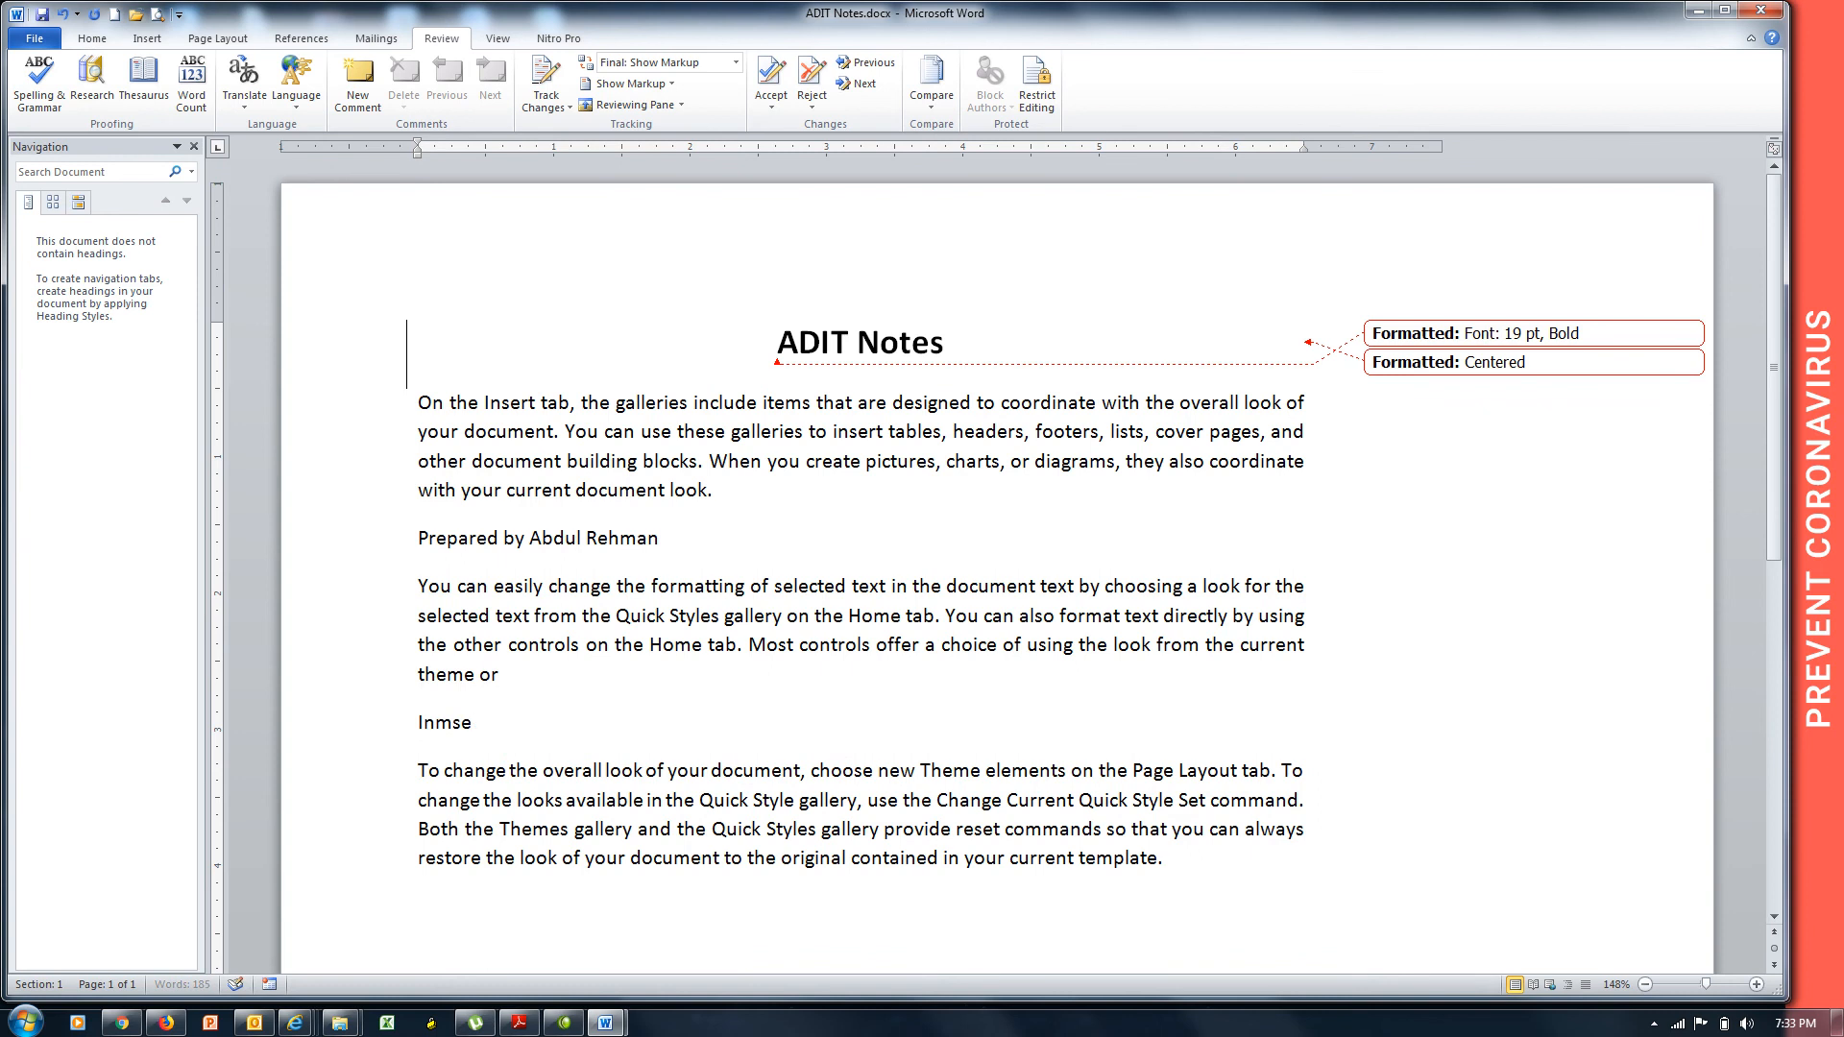
{"action": "key", "text": "BackSpace"}
{"action": "key", "text": "BackSpace"}
{"action": "key", "text": "BackSpace"}
{"action": "type", "text": "sert"}
{"action": "key", "text": "Return"}
{"action": "type", "text": "page l"}
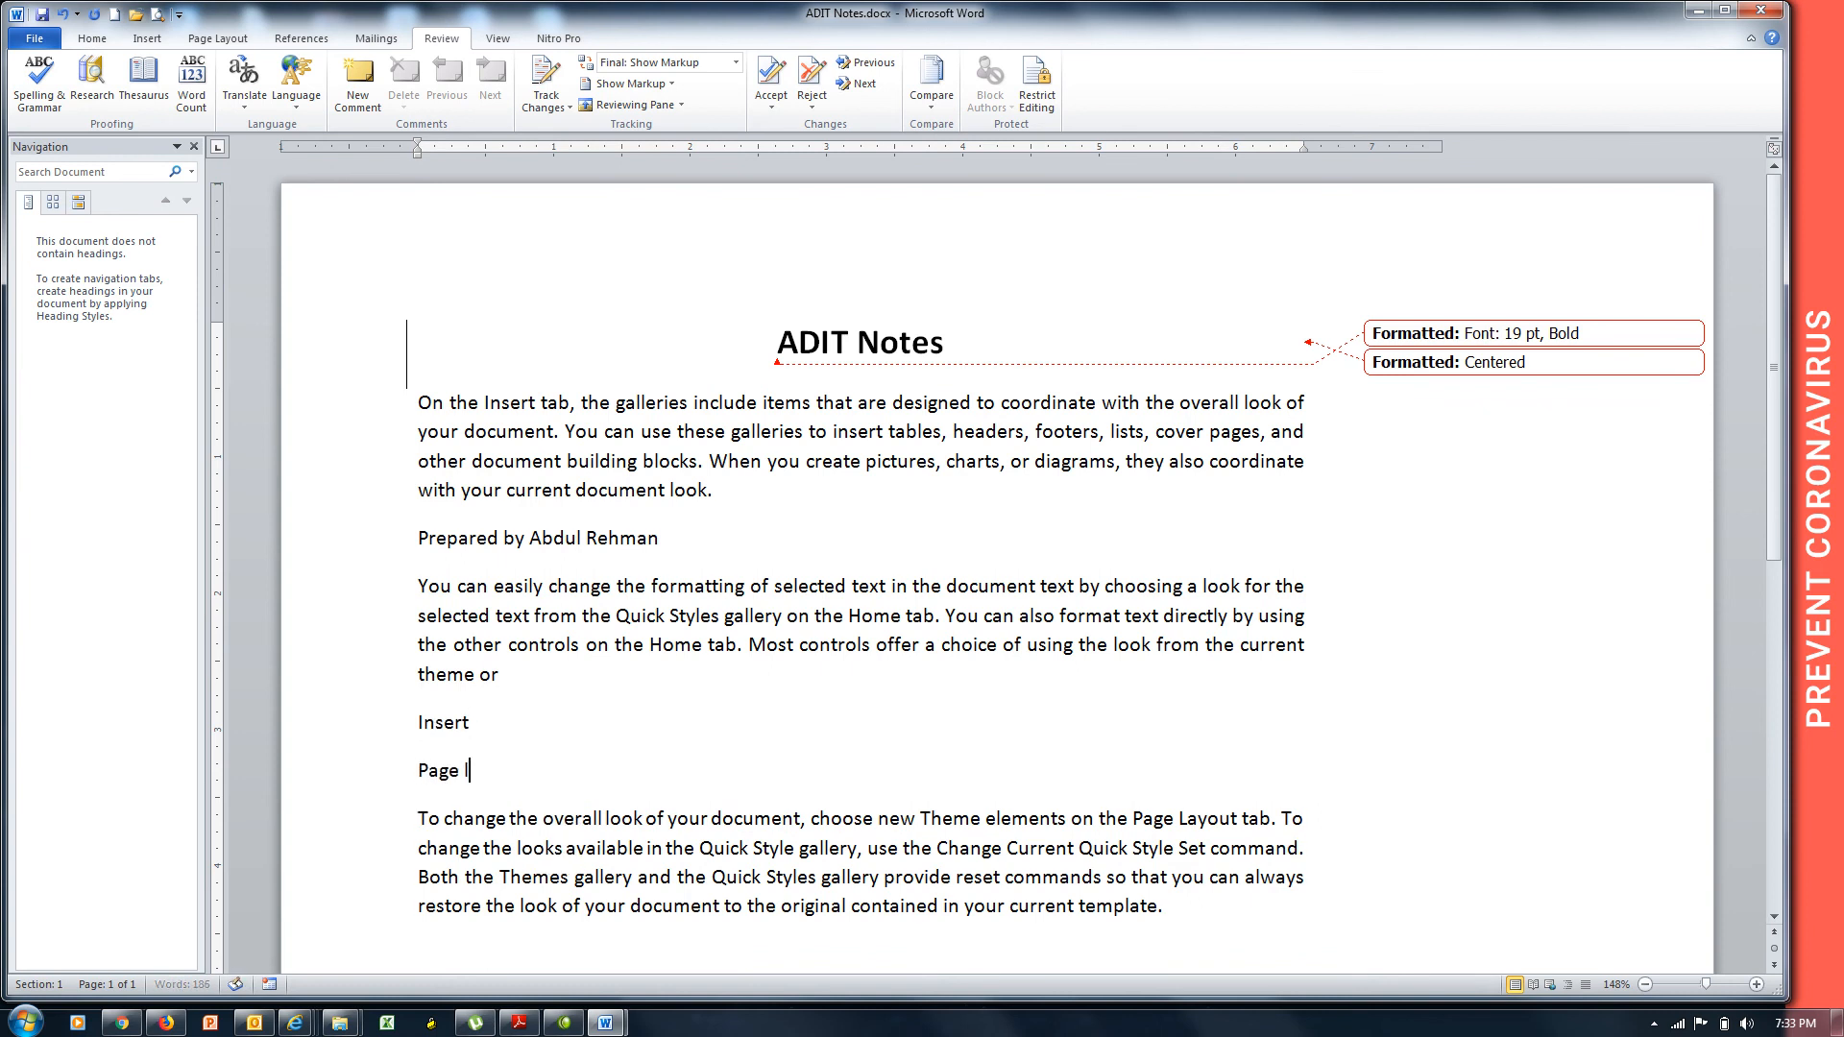
{"action": "type", "text": "ayout,"}
{"action": "key", "text": "Return"}
{"action": "type", "text": "REfe"}
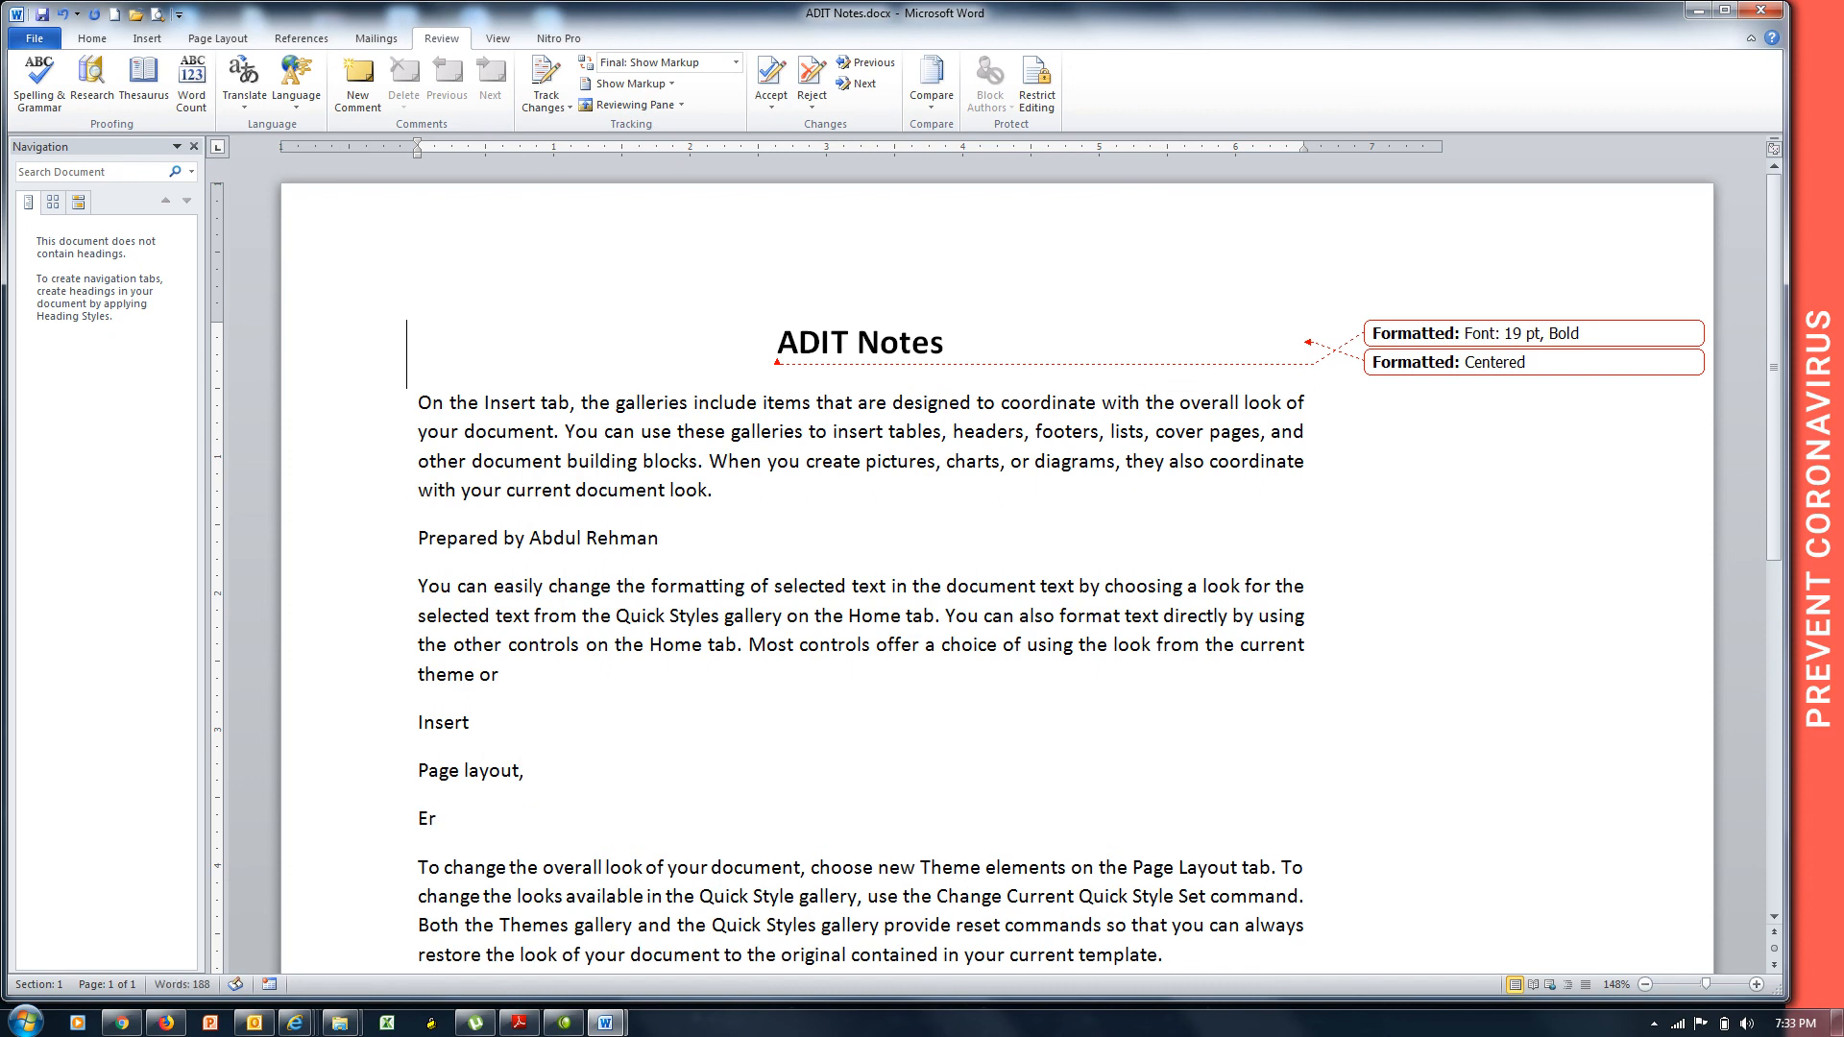
{"action": "key", "text": "BackSpace"}
{"action": "key", "text": "BackSpace"}
{"action": "key", "text": "BackSpace"}
{"action": "type", "text": "eference"}
{"action": "key", "text": "BackSpace"}
{"action": "key", "text": "BackSpace"}
{"action": "key", "text": "BackSpace"}
{"action": "type", "text": "nce"}
{"action": "key", "text": "Return"}
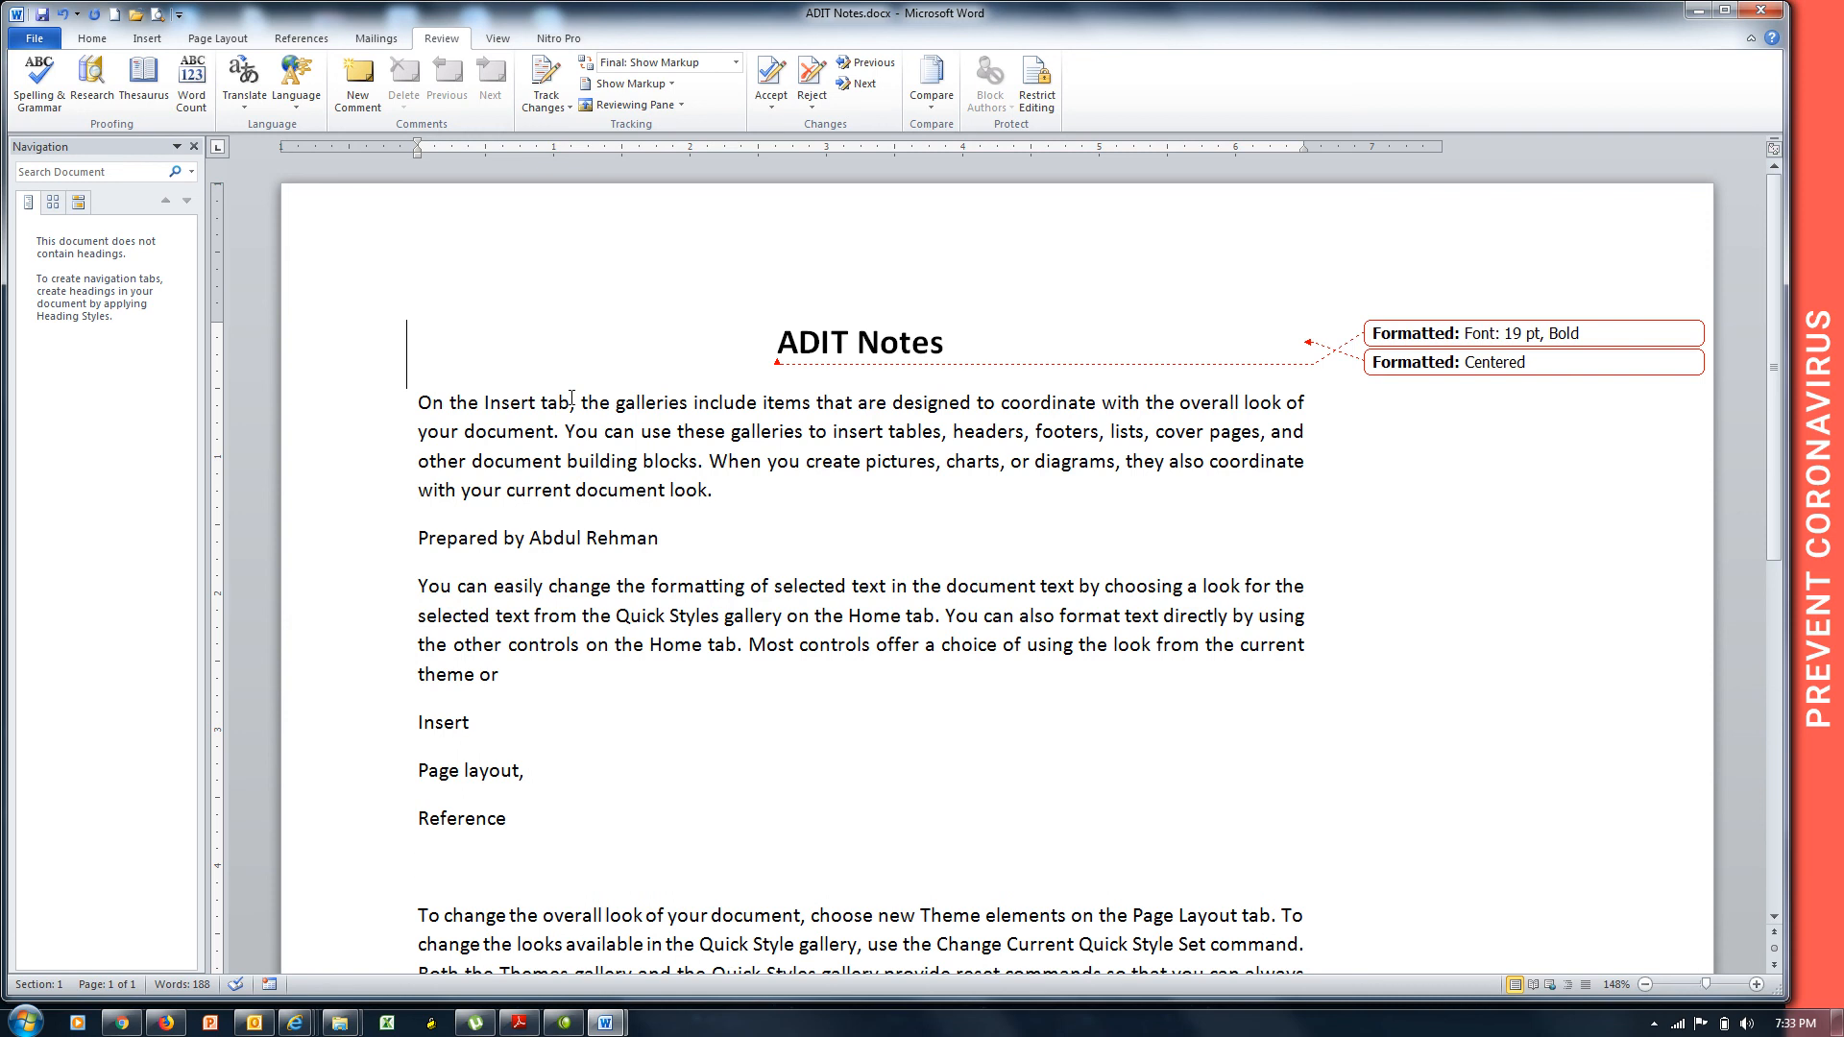
Attach an empty comment to 'galleries' and start a new blank document.
{"action": "double_click", "coordinate": [650, 407]}
{"action": "key", "text": "ctrl+alt+m"}
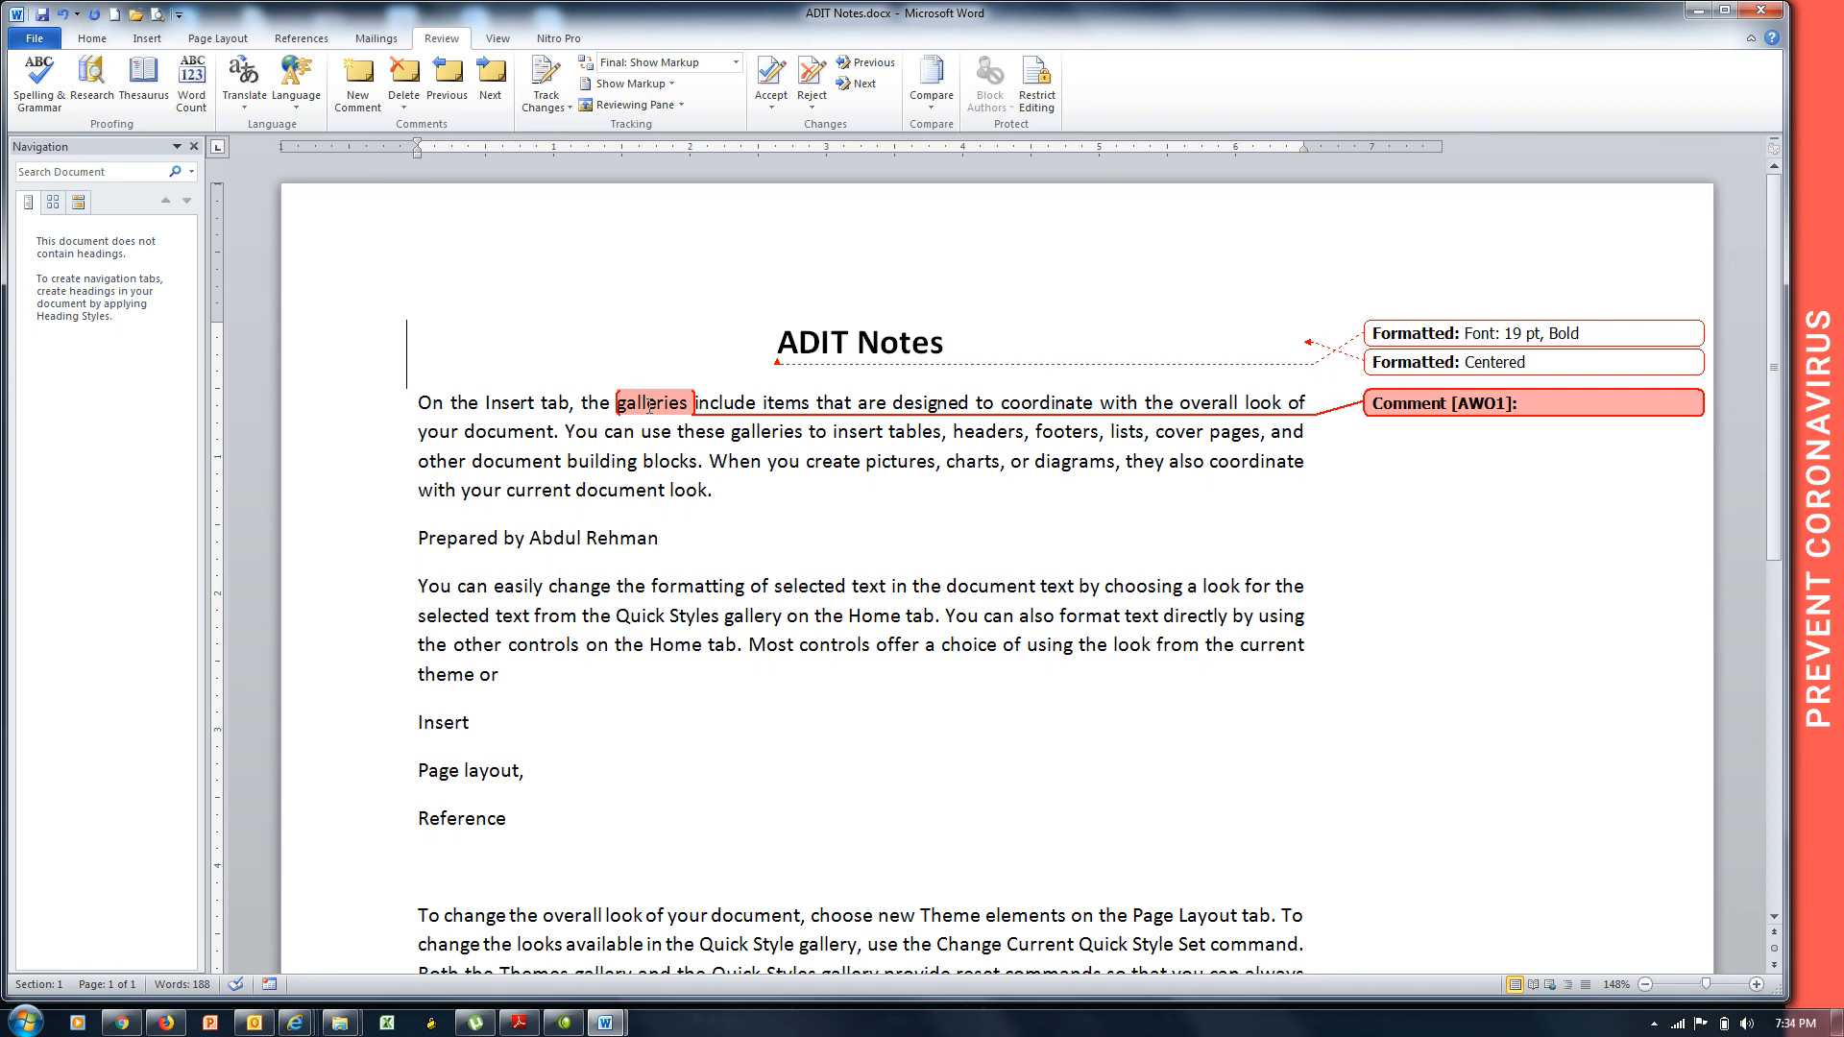
{"action": "key", "text": "ctrl+n"}
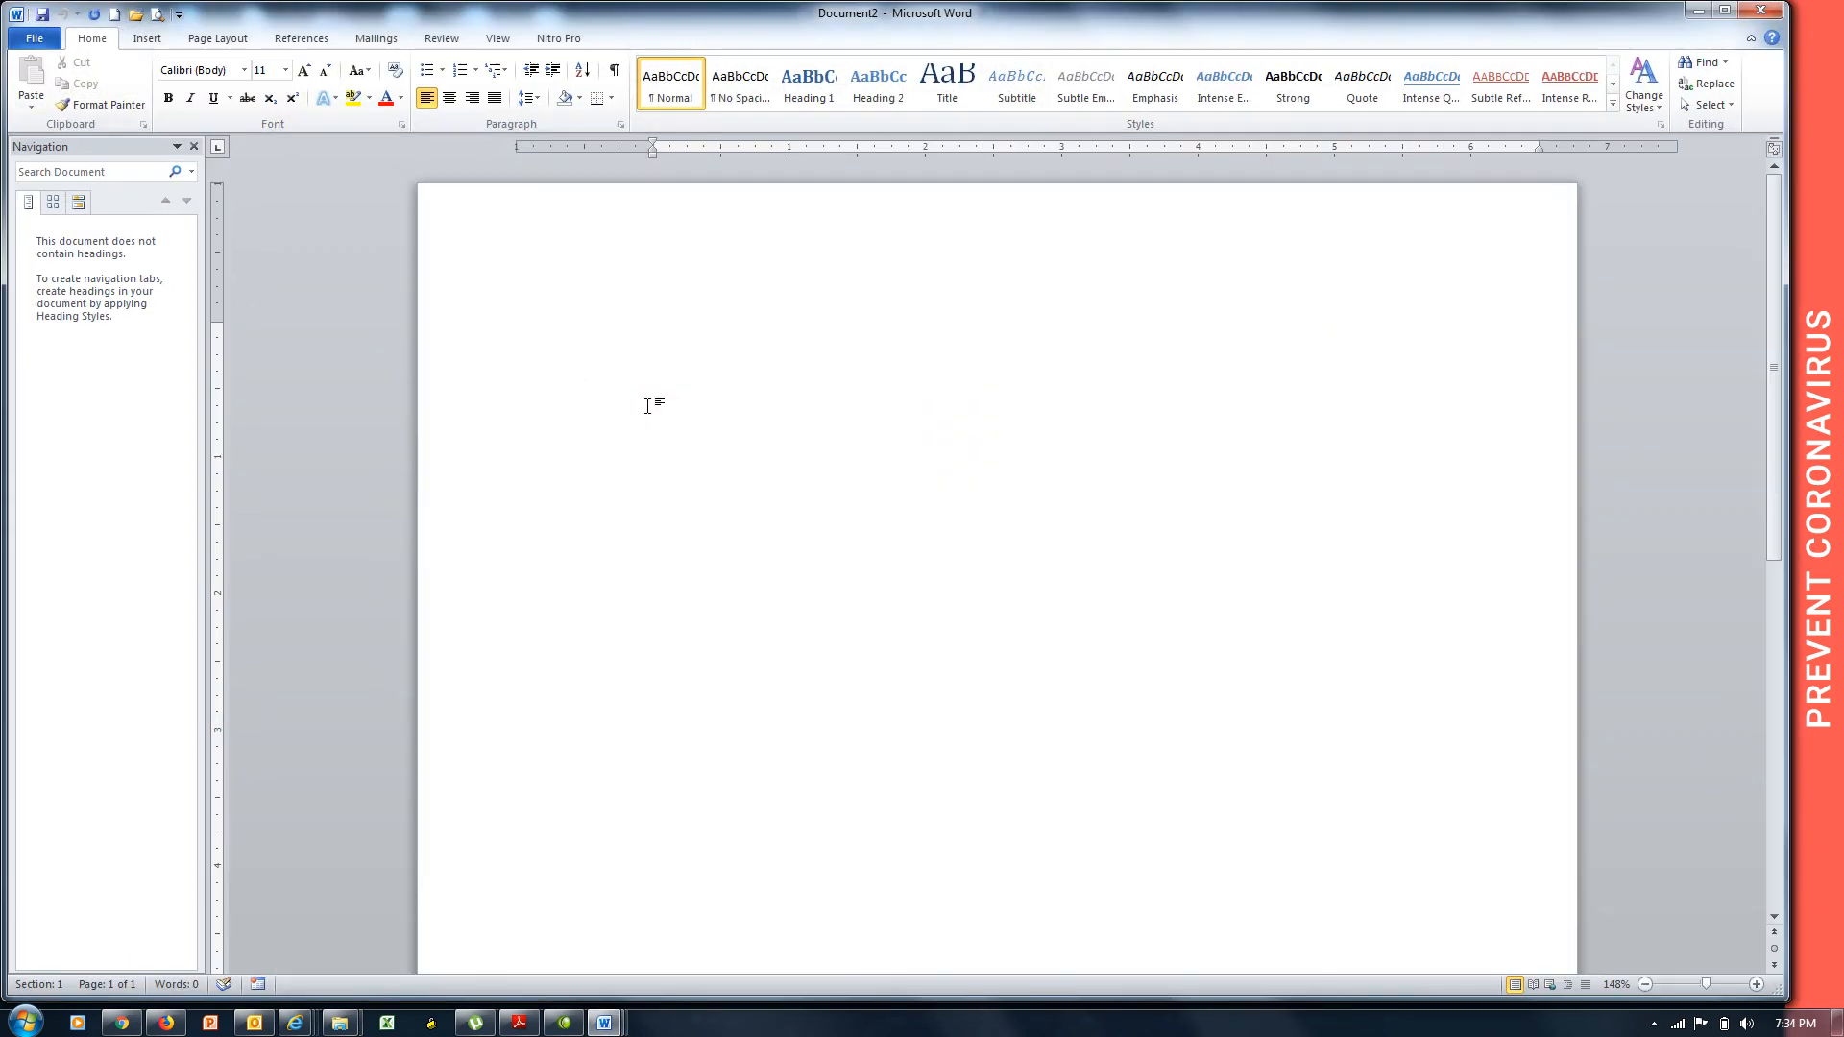
Type the title 'Hardware Notes' and generate three =rand() sample paragraphs.
{"action": "type", "text": "ADIT"}
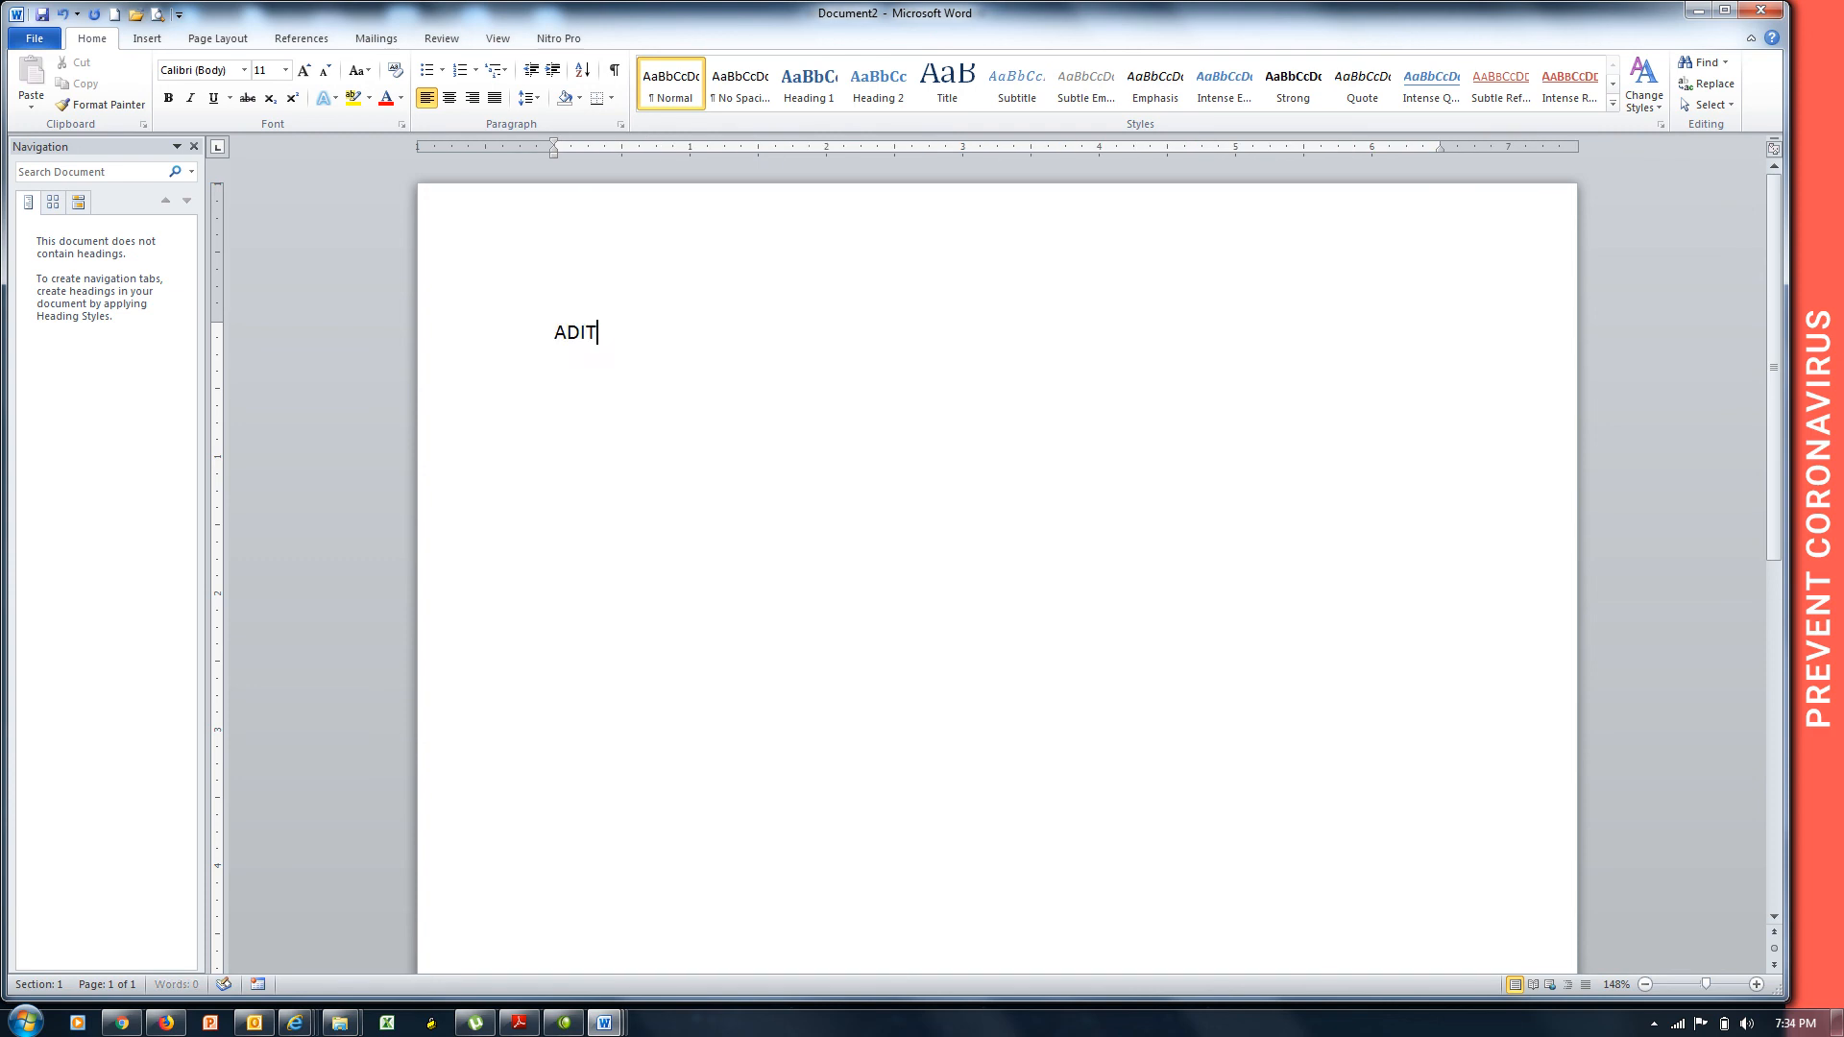
{"action": "key", "text": "BackSpace"}
{"action": "key", "text": "BackSpace"}
{"action": "key", "text": "BackSpace"}
{"action": "key", "text": "BackSpace"}
{"action": "type", "text": "Hardware"}
{"action": "type", "text": " Noets"}
{"action": "key", "text": "Return"}
{"action": "key", "text": "BackSpace"}
{"action": "key", "text": "BackSpace"}
{"action": "key", "text": "BackSpace"}
{"action": "type", "text": "tes"}
{"action": "type", "text": "=rand()"}
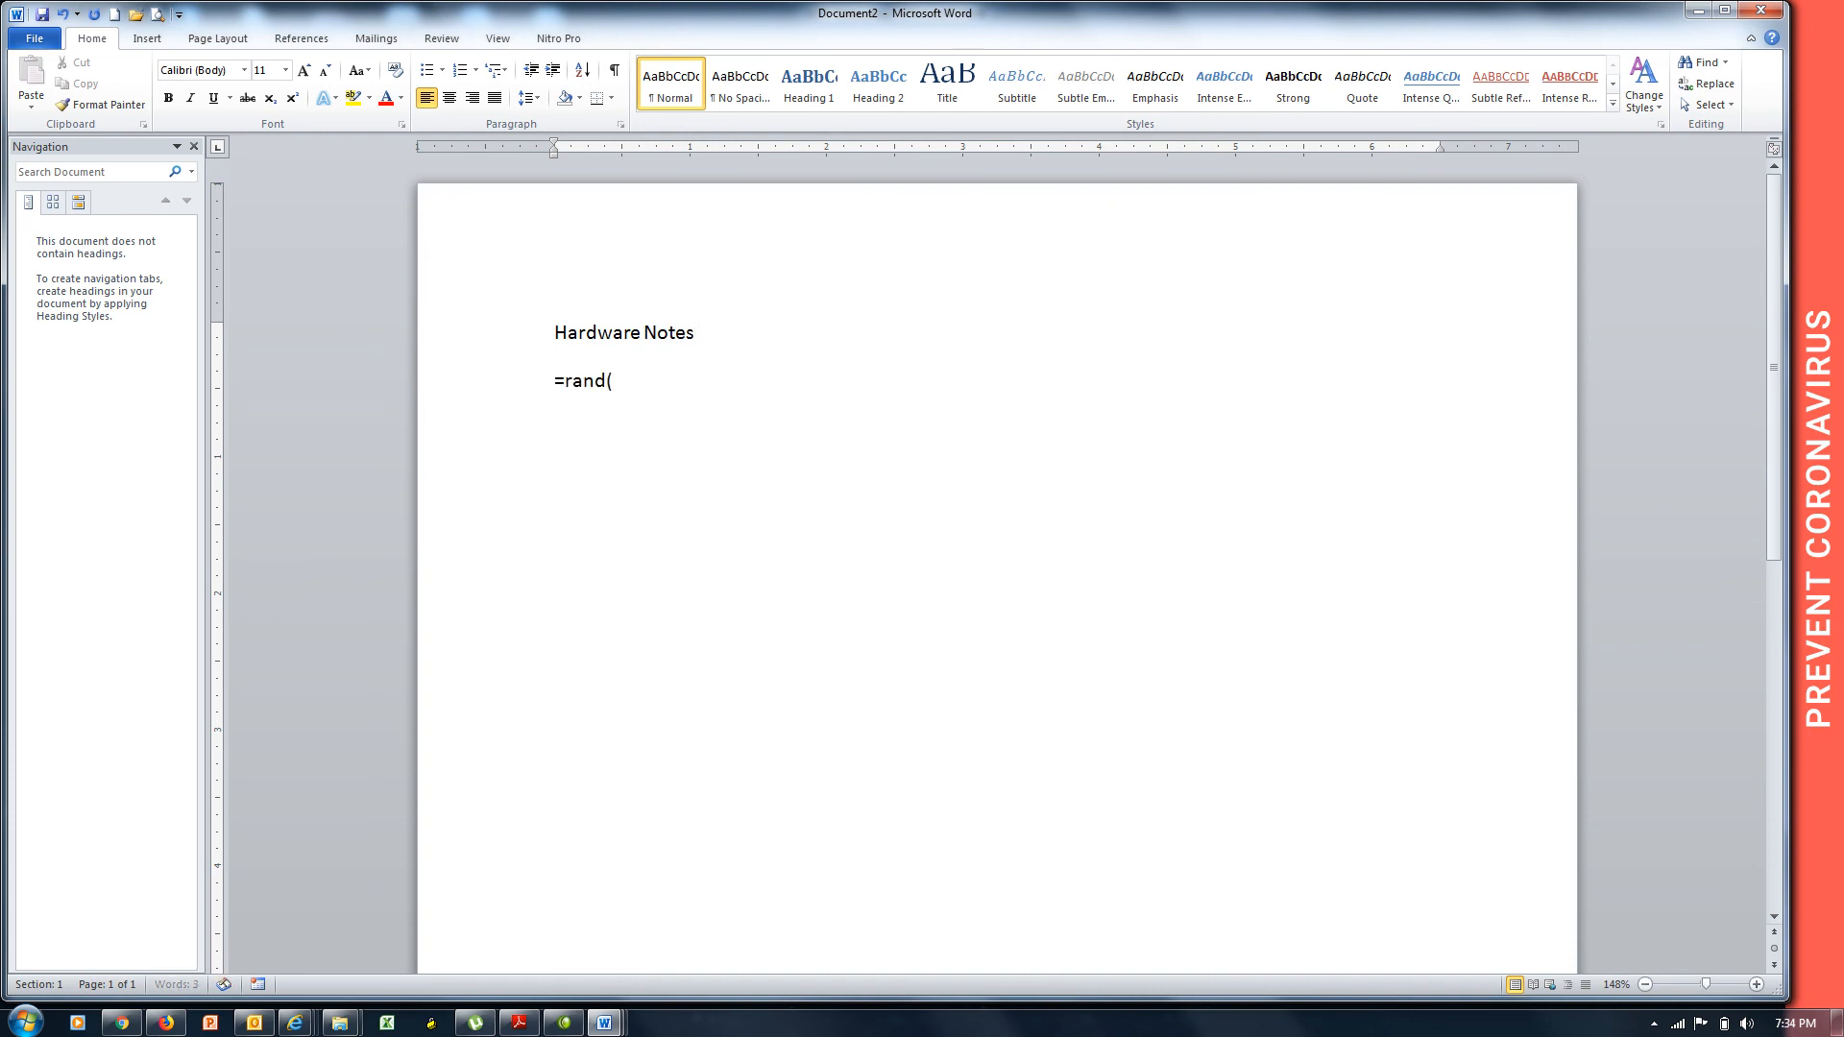
{"action": "key", "text": "Return"}
Justify all the document text.
{"action": "key", "text": "ctrl+a"}
{"action": "key", "text": "ctrl+j"}
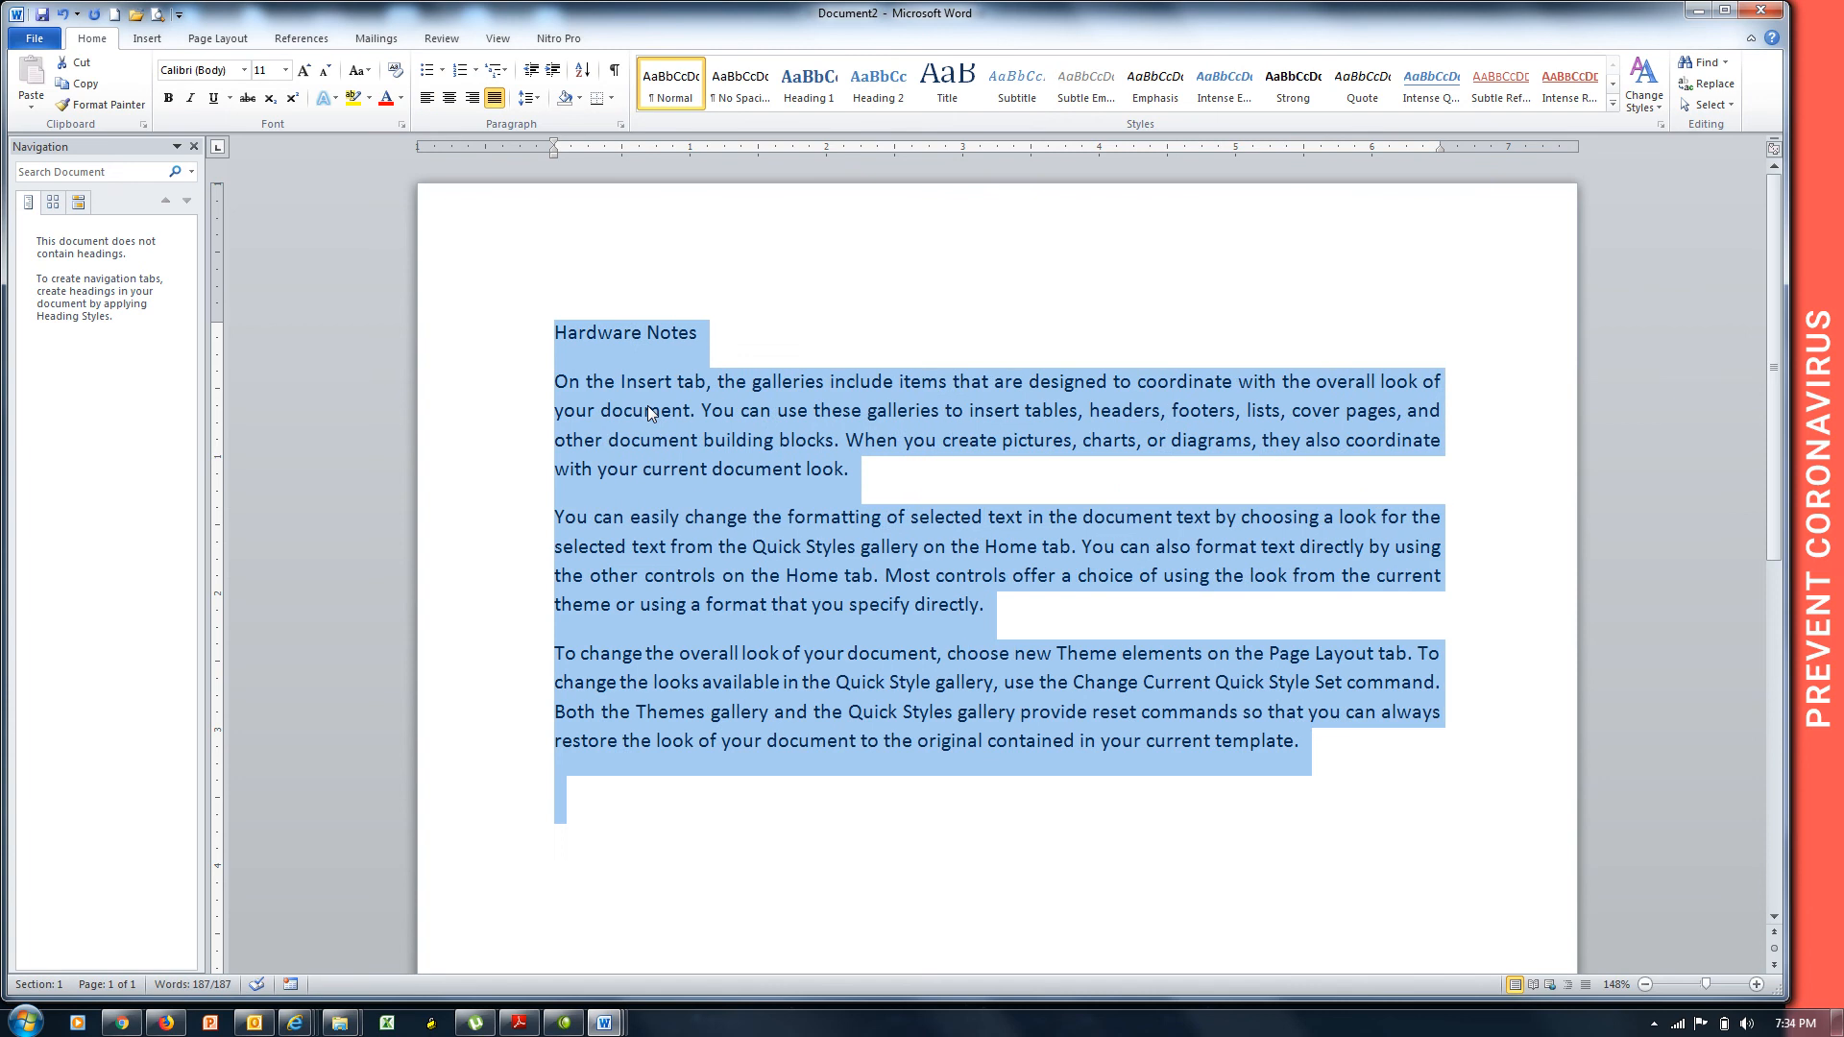
{"action": "left_click", "coordinate": [747, 381]}
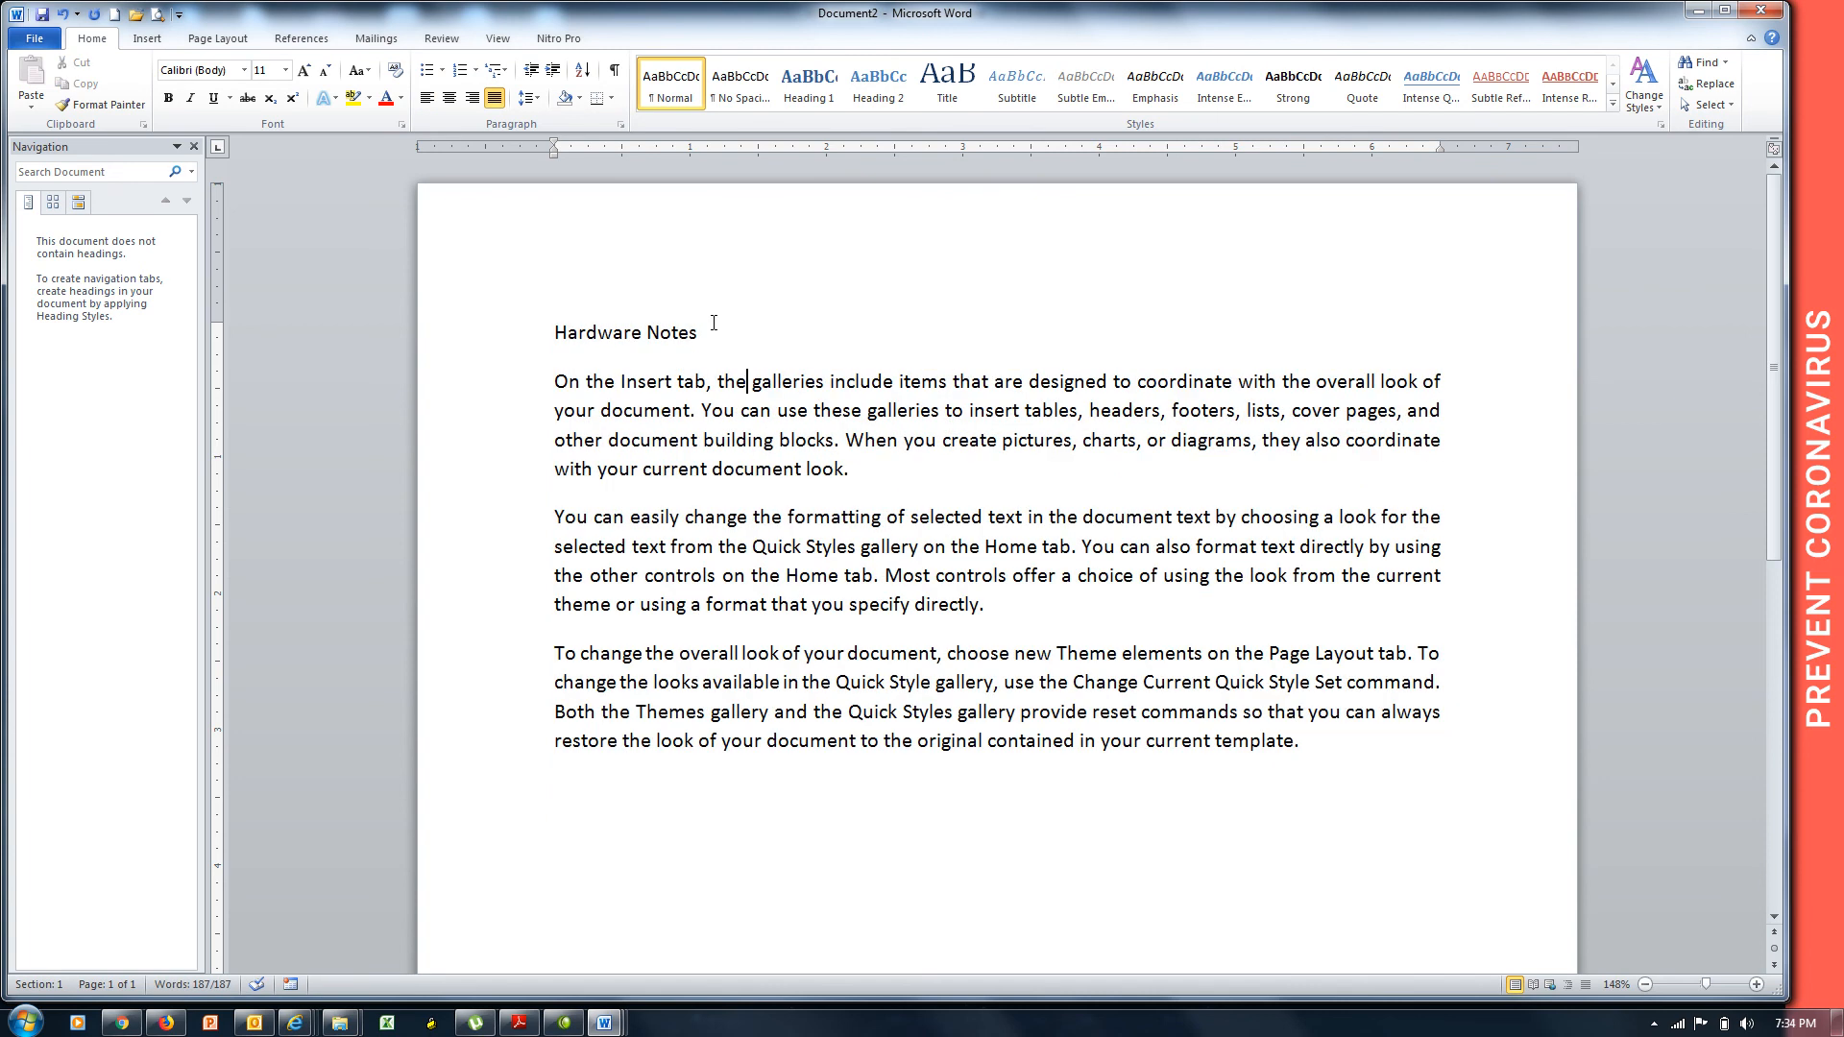
{"action": "left_click", "coordinate": [713, 323]}
{"action": "left_click", "coordinate": [442, 38]}
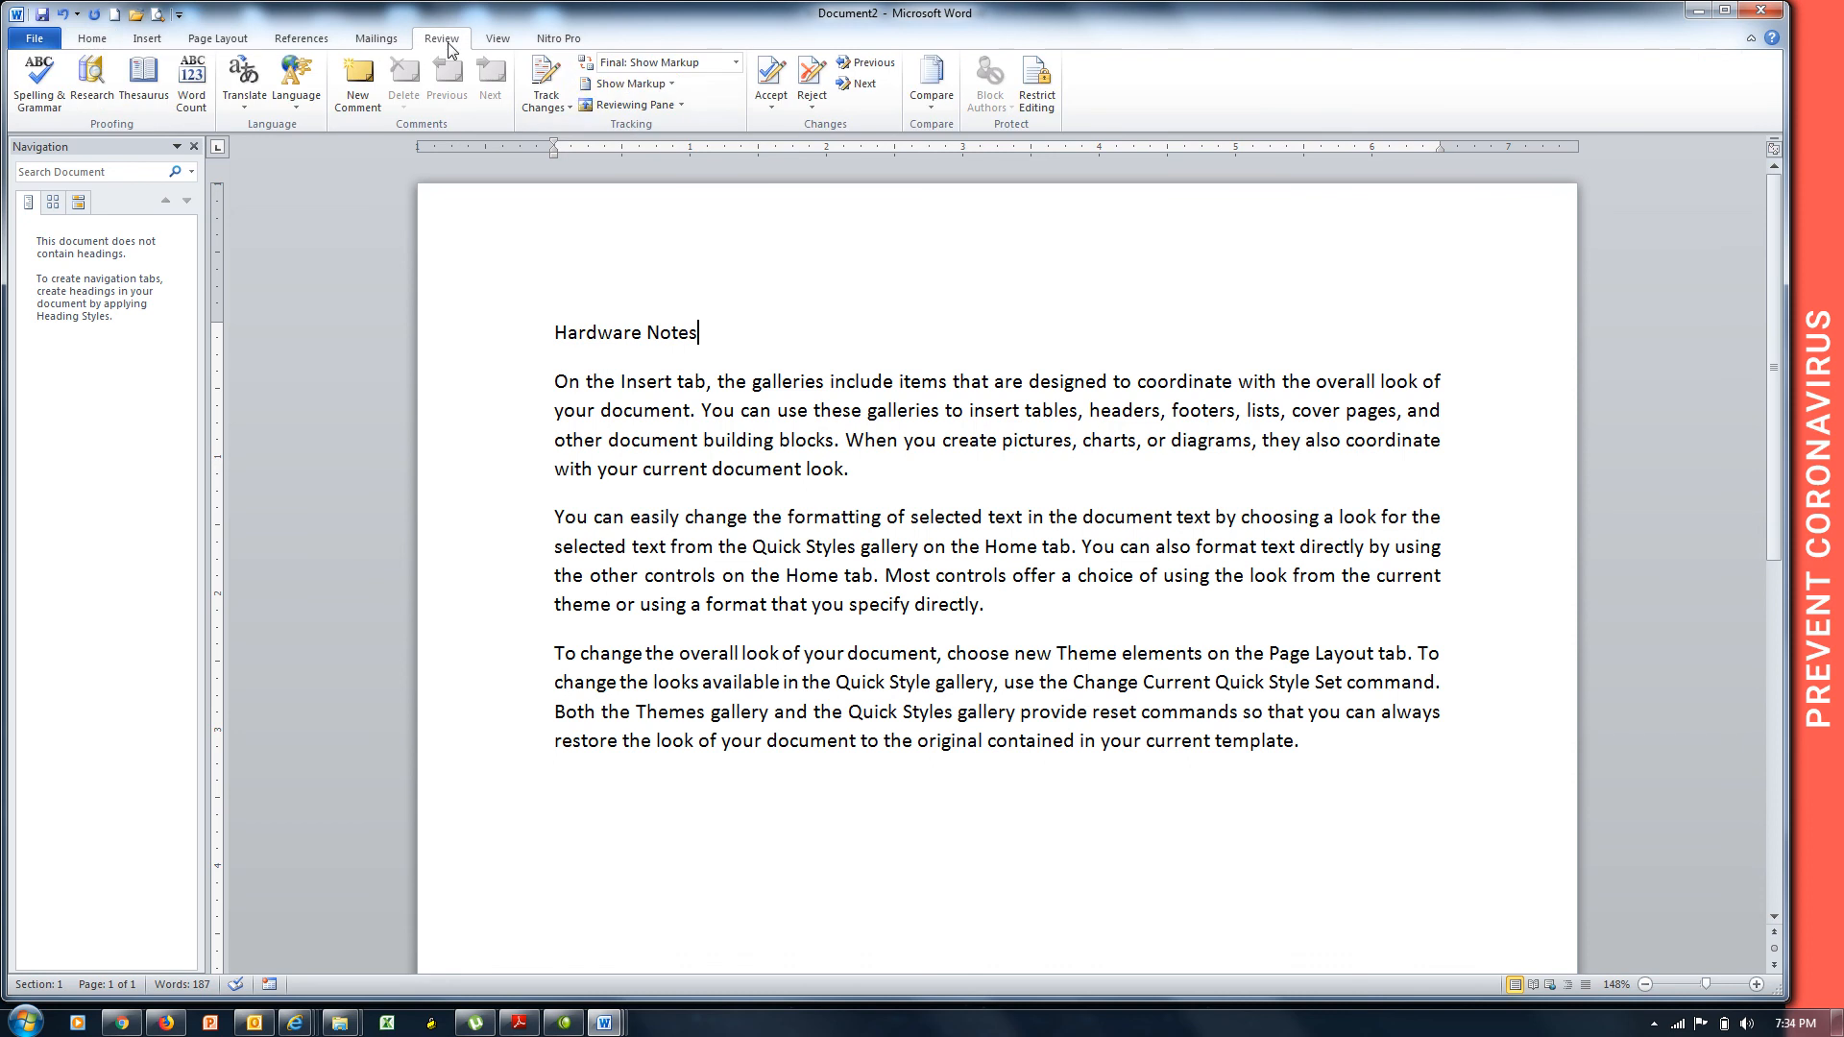
Turn on Track Changes and restrict editing to tracked changes only.
{"action": "left_click", "coordinate": [544, 83]}
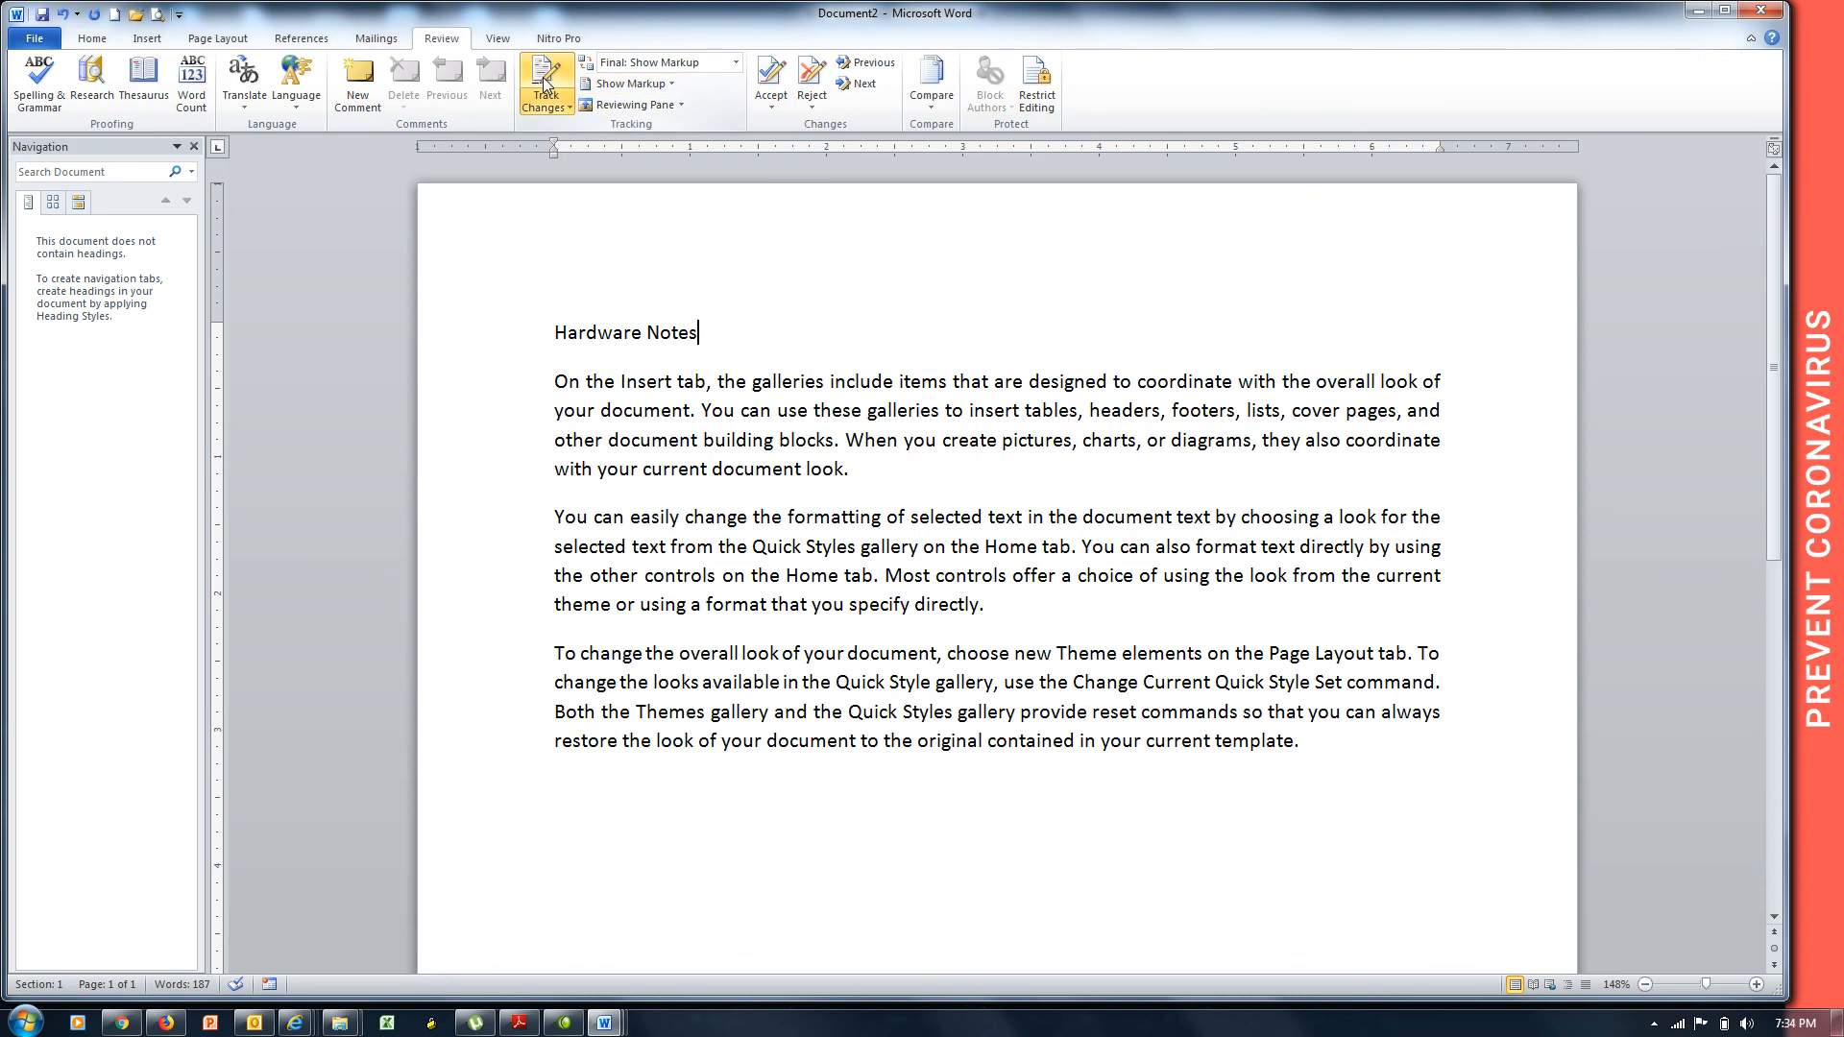
{"action": "left_click", "coordinate": [1032, 106]}
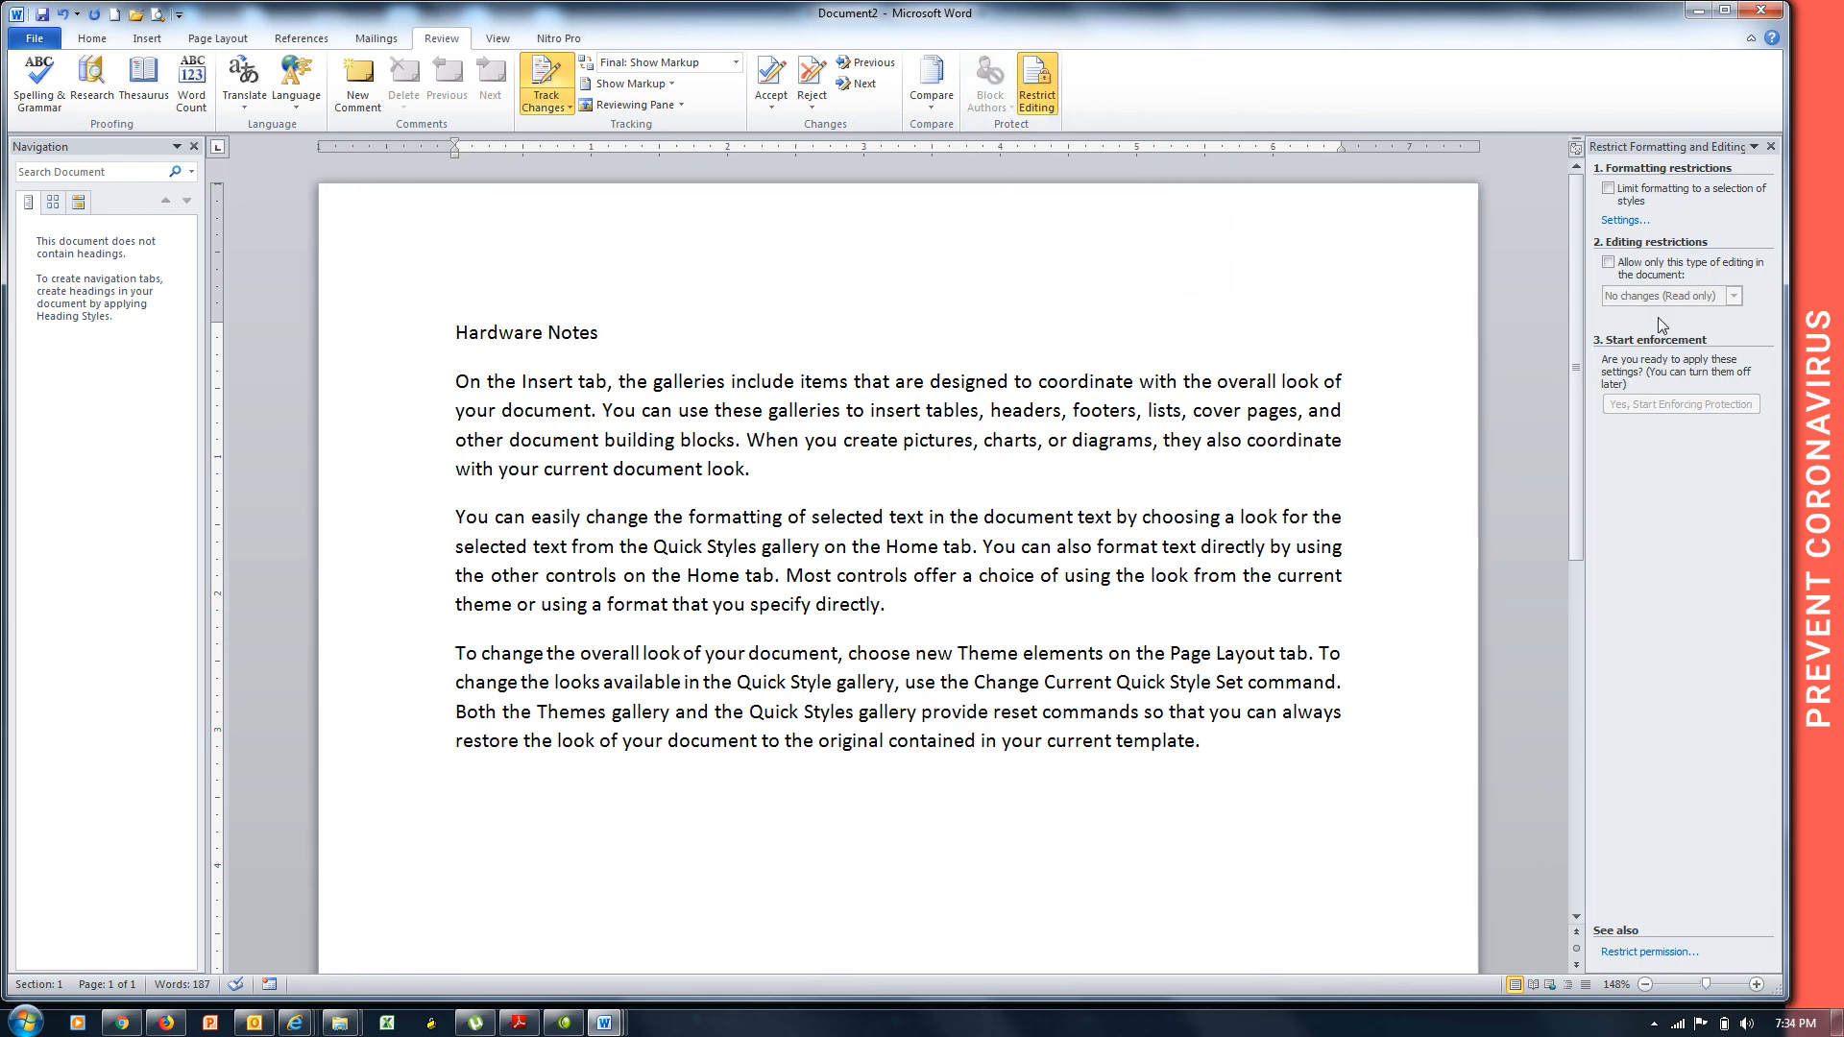
{"action": "left_click", "coordinate": [1609, 263]}
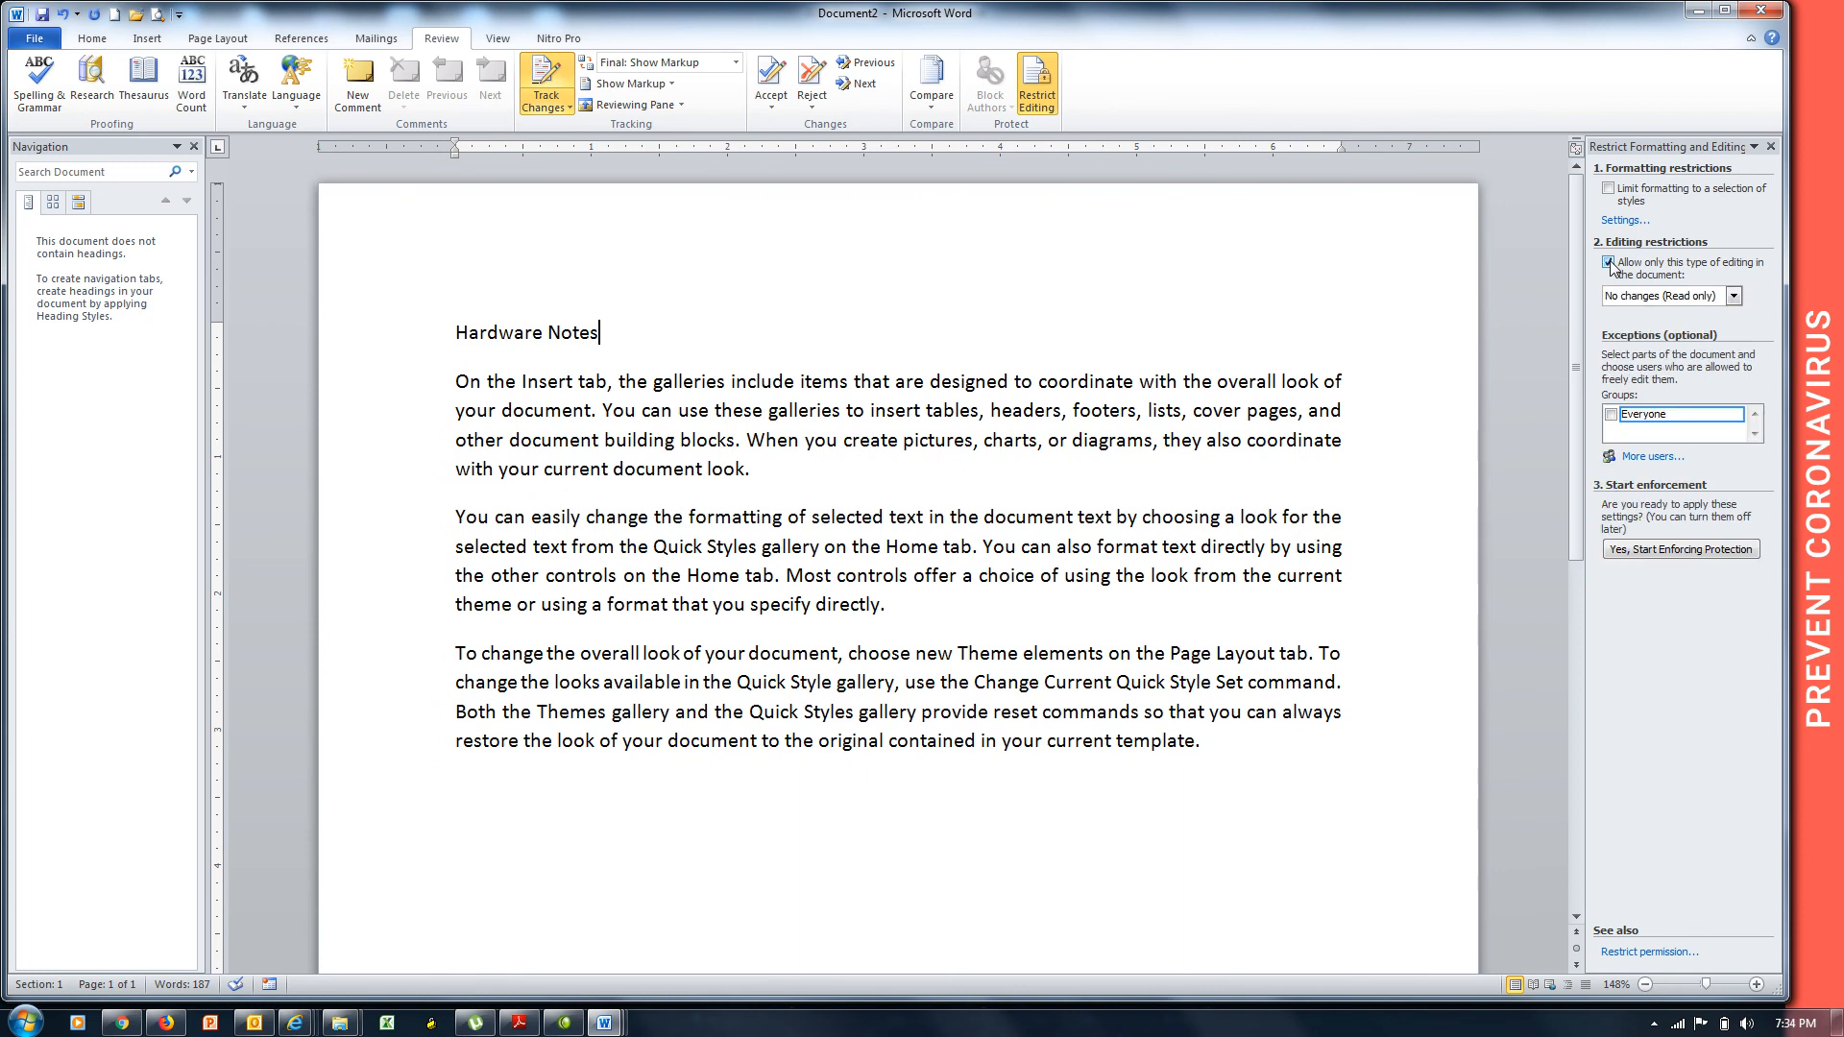
{"action": "left_click", "coordinate": [1652, 299]}
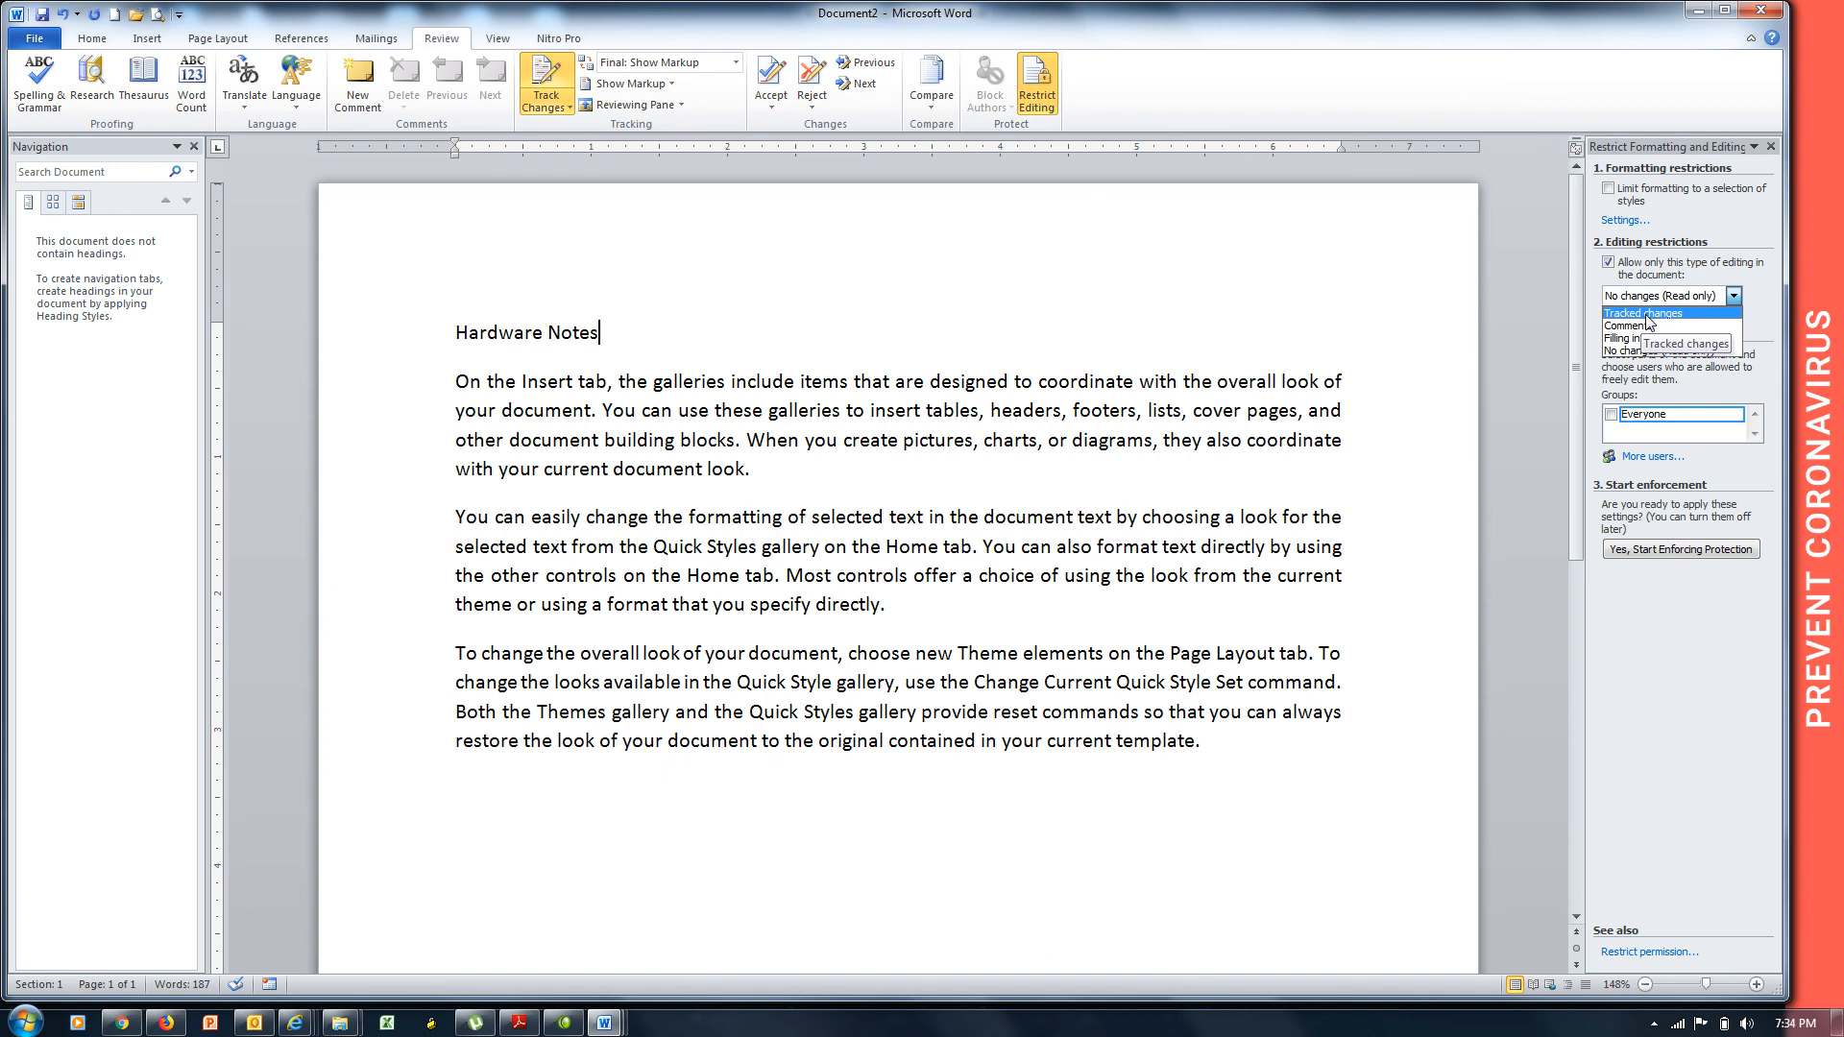
{"action": "left_click", "coordinate": [1648, 314]}
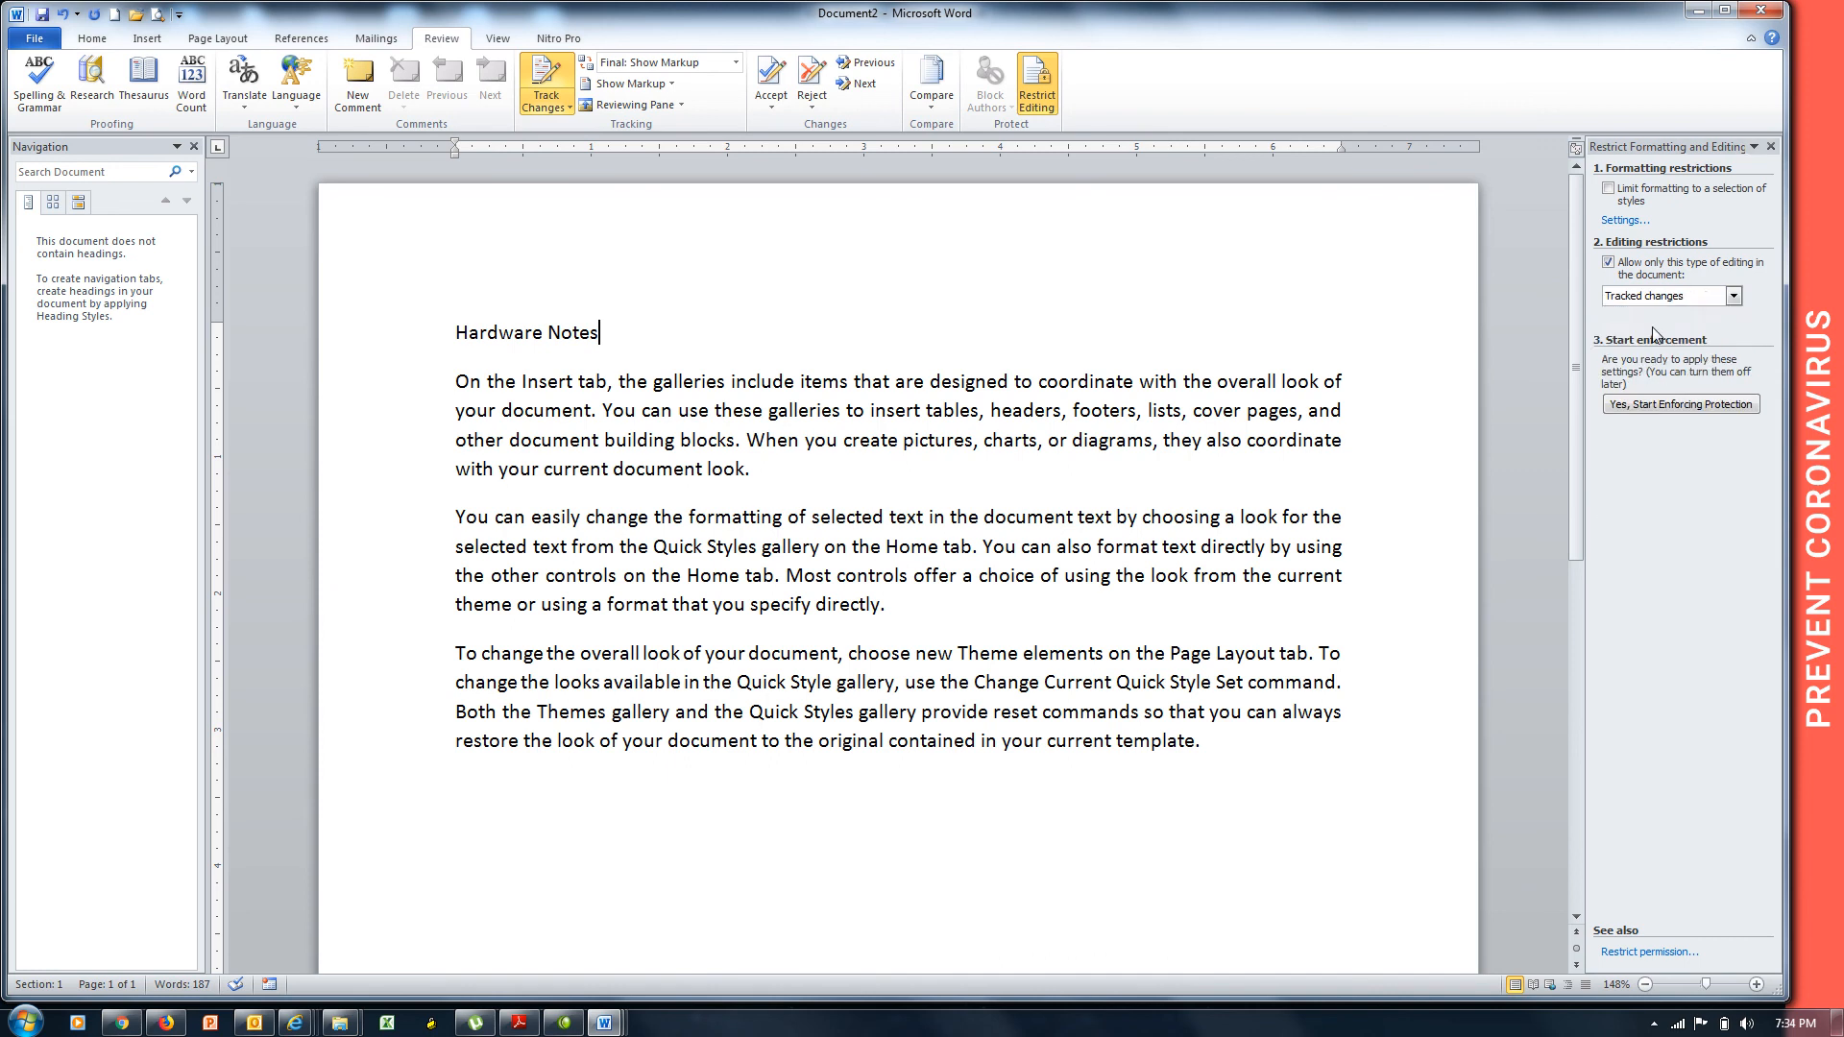
Enforce the protection with a password, then begin saving the document.
{"action": "left_click", "coordinate": [1664, 409]}
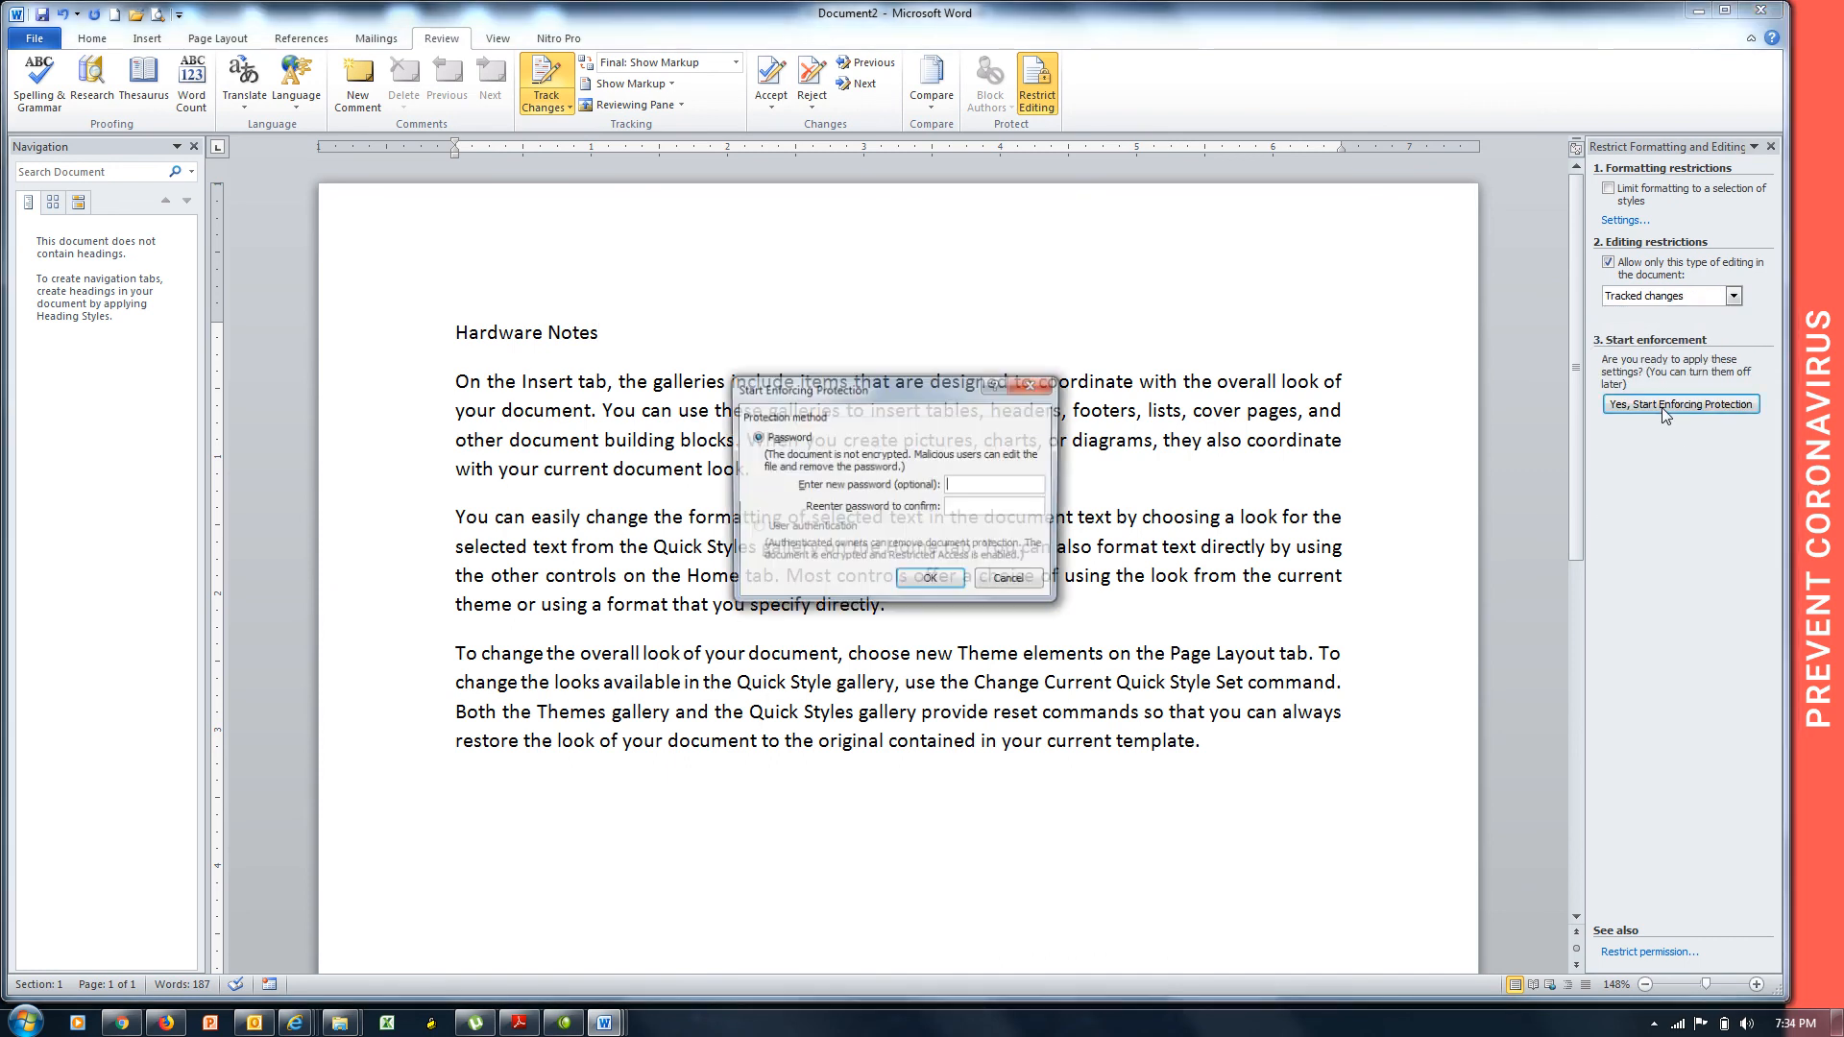
{"action": "type", "text": "123"}
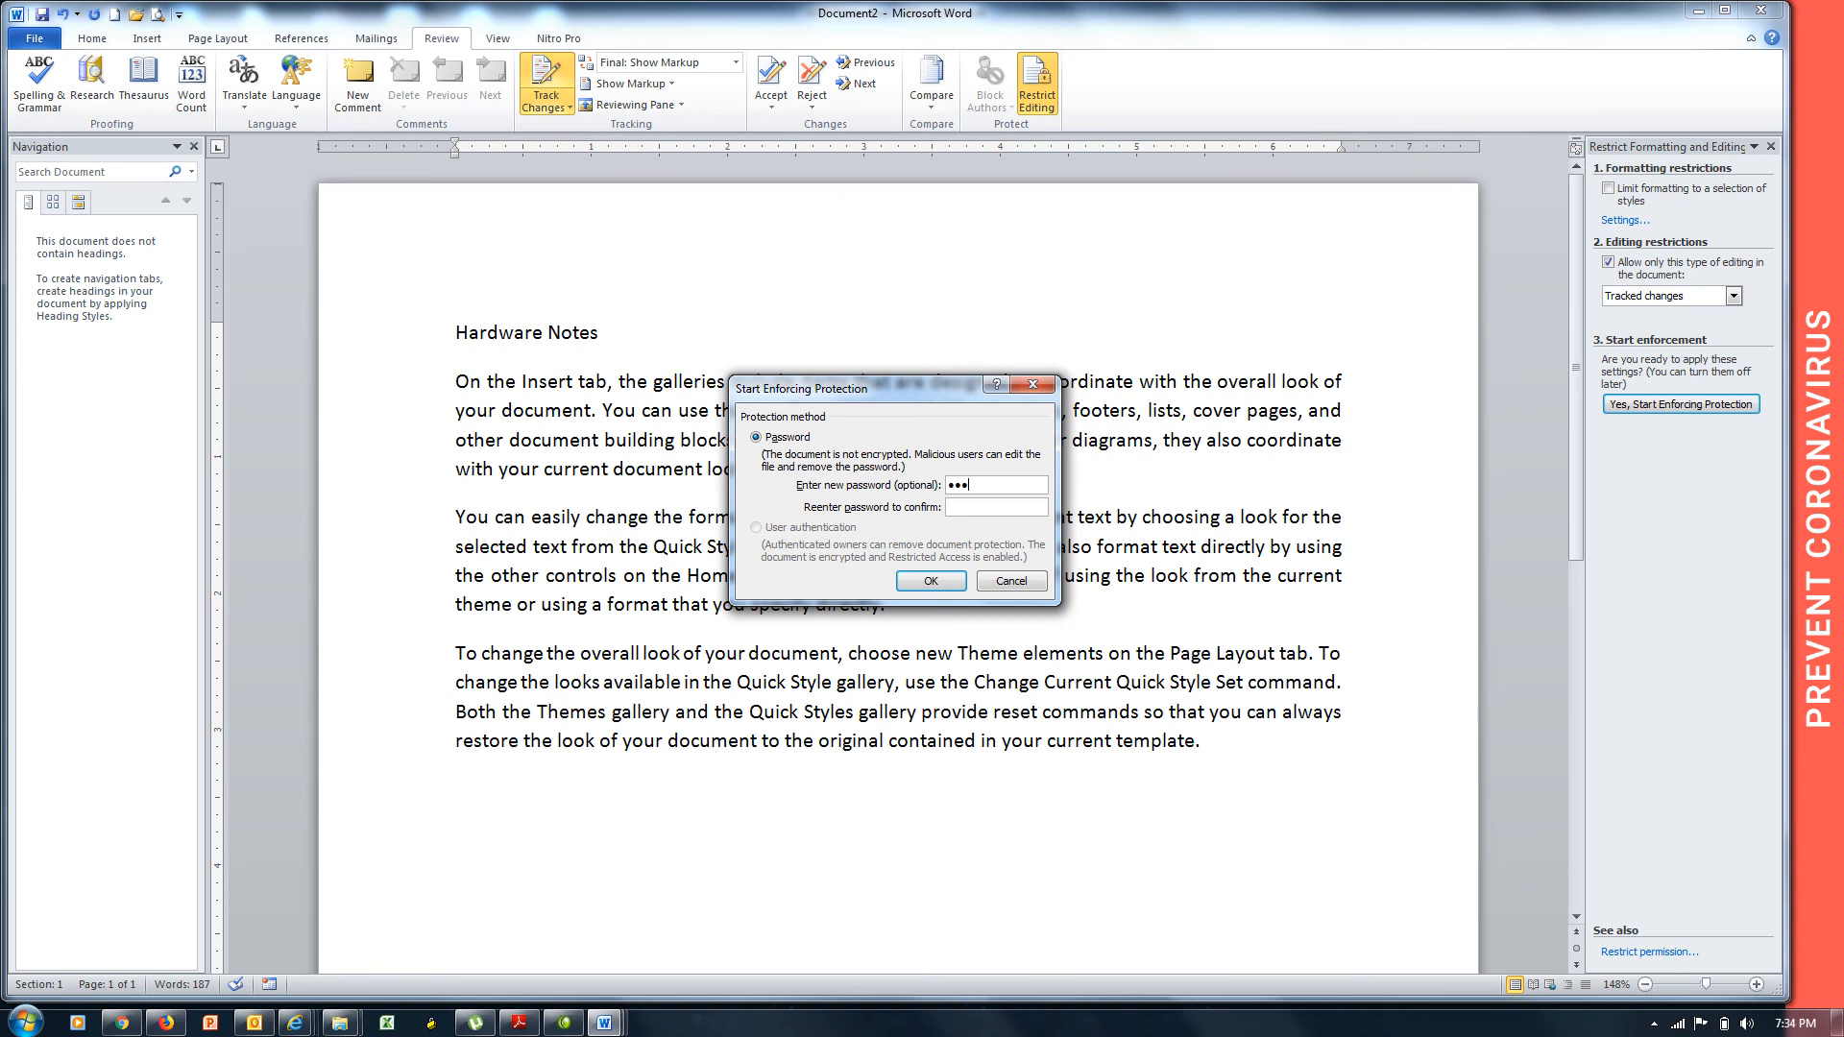
{"action": "type", "text": "123"}
{"action": "left_click", "coordinate": [921, 582]}
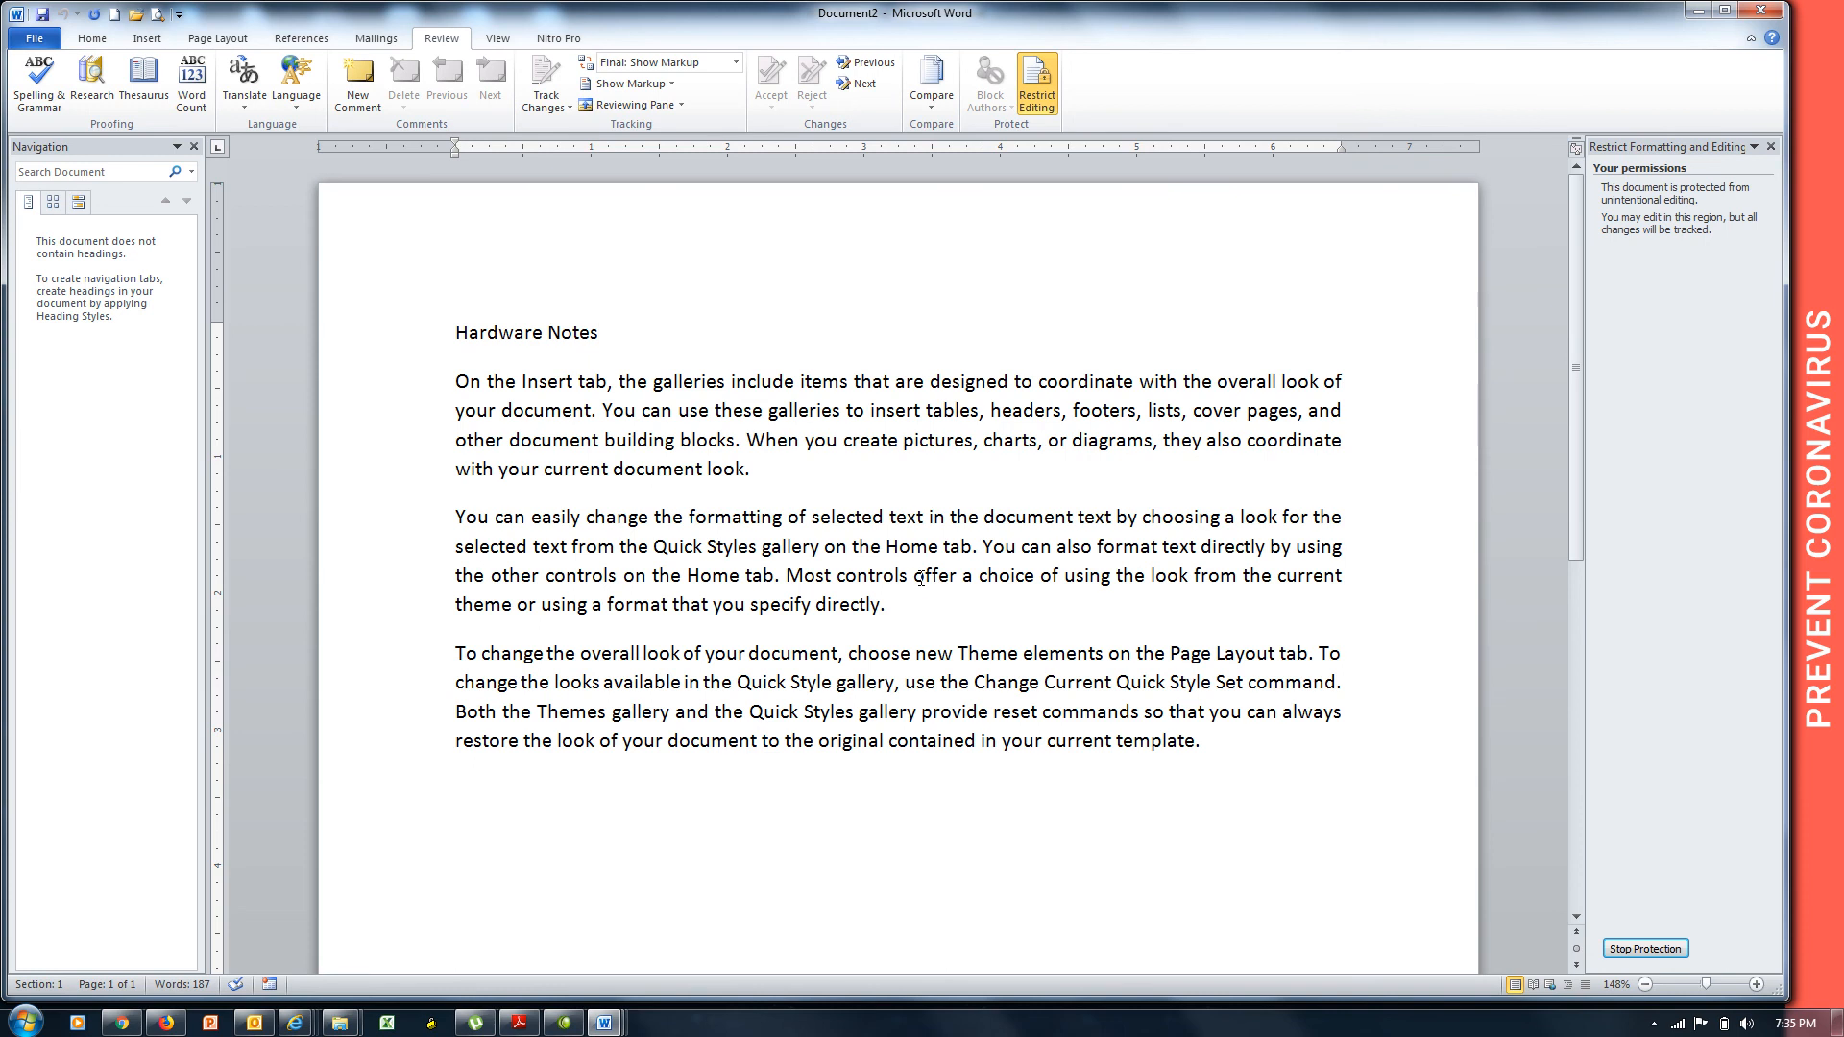
{"action": "left_click", "coordinate": [42, 14]}
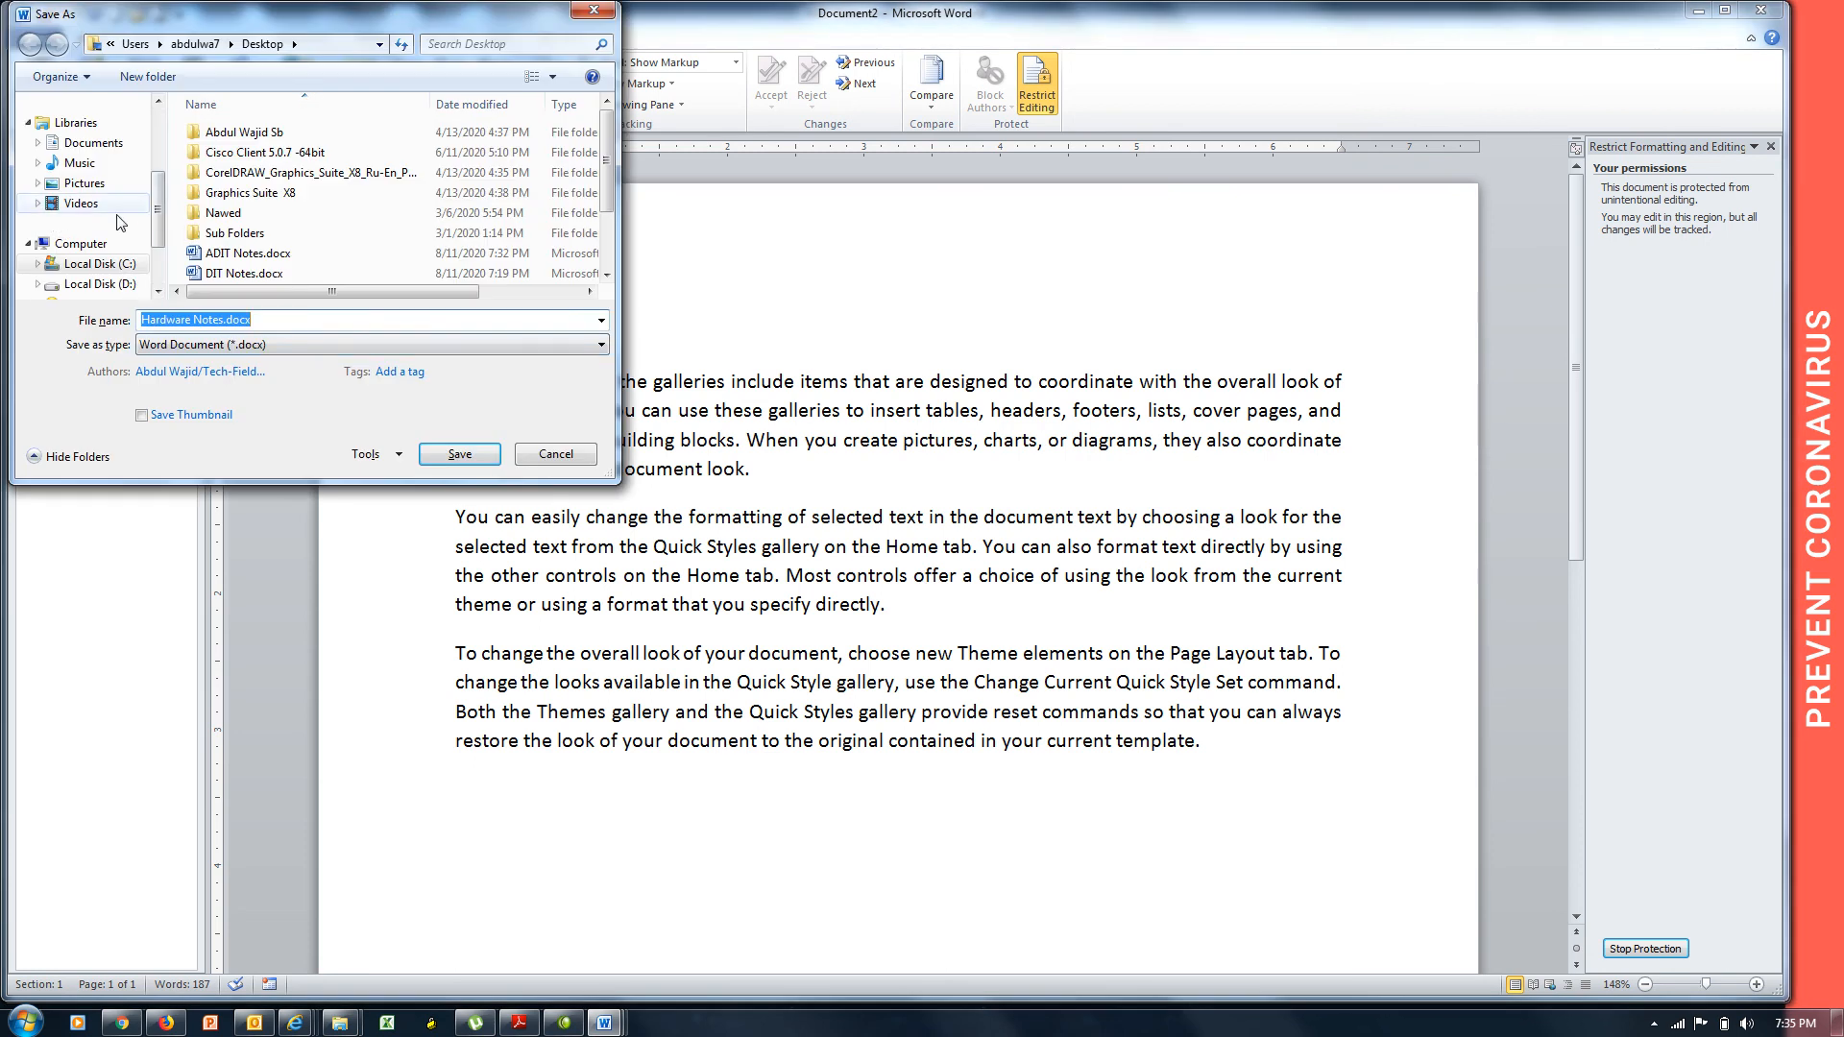
Save the protected document to the Desktop as Hardware Notes.docx.
{"action": "left_click_drag", "start_coordinate": [163, 219], "coordinate": [156, 151]}
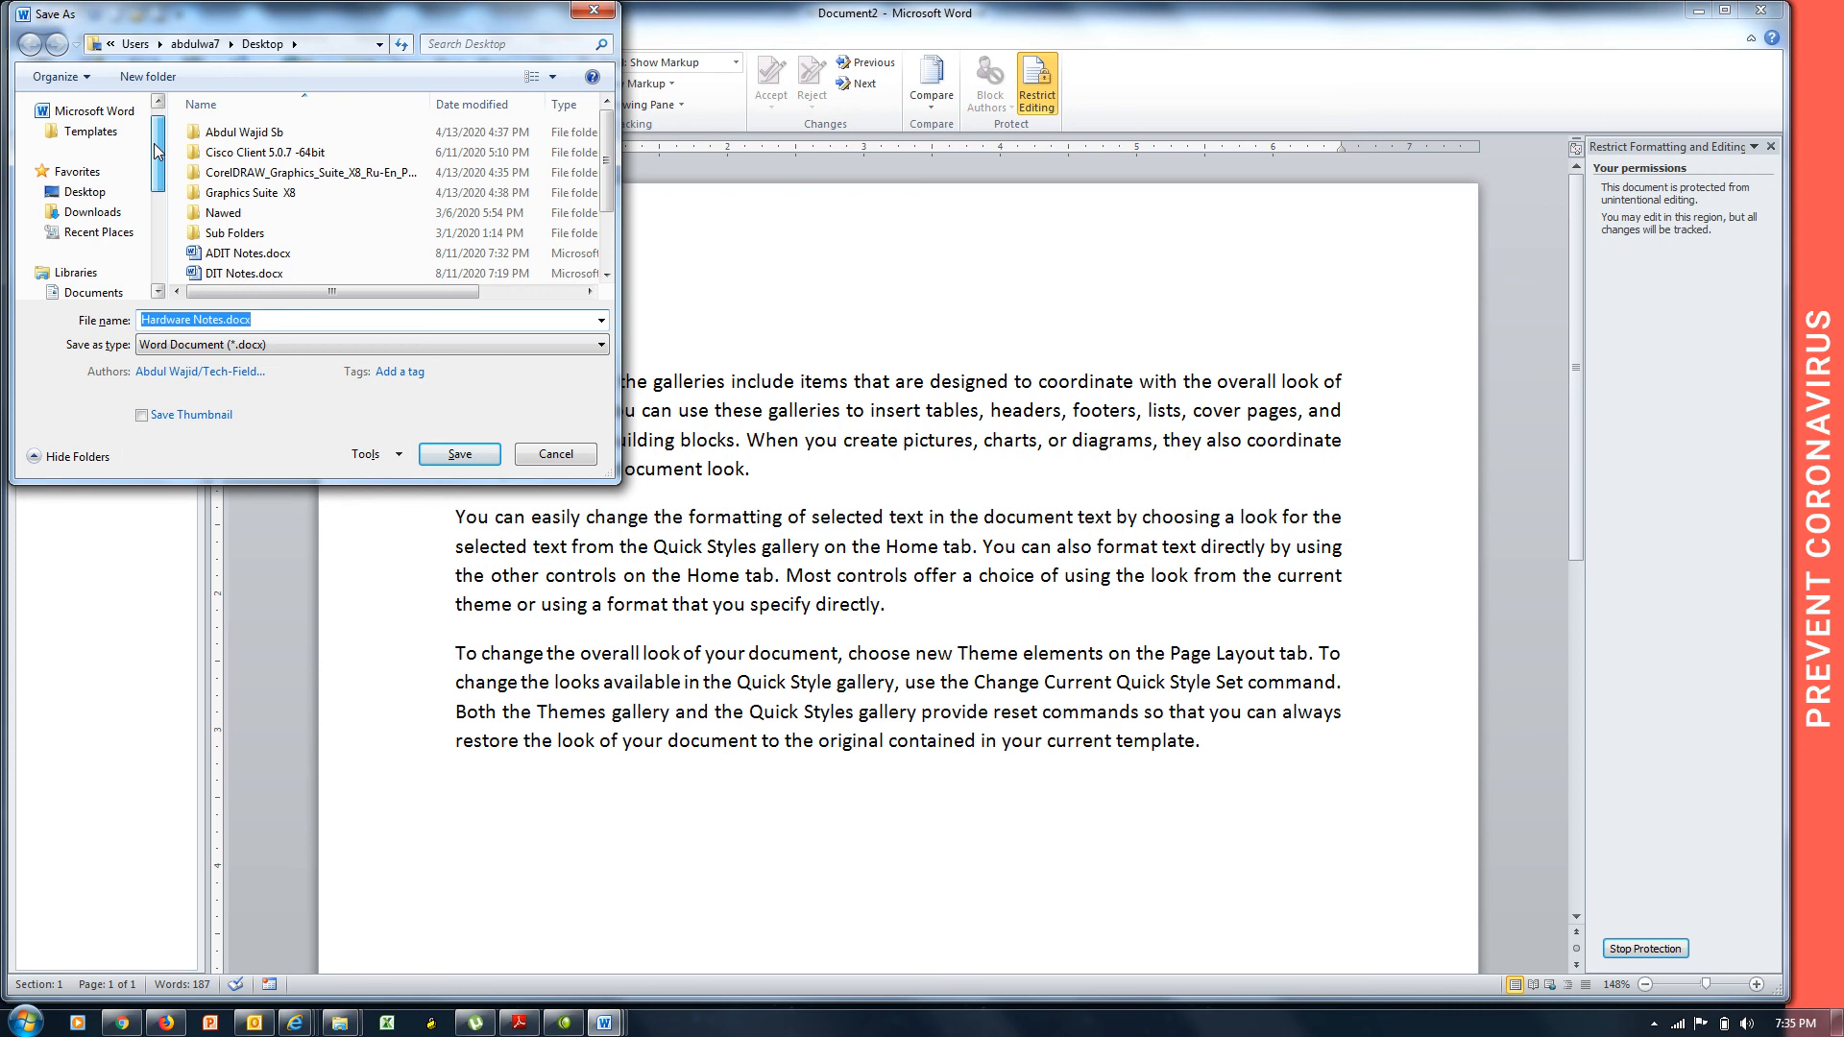
{"action": "left_click", "coordinate": [85, 191]}
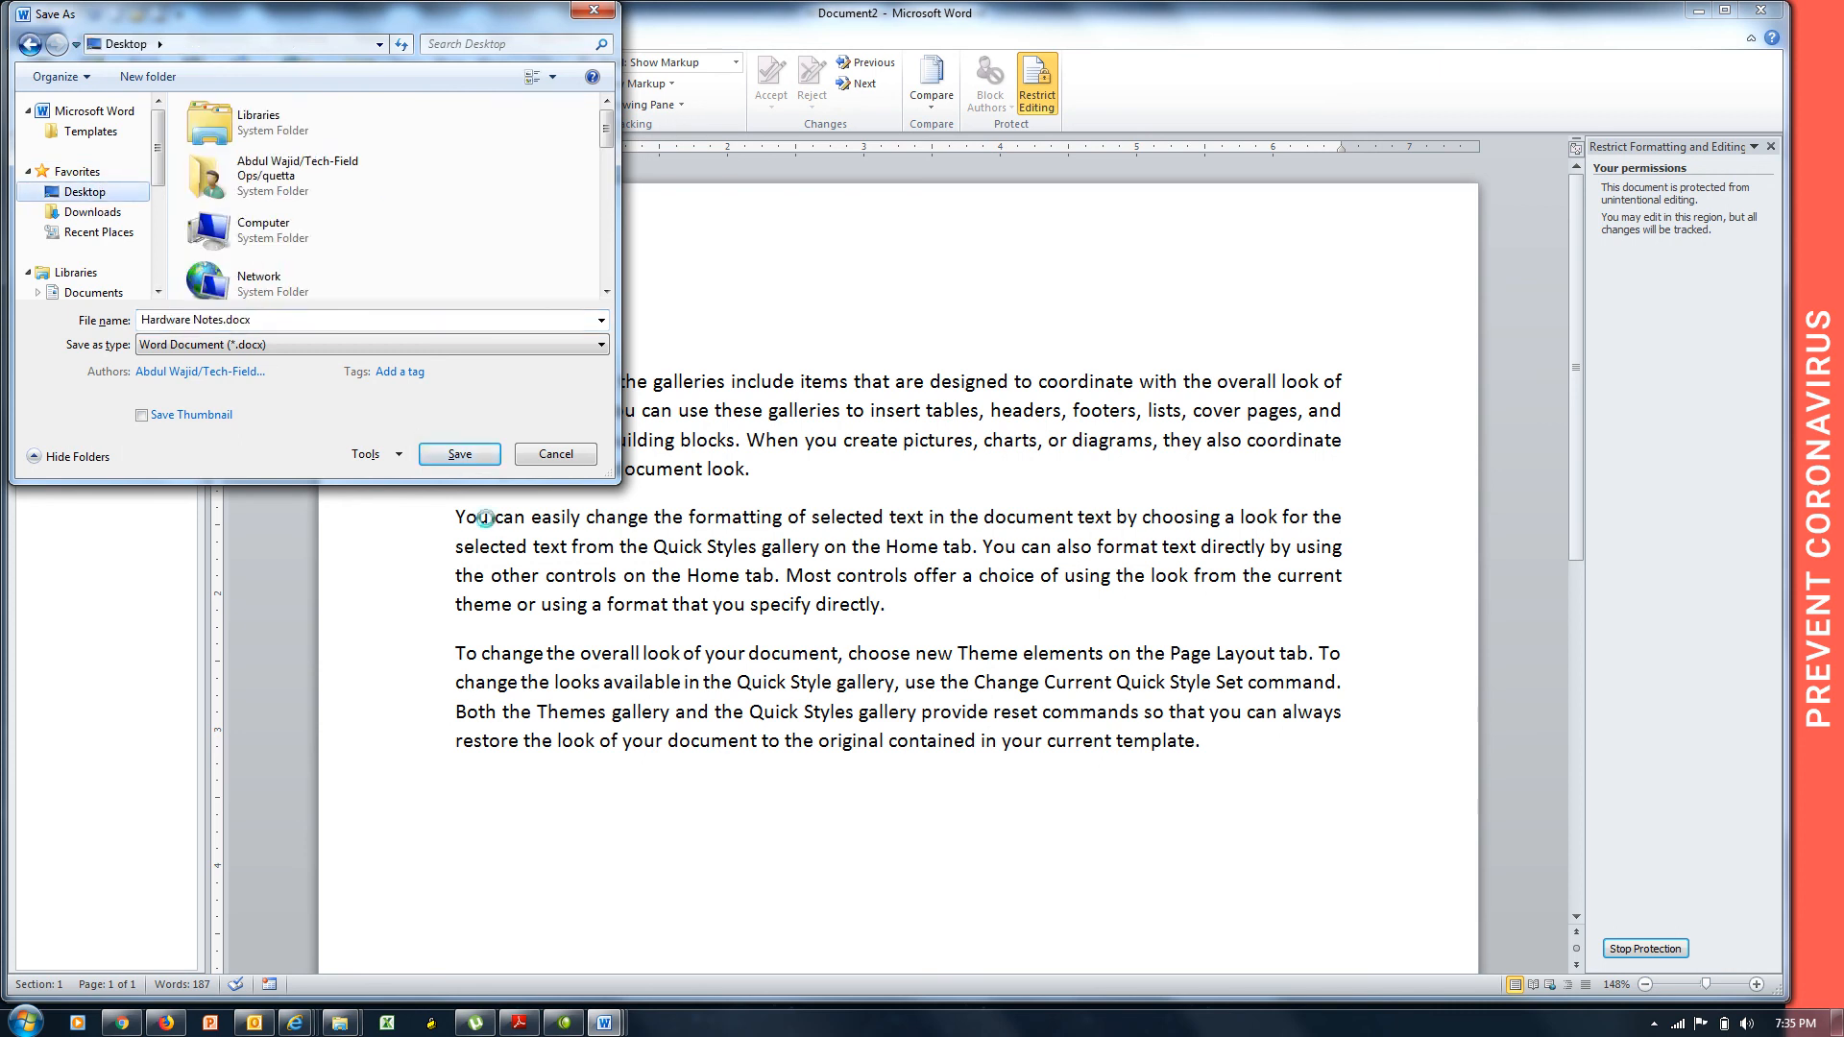
{"action": "left_click", "coordinate": [460, 455]}
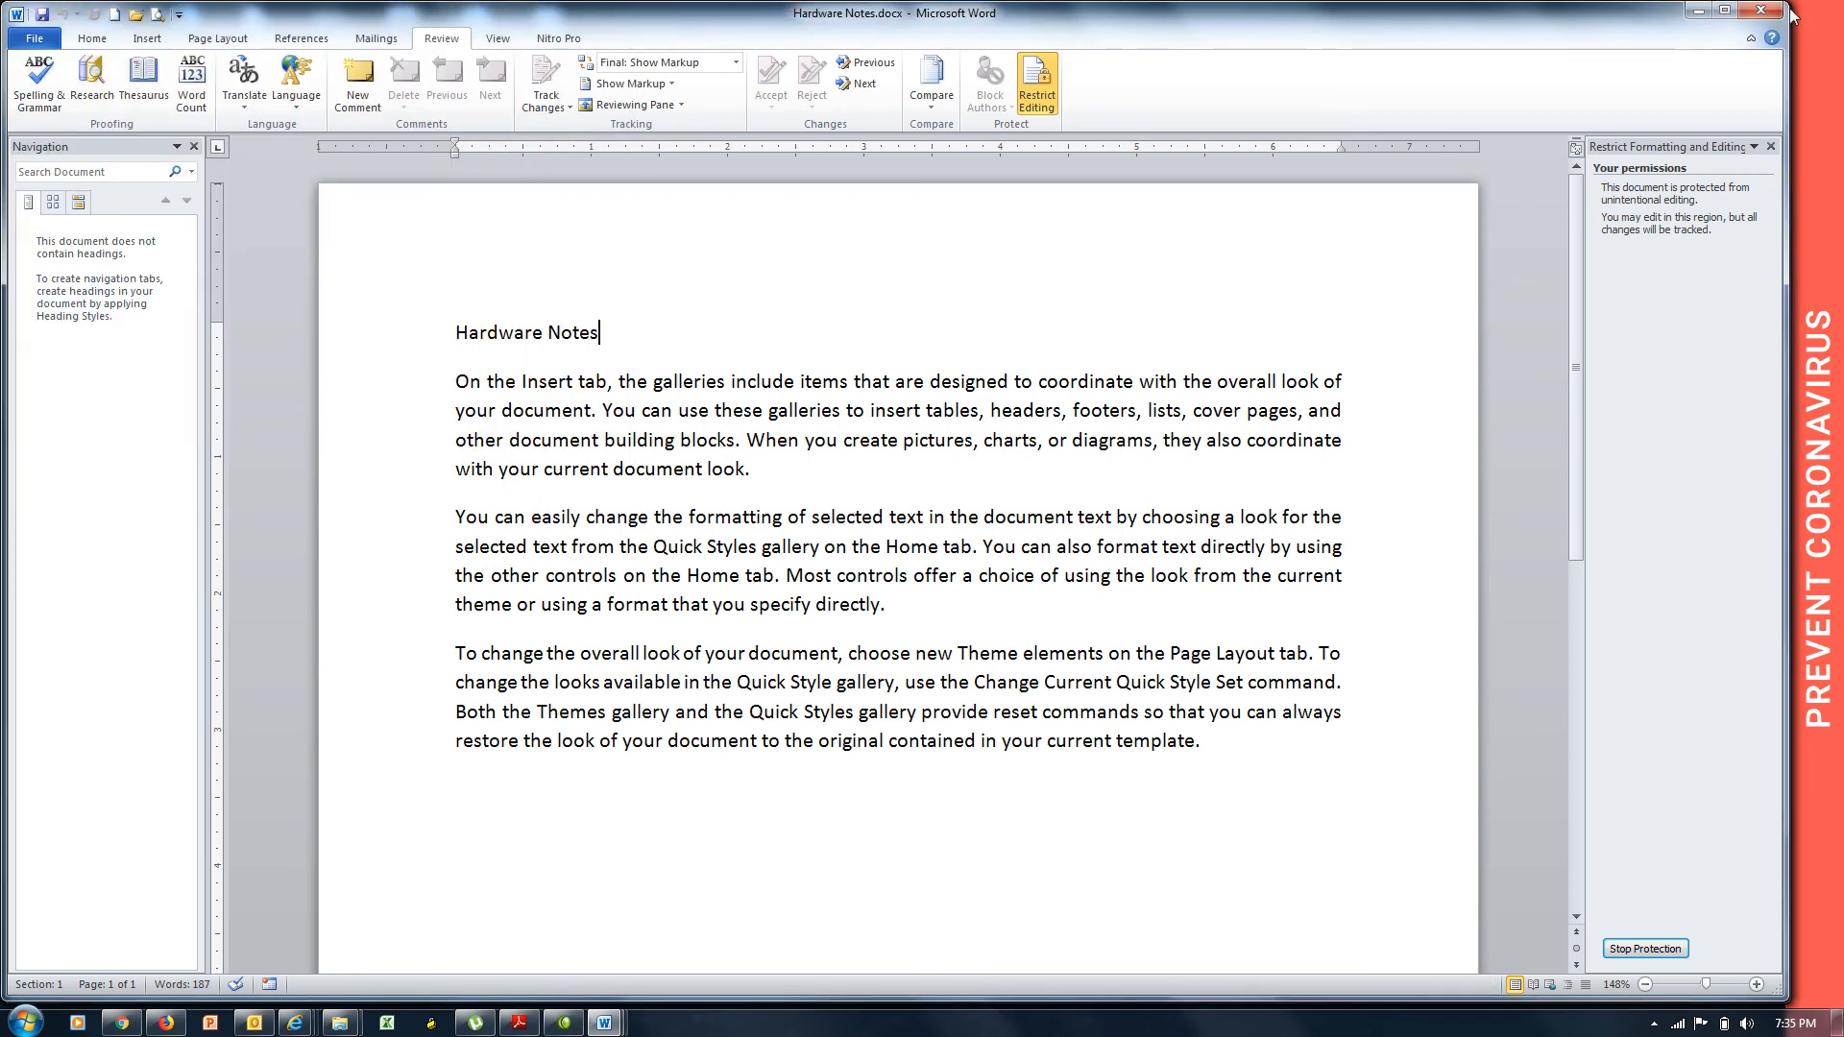
Close all Word windows, discarding unsaved changes to ADIT Notes and DIT Notes.
{"action": "left_click", "coordinate": [1760, 9]}
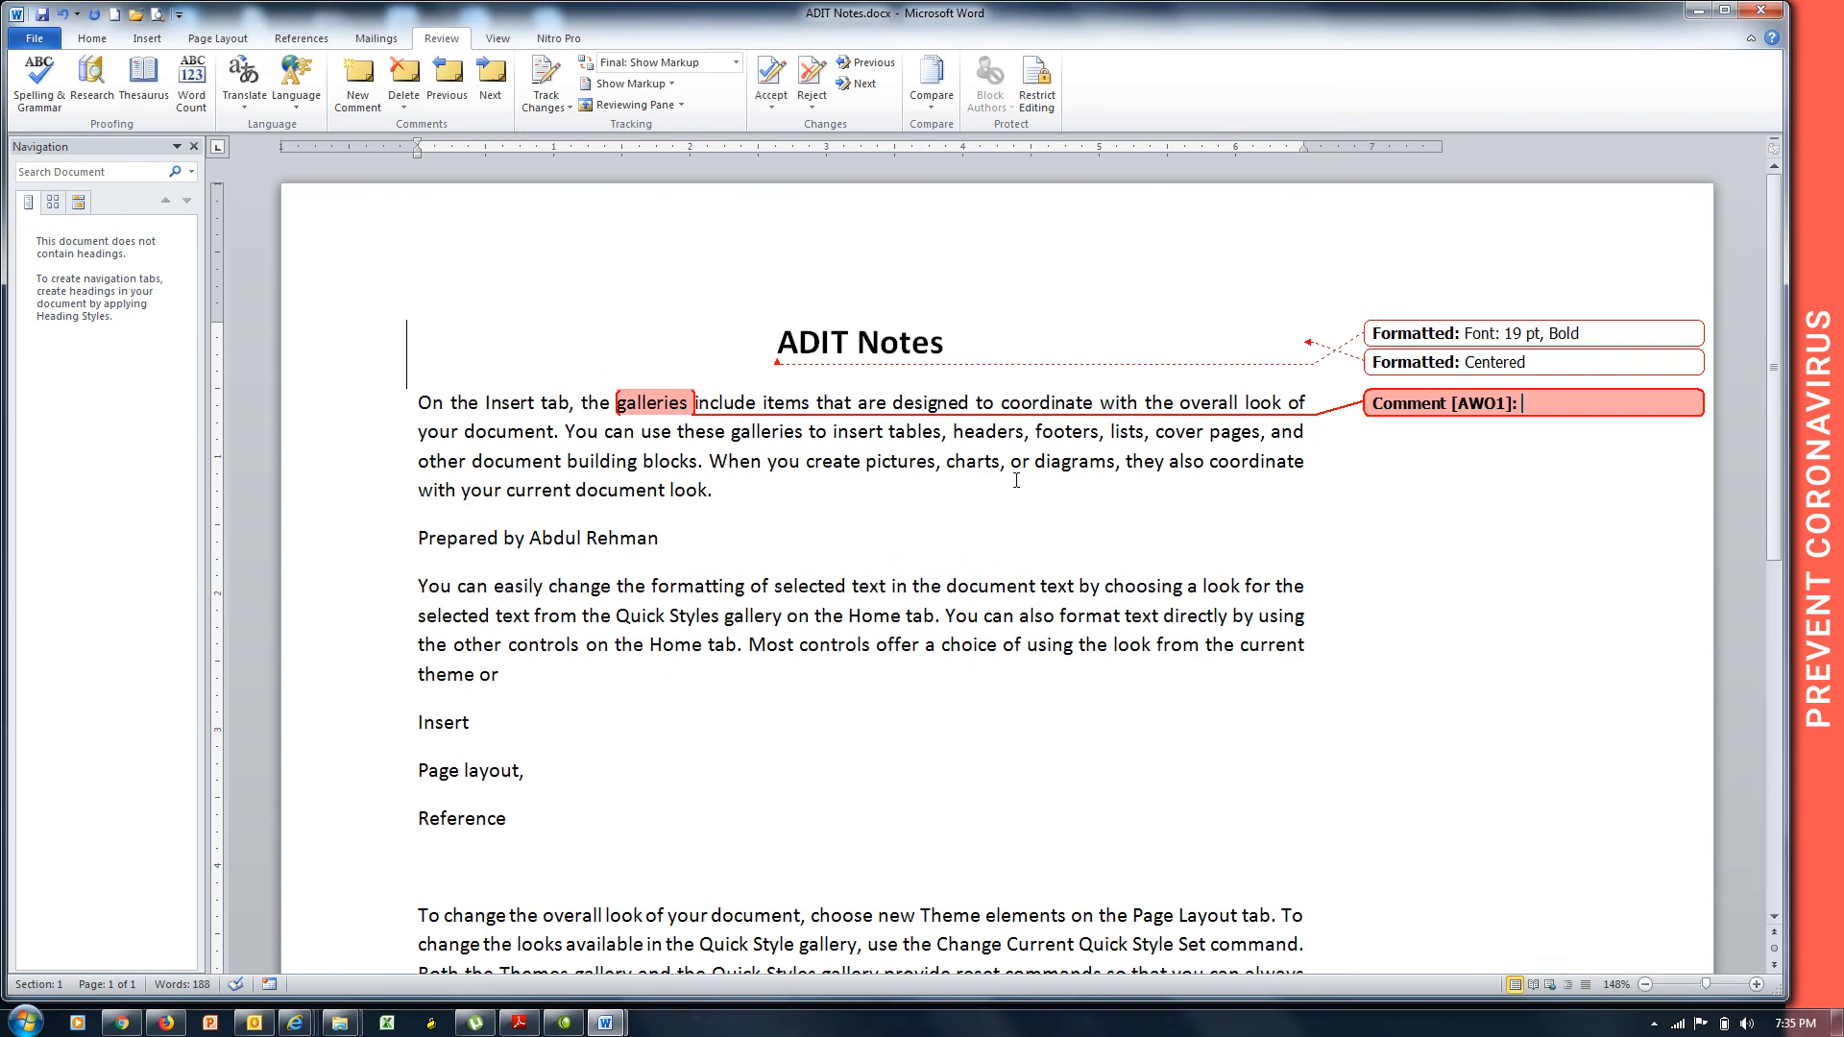
{"action": "left_click", "coordinate": [1761, 10]}
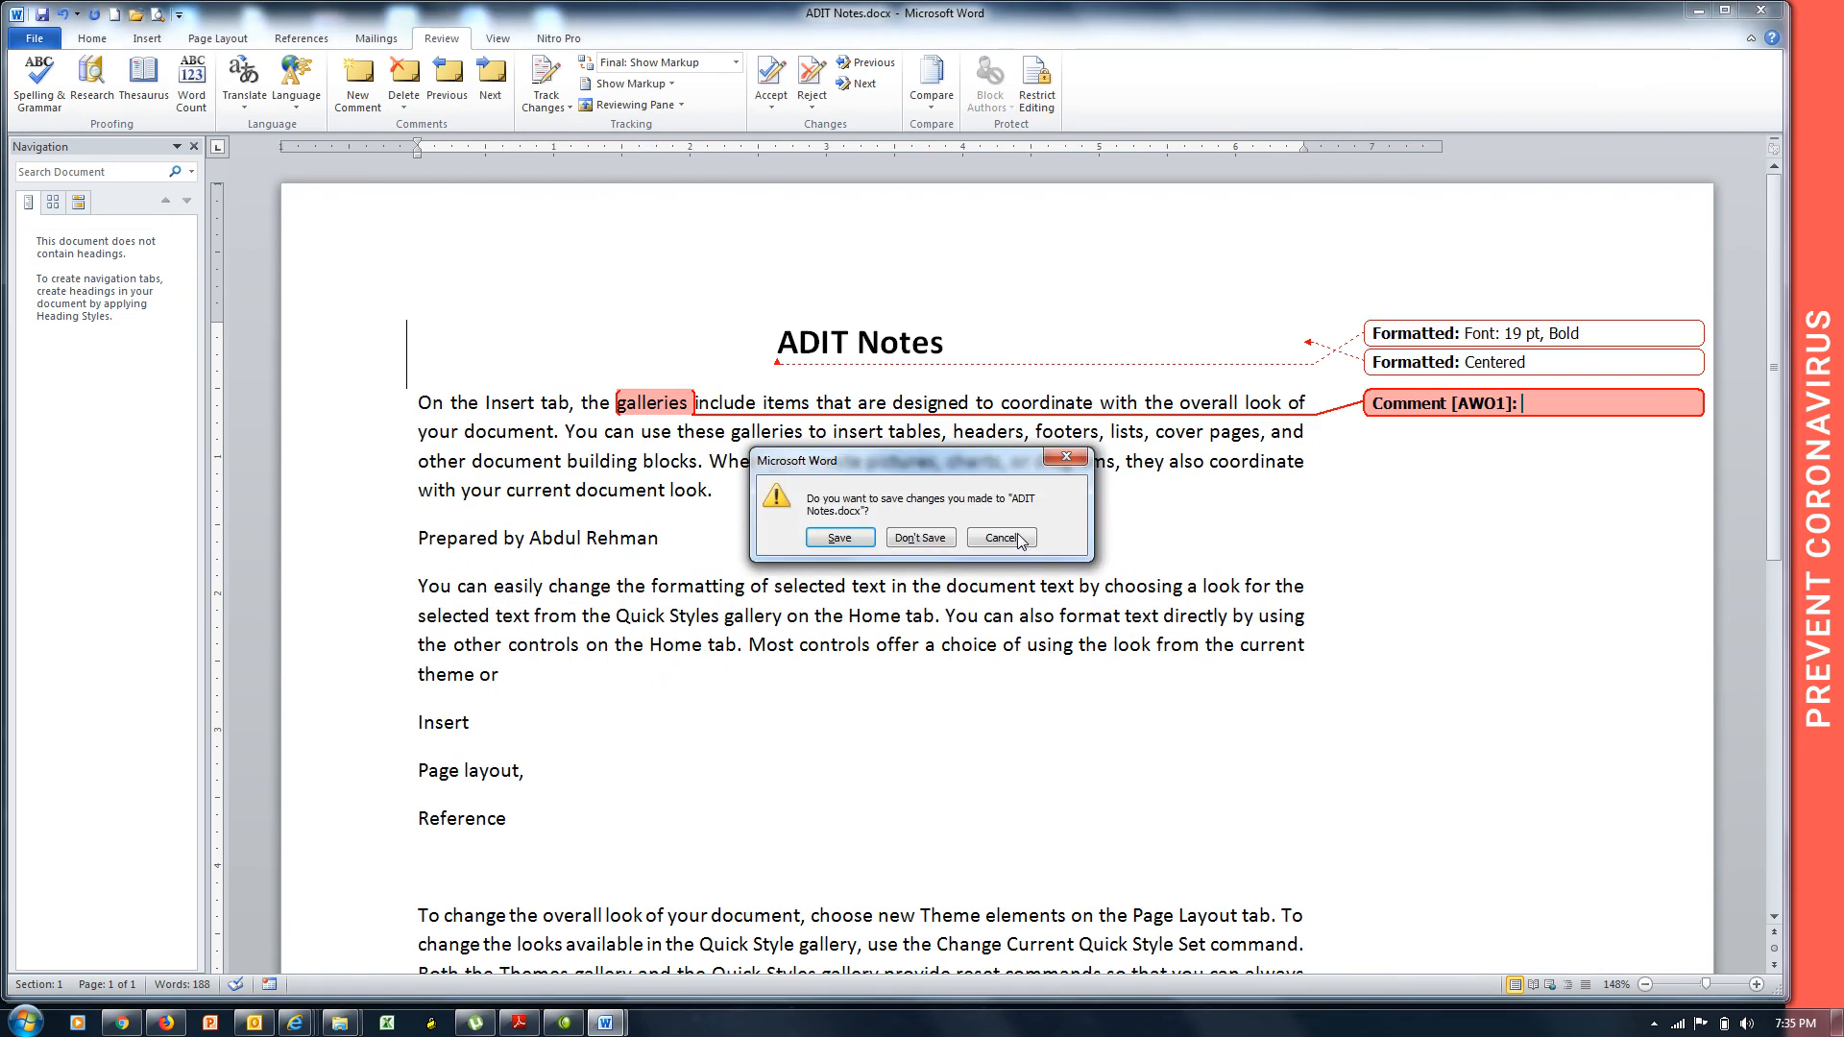
{"action": "left_click", "coordinate": [928, 543]}
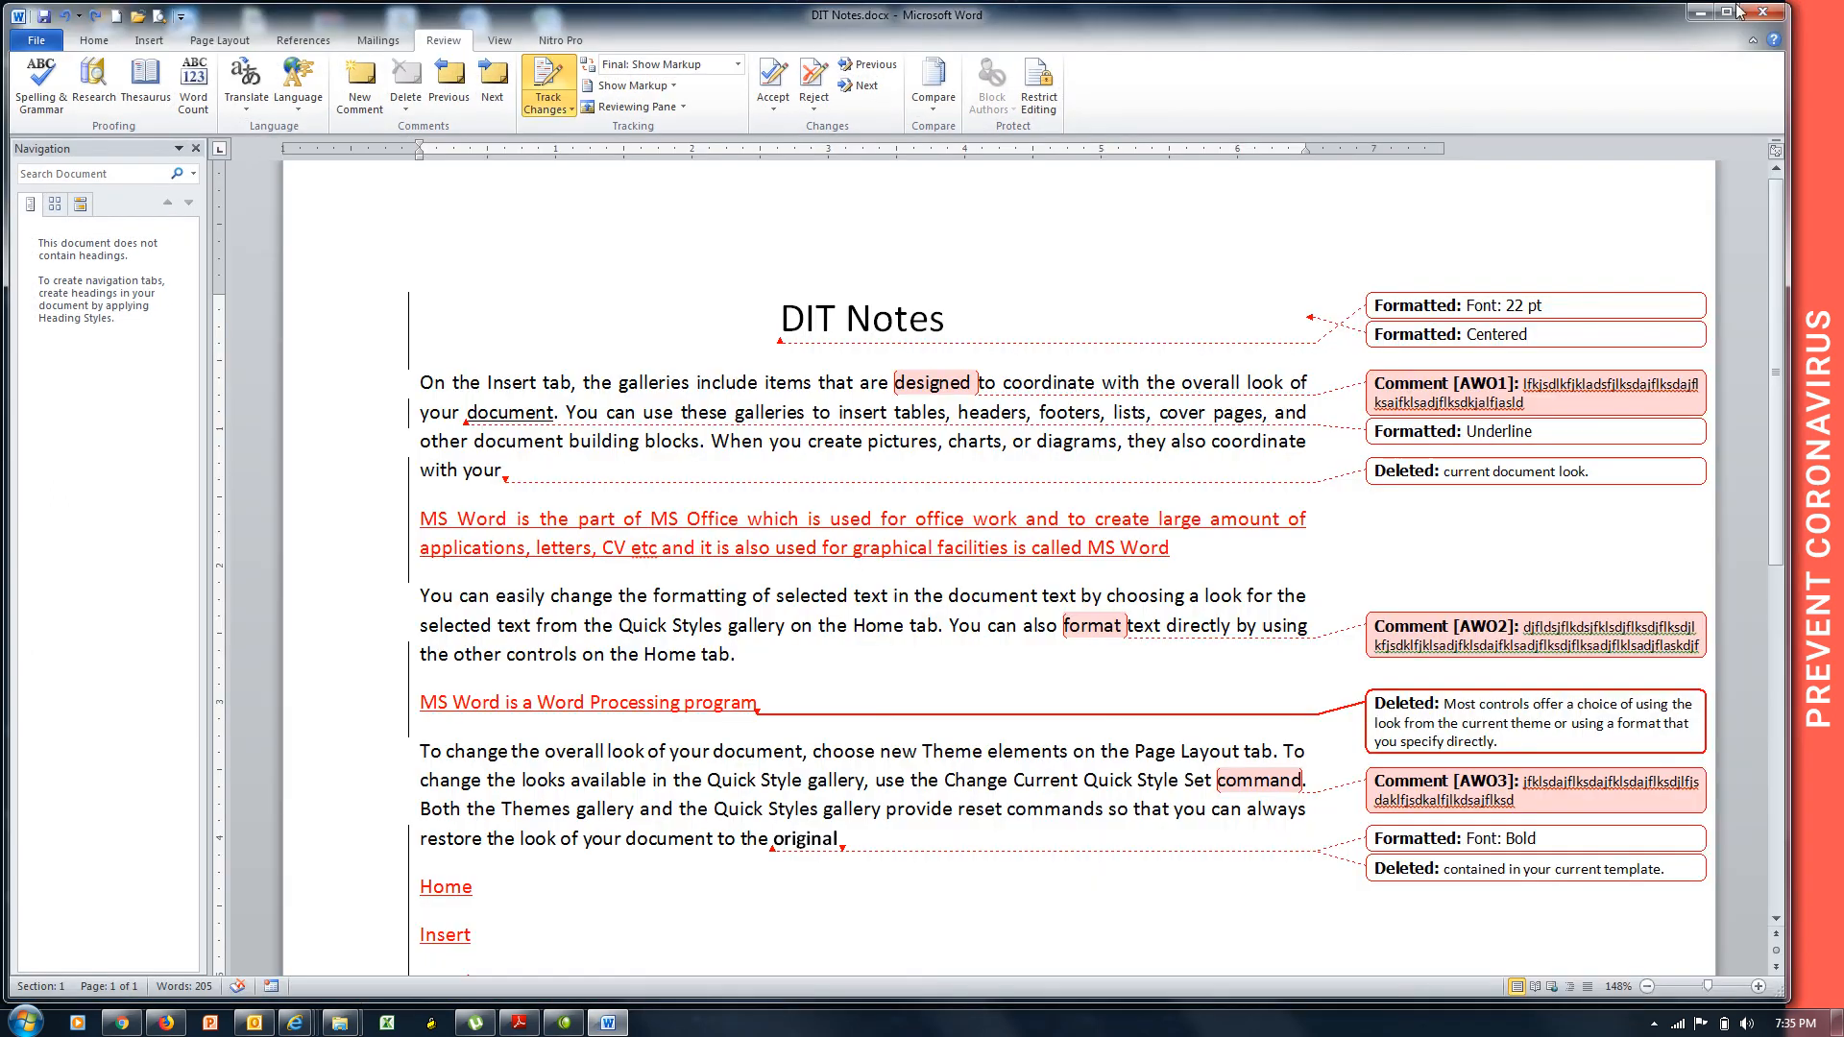
{"action": "left_click", "coordinate": [1761, 9]}
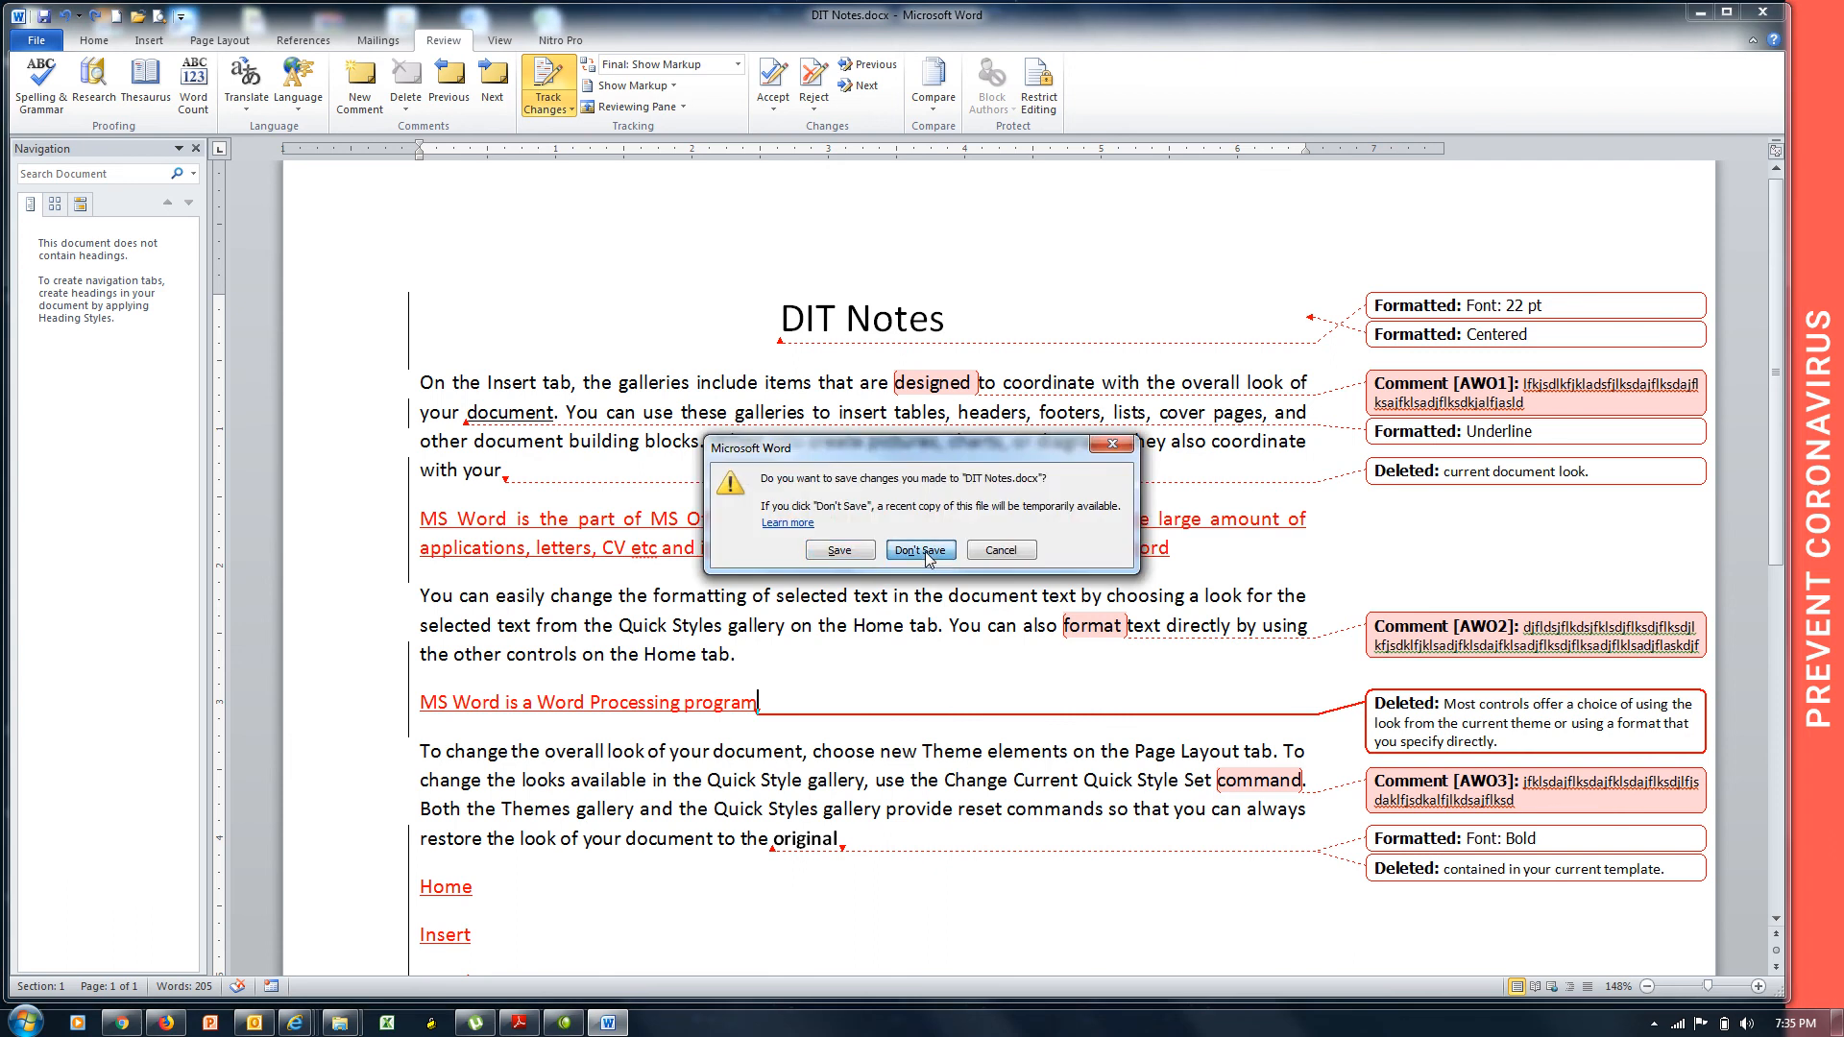
{"action": "left_click", "coordinate": [926, 549]}
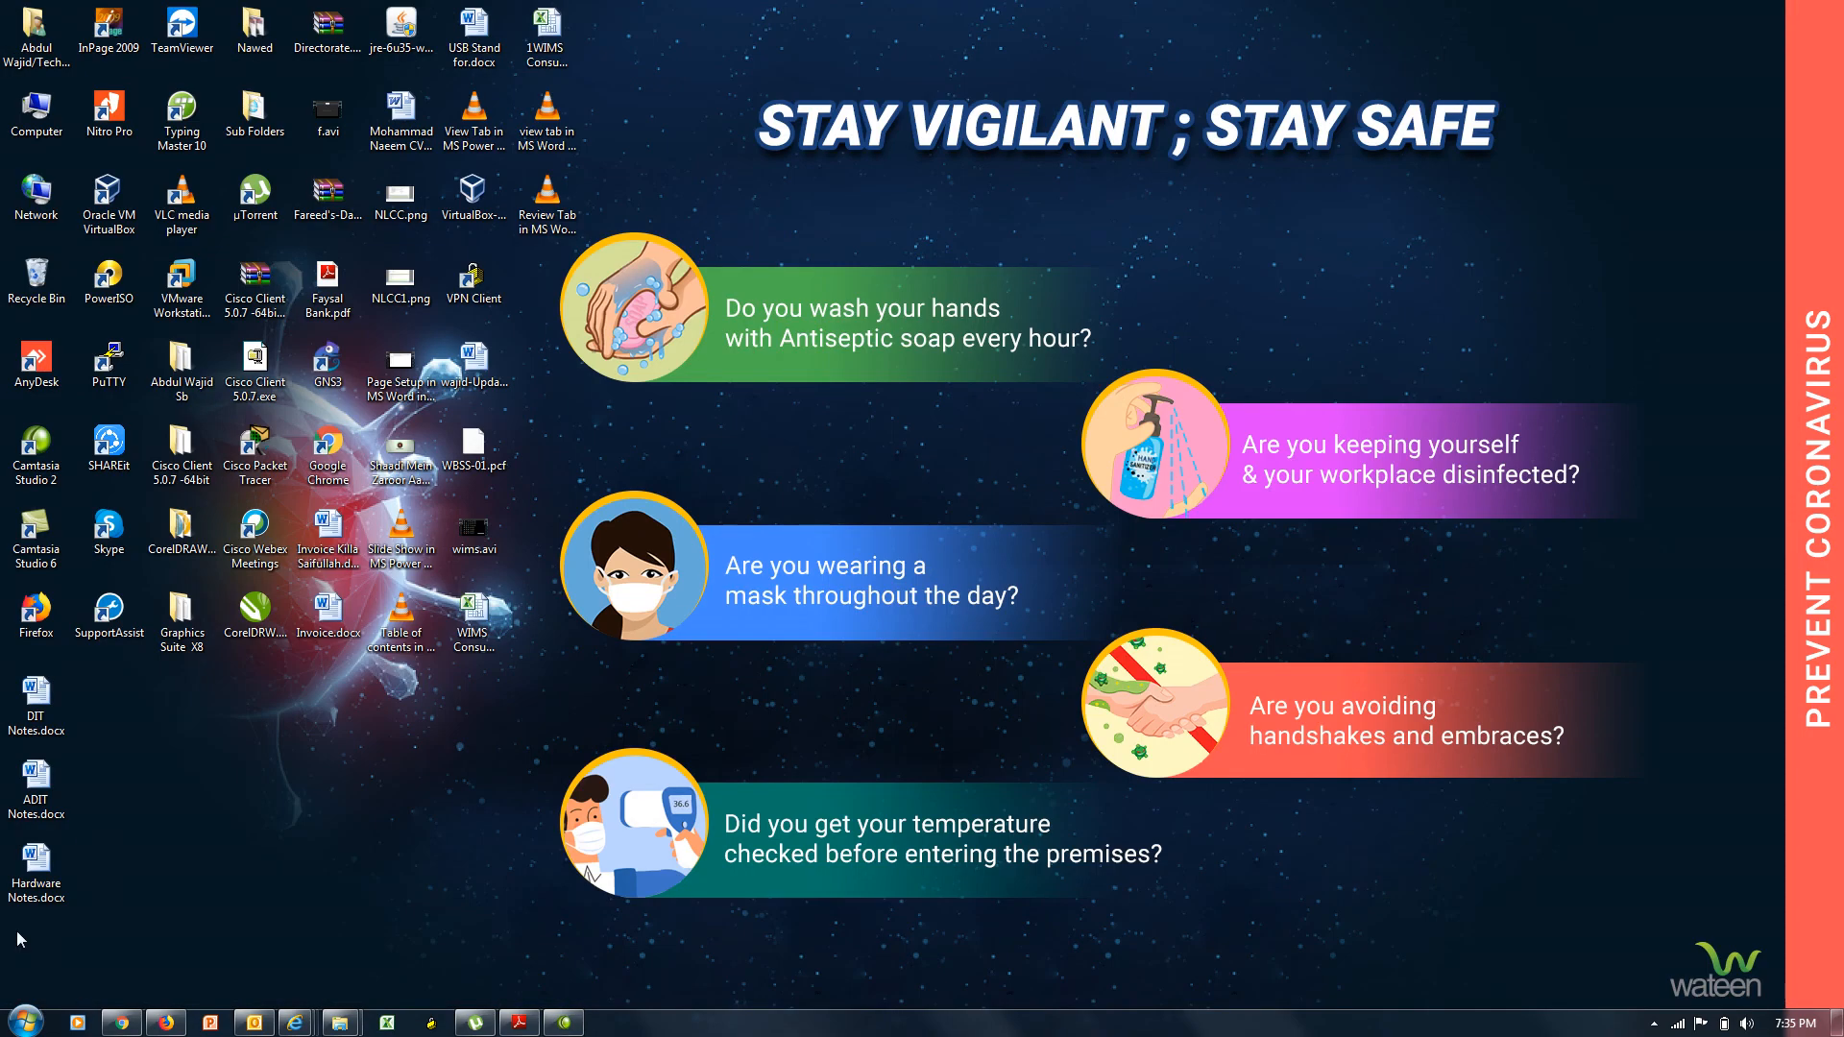
Reopen Hardware Notes.docx from the desktop, then center its title and enlarge it to 17 pt.
{"action": "double_click", "coordinate": [51, 884]}
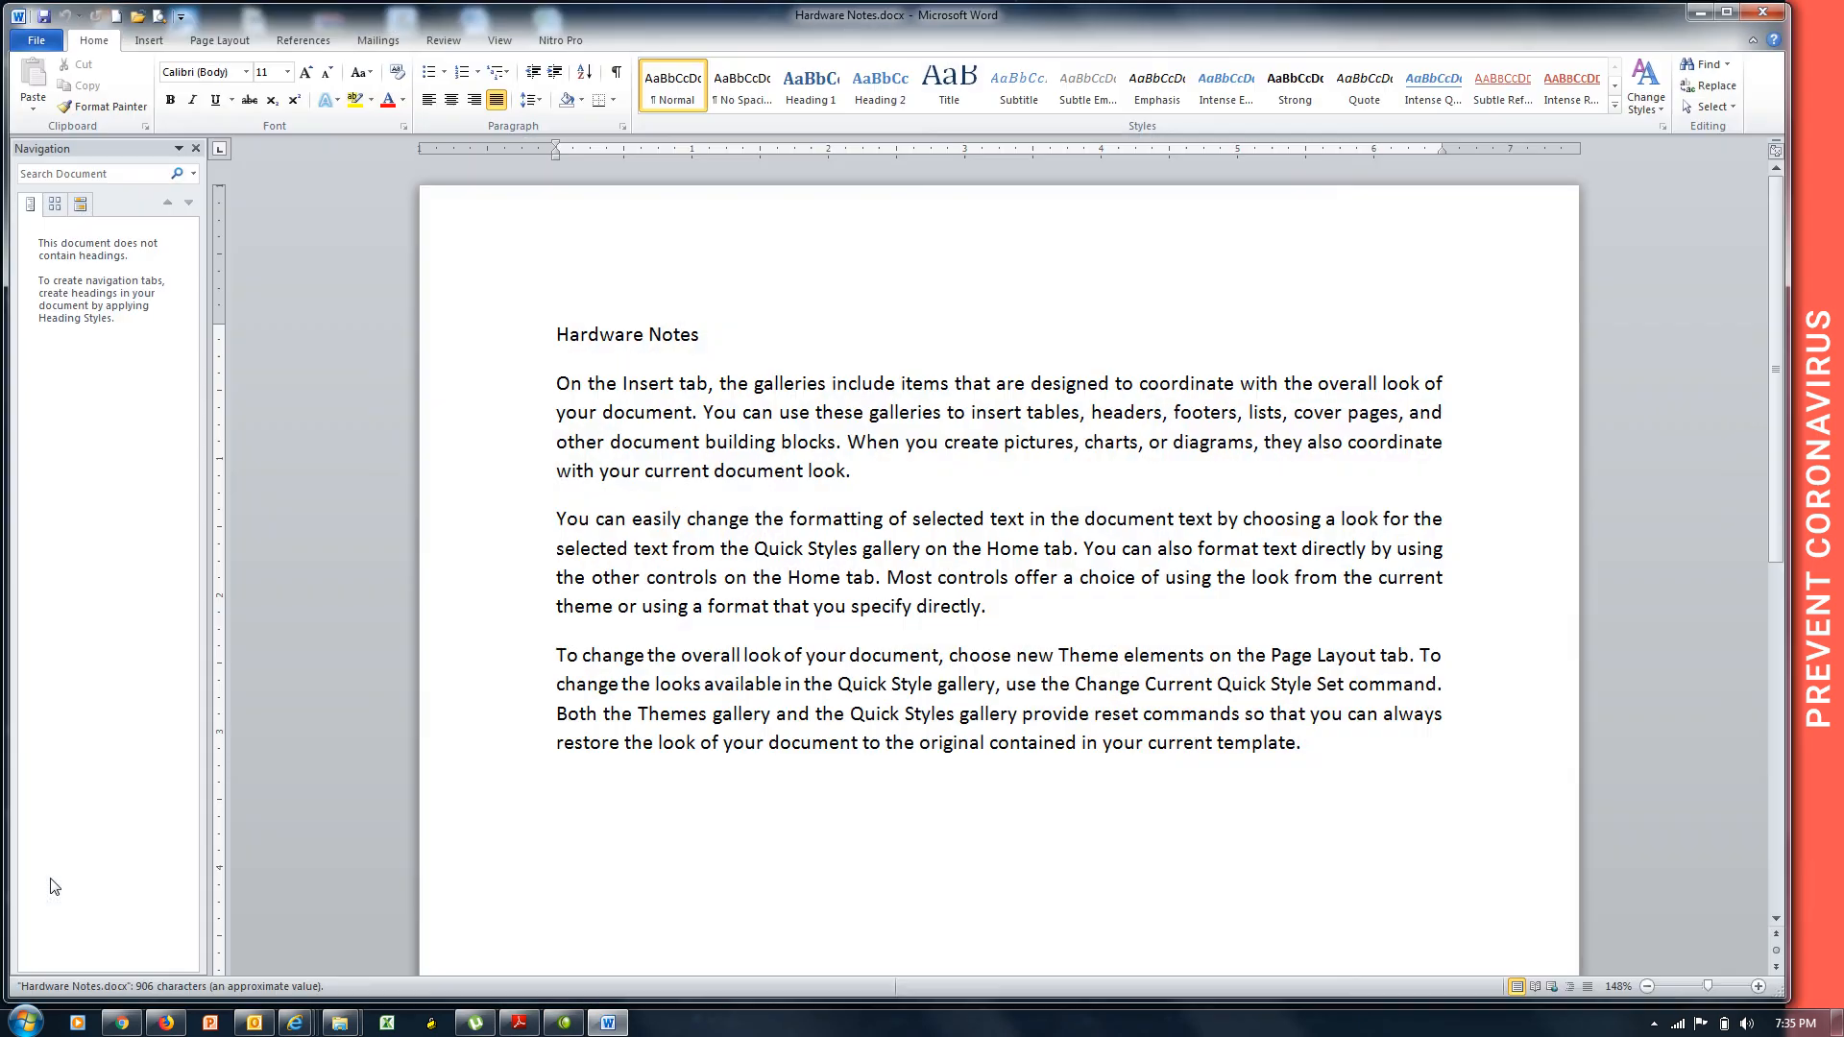
{"action": "key", "text": "ctrl+e"}
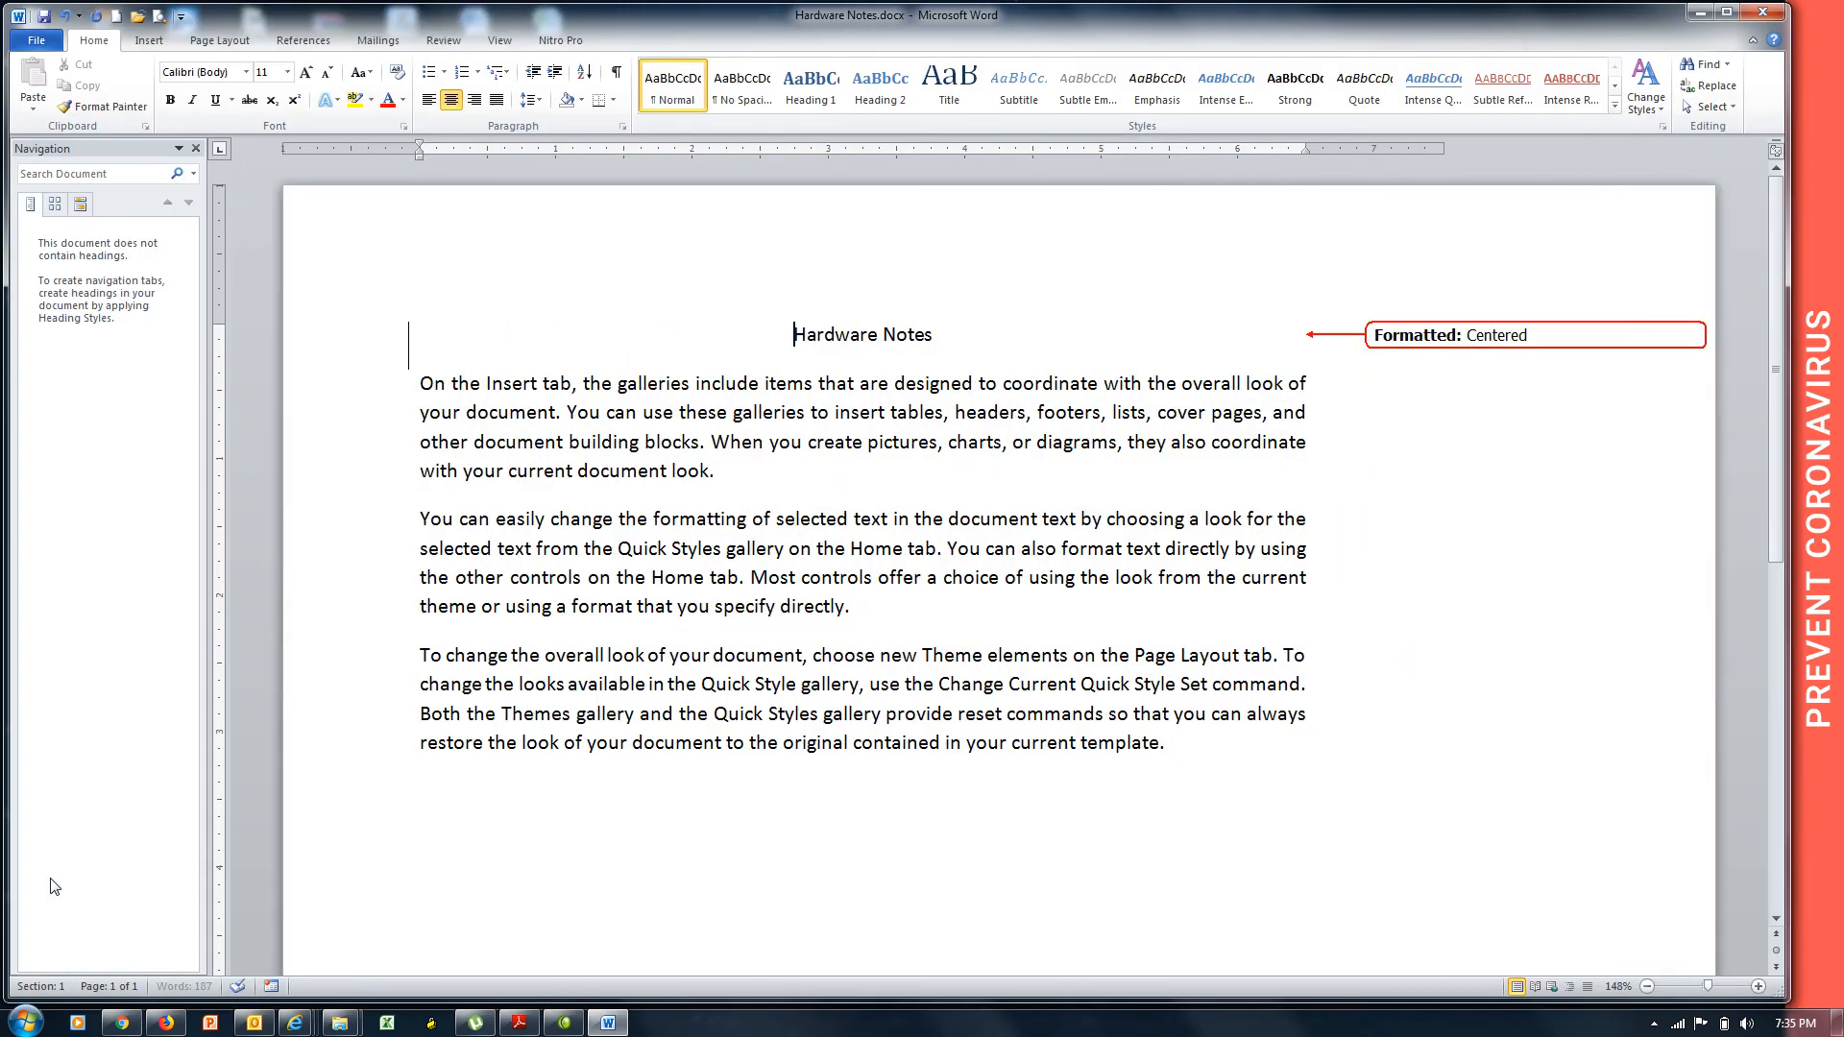
{"action": "key", "text": "ctrl+shift+Right"}
{"action": "key", "text": "ctrl+shift+Right"}
{"action": "key", "text": "ctrl+shift+Right"}
{"action": "key", "text": "ctrl+shift+Right"}
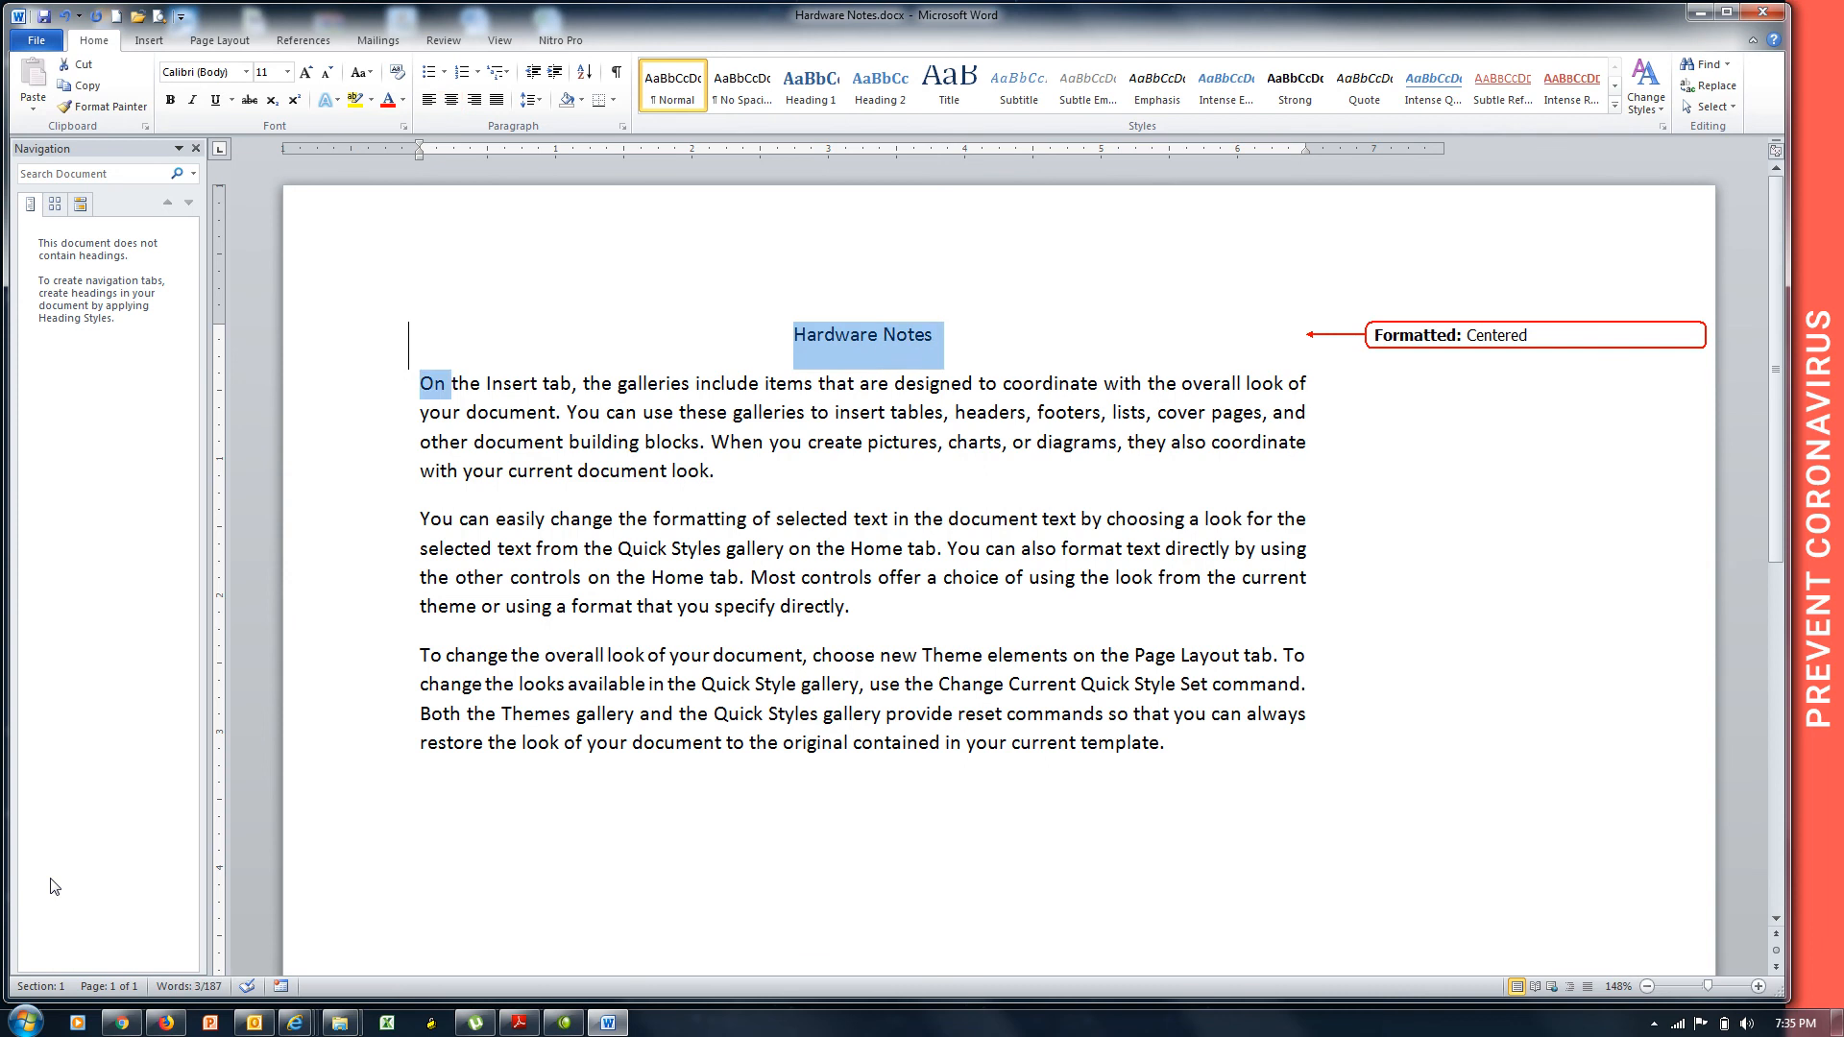
{"action": "key", "text": "Left"}
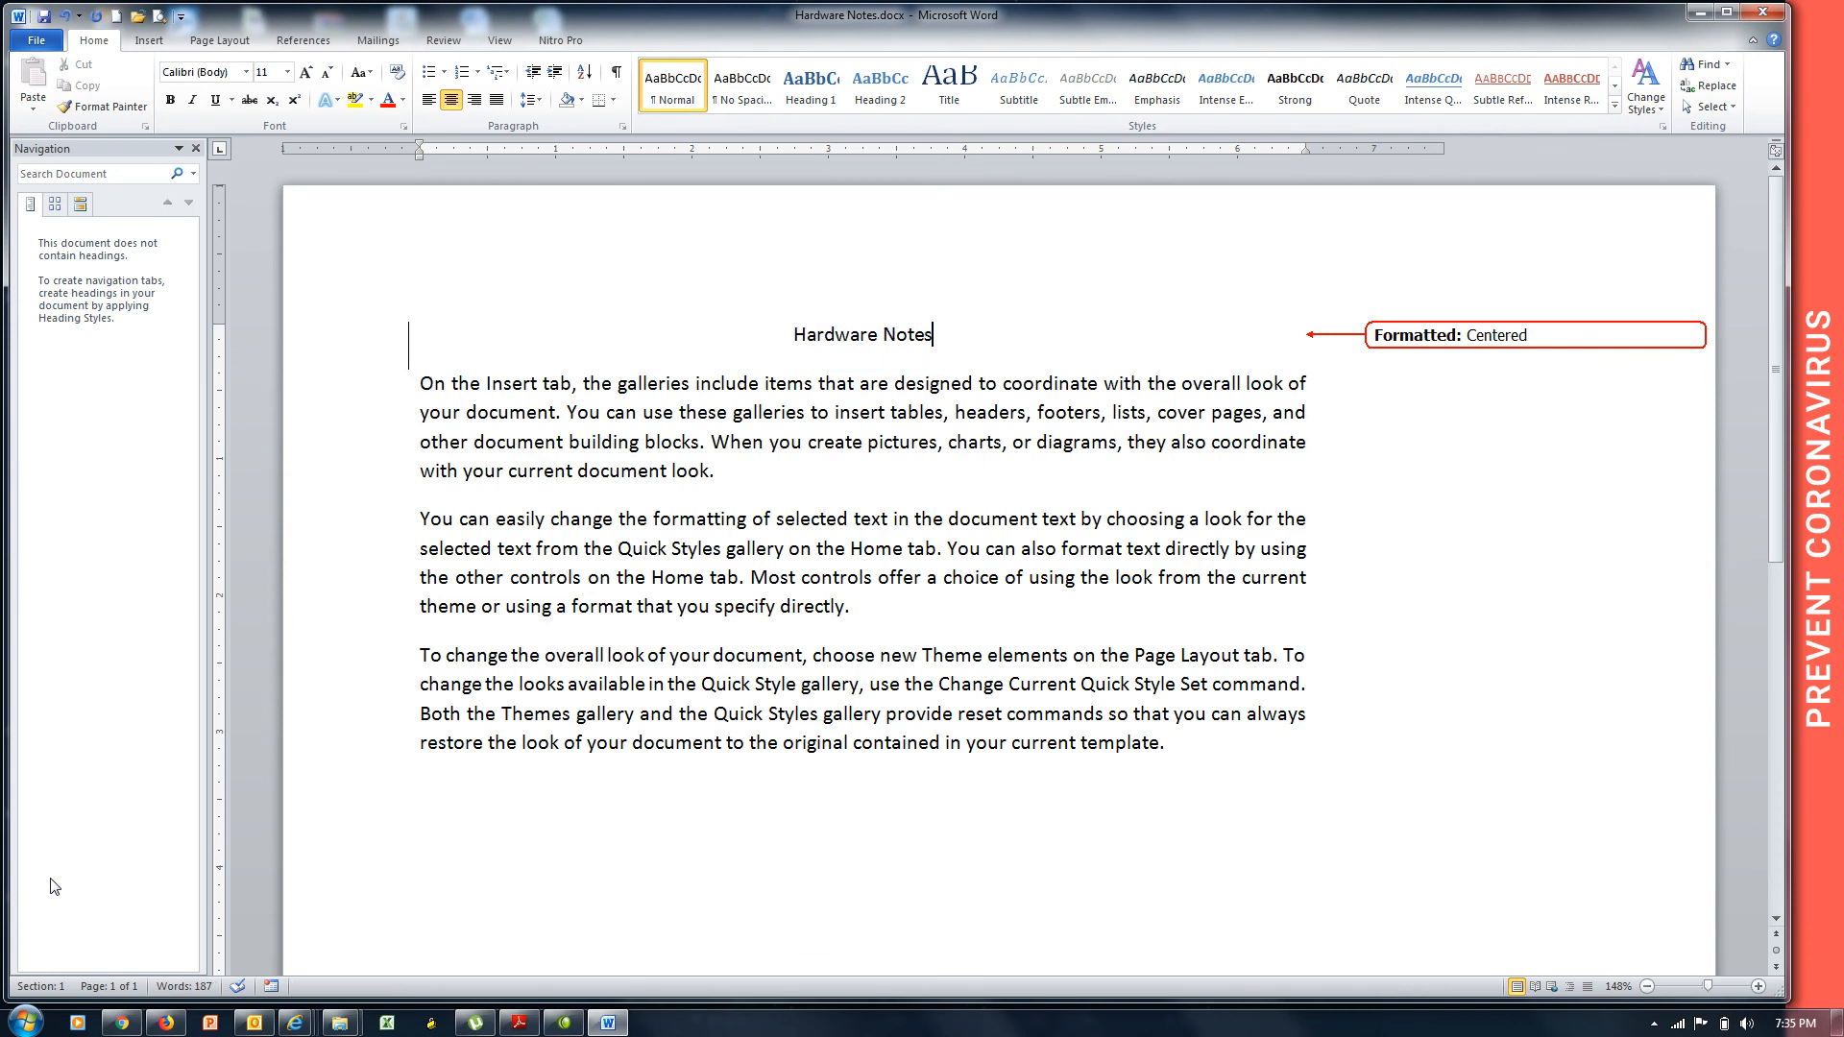
{"action": "key", "text": "ctrl+shift+Left"}
{"action": "key", "text": "ctrl+shift+Left"}
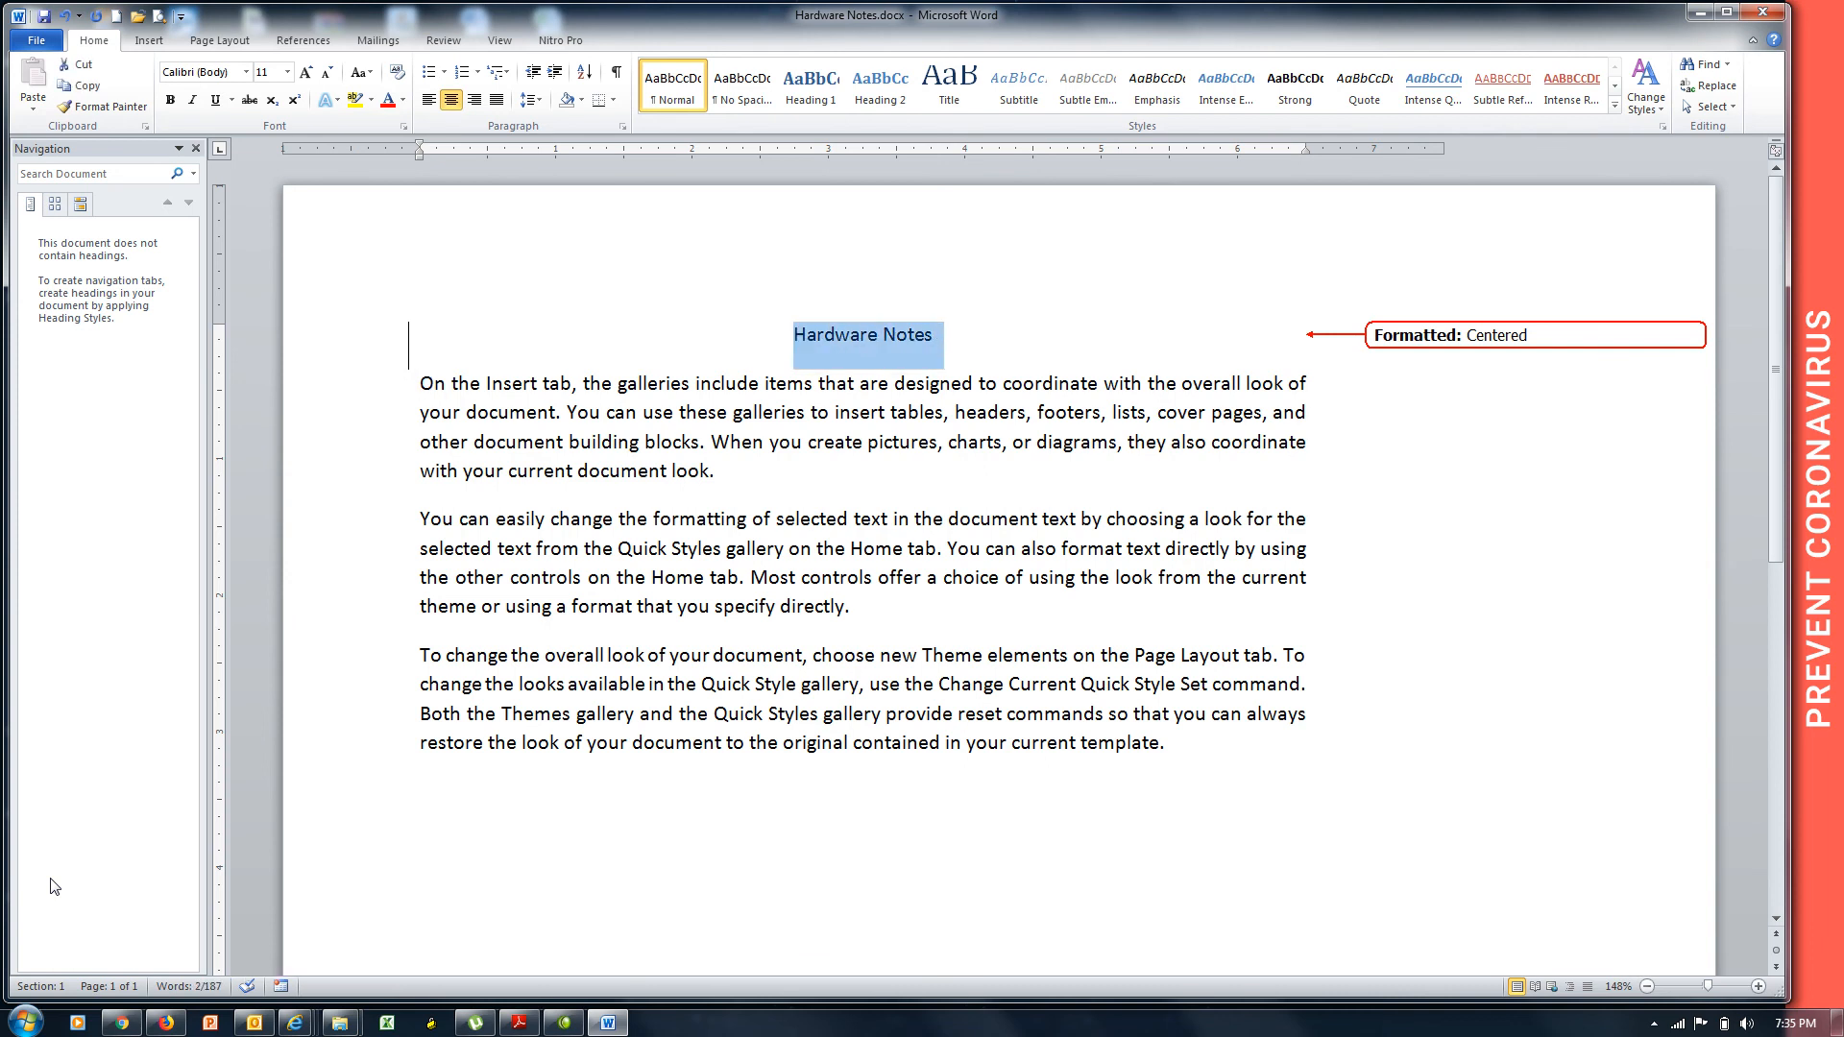
{"action": "key", "text": "ctrl+bracketright"}
{"action": "key", "text": "ctrl+bracketright"}
{"action": "key", "text": "ctrl+bracketright"}
{"action": "key", "text": "ctrl+bracketright"}
{"action": "key", "text": "ctrl+bracketright"}
{"action": "key", "text": "ctrl+bracketright"}
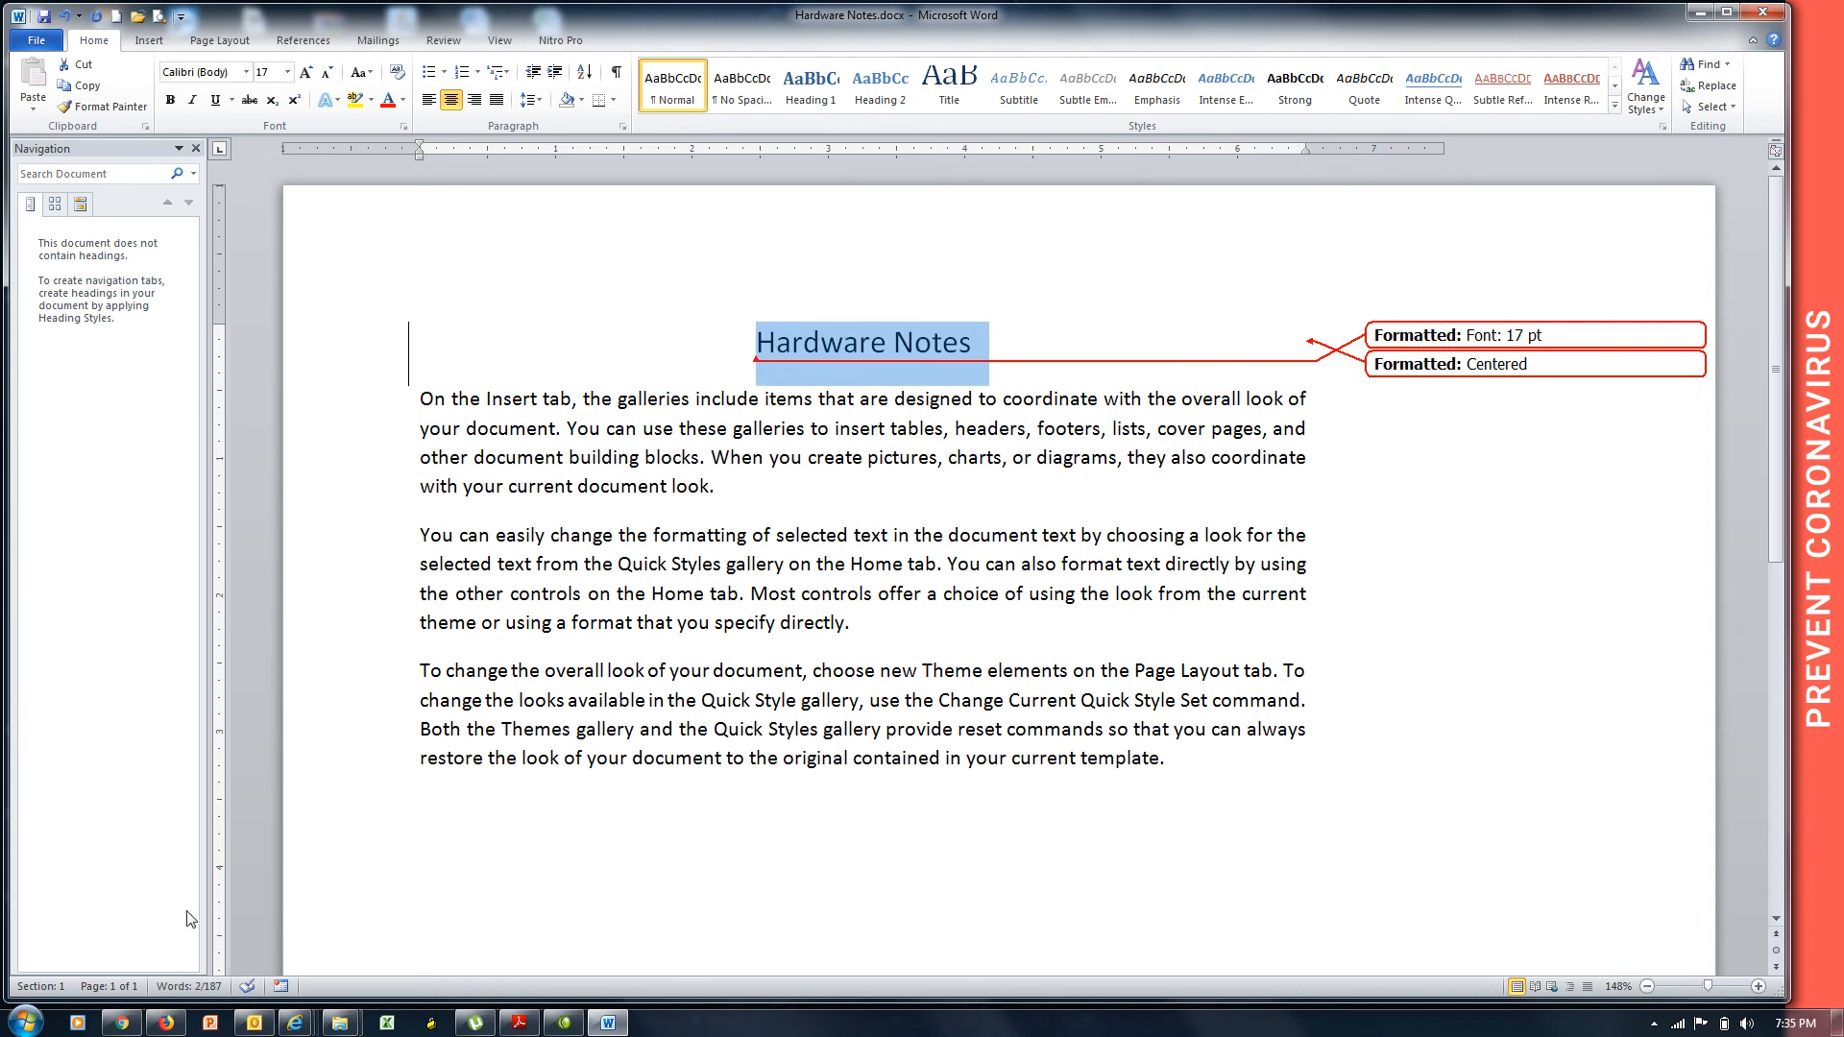
{"action": "left_click", "coordinate": [729, 492]}
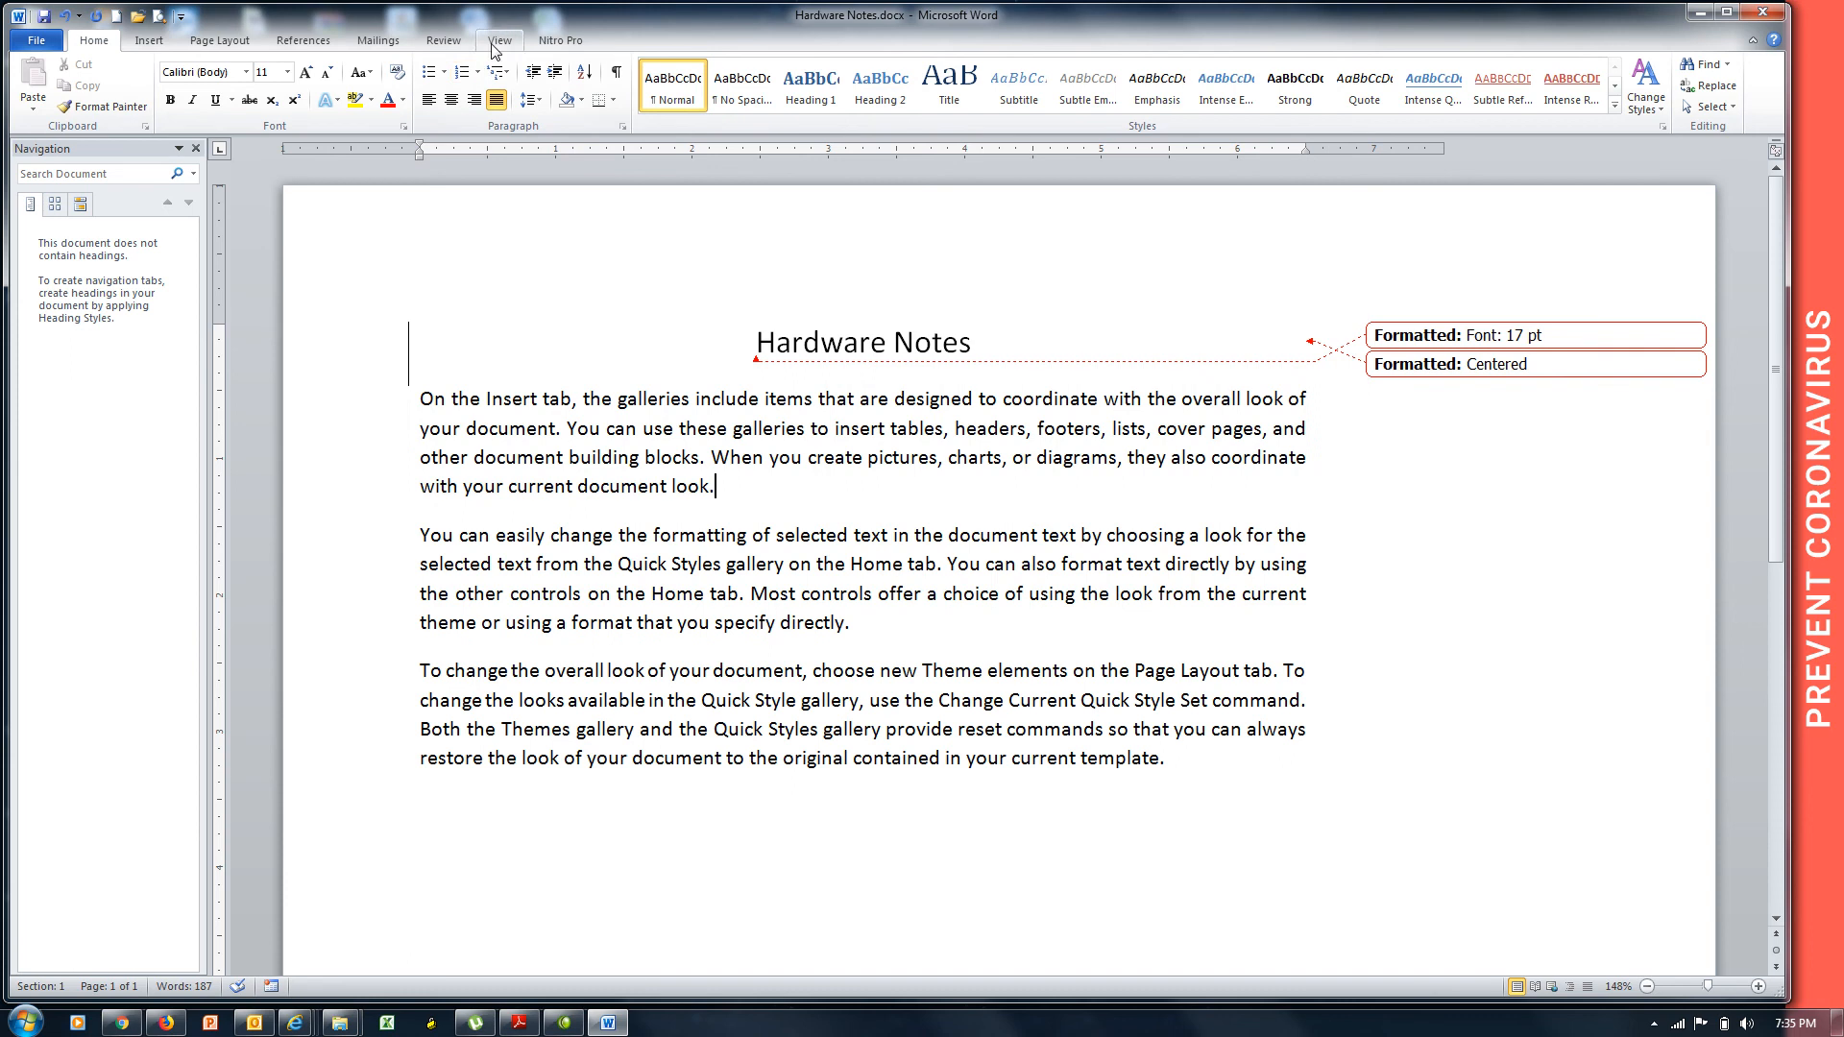
{"action": "left_click", "coordinate": [444, 41]}
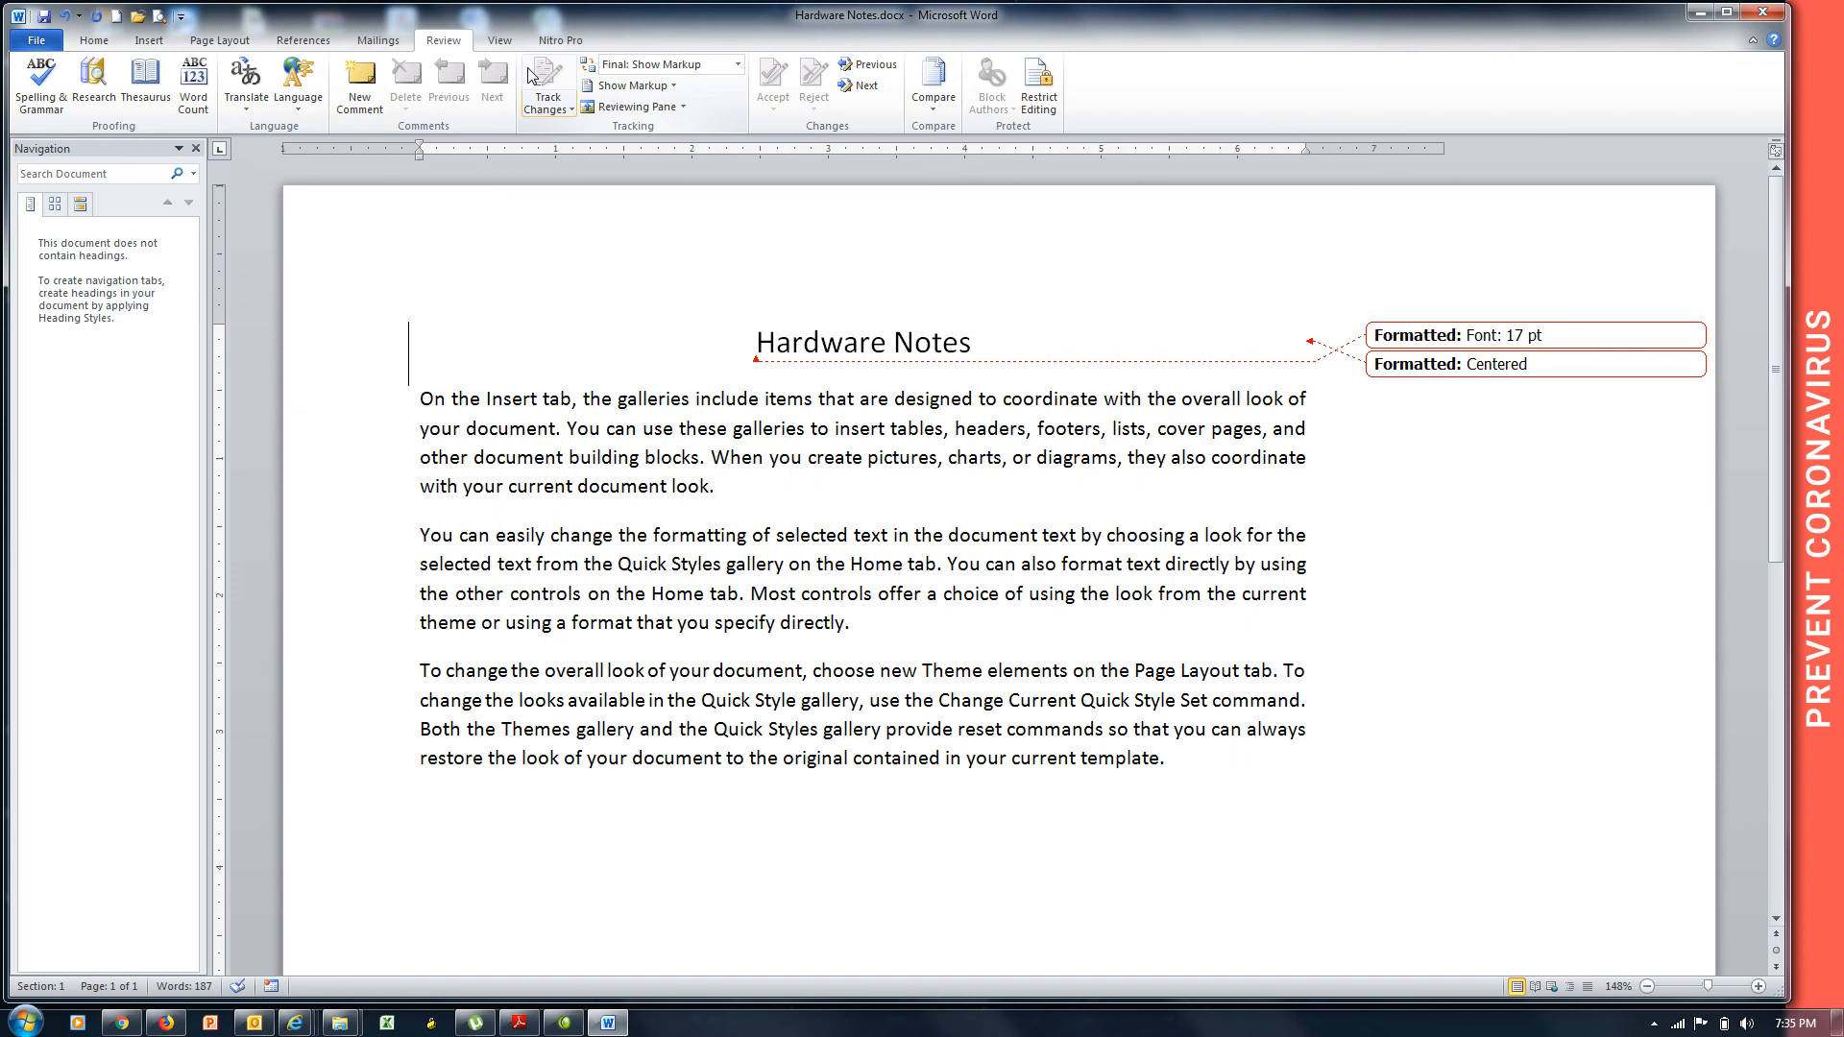
Insert random letter strings like 'dsf', 'asd' and 'fasdflknsadlfmksdafsadf' on successive lines up through the title.
{"action": "key", "text": "Down"}
{"action": "key", "text": "Down"}
{"action": "type", "text": "dsf"}
{"action": "key", "text": "Down"}
{"action": "type", "text": "asd"}
{"action": "key", "text": "Down"}
{"action": "type", "text": "fsda"}
{"action": "key", "text": "Down"}
{"action": "type", "text": "fasd"}
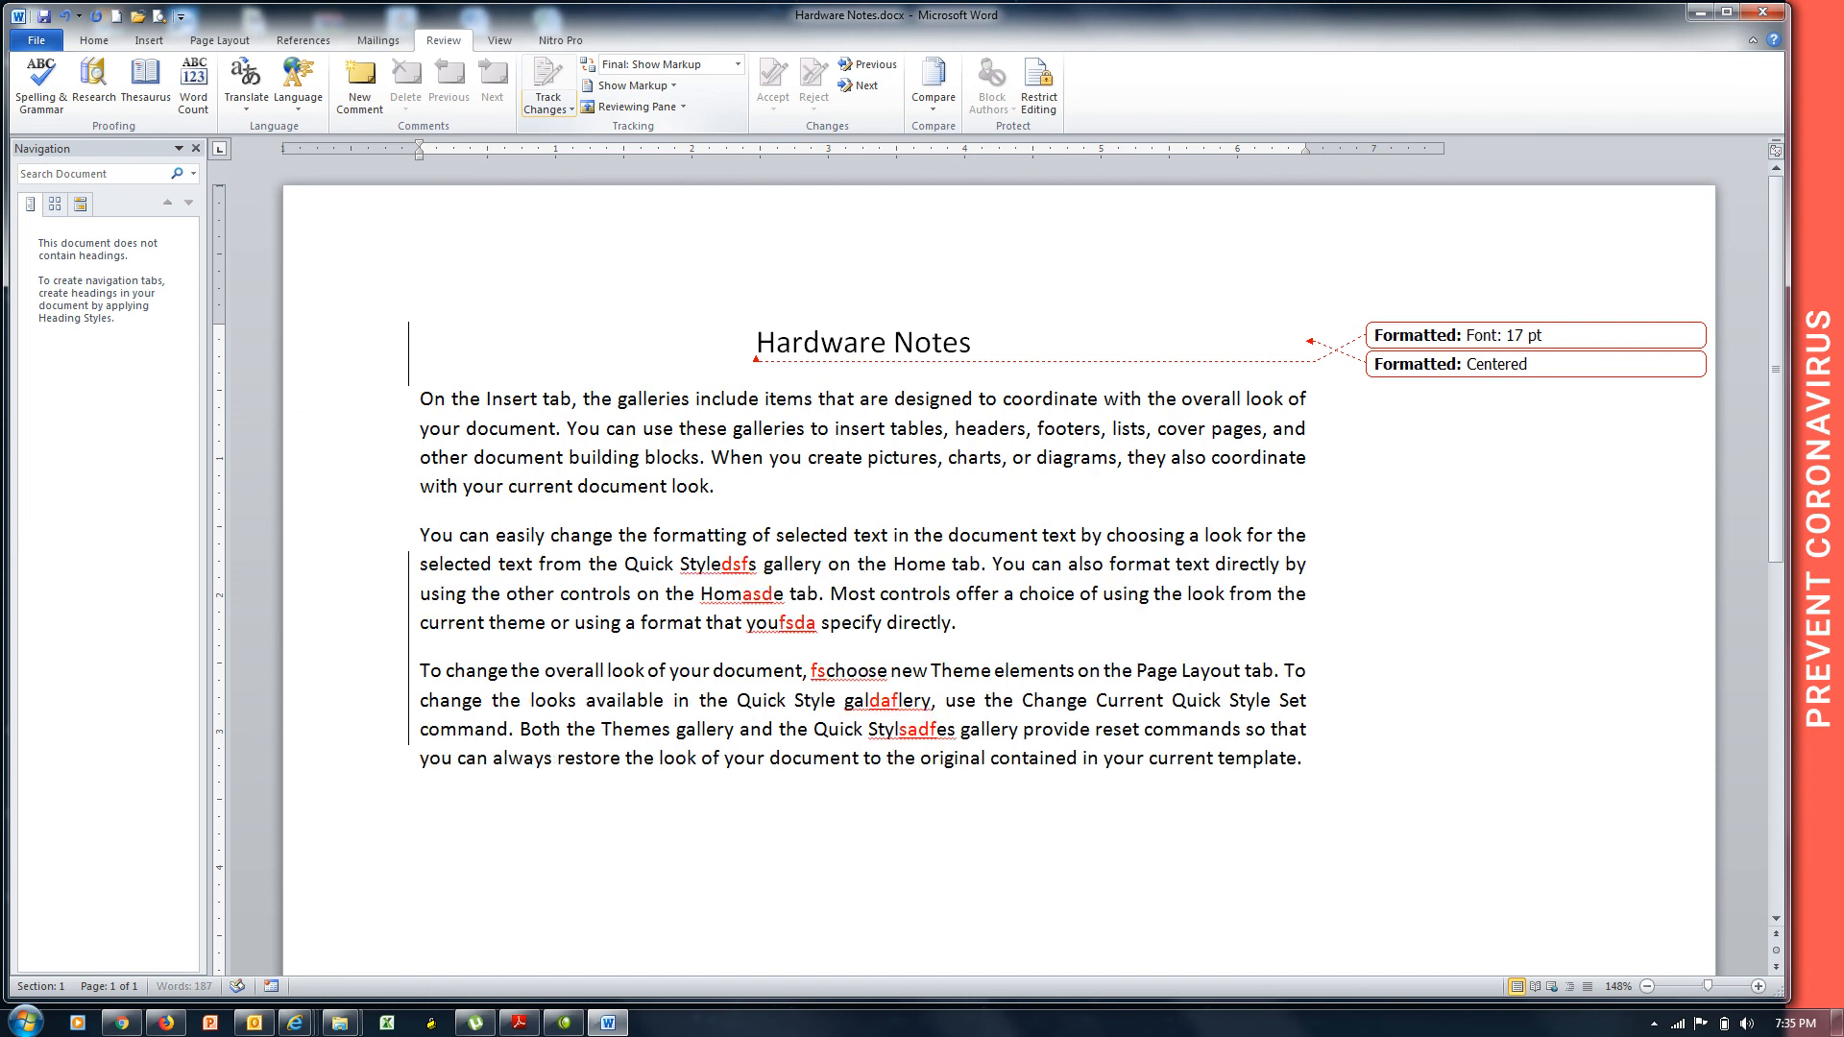
{"action": "type", "text": "f"}
{"action": "key", "text": "Up"}
{"action": "type", "text": "sda"}
{"action": "key", "text": "Up"}
{"action": "type", "text": "fasdflknsadlfmksdafsadf"}
{"action": "key", "text": "Up"}
{"action": "type", "text": "sdf"}
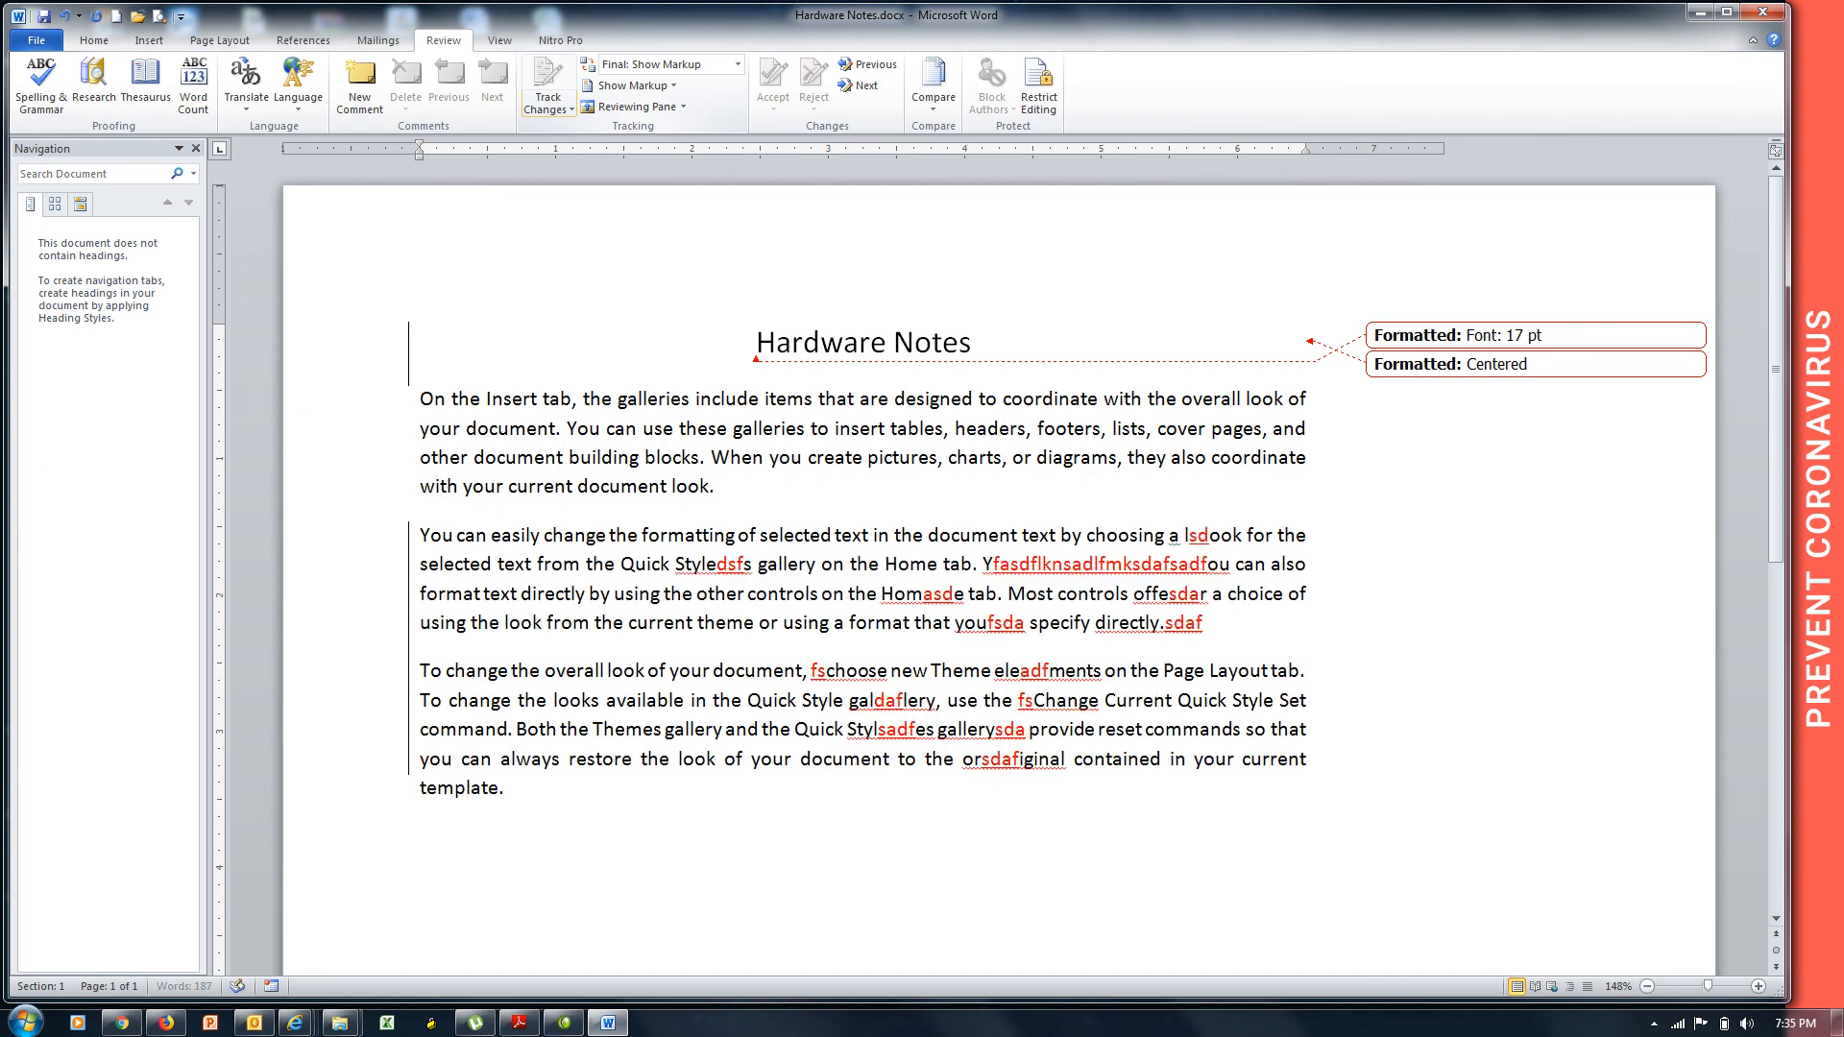
{"action": "key", "text": "Up"}
{"action": "type", "text": "asdfasddfasd"}
{"action": "key", "text": "Down"}
{"action": "type", "text": "f"}
{"action": "key", "text": "Down"}
{"action": "type", "text": "sdf"}
{"action": "key", "text": "Down"}
{"action": "type", "text": "sadd"}
{"action": "key", "text": "Down"}
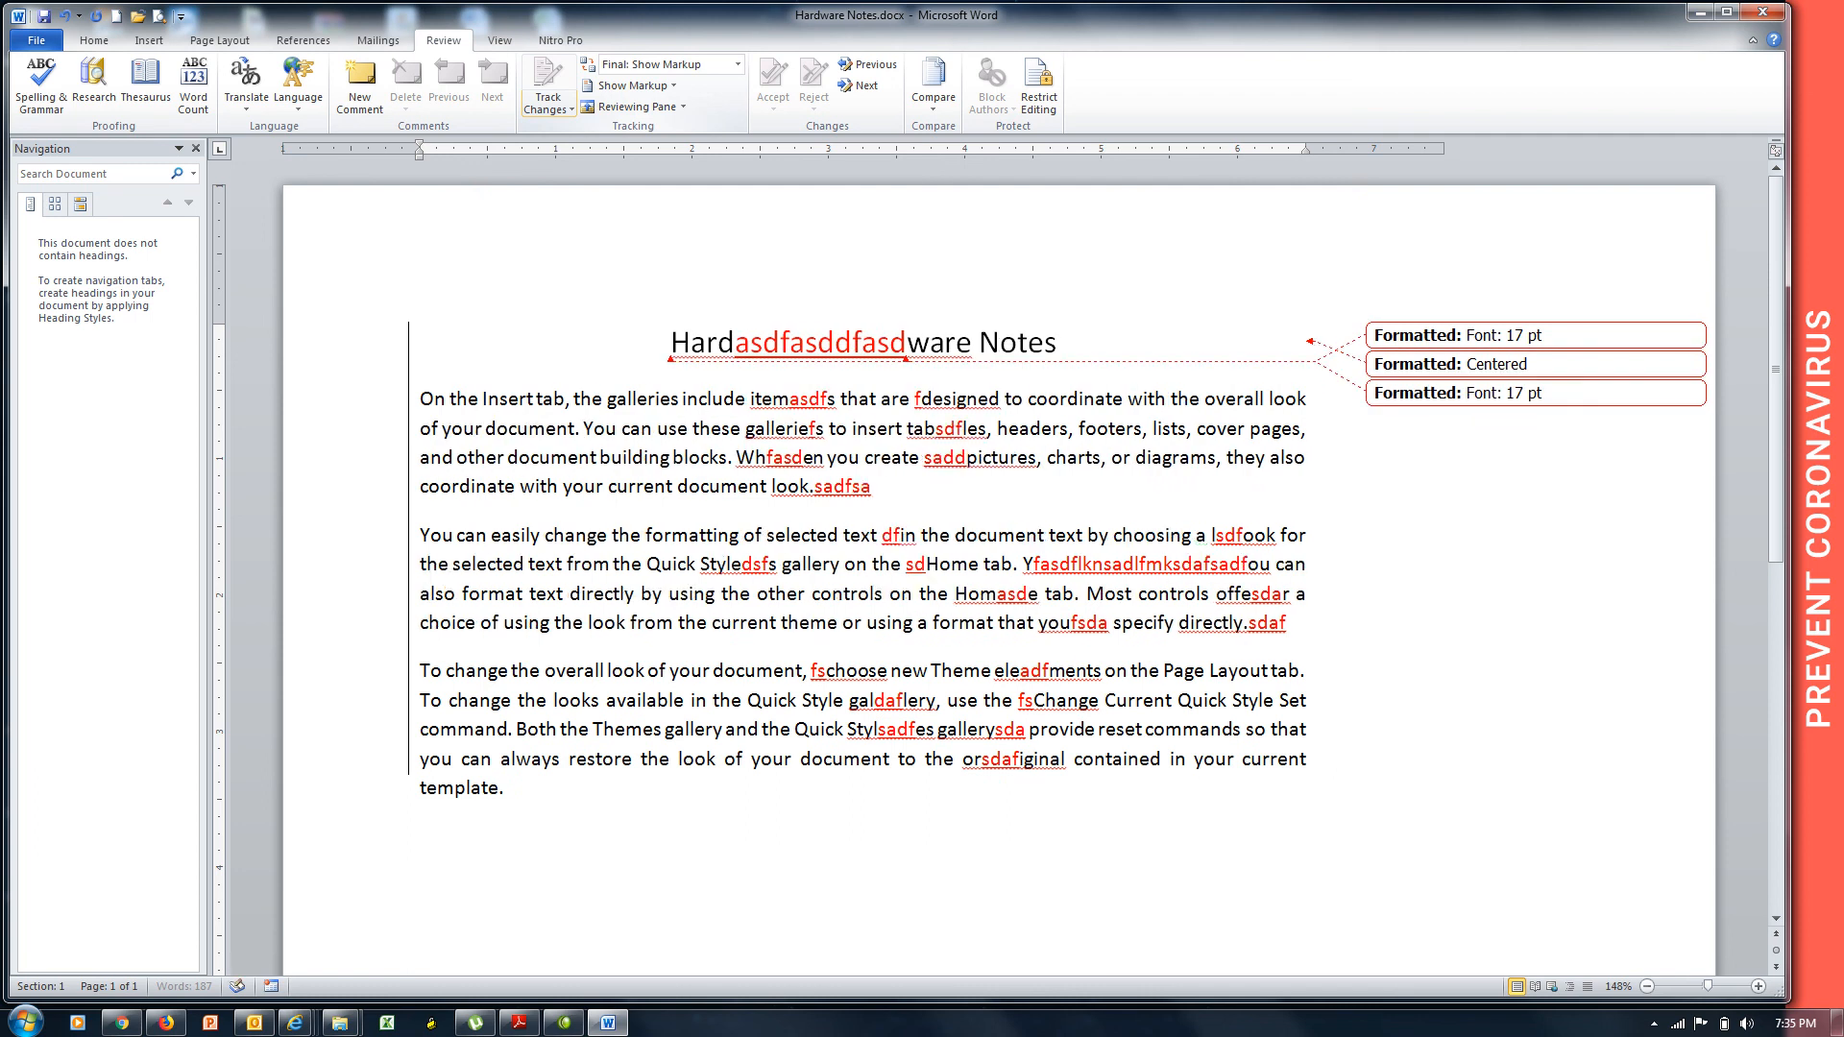
{"action": "type", "text": "f"}
{"action": "key", "text": "Up"}
{"action": "type", "text": "sasadsadfffd"}
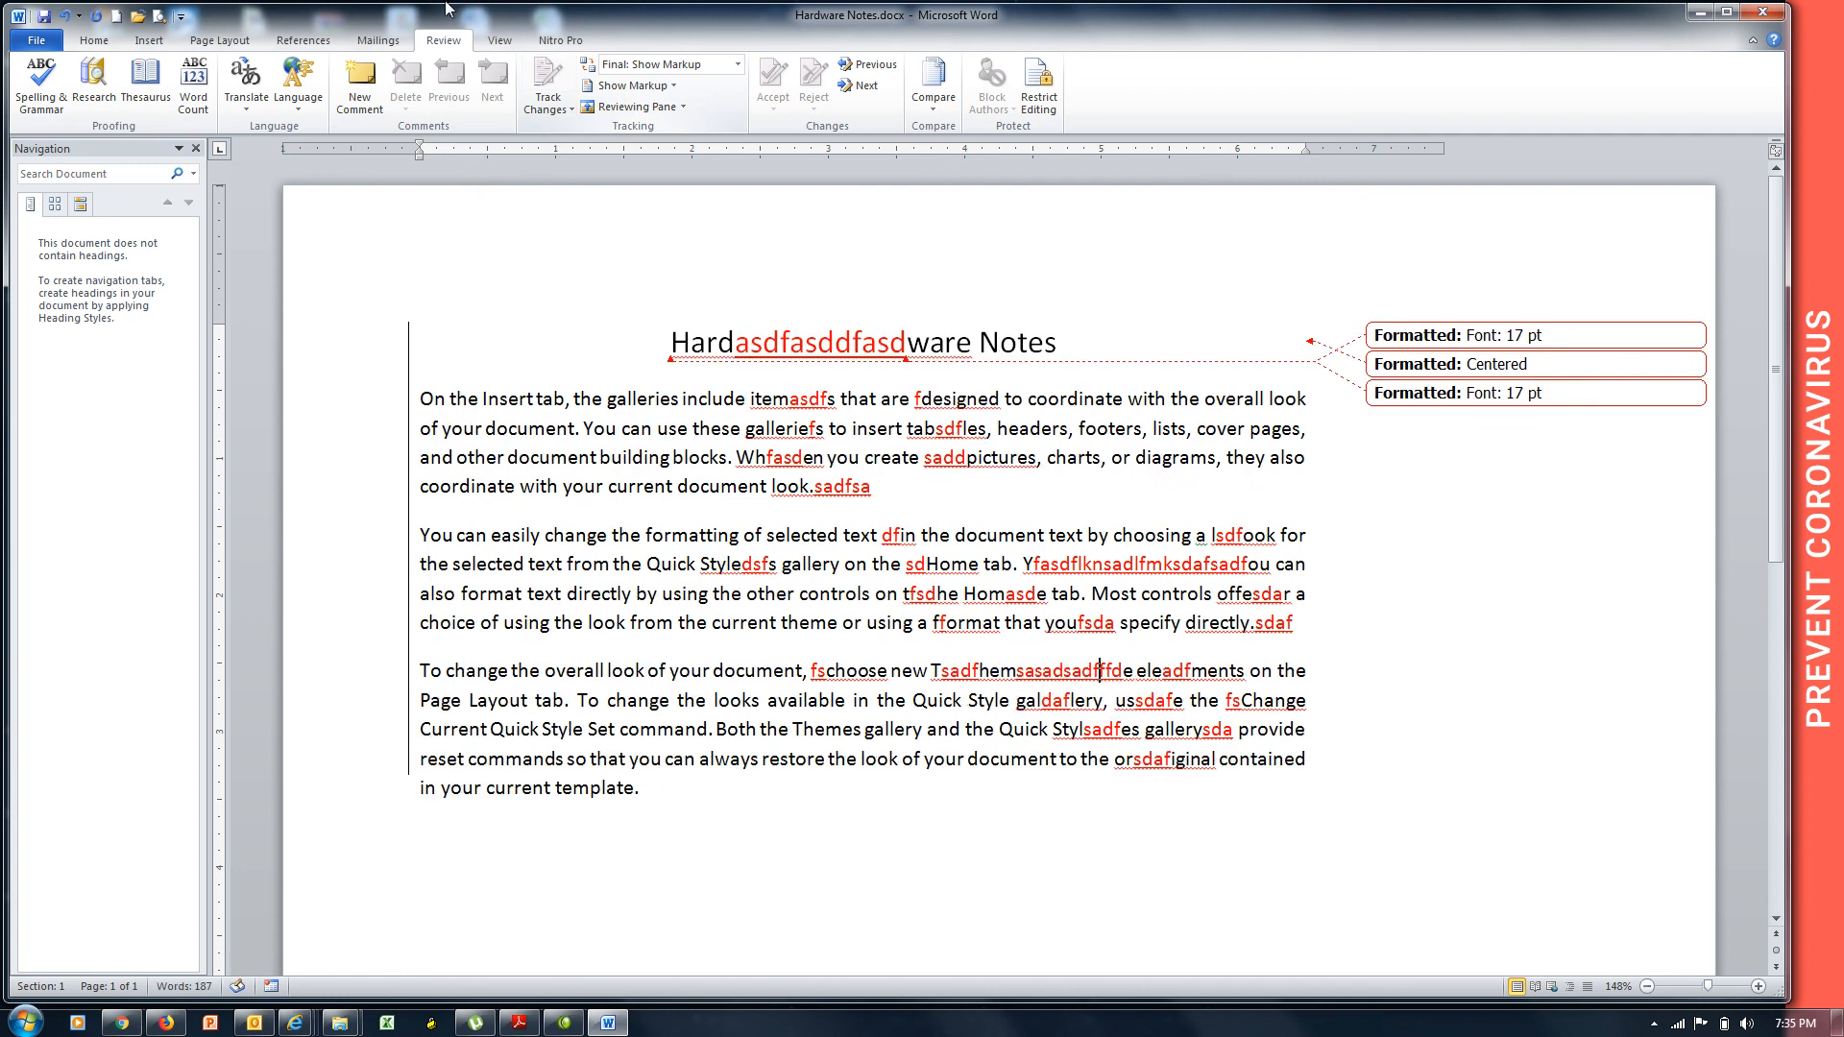
Insert more random letters ('sd', 'dsf', 'sdasdaf') from a body-text spot down the following lines.
{"action": "left_click", "coordinate": [512, 458]}
{"action": "type", "text": "sd"}
{"action": "key", "text": "Down"}
{"action": "type", "text": "f"}
{"action": "key", "text": "Down"}
{"action": "type", "text": "dsf"}
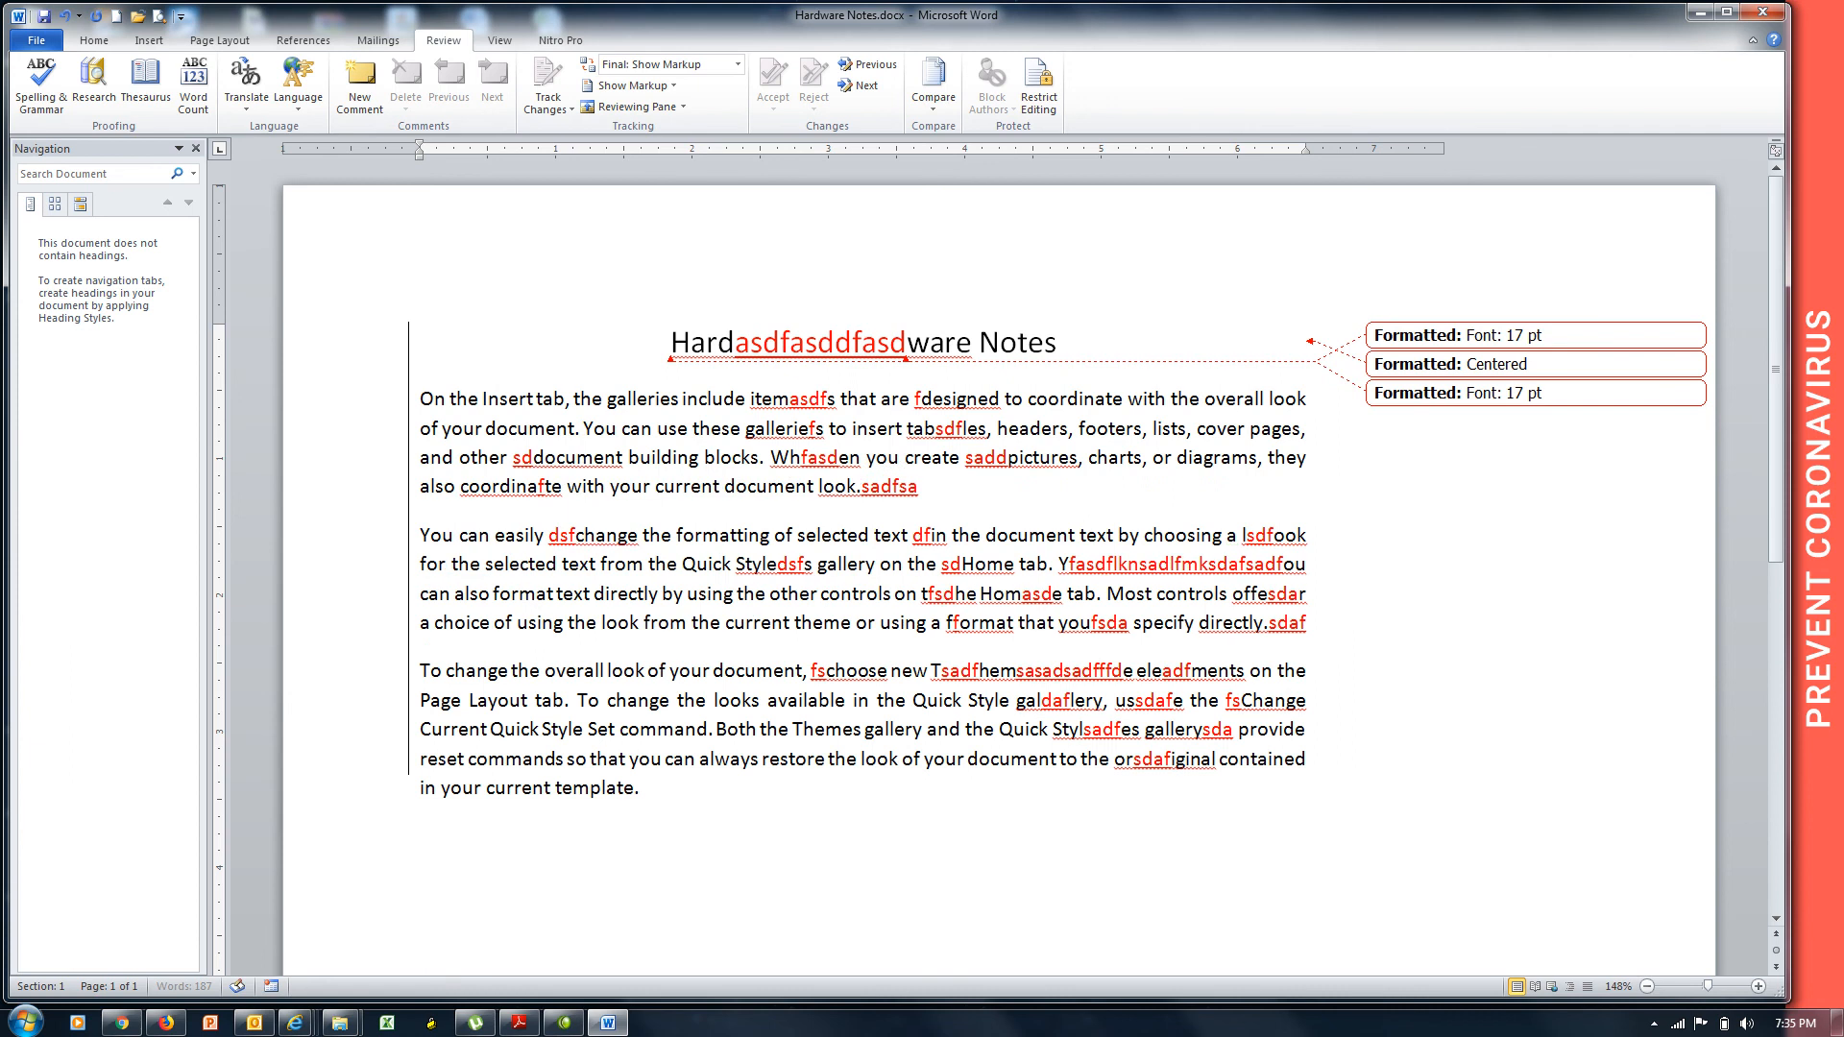
{"action": "key", "text": "Down"}
{"action": "type", "text": "sdasdaf"}
{"action": "key", "text": "Down"}
Add a final 'sd', close Word, and reopen Hardware Notes.docx from the desktop.
{"action": "type", "text": "sd"}
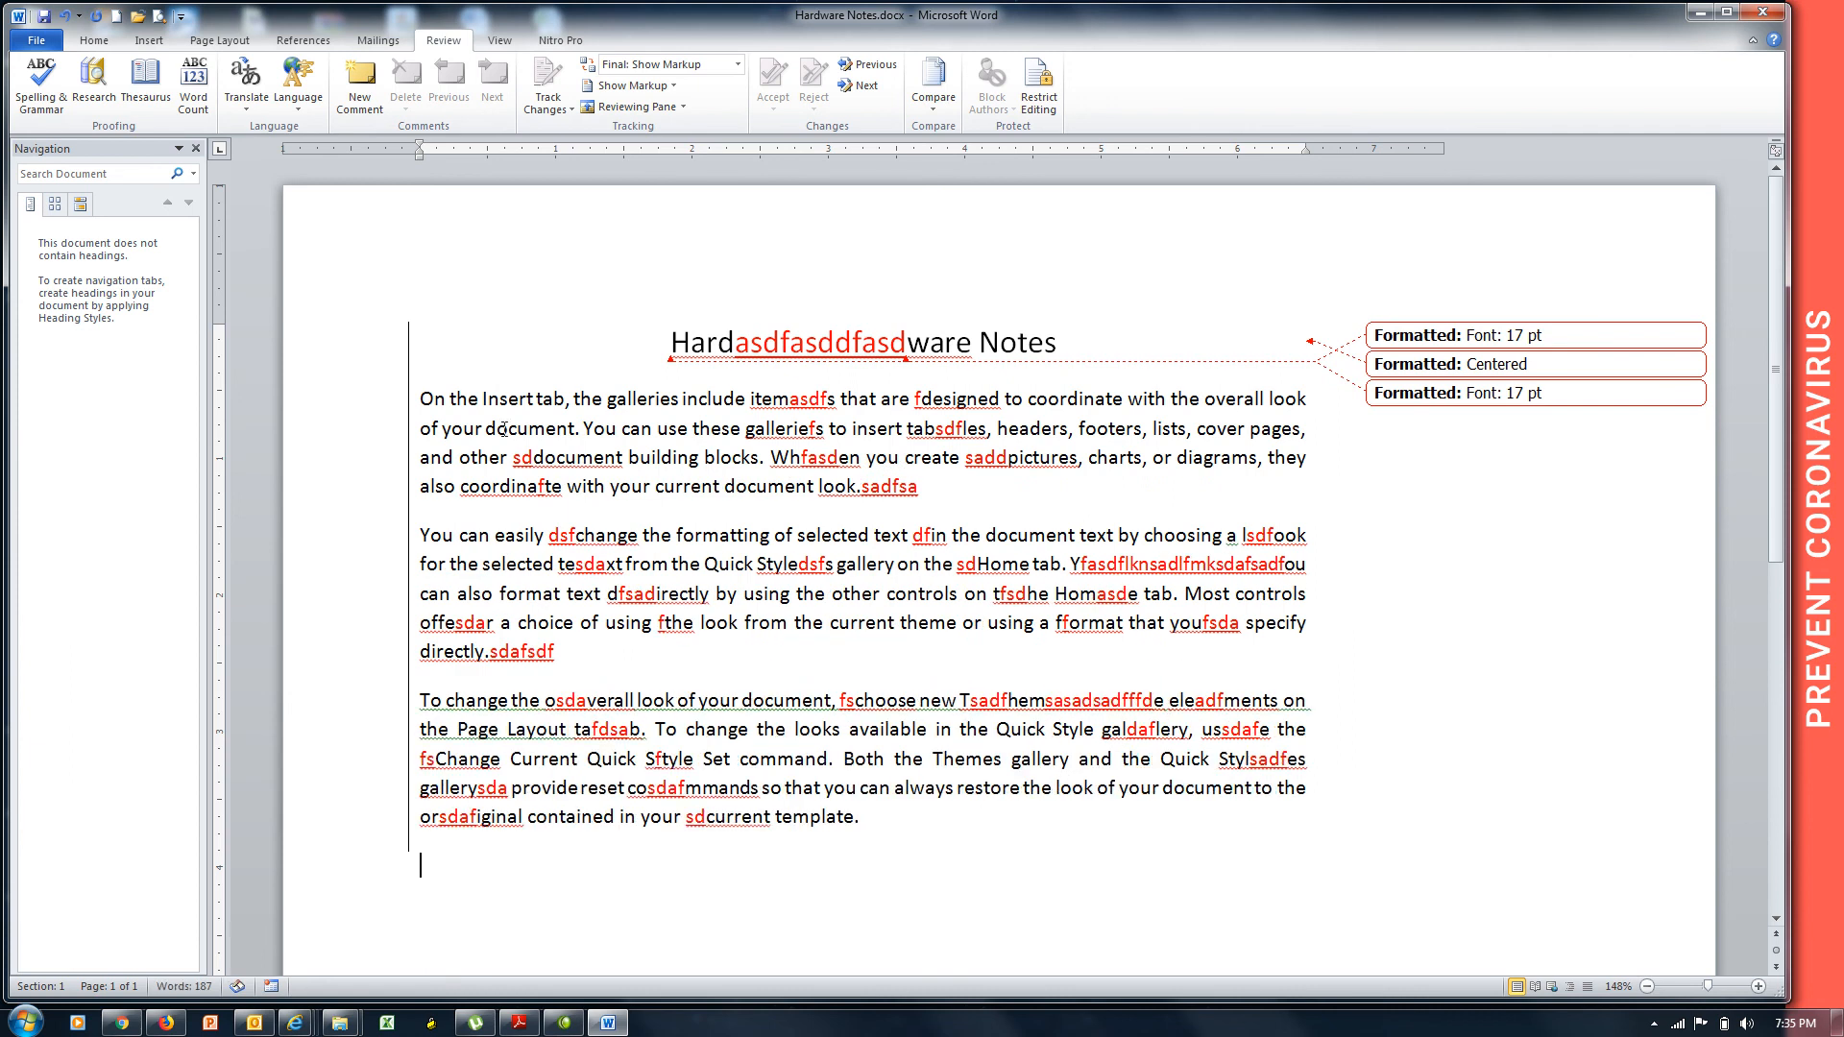
{"action": "left_click", "coordinate": [1751, 14]}
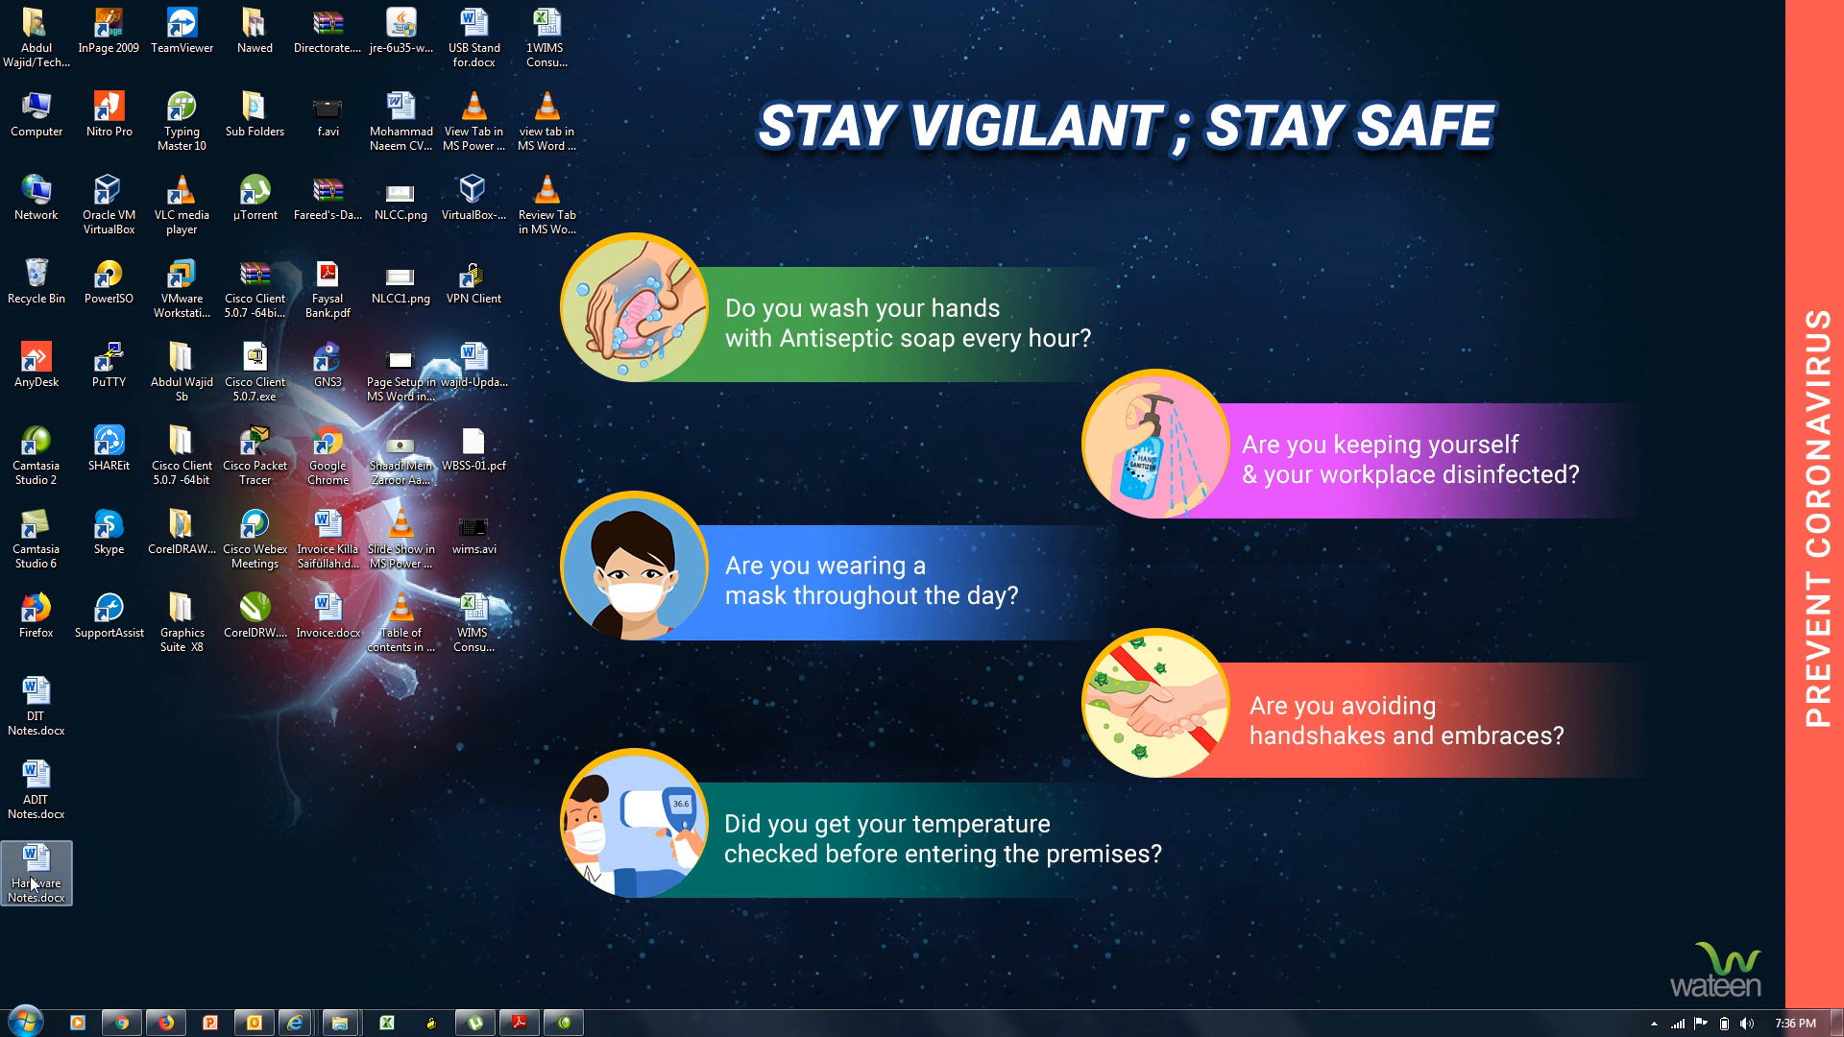
{"action": "double_click", "coordinate": [32, 883]}
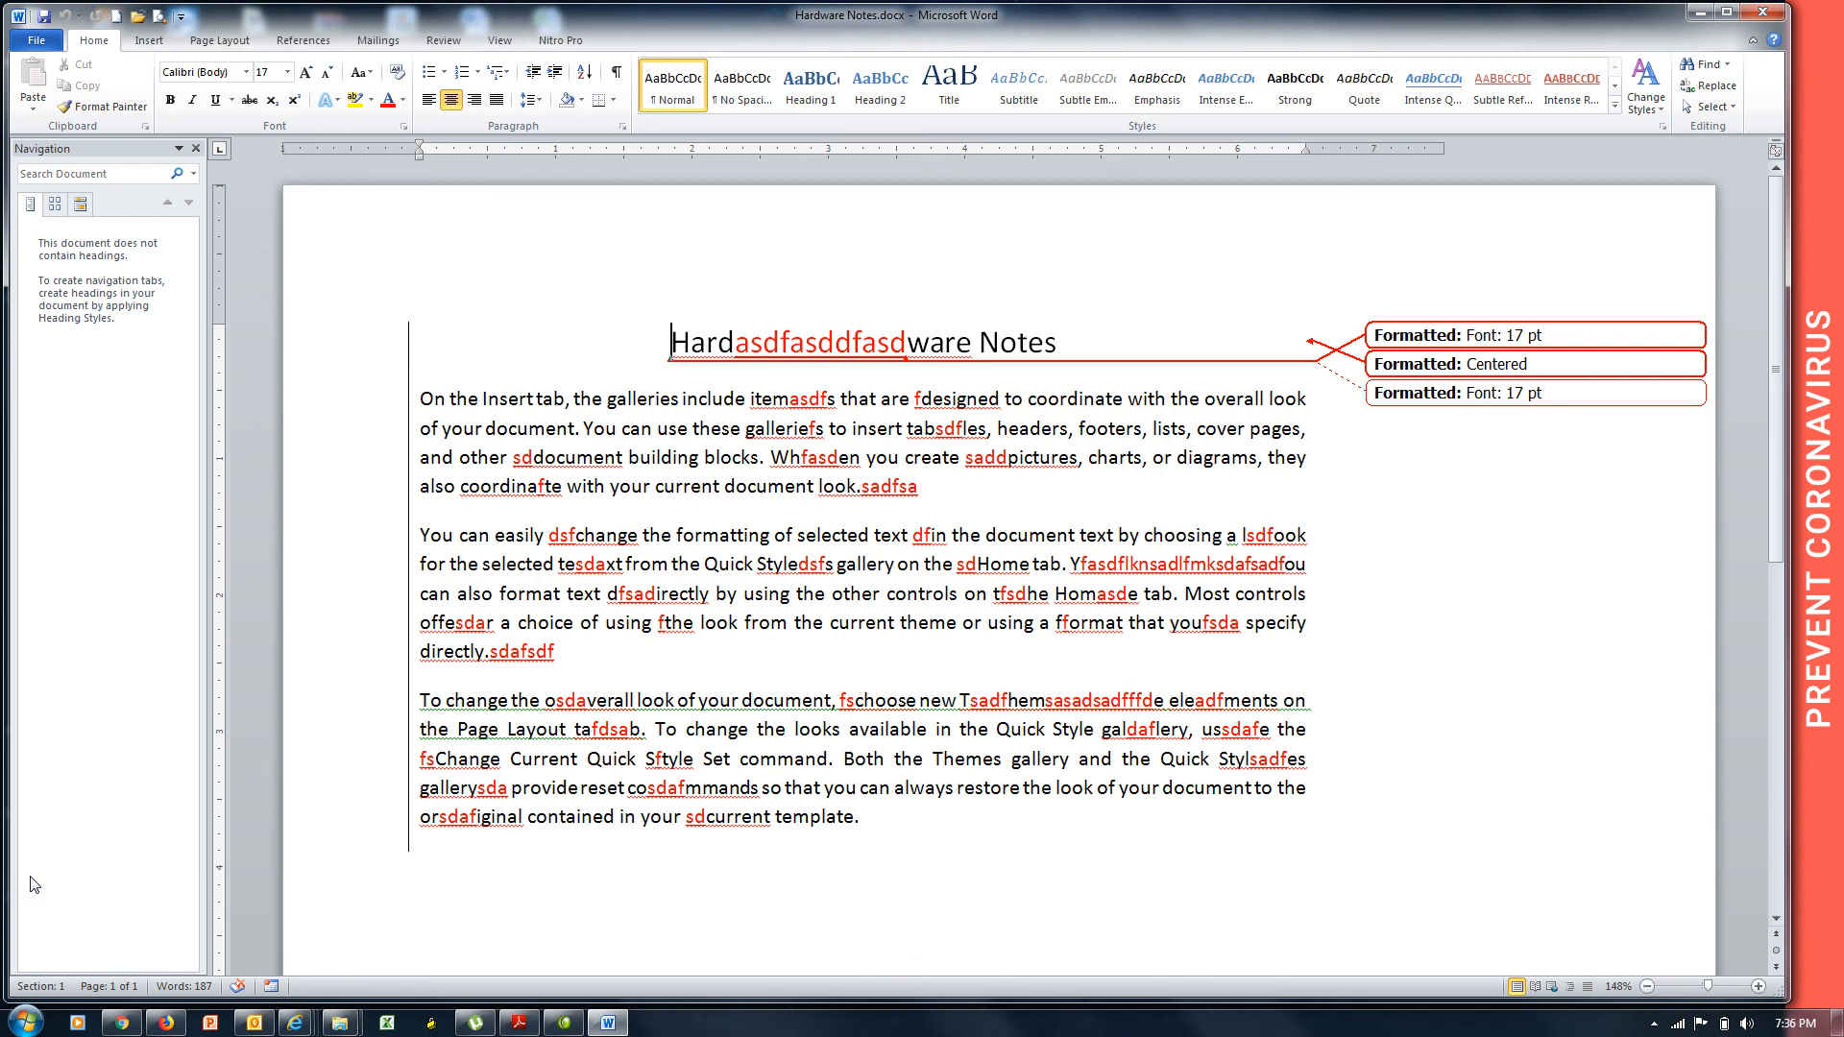
{"action": "left_click", "coordinate": [437, 40]}
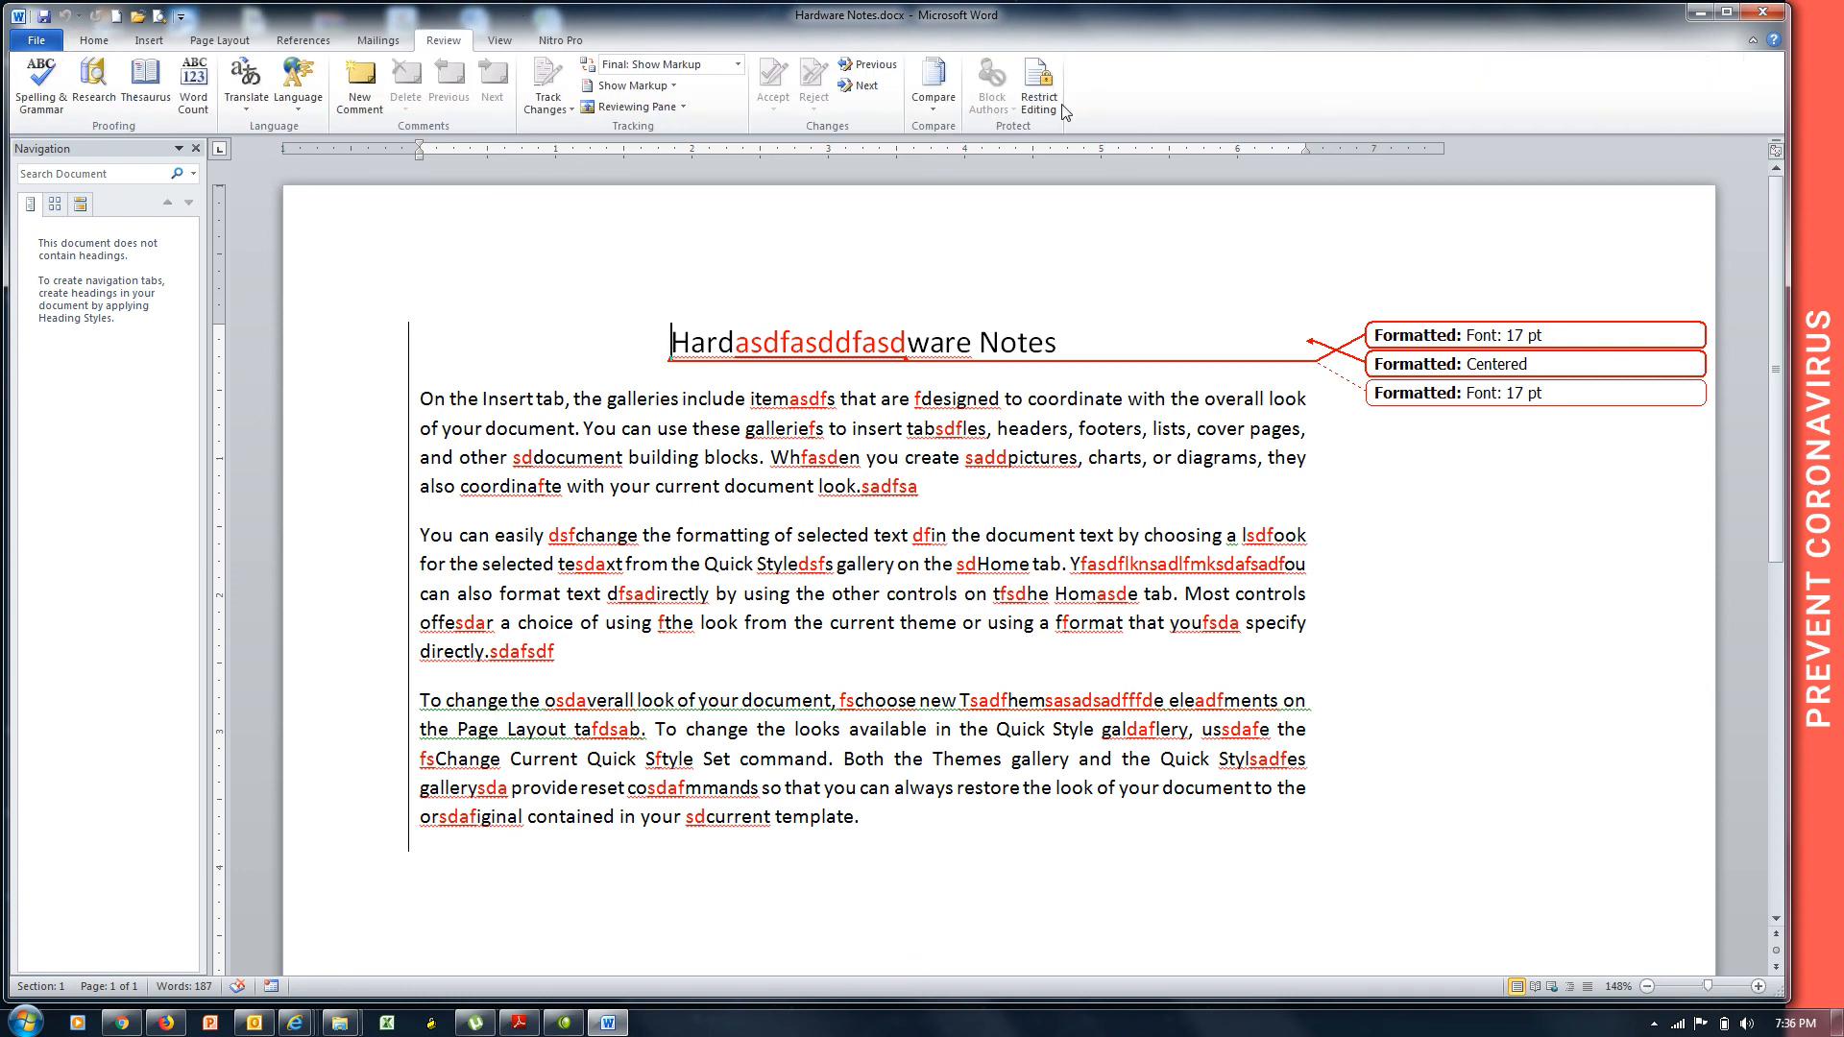
Check Change Tracking Options without changes, then display the Restrict Editing pane showing the protection.
{"action": "left_click", "coordinate": [575, 111]}
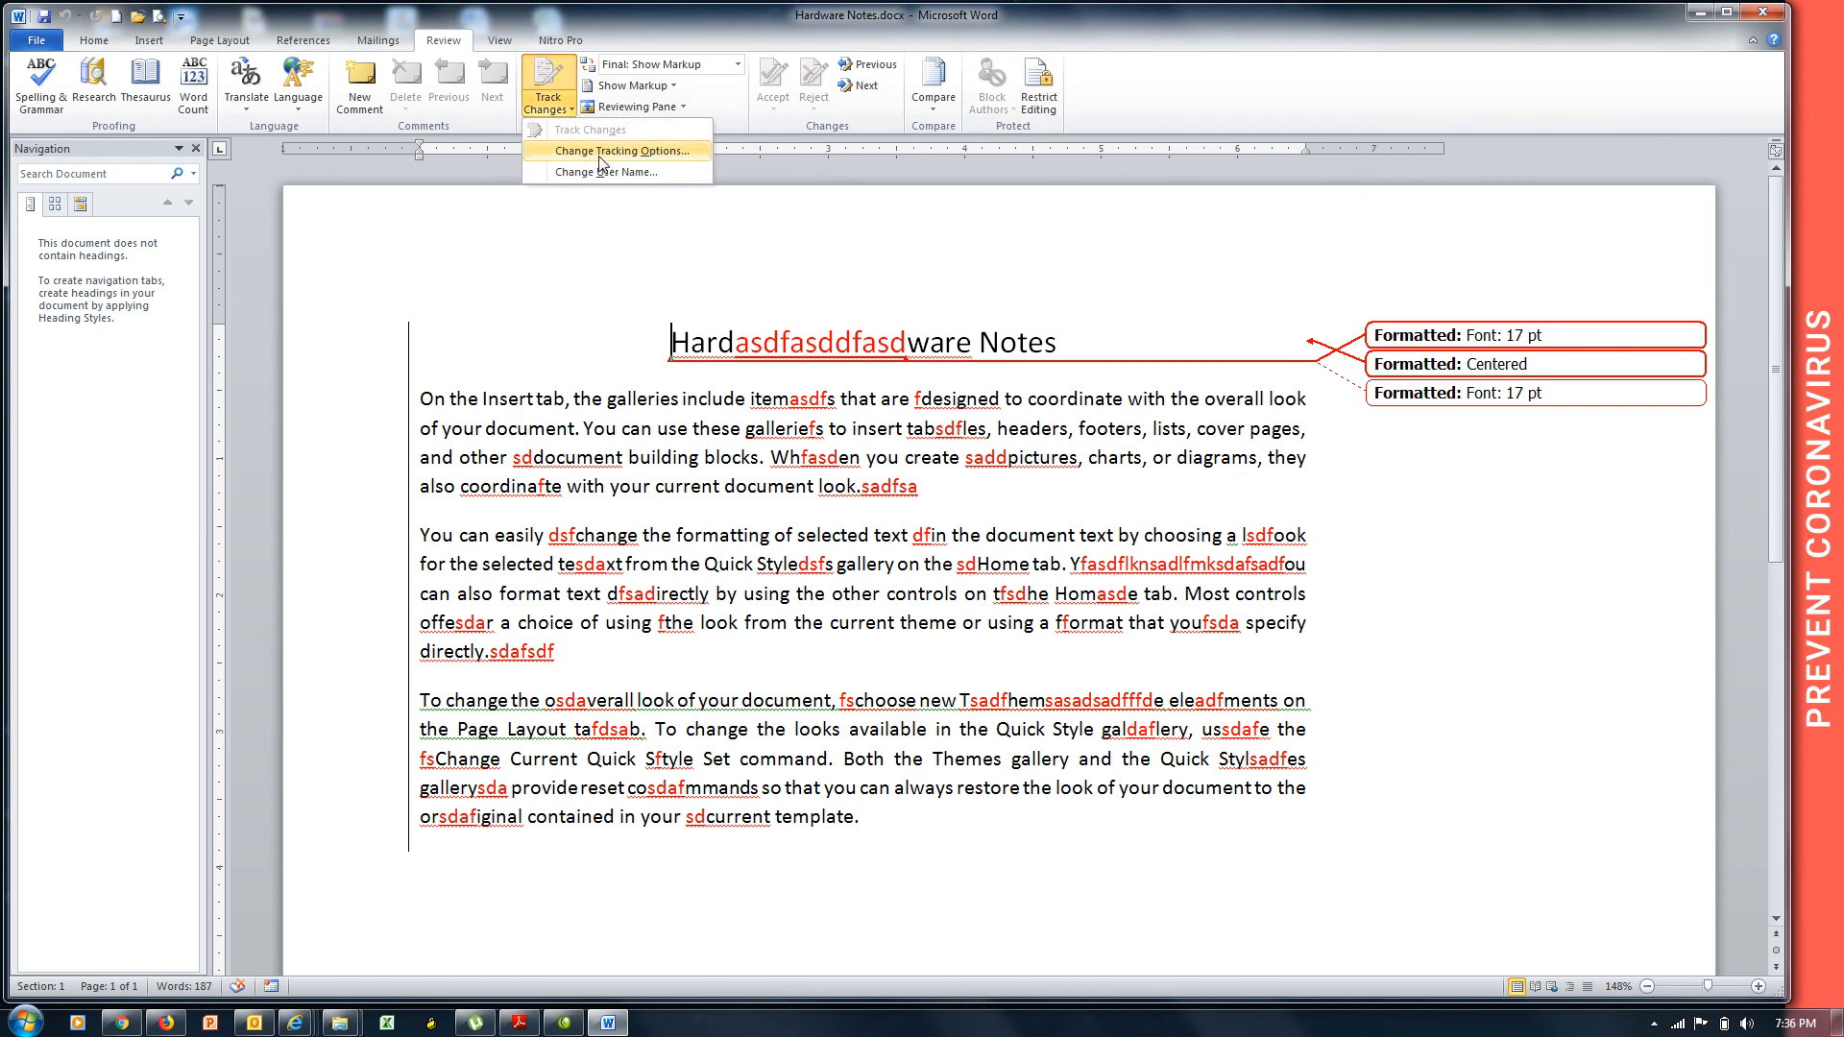
{"action": "left_click", "coordinate": [651, 154]}
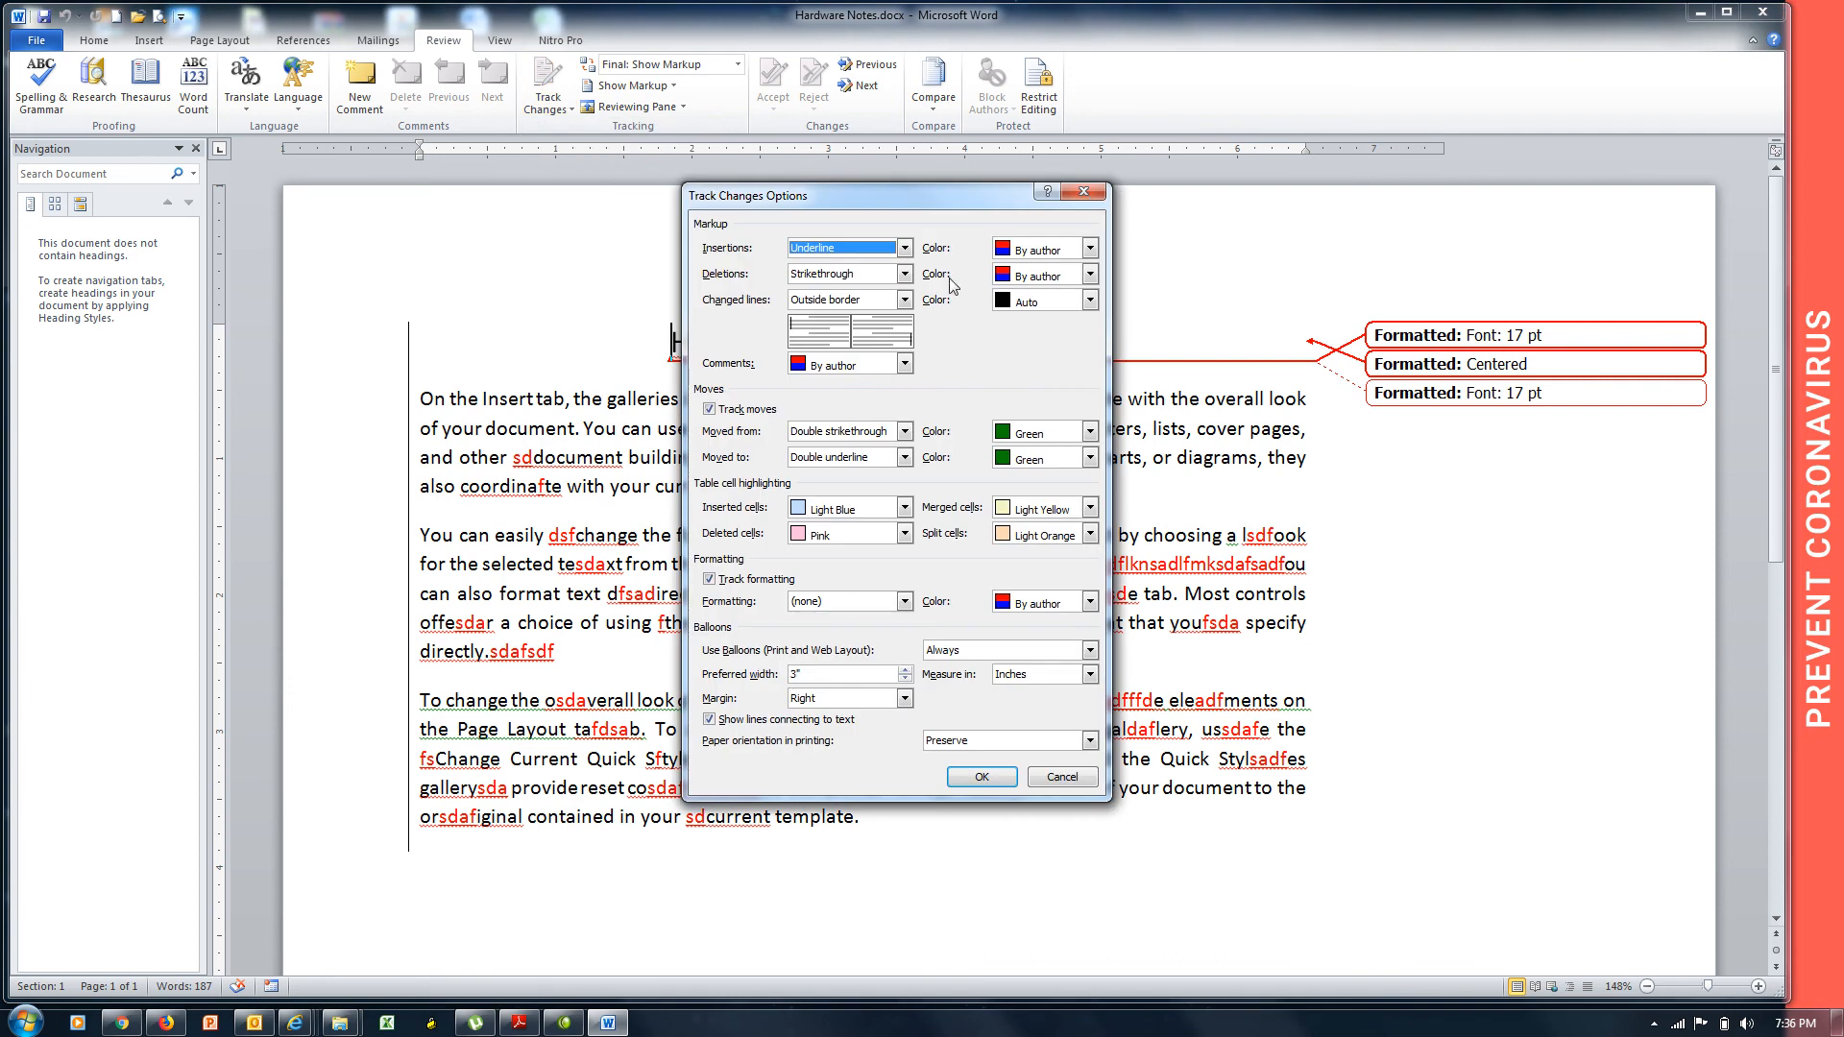
{"action": "left_click", "coordinate": [1085, 192]}
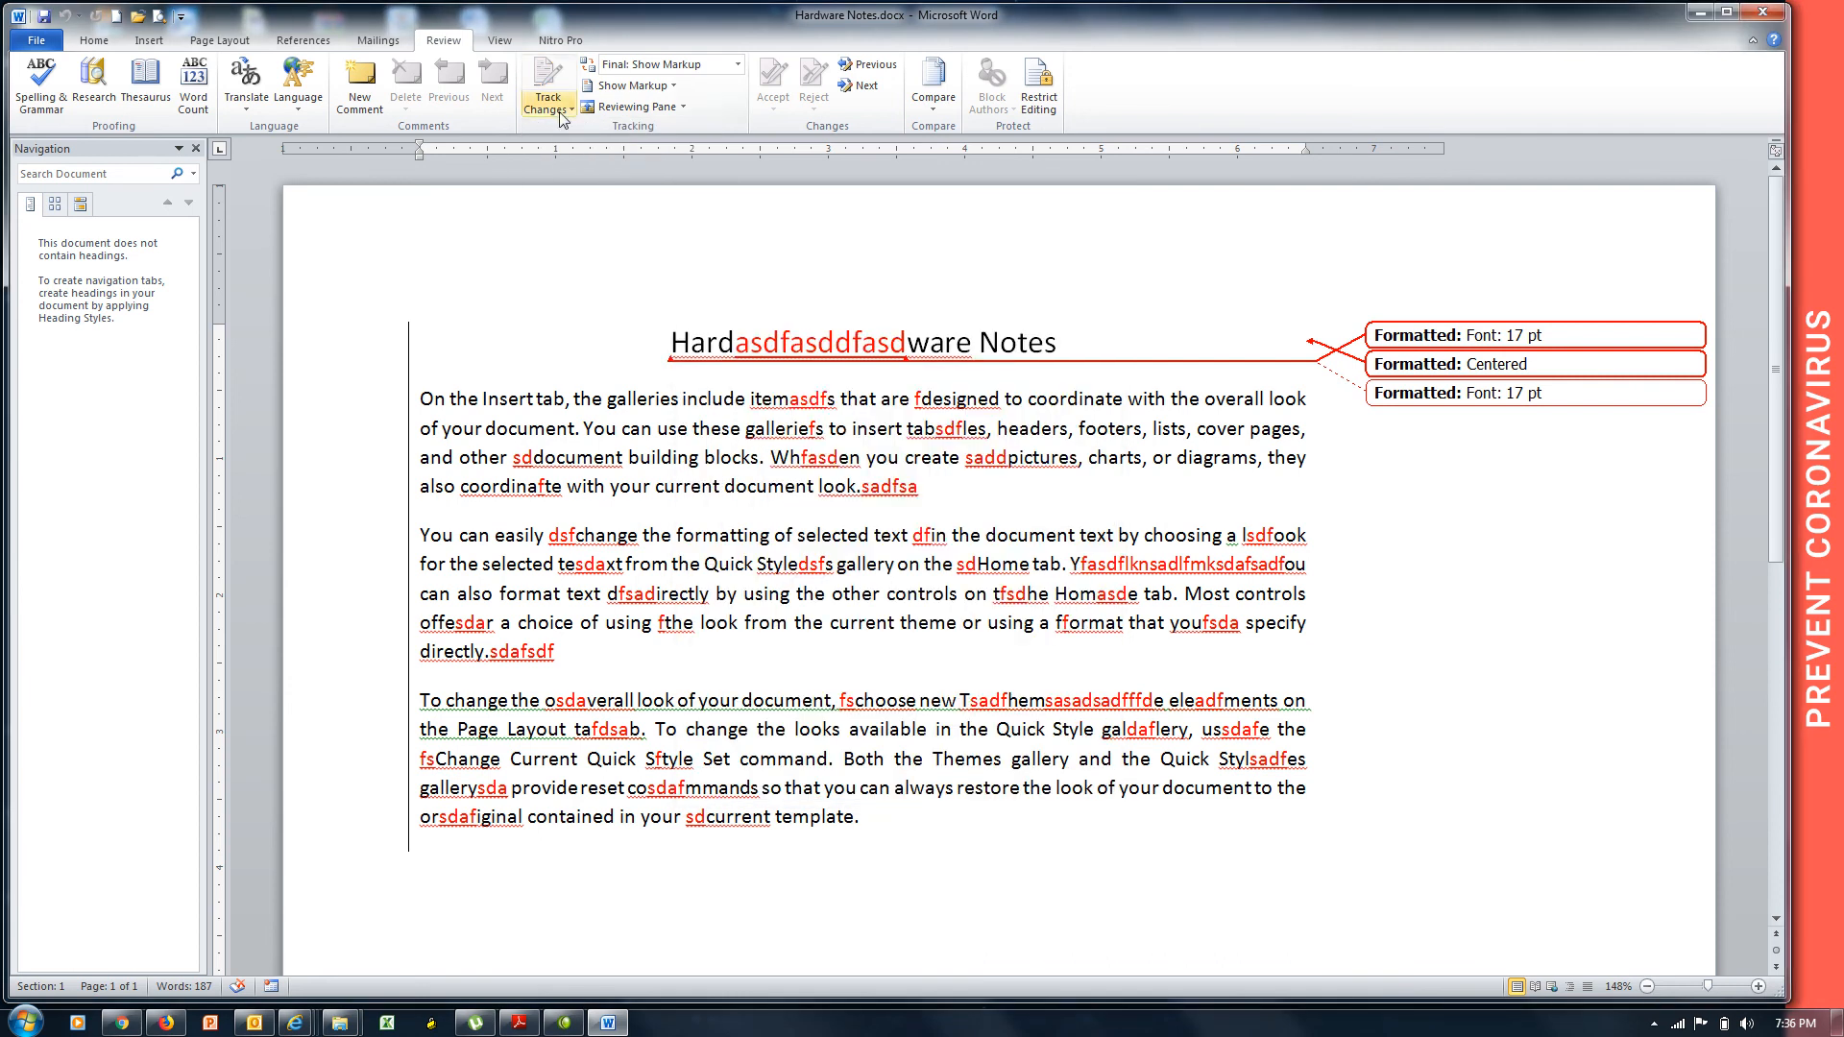
{"action": "left_click", "coordinate": [547, 104]}
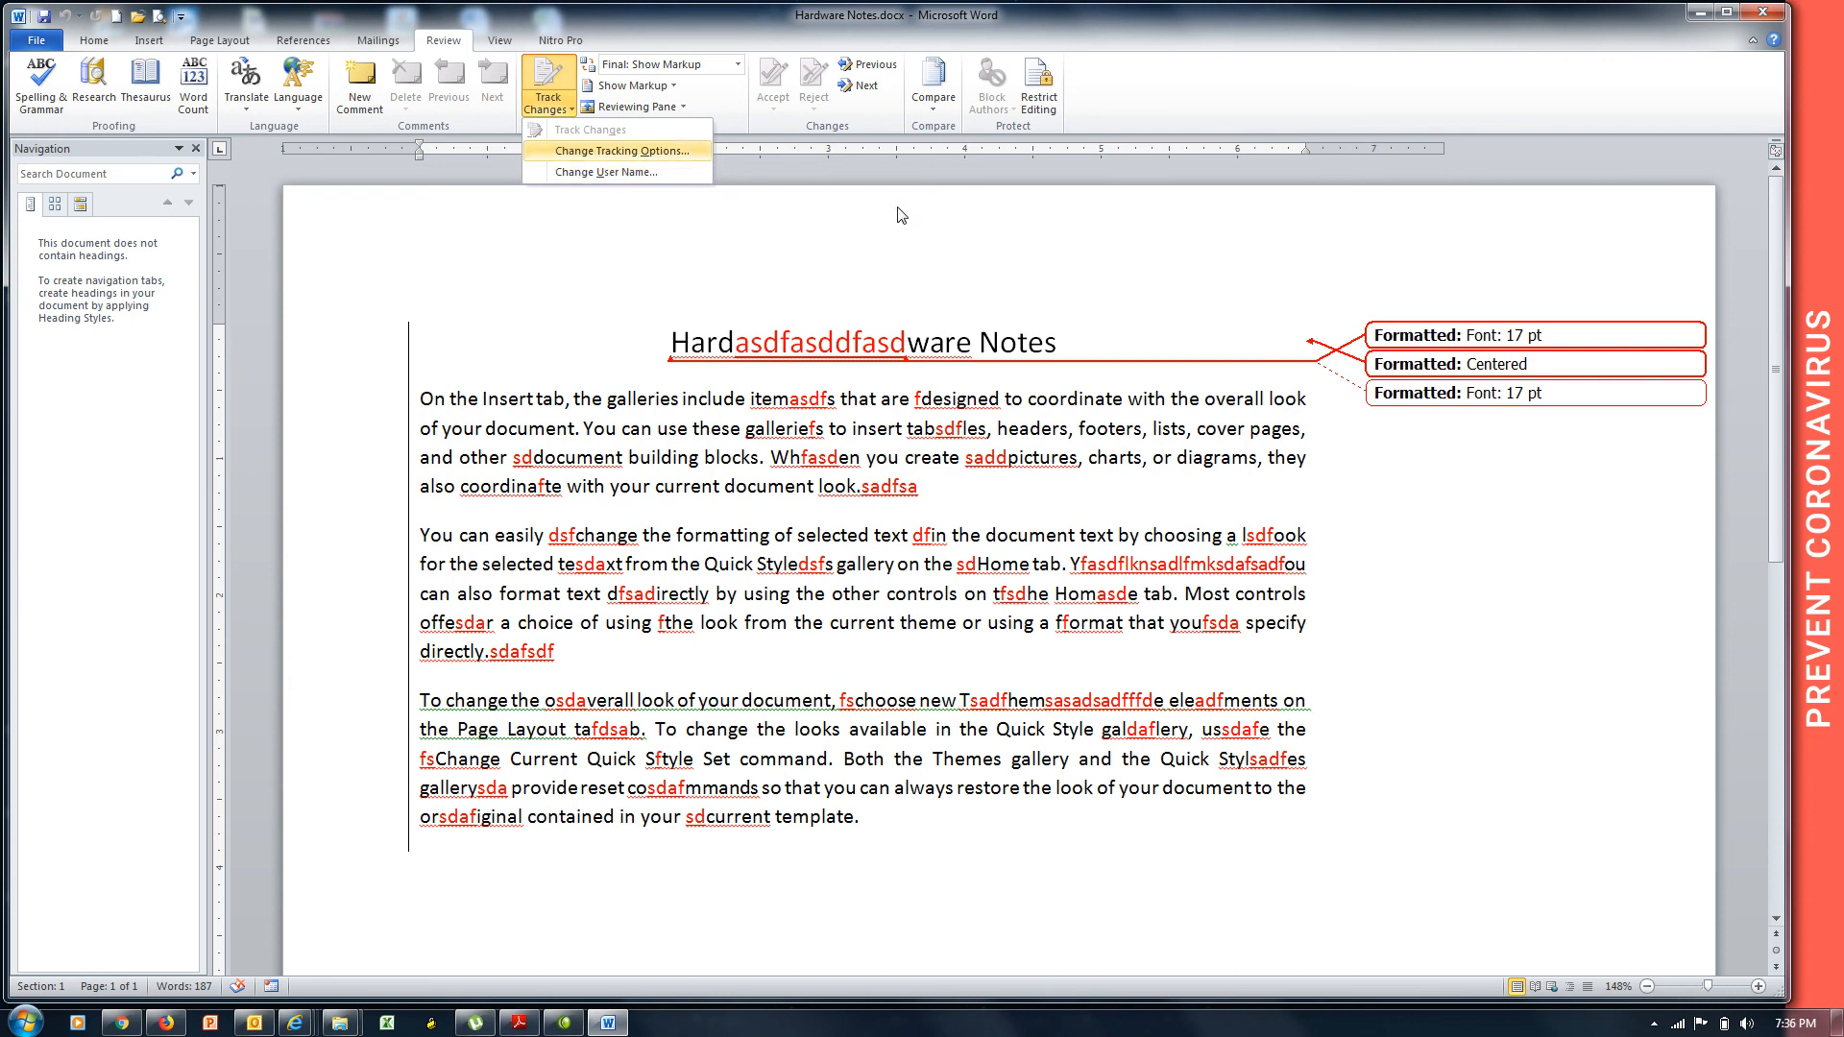
{"action": "left_click", "coordinate": [994, 138]}
{"action": "left_click", "coordinate": [1038, 89]}
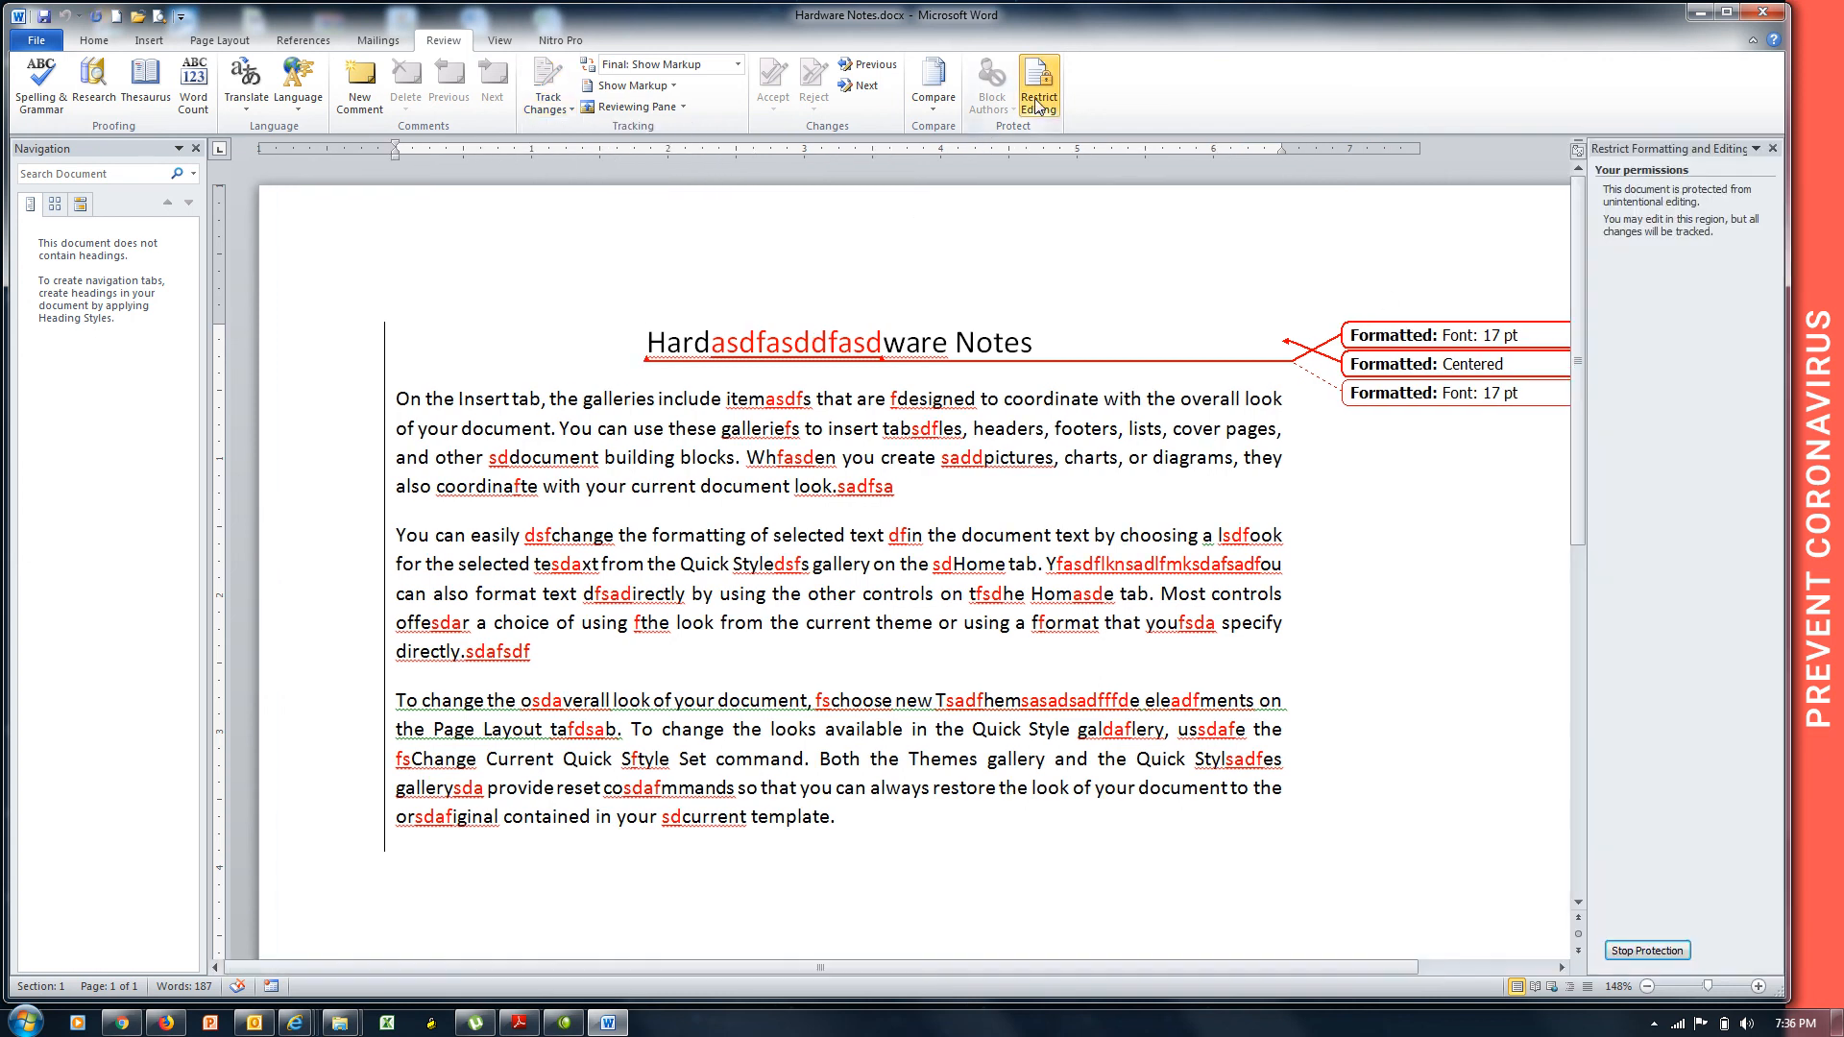
Stop protection using the document password, then reject all changes in the document.
{"action": "left_click", "coordinate": [1641, 955]}
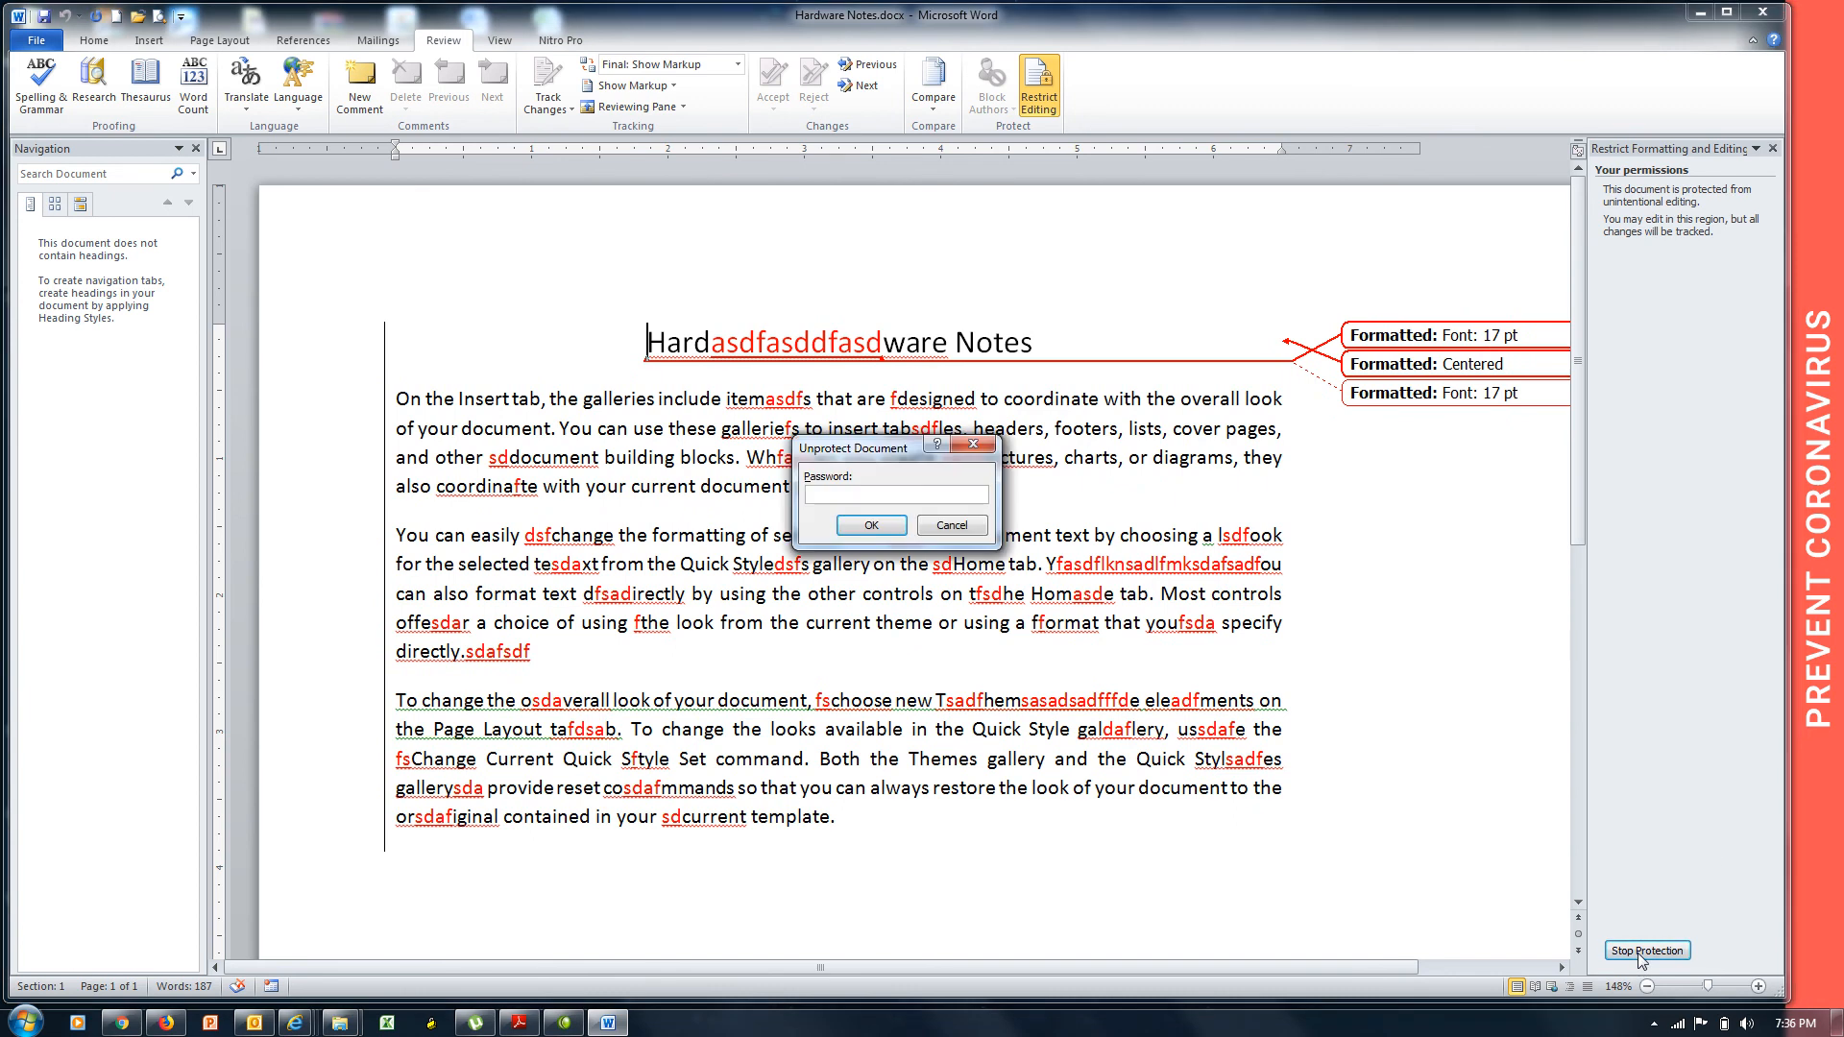
{"action": "type", "text": "•••"}
{"action": "left_click", "coordinate": [868, 527]}
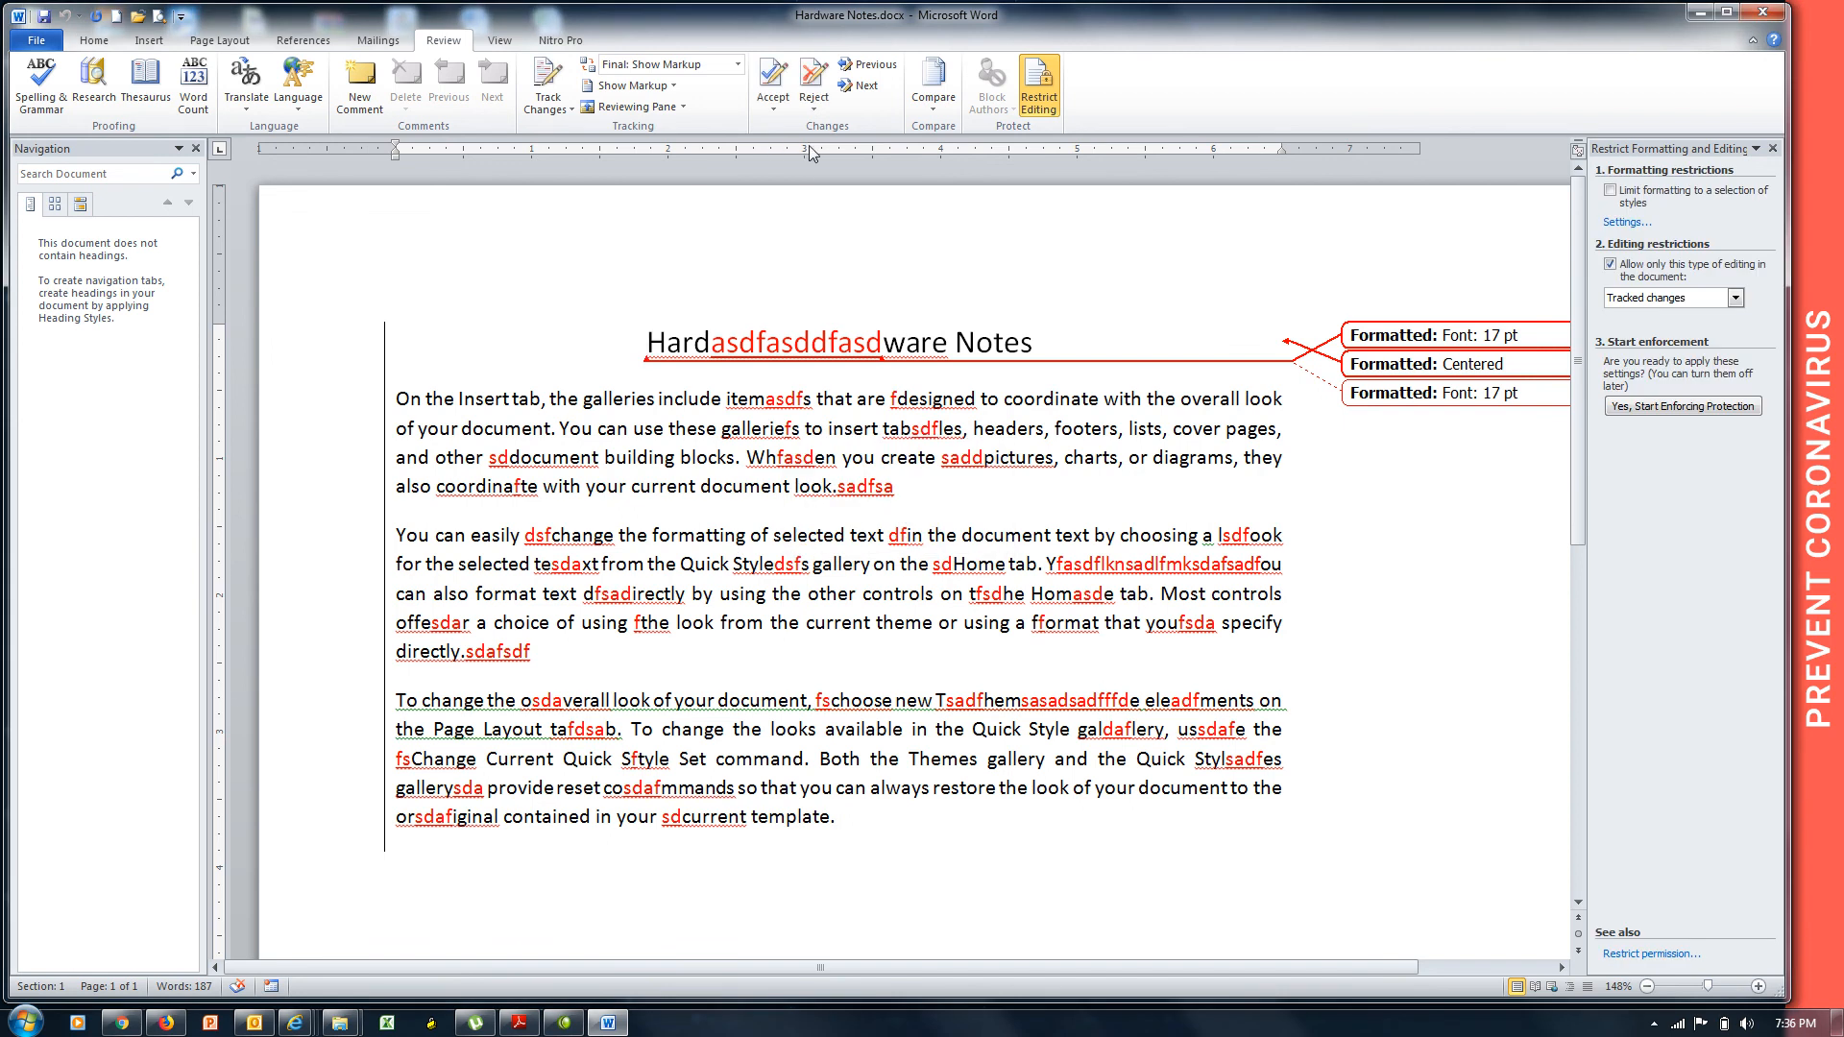
{"action": "left_click", "coordinate": [816, 110]}
{"action": "left_click", "coordinate": [847, 190]}
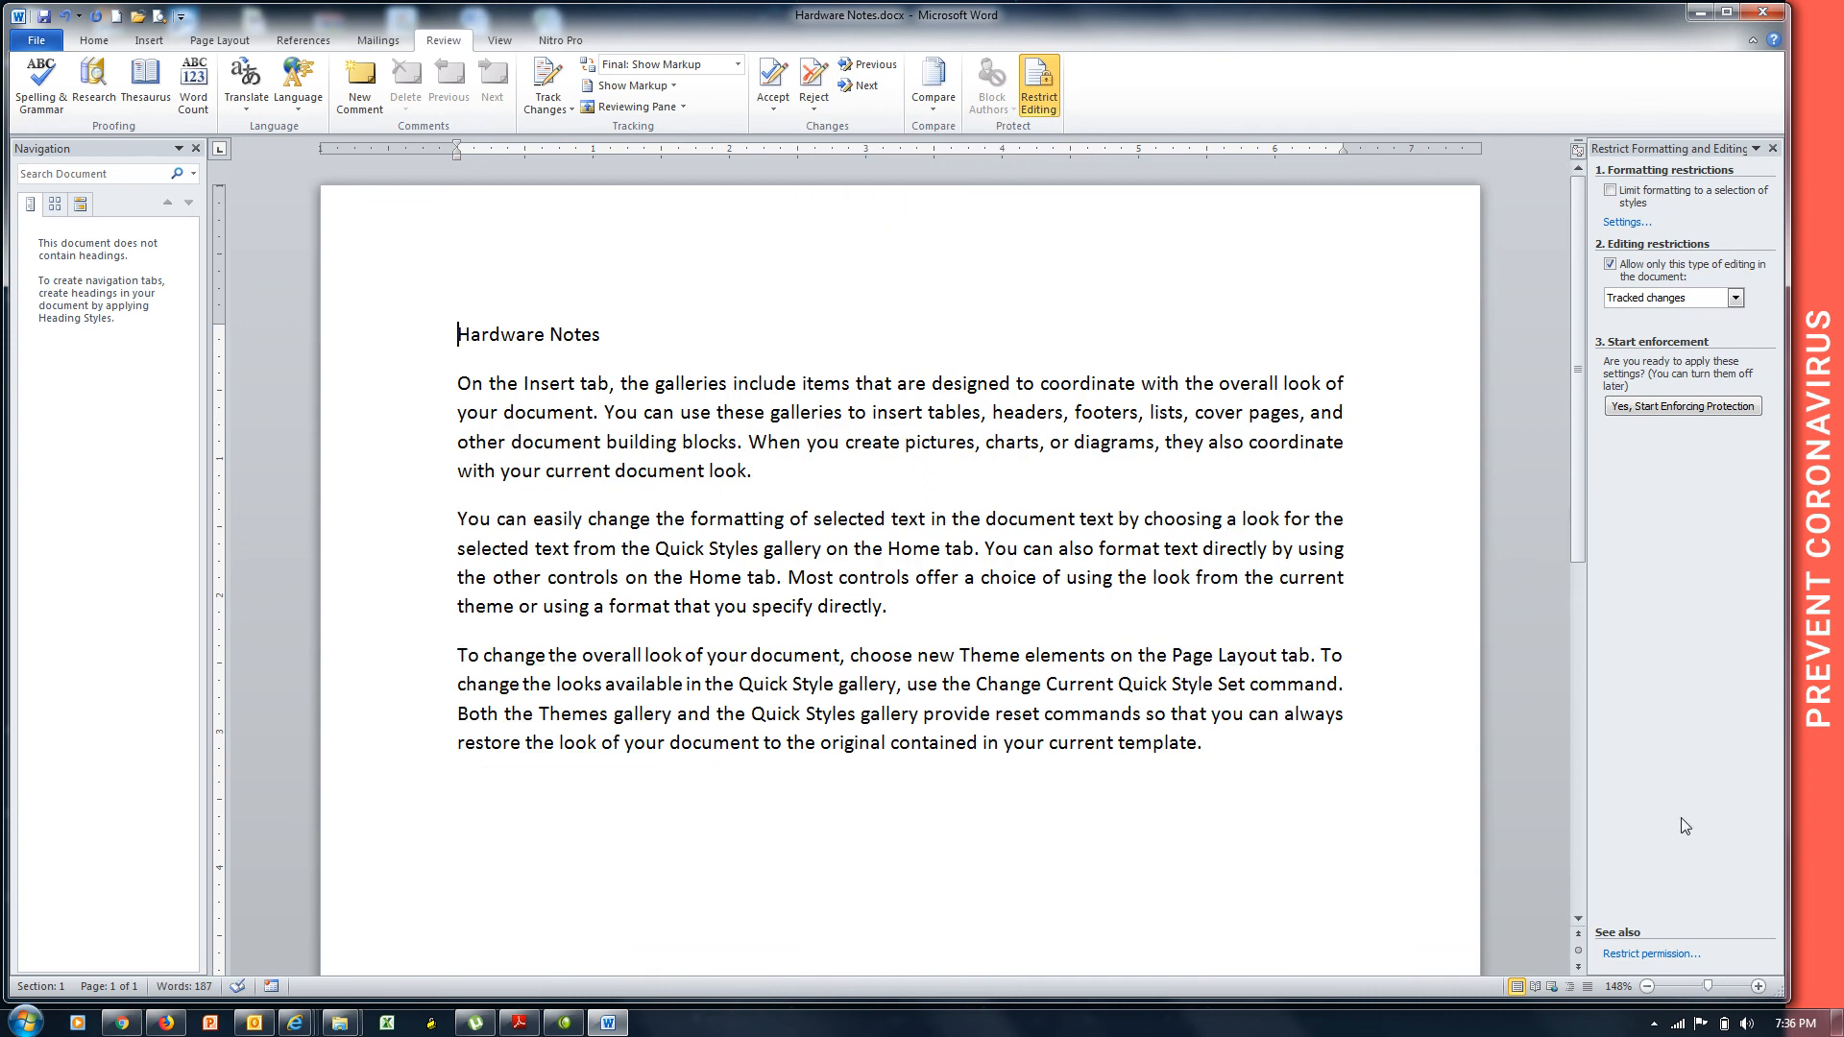
Re-enforce tracked-changes-only protection, entering and confirming the password.
{"action": "left_click", "coordinate": [1673, 407]}
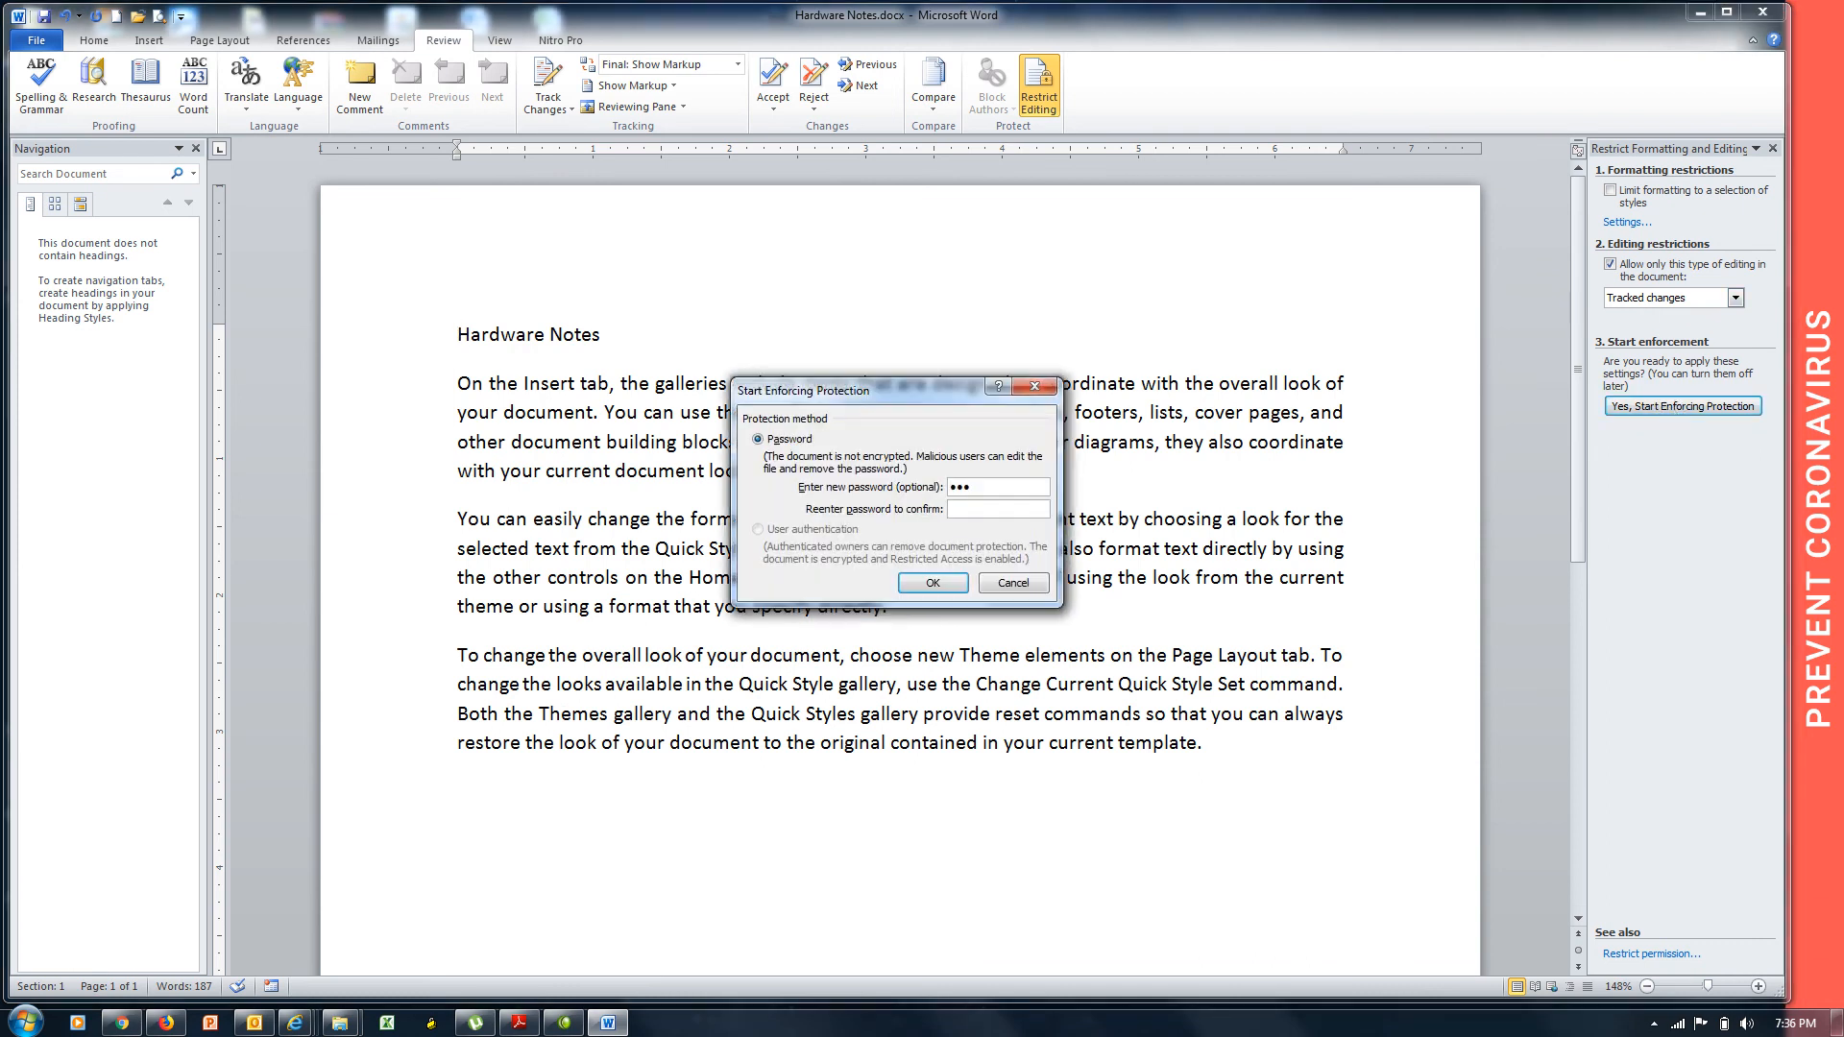
{"action": "type", "text": "1"}
{"action": "left_click", "coordinate": [927, 583]}
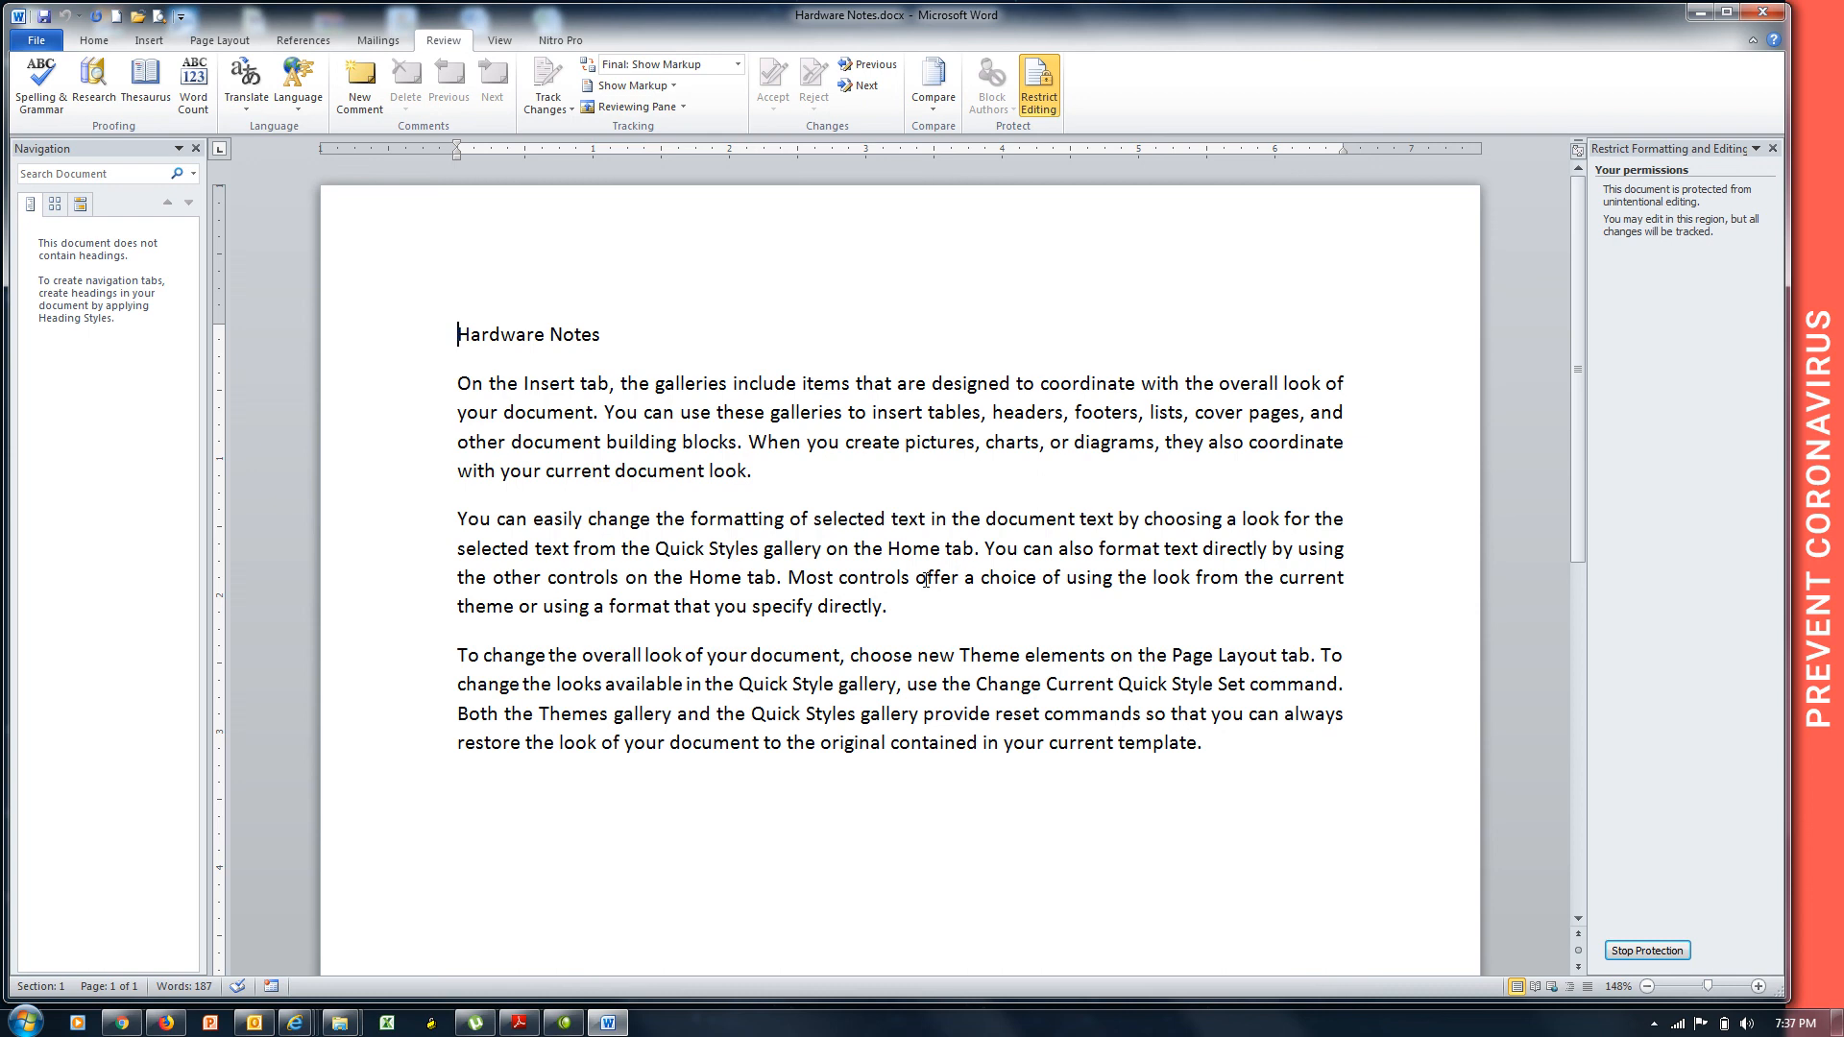
In Change Tracking Options, set insertions to Bold instead of Italic and deletions to Underline.
{"action": "left_click", "coordinate": [548, 104]}
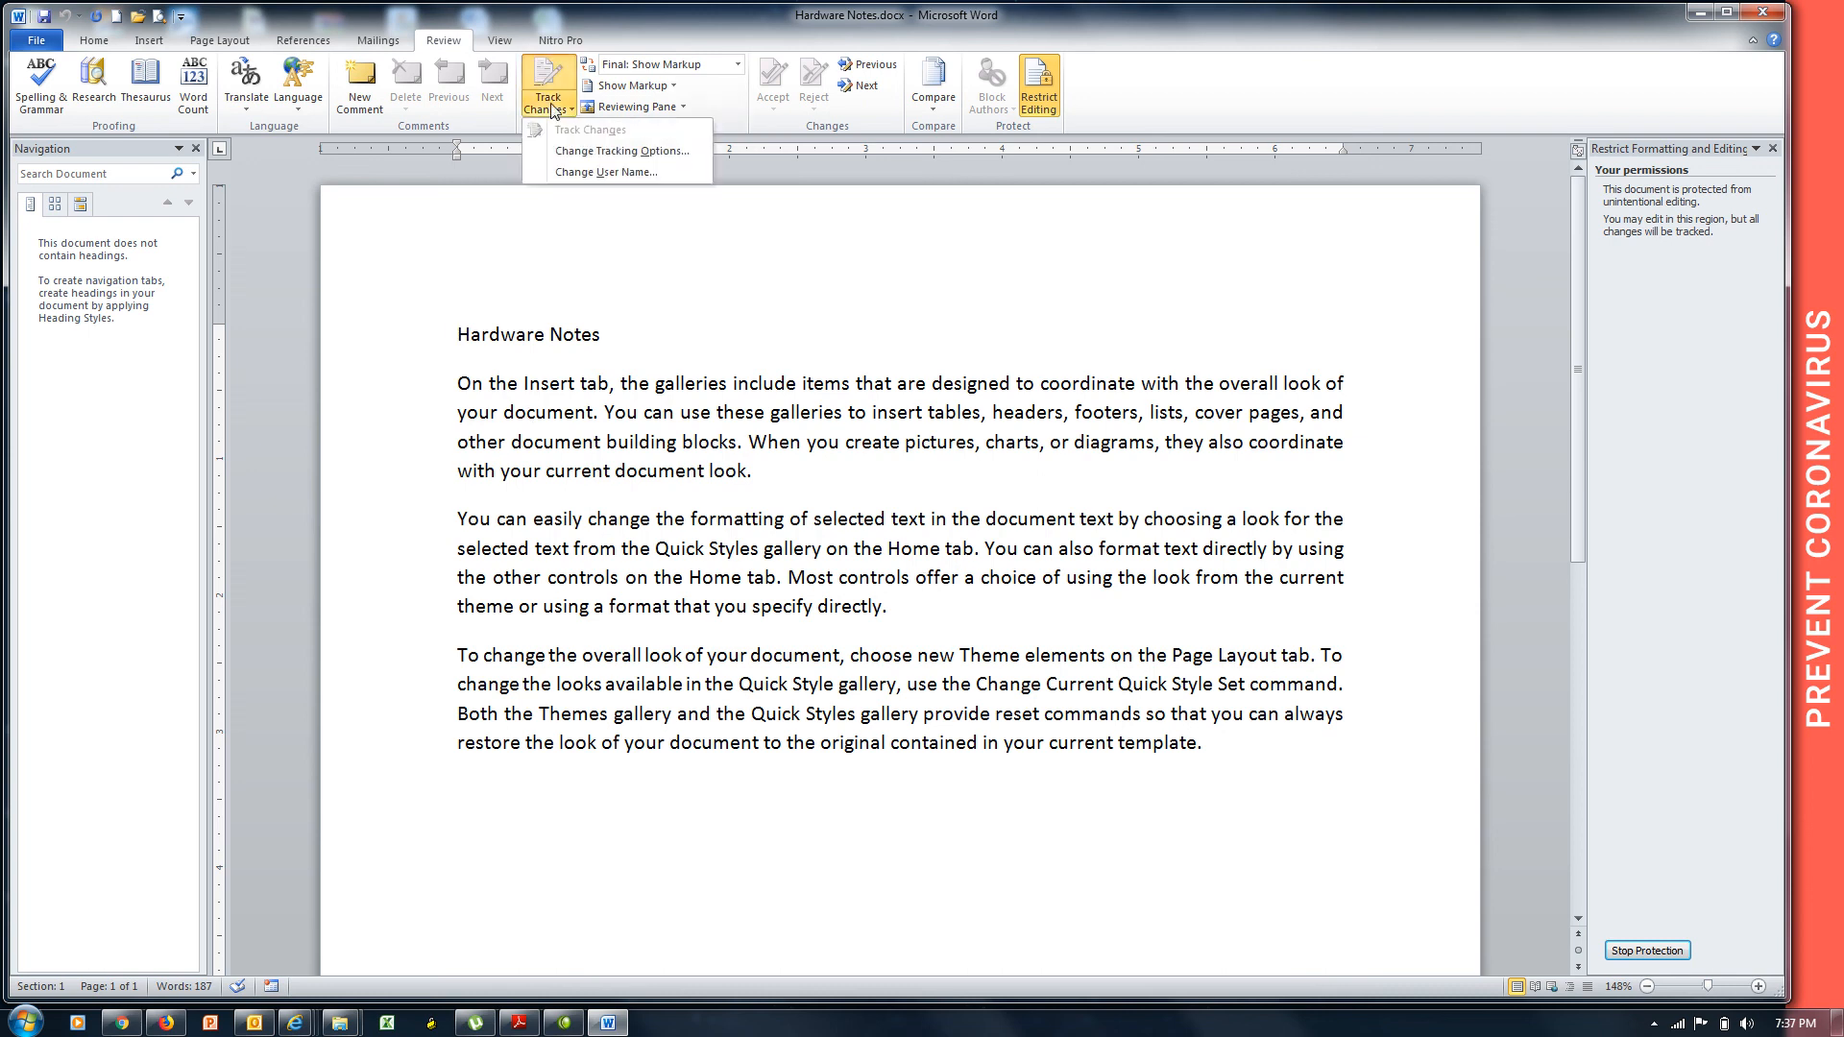
{"action": "left_click", "coordinate": [583, 157]}
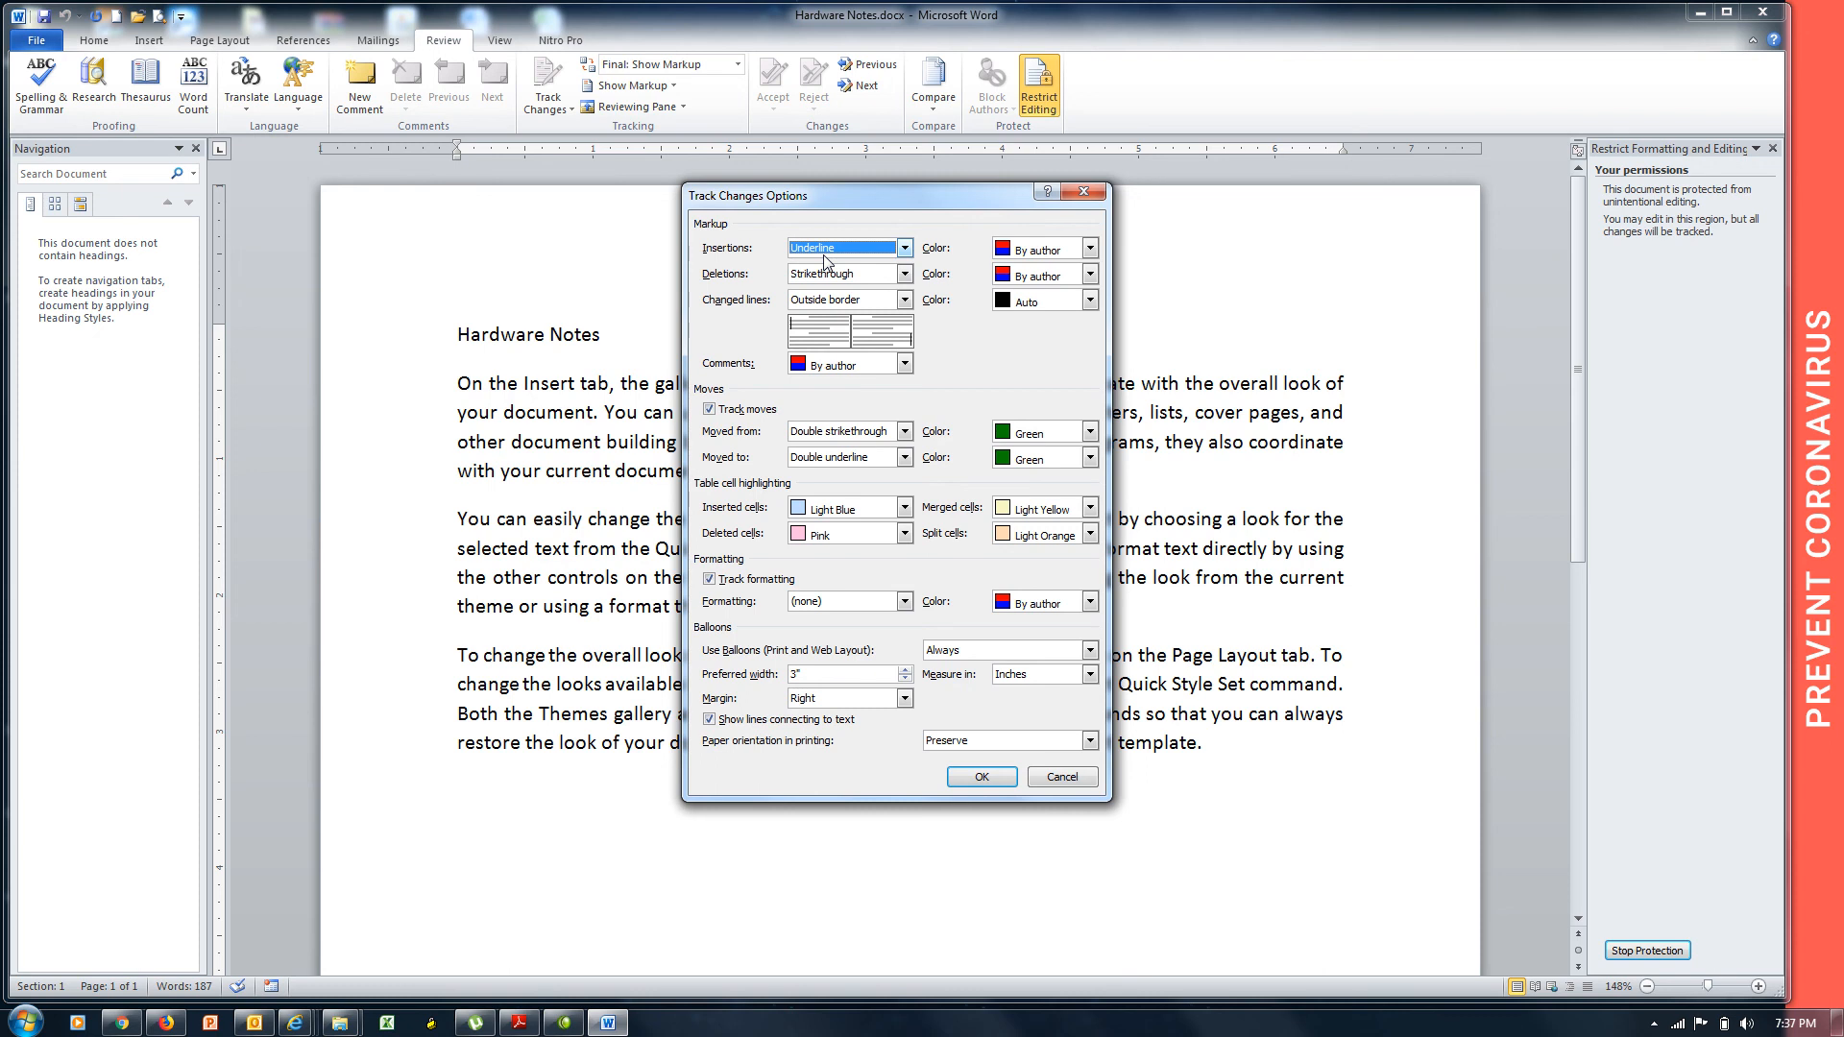
{"action": "left_click", "coordinate": [904, 248]}
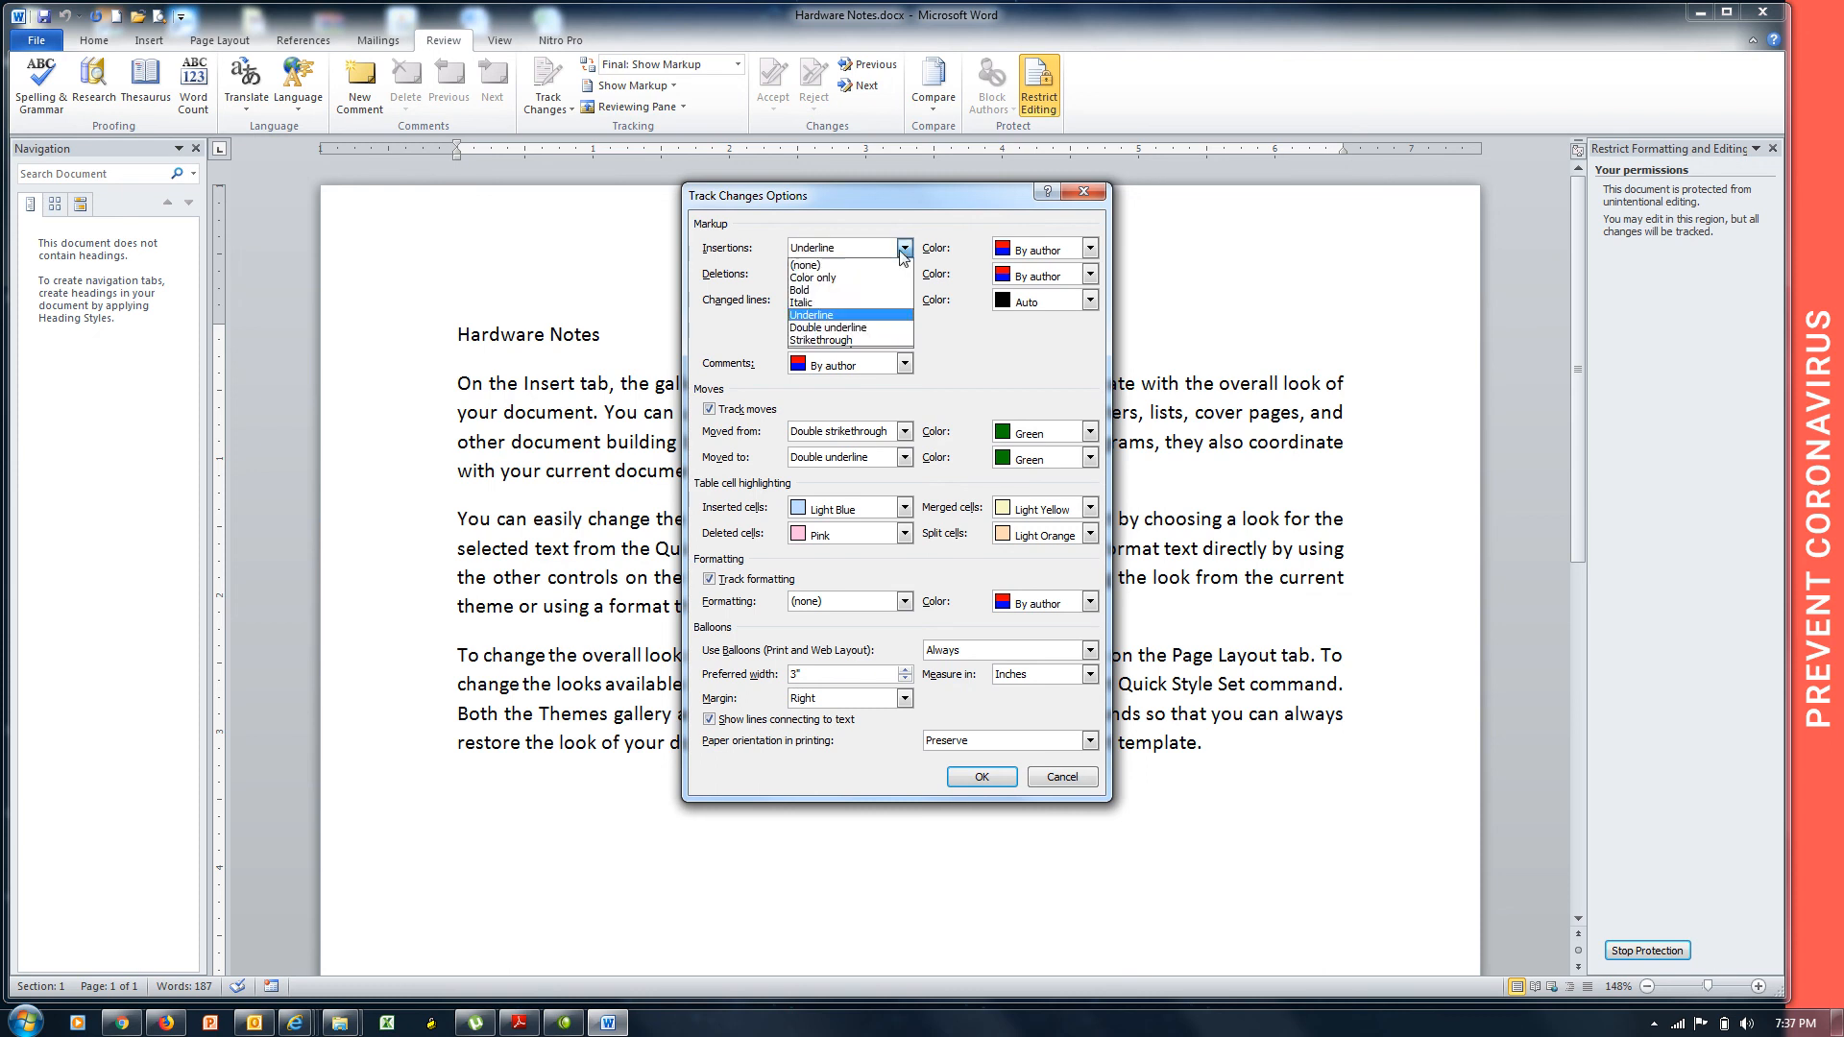
{"action": "left_click", "coordinate": [815, 296]}
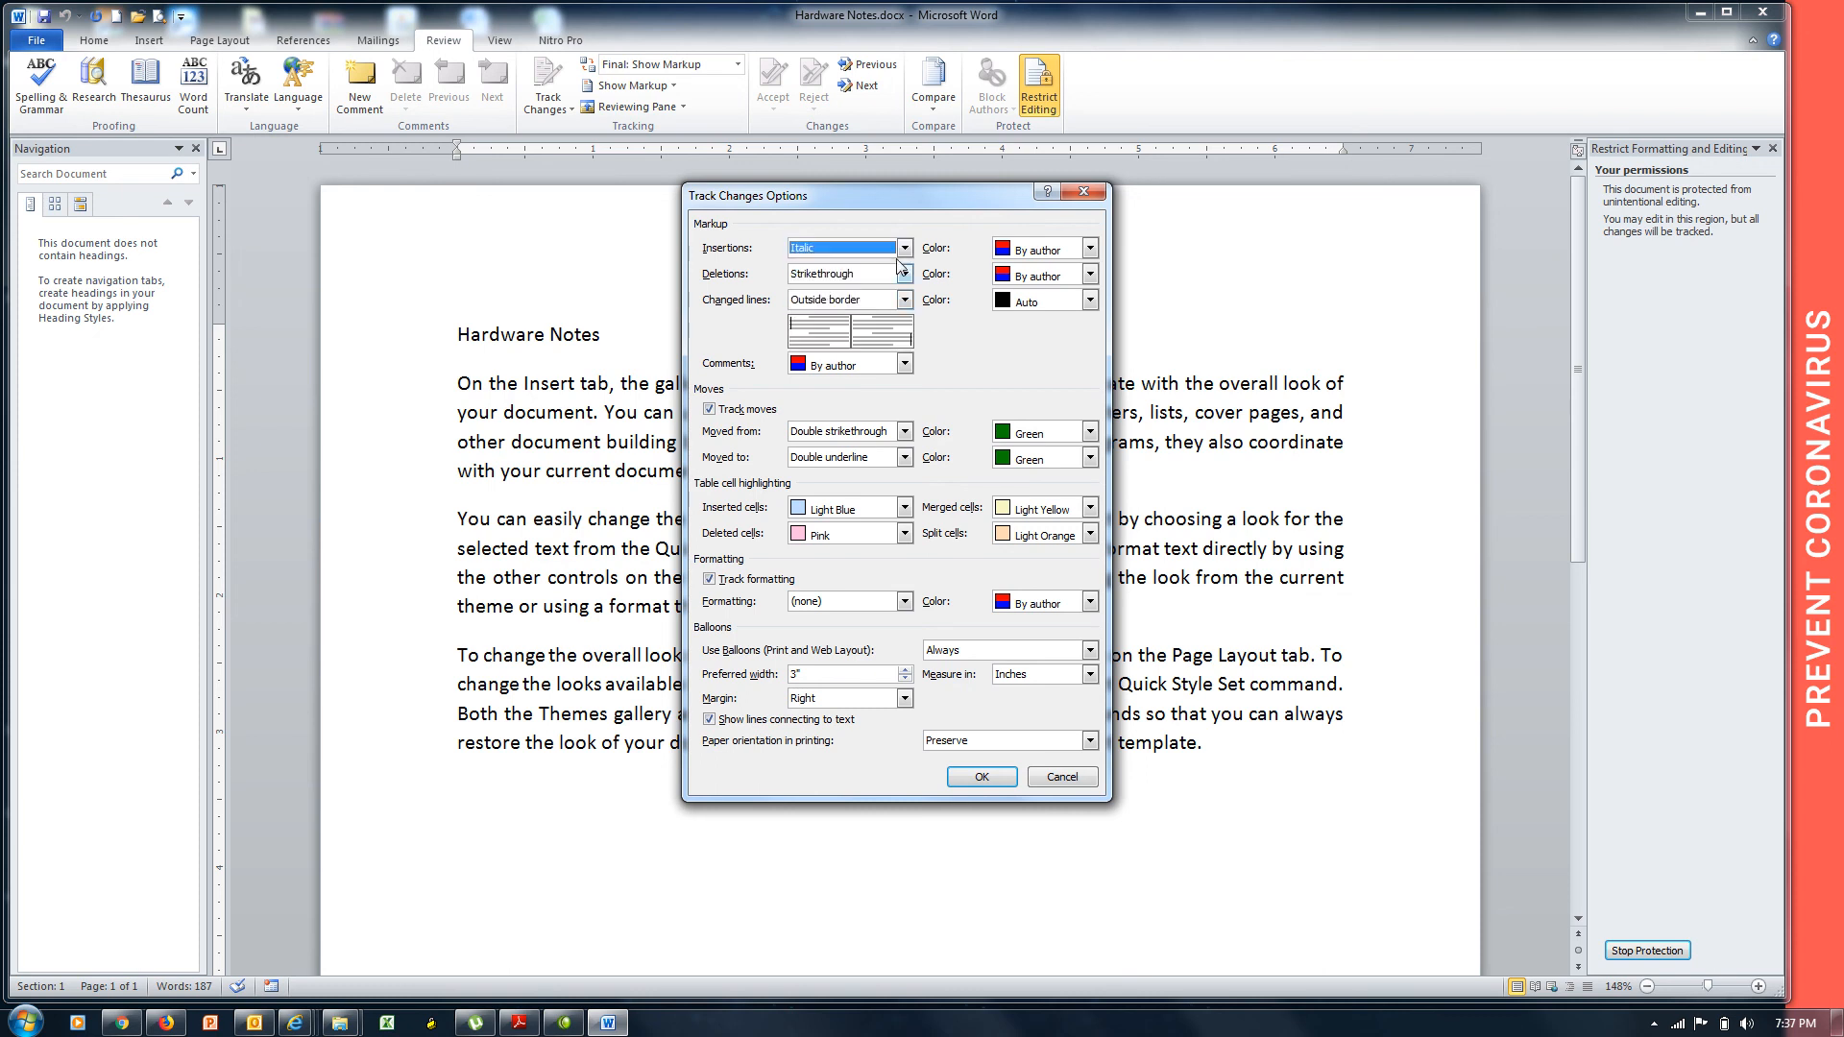
{"action": "left_click", "coordinate": [903, 247]}
{"action": "left_click", "coordinate": [844, 293]}
{"action": "left_click", "coordinate": [832, 277]}
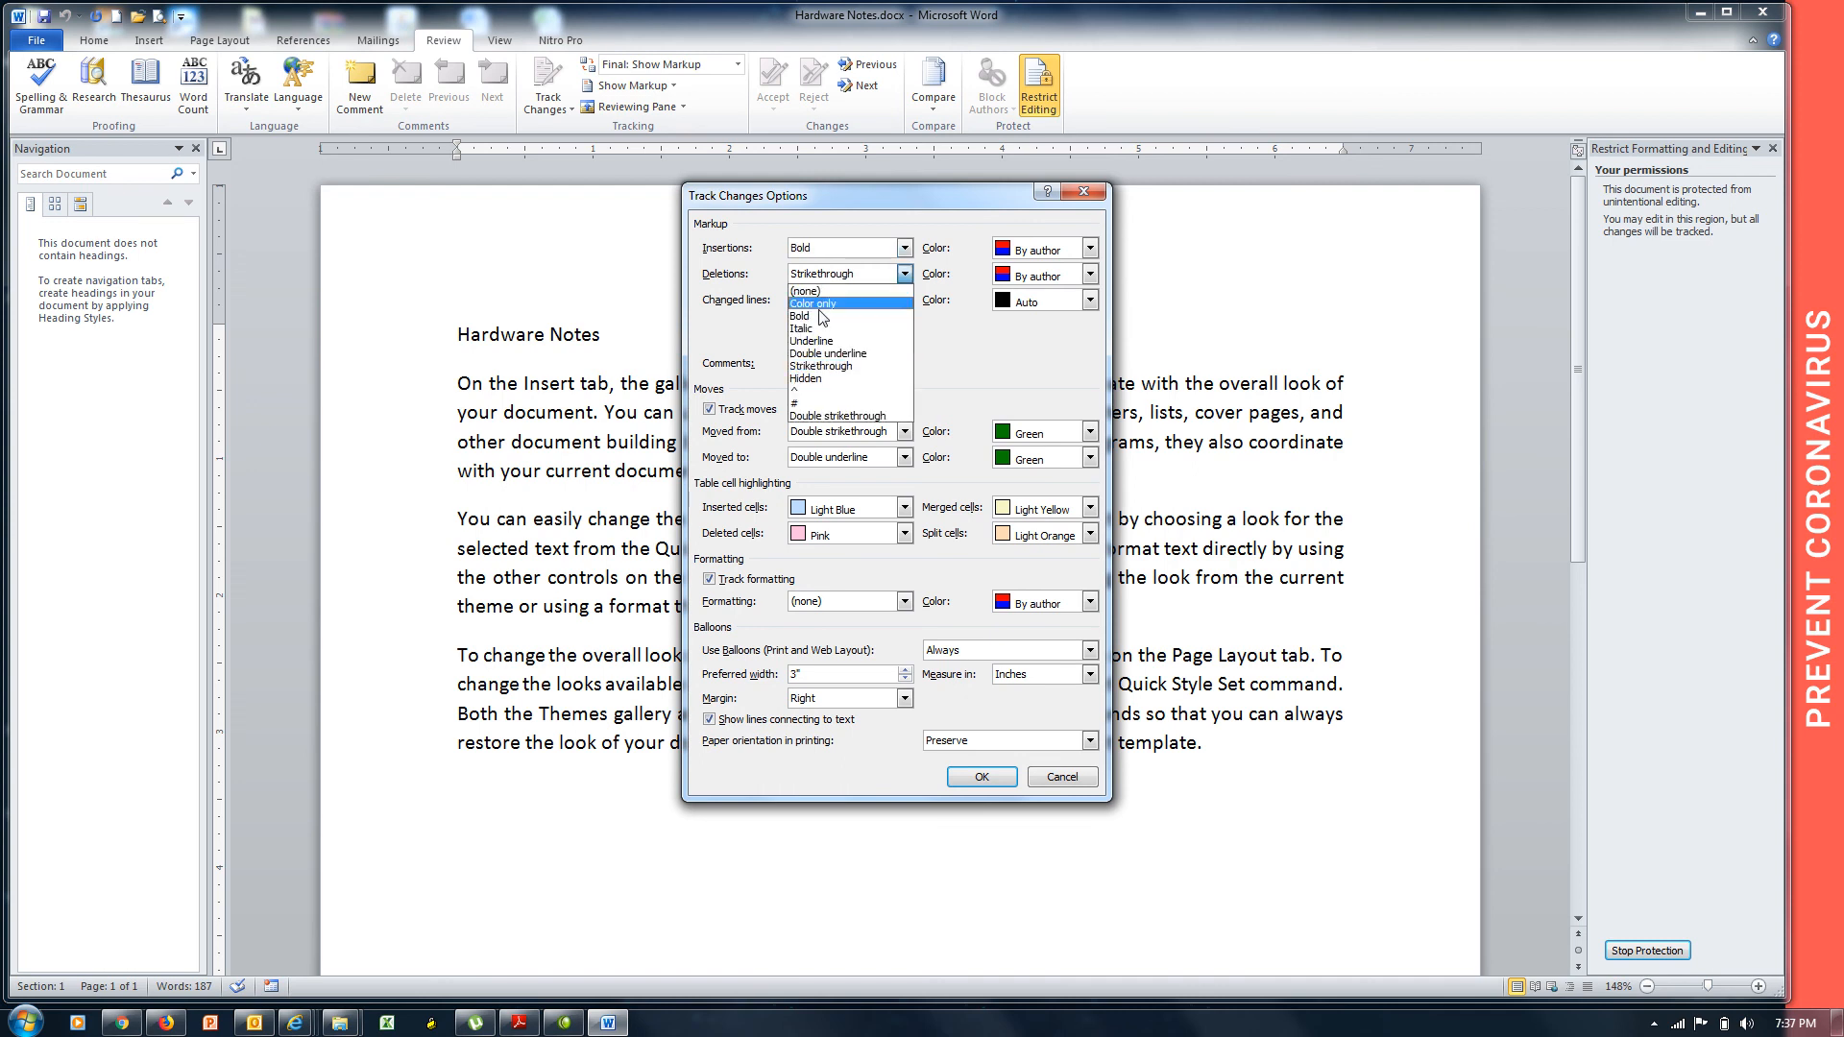
{"action": "left_click", "coordinate": [816, 342]}
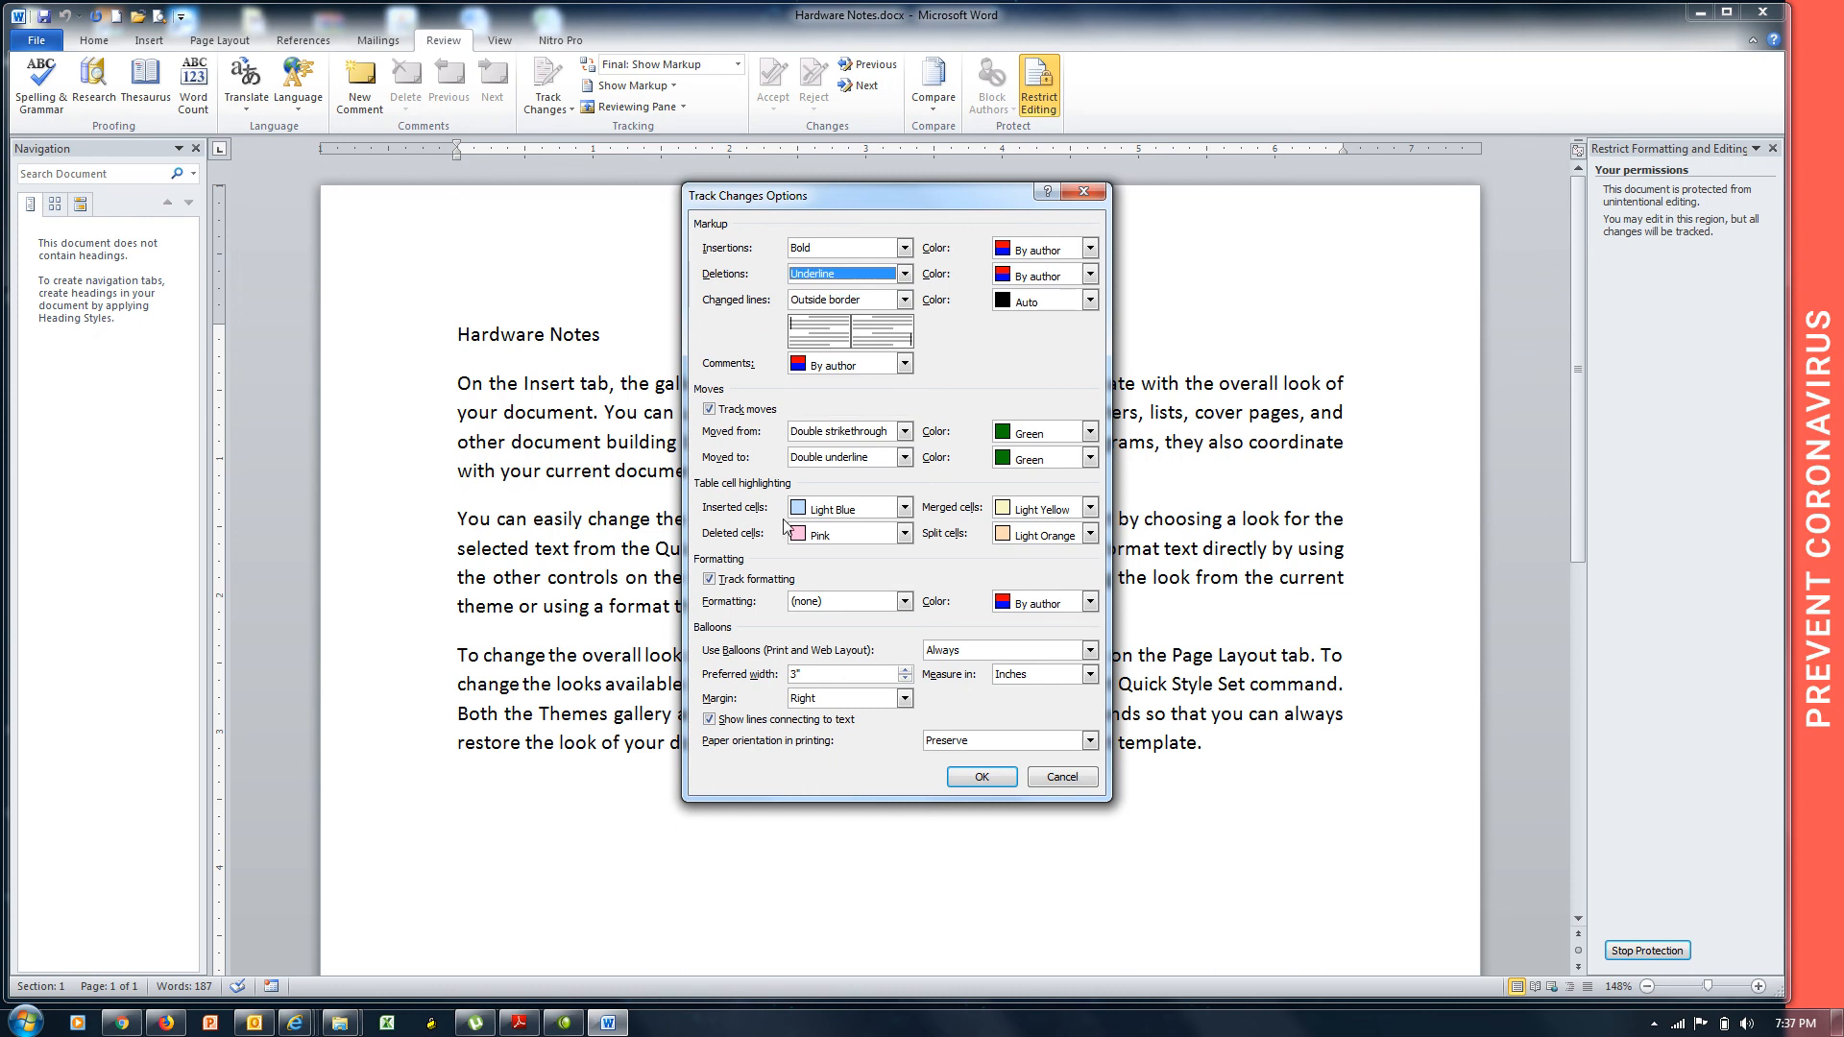
{"action": "left_click", "coordinate": [981, 778]}
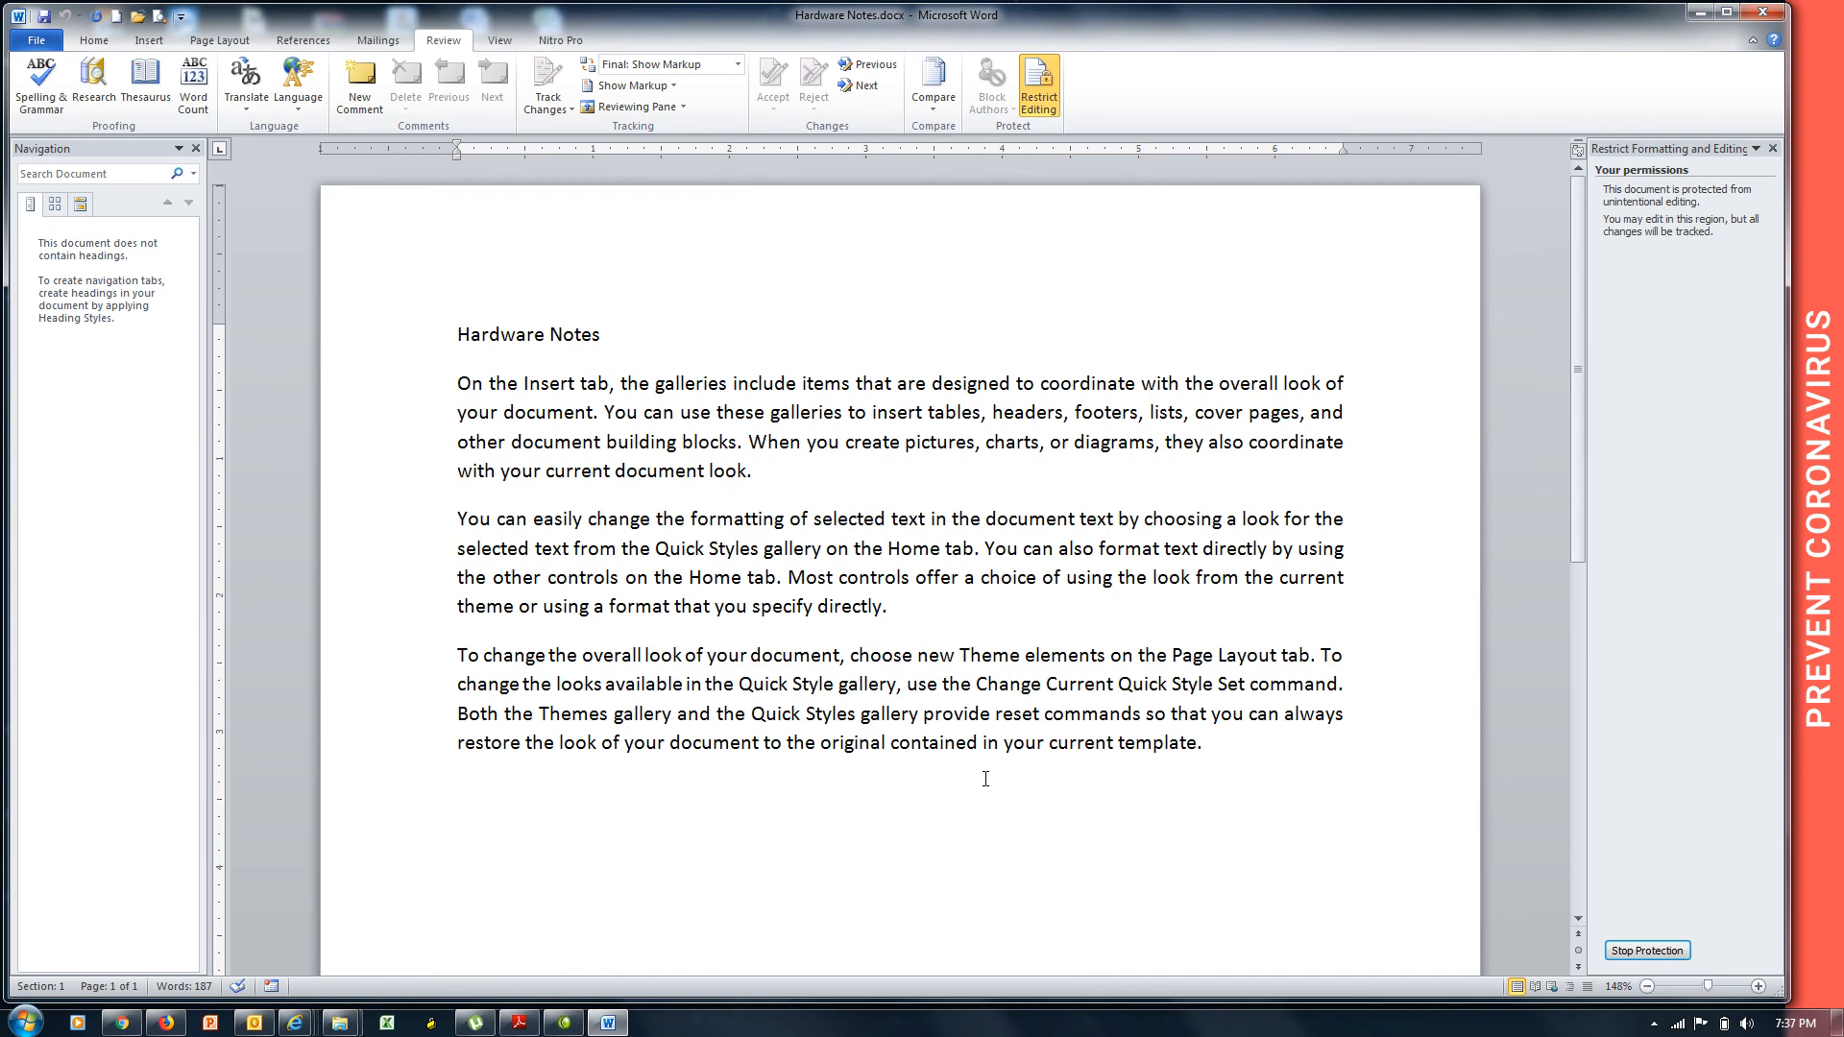
Center the Hardware Notes heading and make it 20 pt bold.
{"action": "key", "text": "ctrl+shift+Right"}
{"action": "key", "text": "ctrl+shift+Right"}
{"action": "key", "text": "ctrl+e"}
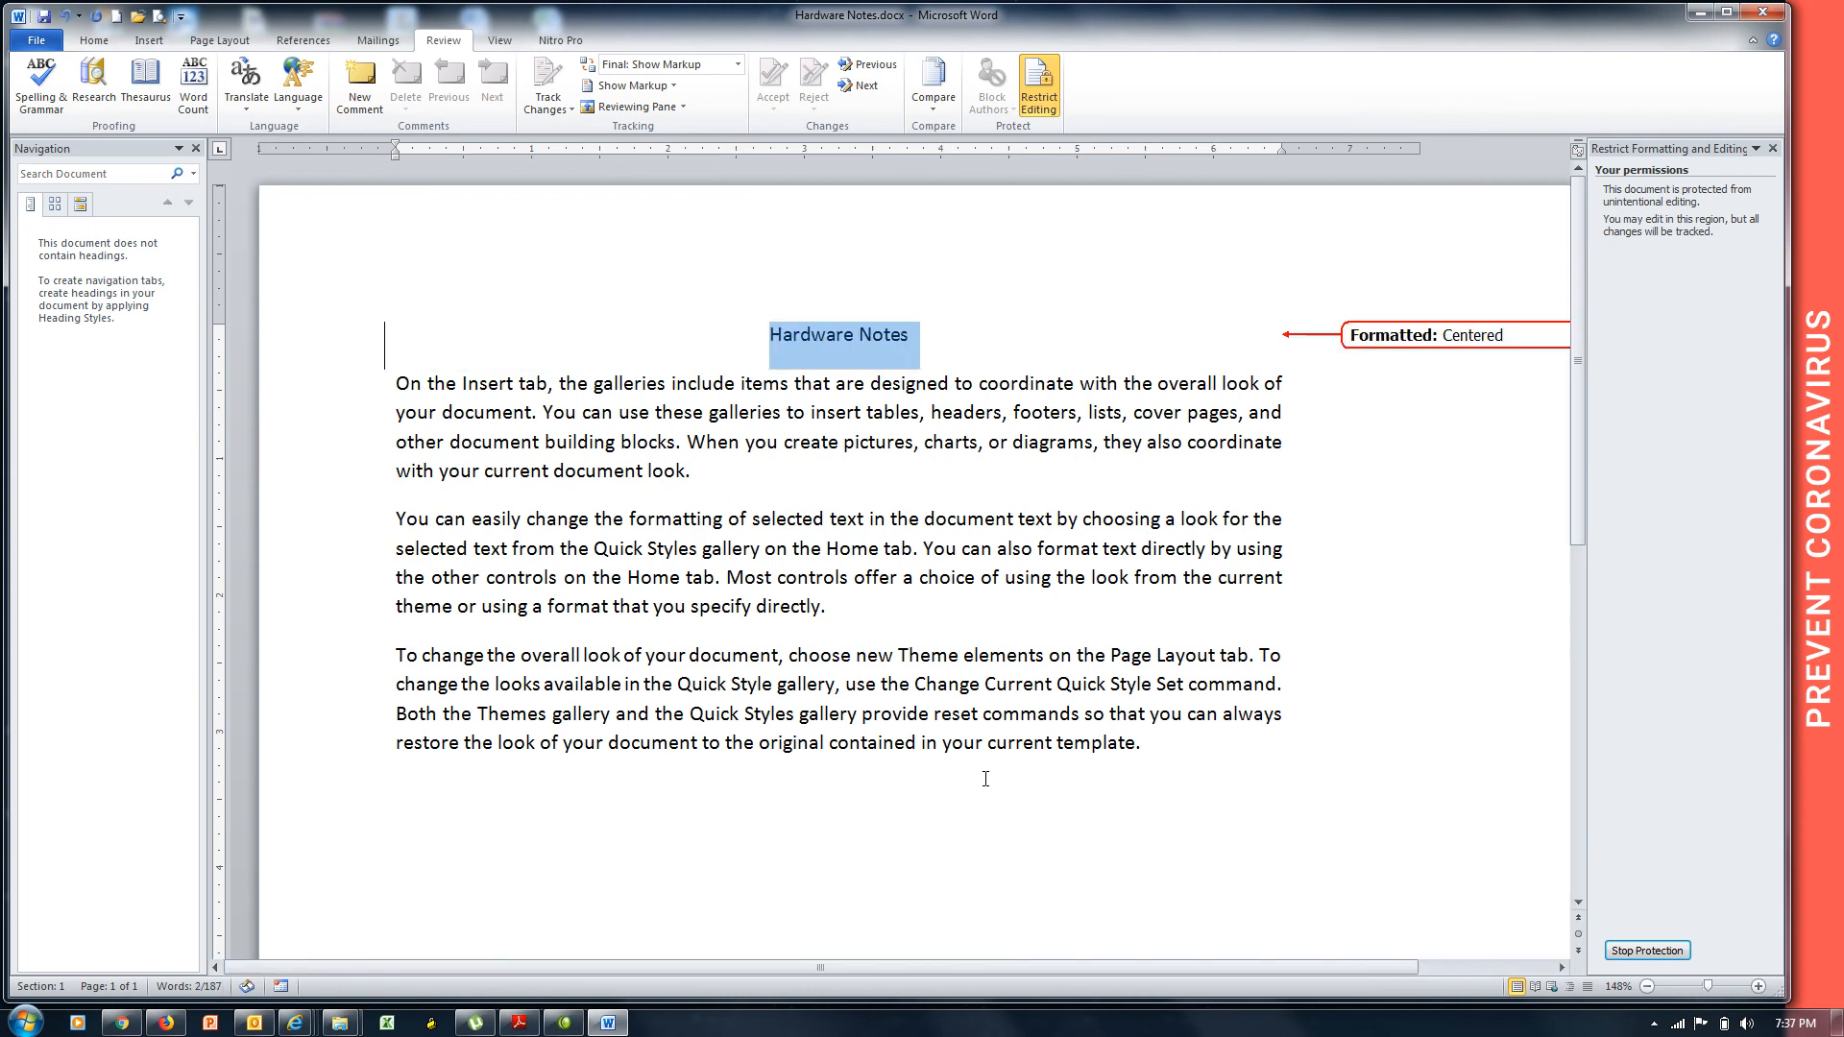
{"action": "key", "text": "ctrl+bracketright"}
{"action": "key", "text": "ctrl+bracketright"}
{"action": "key", "text": "ctrl+bracketright"}
{"action": "key", "text": "ctrl+bracketright"}
{"action": "key", "text": "ctrl+bracketright"}
{"action": "key", "text": "ctrl+bracketright"}
{"action": "key", "text": "ctrl+bracketright"}
{"action": "key", "text": "ctrl+bracketright"}
{"action": "key", "text": "ctrl+bracketright"}
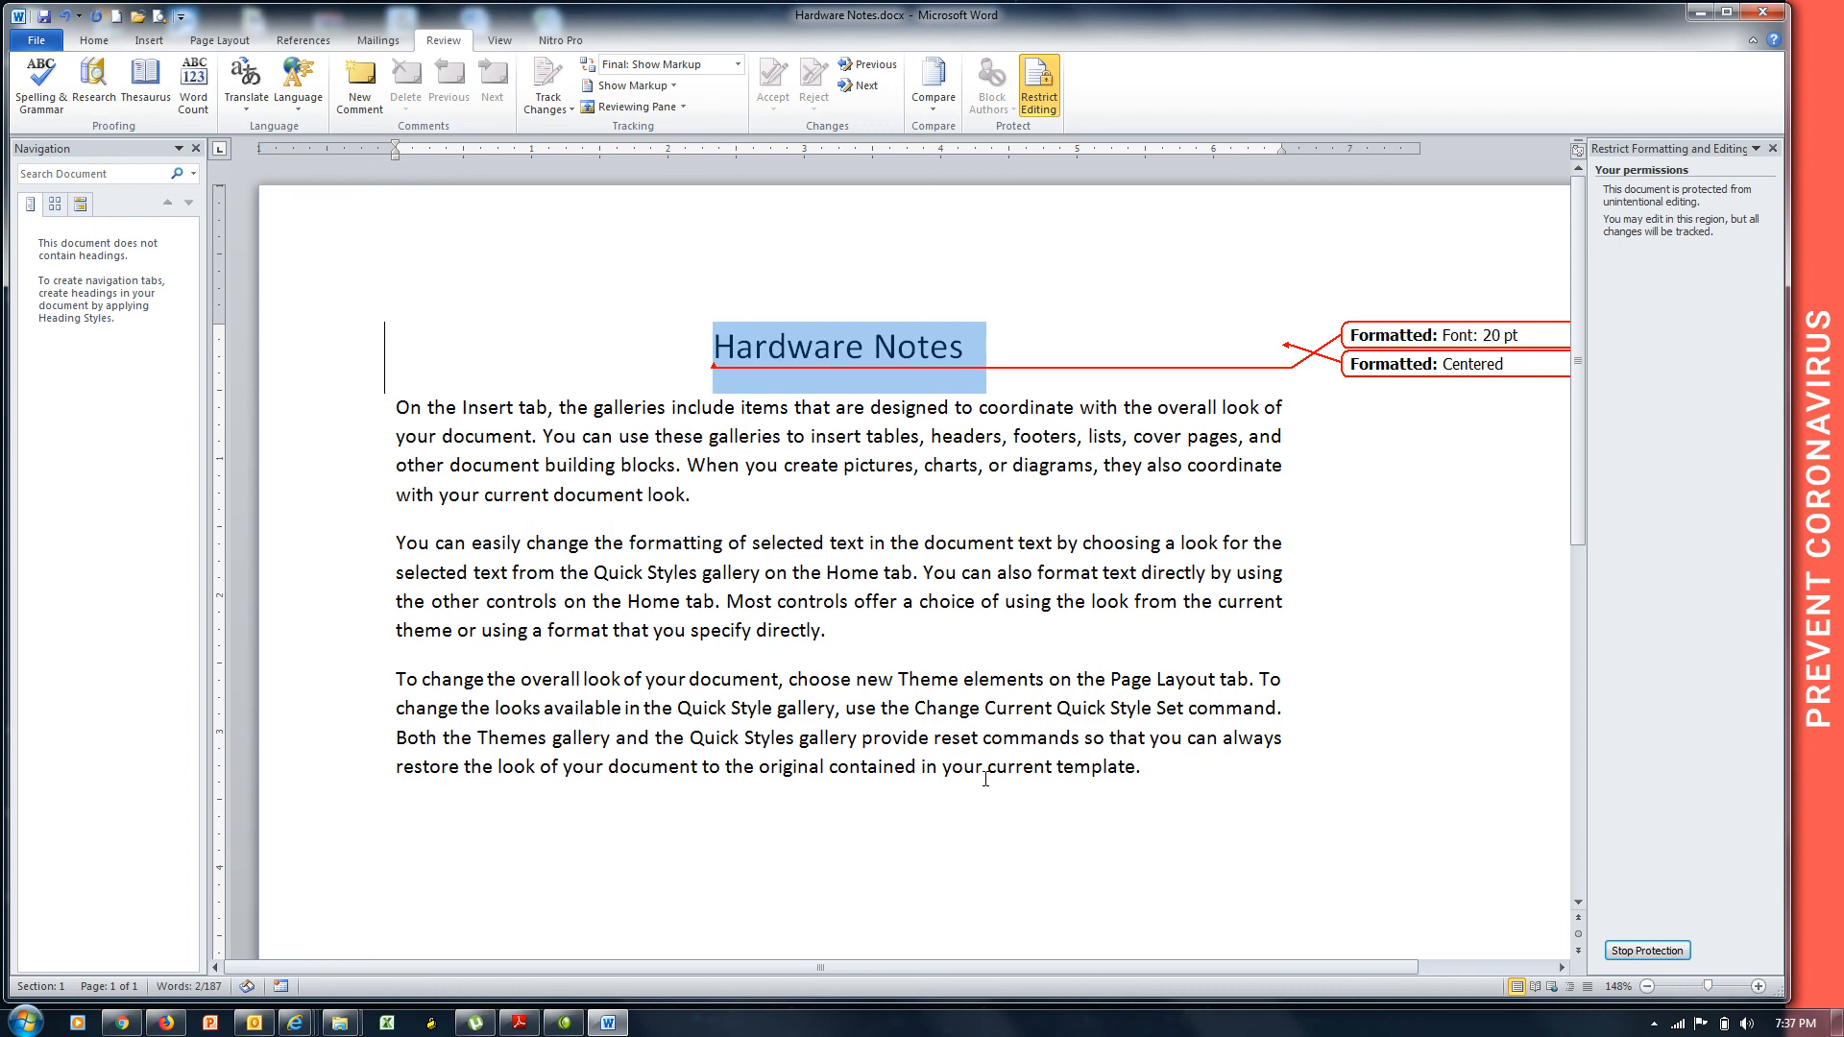
{"action": "key", "text": "ctrl+b"}
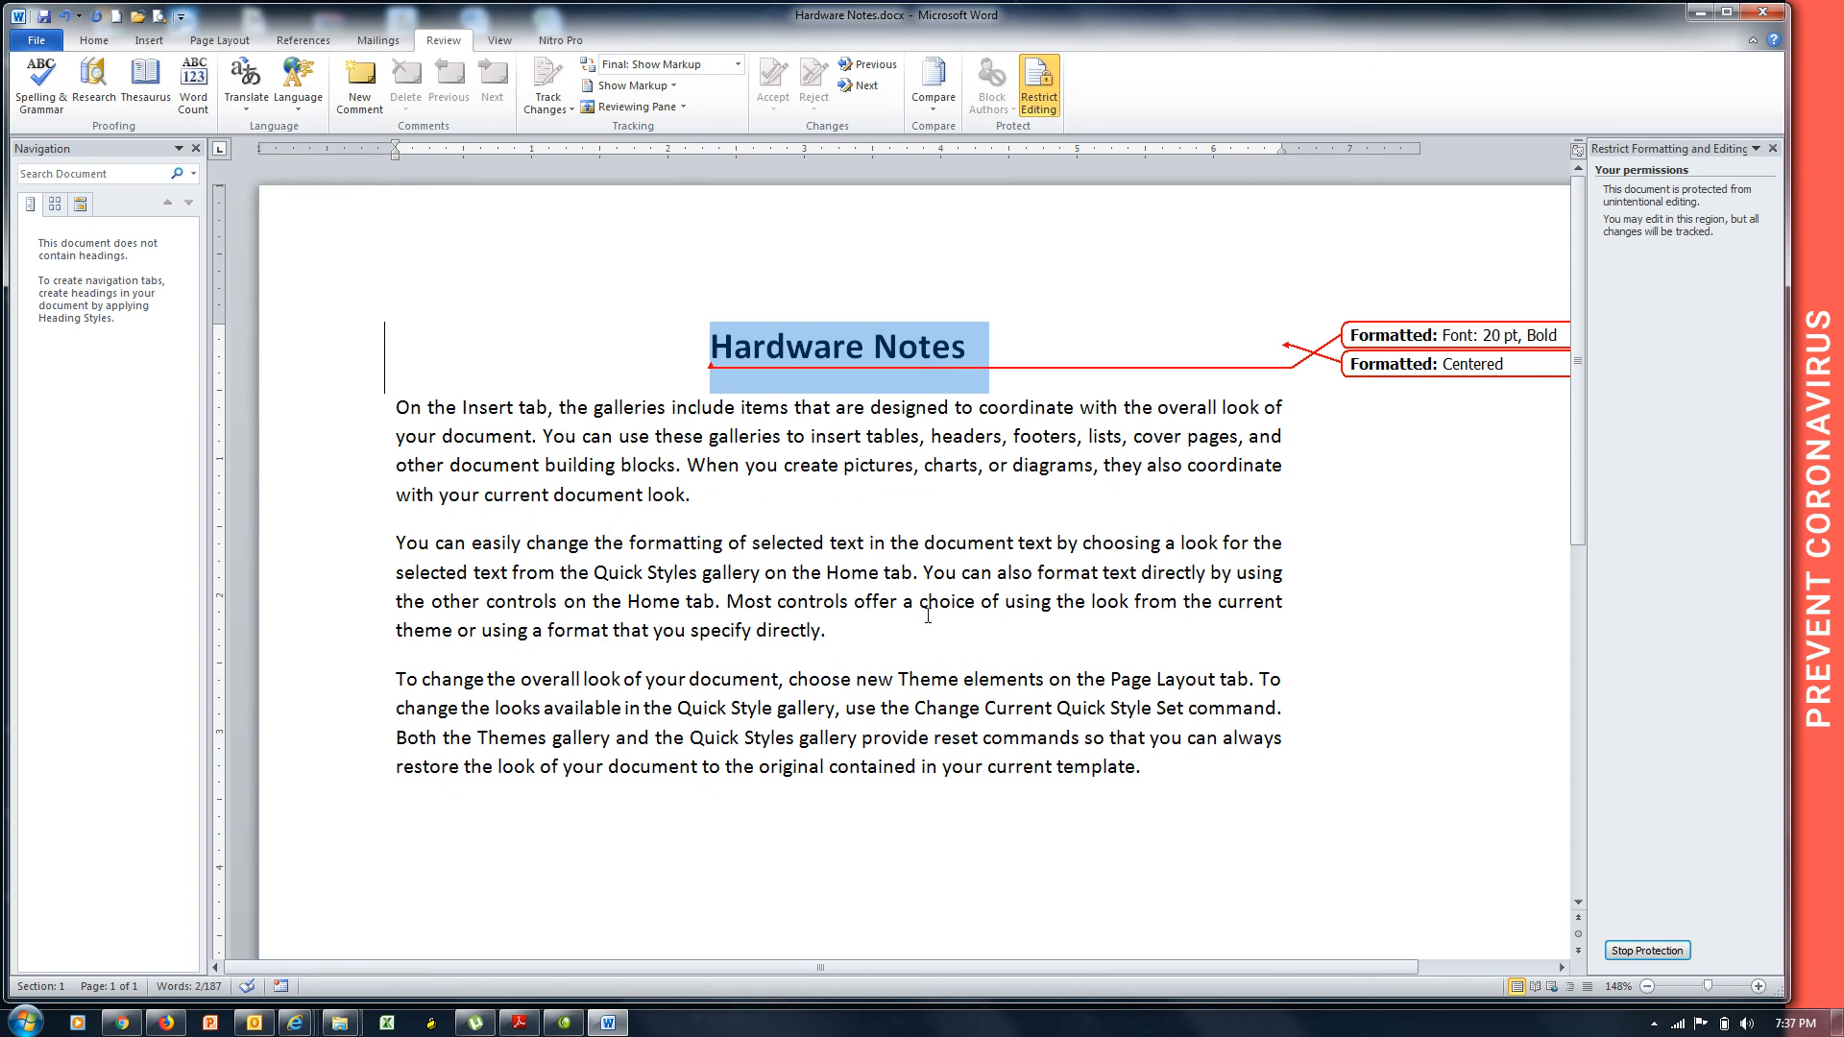
Add a new line 'The word computer has been taken' after the second paragraph.
{"action": "left_click", "coordinate": [924, 630]}
{"action": "key", "text": "Return"}
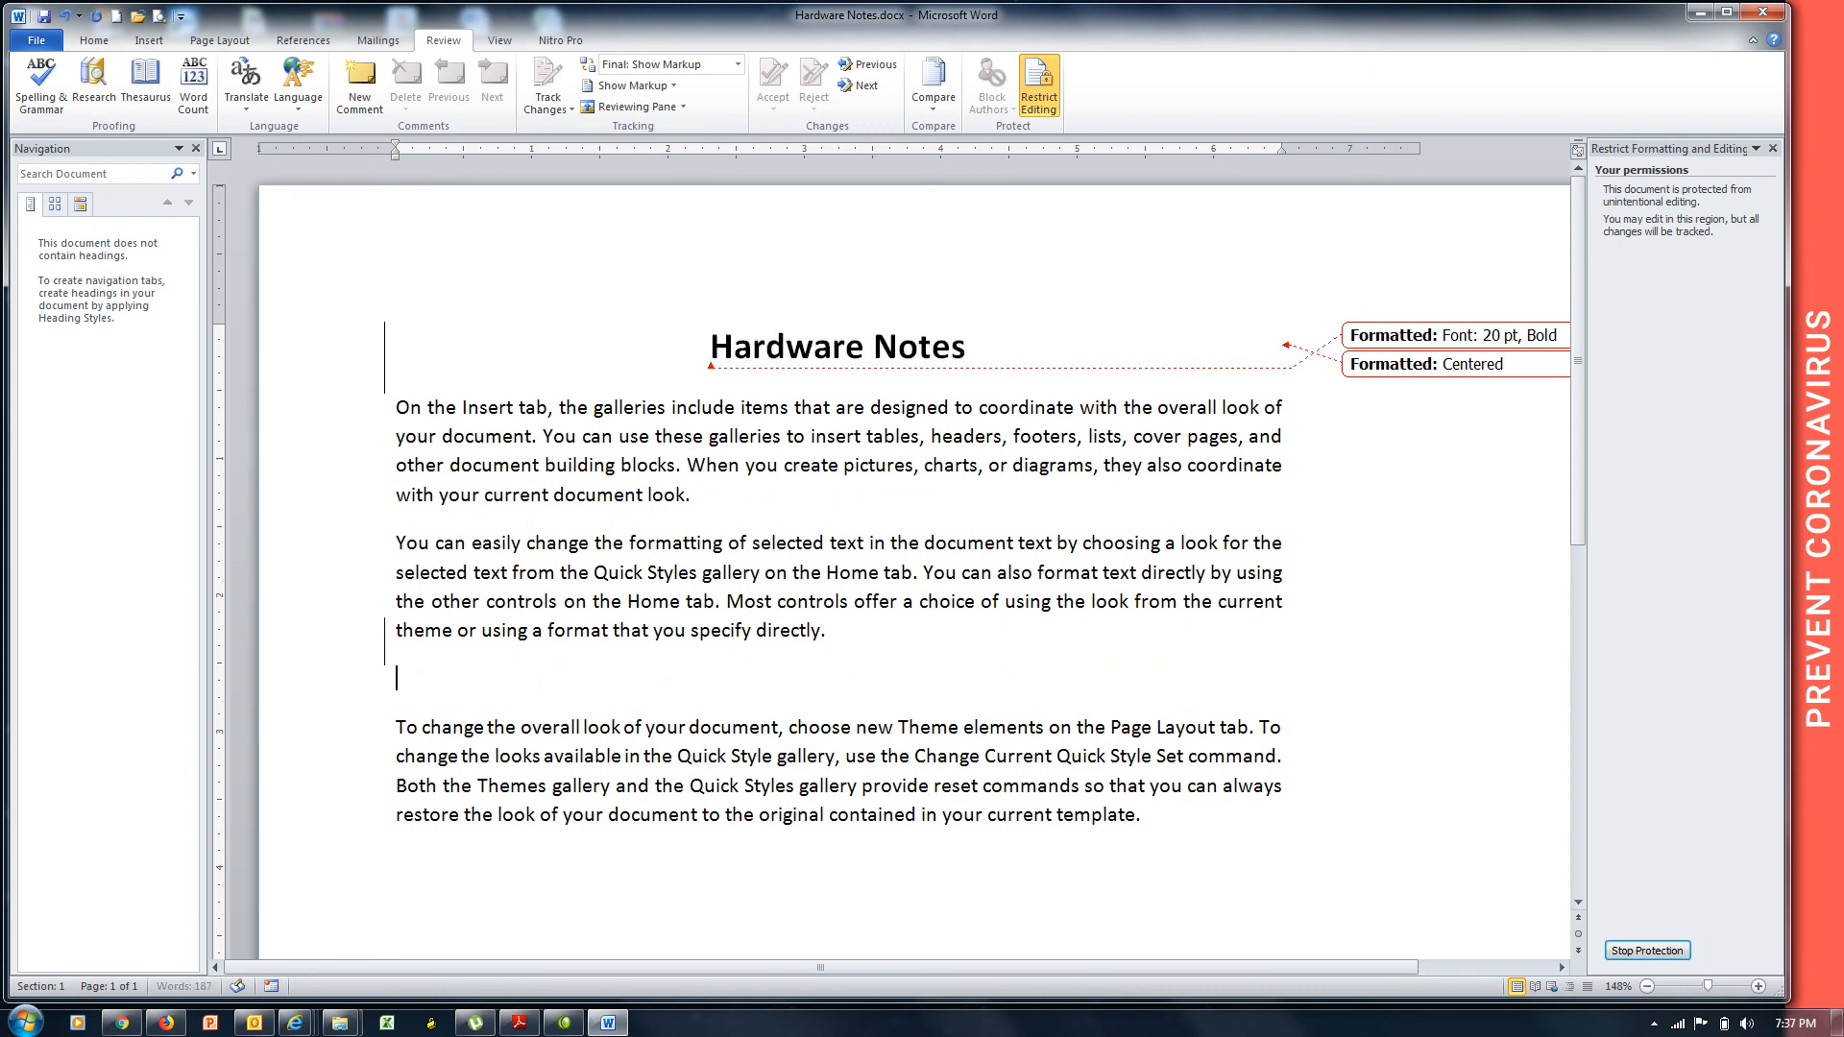
{"action": "type", "text": "The  word computer has been tak"}
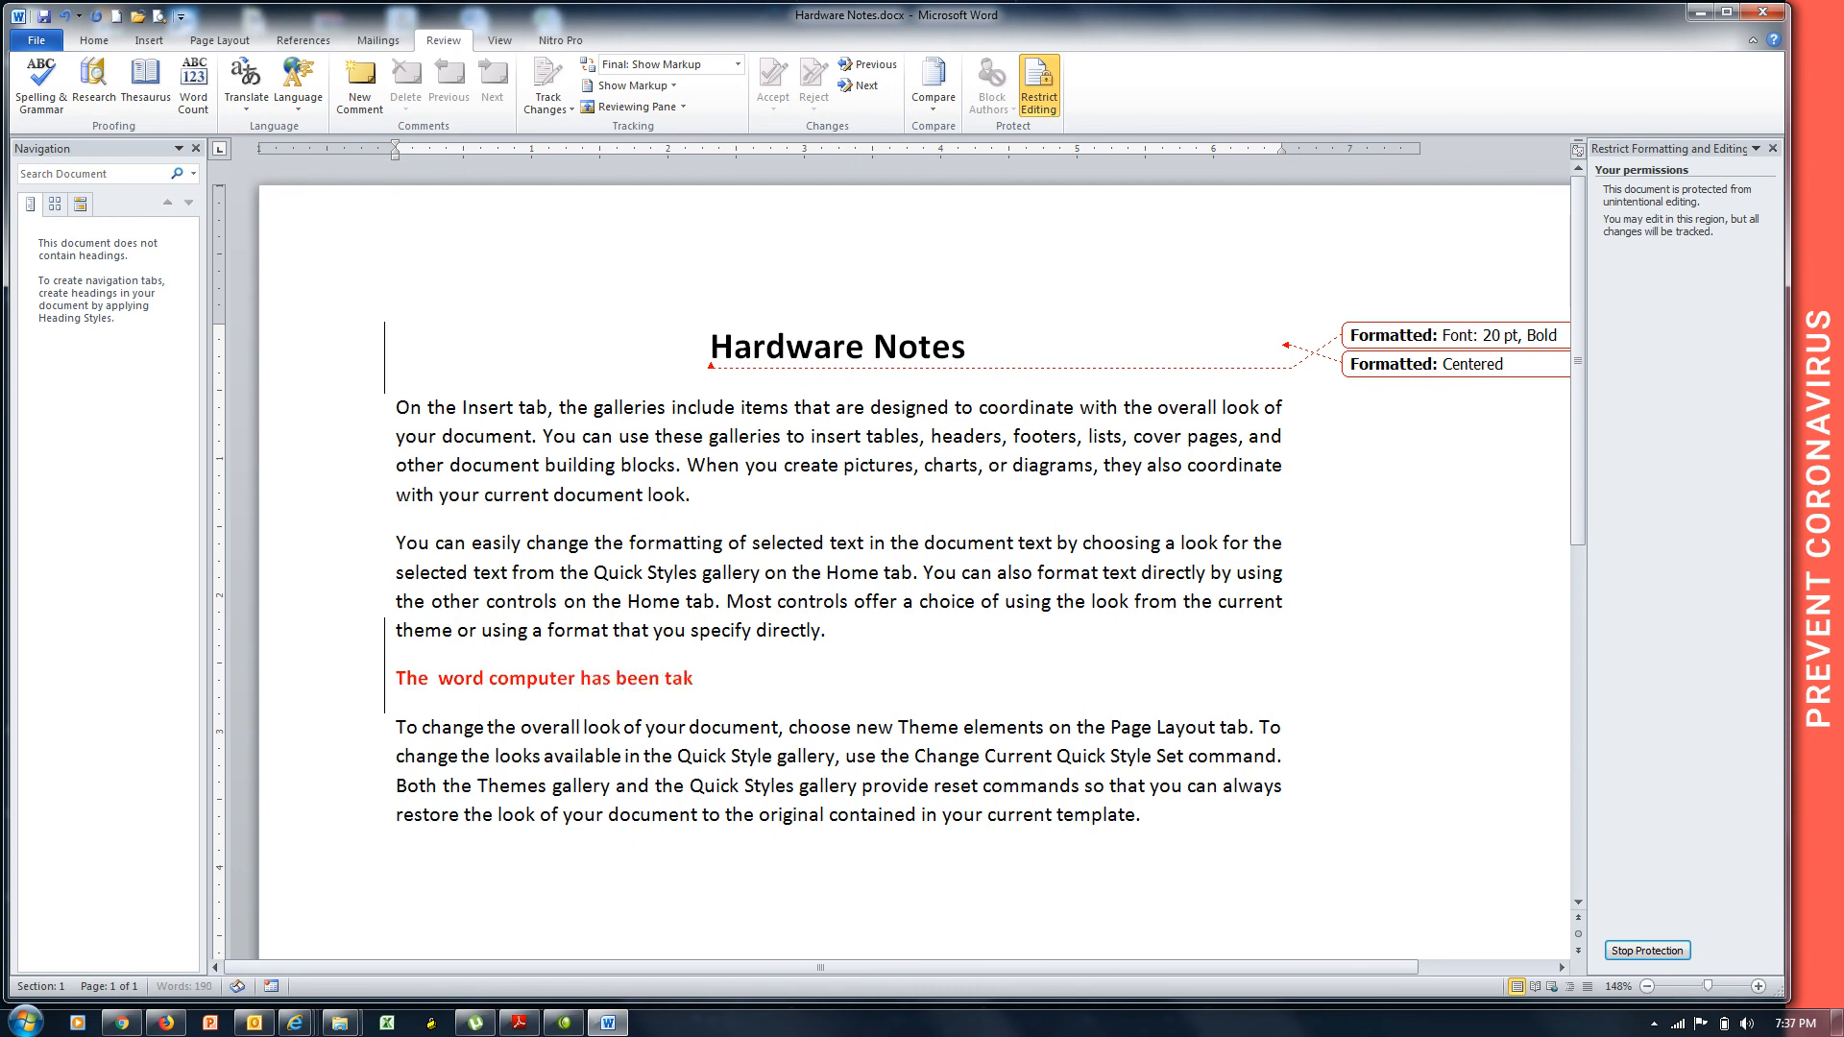
{"action": "type", "text": "en"}
Delete the phrase 'contained in your current template.' as a tracked change.
{"action": "left_click_drag", "start_coordinate": [1158, 815], "coordinate": [827, 814]}
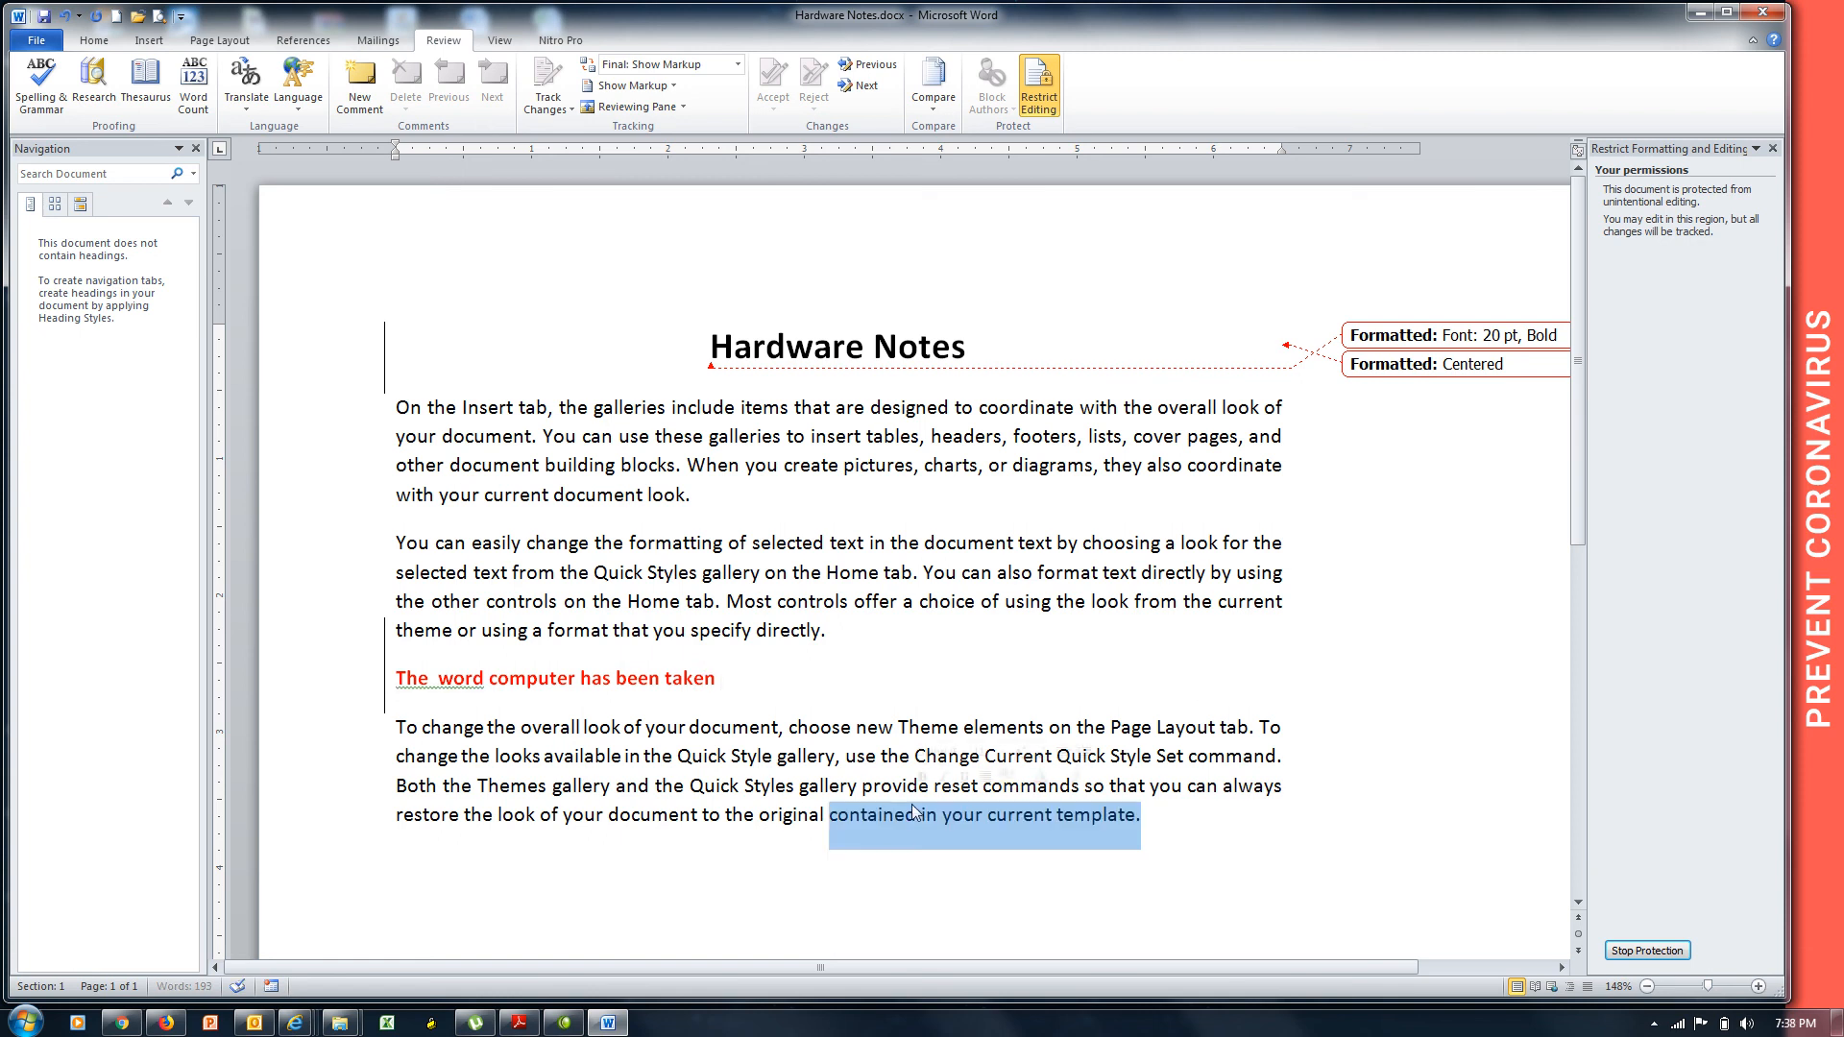
{"action": "key", "text": "Delete"}
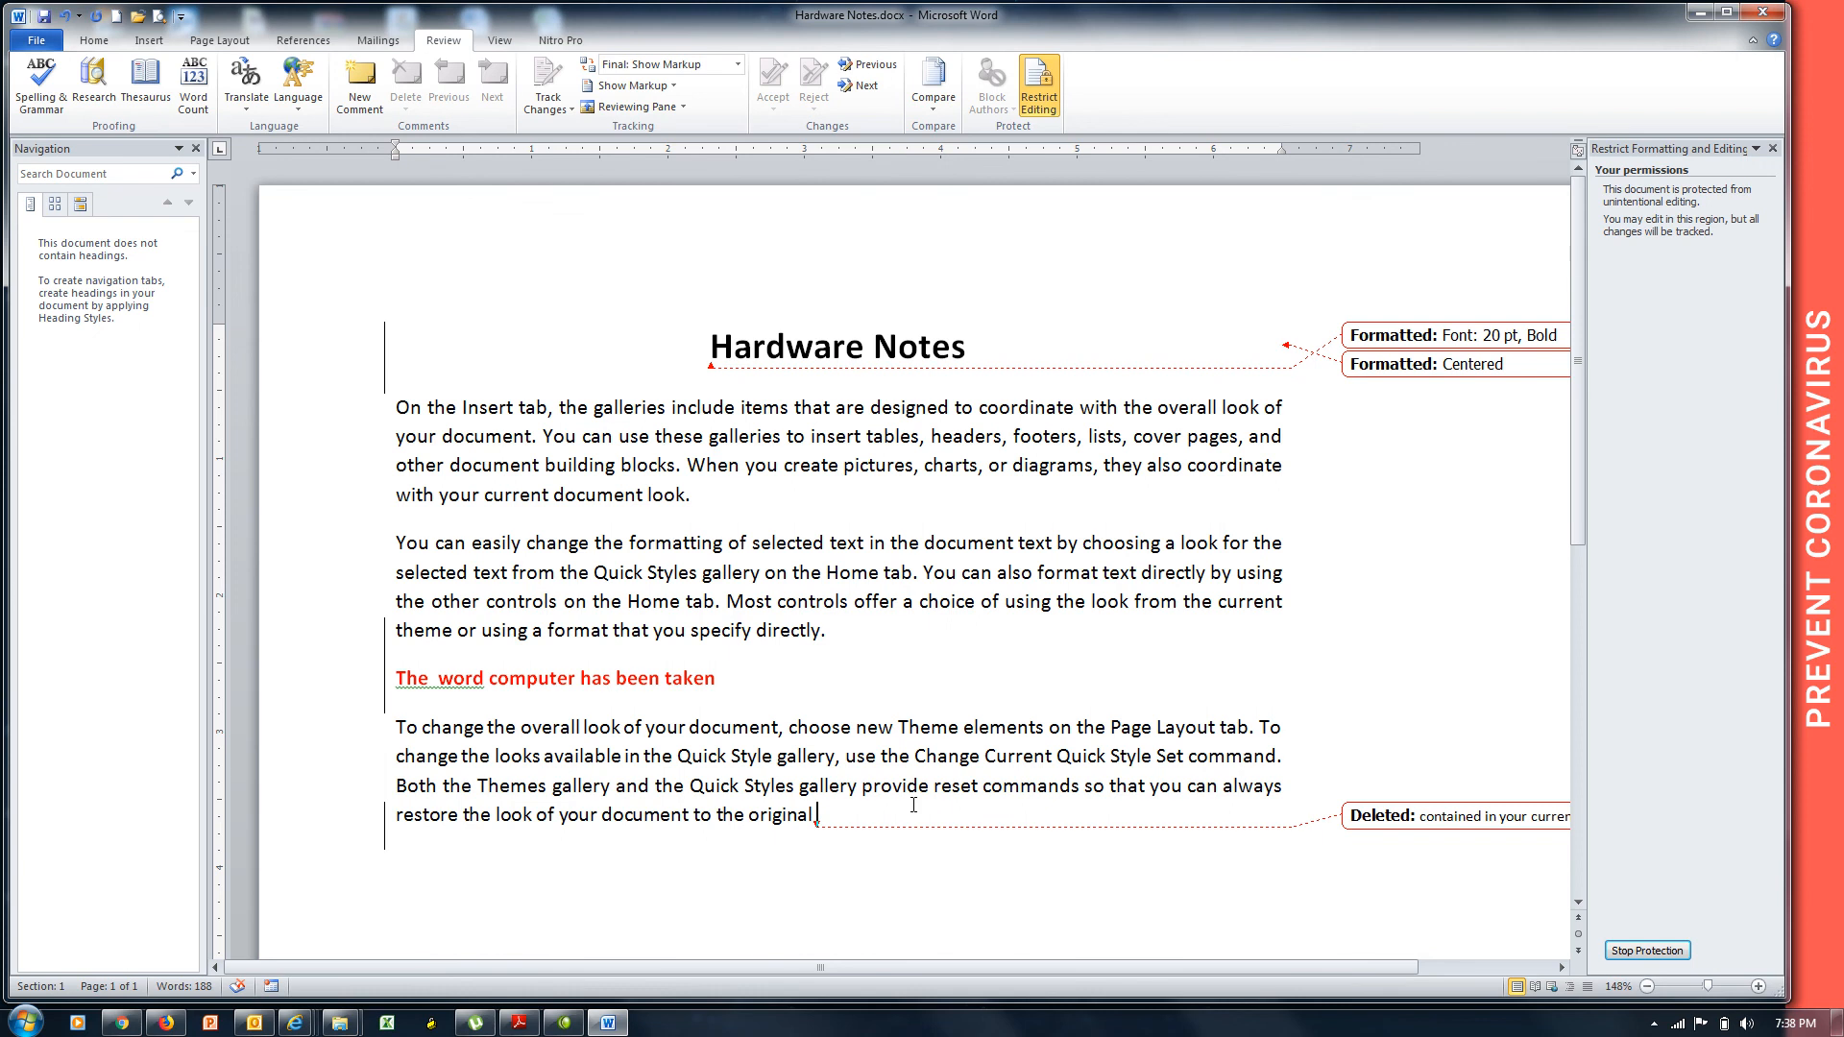
{"action": "left_click", "coordinate": [676, 87]}
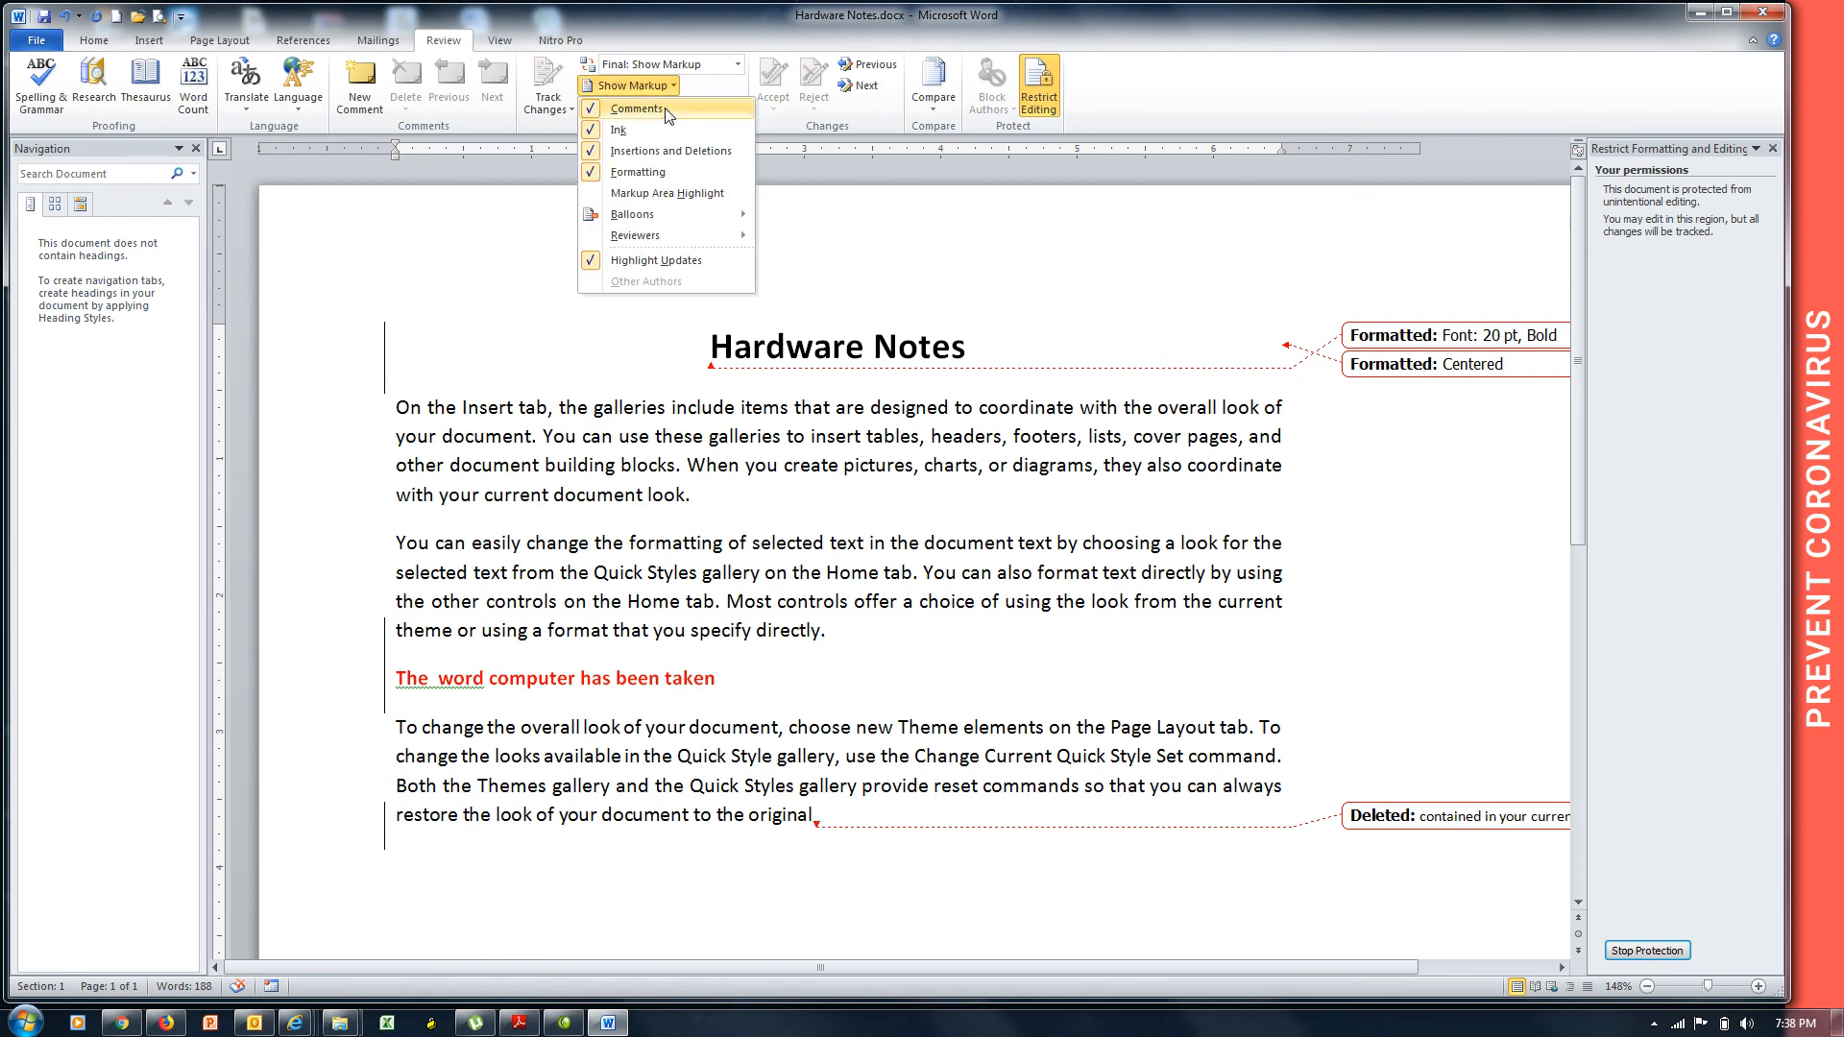
Set Balloons to Show Only Comments and Formatting in Balloons, so the deletion appears inline.
{"action": "mouse_move", "coordinate": [678, 224]}
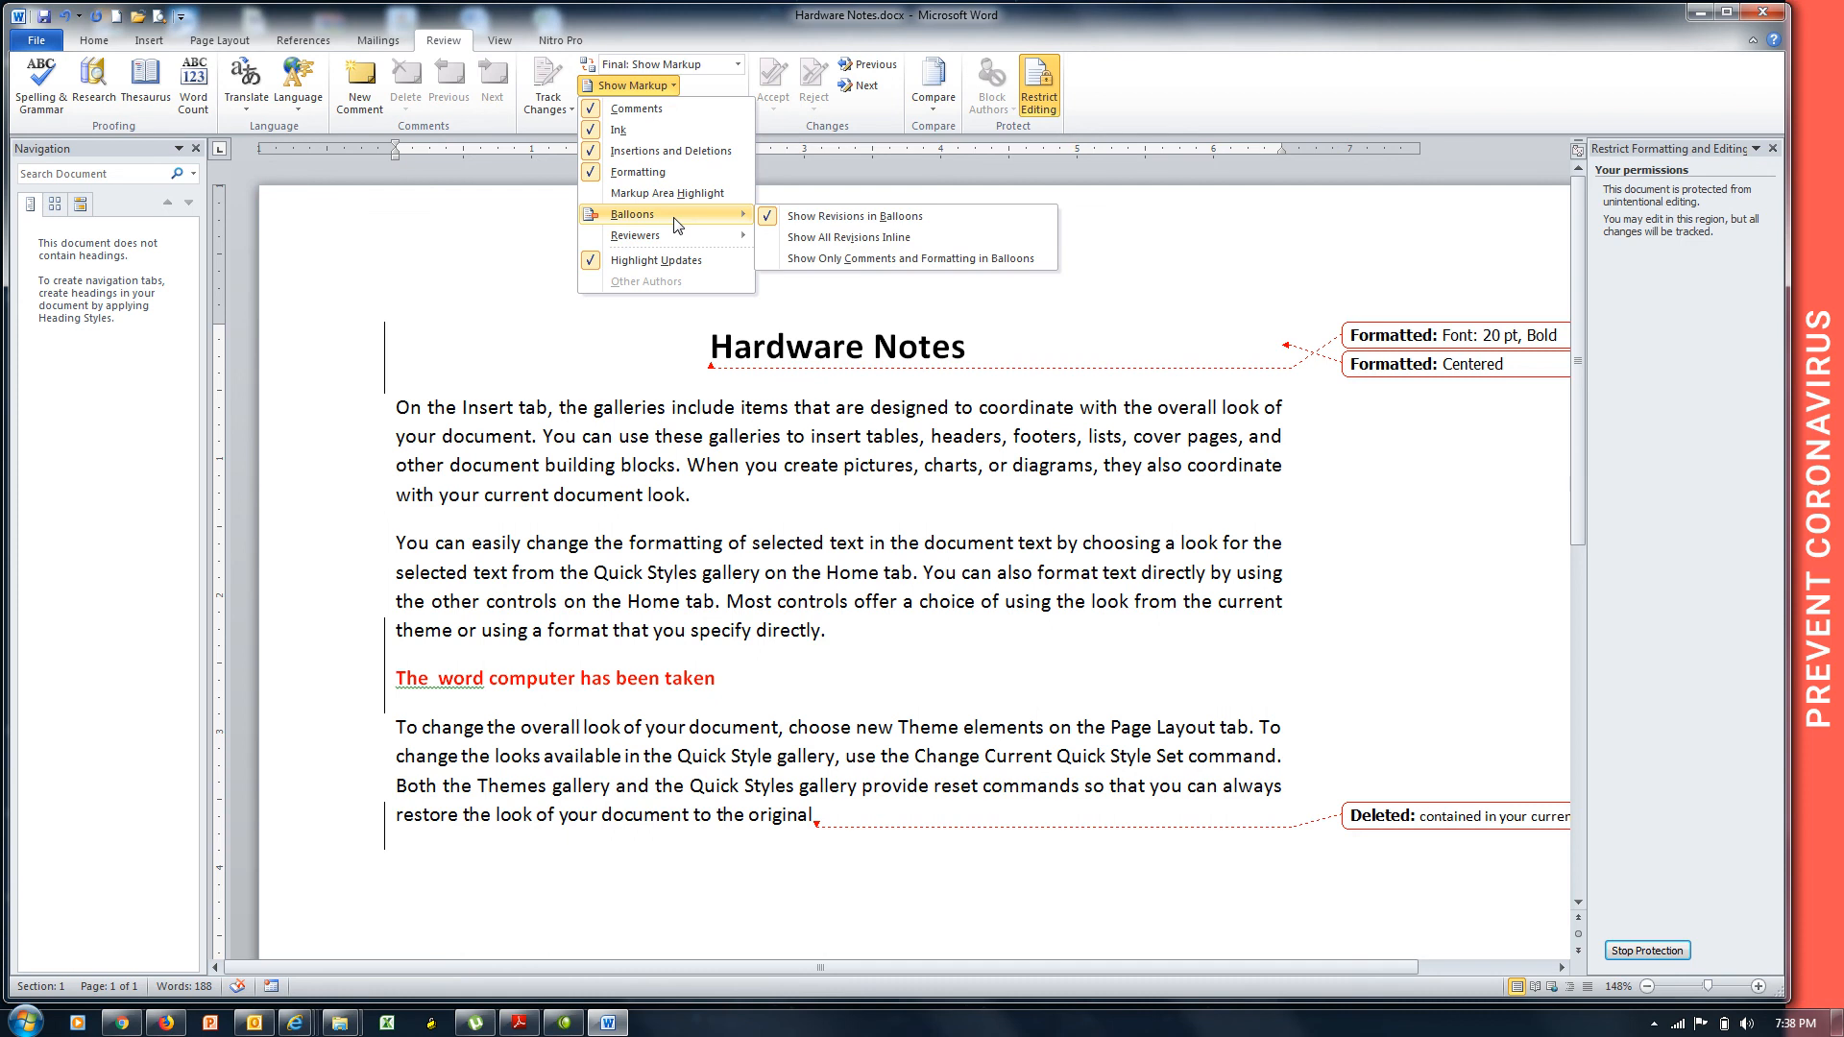
{"action": "left_click", "coordinate": [738, 64]}
{"action": "left_click", "coordinate": [738, 64]}
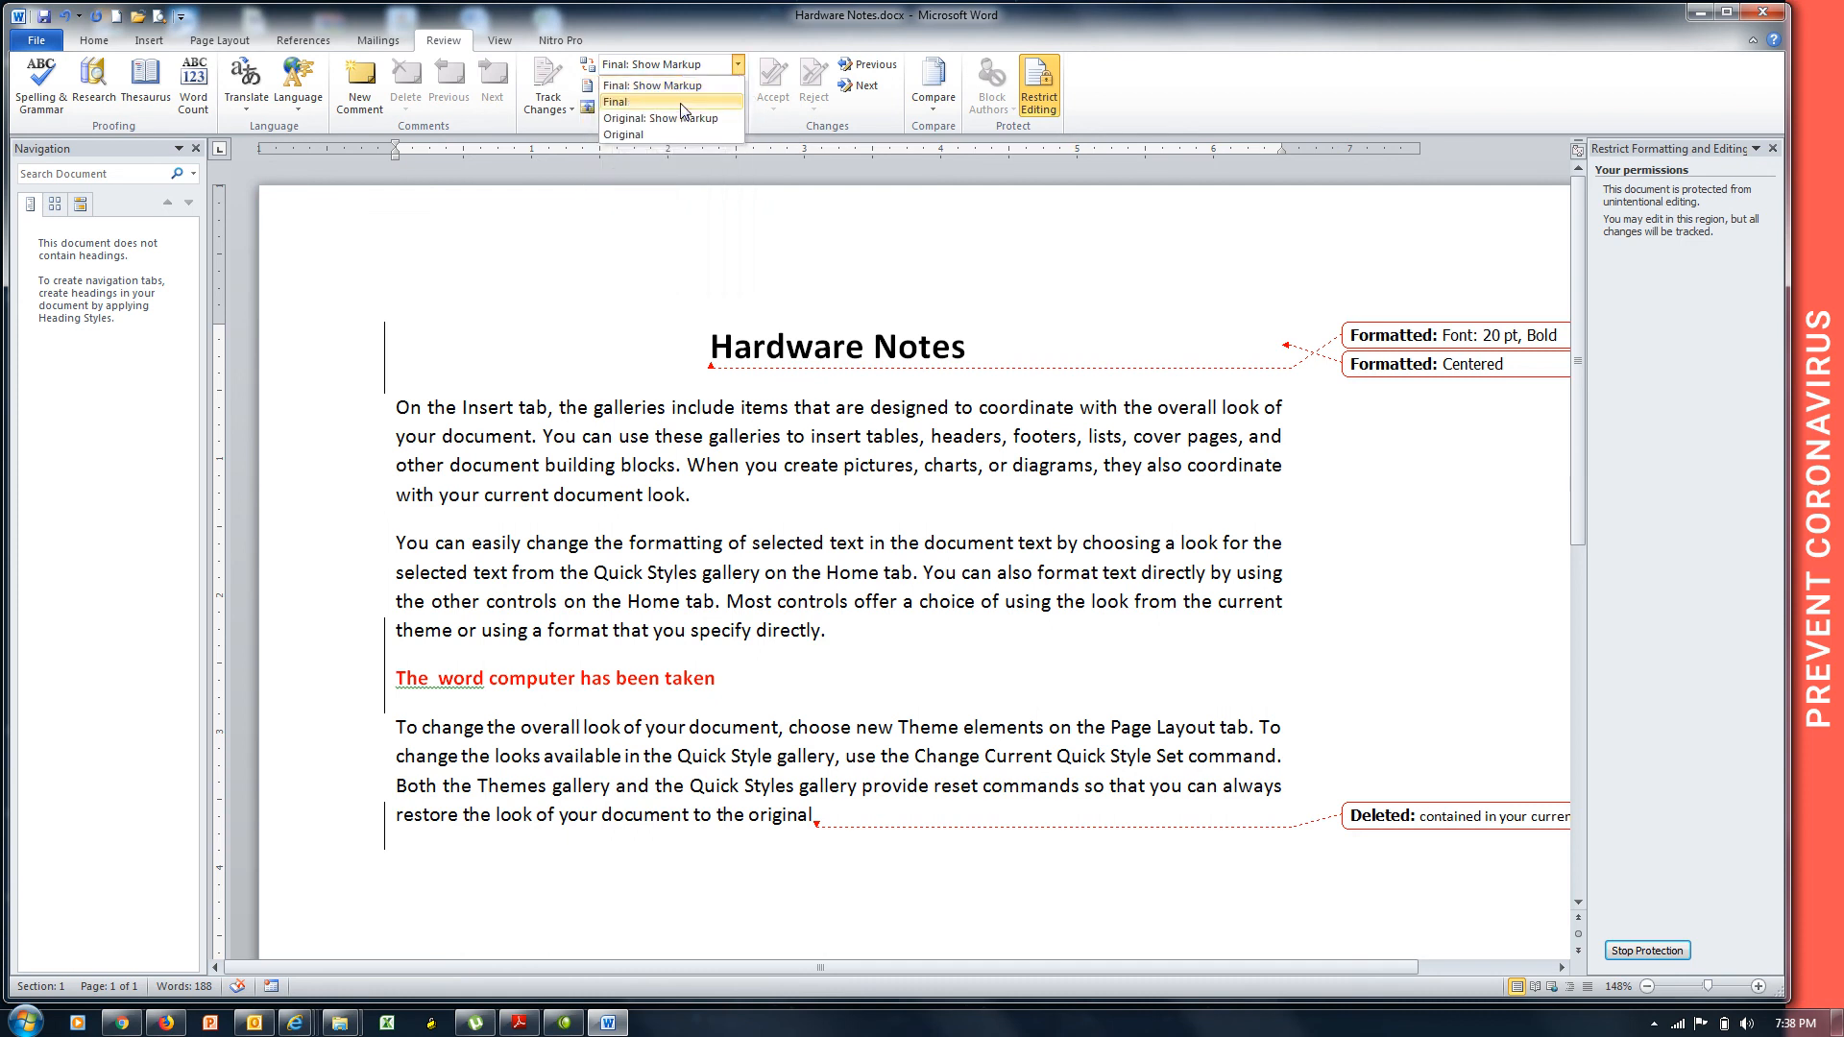
{"action": "left_click", "coordinate": [688, 88]}
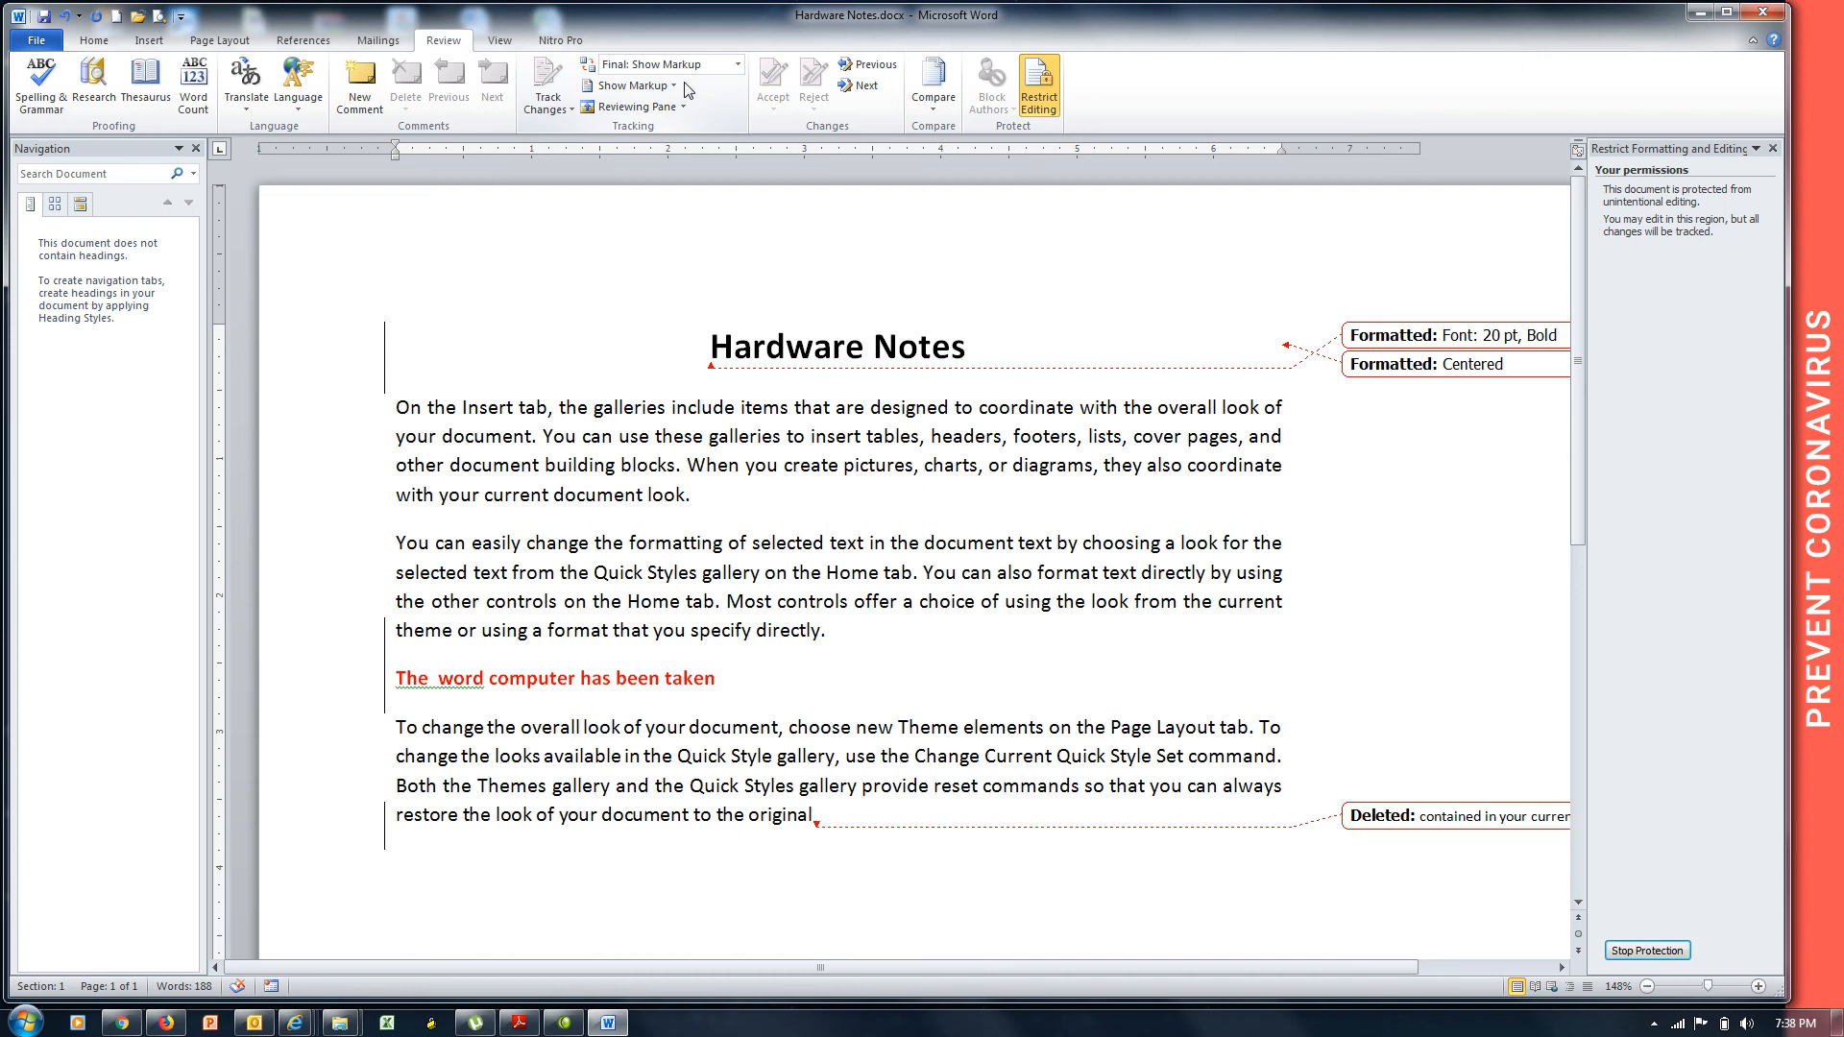
{"action": "left_click", "coordinate": [673, 85]}
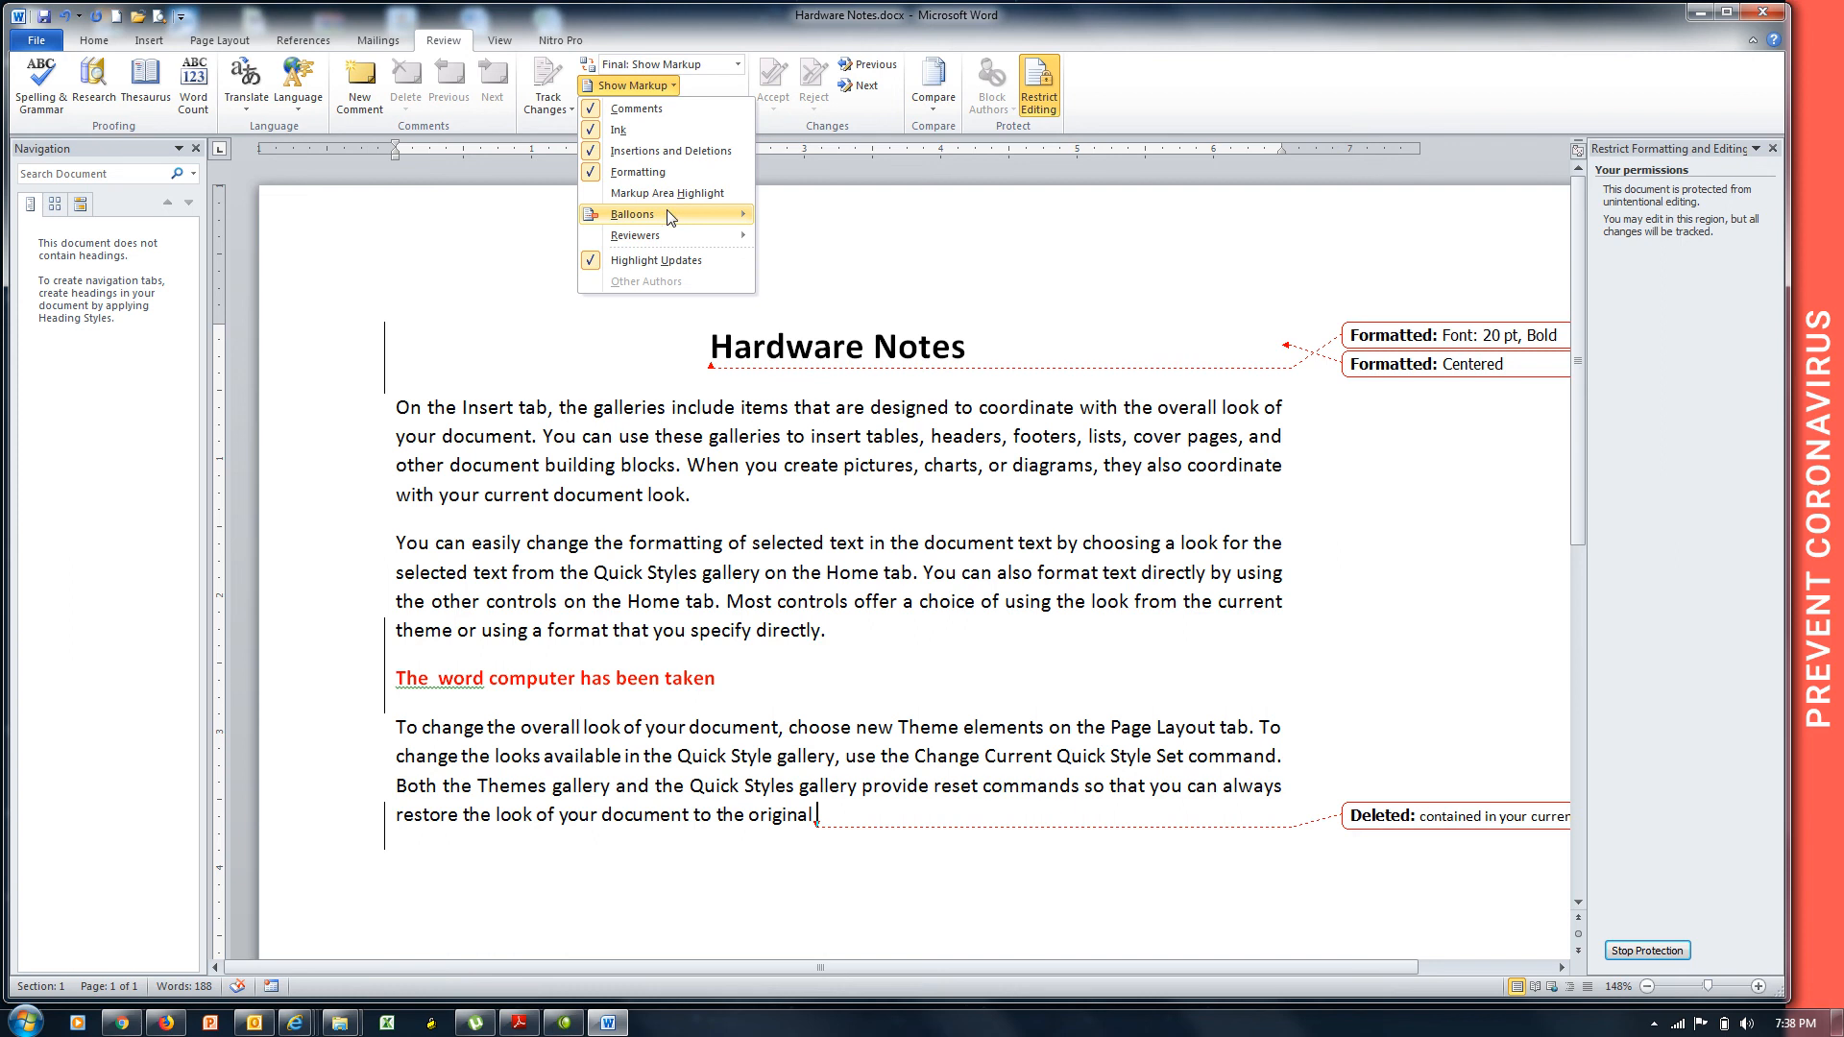
{"action": "mouse_move", "coordinate": [673, 215]}
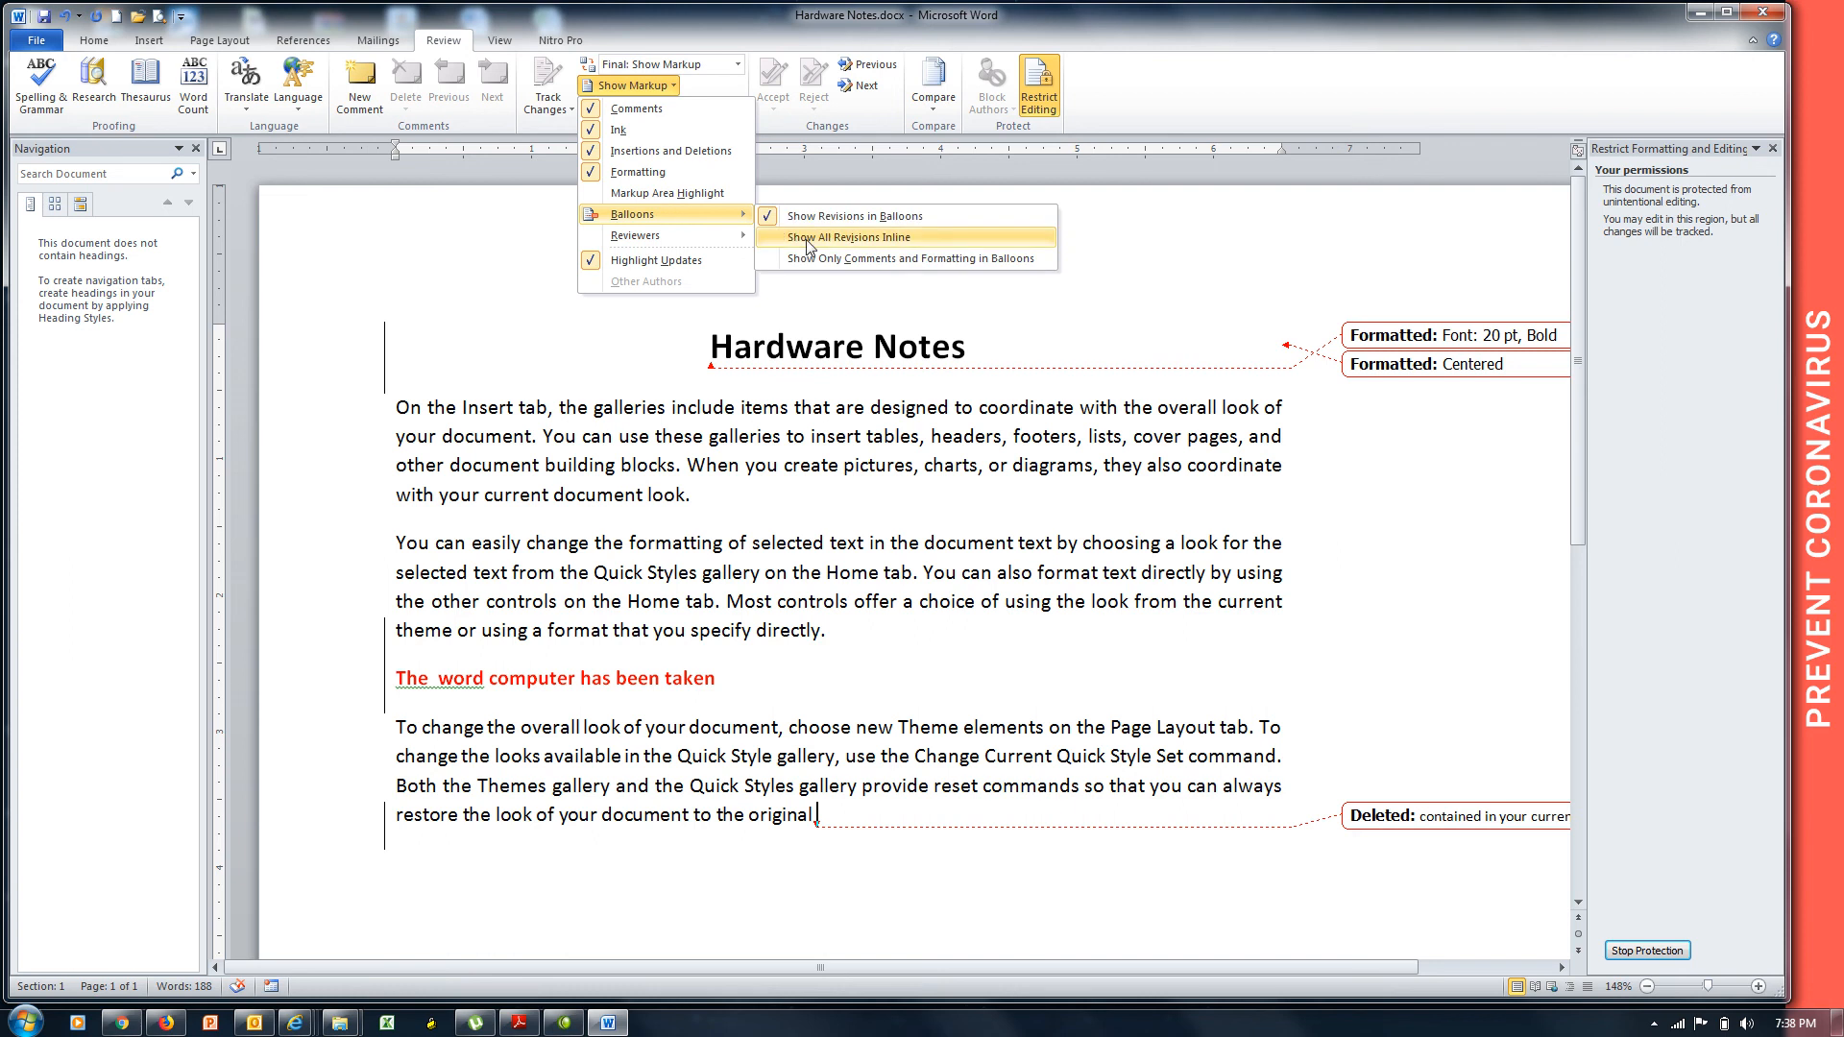
{"action": "left_click", "coordinate": [809, 259]}
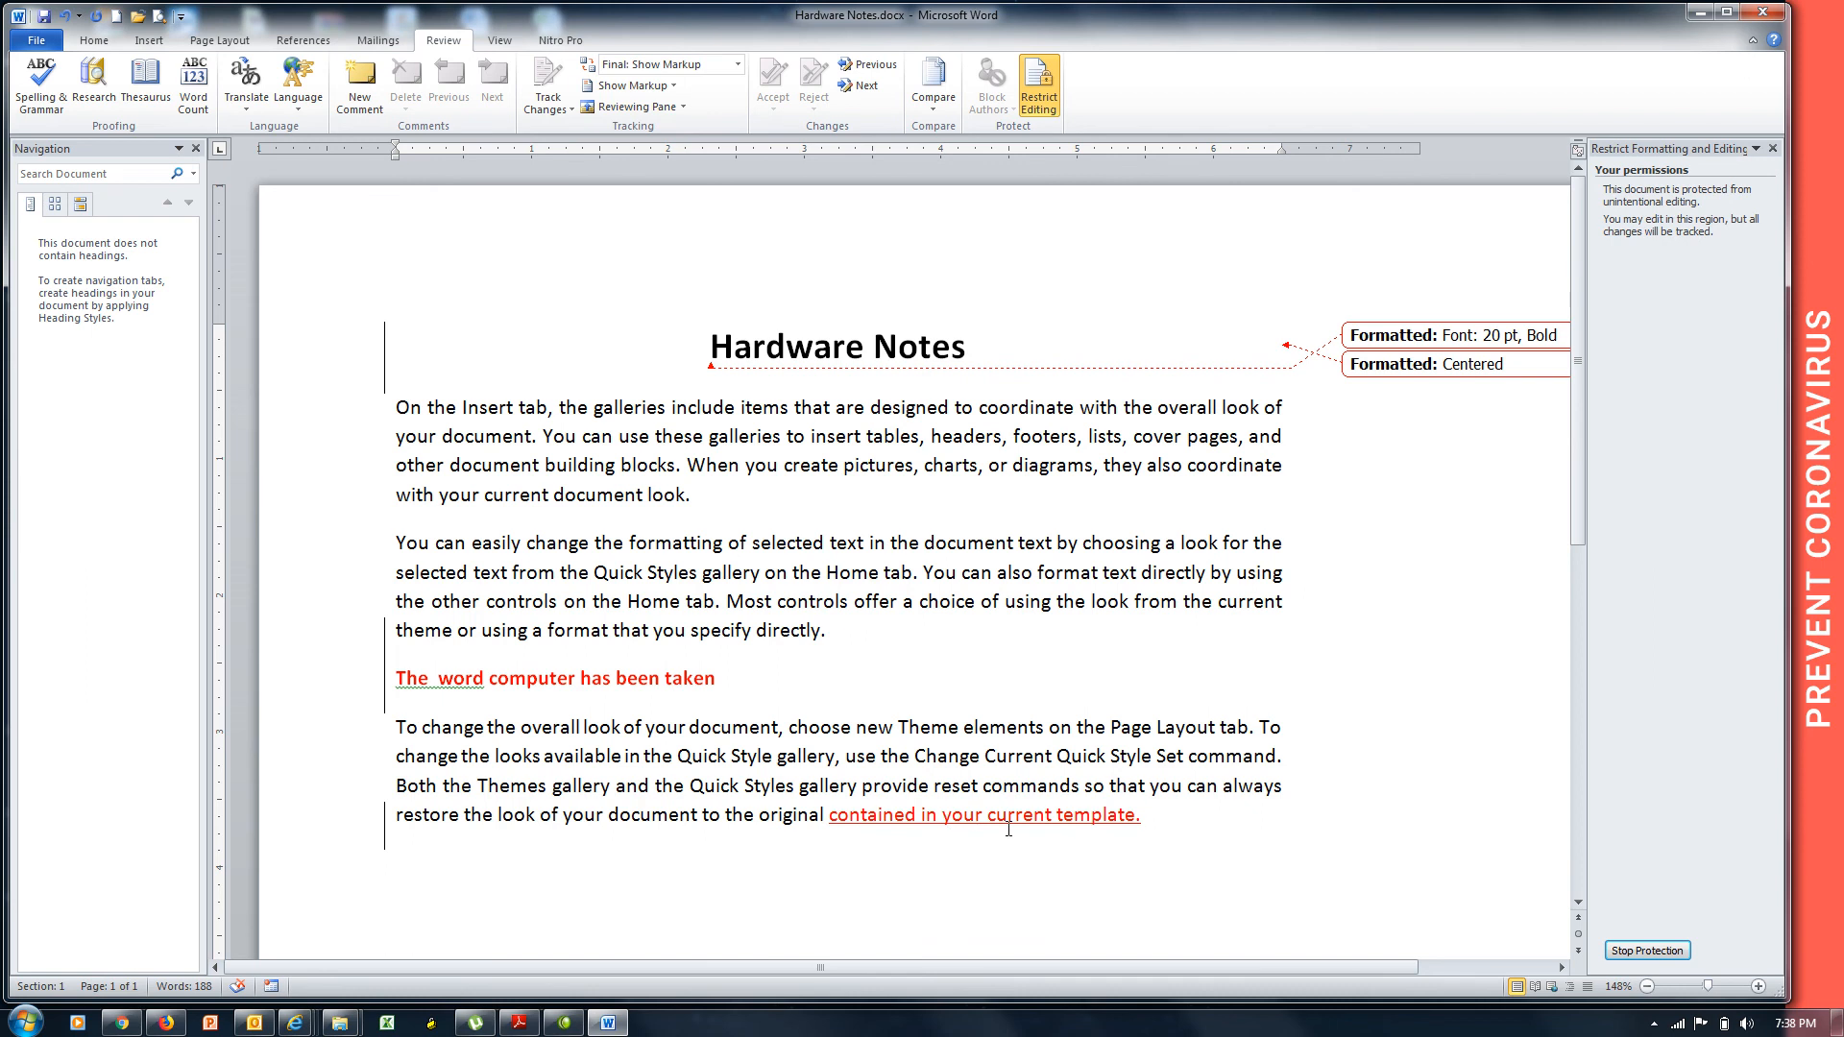
{"action": "mouse_move", "coordinate": [1008, 828]}
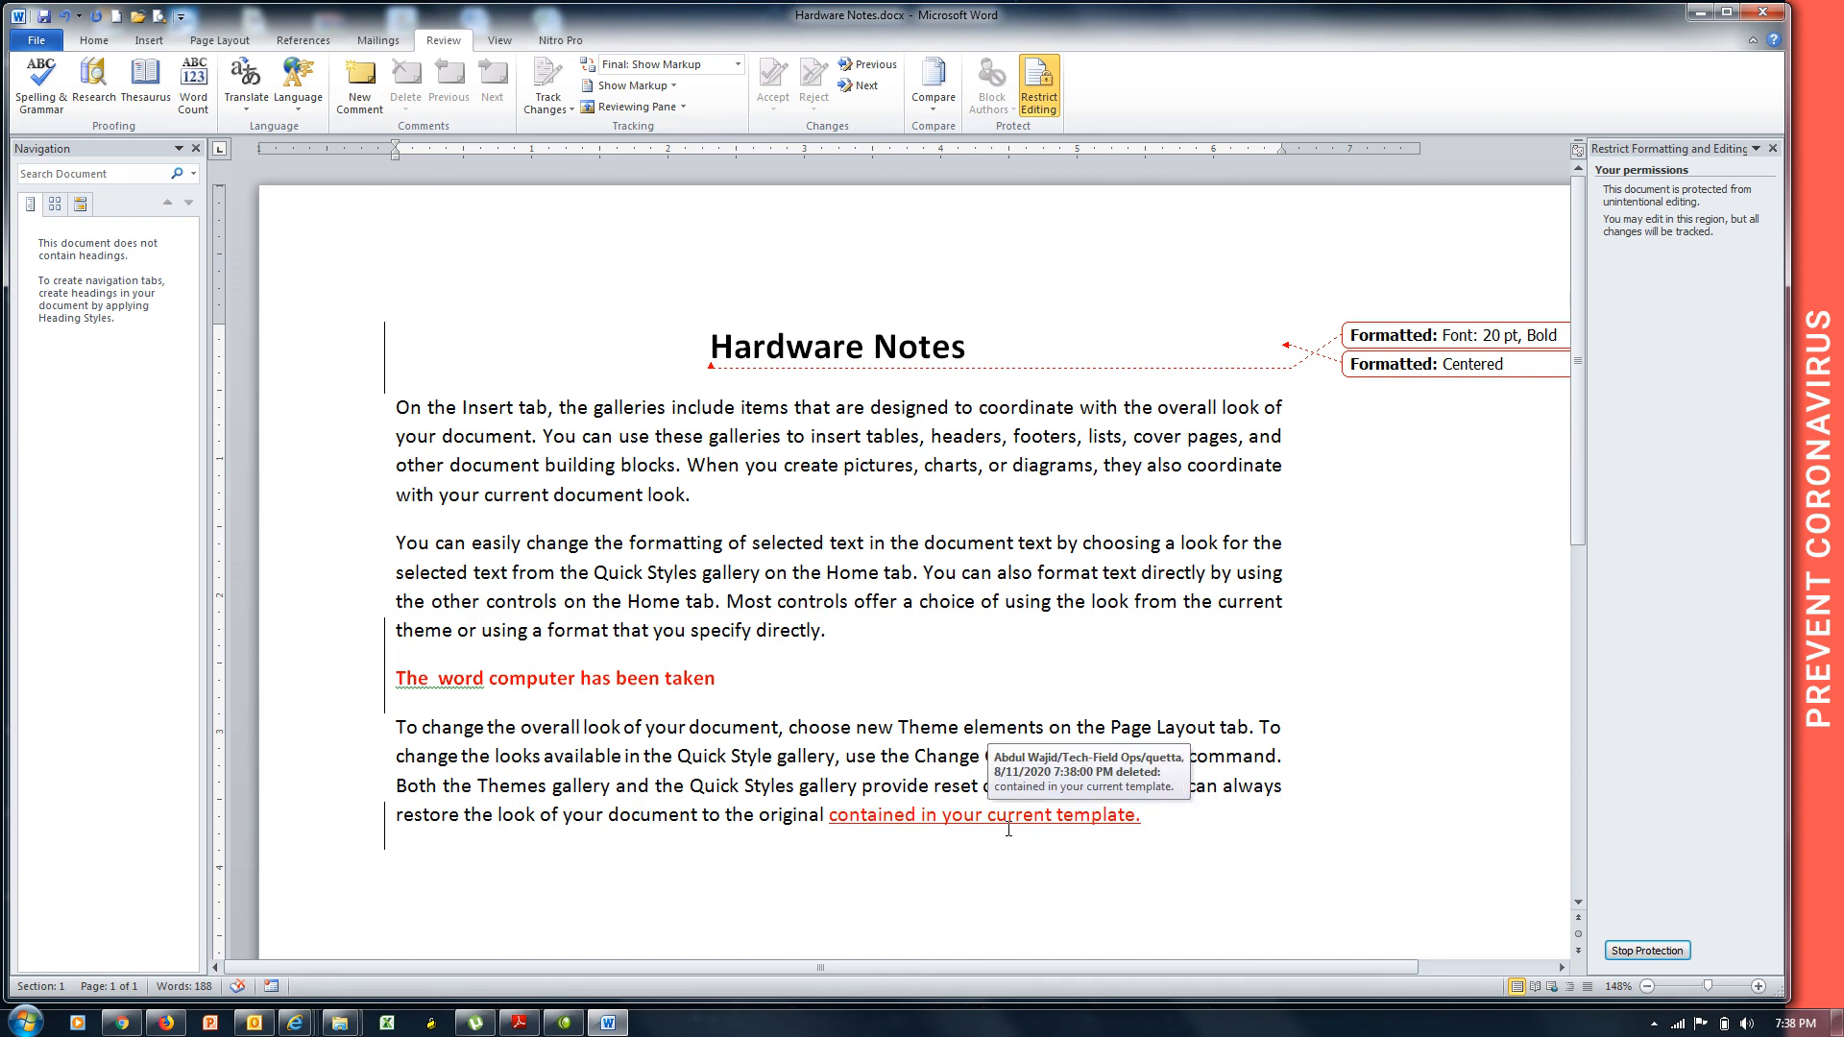
Delete 'with your current document look.' from the first paragraph as a tracked deletion.
{"action": "left_click_drag", "start_coordinate": [692, 502], "coordinate": [426, 506]}
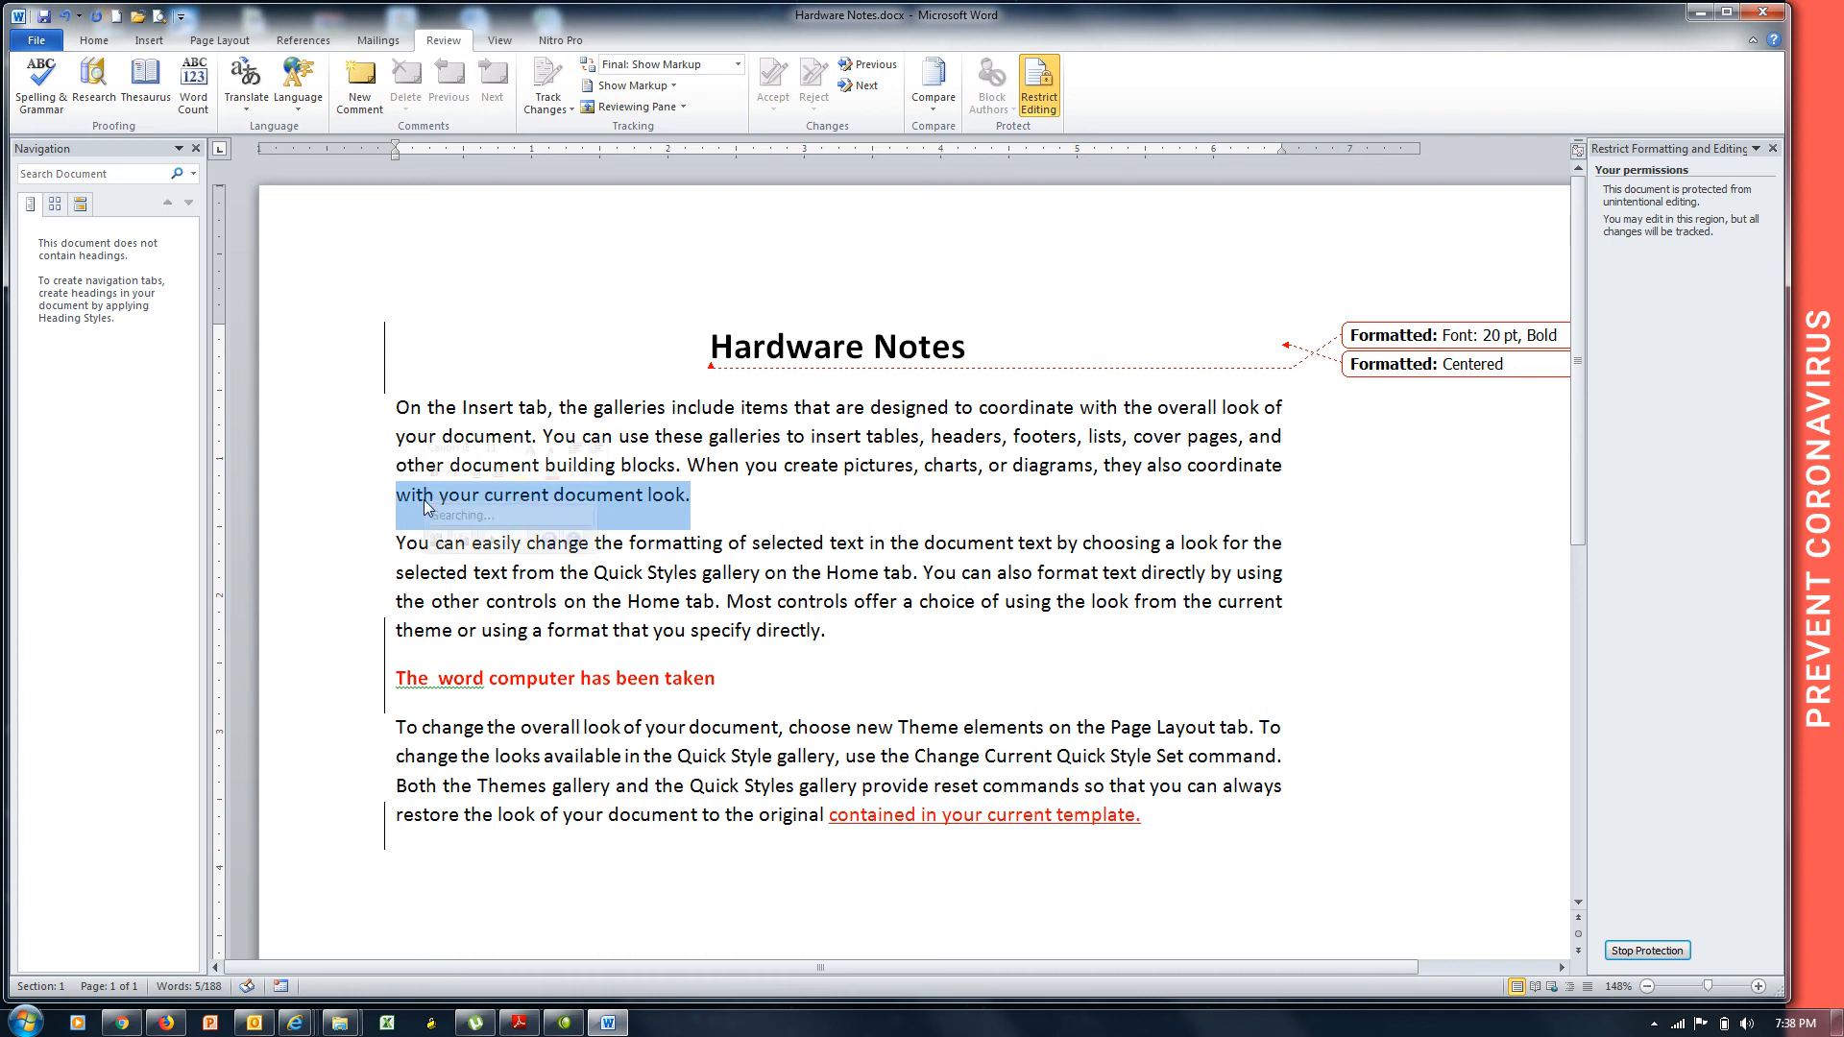
{"action": "key", "text": "Delete"}
{"action": "mouse_move", "coordinate": [426, 501]}
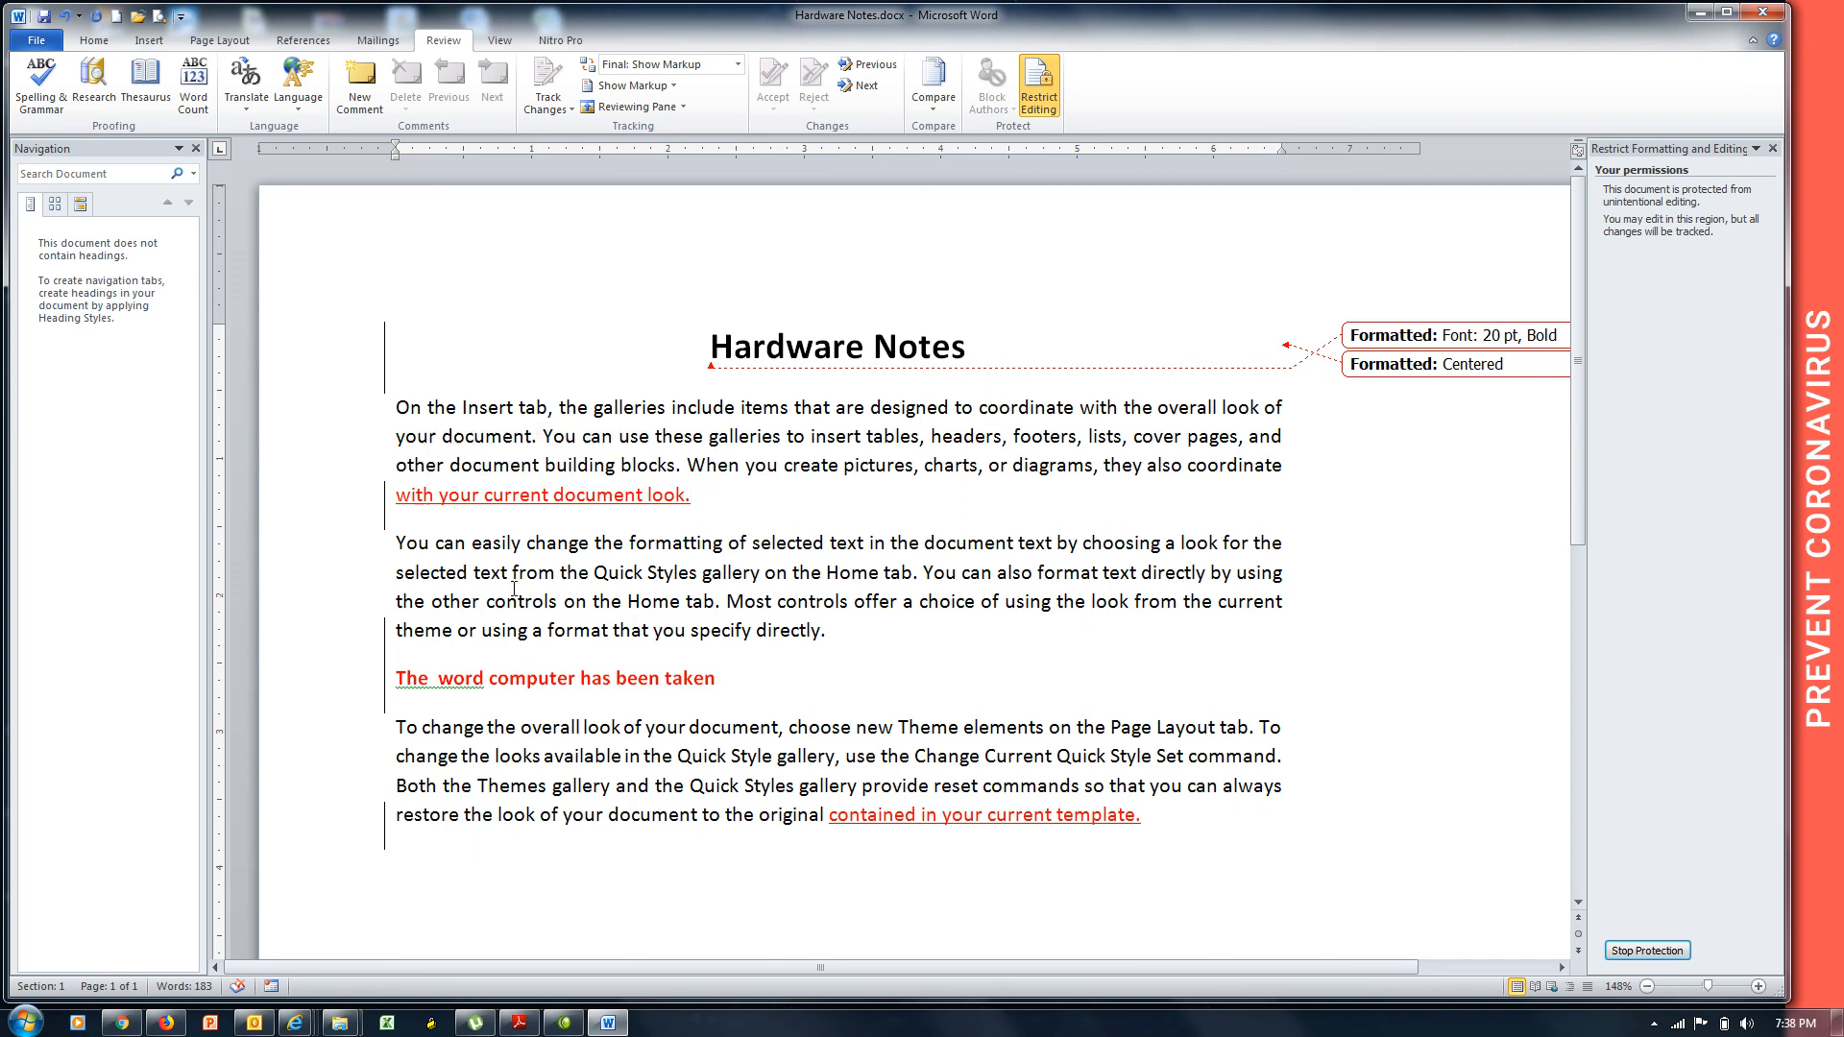
{"action": "mouse_move", "coordinate": [518, 503]}
Set the Track Changes user name to 'CCIE Academy'.
{"action": "left_click", "coordinate": [571, 109]}
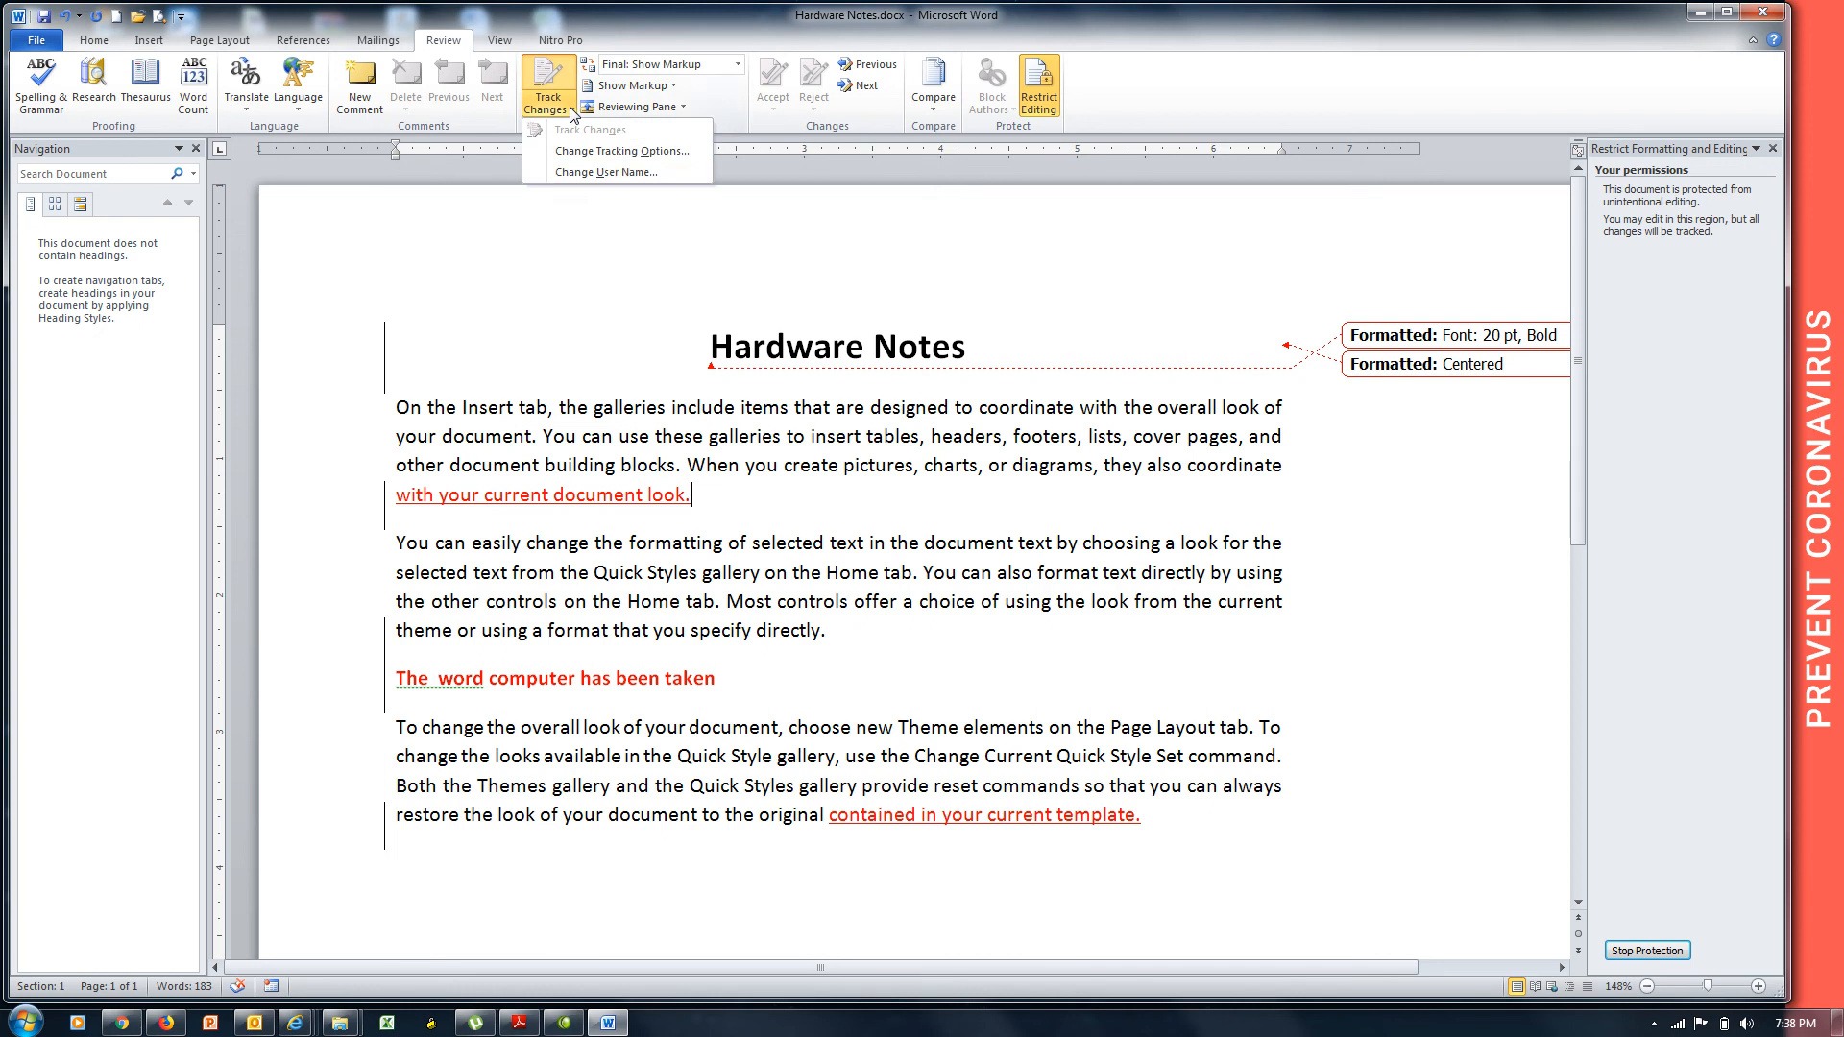
{"action": "left_click", "coordinate": [598, 174]}
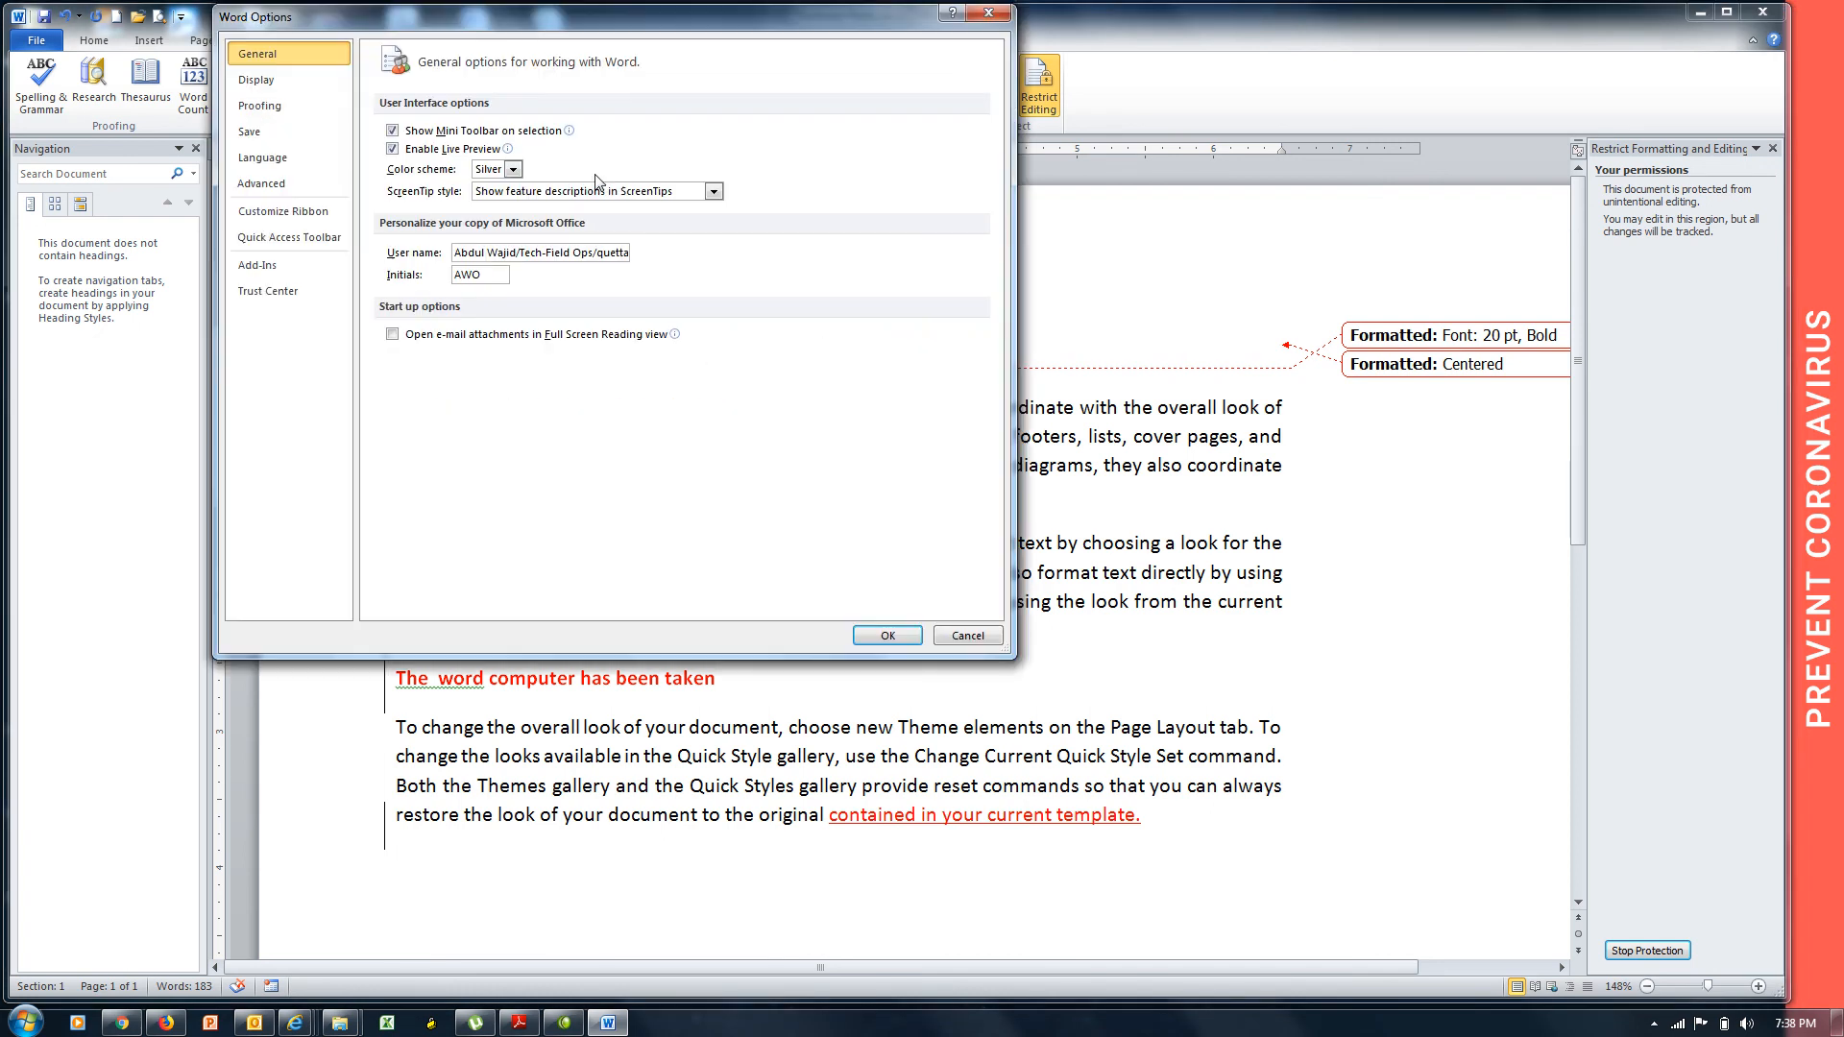
{"action": "triple_click", "coordinate": [541, 253]}
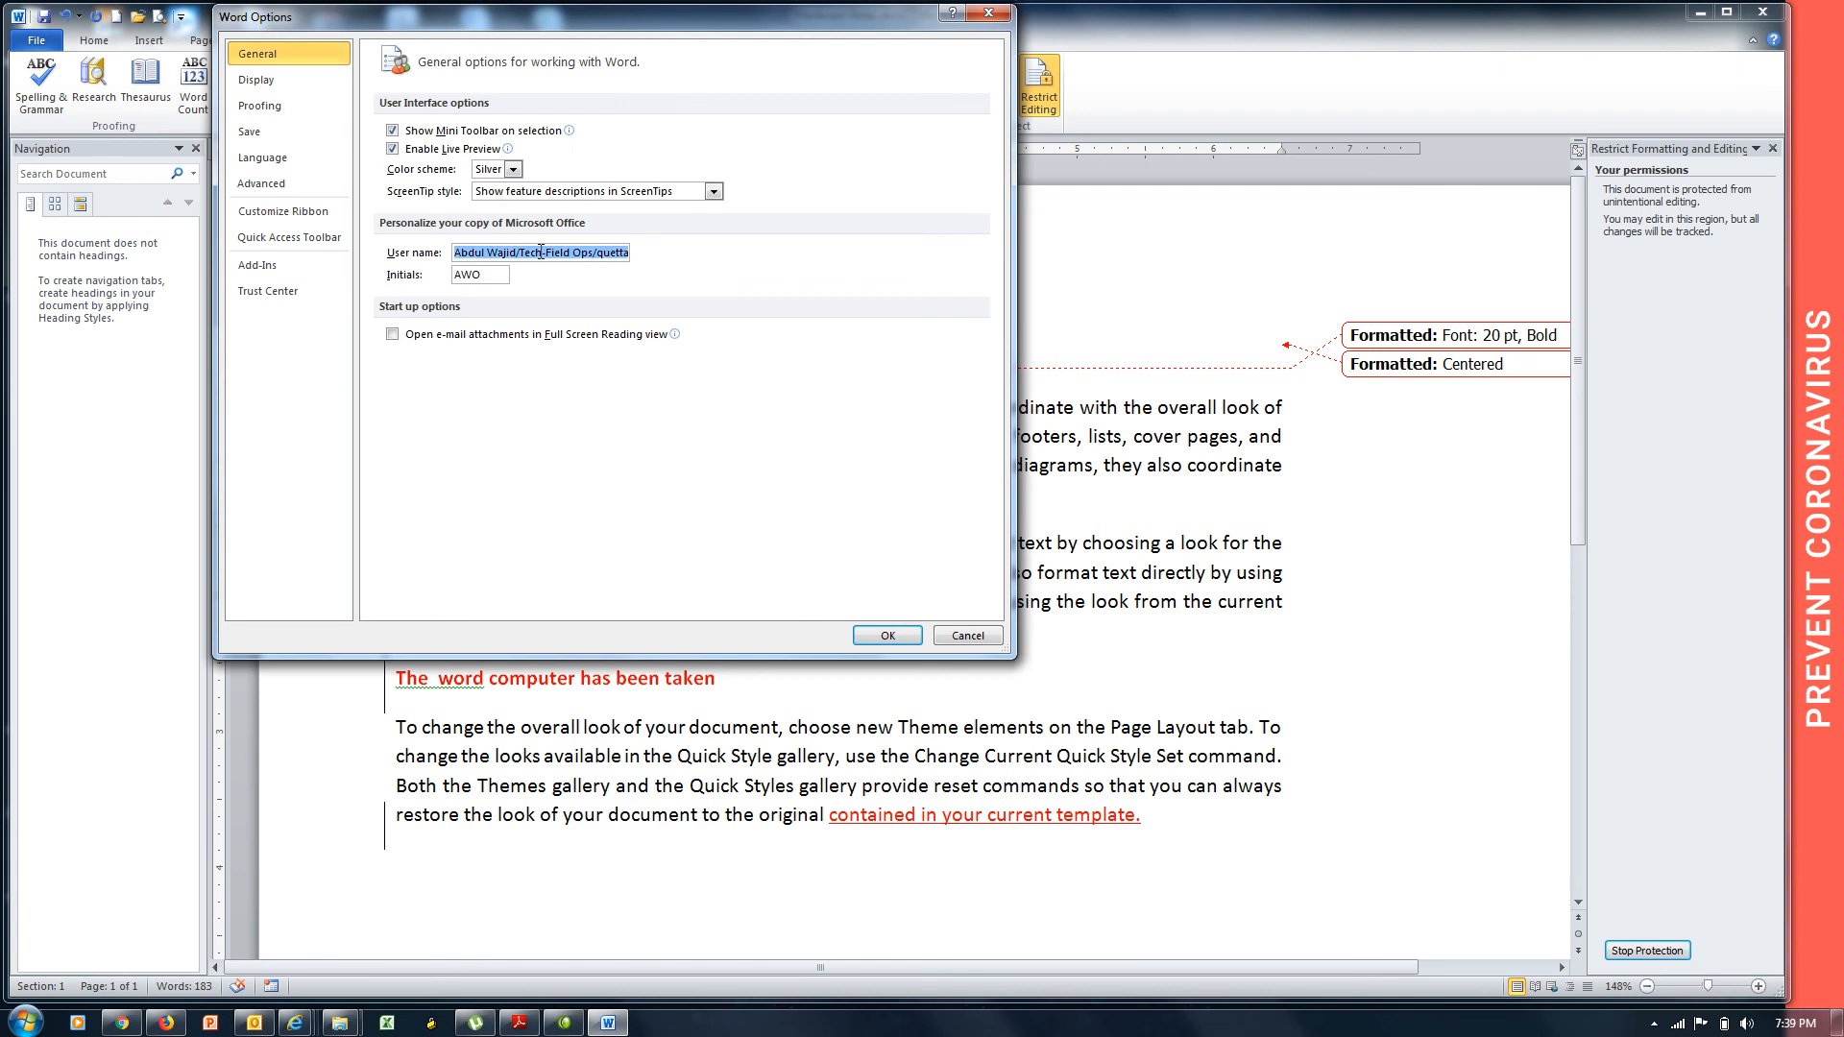
{"action": "type", "text": "CCIE ACda"}
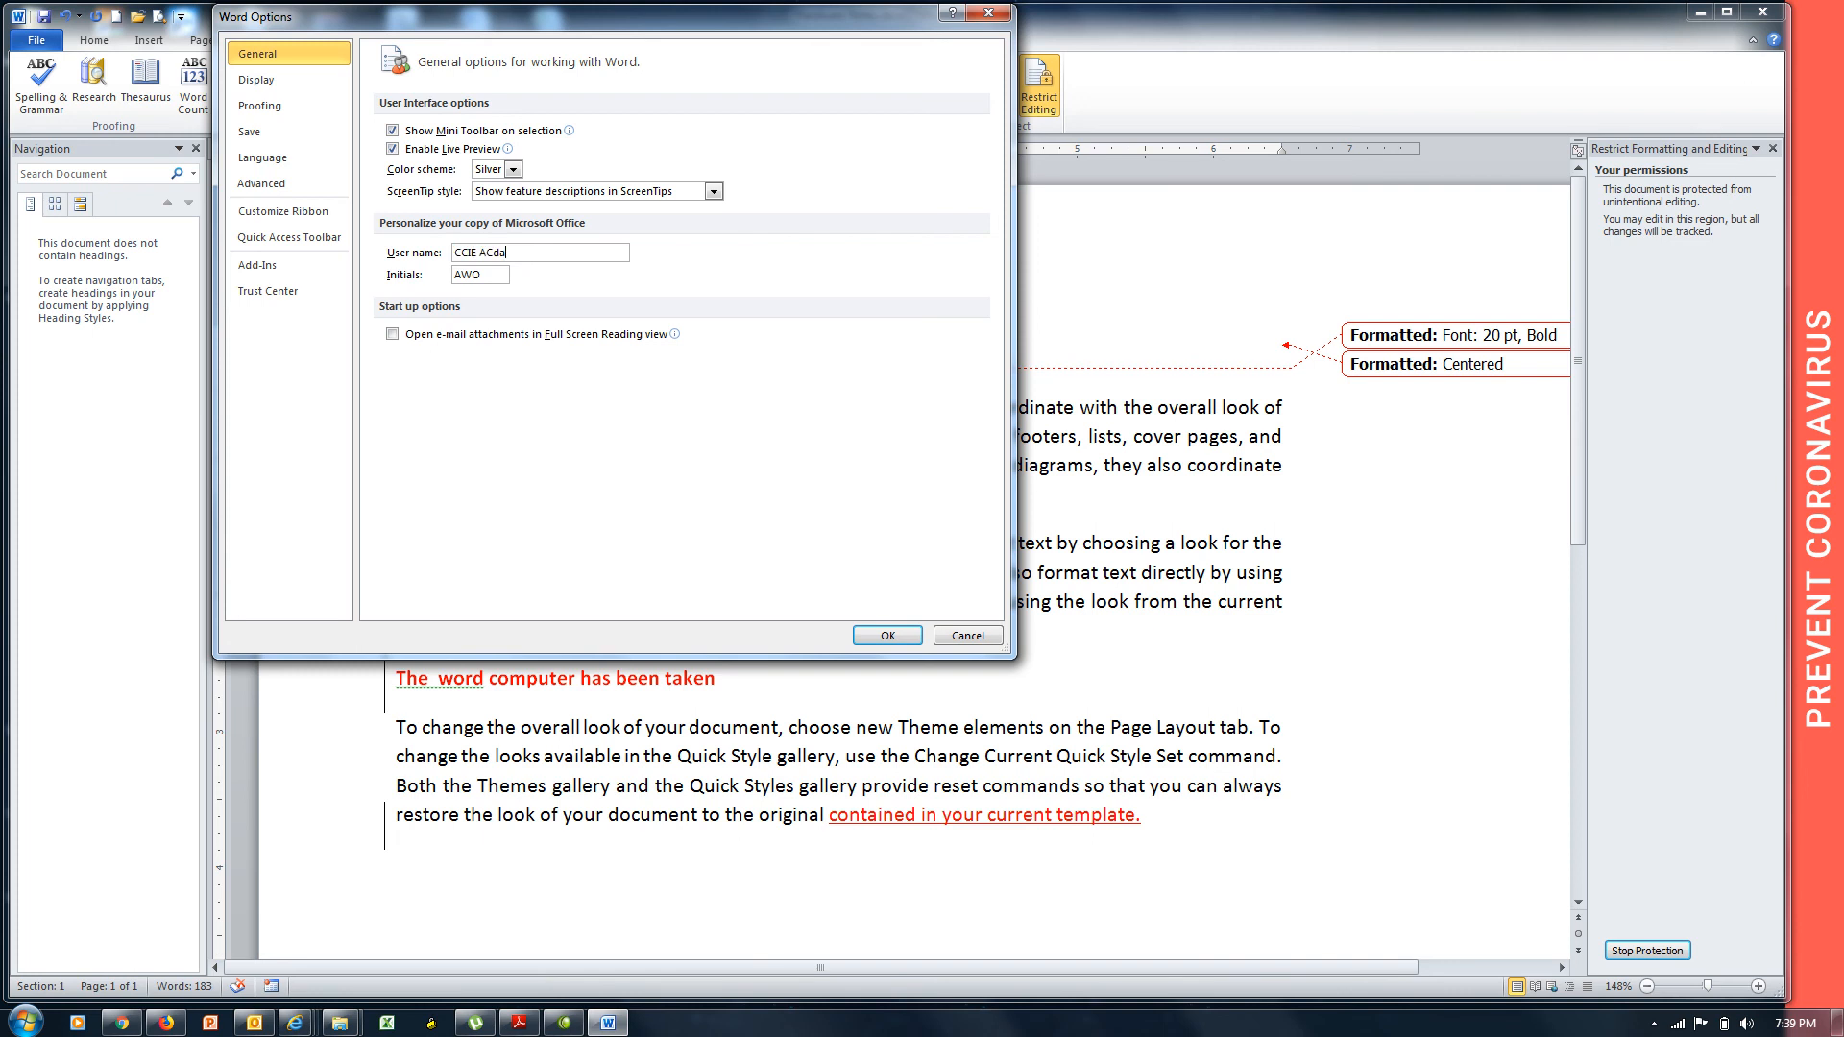
{"action": "key", "text": "BackSpace"}
{"action": "type", "text": "cademy"}
{"action": "left_click", "coordinate": [887, 635]}
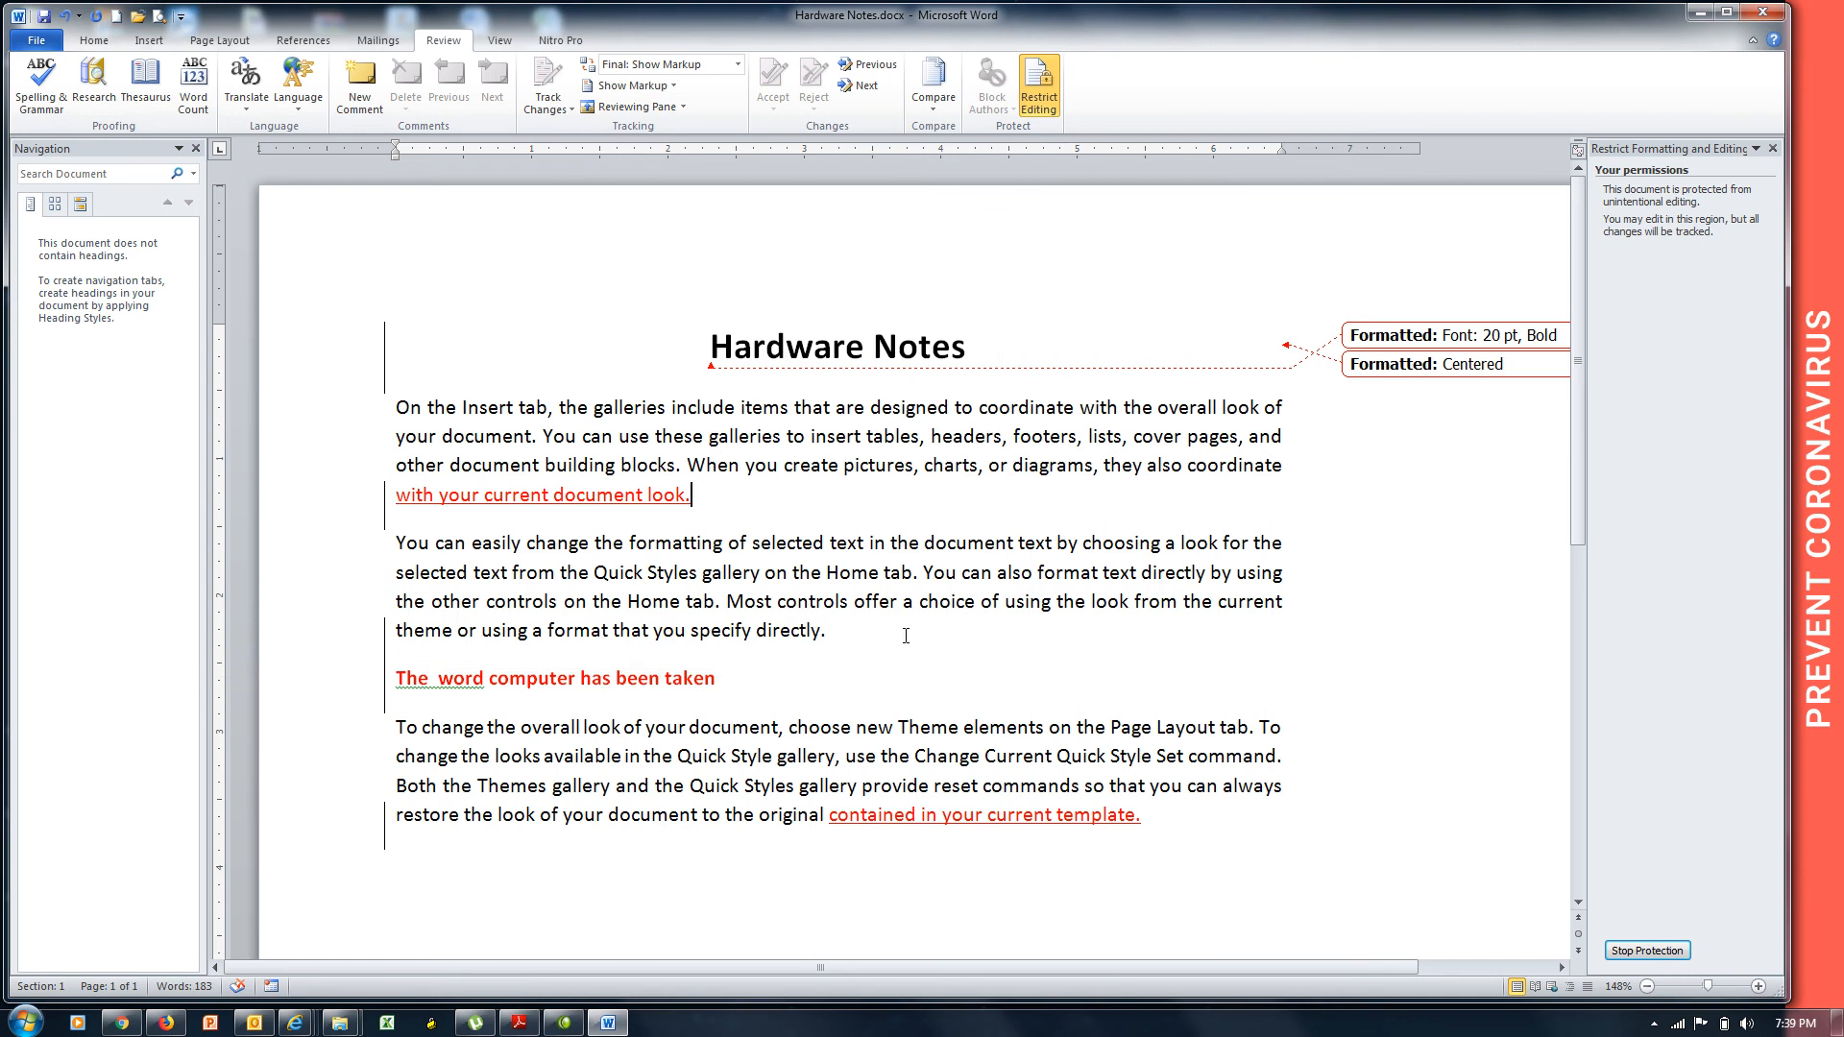
Delete 'specify directly.' from the second paragraph, tracked under the CCIE Academy author.
{"action": "mouse_move", "coordinate": [623, 494]}
{"action": "left_click_drag", "start_coordinate": [827, 633], "coordinate": [693, 634]}
{"action": "key", "text": "Delete"}
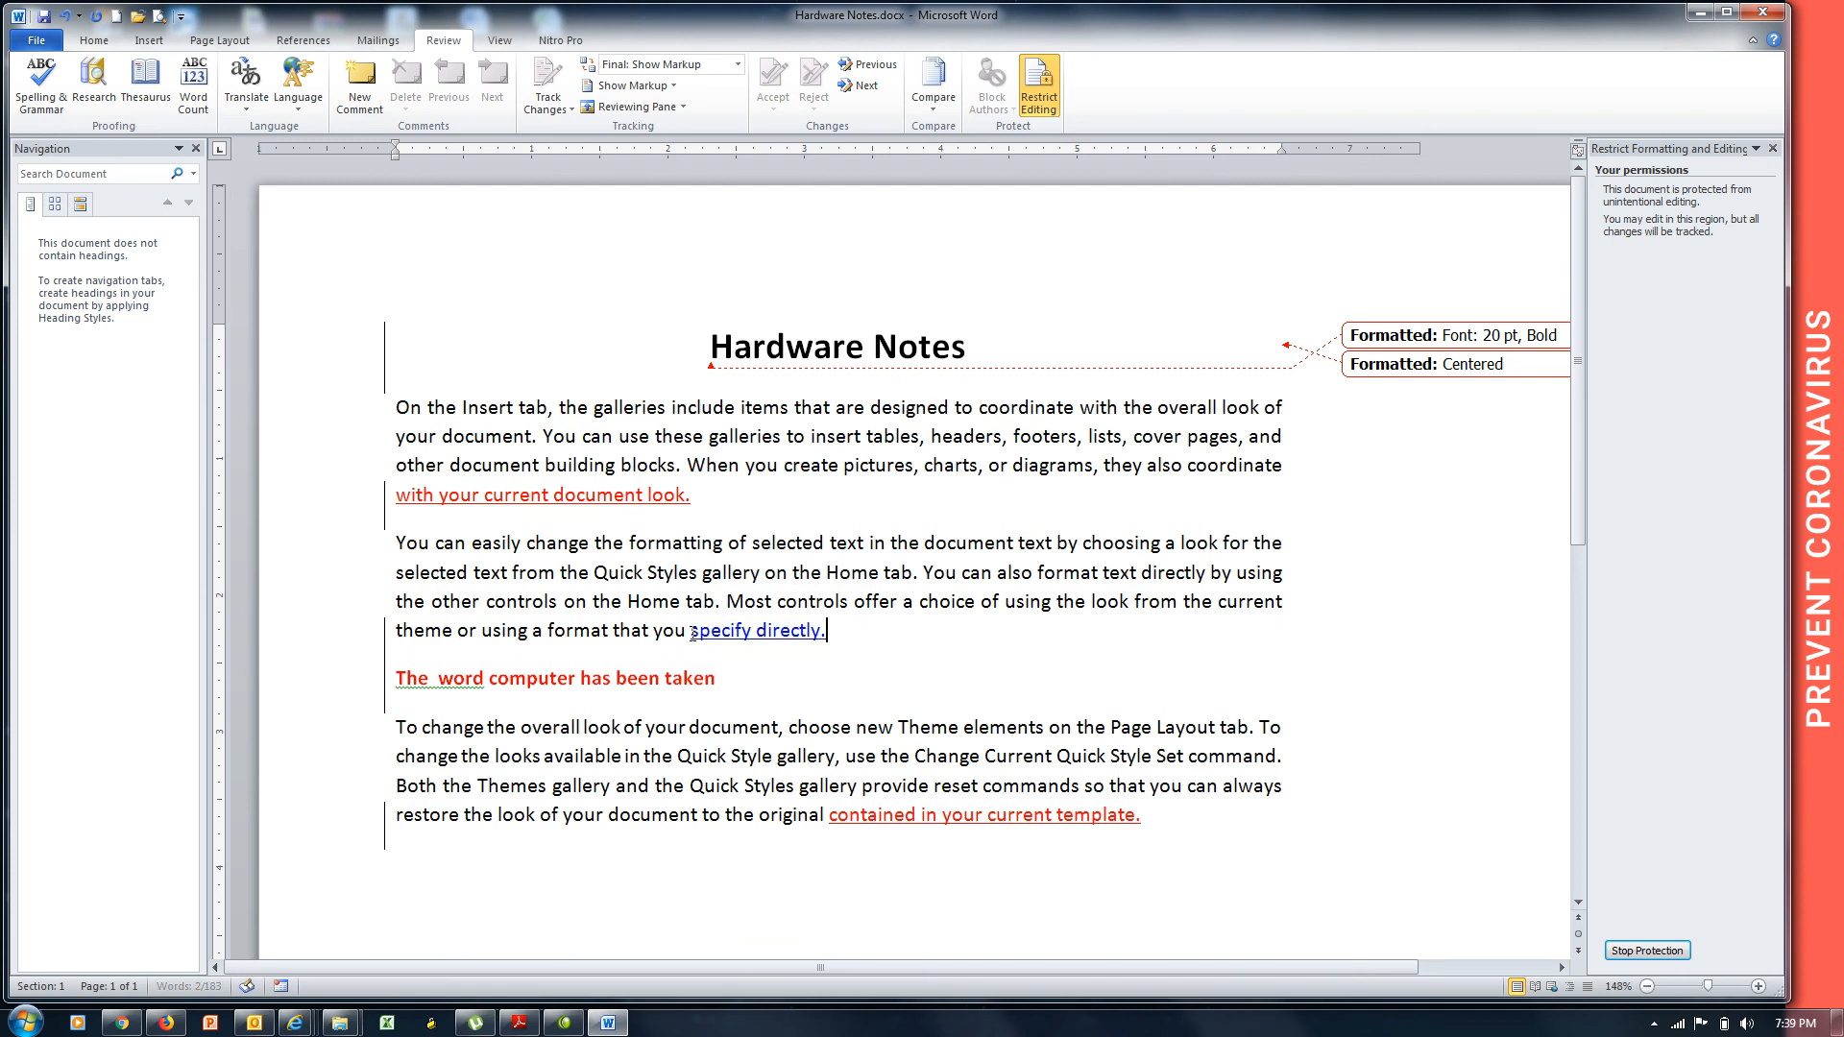
{"action": "mouse_move", "coordinate": [743, 640]}
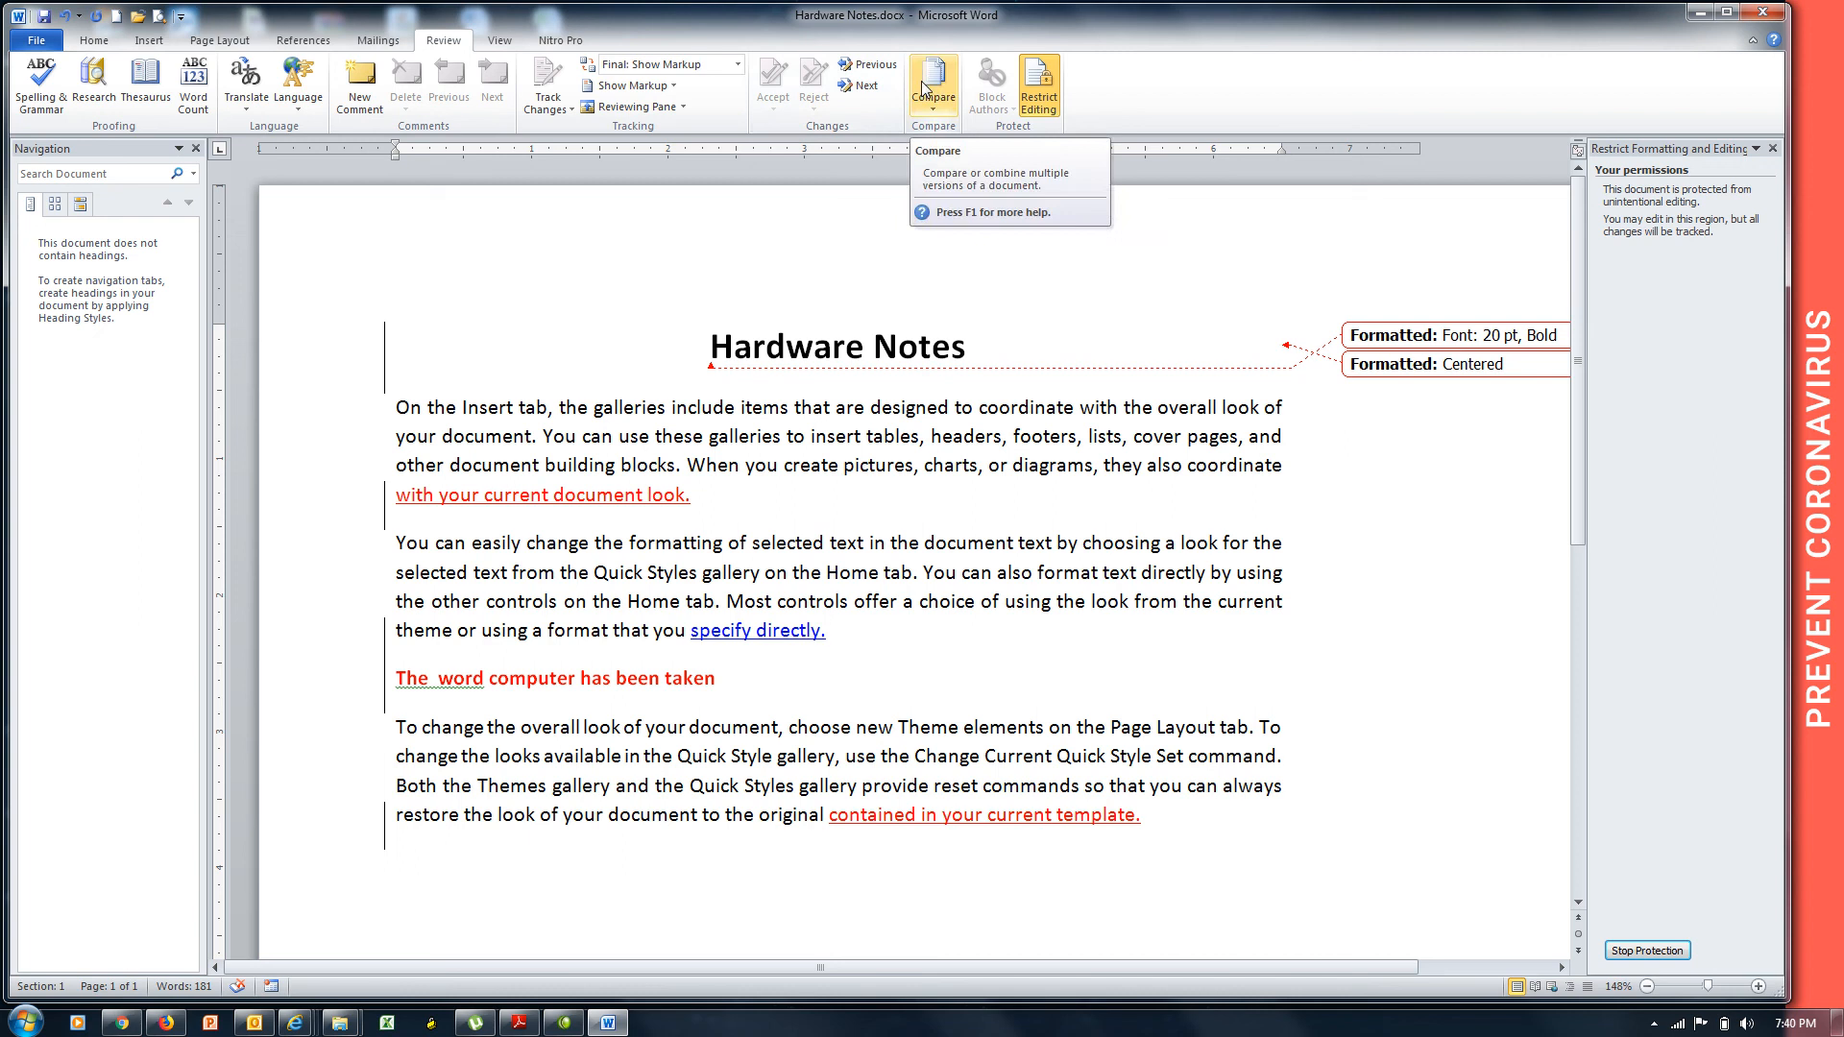
{"action": "left_click", "coordinate": [571, 108]}
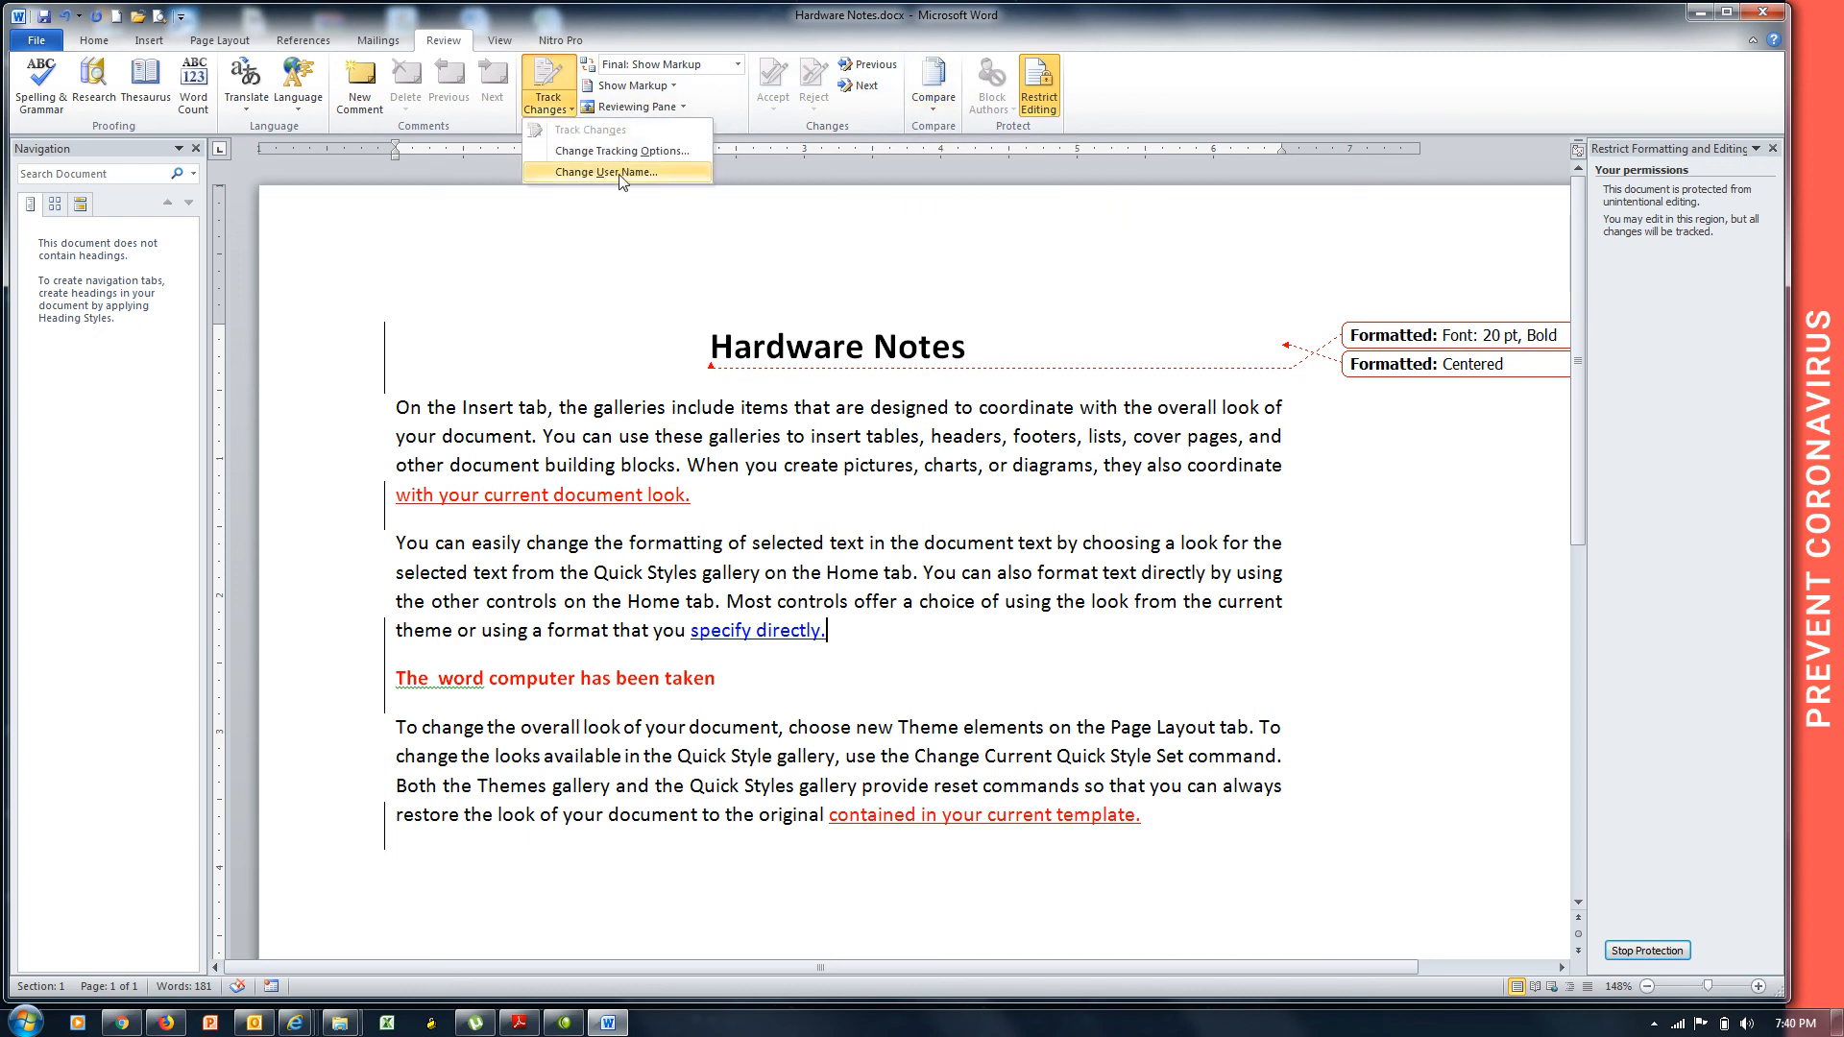
{"action": "left_click", "coordinate": [35, 40]}
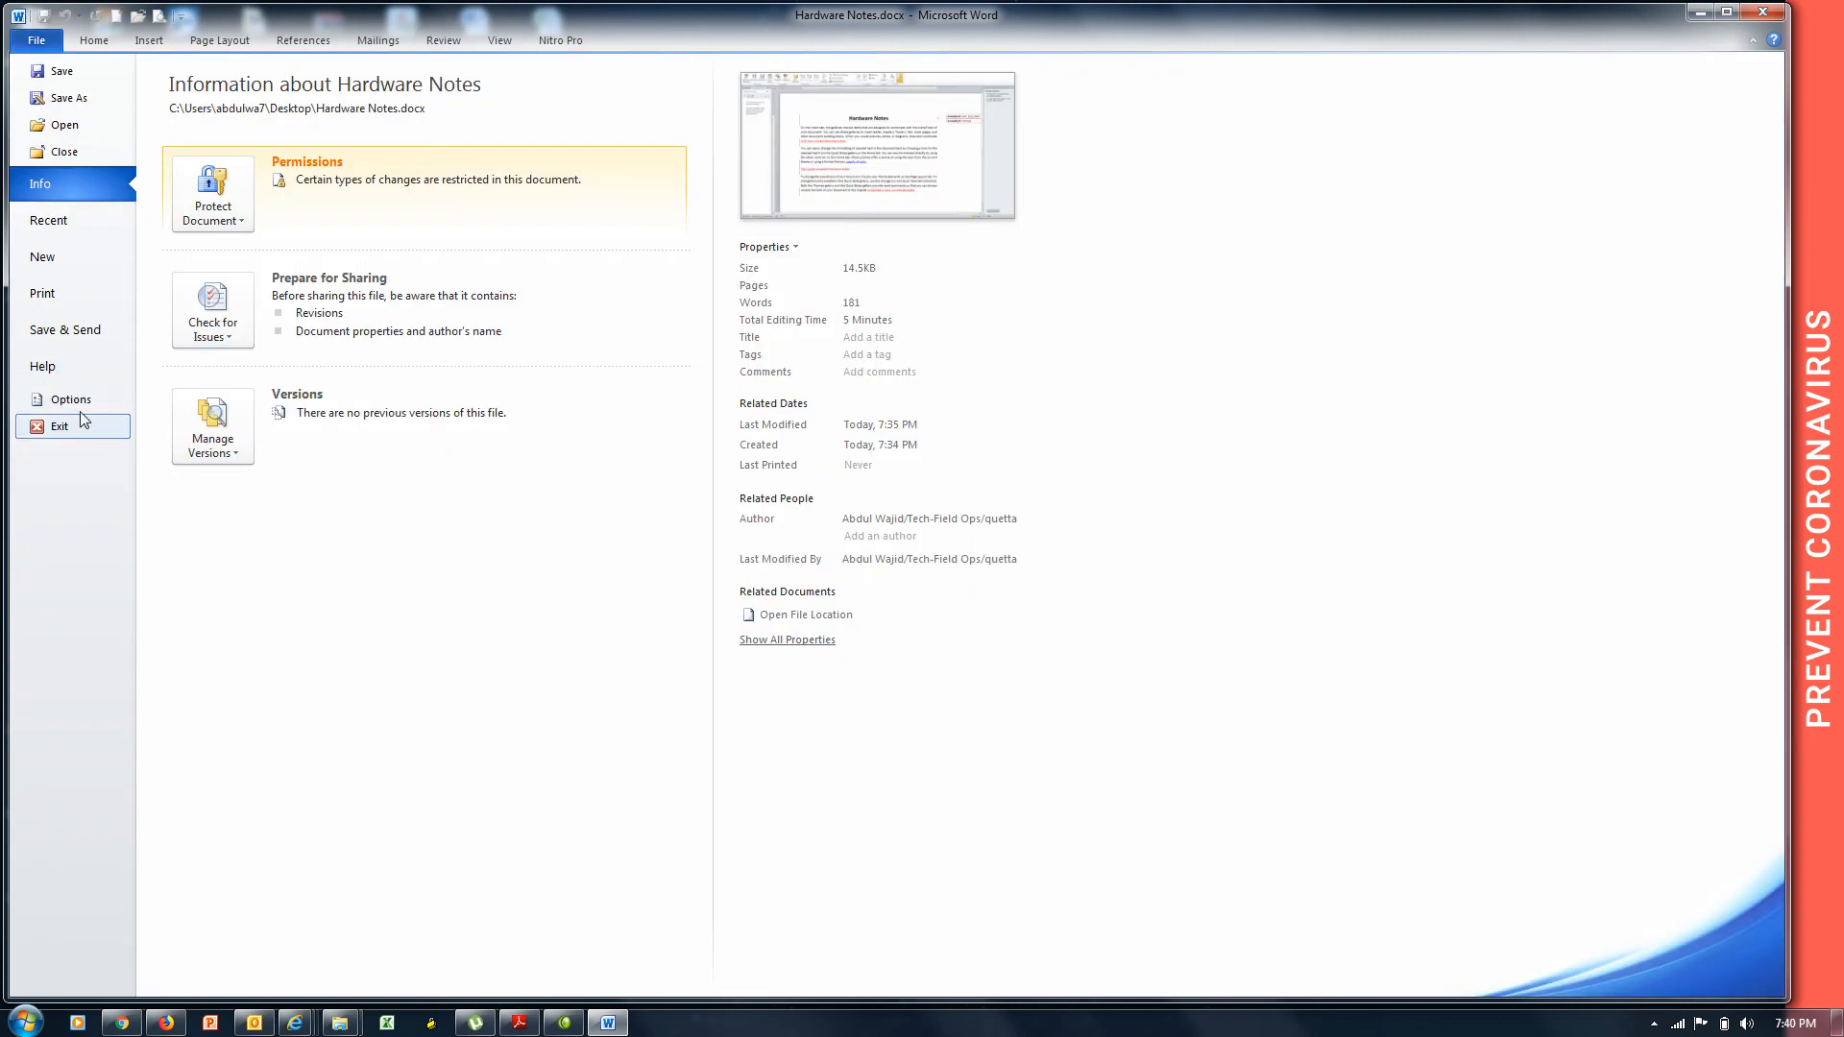
{"action": "left_click", "coordinate": [67, 400]}
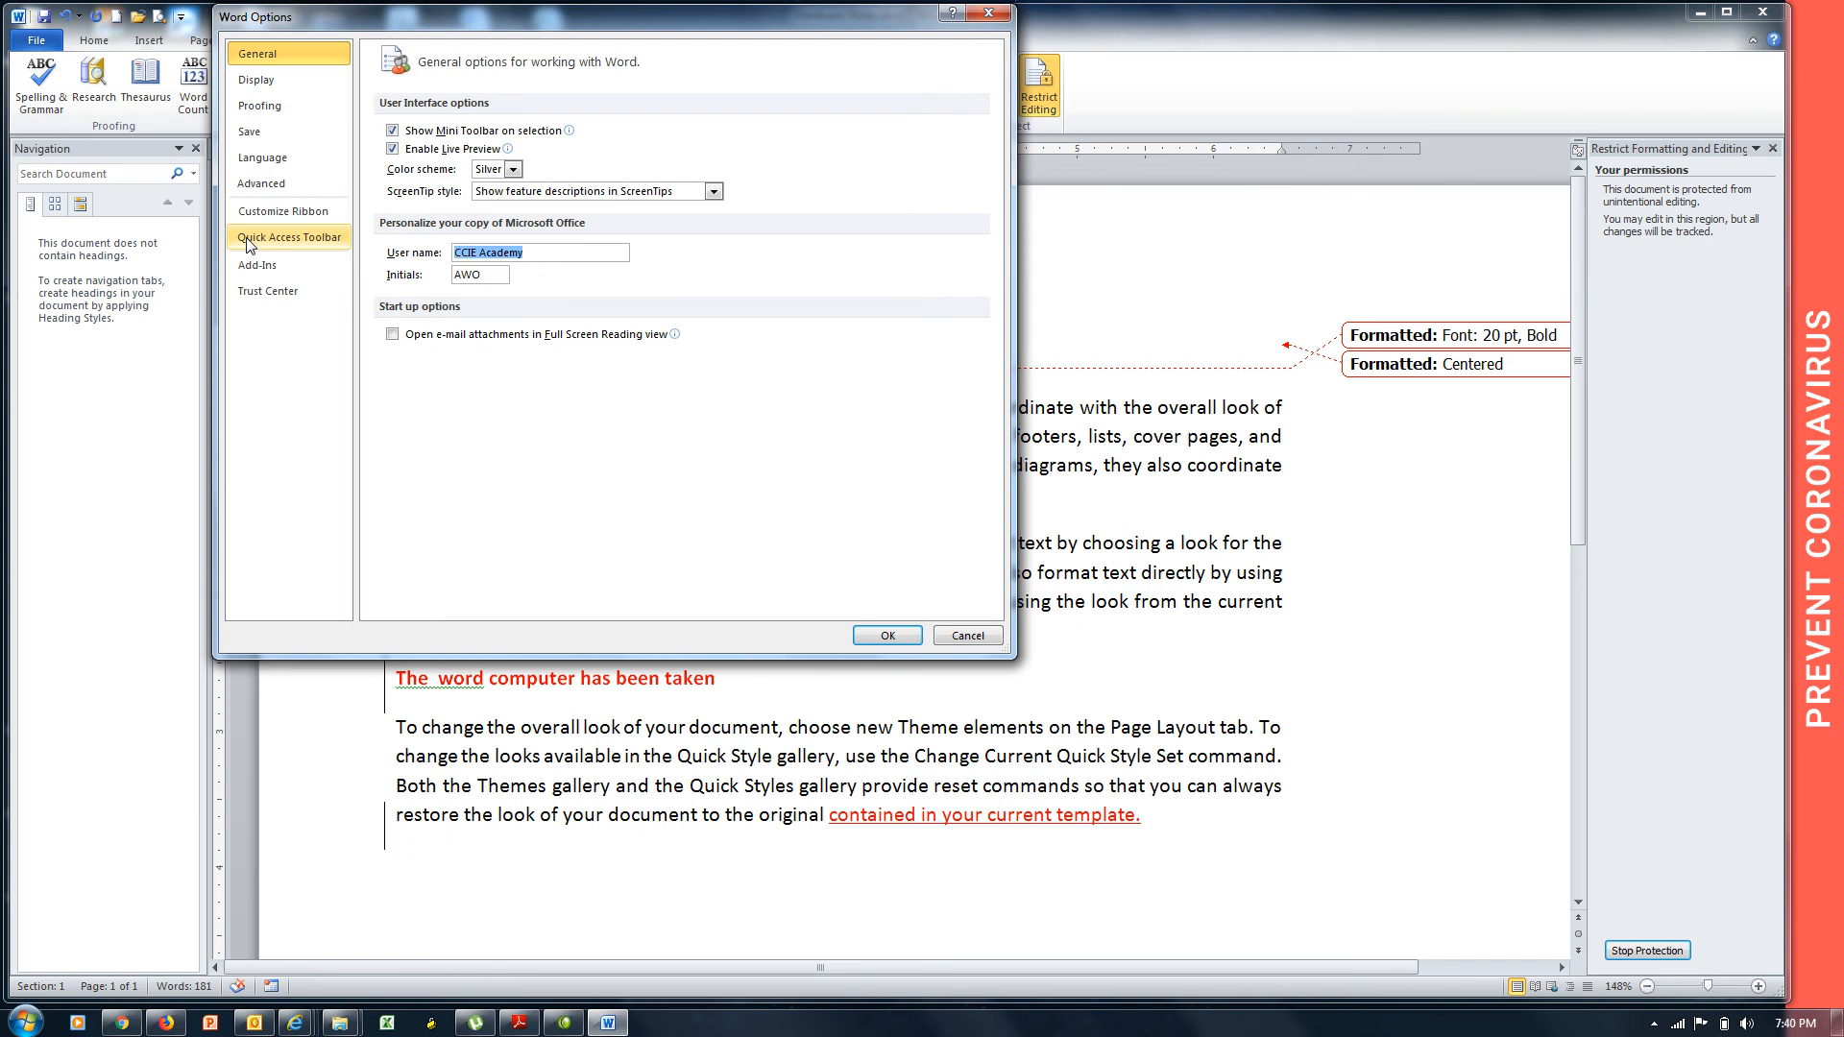
{"action": "left_click", "coordinate": [984, 635]}
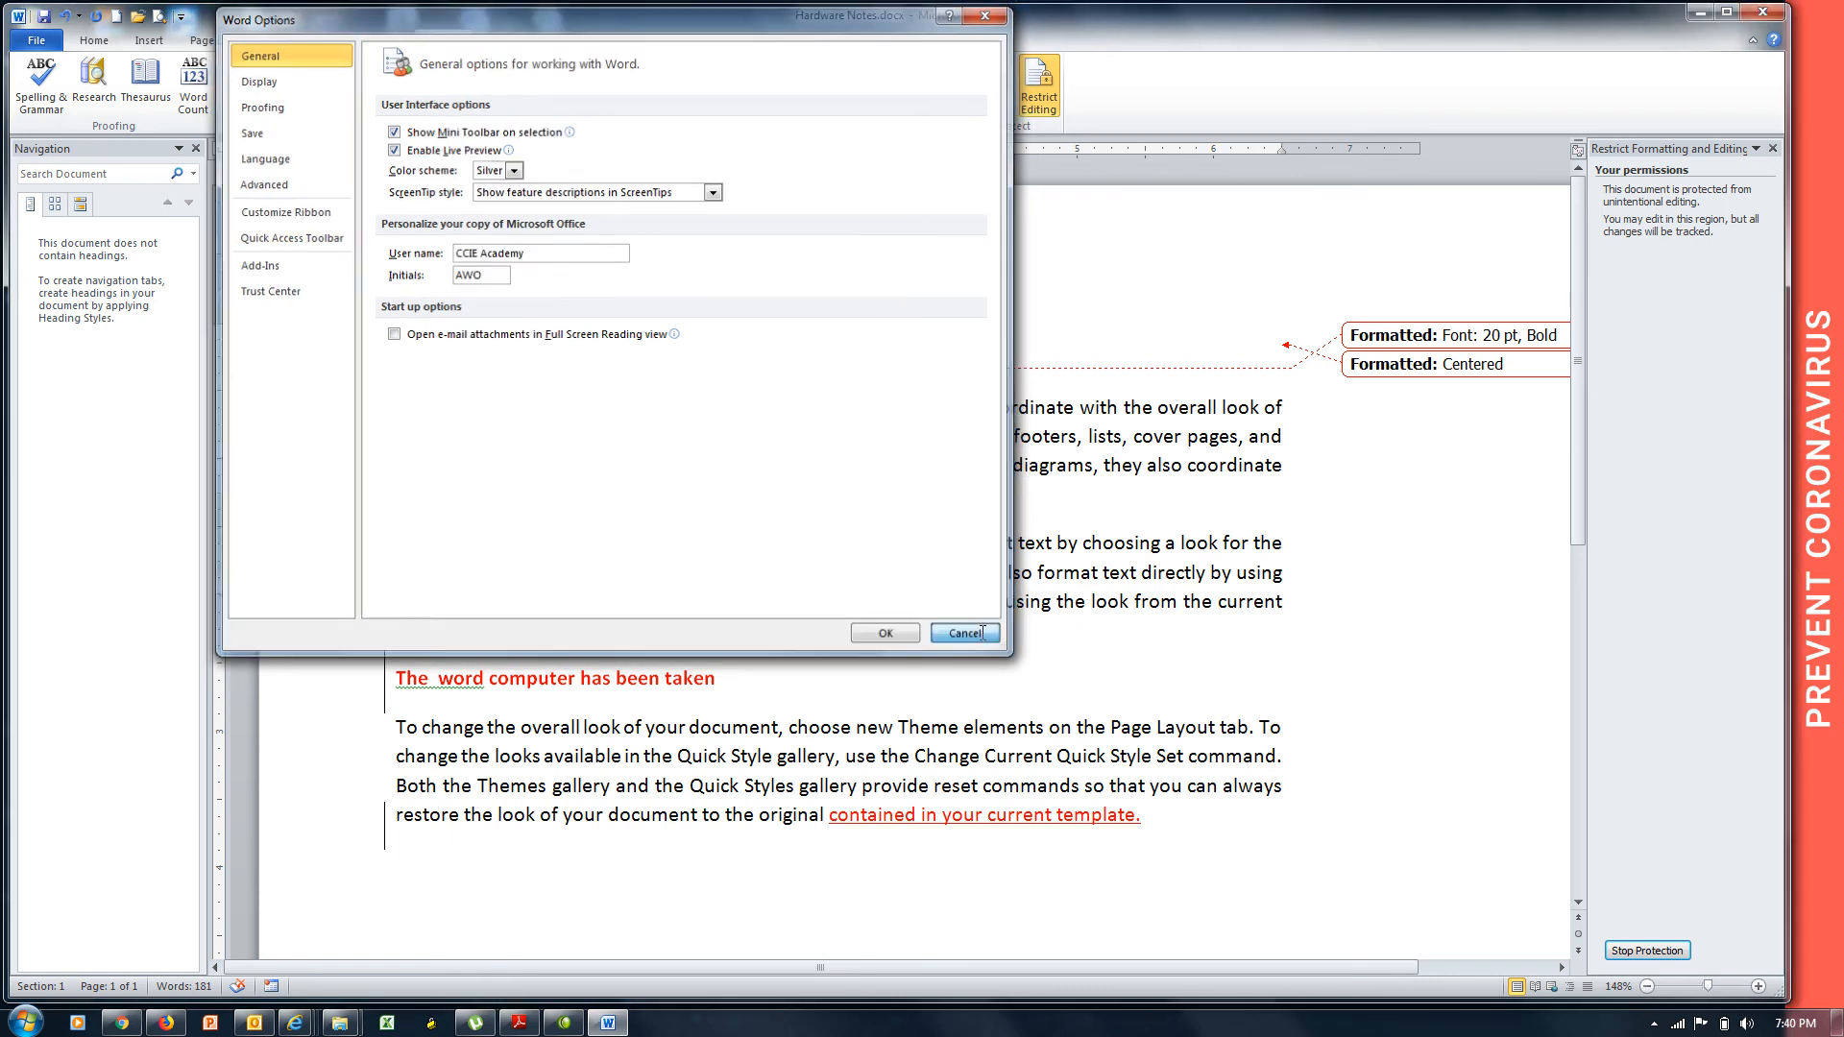
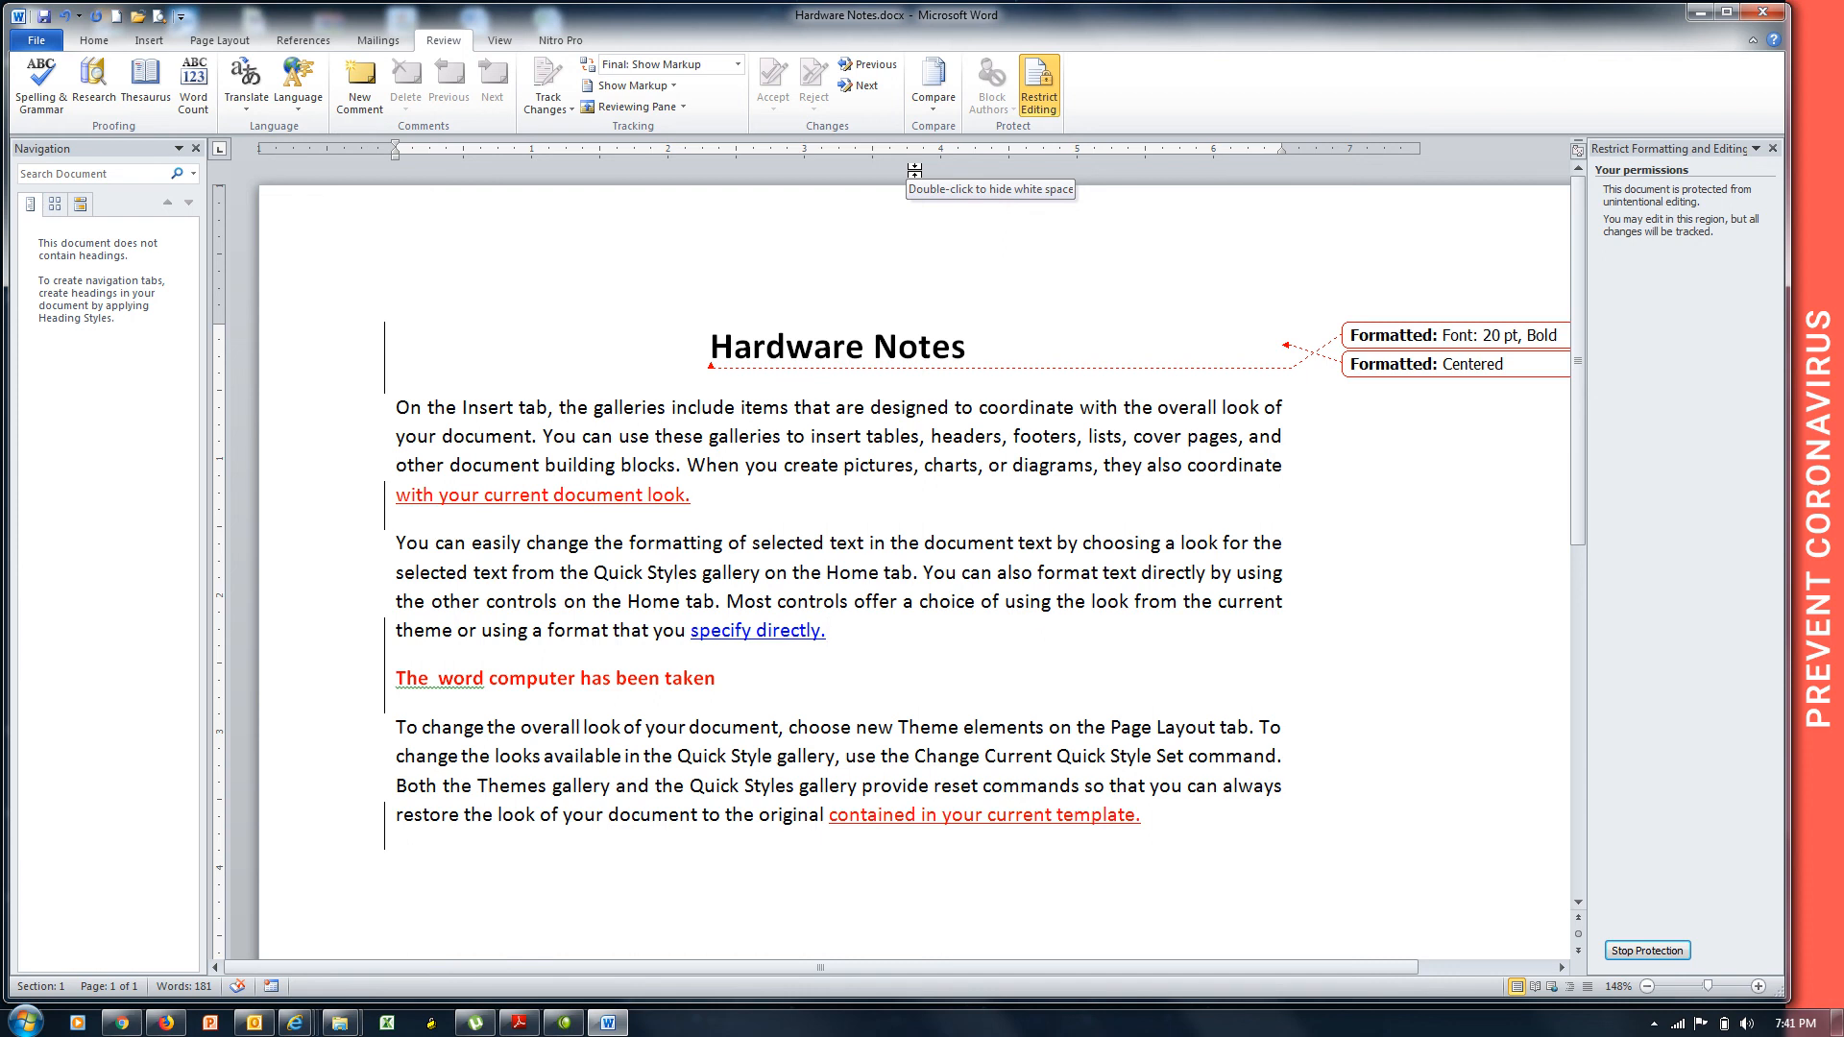
Start a new blank document and glance at the Review tab's Compare options without choosing one.
{"action": "key", "text": "ctrl+n"}
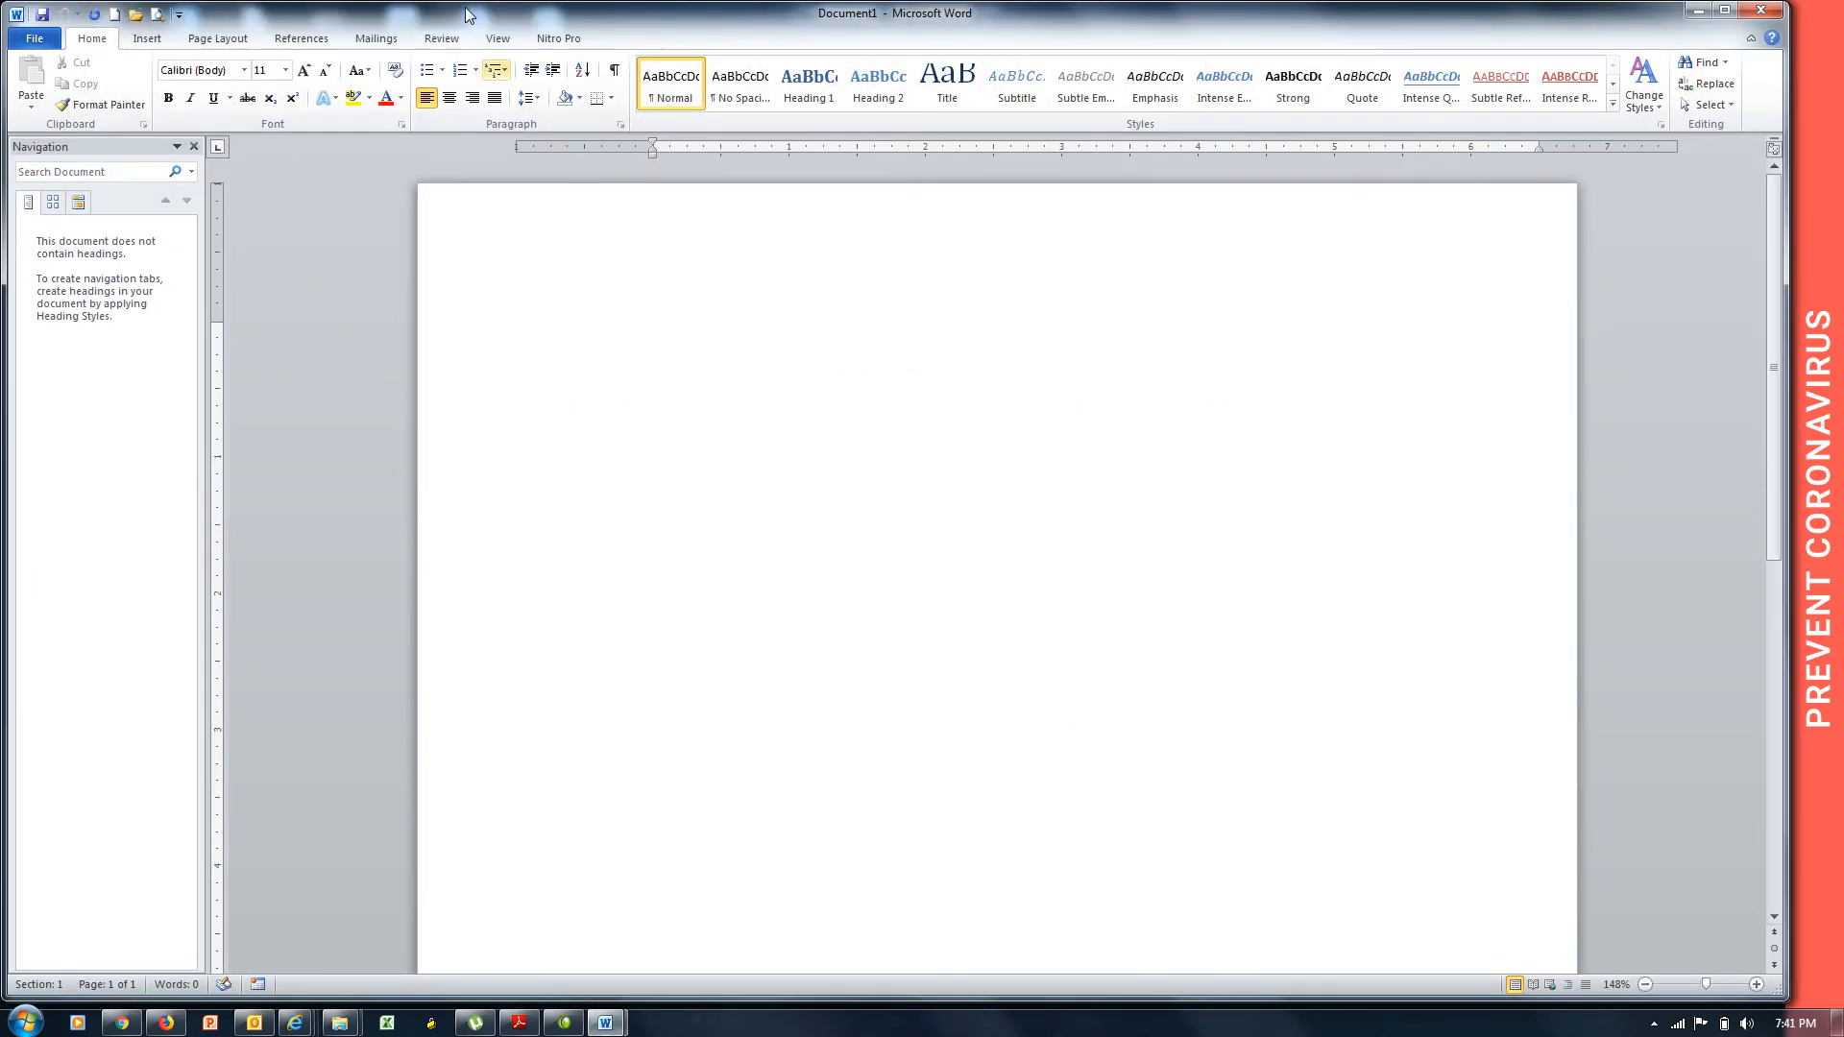
{"action": "left_click", "coordinate": [444, 38]}
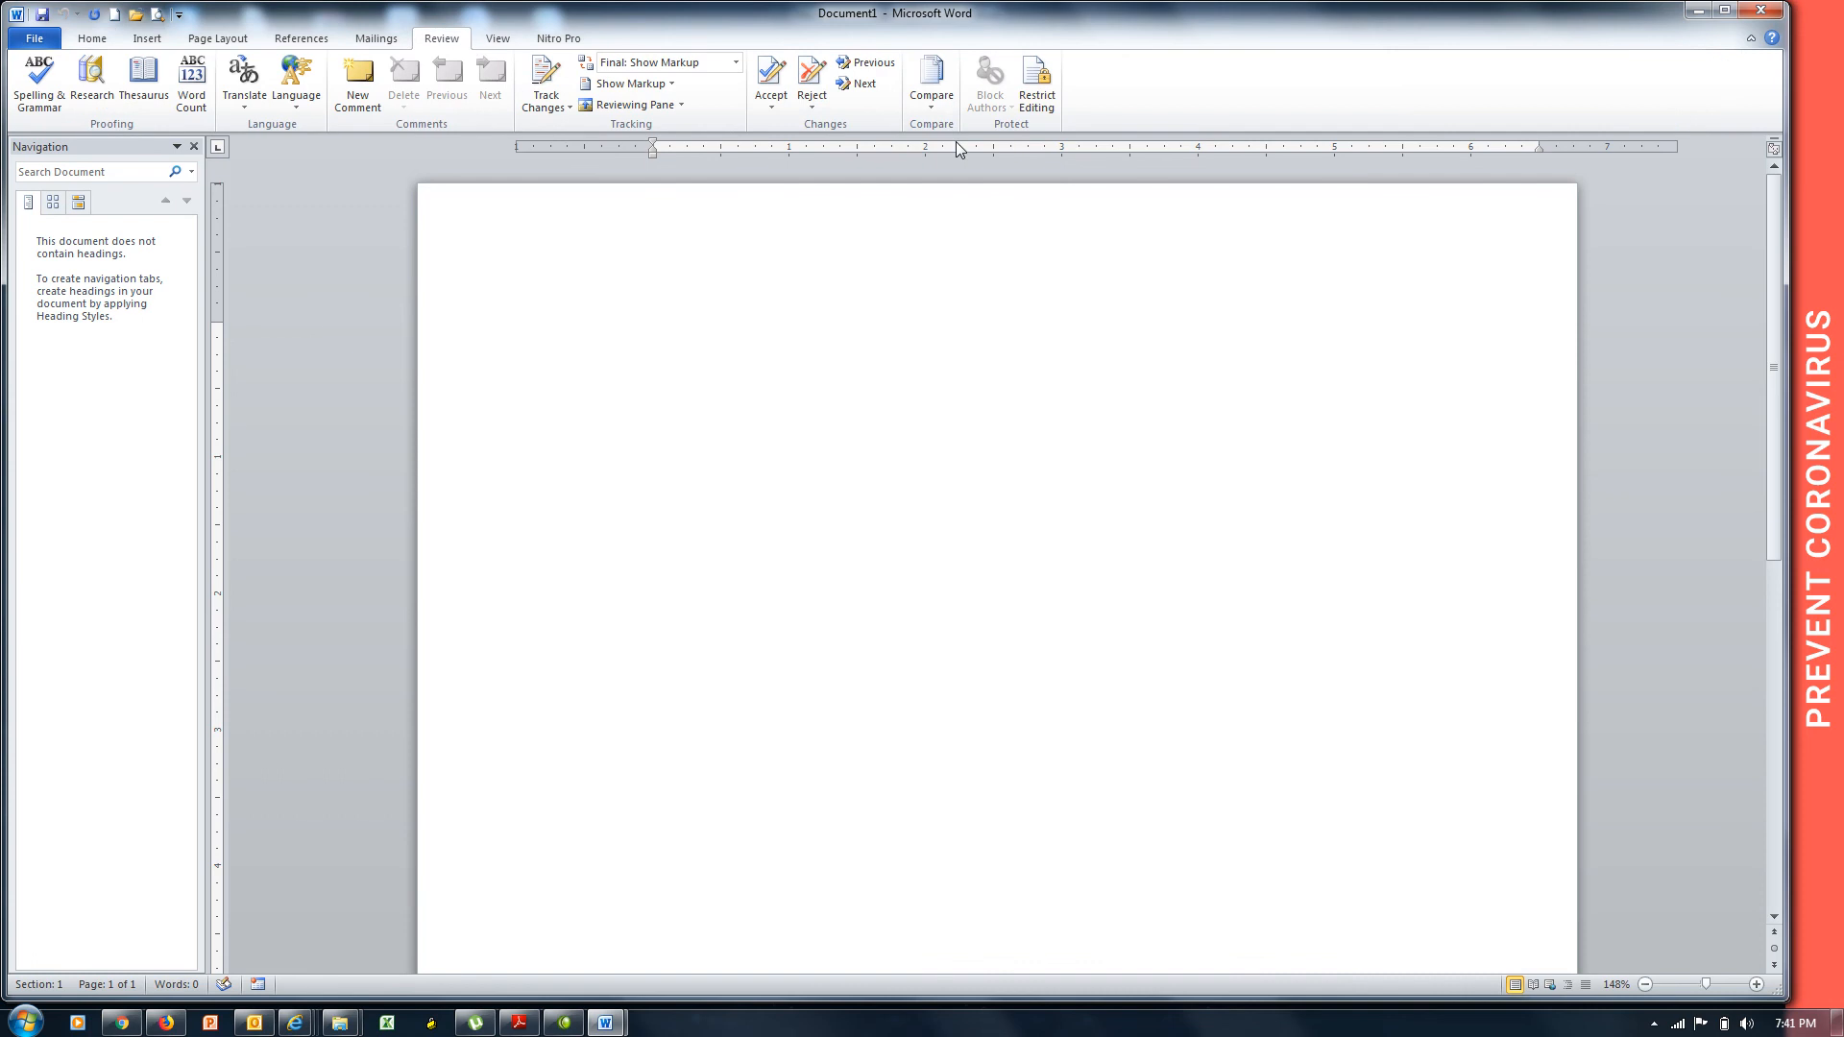
{"action": "left_click", "coordinate": [932, 105]}
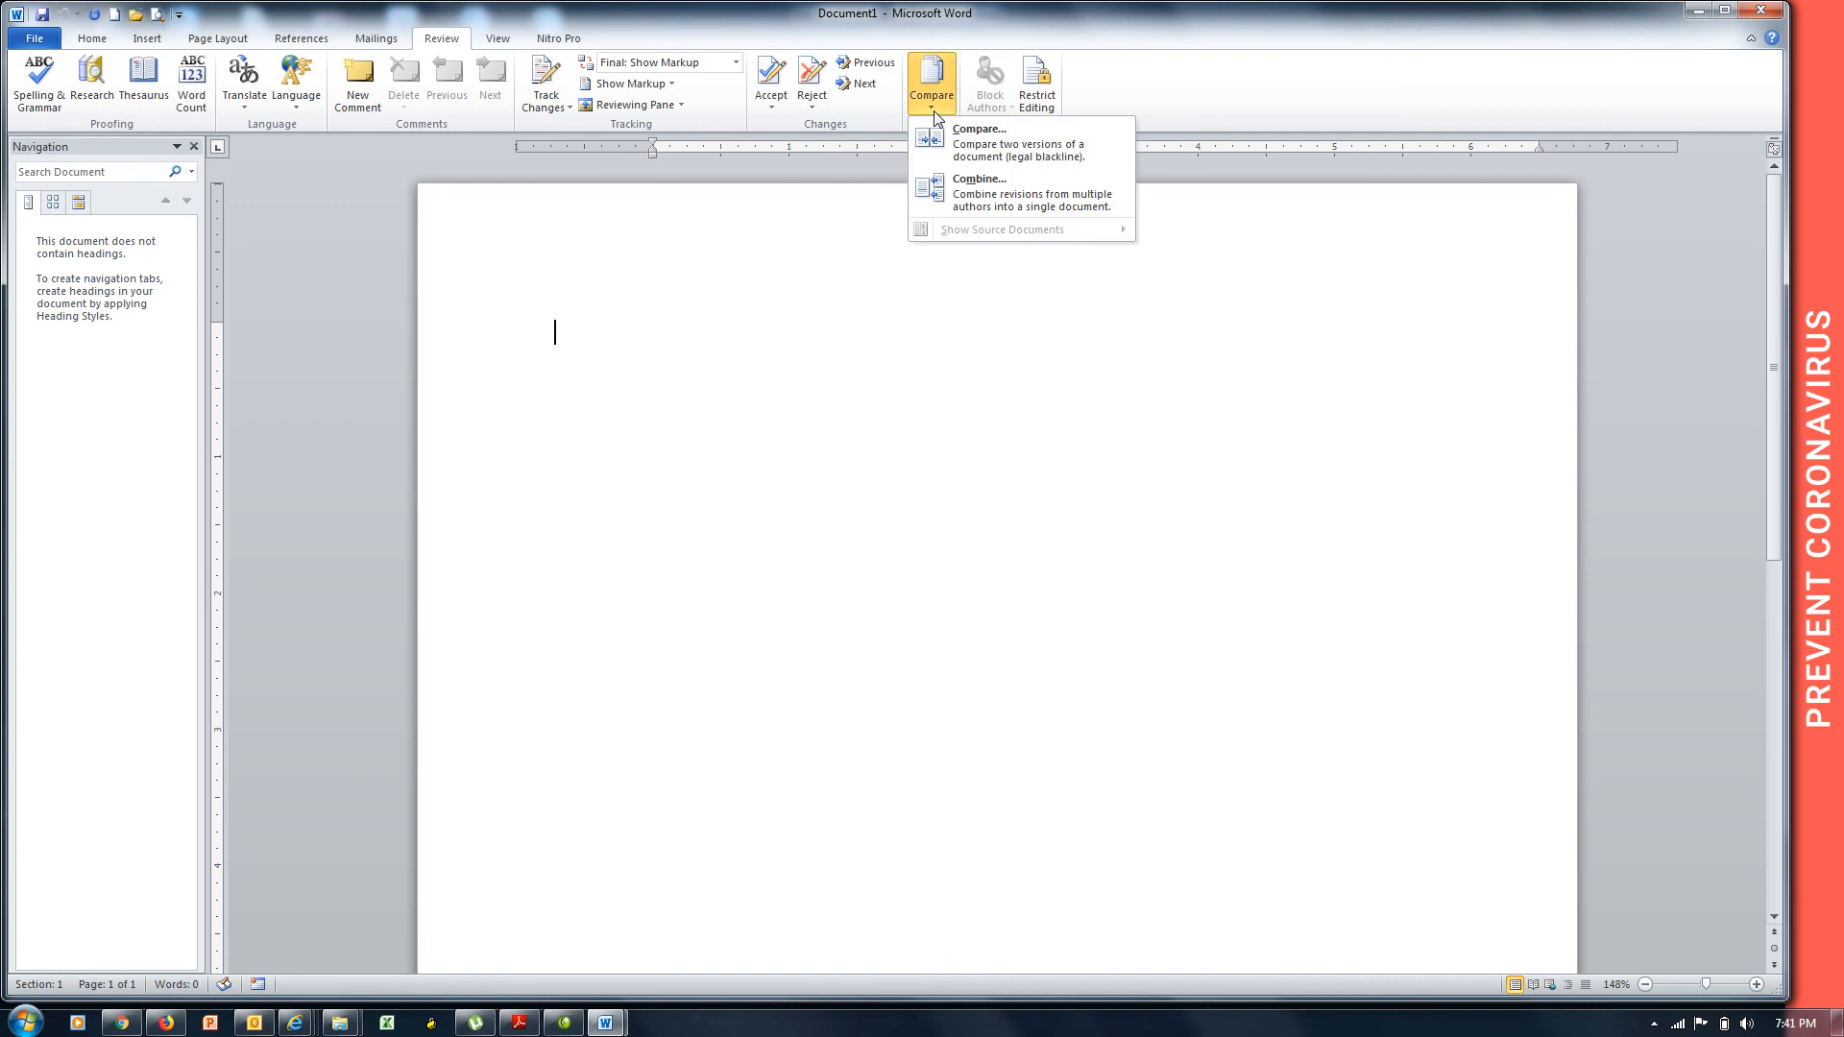
{"action": "left_click", "coordinate": [616, 445]}
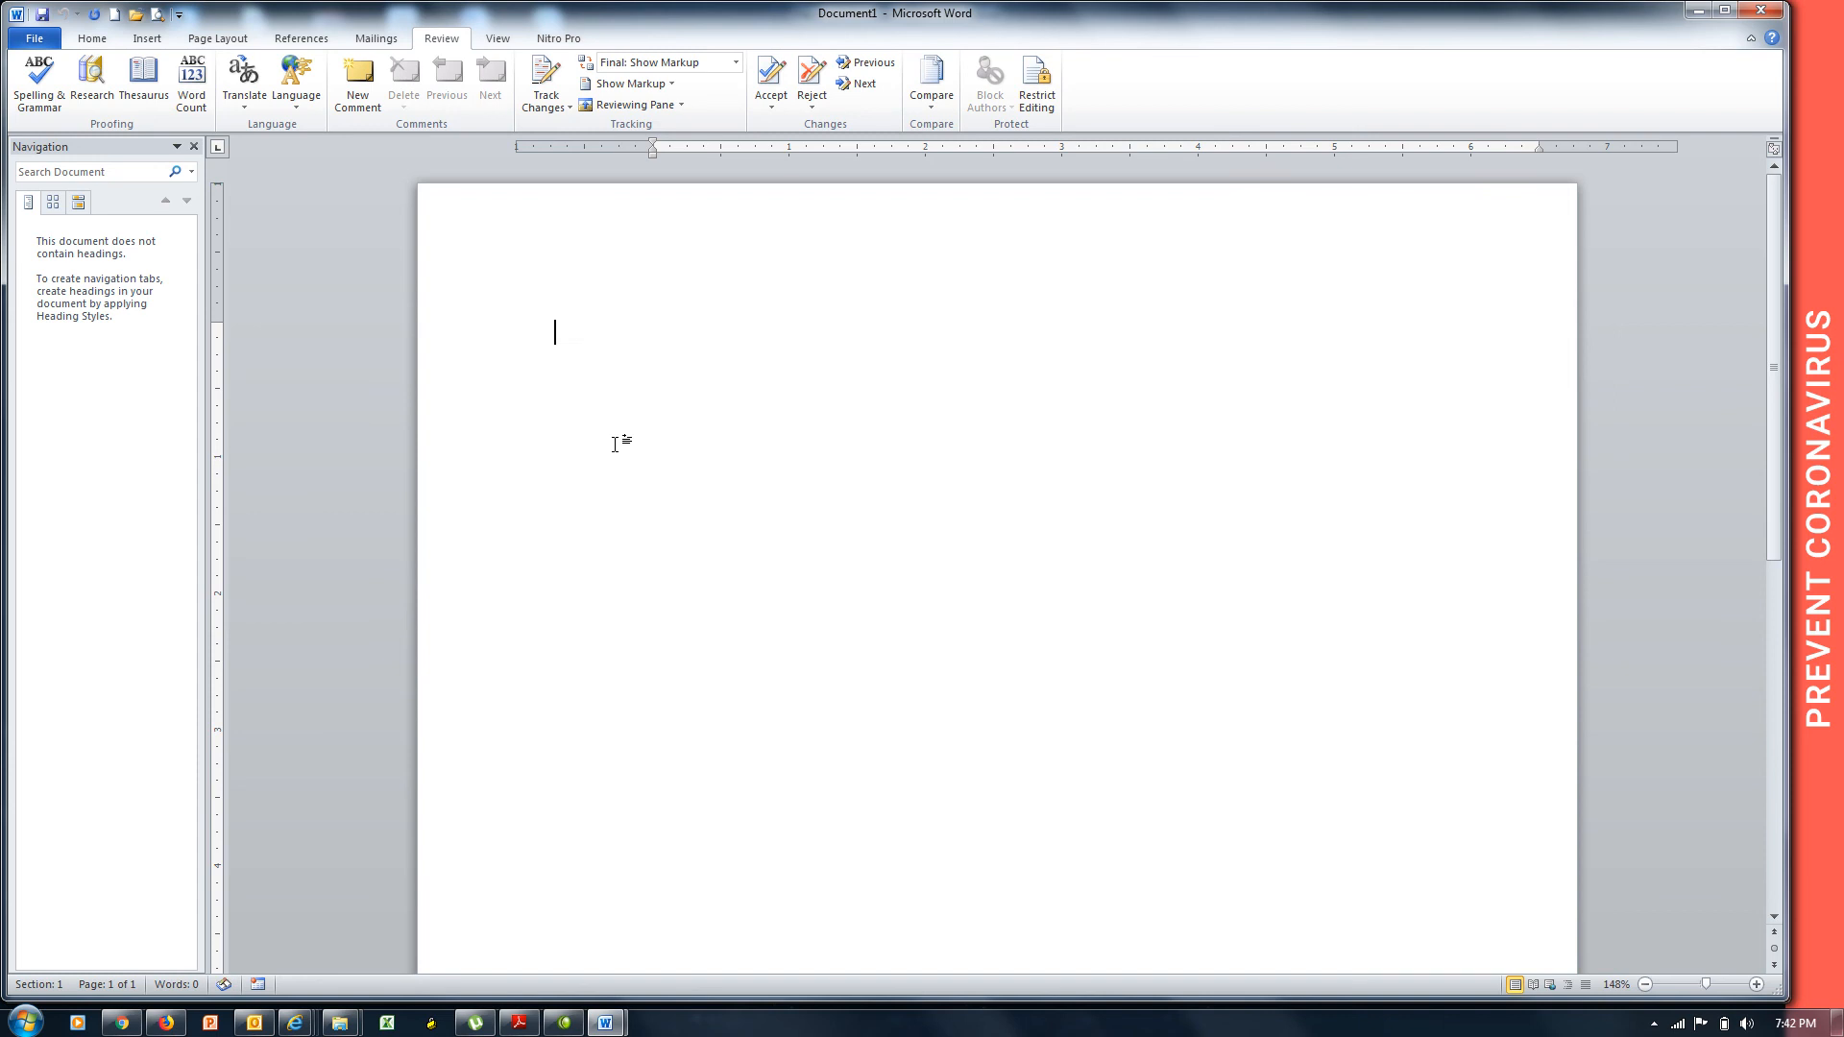
Title the document 'Languages Notes', generate three sample paragraphs with =rand(), and begin saving.
{"action": "type", "text": "Languag3e"}
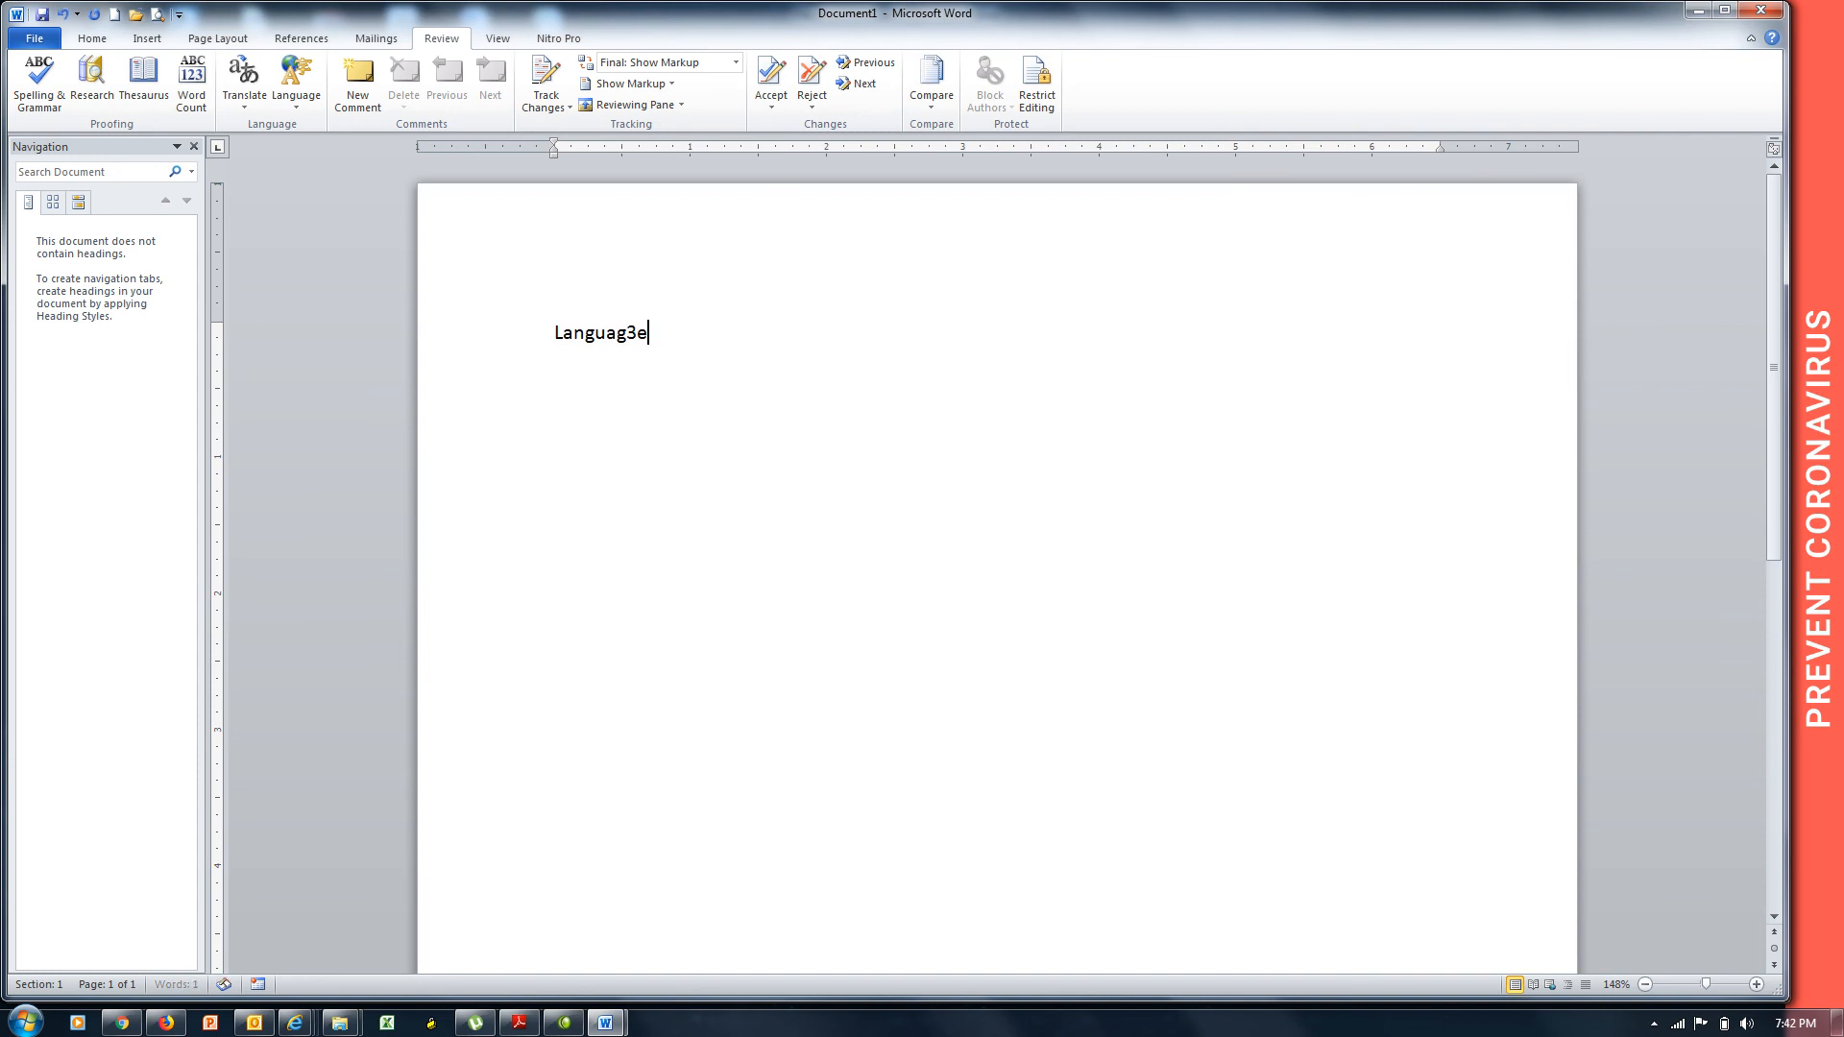
{"action": "key", "text": "BackSpace"}
{"action": "key", "text": "BackSpace"}
{"action": "type", "text": "es Notes"}
{"action": "key", "text": "Return"}
{"action": "type", "text": "=rand()"}
{"action": "key", "text": "Return"}
{"action": "key", "text": "ctrl+a"}
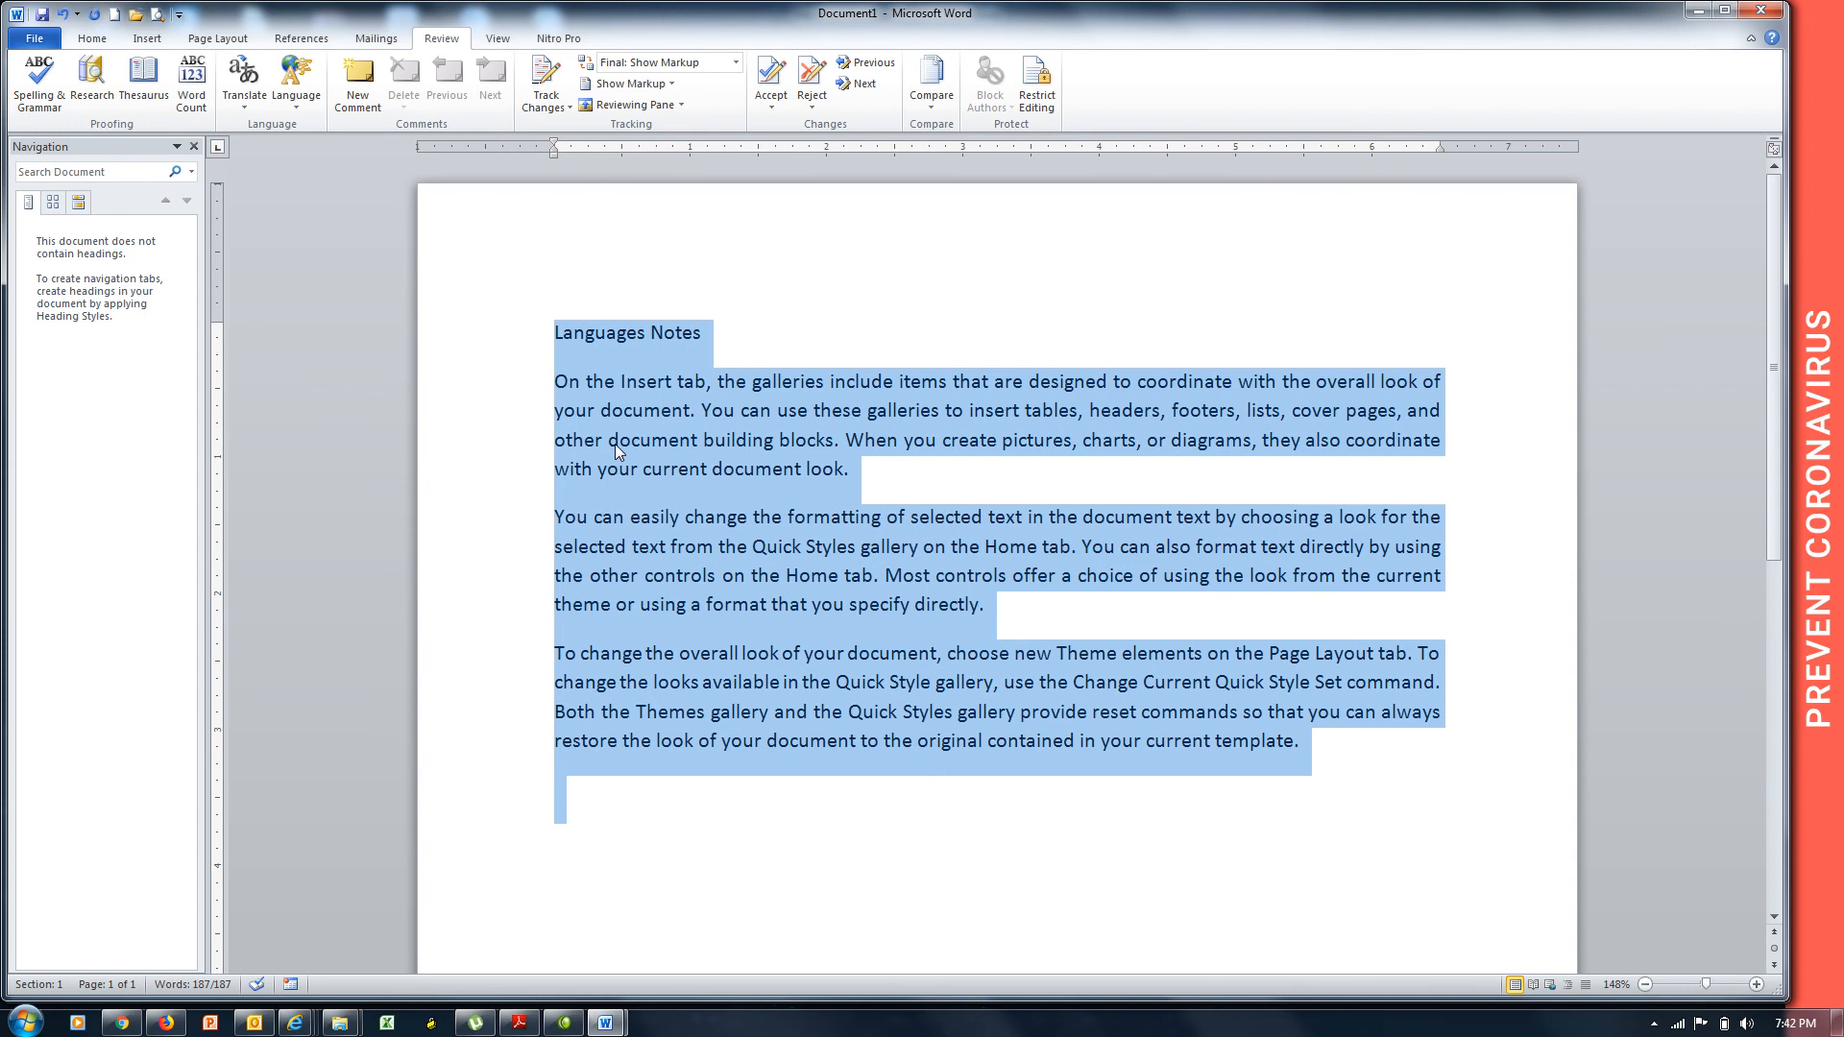
{"action": "key", "text": "ctrl+s"}
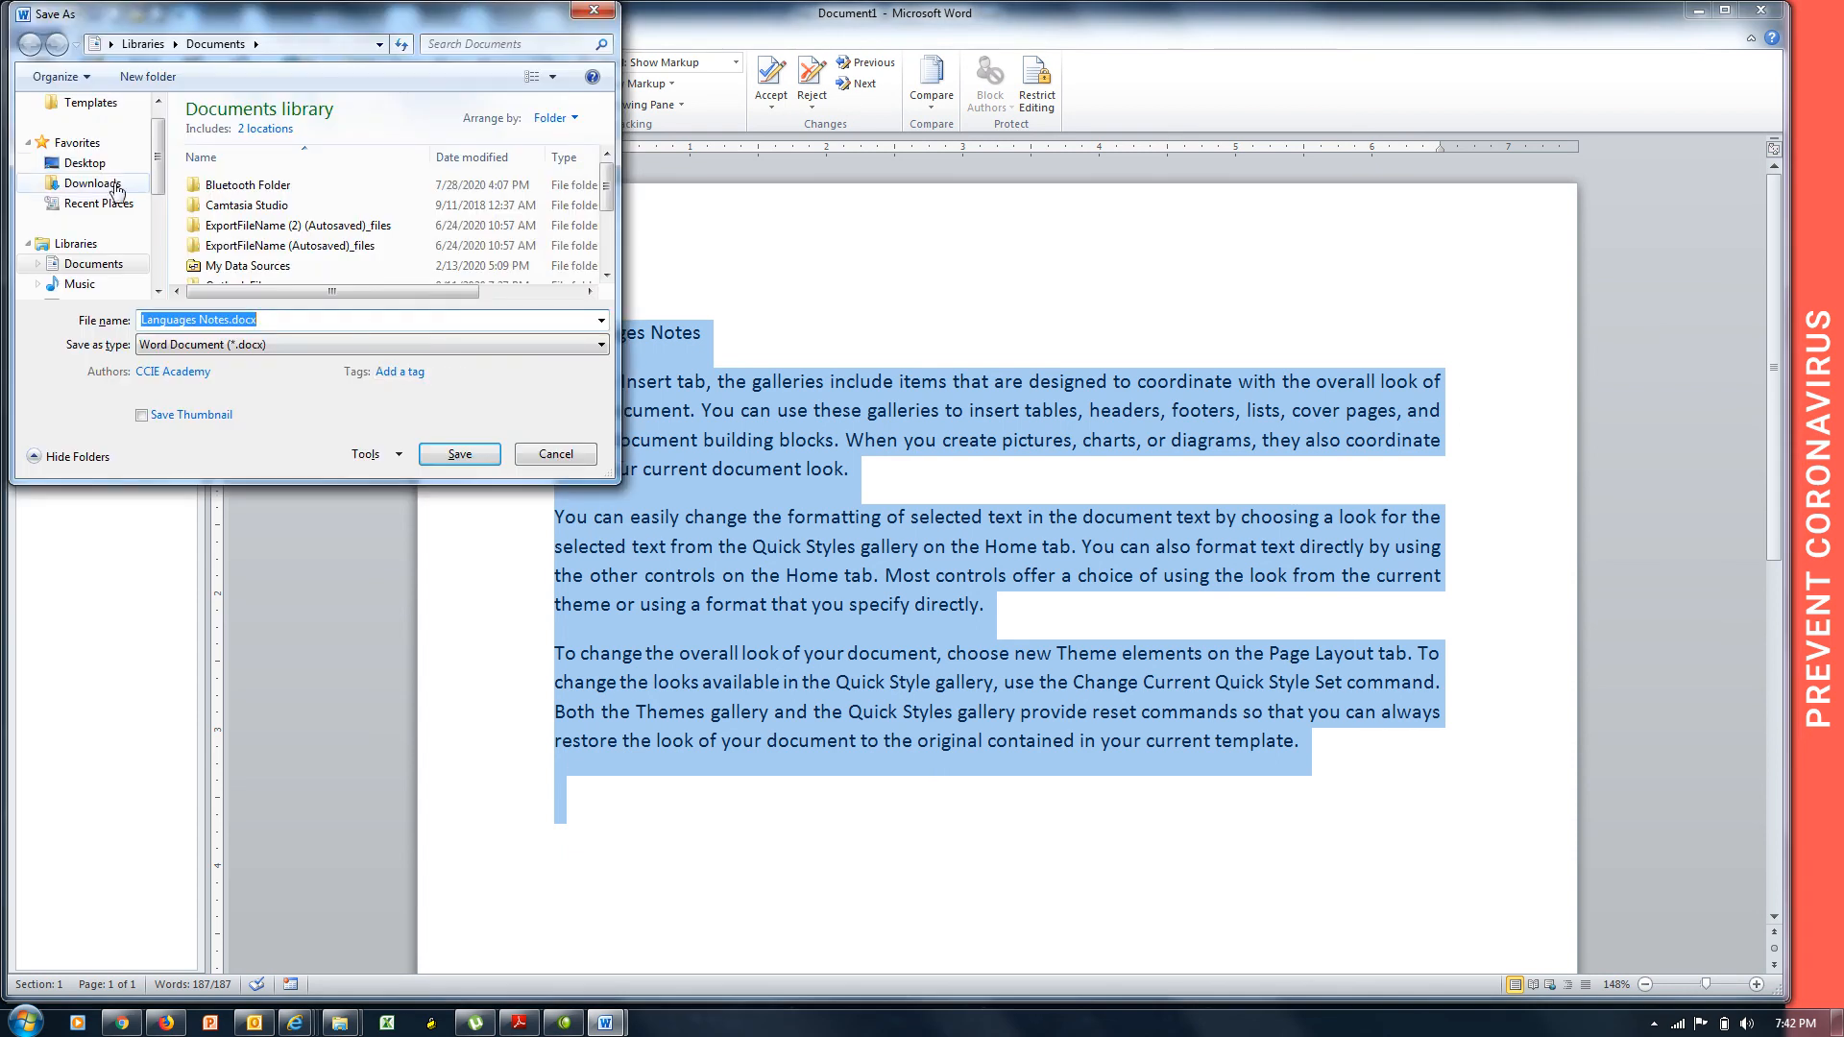
Save Languages Notes.docx to the Desktop, close it, and close Hardware Notes without saving.
{"action": "left_click", "coordinate": [84, 163]}
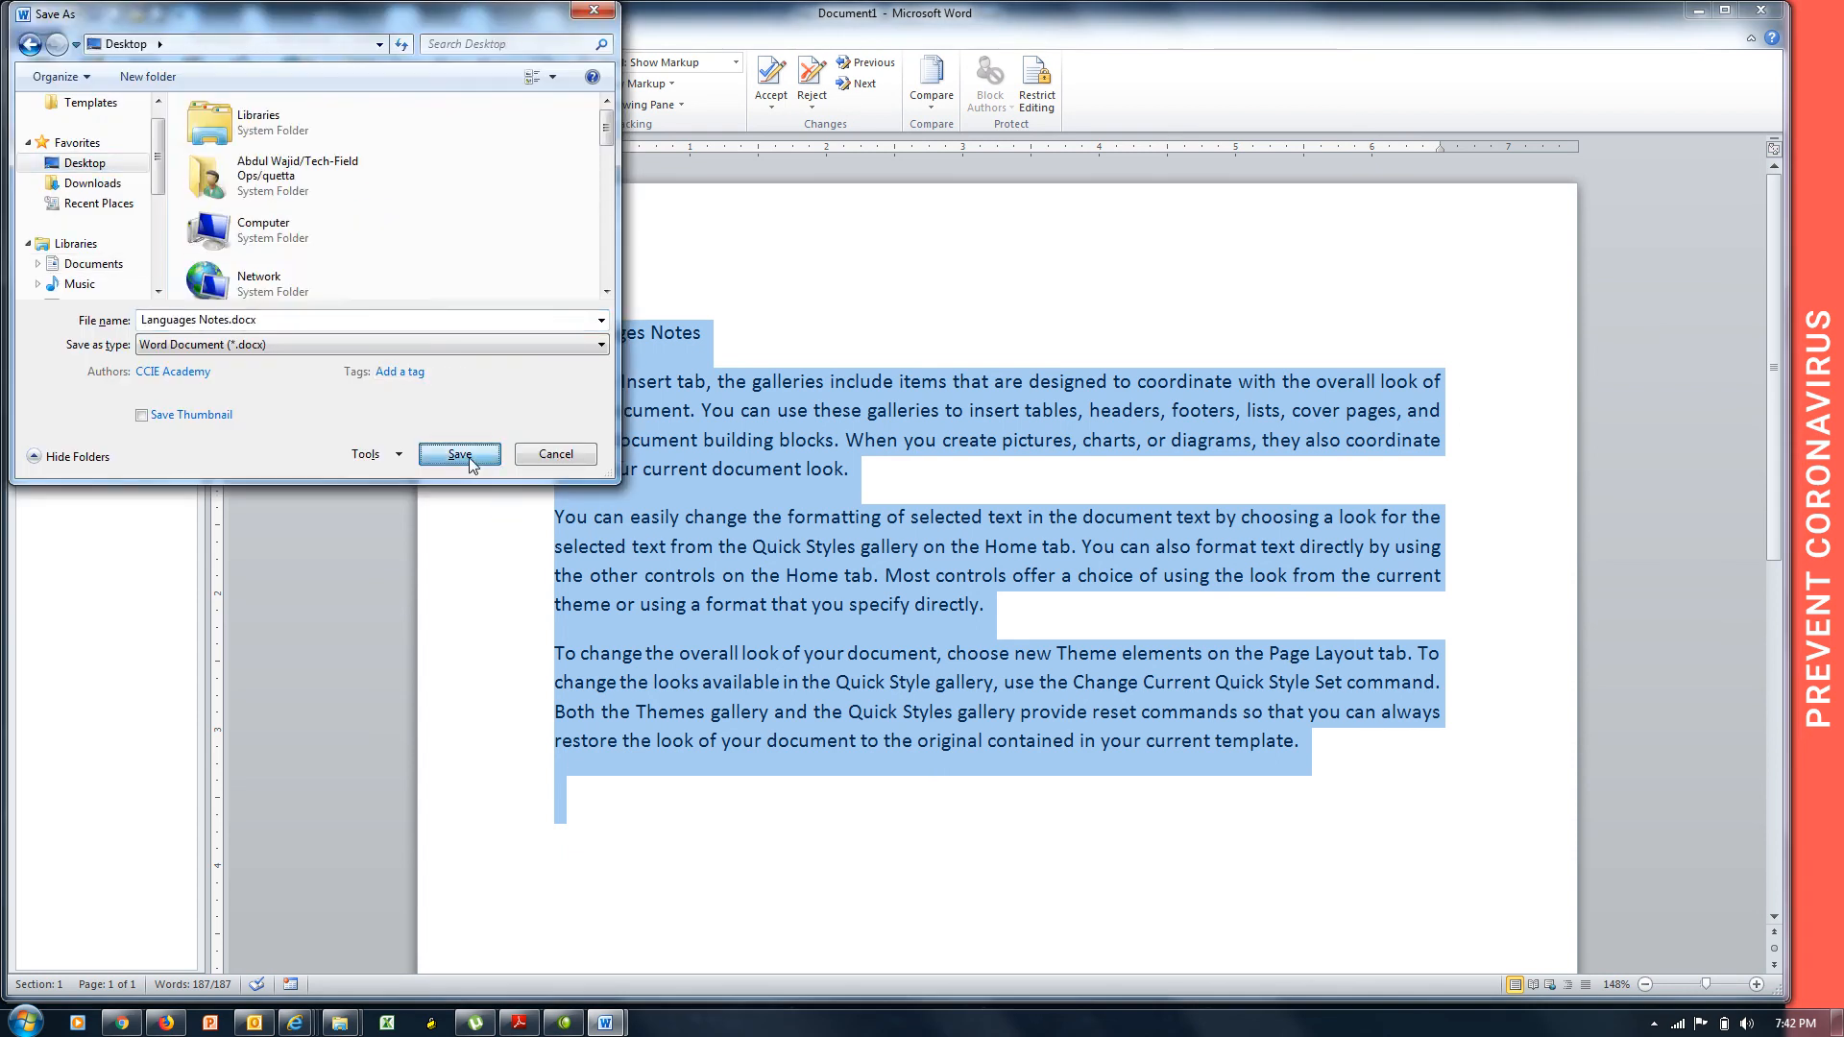
{"action": "left_click", "coordinate": [469, 458]}
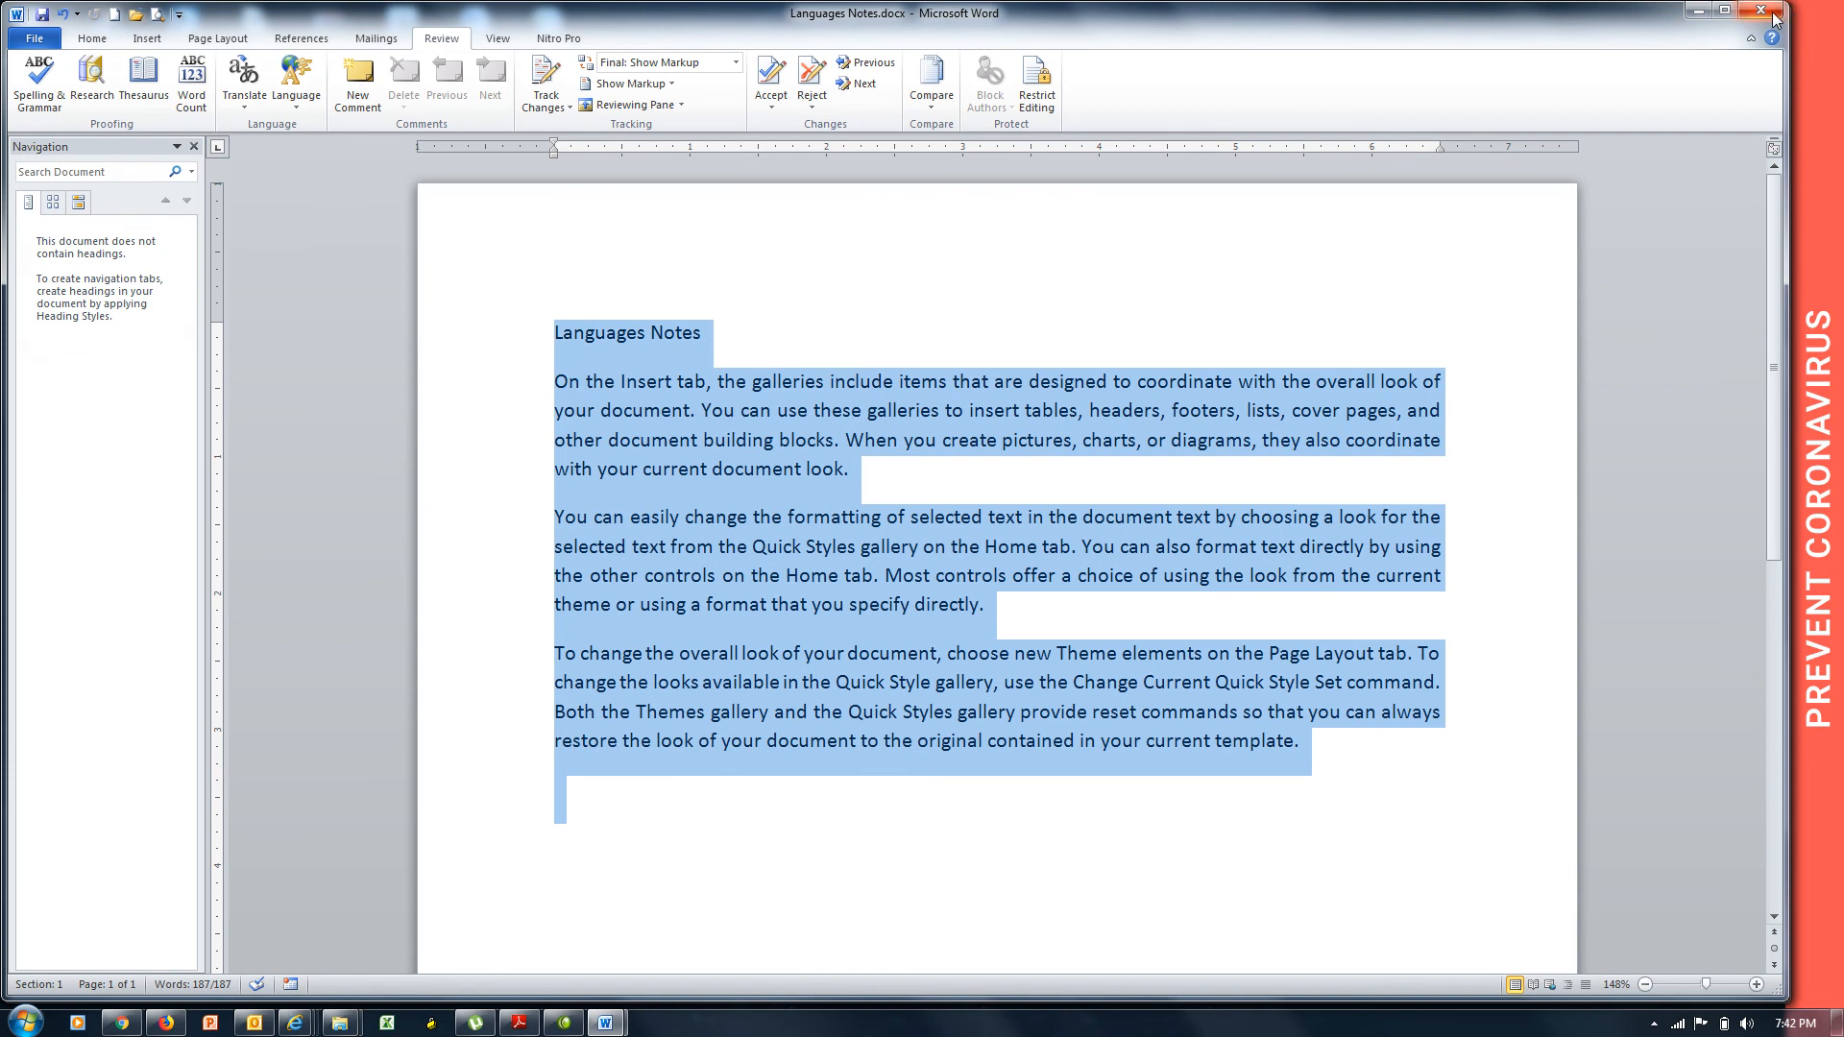
{"action": "left_click", "coordinate": [1773, 15]}
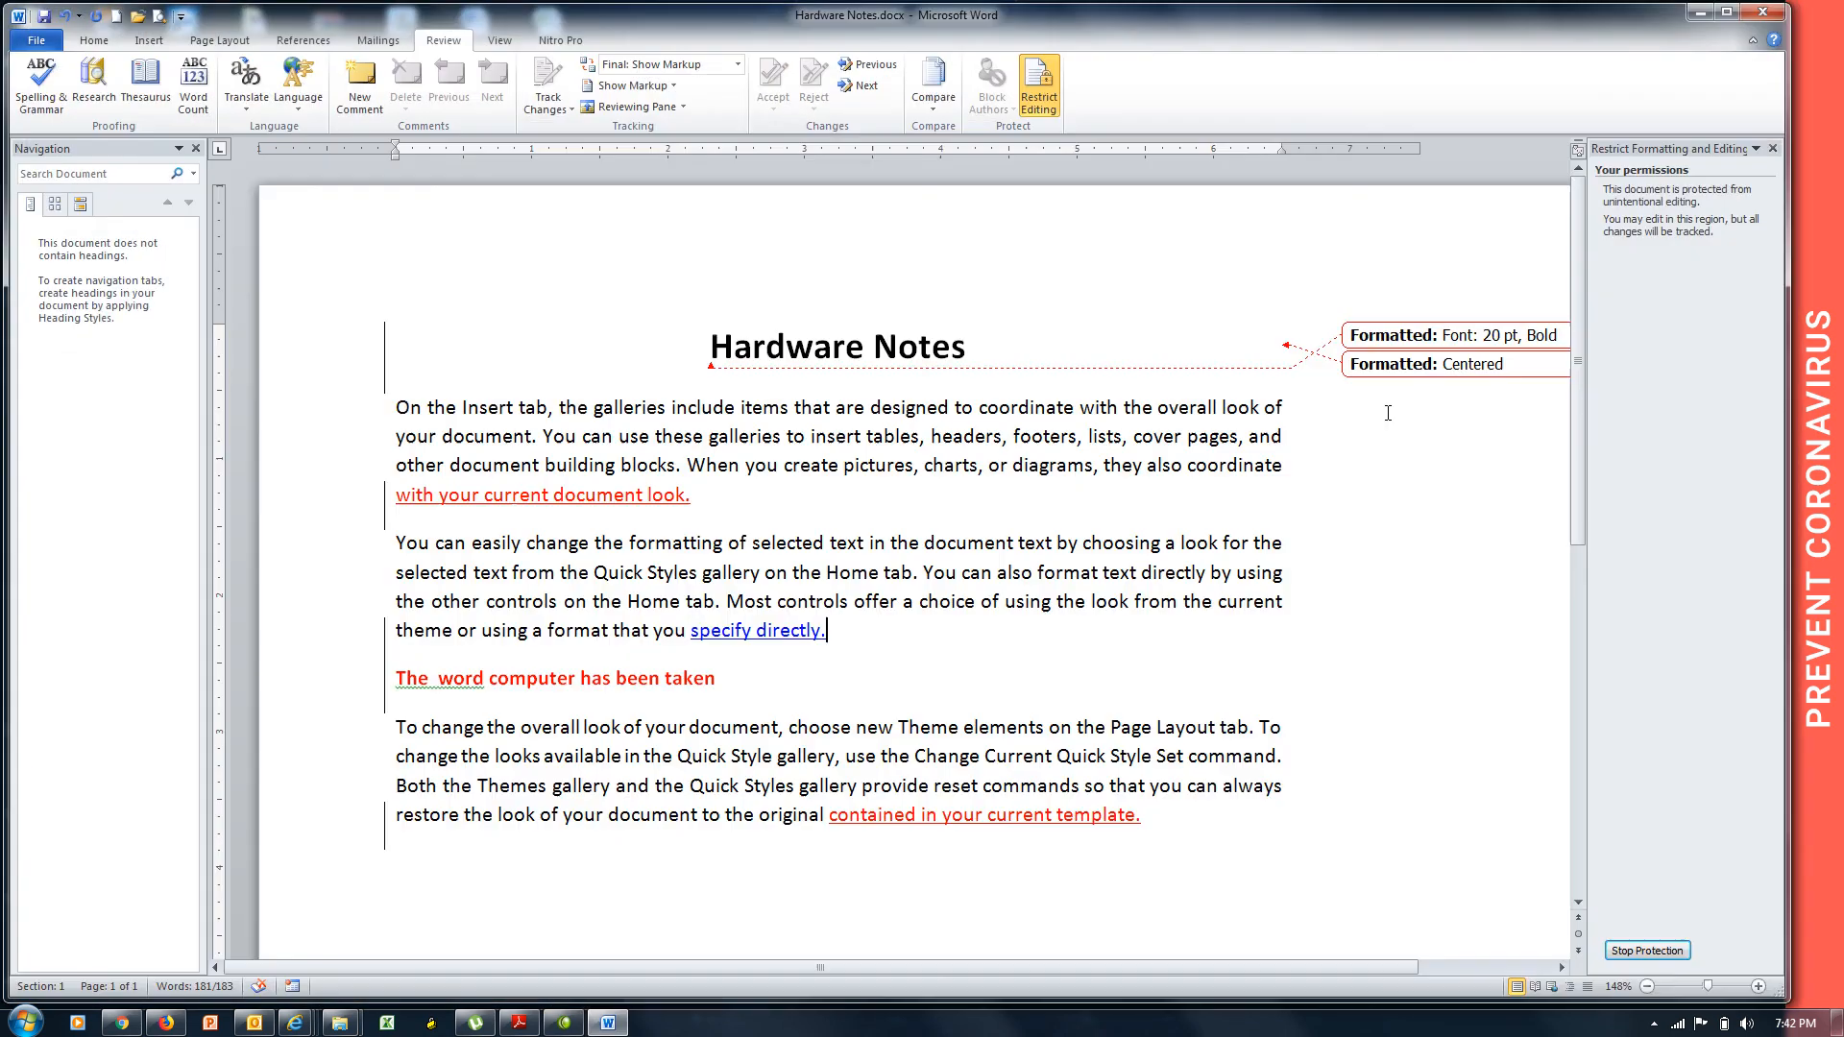
{"action": "left_click", "coordinate": [1763, 12]}
{"action": "left_click", "coordinate": [928, 534]}
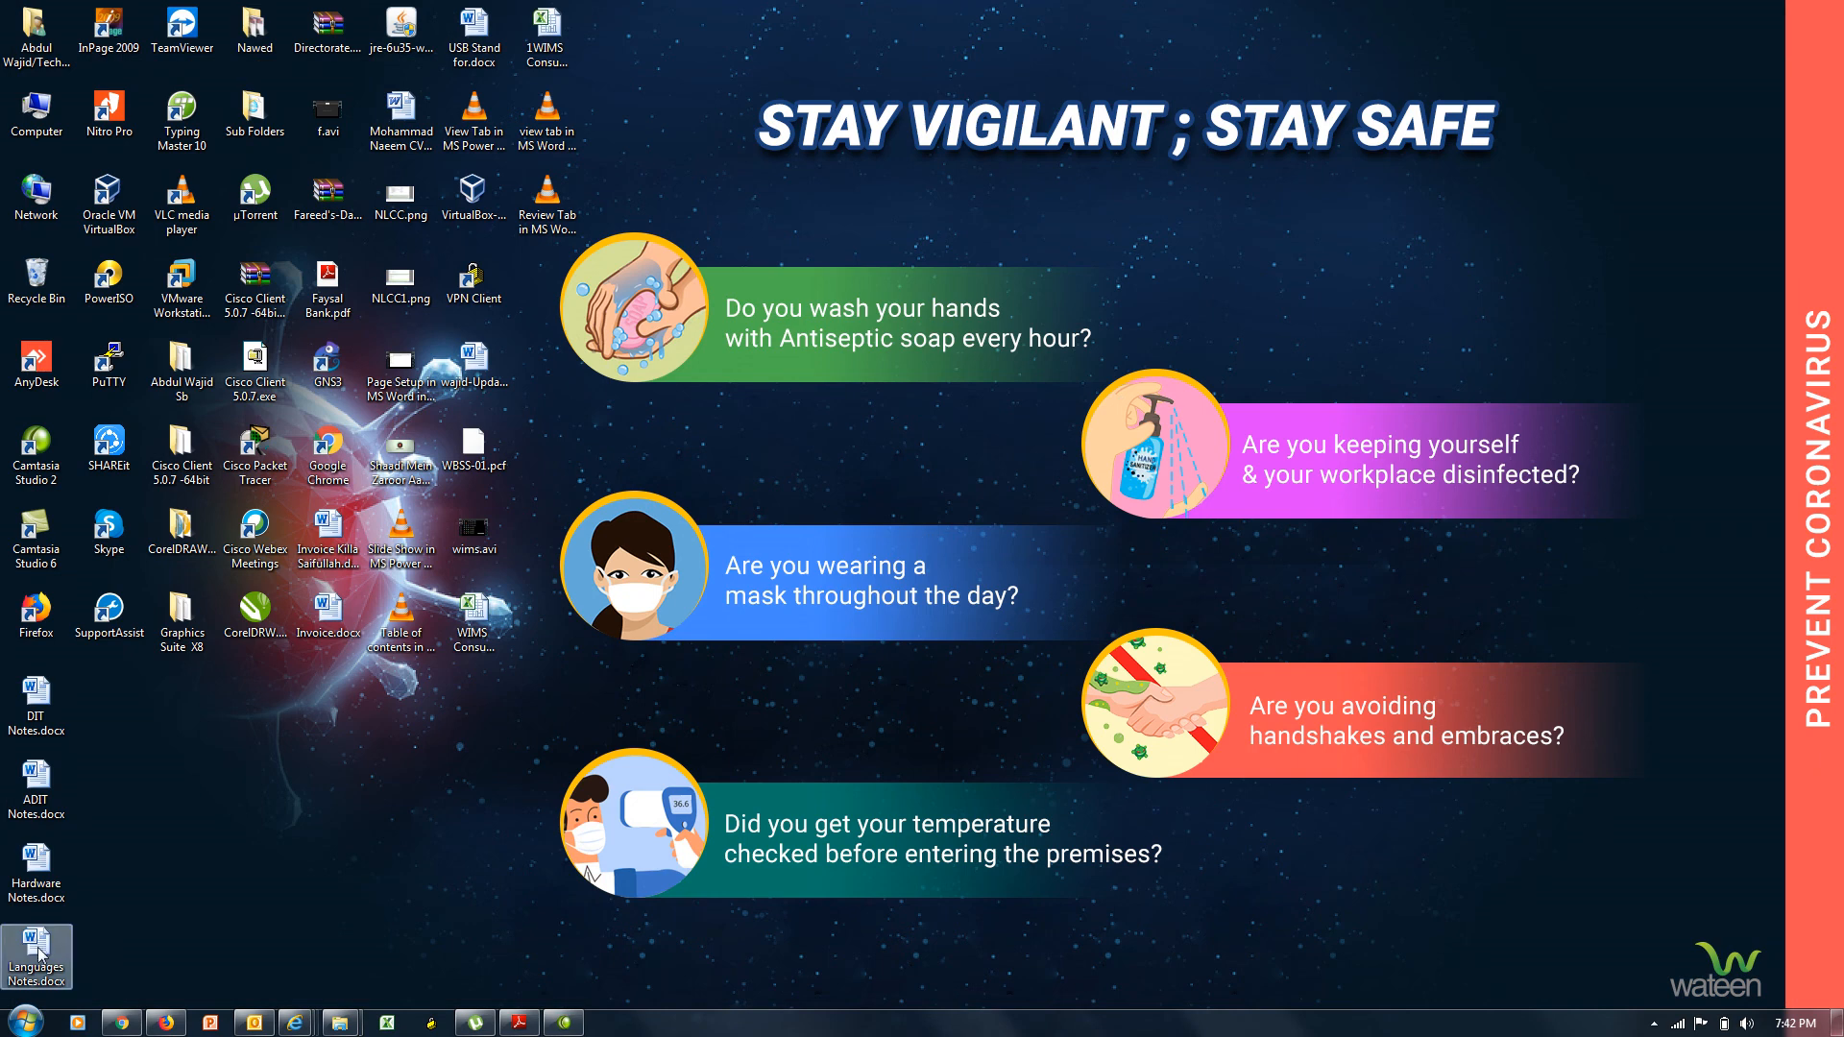
Duplicate Languages Notes.docx on the desktop and open 'Languages Notes - Copy.docx' in Word.
{"action": "left_click_drag", "start_coordinate": [40, 951], "coordinate": [1203, 217]}
{"action": "double_click", "coordinate": [1200, 210]}
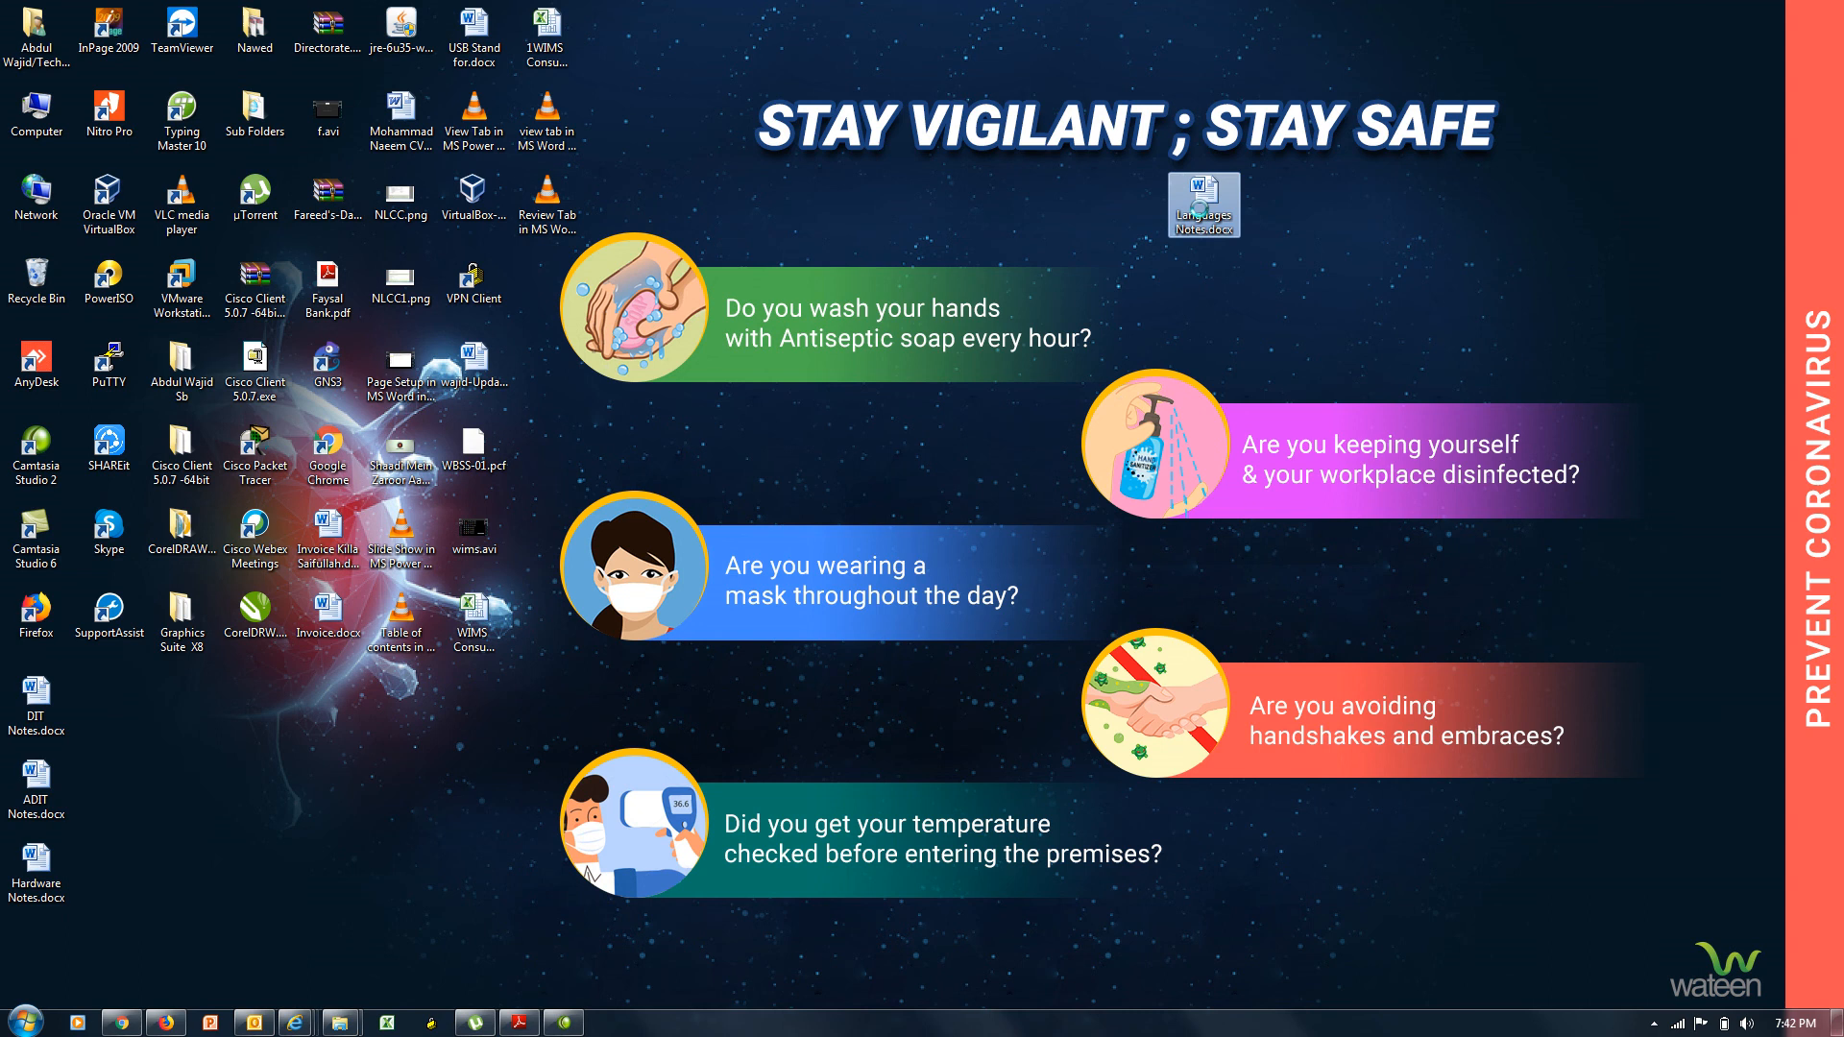
{"action": "right_click", "coordinate": [1200, 210]}
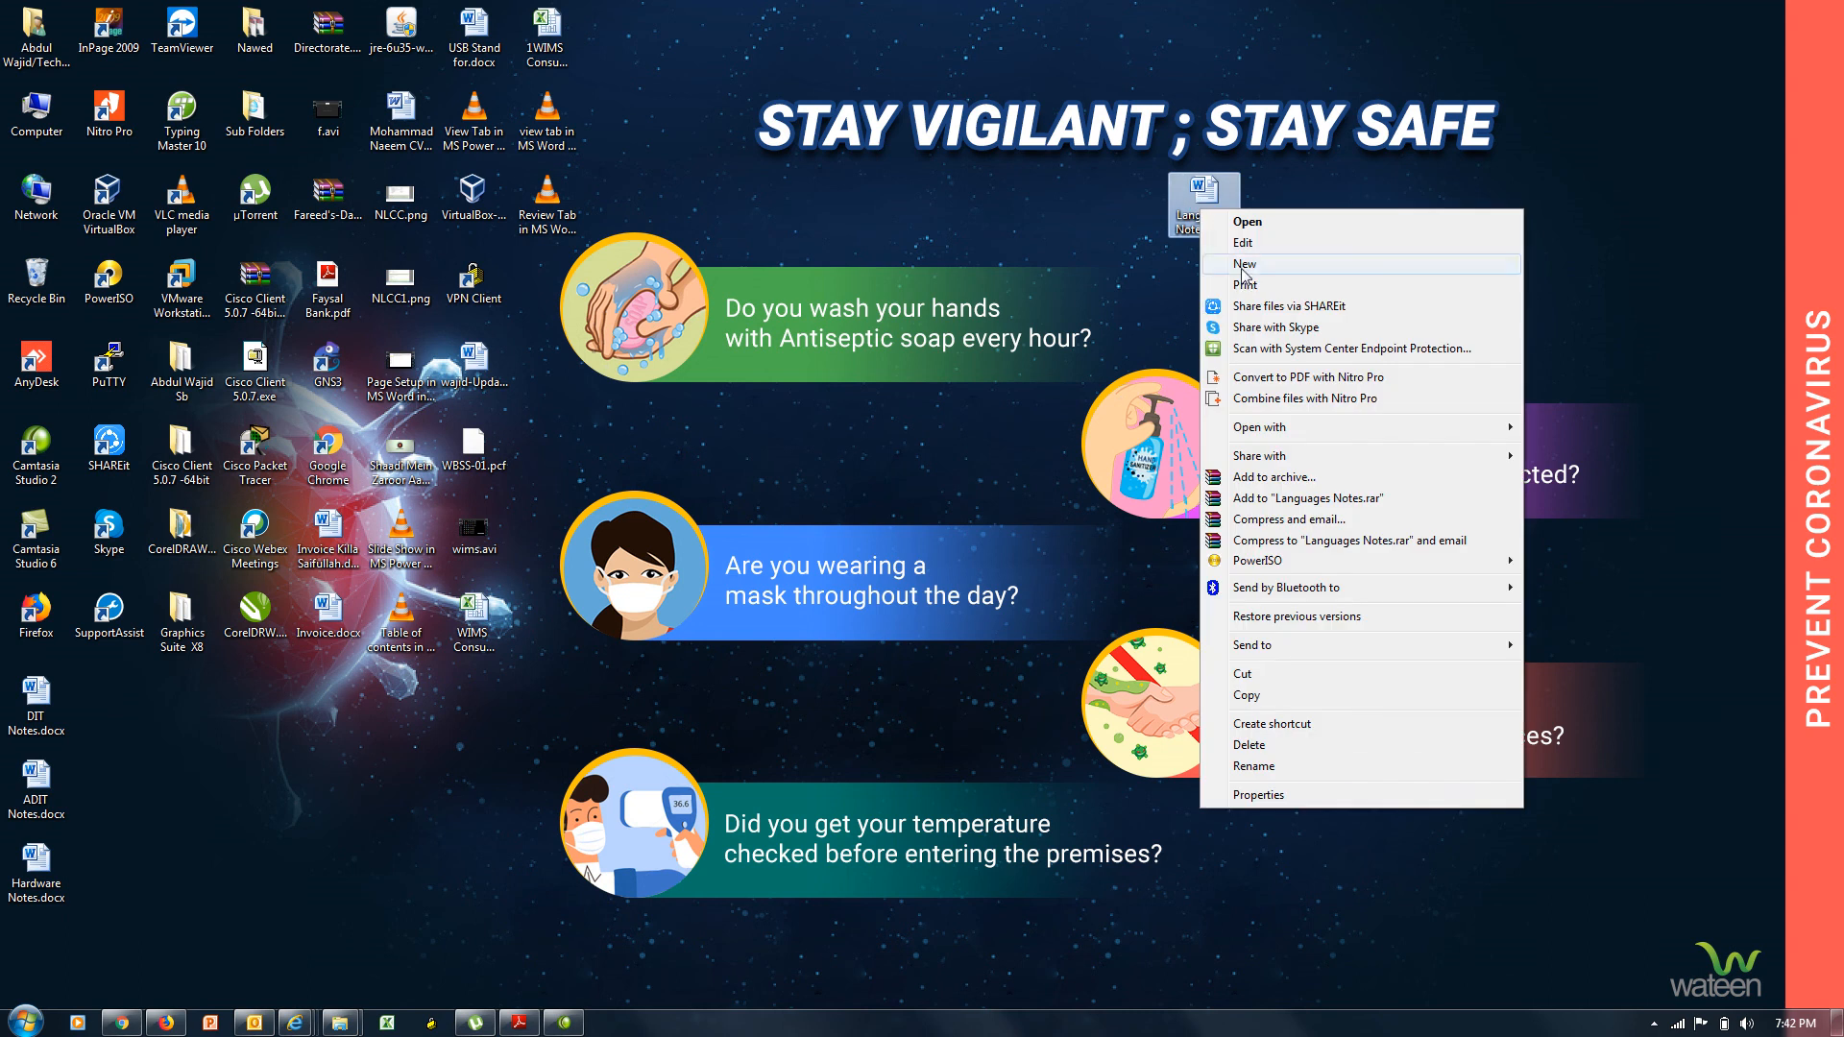
{"action": "left_click", "coordinate": [1284, 696]}
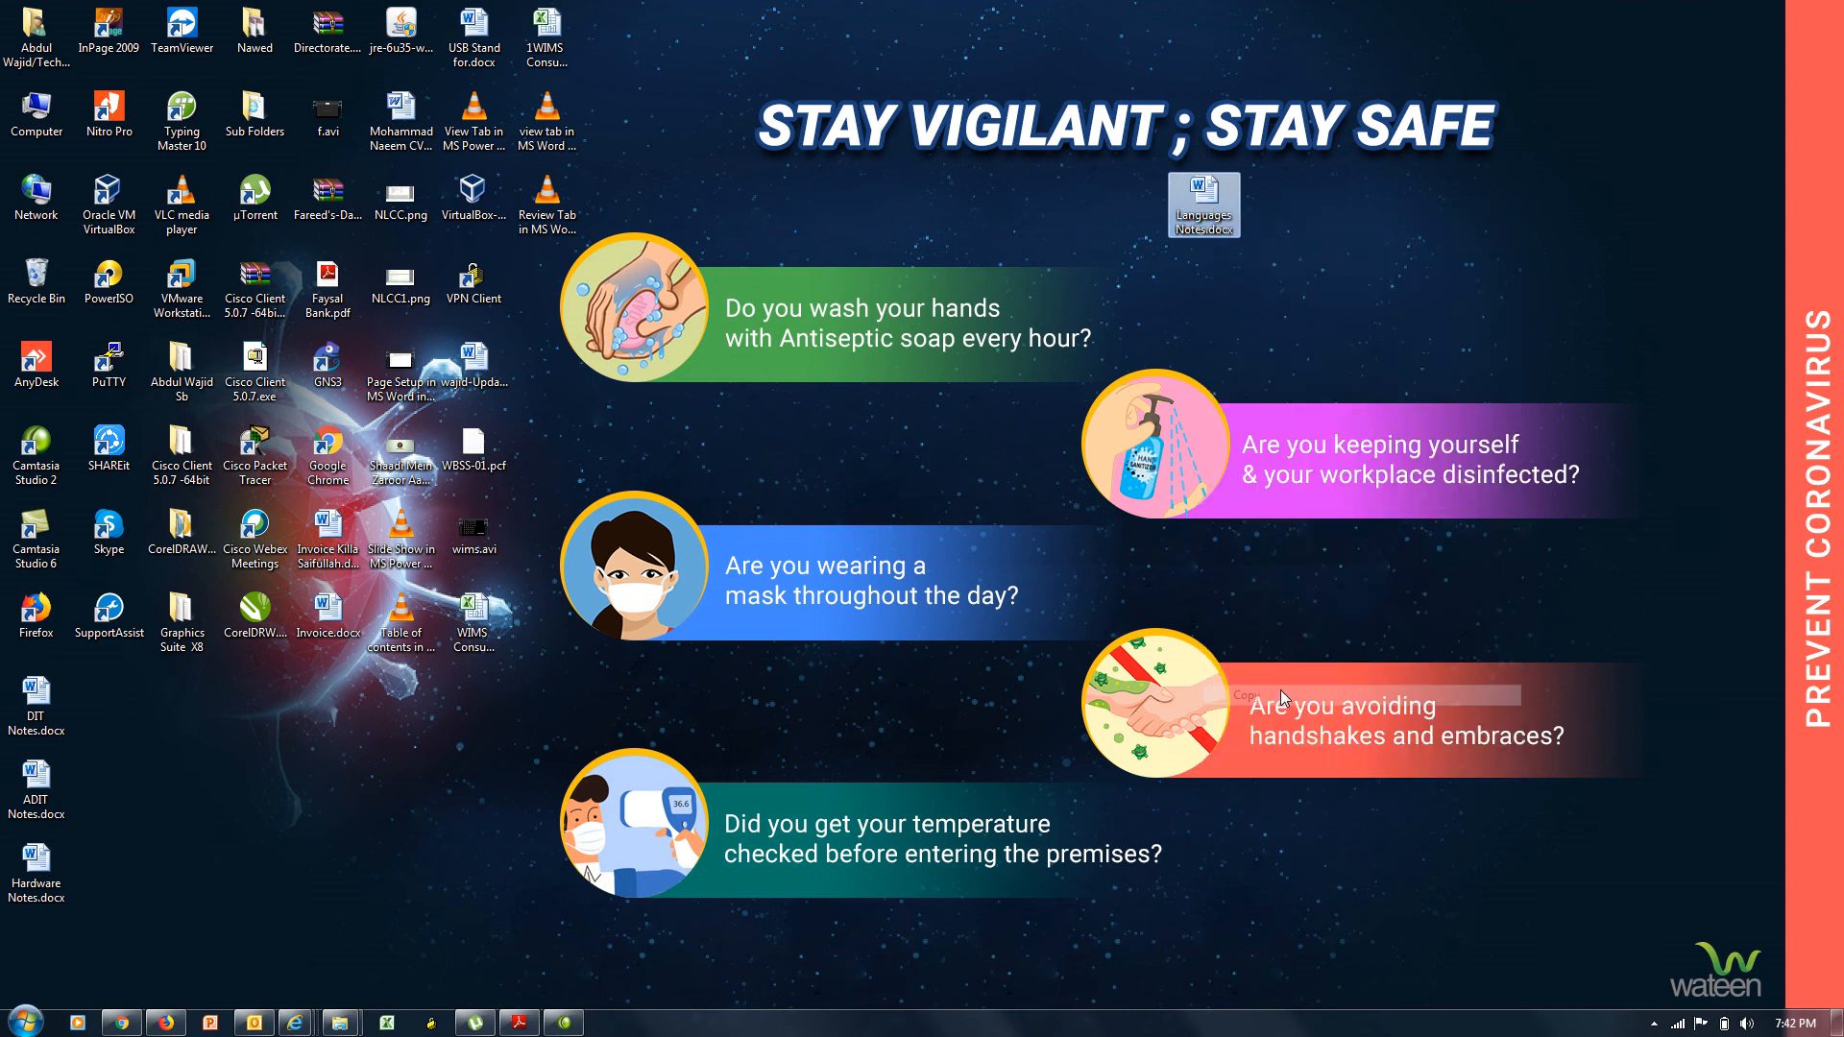
{"action": "right_click", "coordinate": [972, 420]}
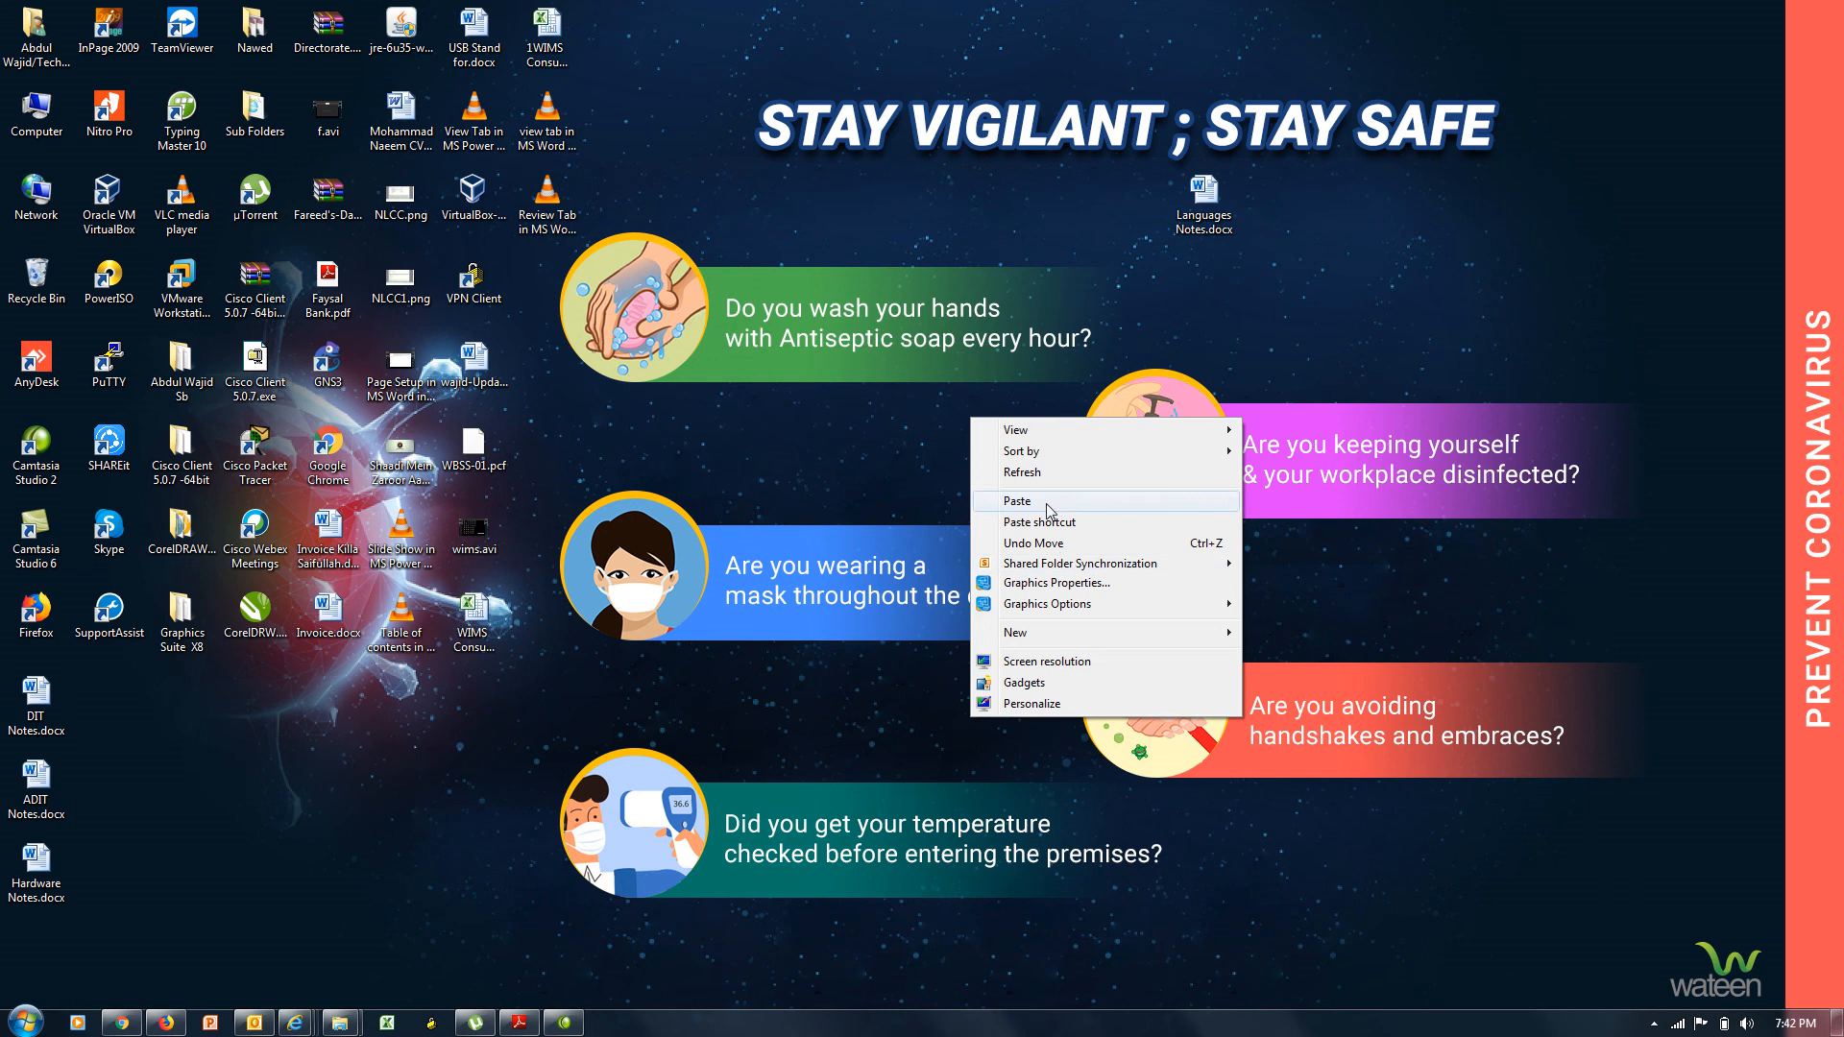
{"action": "left_click", "coordinate": [1017, 501]}
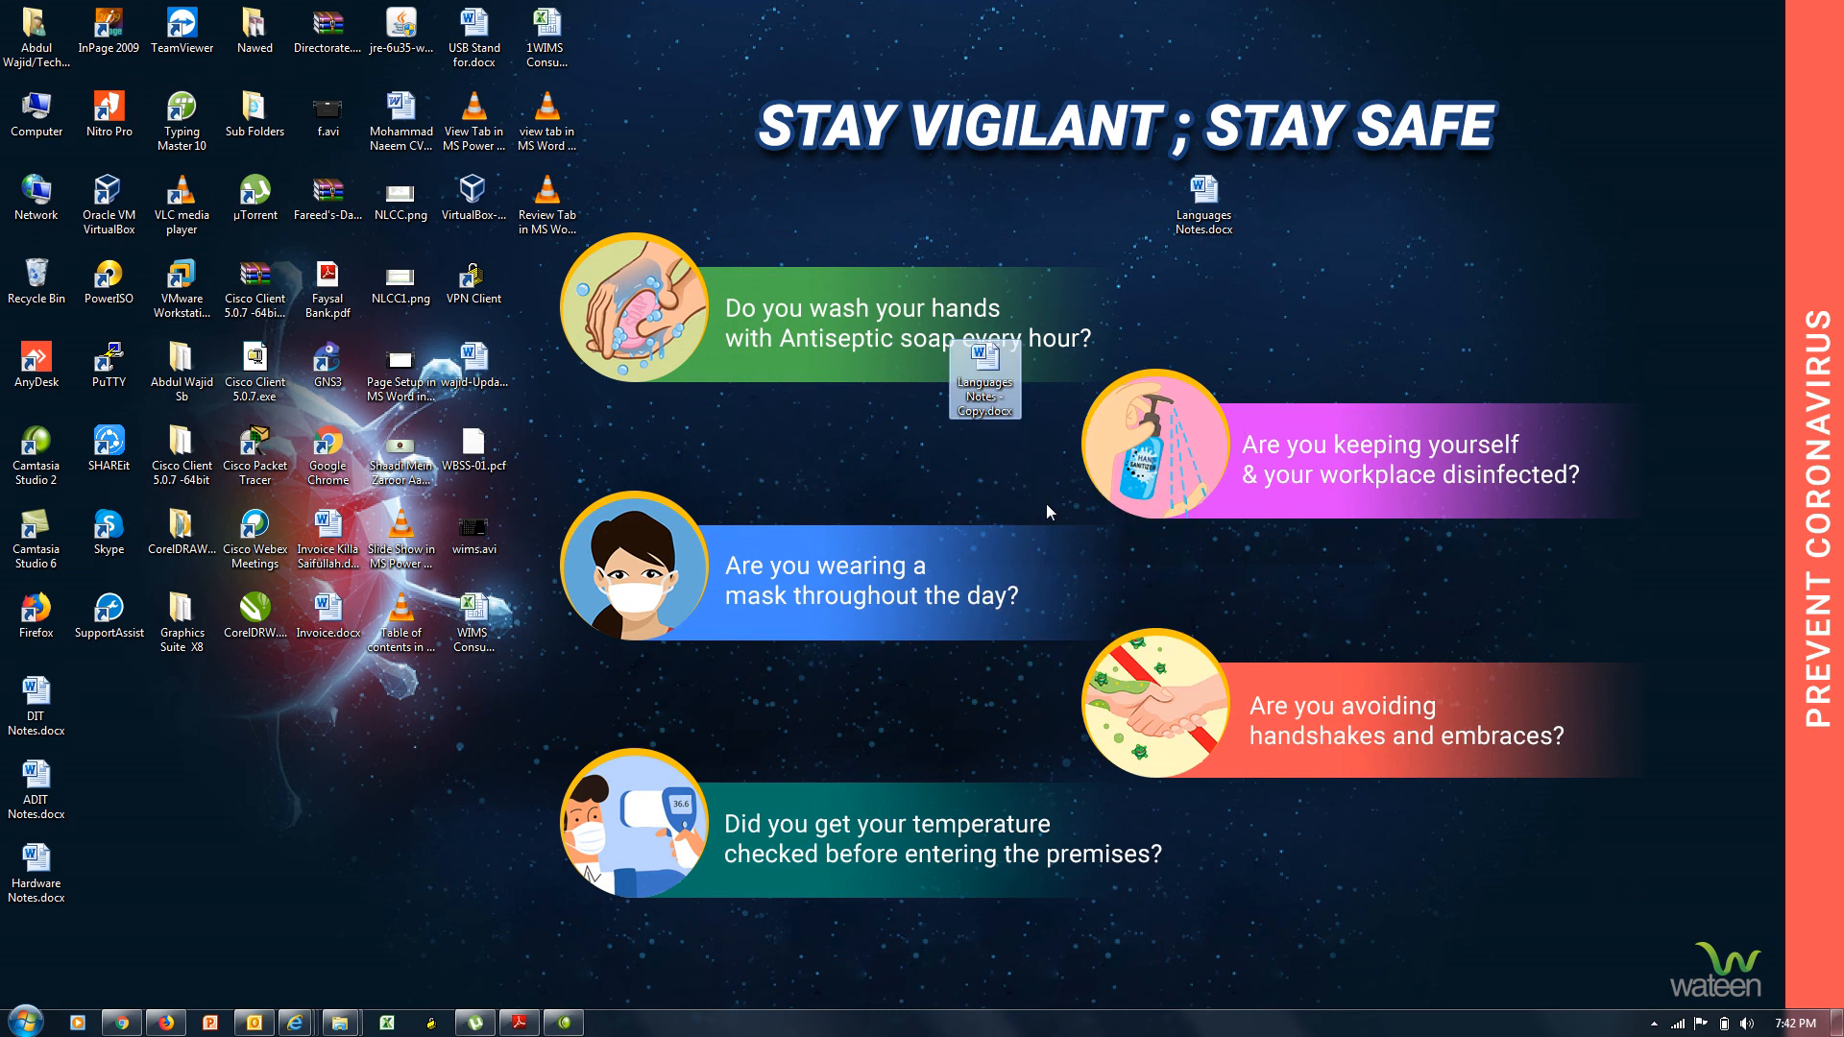
{"action": "left_click", "coordinate": [998, 399]}
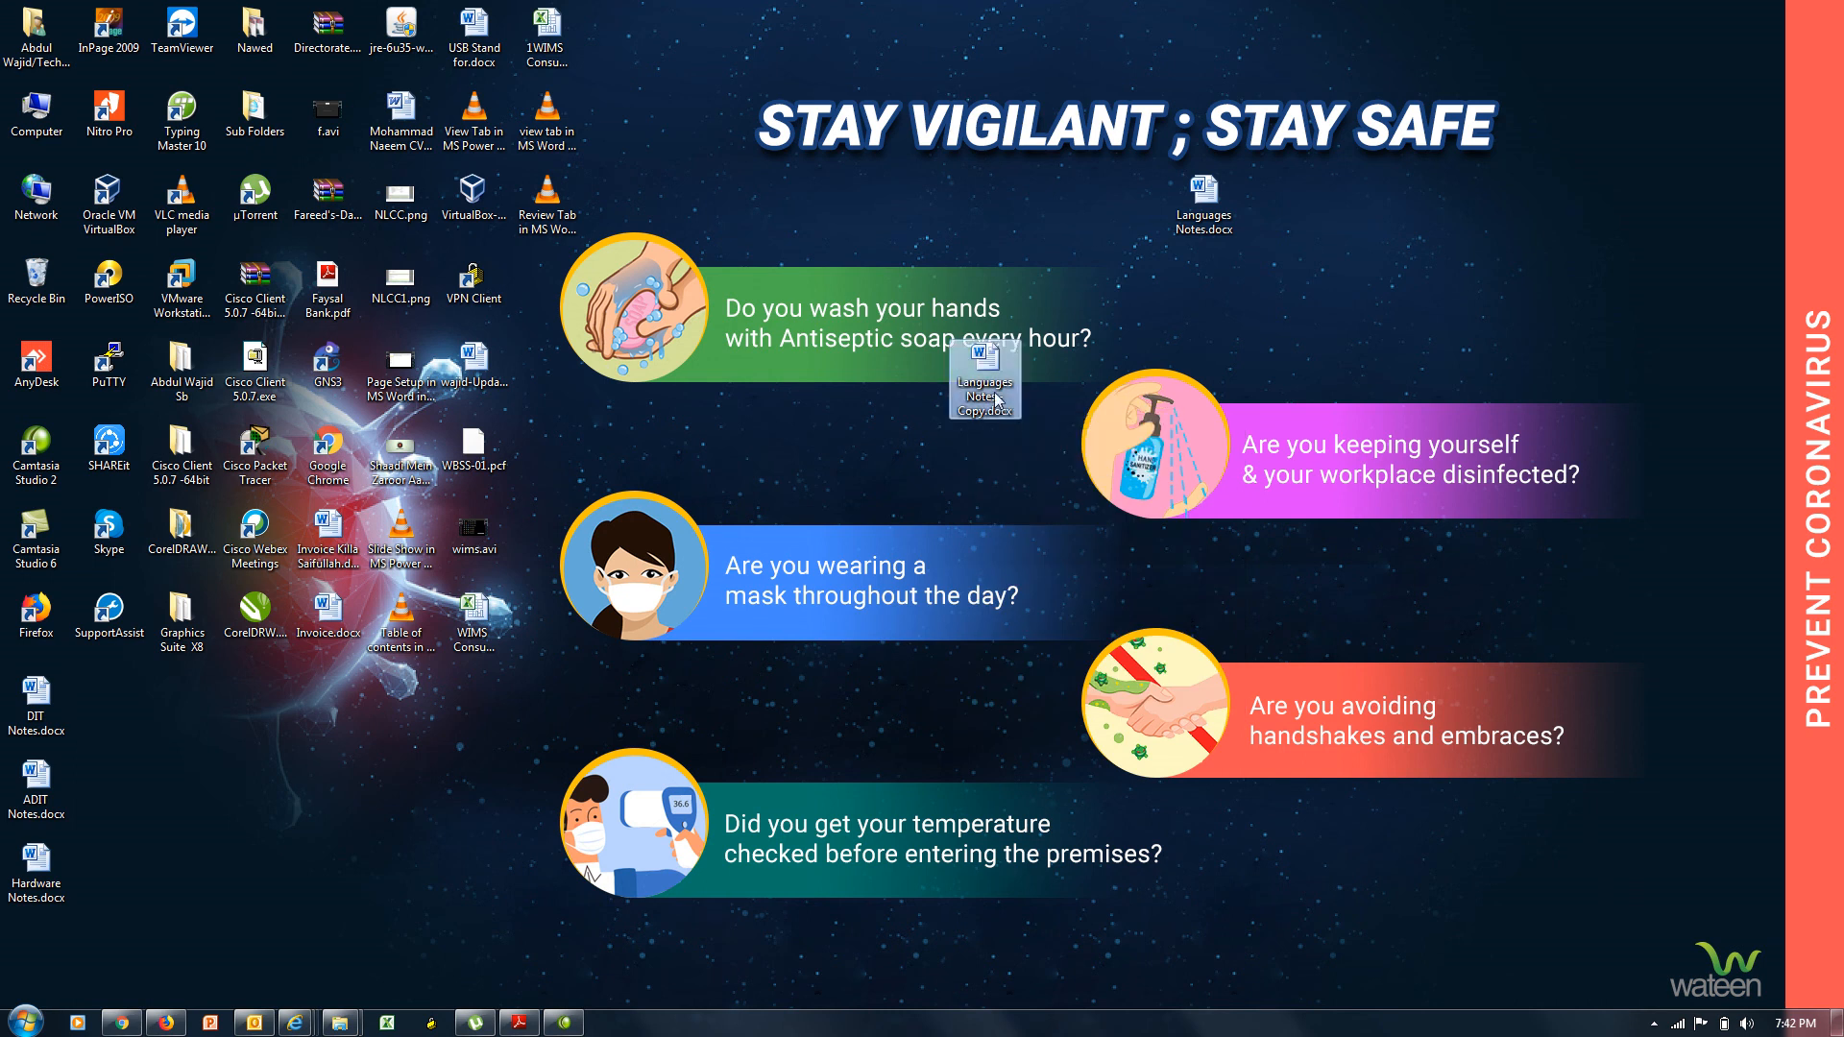
{"action": "double_click", "coordinate": [998, 399]}
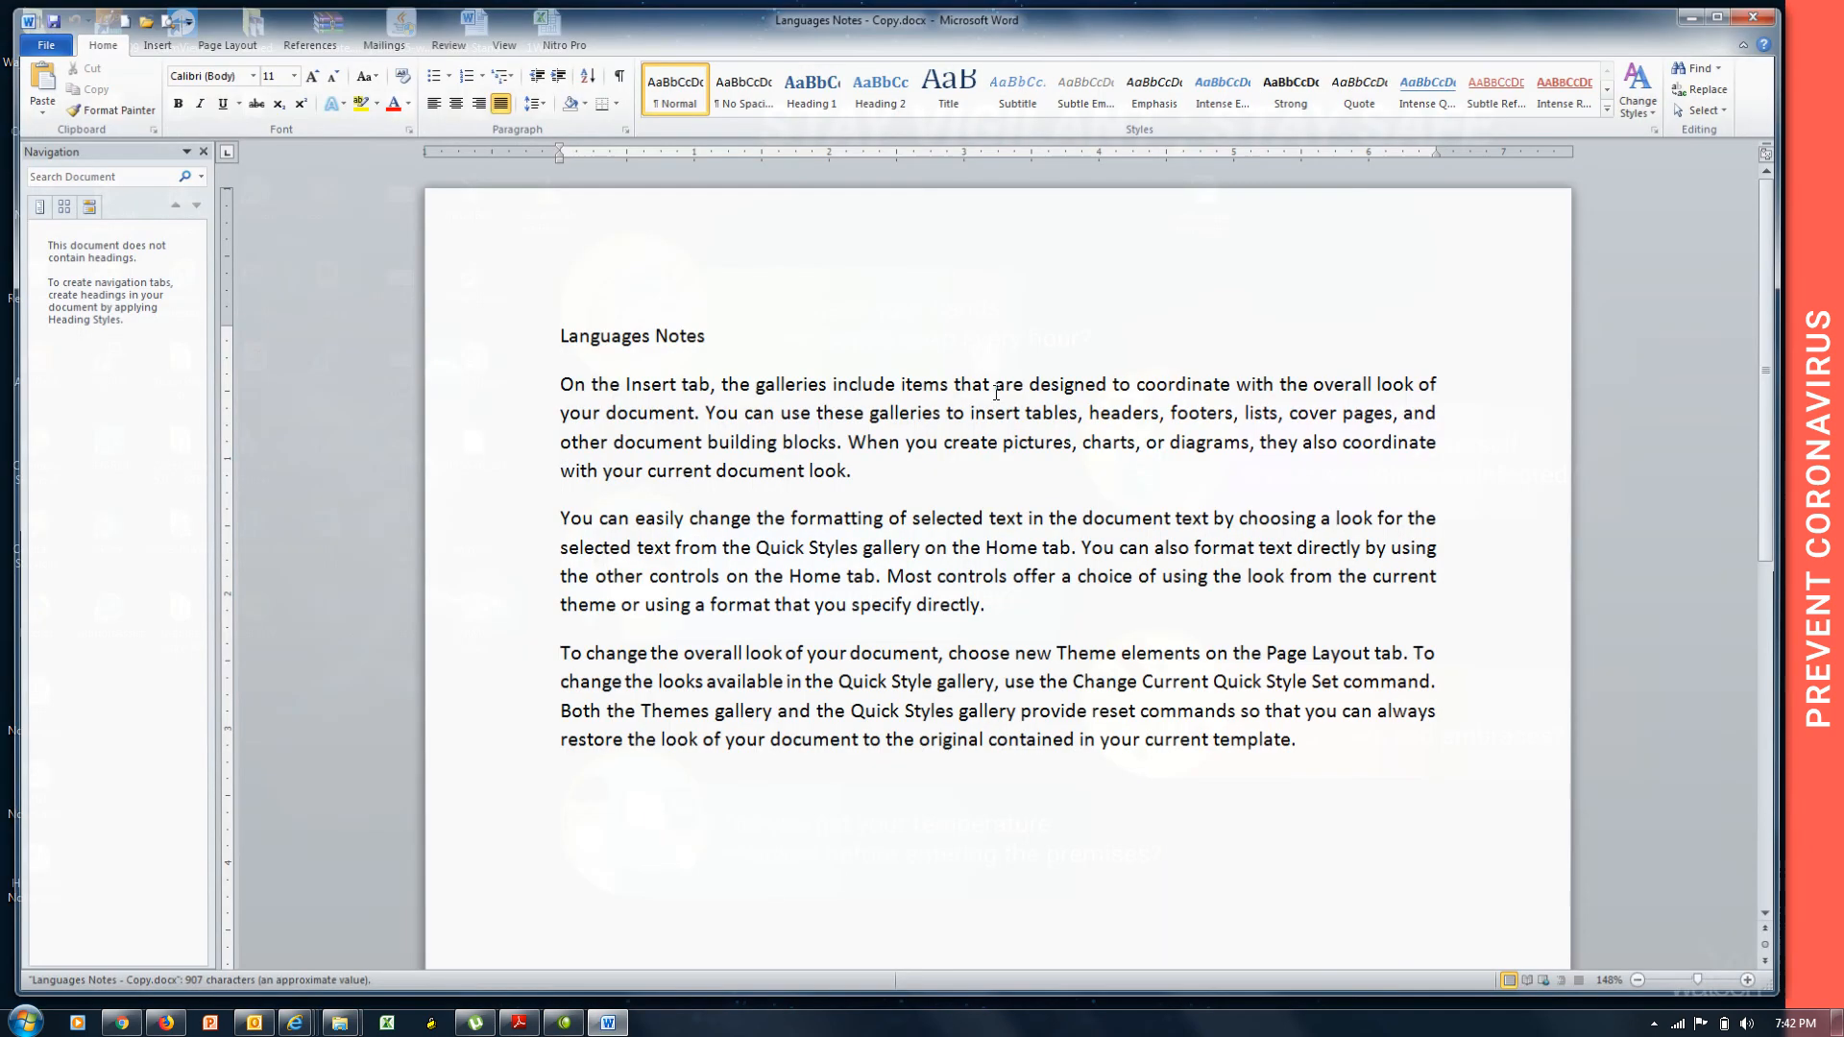
Centre the Languages Notes title, enlarge it to 17 pt, and make it bold.
{"action": "triple_click", "coordinate": [734, 337]}
{"action": "key", "text": "ctrl+e"}
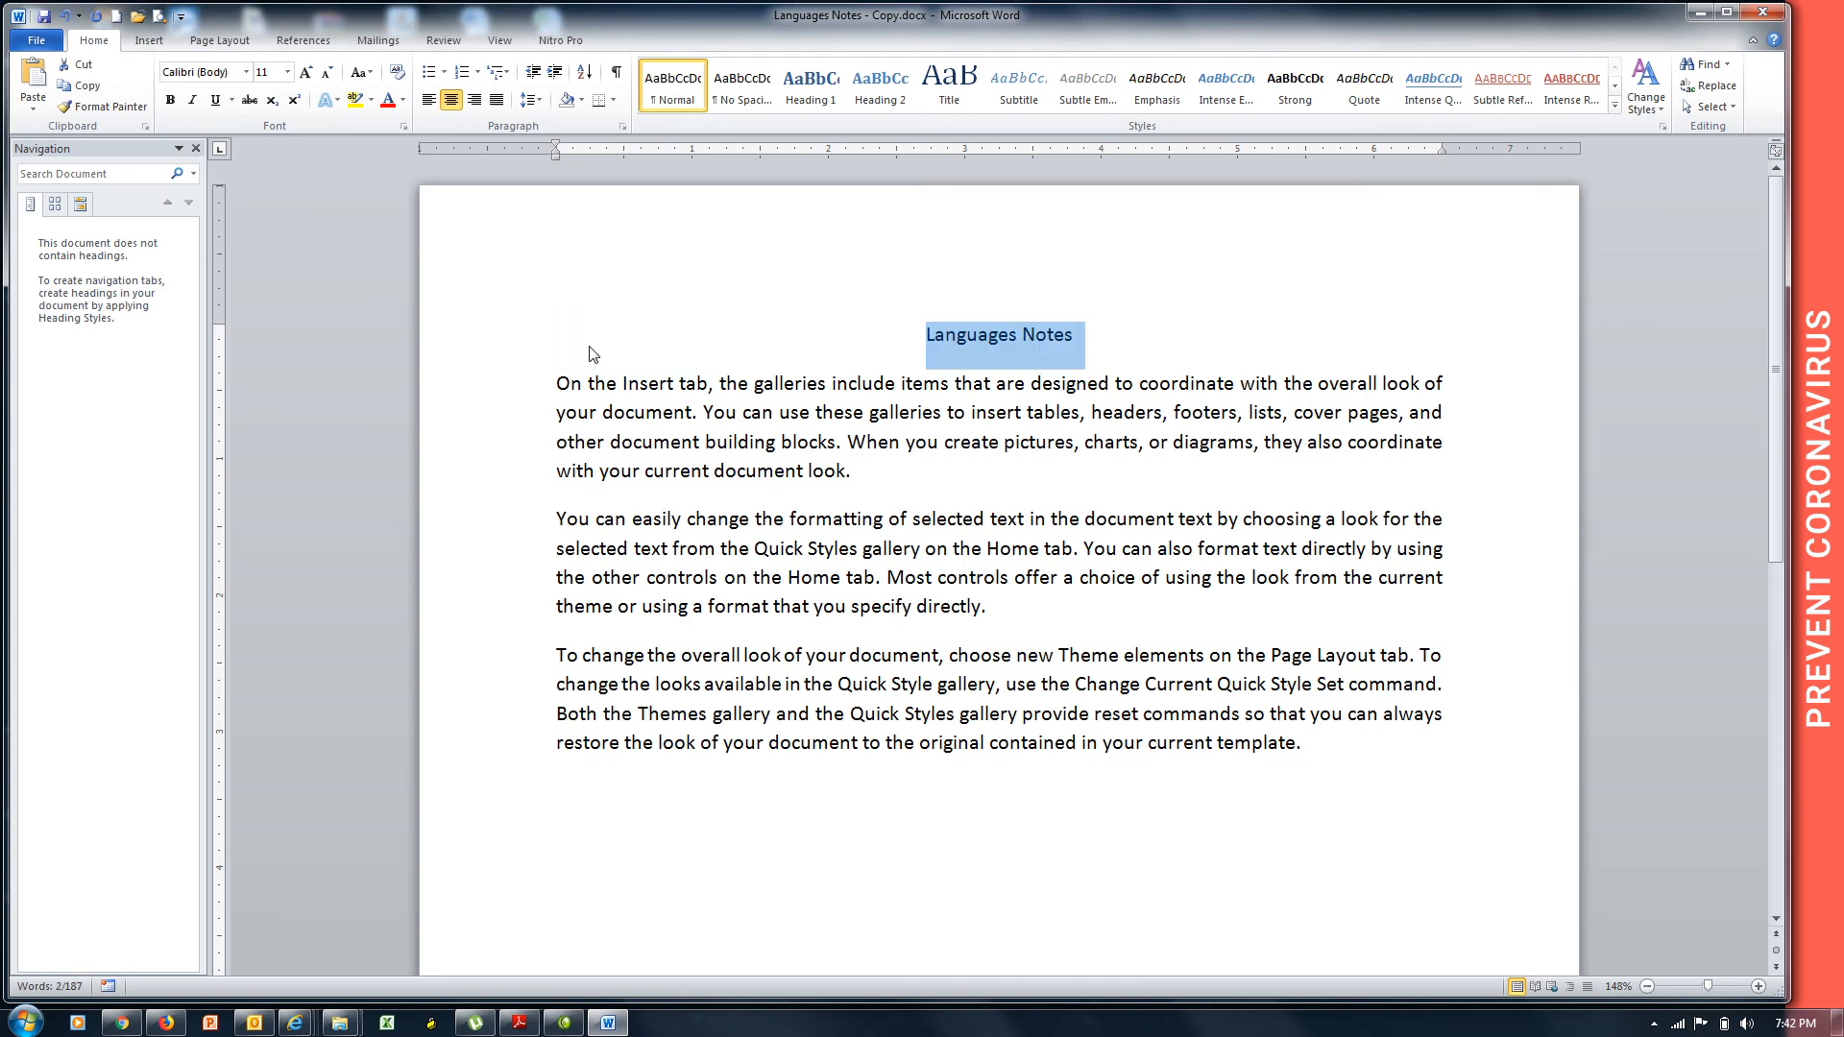
{"action": "key", "text": "ctrl+p"}
{"action": "key", "text": "Escape"}
{"action": "key", "text": "ctrl+bracketright"}
{"action": "key", "text": "ctrl+bracketright"}
{"action": "key", "text": "ctrl+bracketright"}
{"action": "key", "text": "ctrl+bracketright"}
{"action": "key", "text": "ctrl+bracketright"}
{"action": "key", "text": "ctrl+bracketright"}
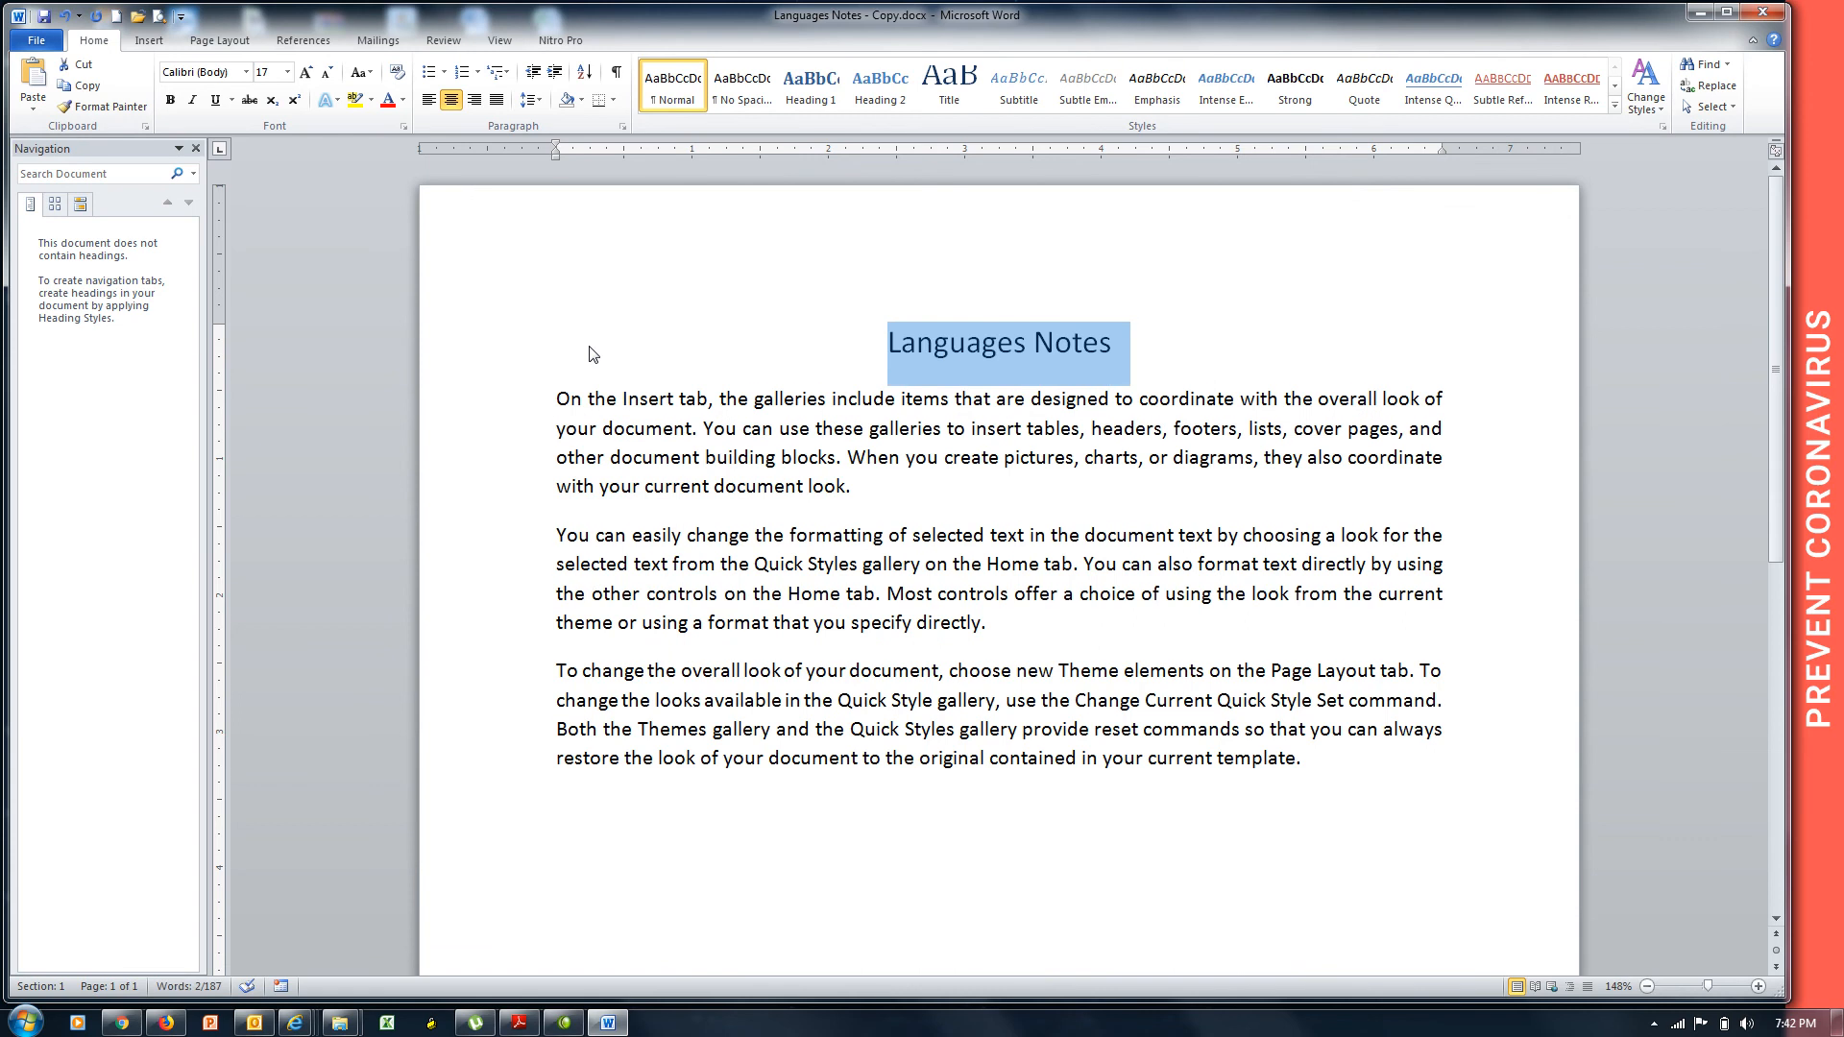
{"action": "key", "text": "ctrl+b"}
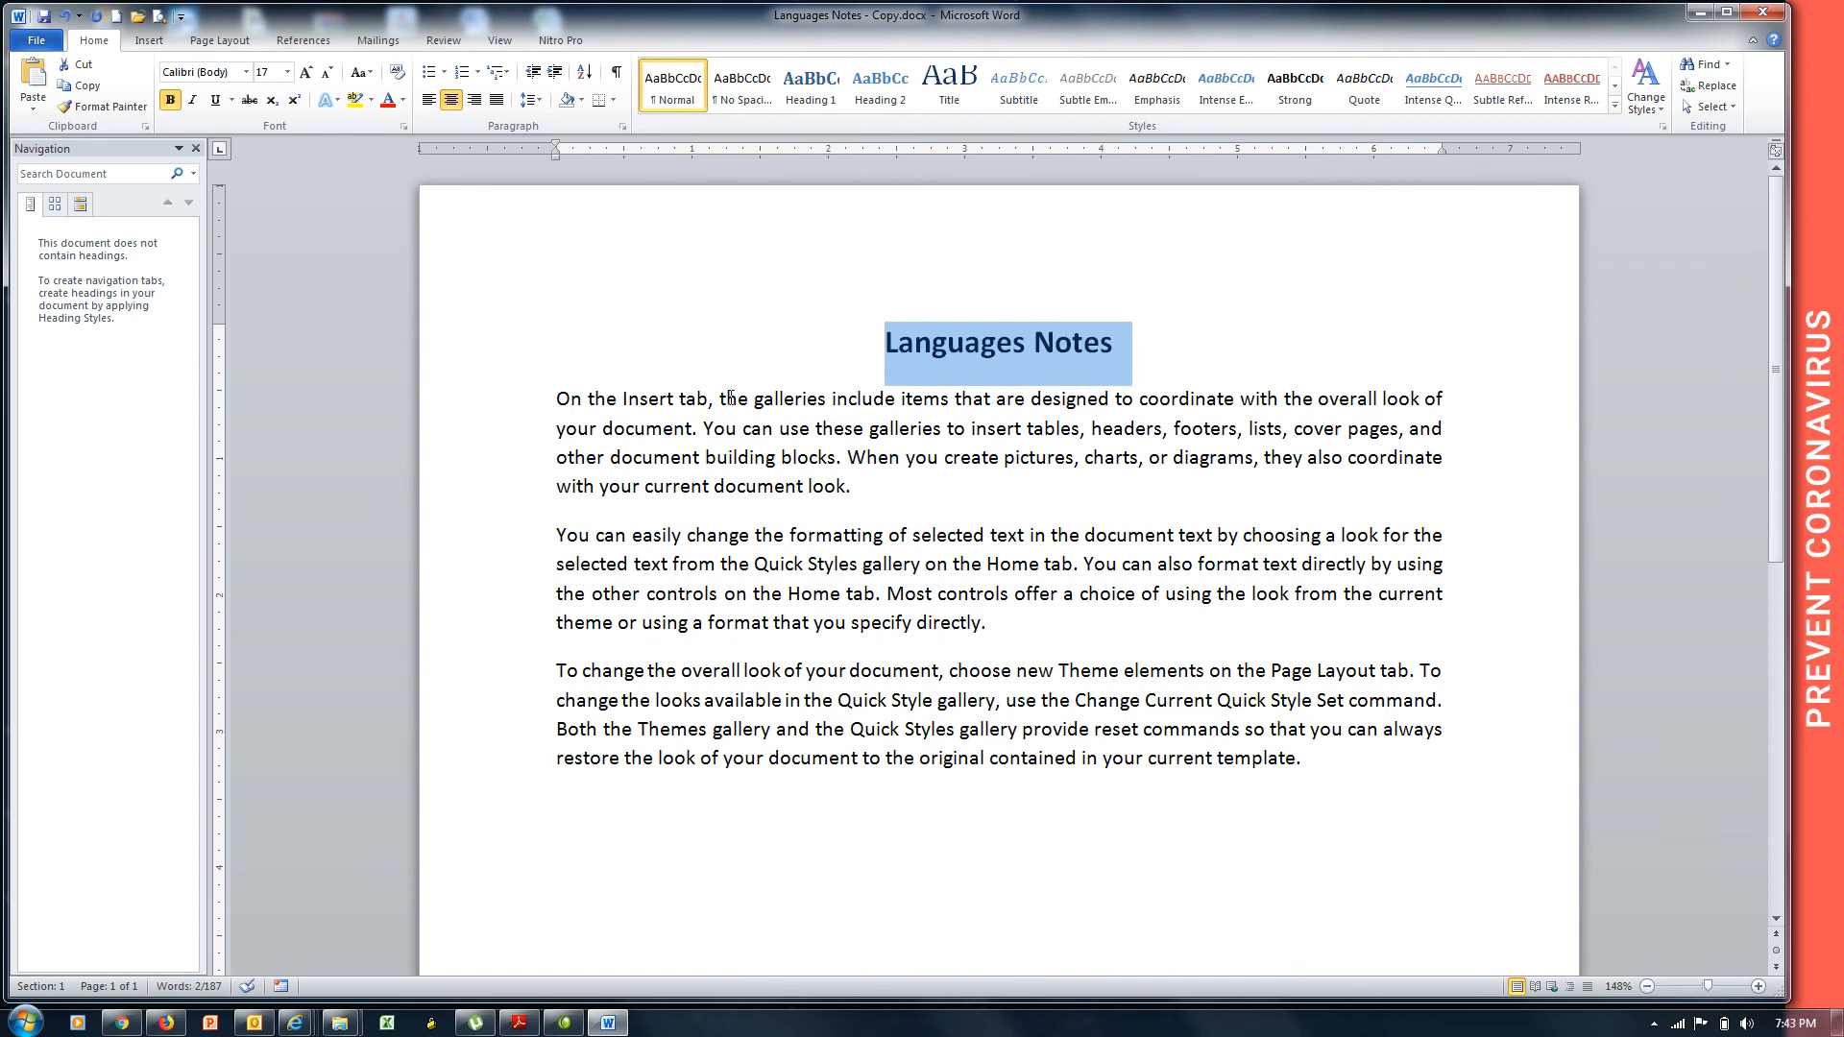
Add 'MS Word is the part of MS Office' as a new paragraph after the first paragraph.
{"action": "left_click", "coordinate": [879, 481]}
{"action": "key", "text": "Return"}
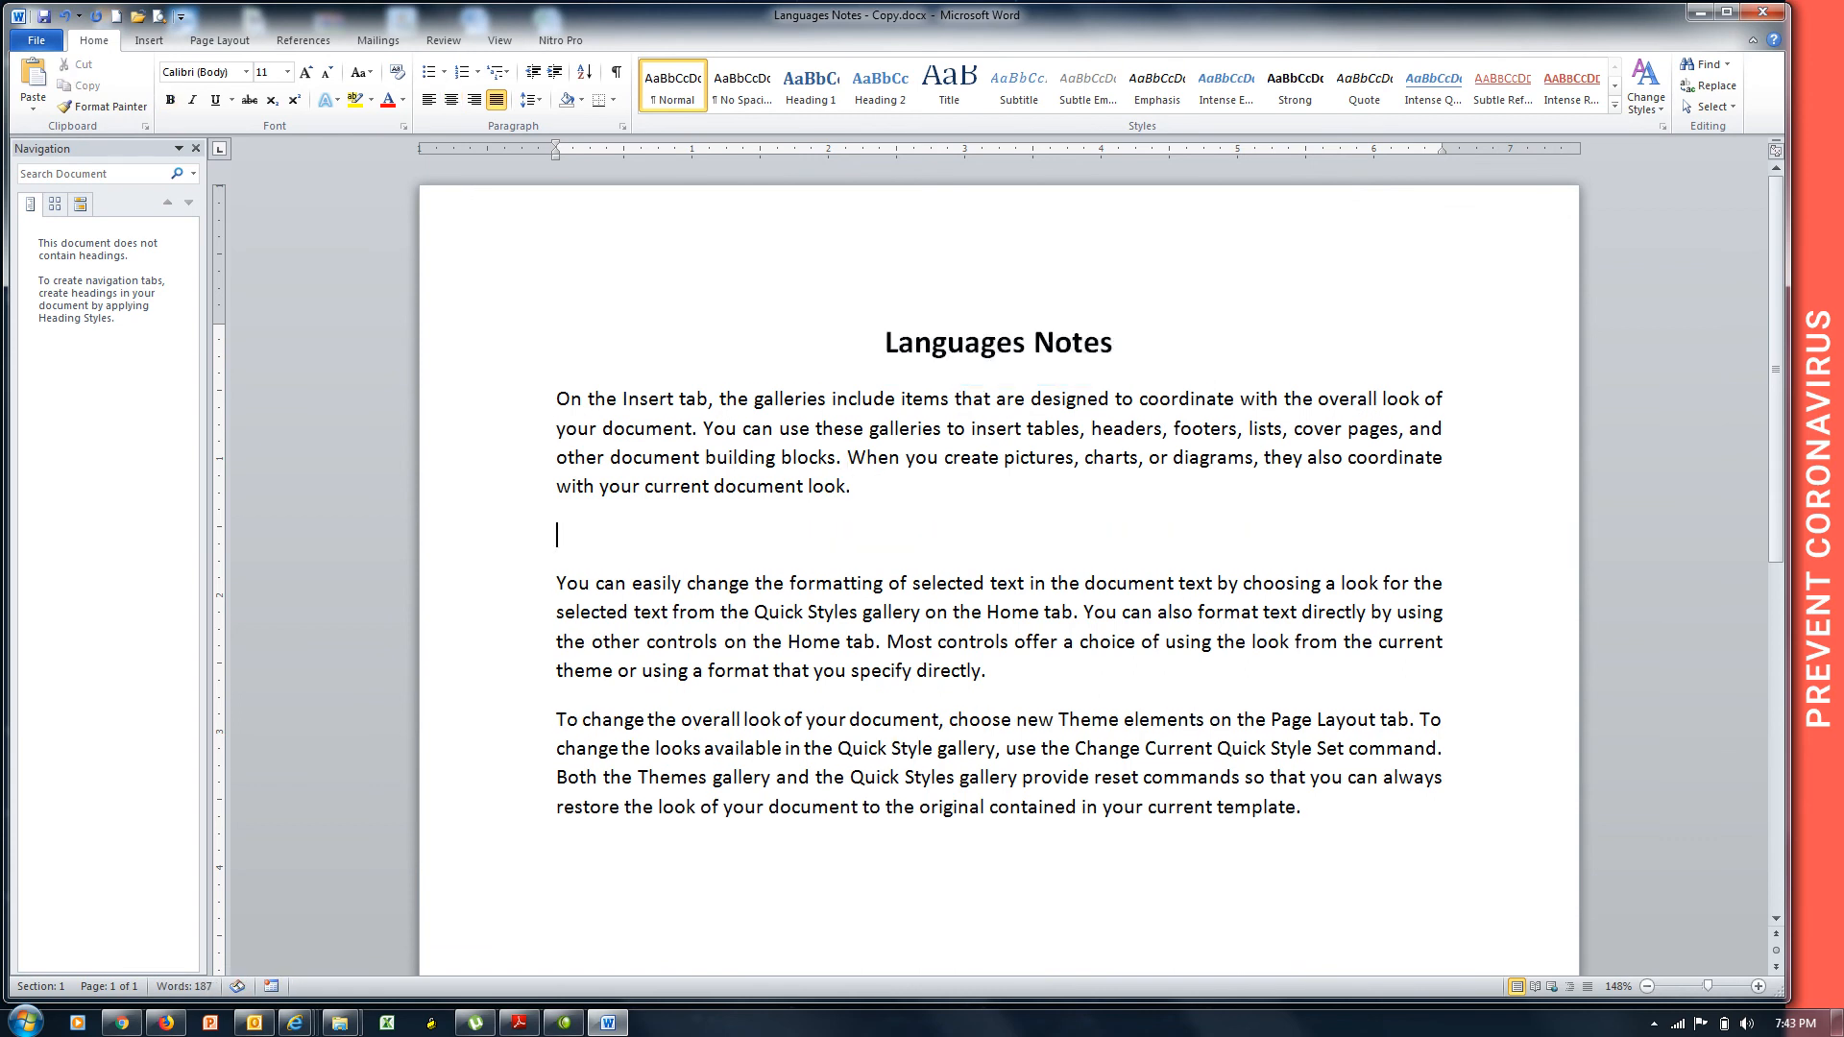
{"action": "type", "text": "MS Word is the part o"}
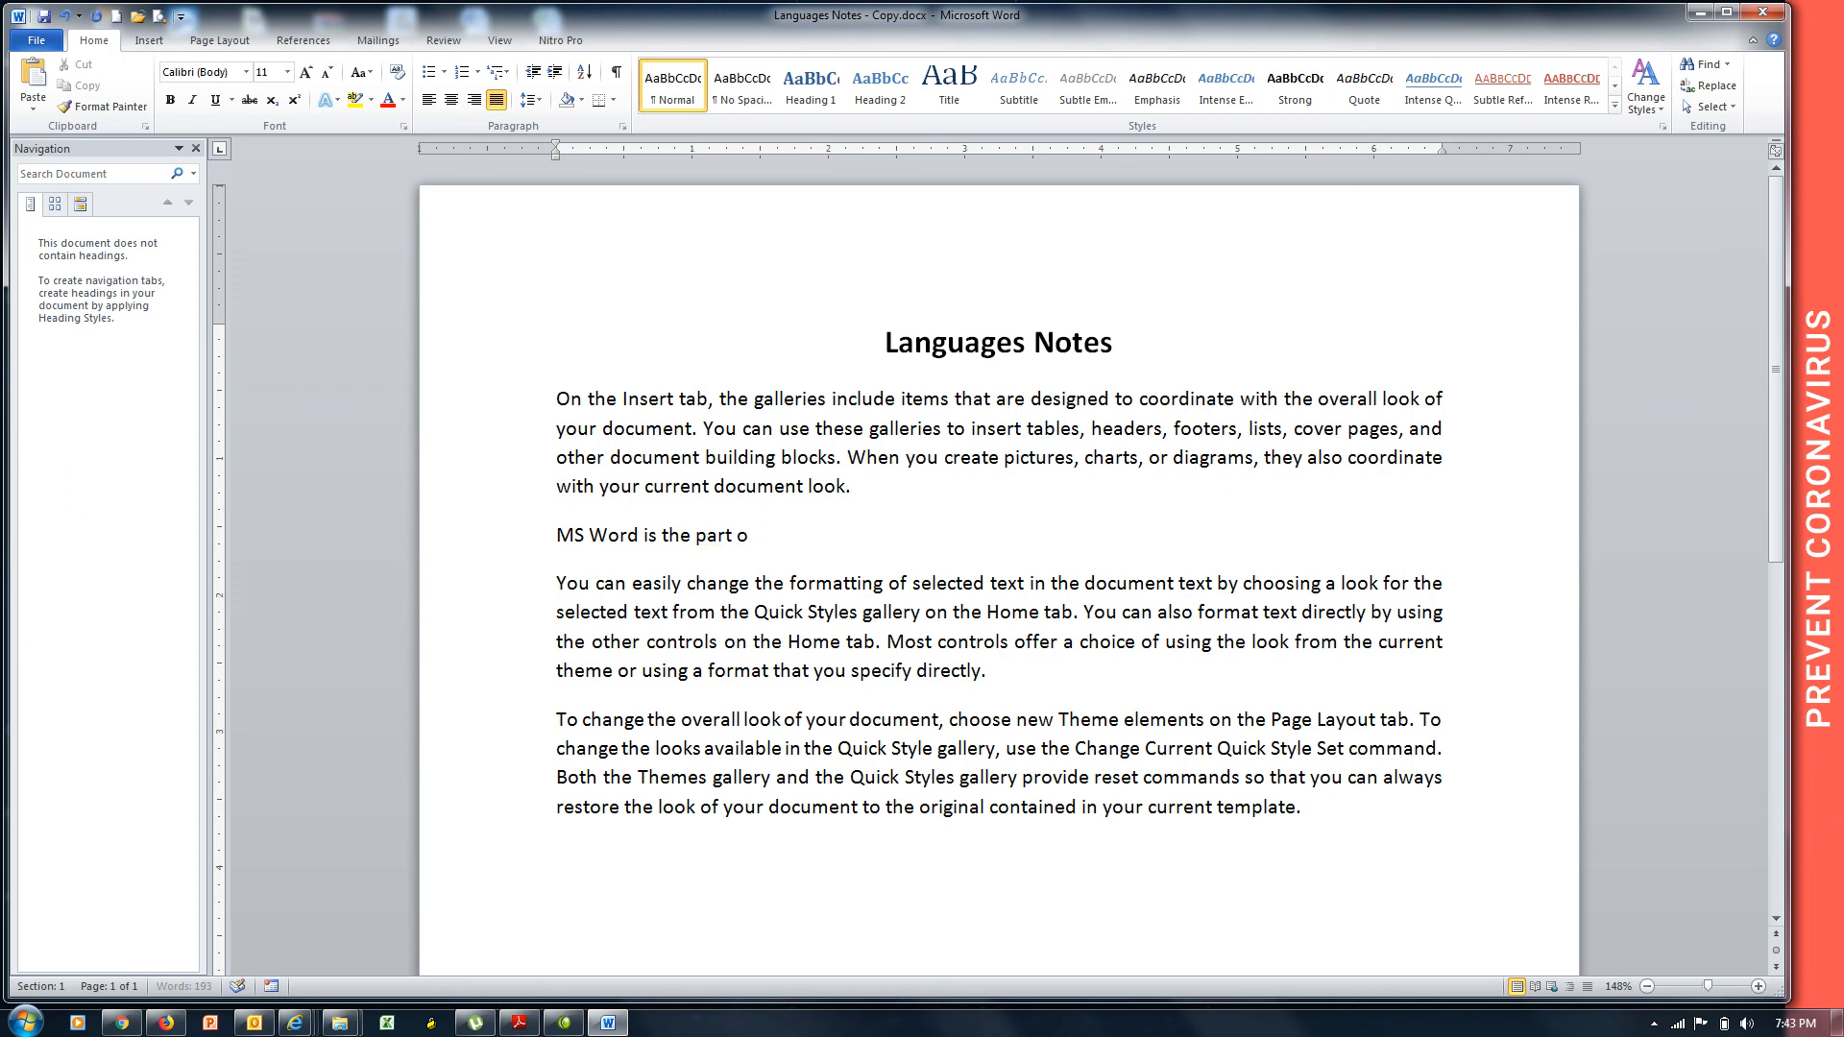
{"action": "type", "text": "f MS W"}
{"action": "key", "text": "BackSpace"}
{"action": "type", "text": "Office"}
Add 'MS Word is a word processing program' as a new paragraph after the second paragraph.
{"action": "left_click", "coordinate": [1014, 673]}
{"action": "key", "text": "Return"}
{"action": "type", "text": "MS Word is"}
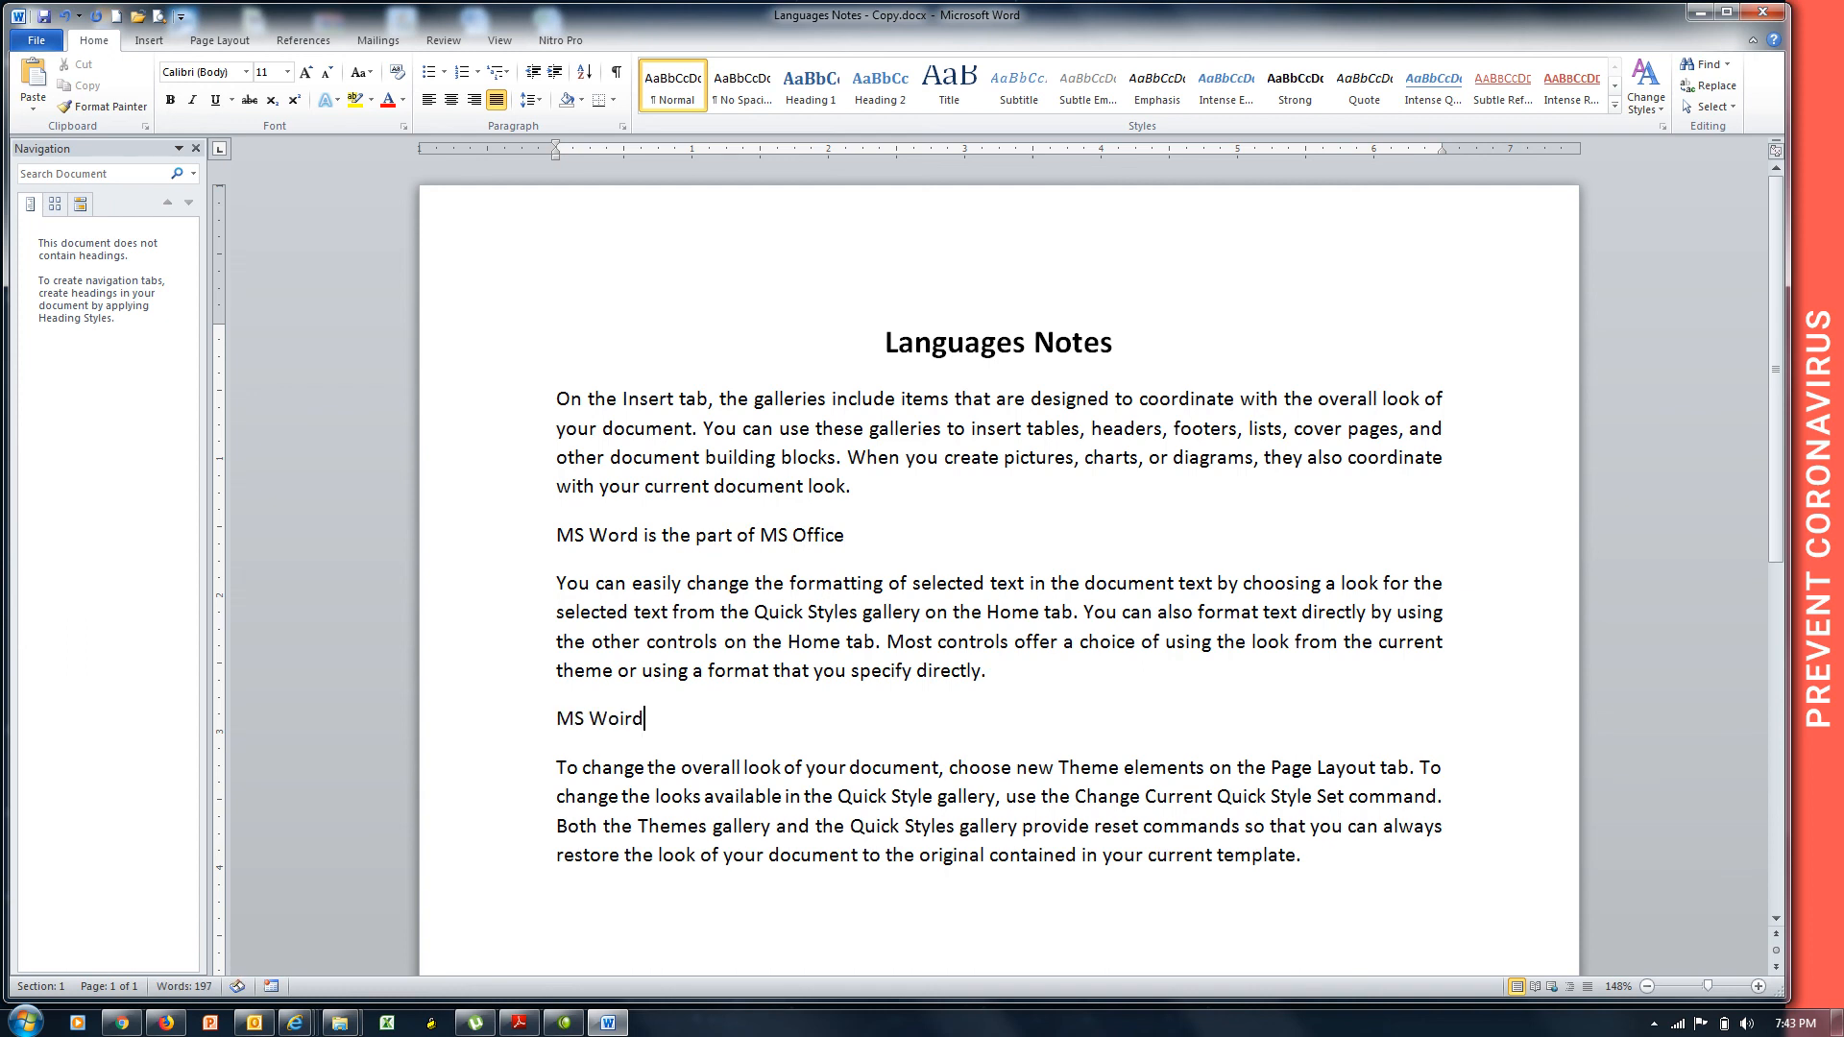
{"action": "type", "text": " a word processin"}
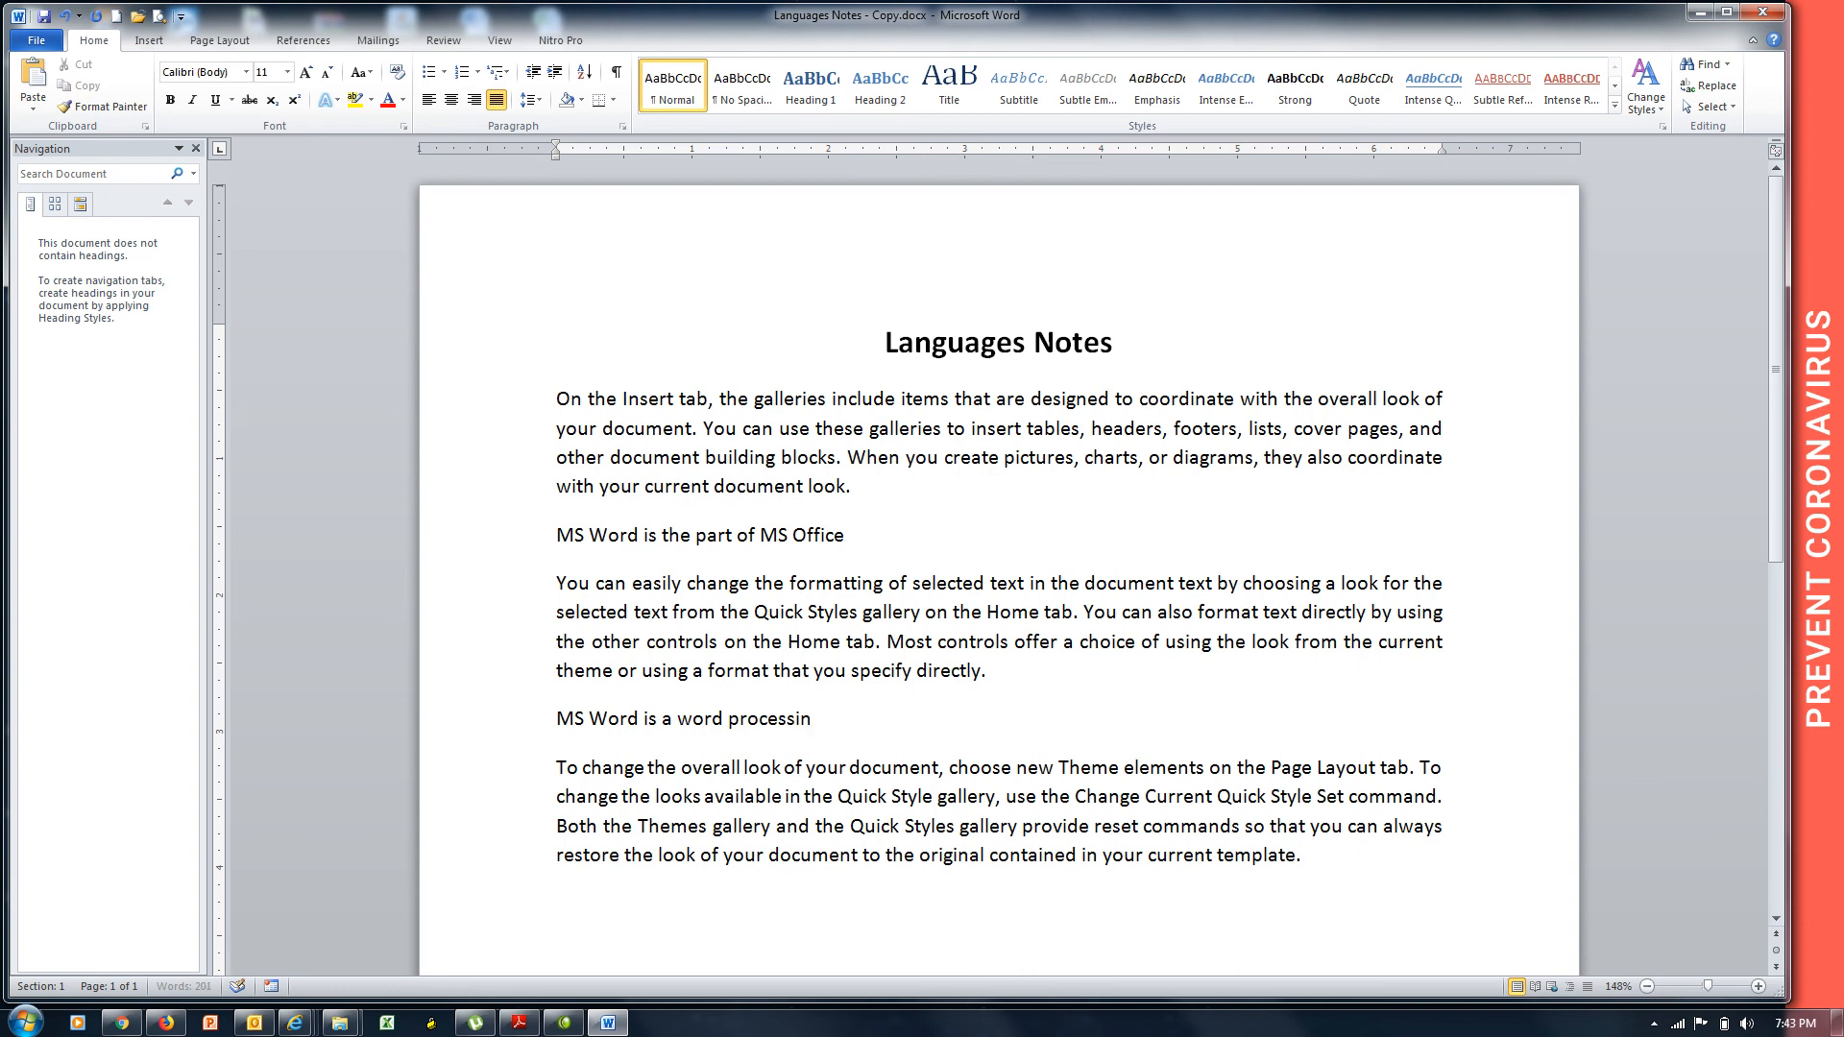
{"action": "type", "text": "g program"}
Delete the last paragraph's text from 'use the Change' onward and the sentence ending 'specify directly.'.
{"action": "left_click_drag", "start_coordinate": [1302, 857], "coordinate": [1010, 805]}
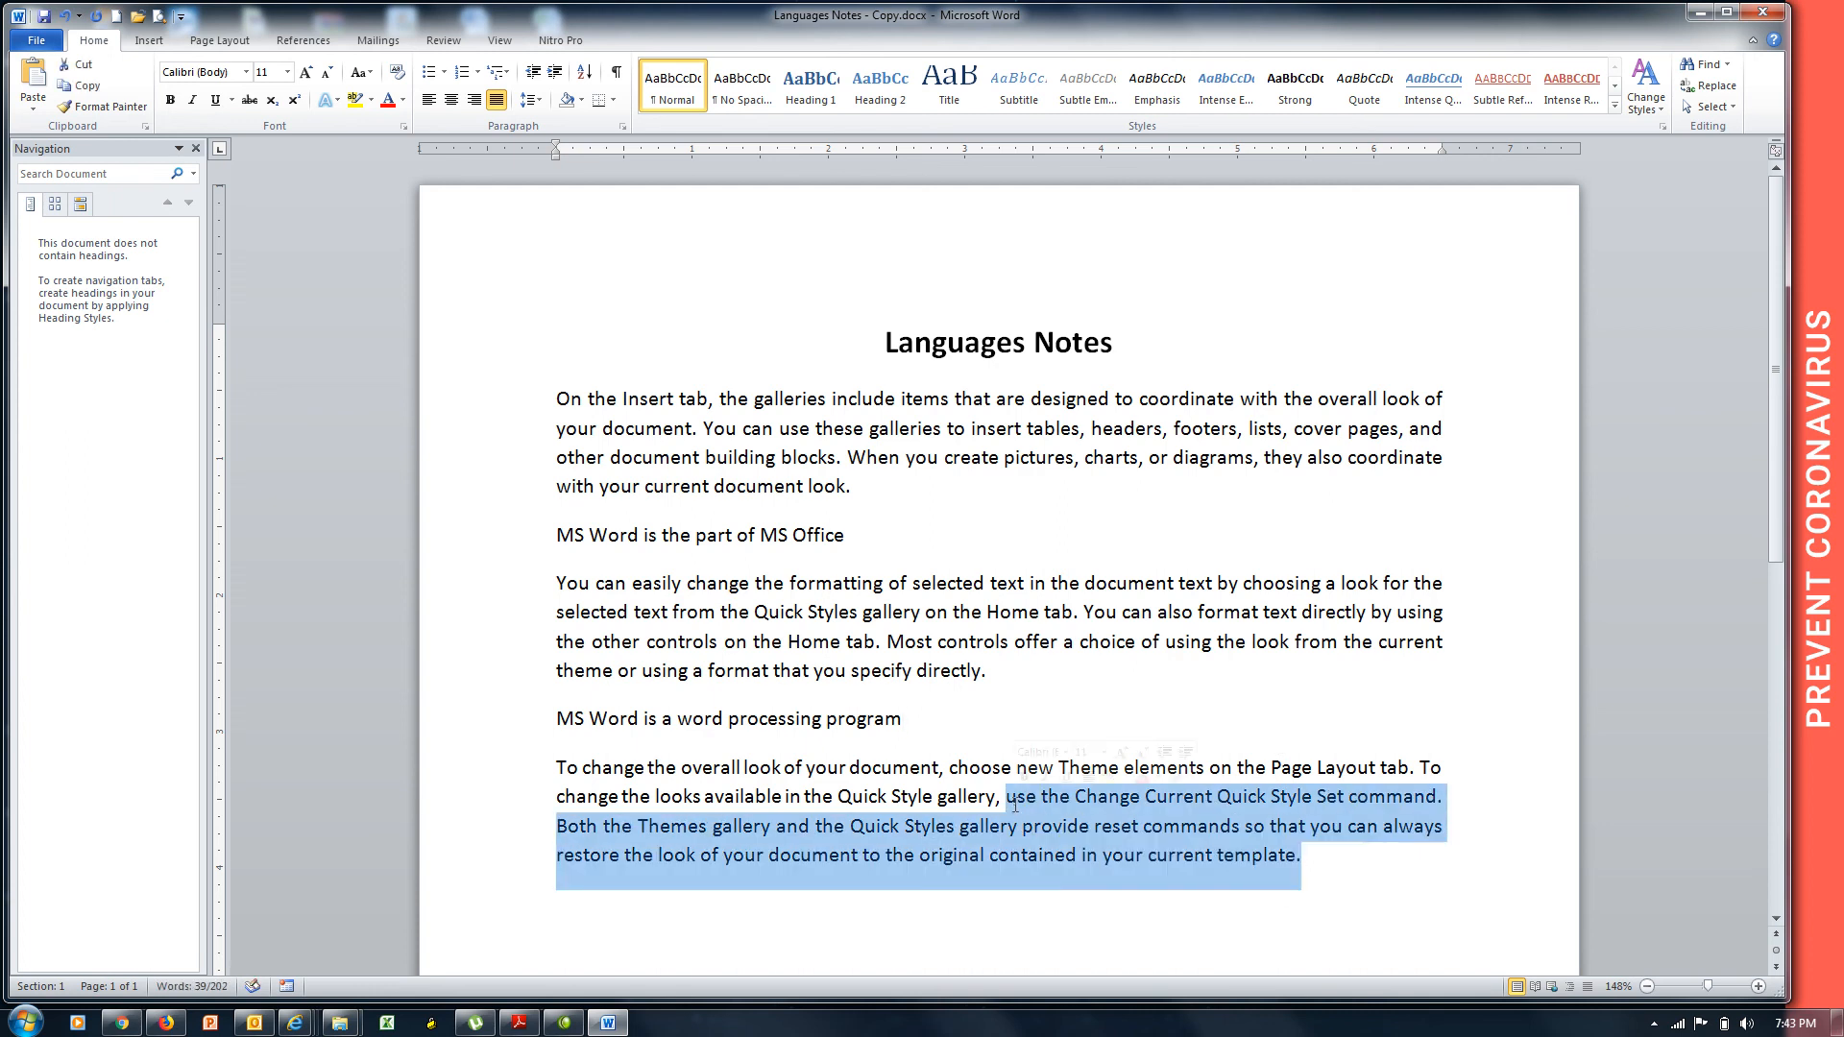
{"action": "key", "text": "Delete"}
{"action": "left_click_drag", "start_coordinate": [994, 694], "coordinate": [912, 650]}
{"action": "key", "text": "Delete"}
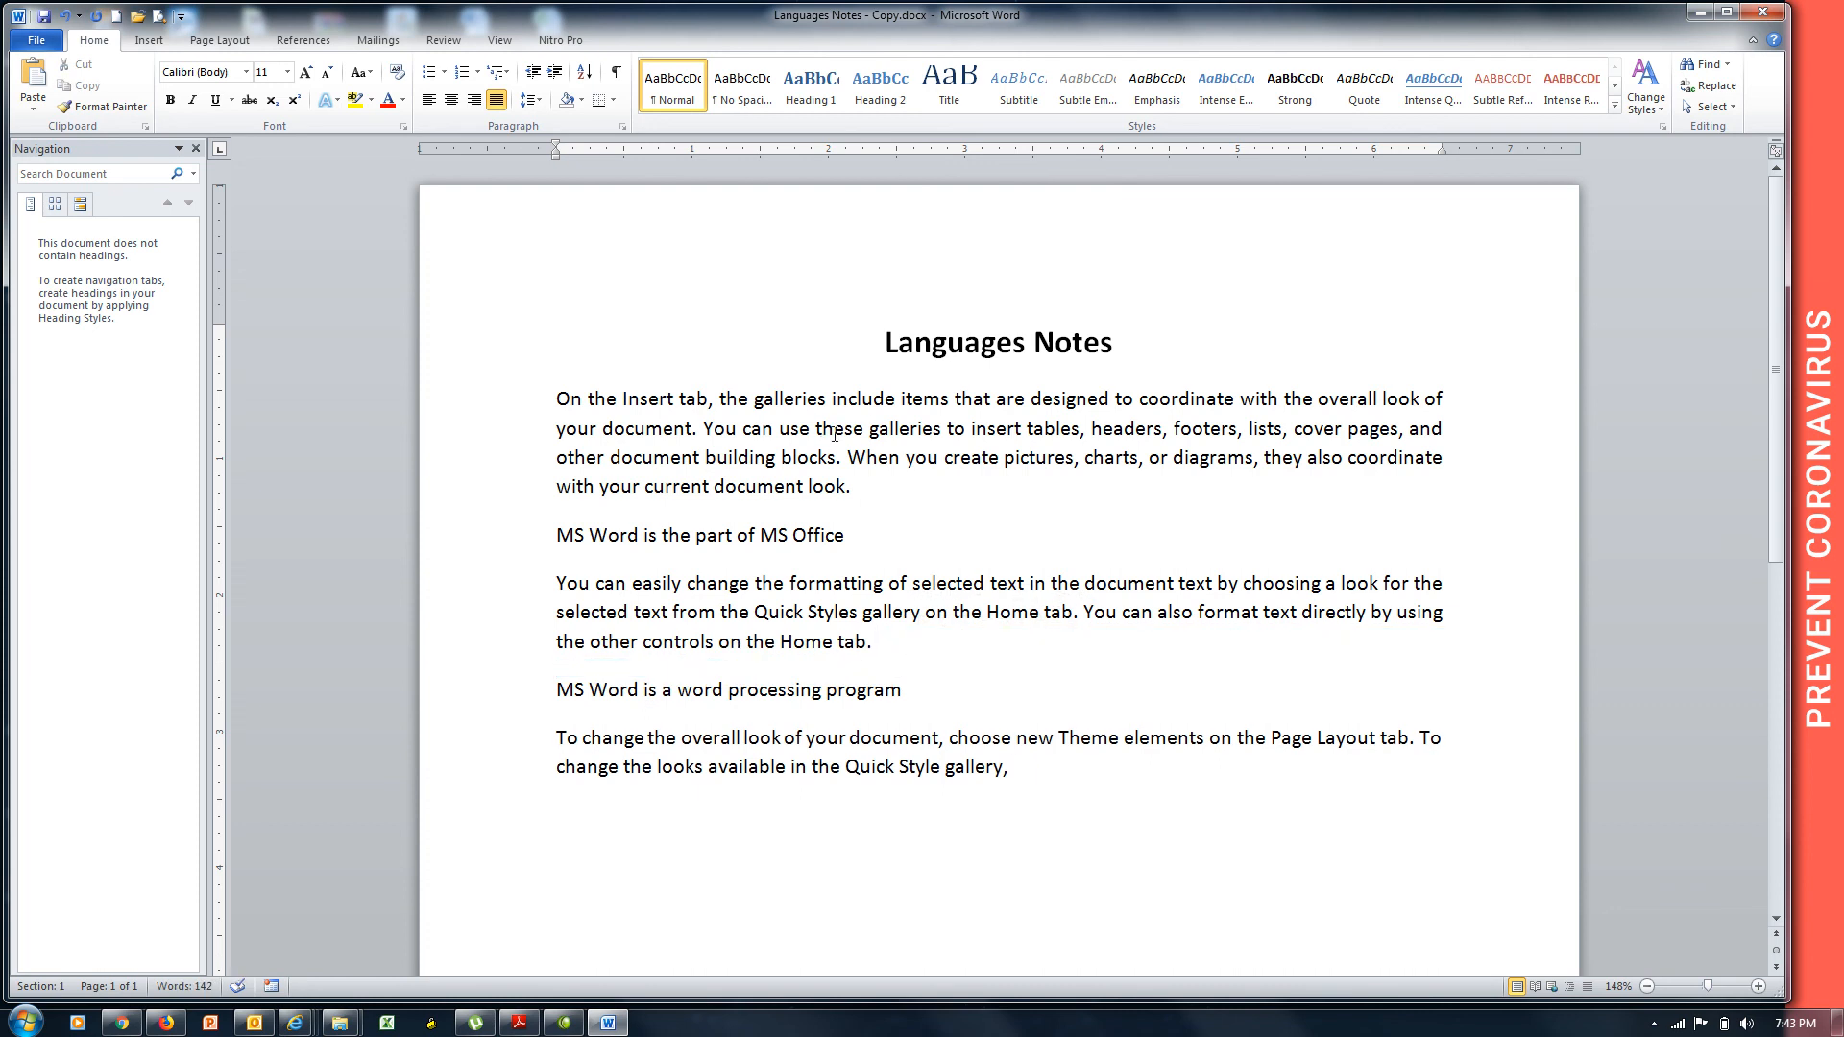
Bold the word 'these' in the first paragraph, then close Word saving the copy.
{"action": "double_click", "coordinate": [835, 435]}
{"action": "key", "text": "ctrl+b"}
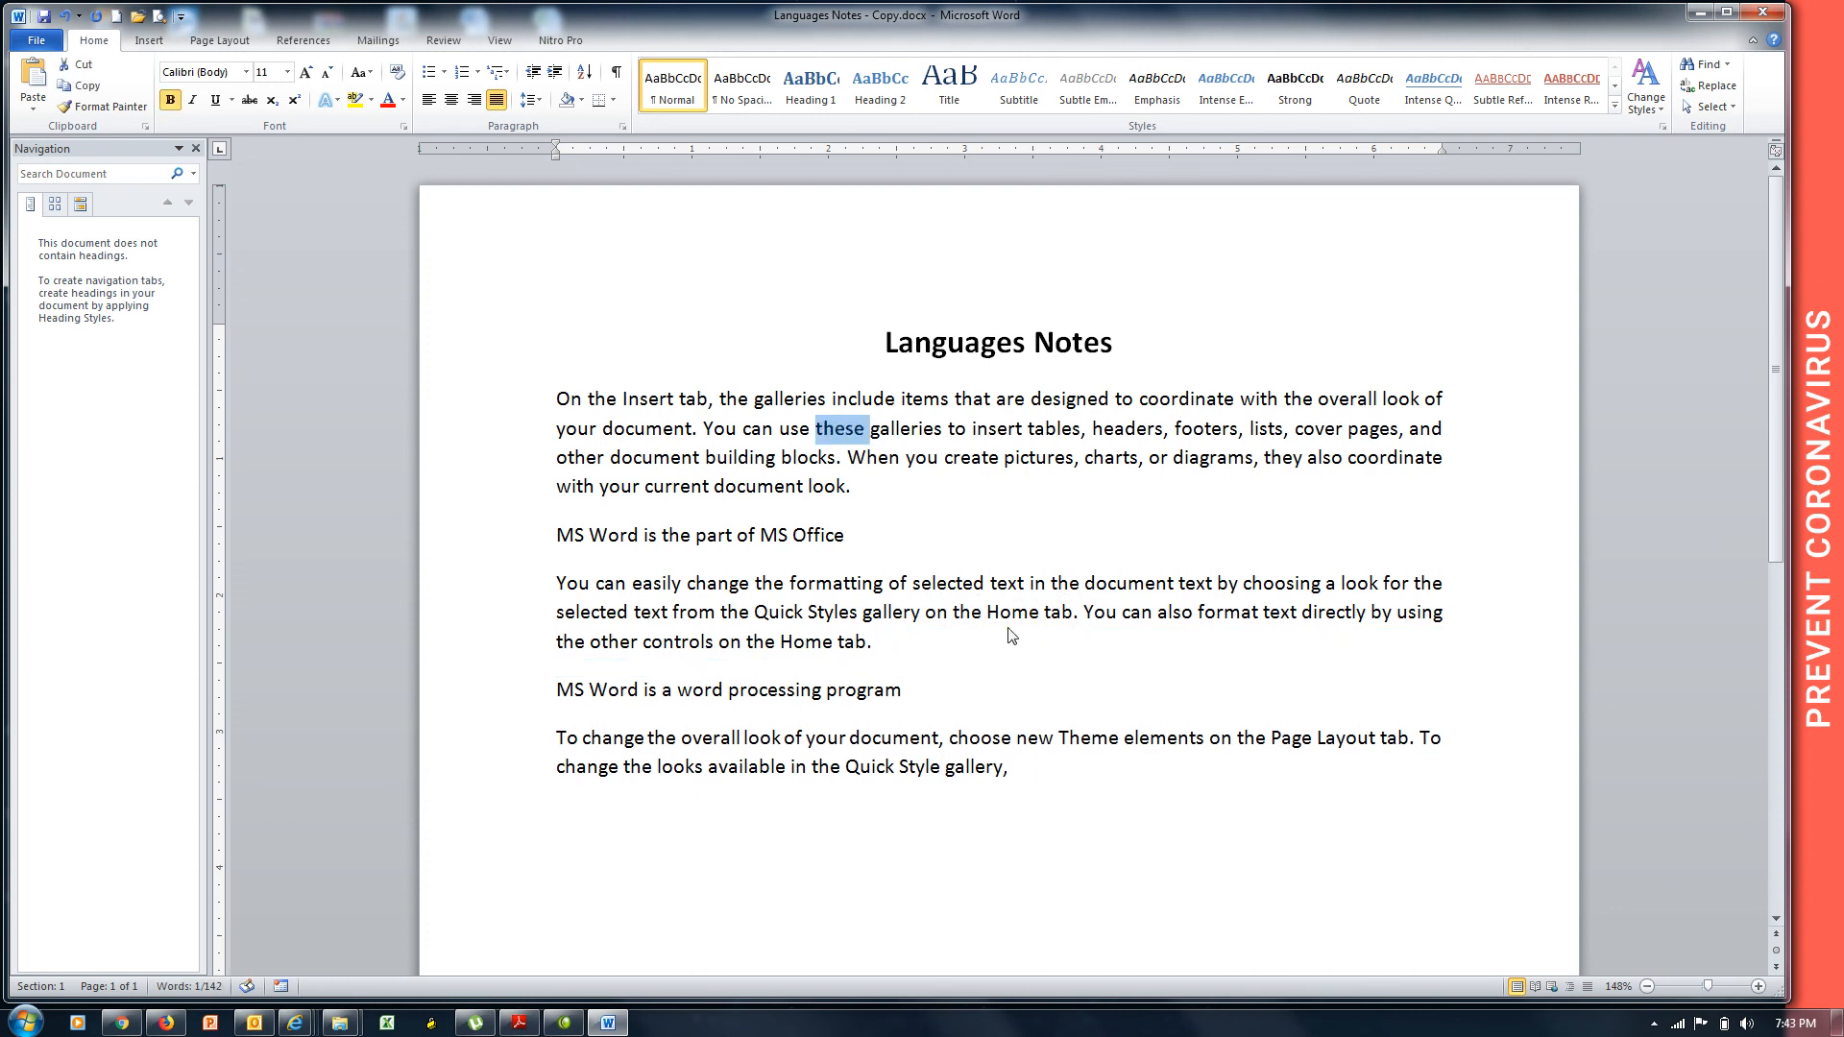
{"action": "left_click", "coordinate": [1779, 21]}
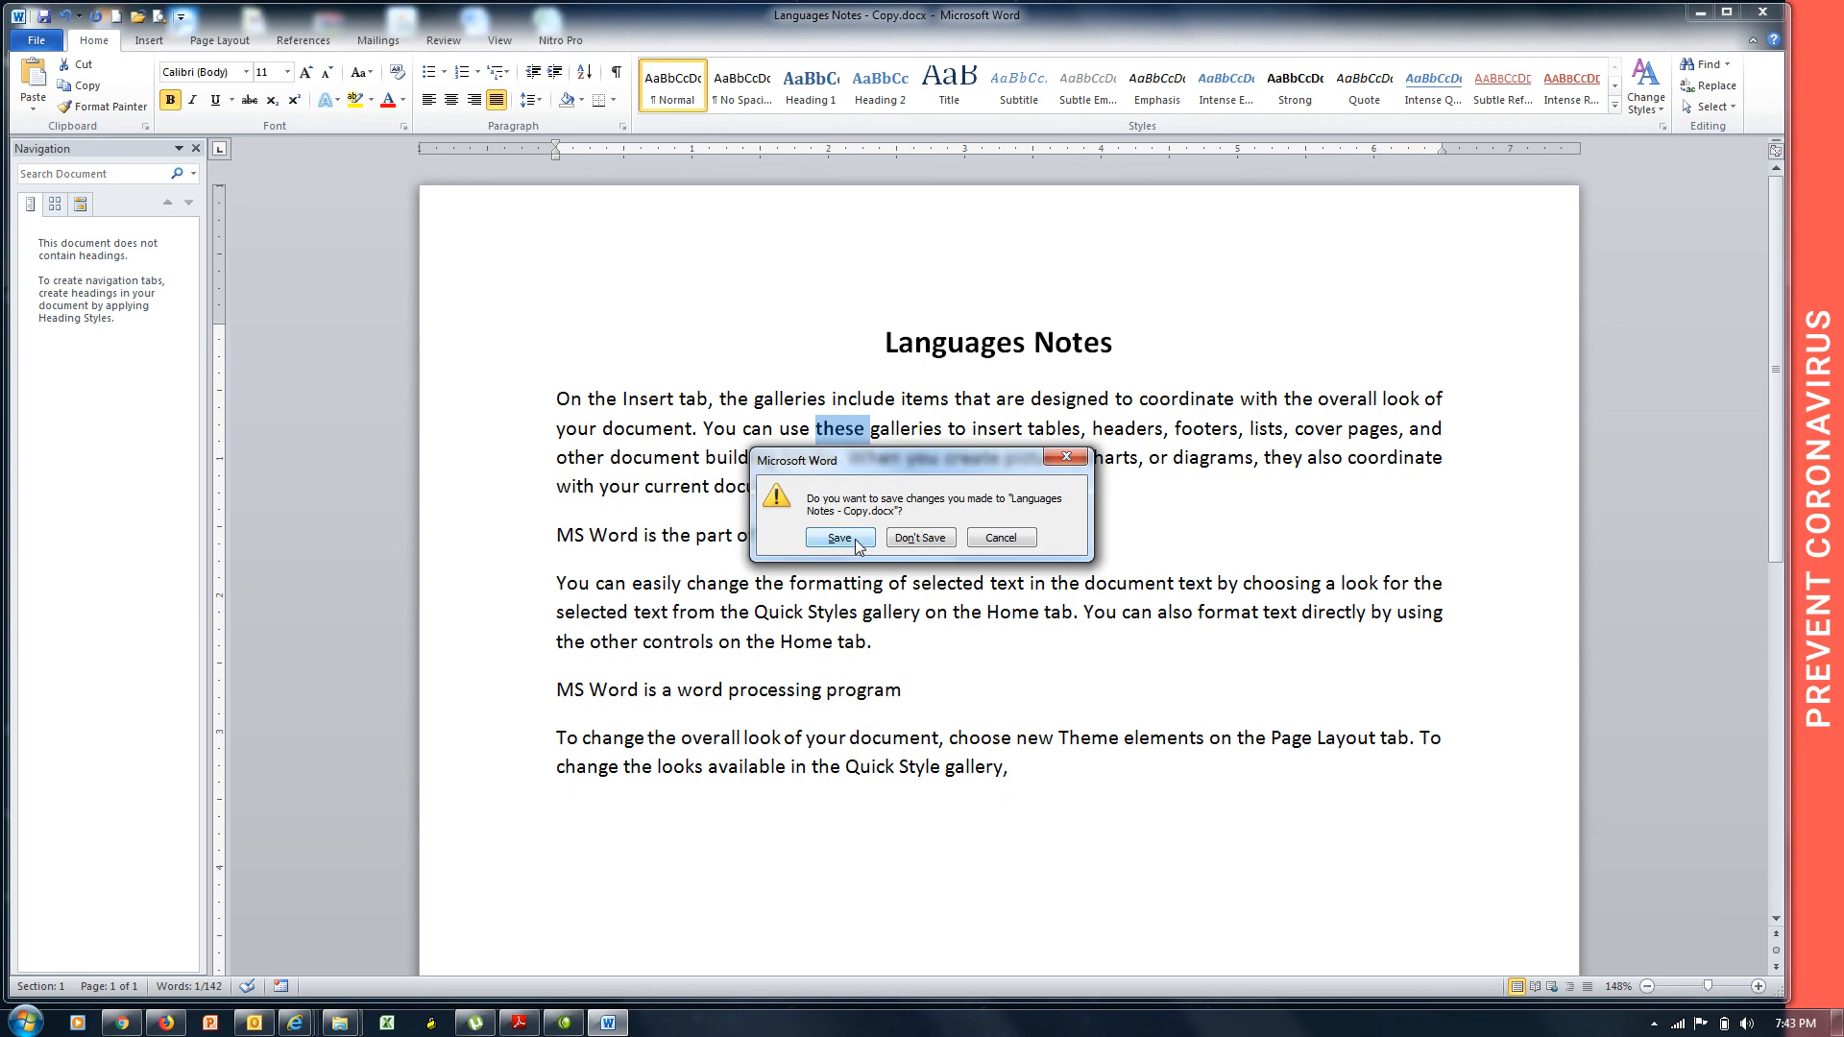
{"action": "left_click", "coordinate": [839, 538]}
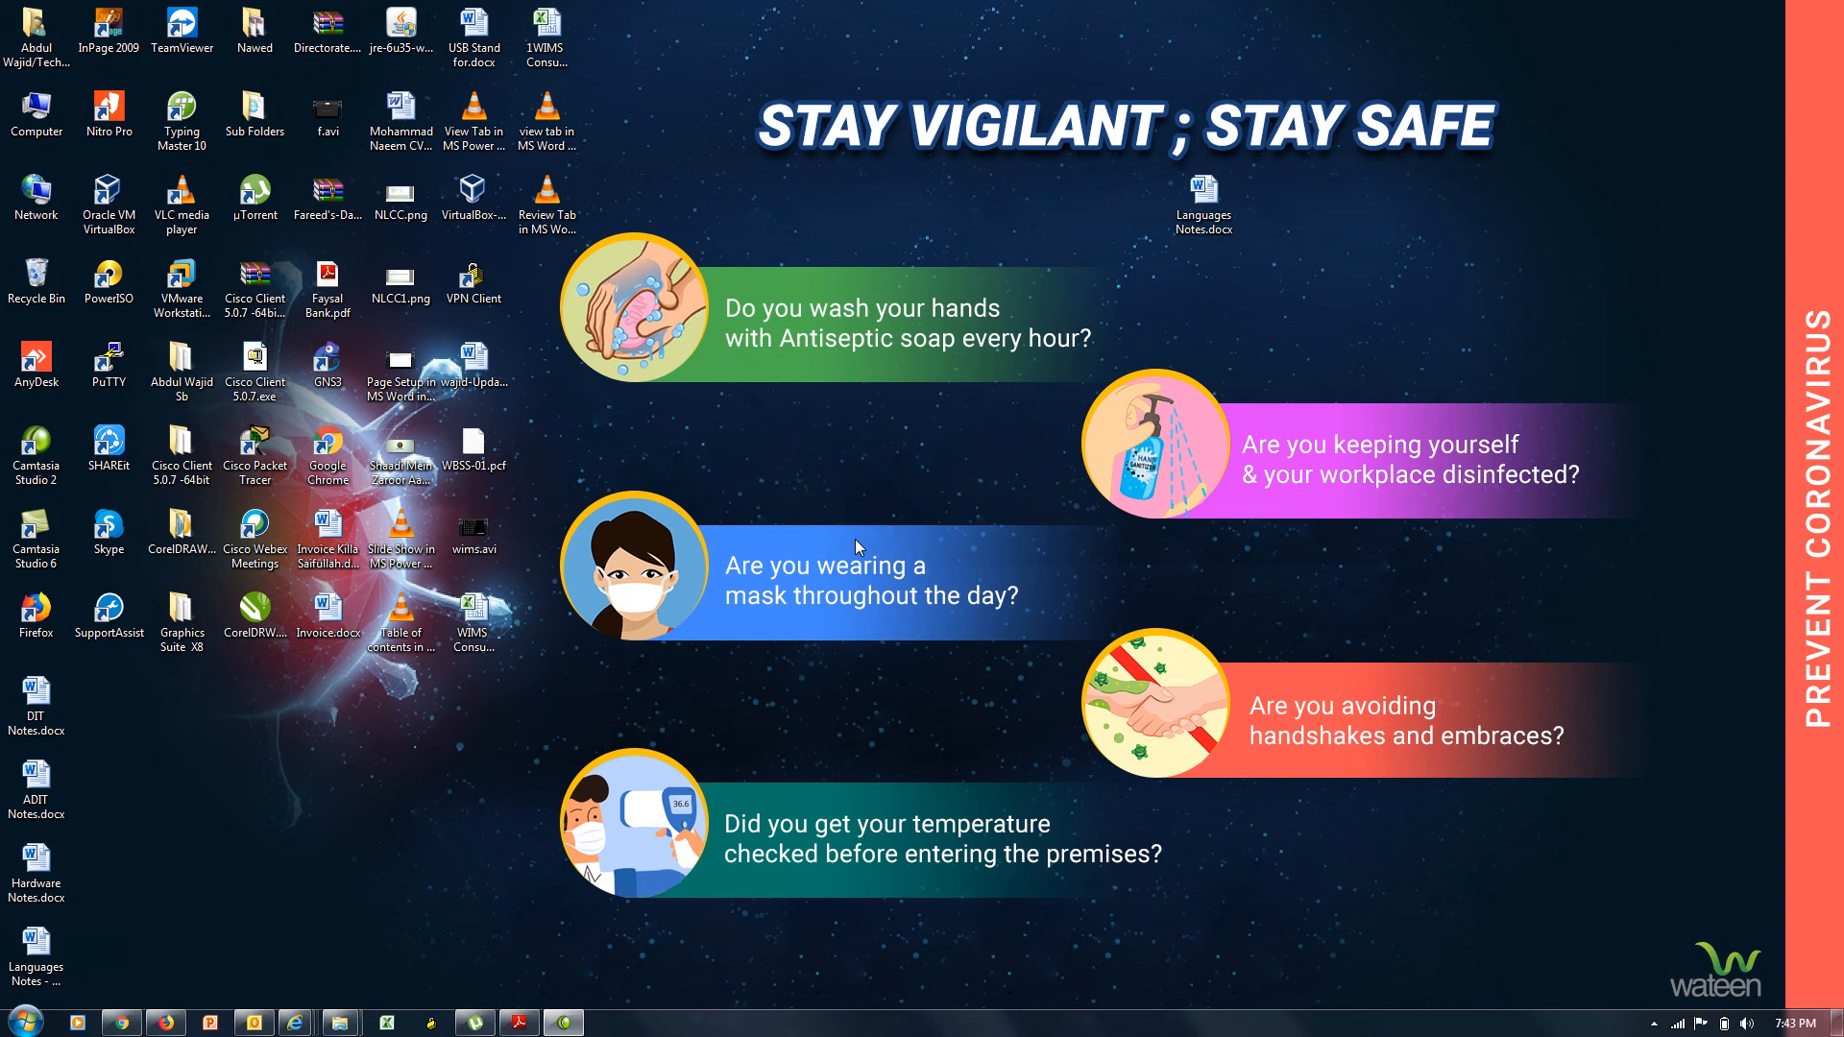
{"action": "key", "text": "F10"}
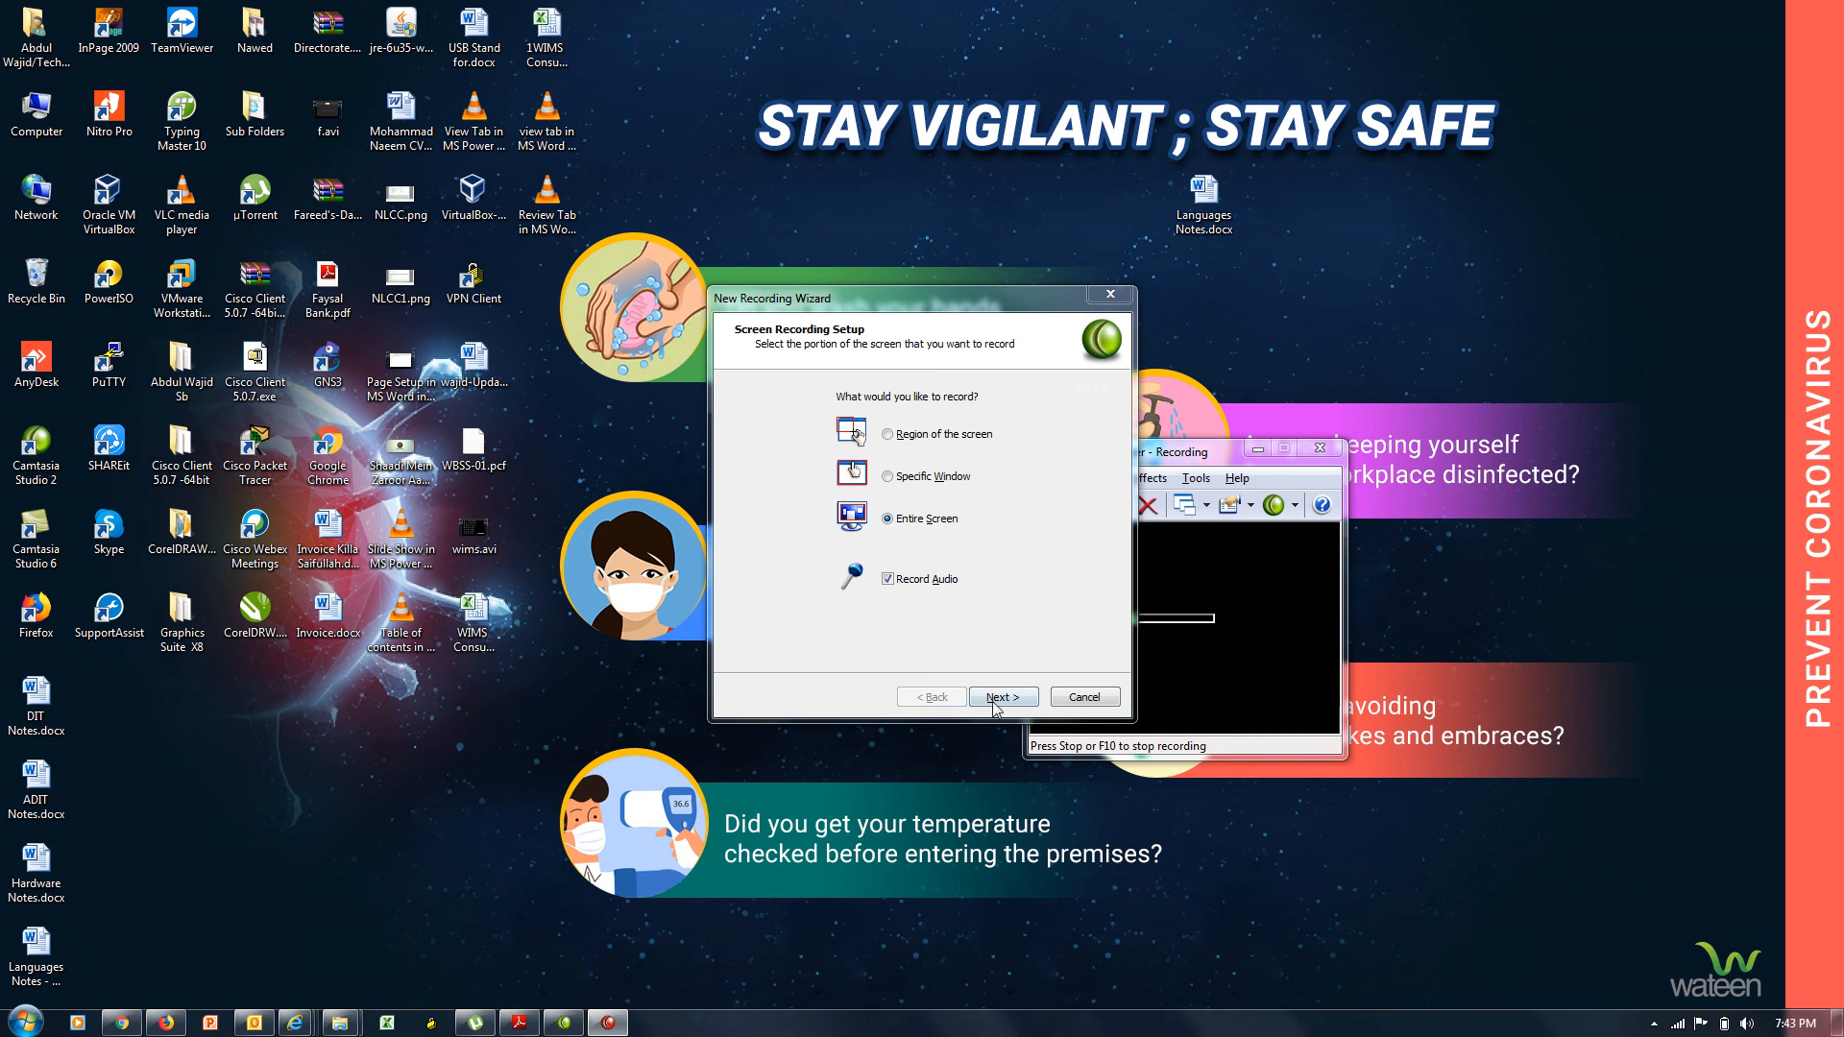
{"action": "left_click", "coordinate": [1083, 698]}
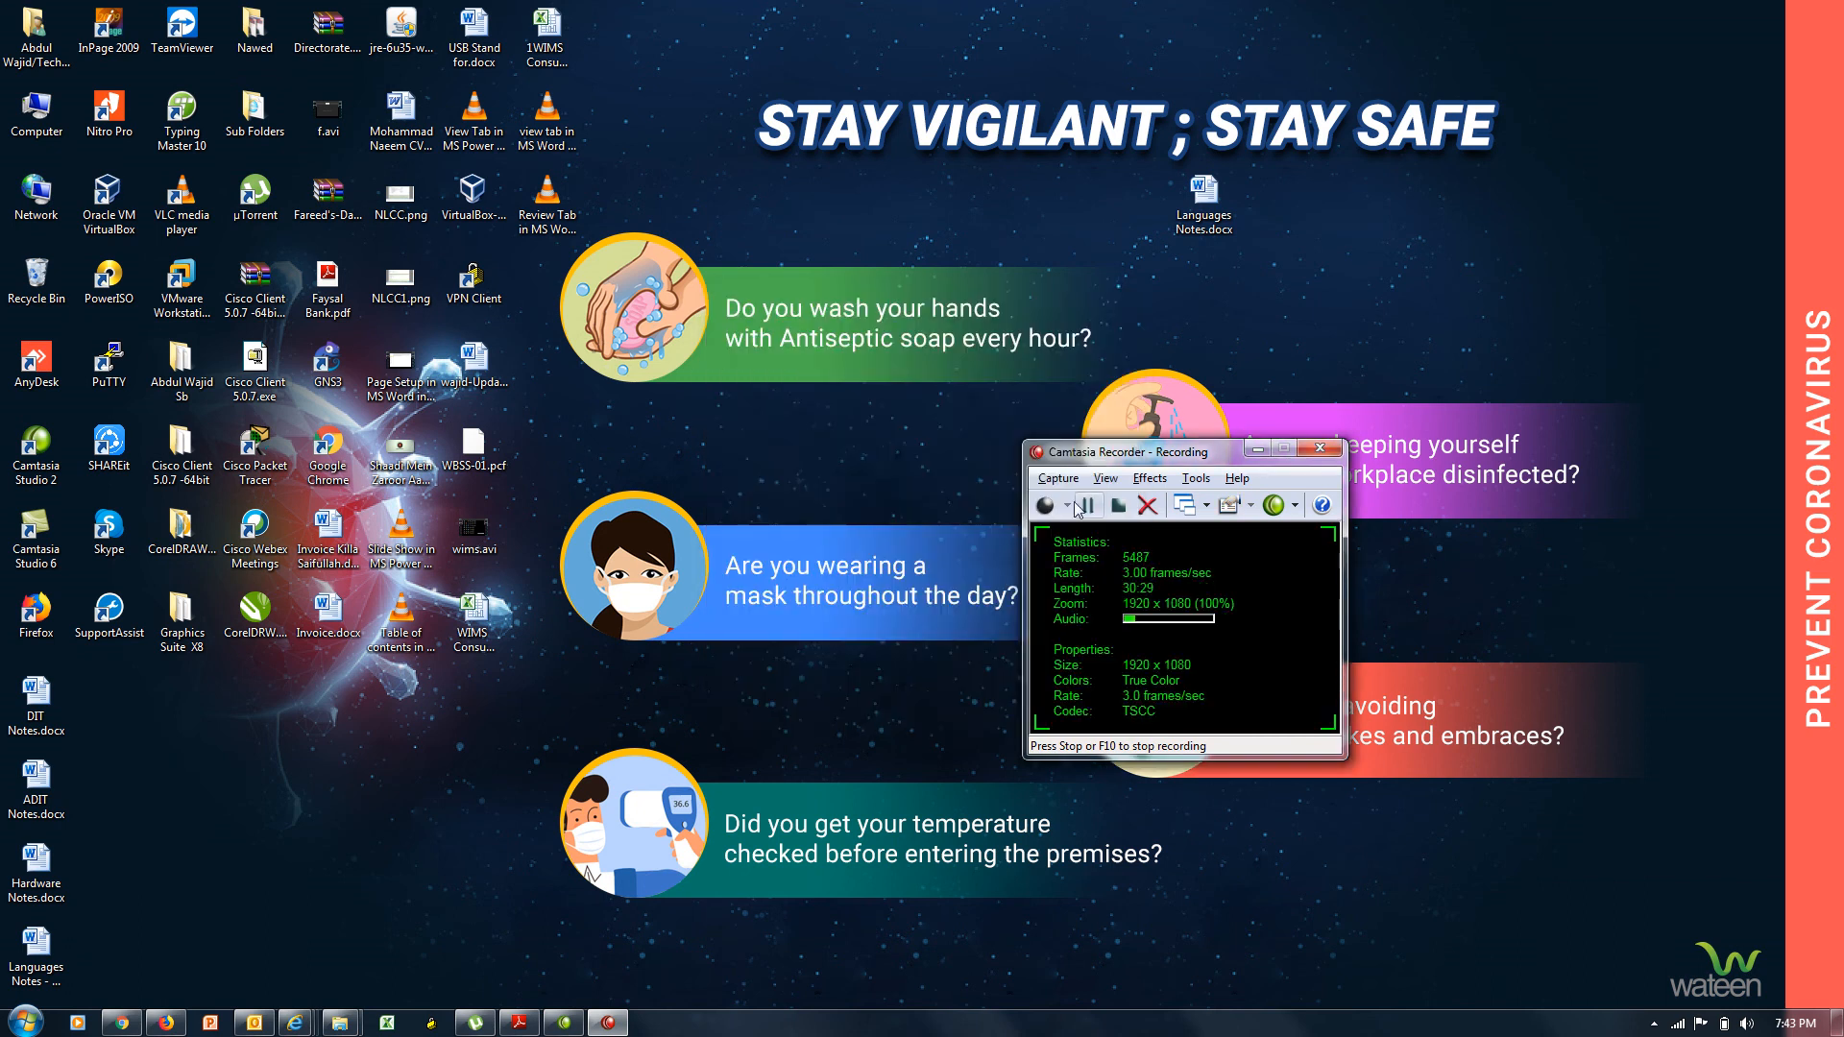
{"action": "left_click", "coordinate": [1059, 479]}
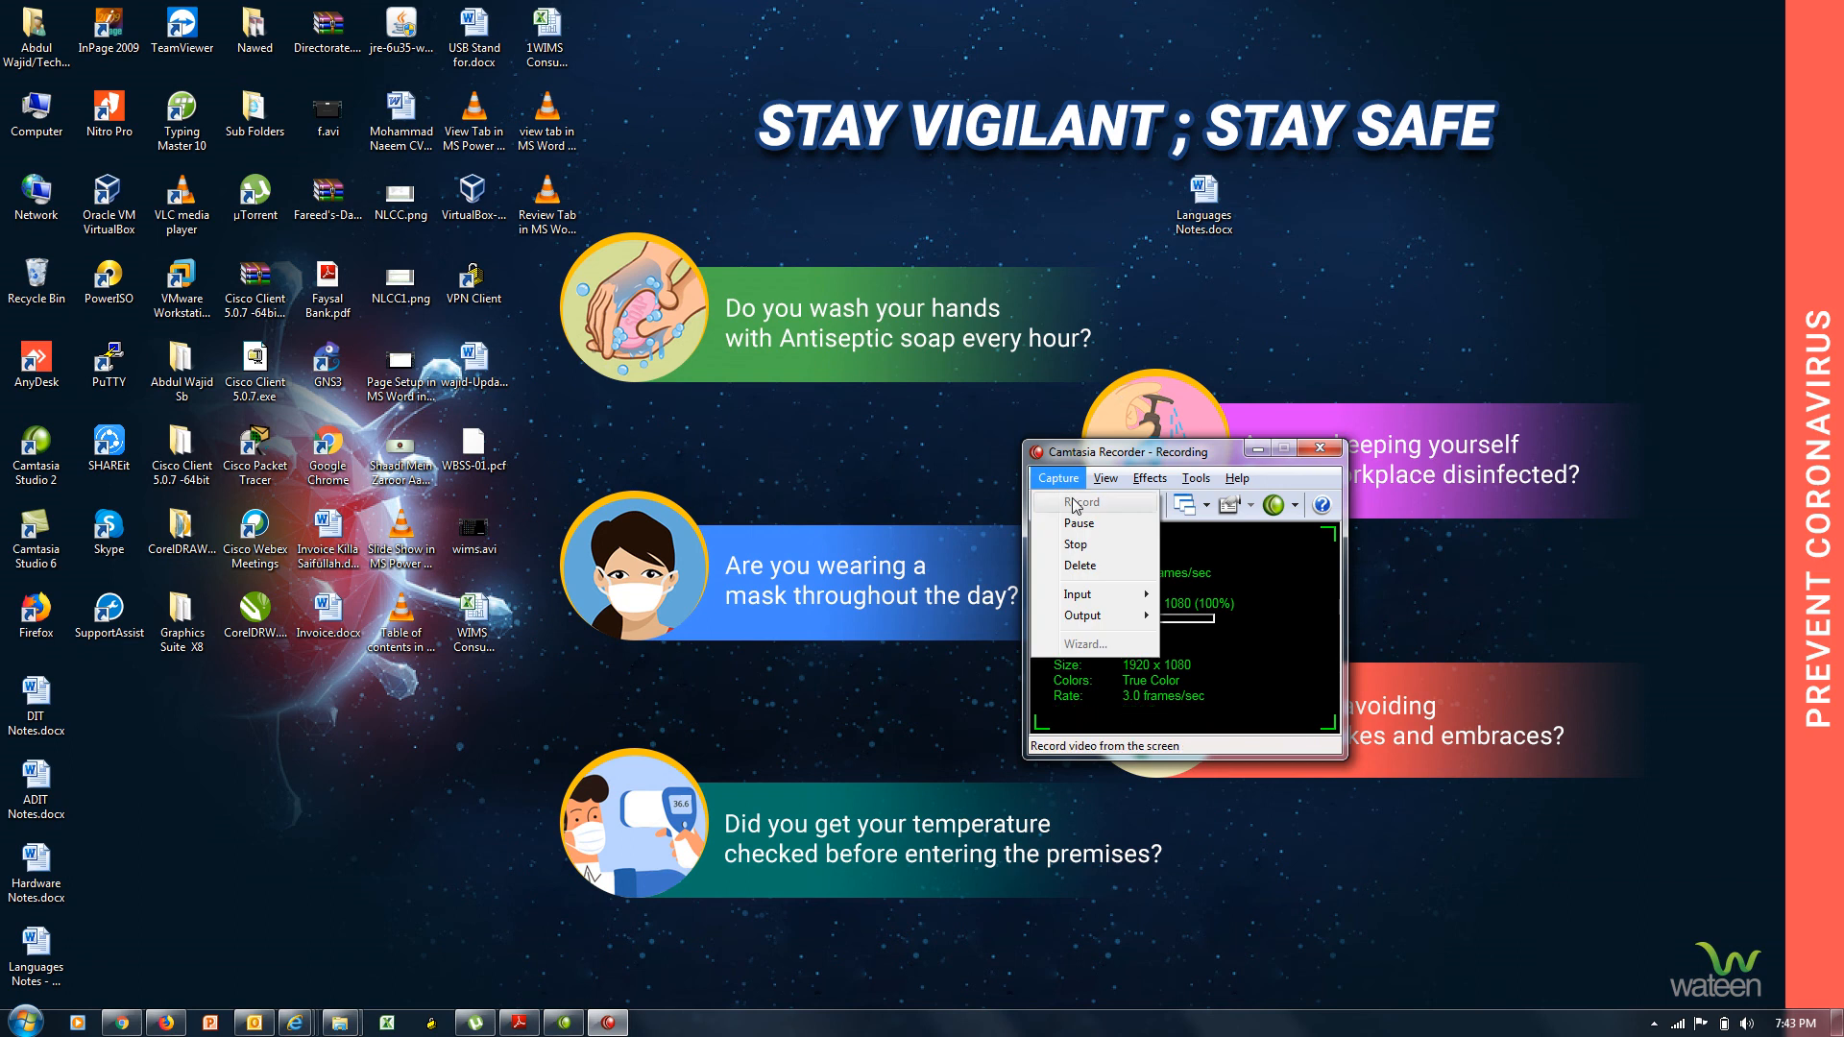
{"action": "left_click", "coordinate": [1207, 596]}
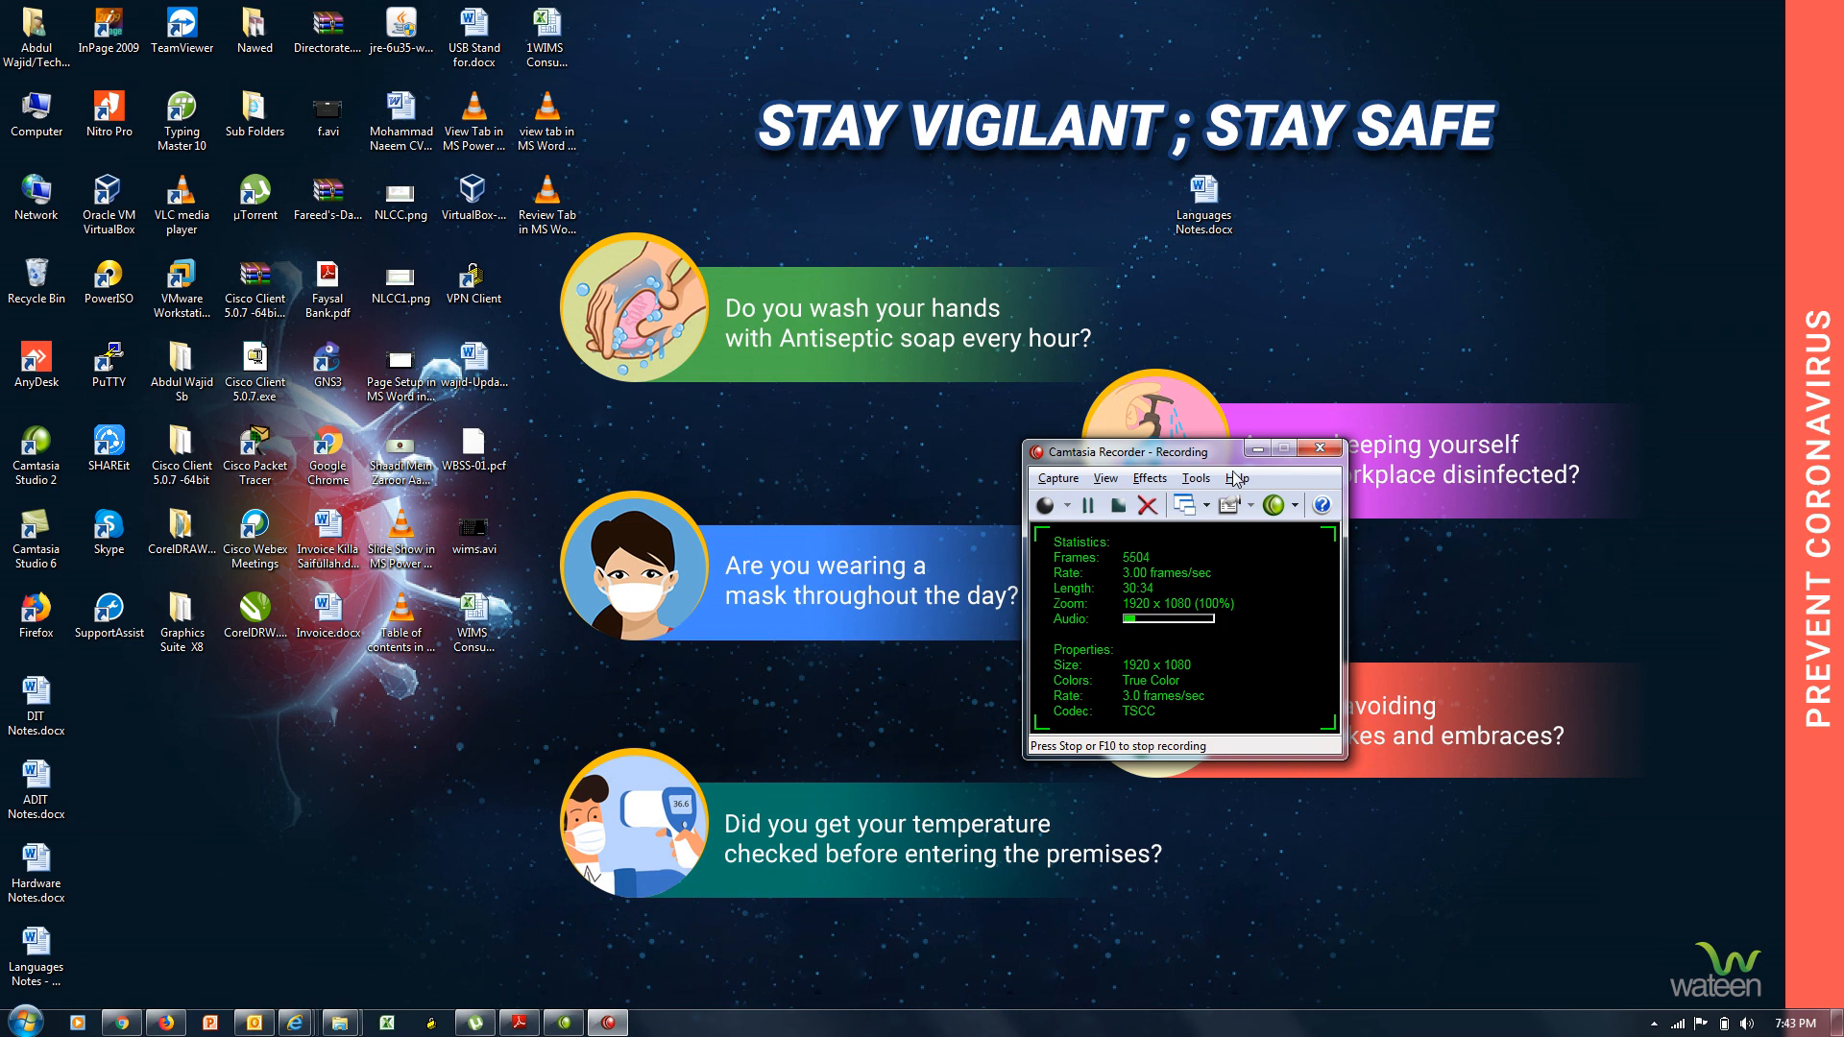
{"action": "left_click", "coordinate": [1059, 478]}
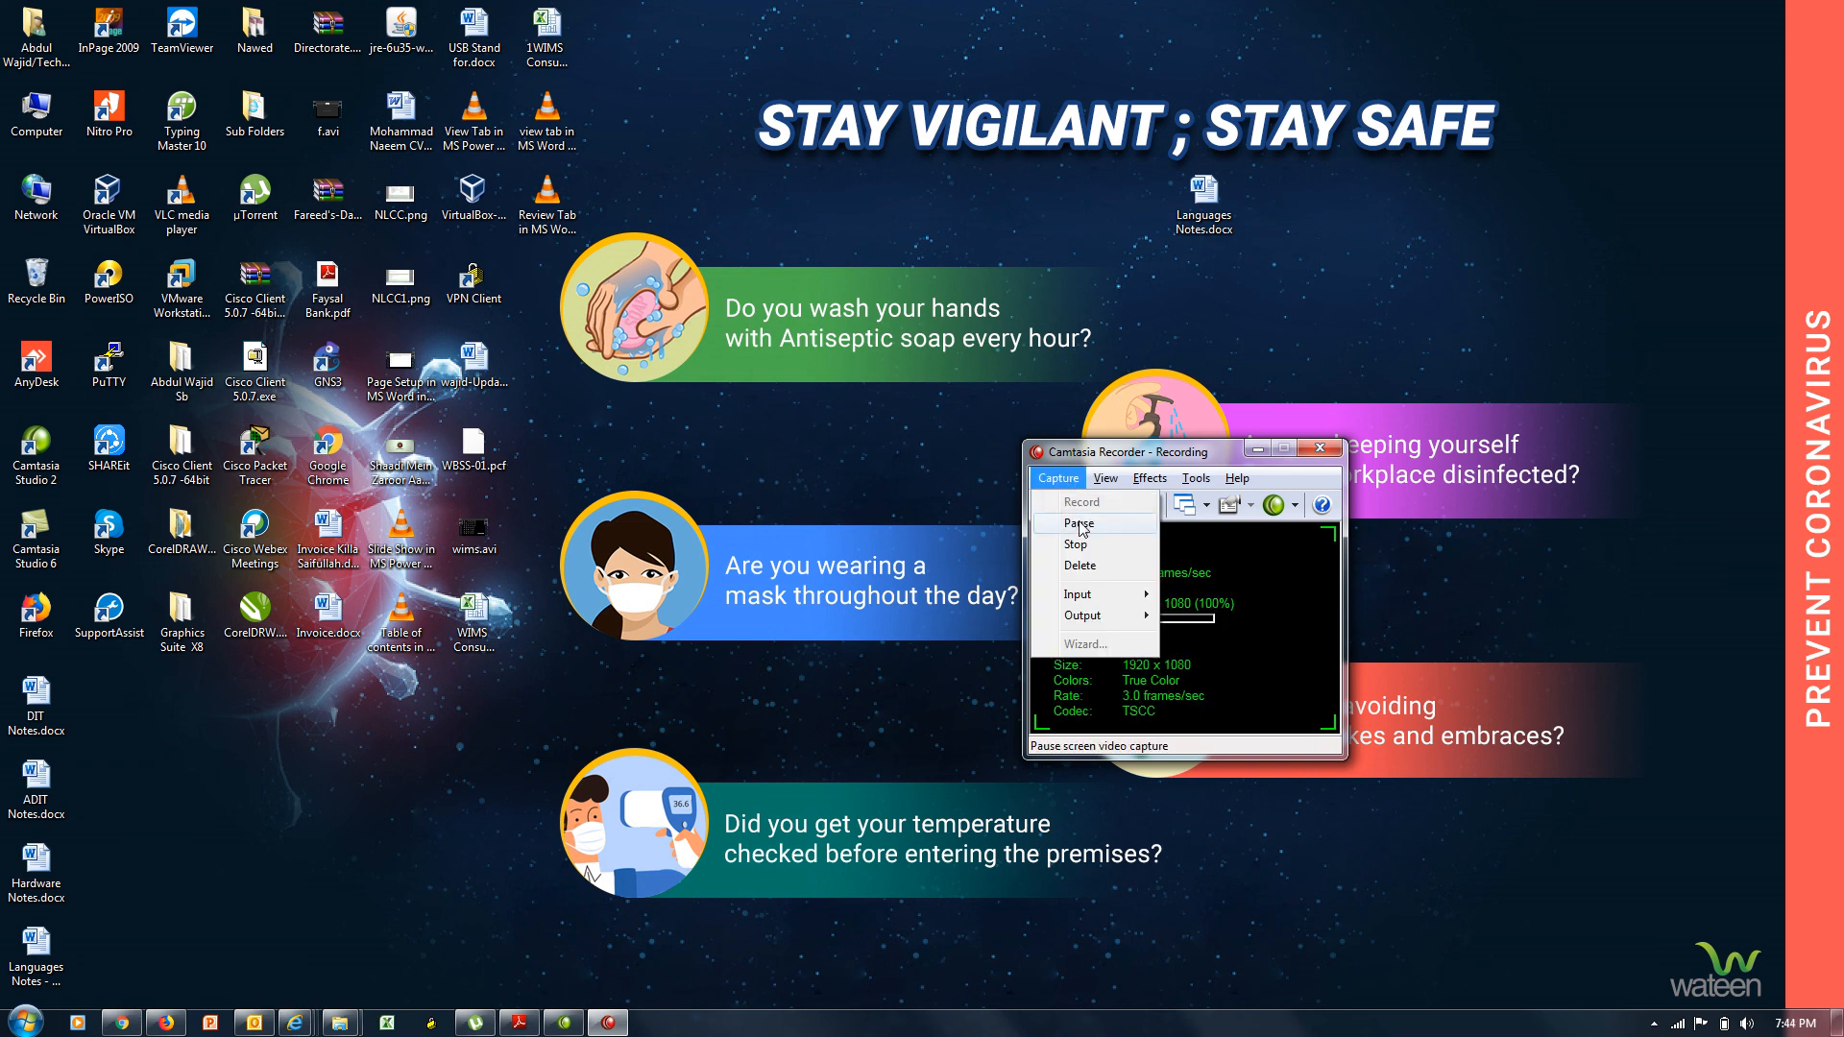
{"action": "left_click", "coordinate": [1079, 523]}
{"action": "left_click", "coordinate": [1080, 505]}
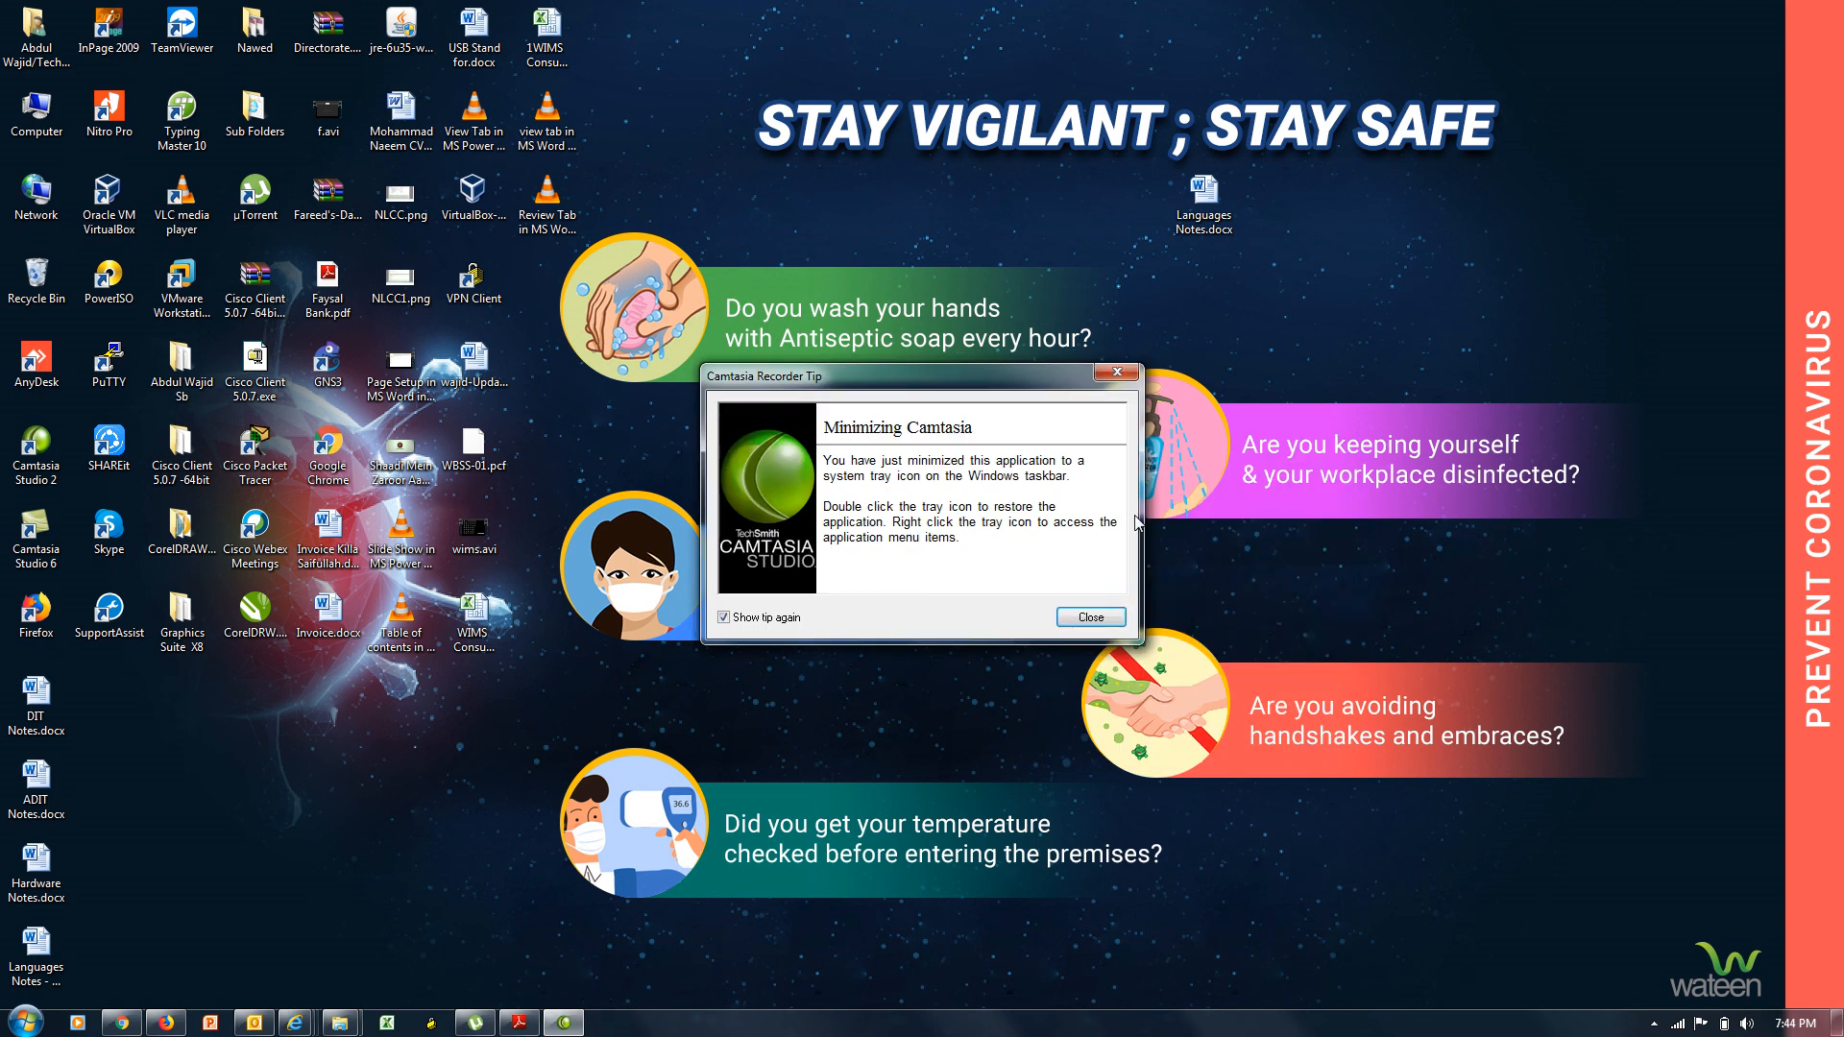
{"action": "left_click", "coordinate": [1091, 617]}
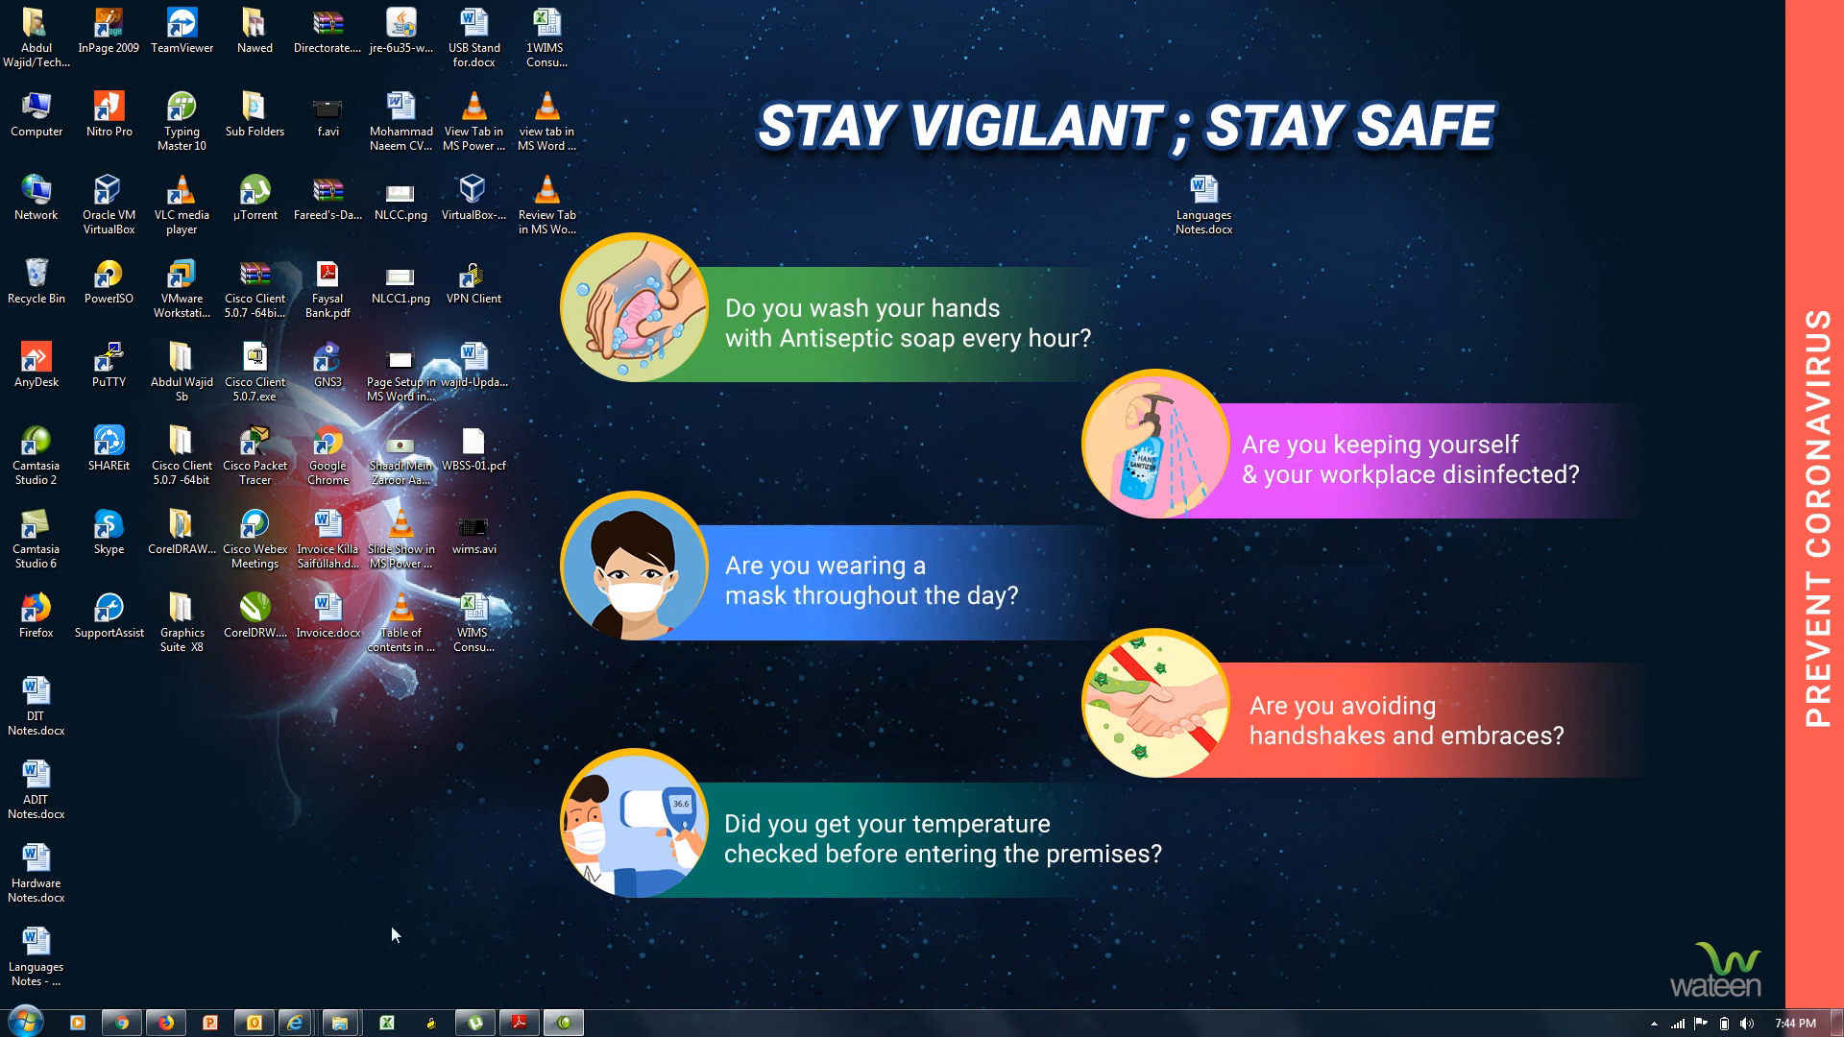
{"action": "key", "text": "super+r"}
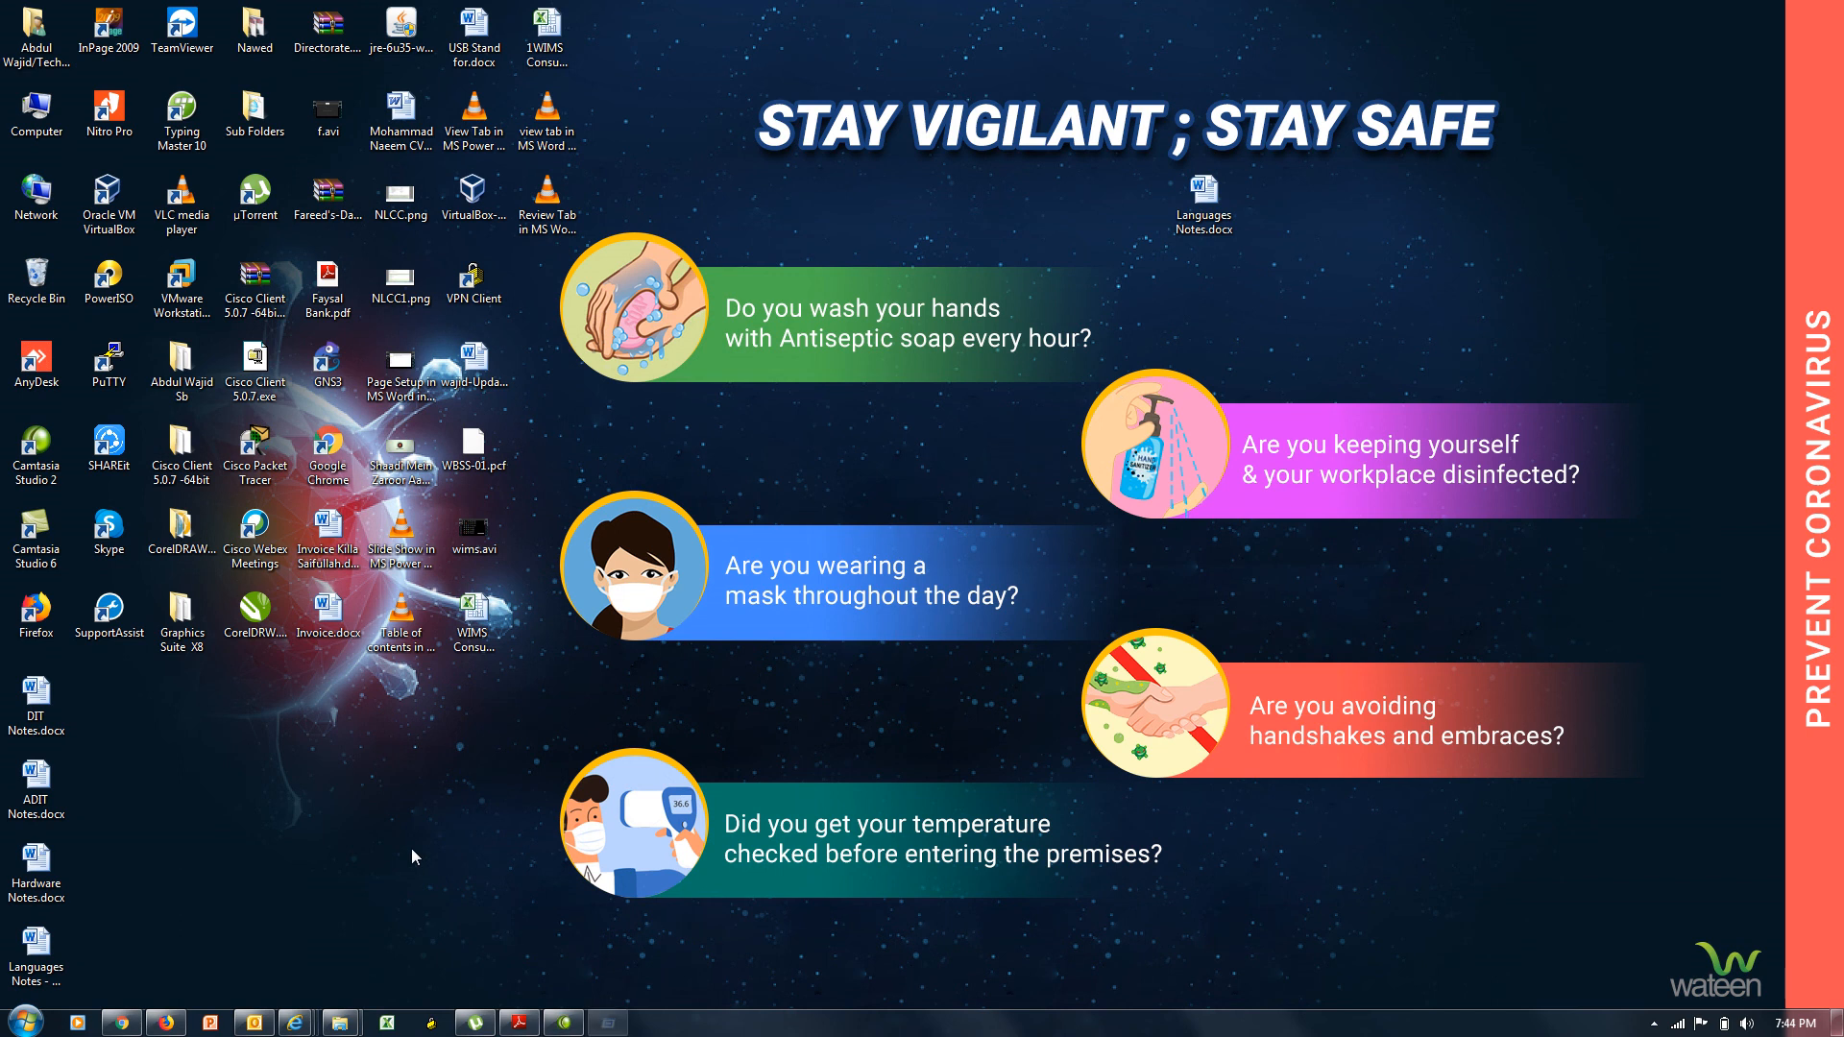
Launch Word with a blank document and show the Review tab's Compare options.
{"action": "key", "text": "Return"}
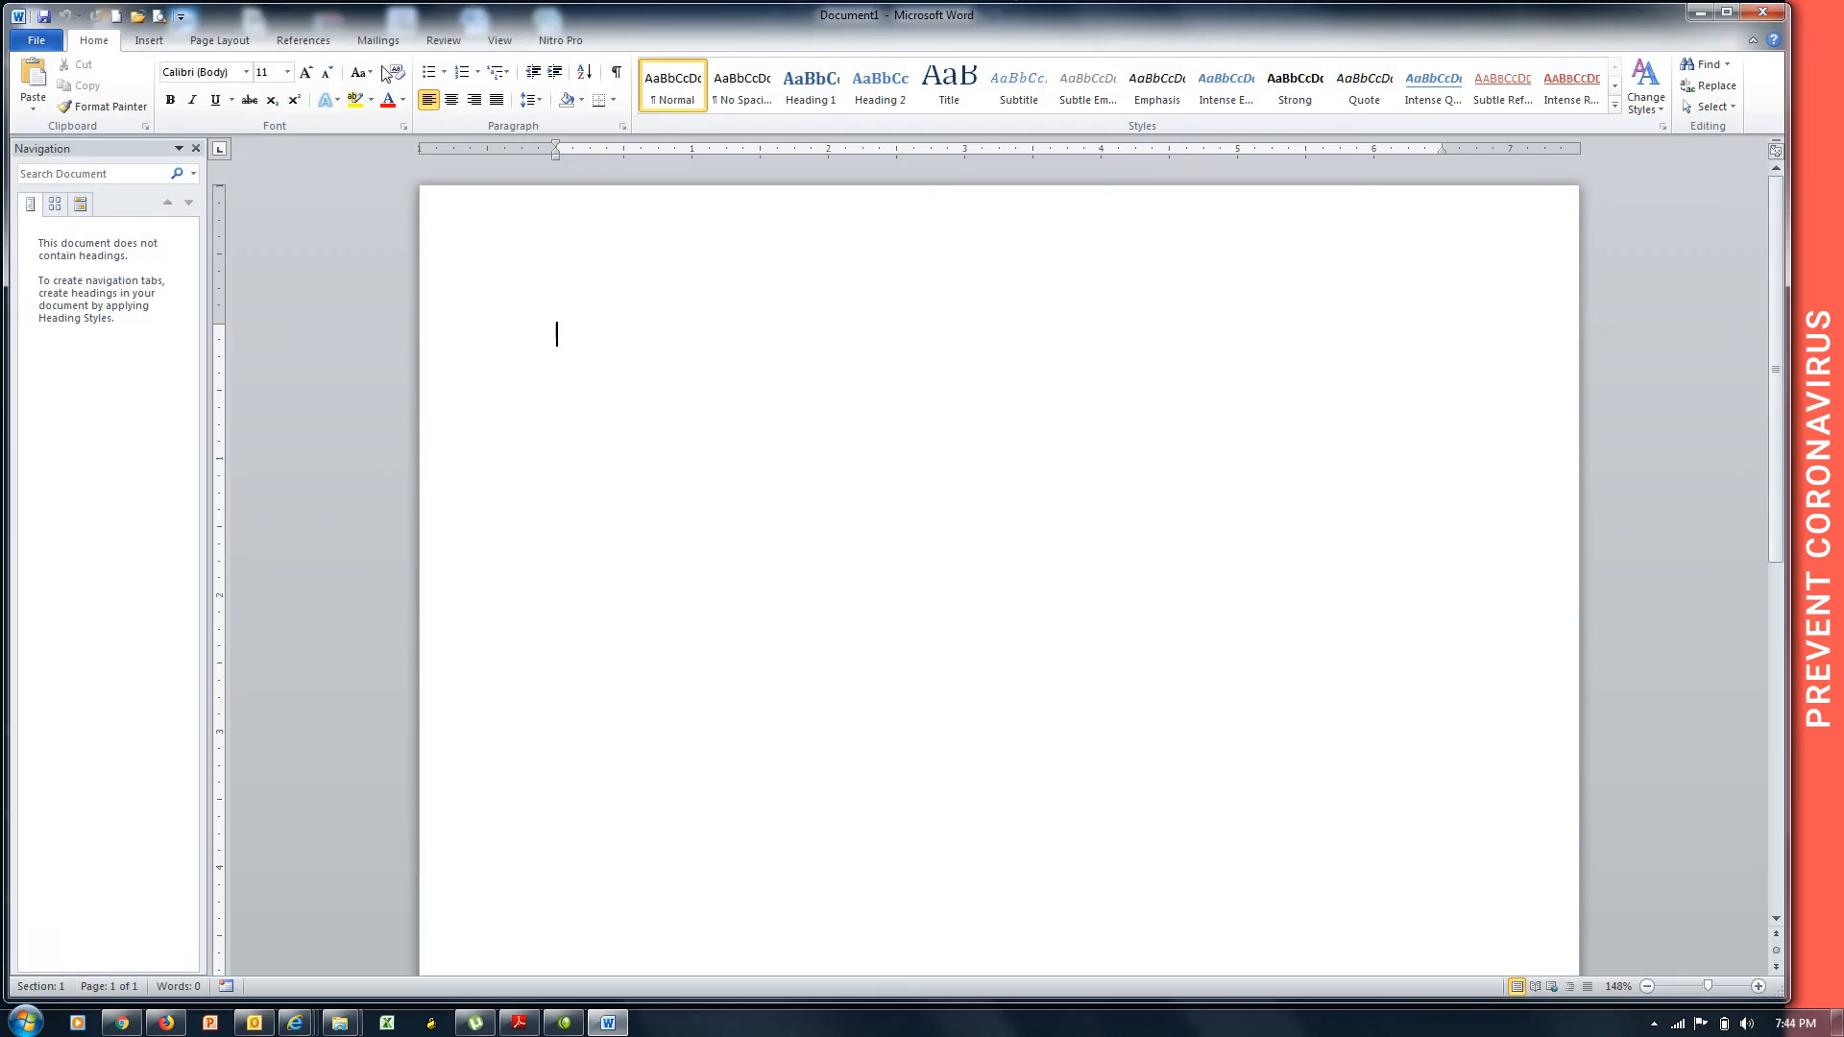
{"action": "left_click", "coordinate": [442, 46]}
{"action": "left_click", "coordinate": [933, 87]}
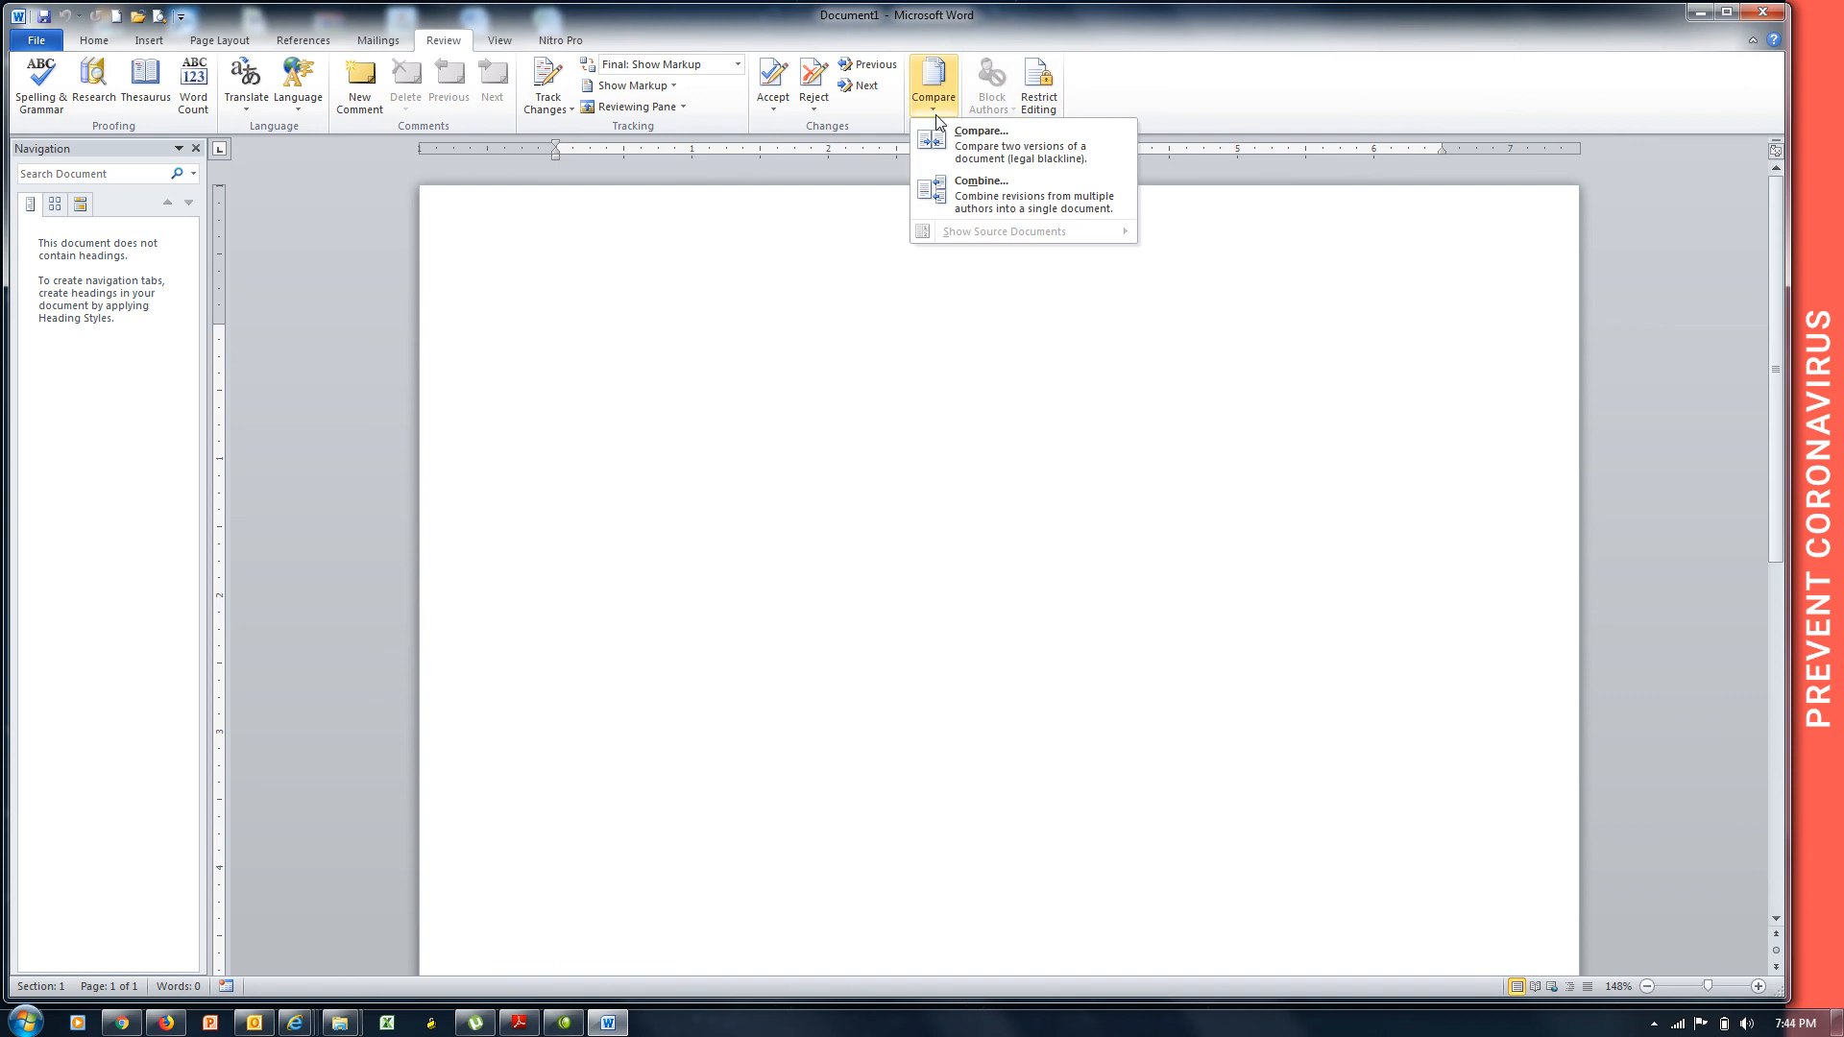
Compare Languages Notes.docx as original against Languages Notes - Copy.docx as revised.
{"action": "left_click", "coordinate": [987, 163]}
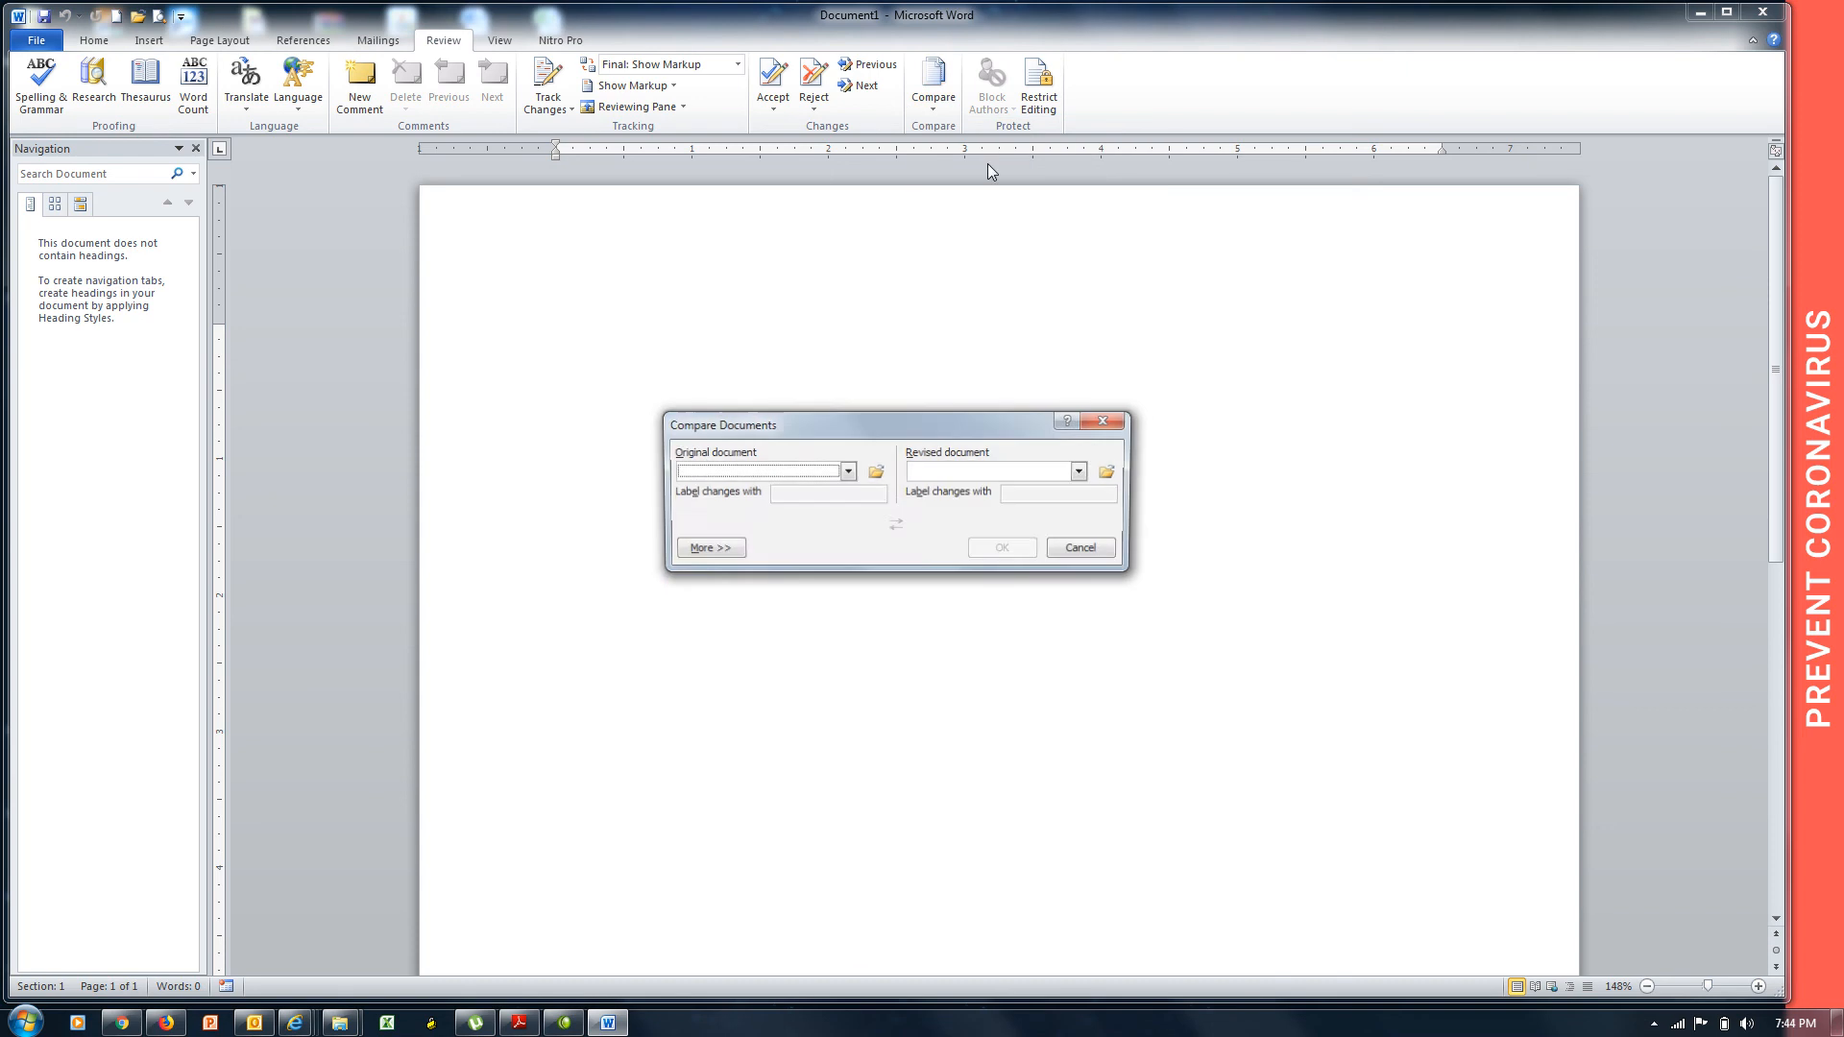
{"action": "left_click", "coordinate": [728, 474]}
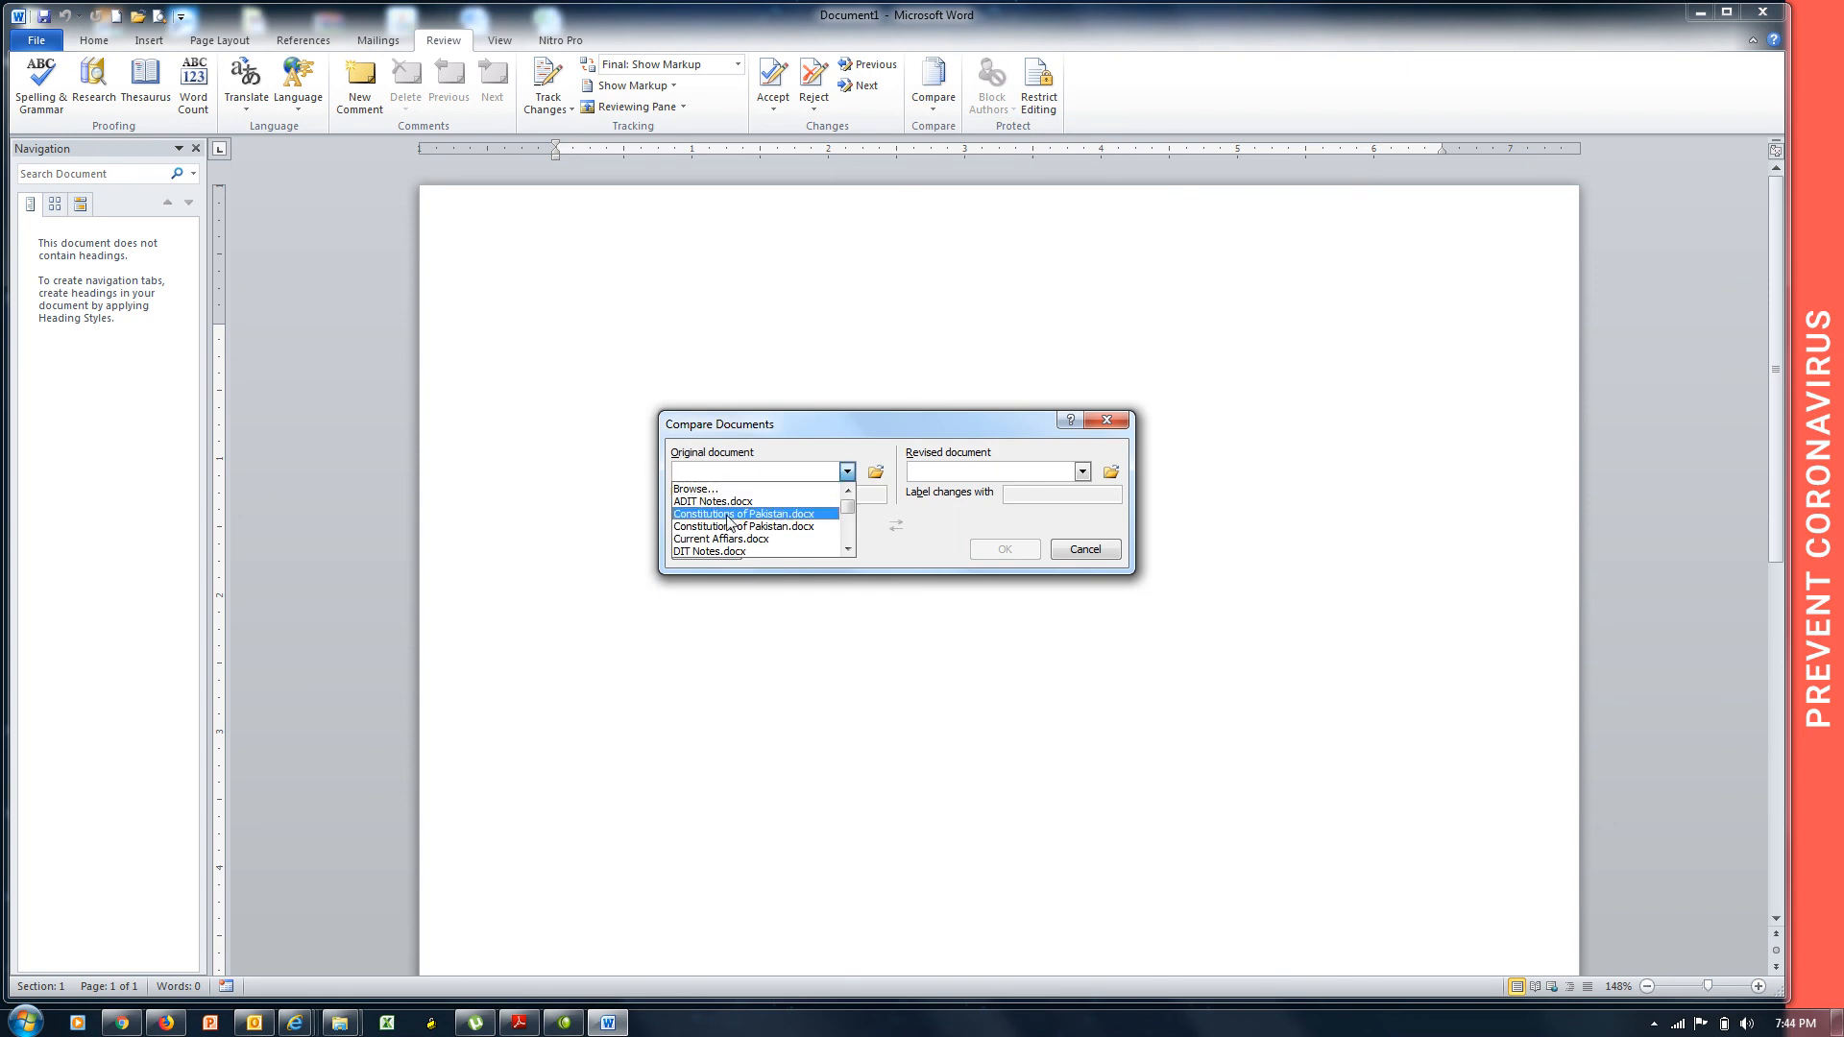
{"action": "scroll", "coordinate": [728, 522], "scroll_direction": "down", "scroll_amount": 3}
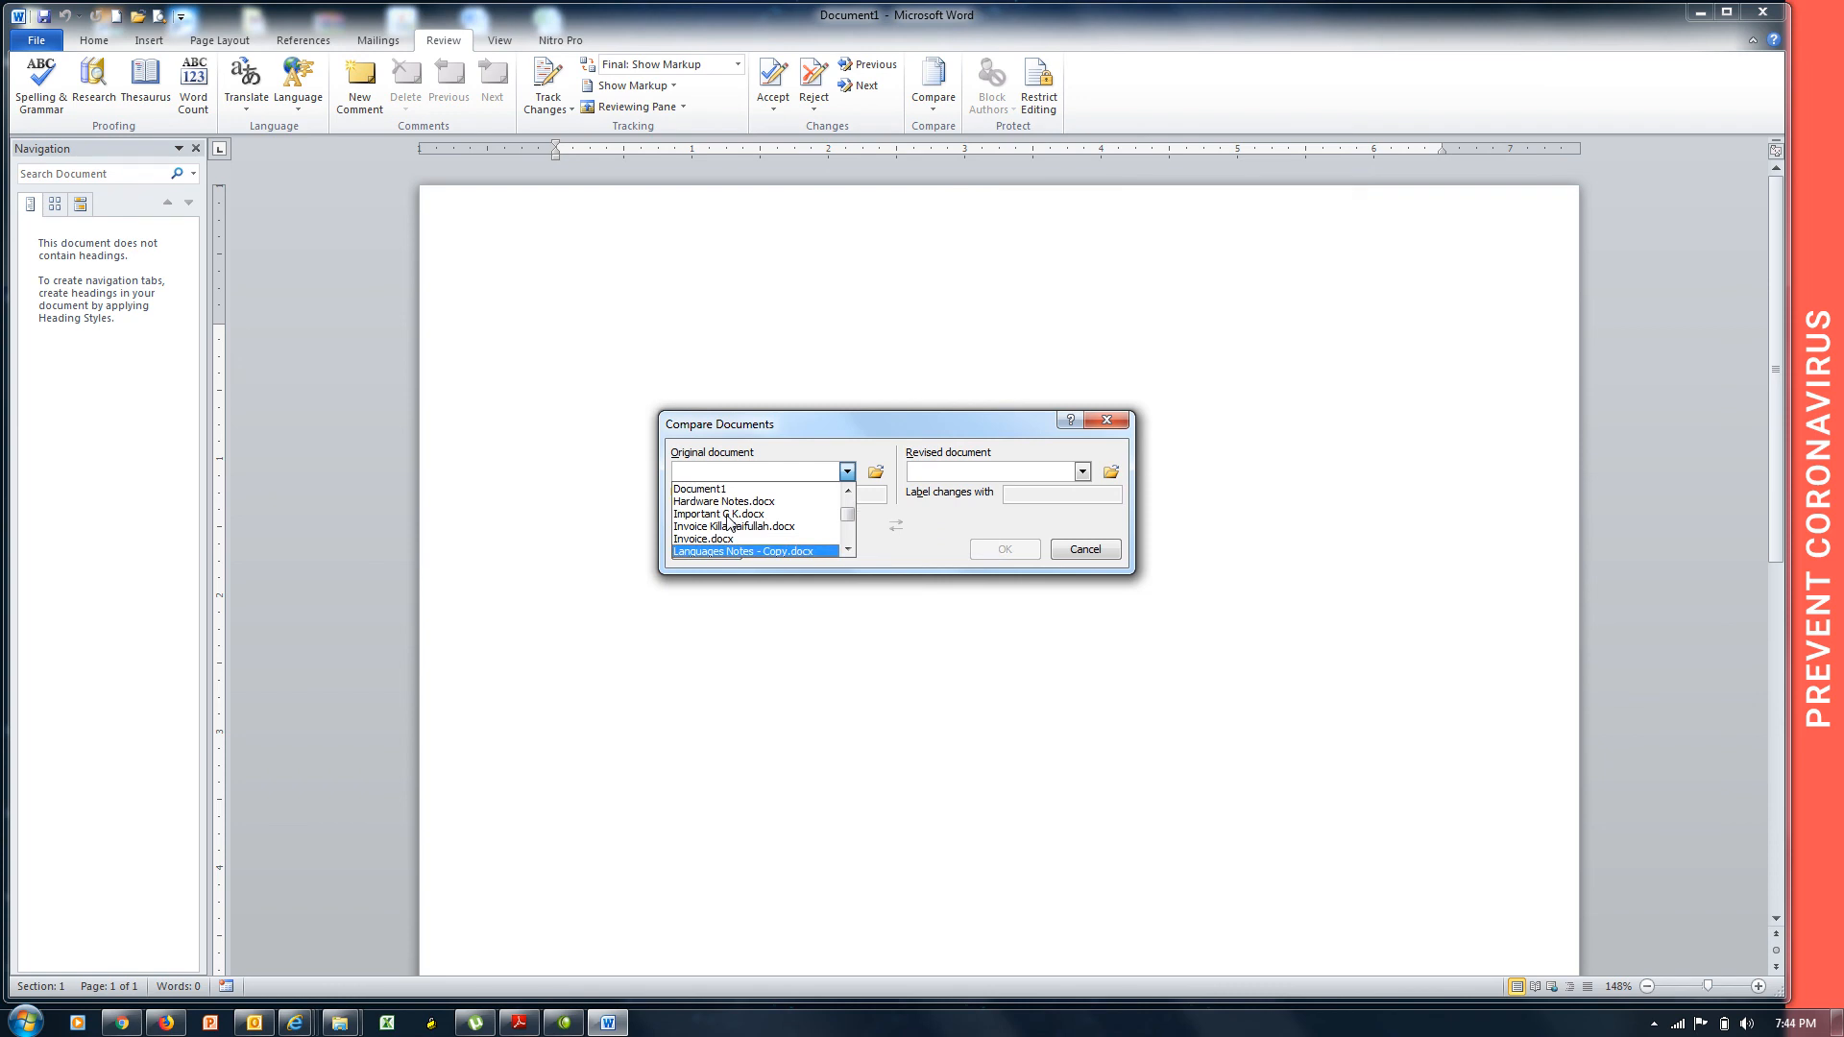
{"action": "key", "text": "Down"}
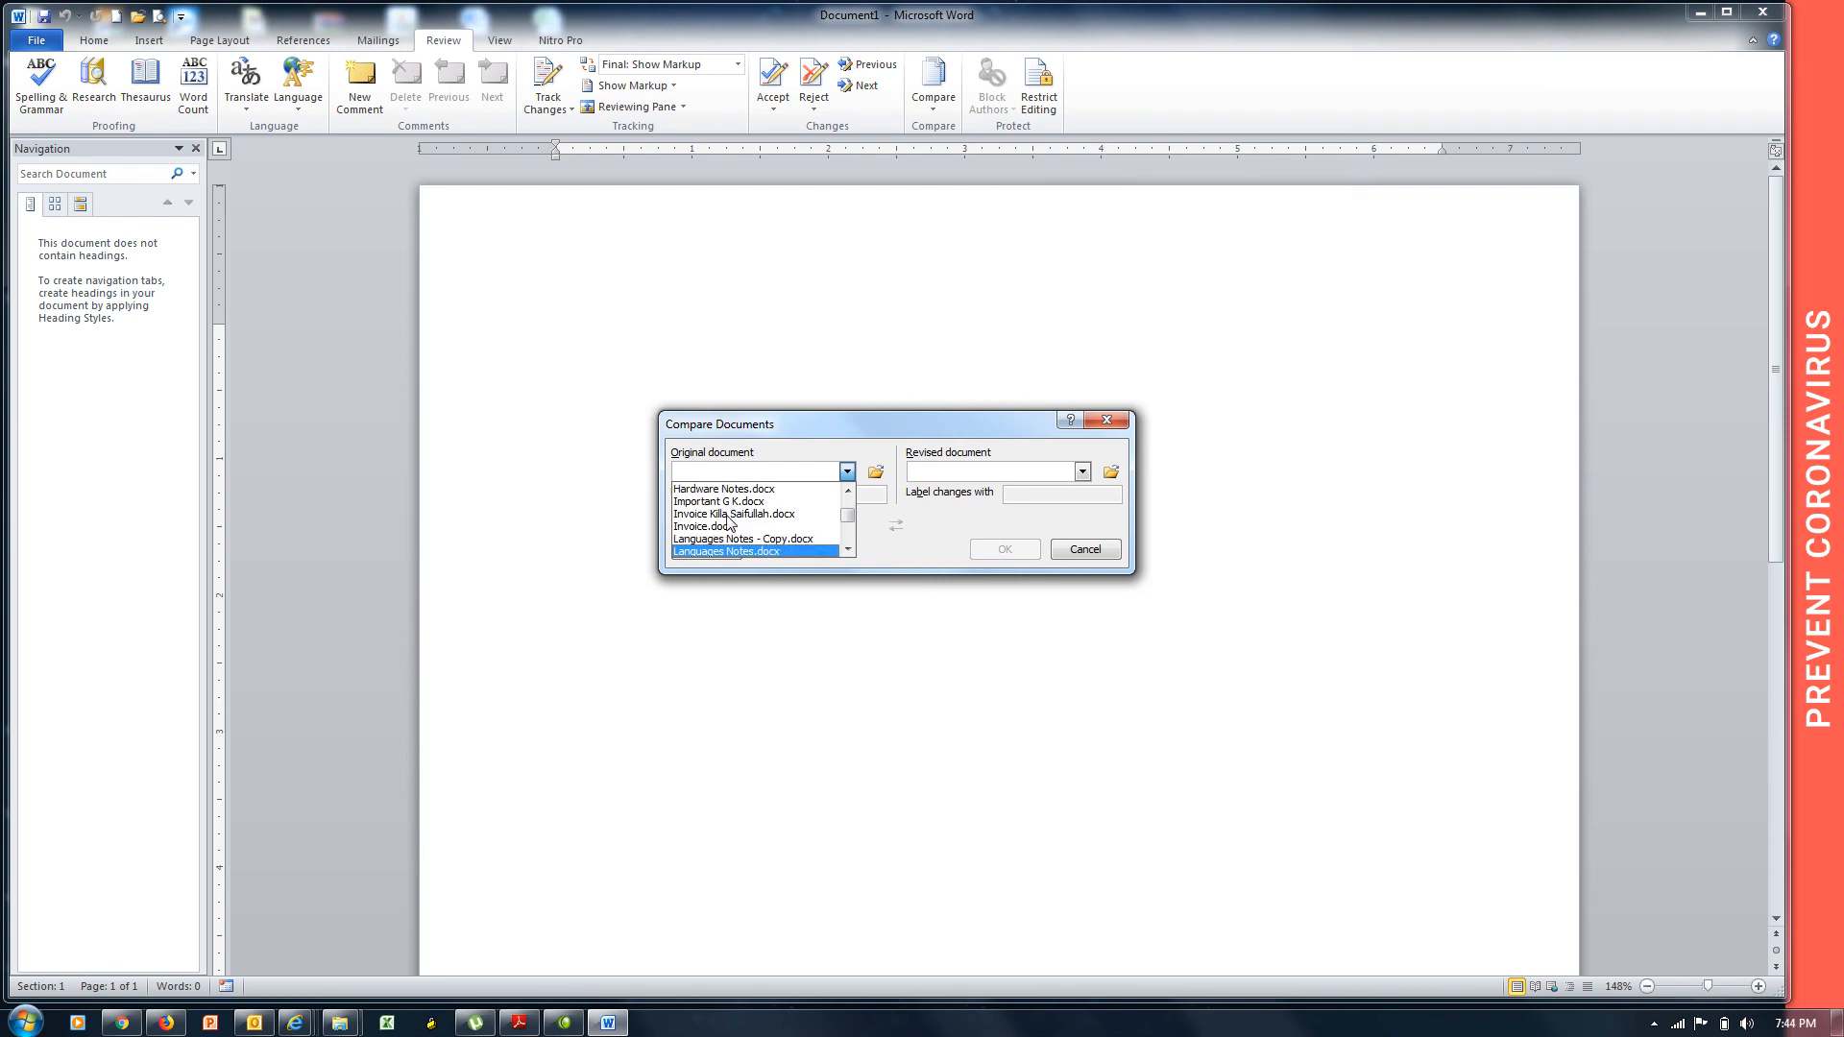
{"action": "key", "text": "Escape"}
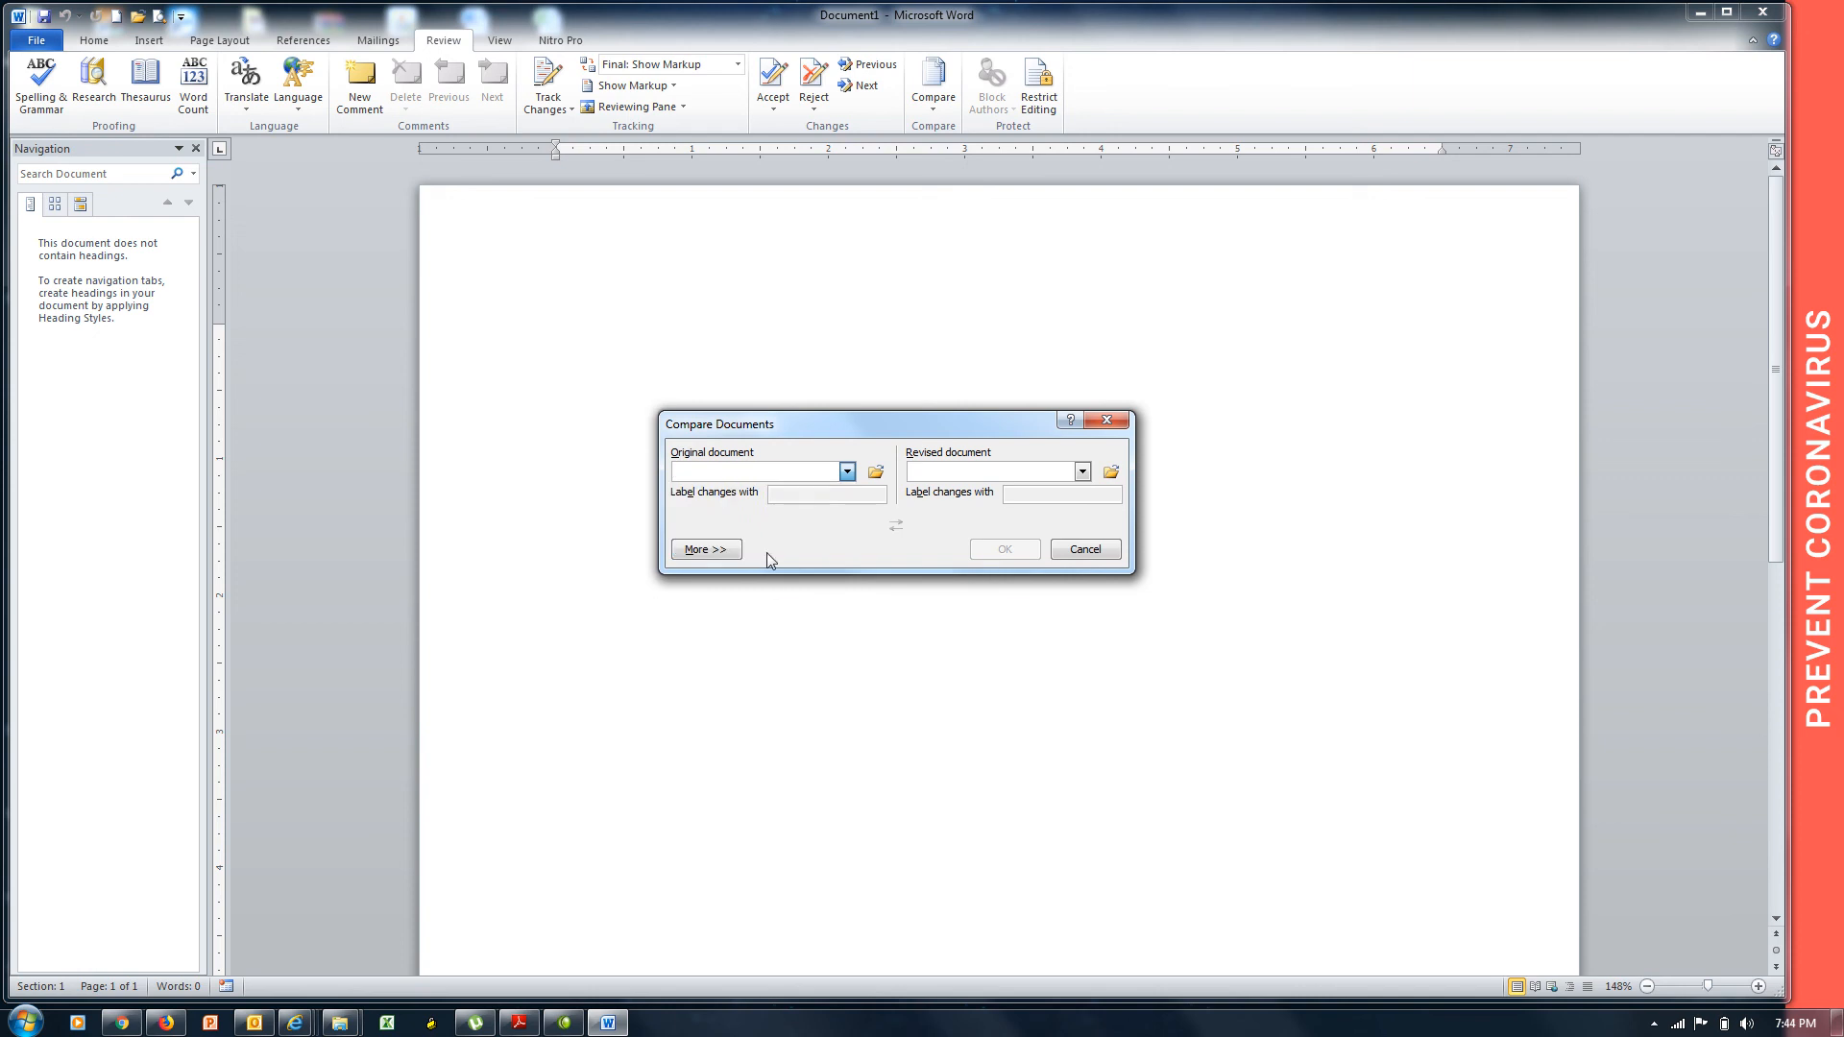
{"action": "left_click", "coordinate": [992, 478]}
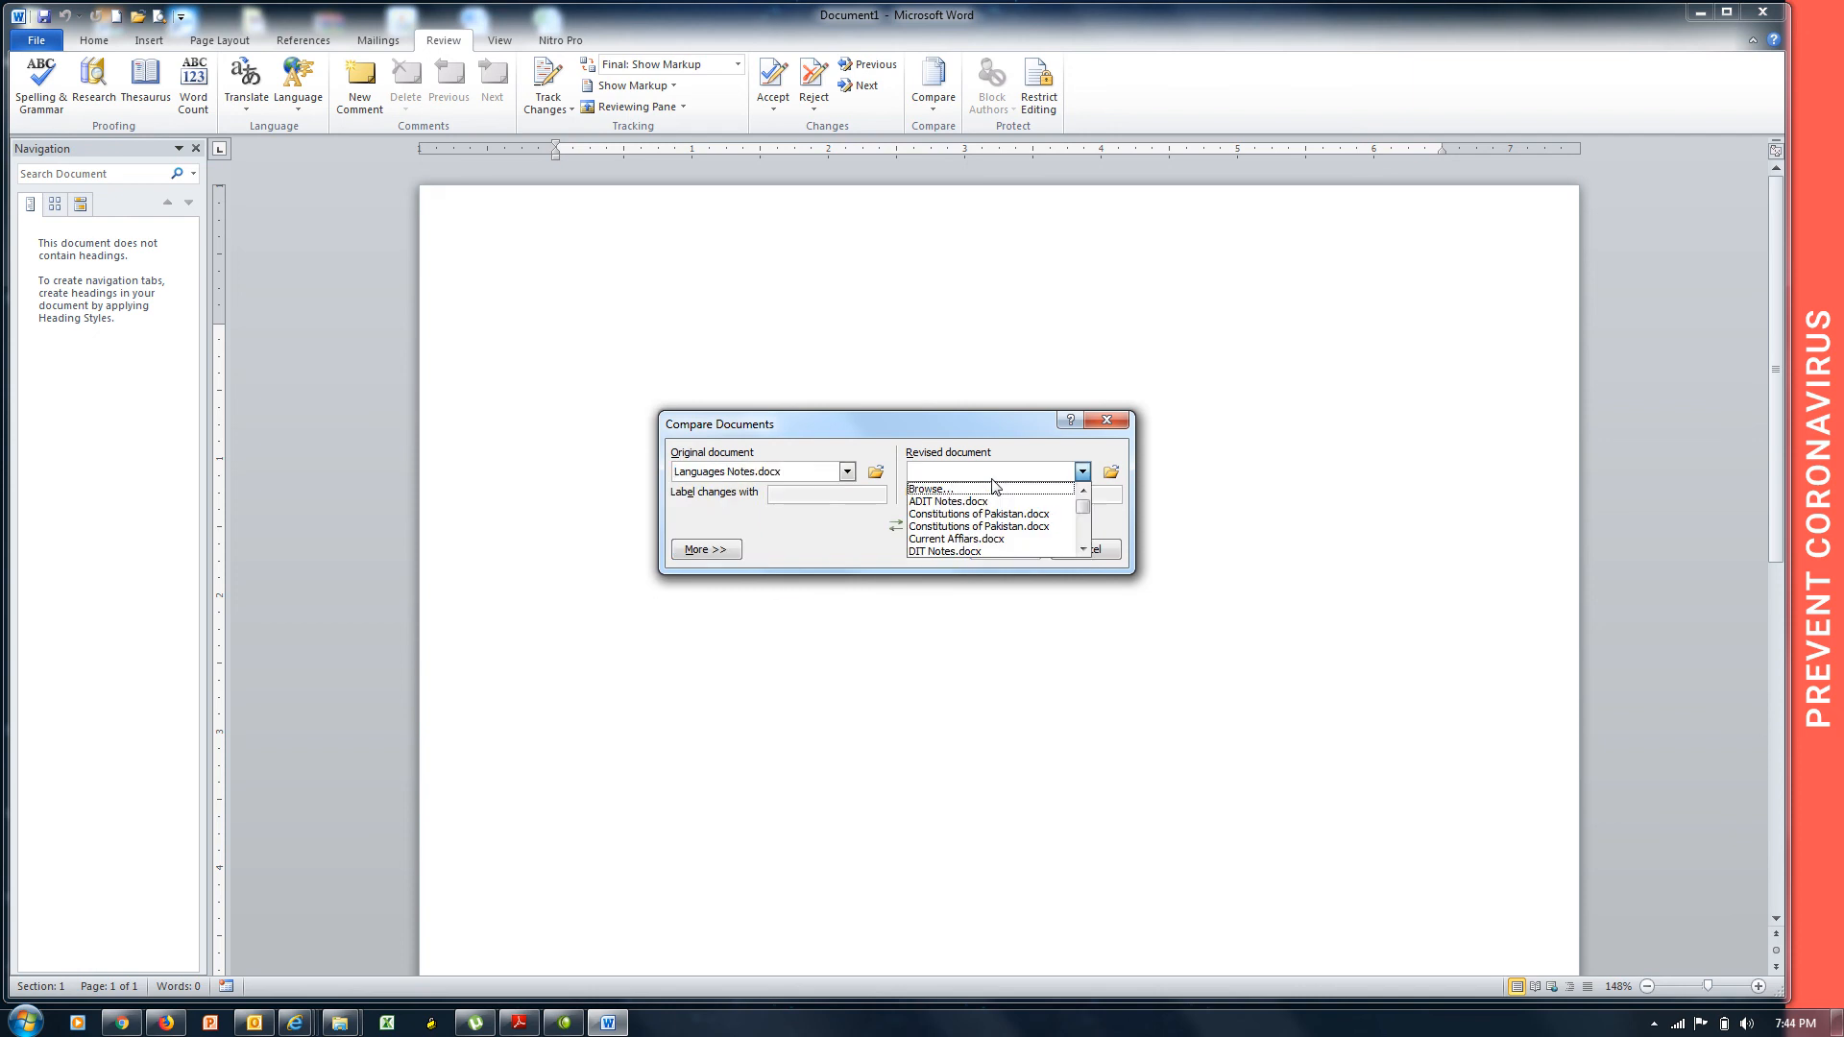
{"action": "key", "text": "l"}
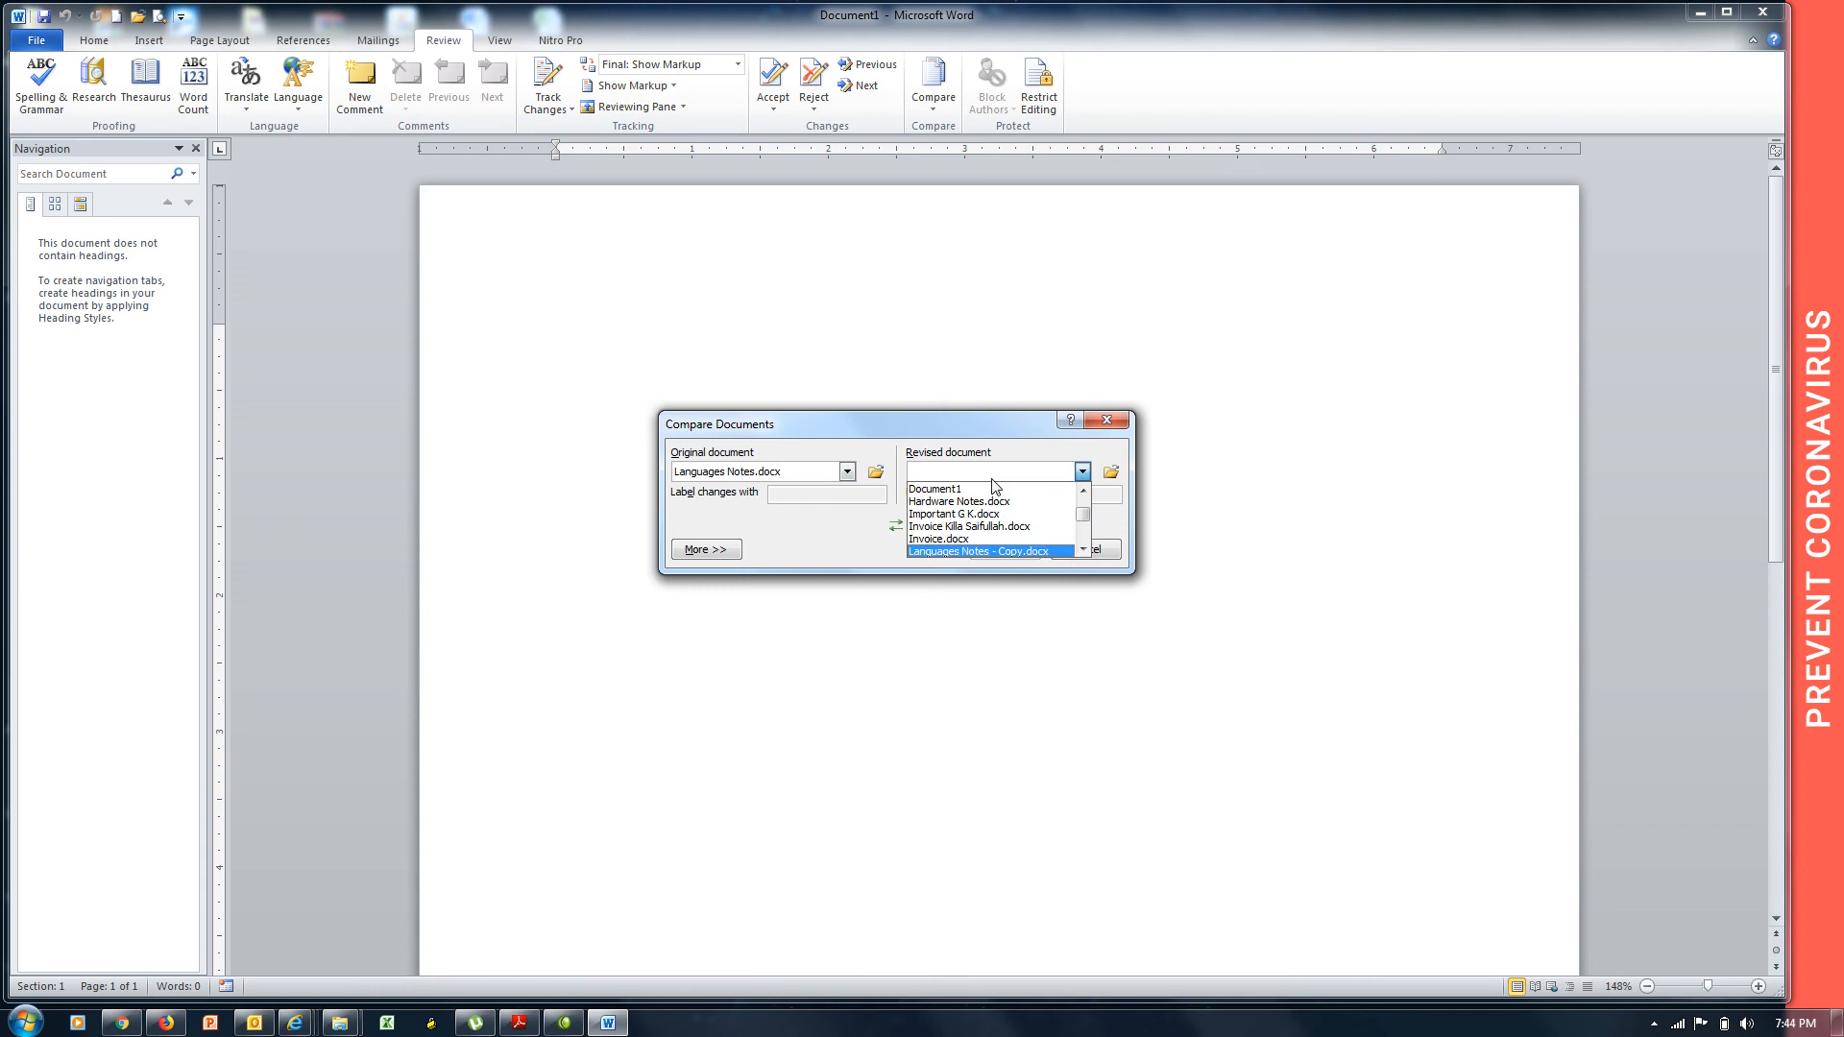
{"action": "key", "text": "Return"}
{"action": "left_click", "coordinate": [1005, 550]}
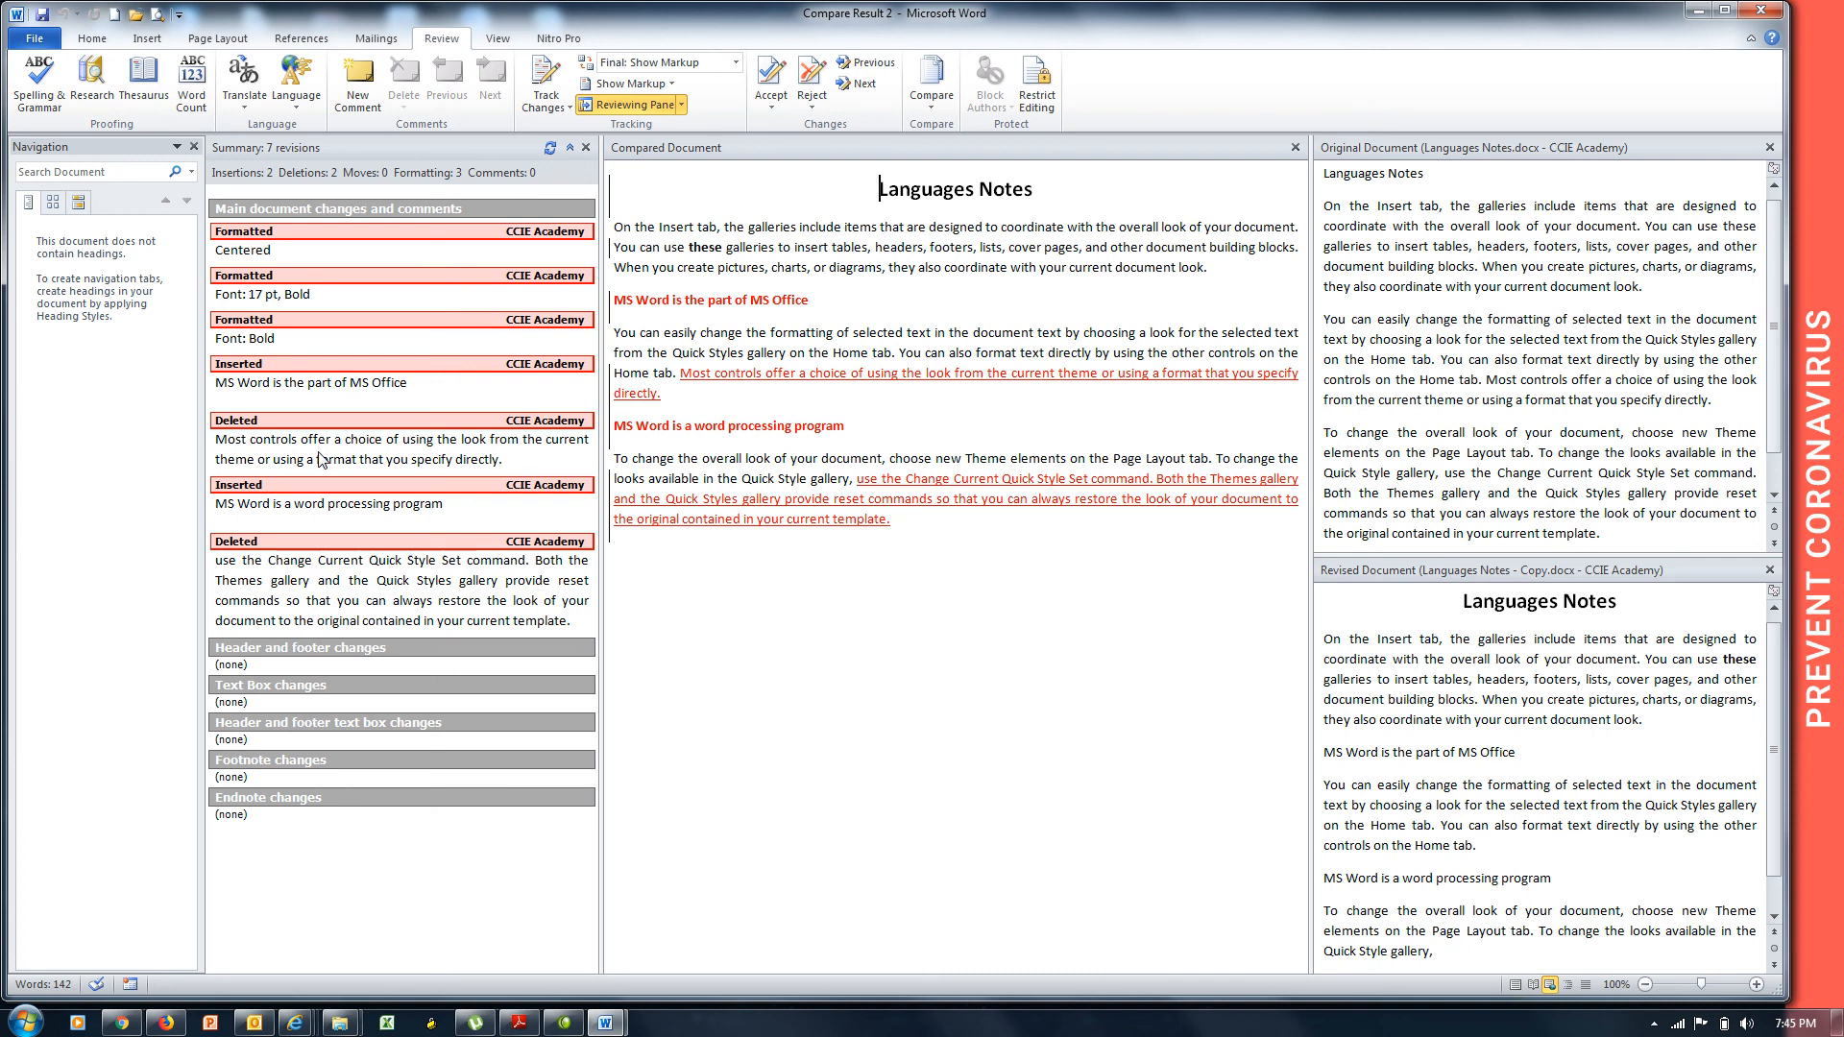
Close Compare Result 2 without saving it.
{"action": "key", "text": "alt+F4"}
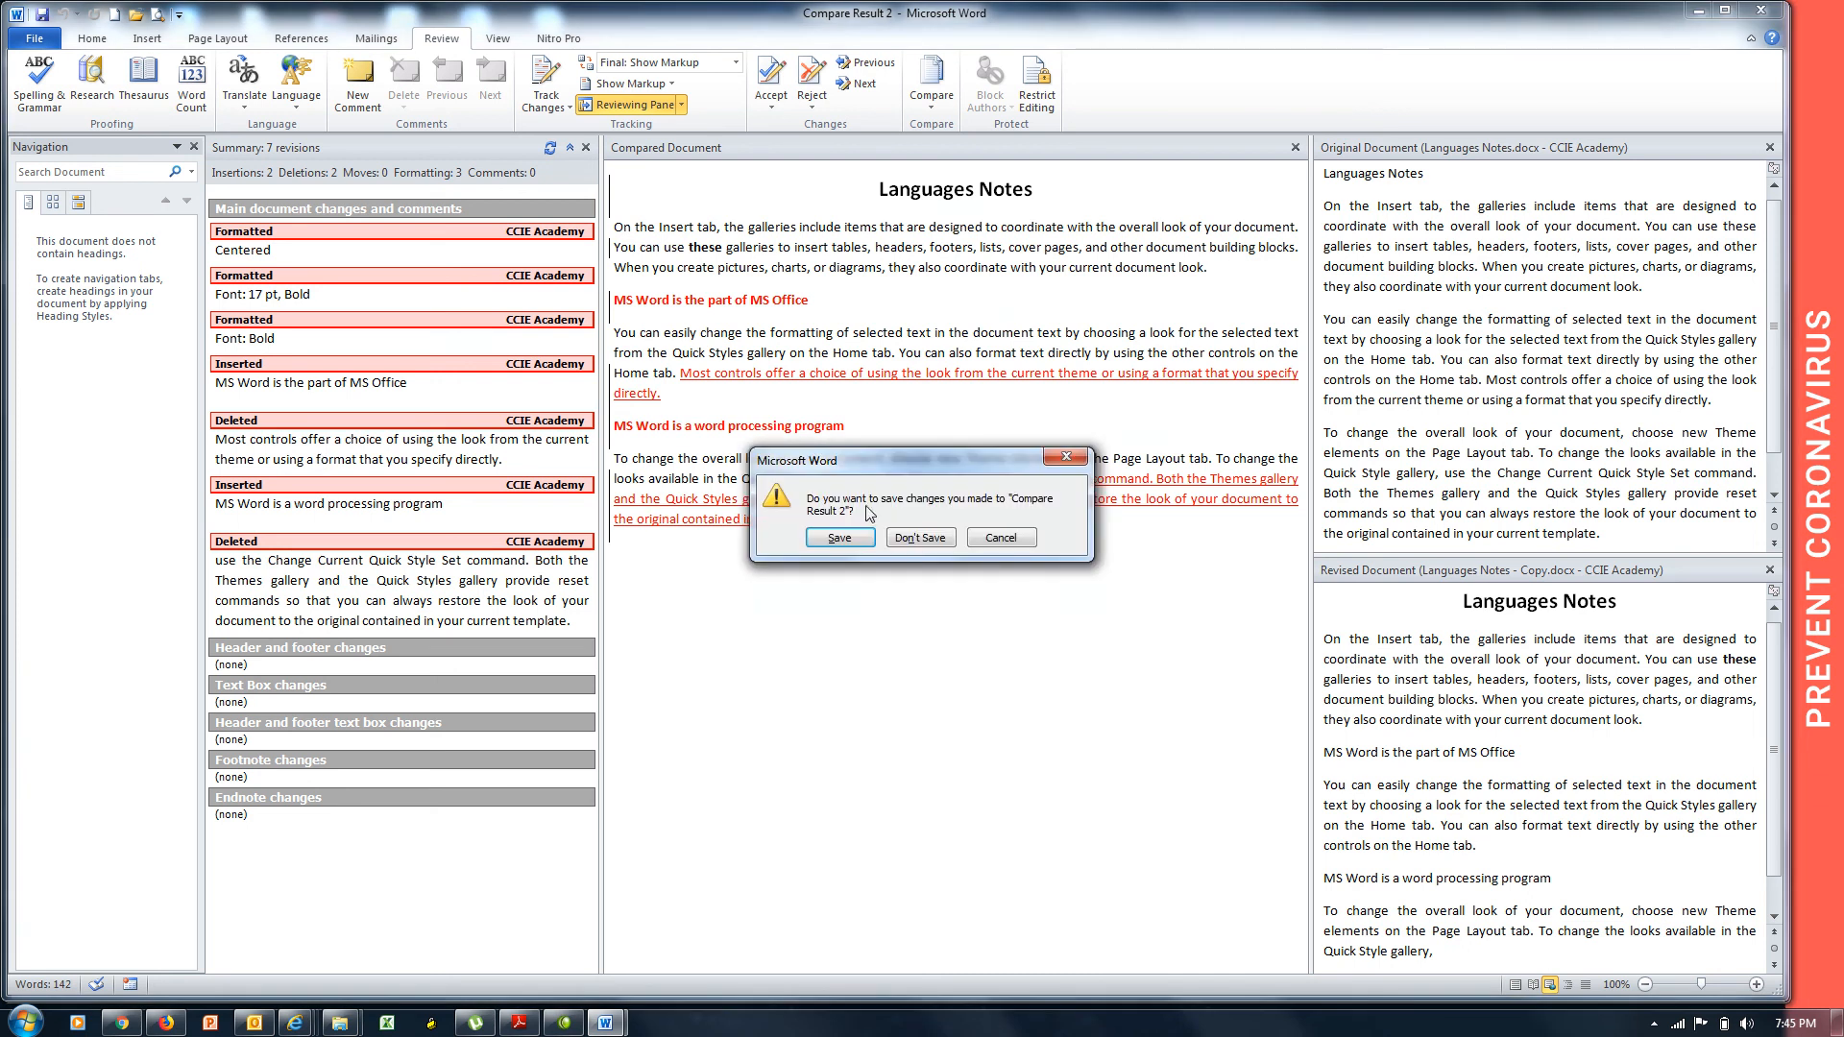
{"action": "left_click", "coordinate": [893, 537]}
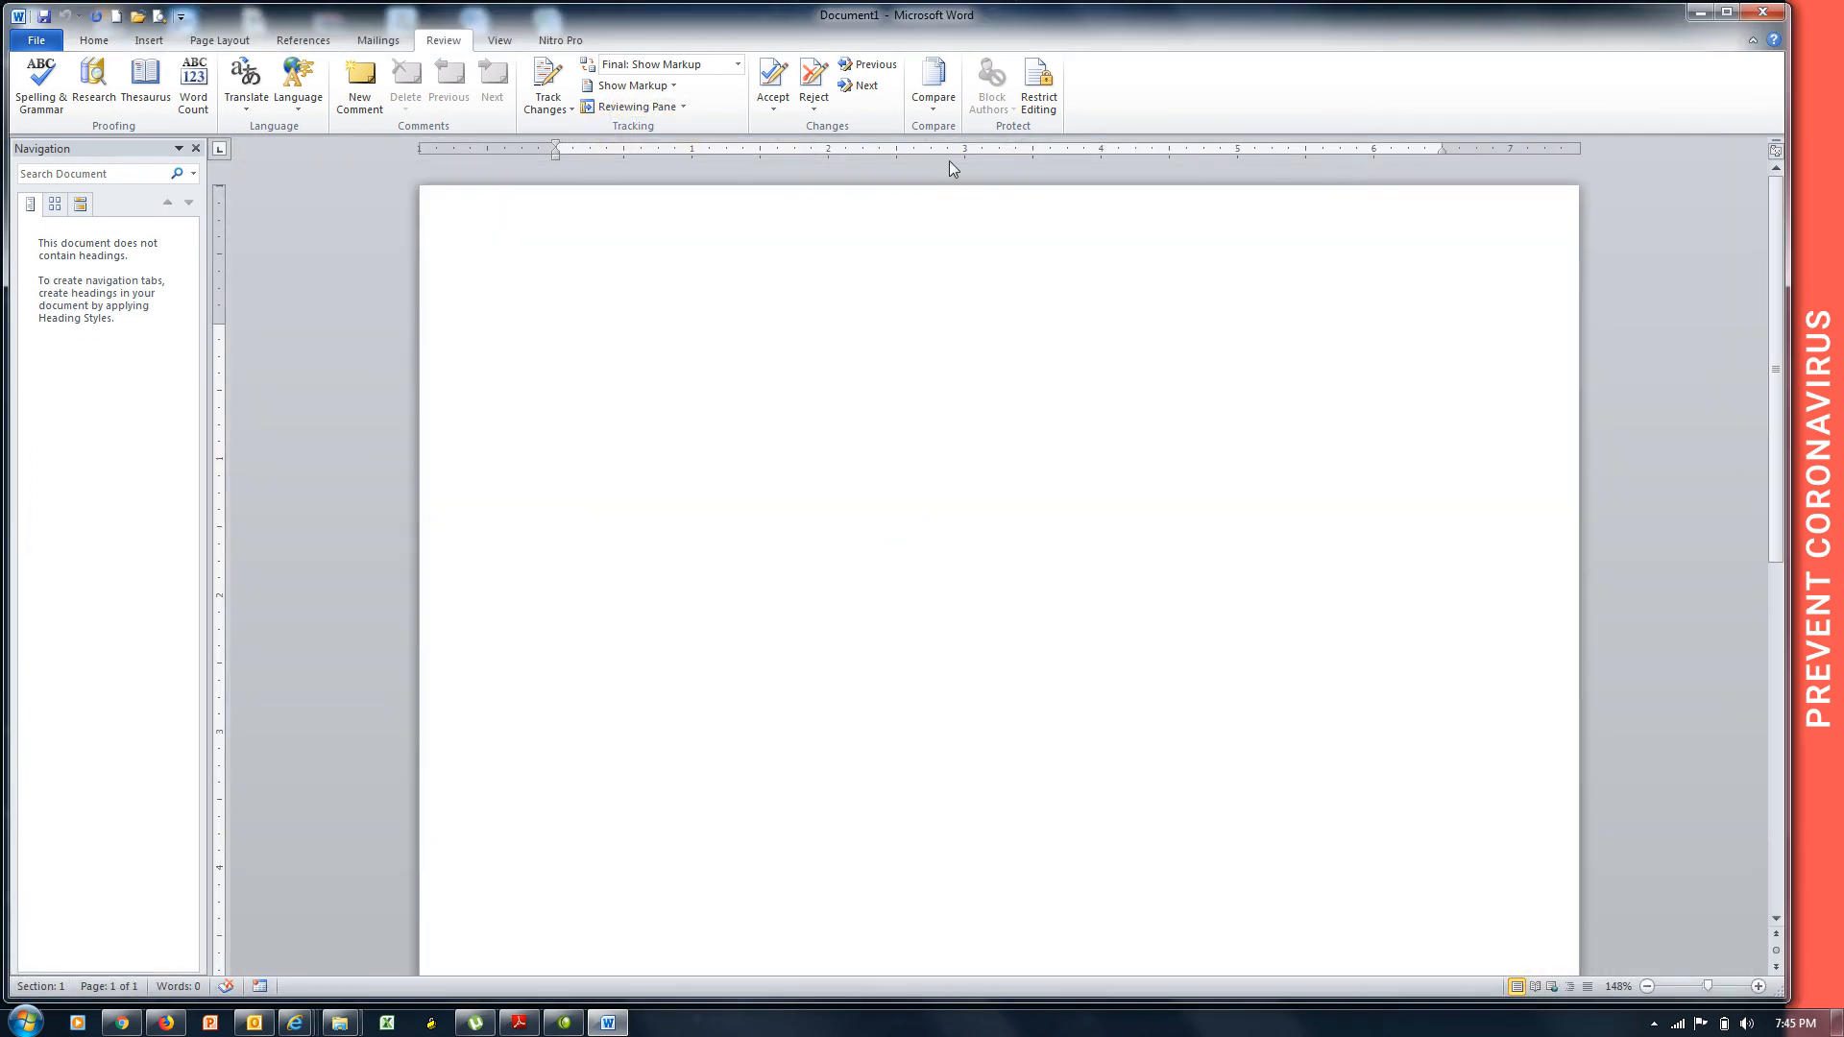
Combine Languages Notes.docx as original with Languages Notes - Copy.docx as revised.
{"action": "left_click", "coordinate": [941, 107]}
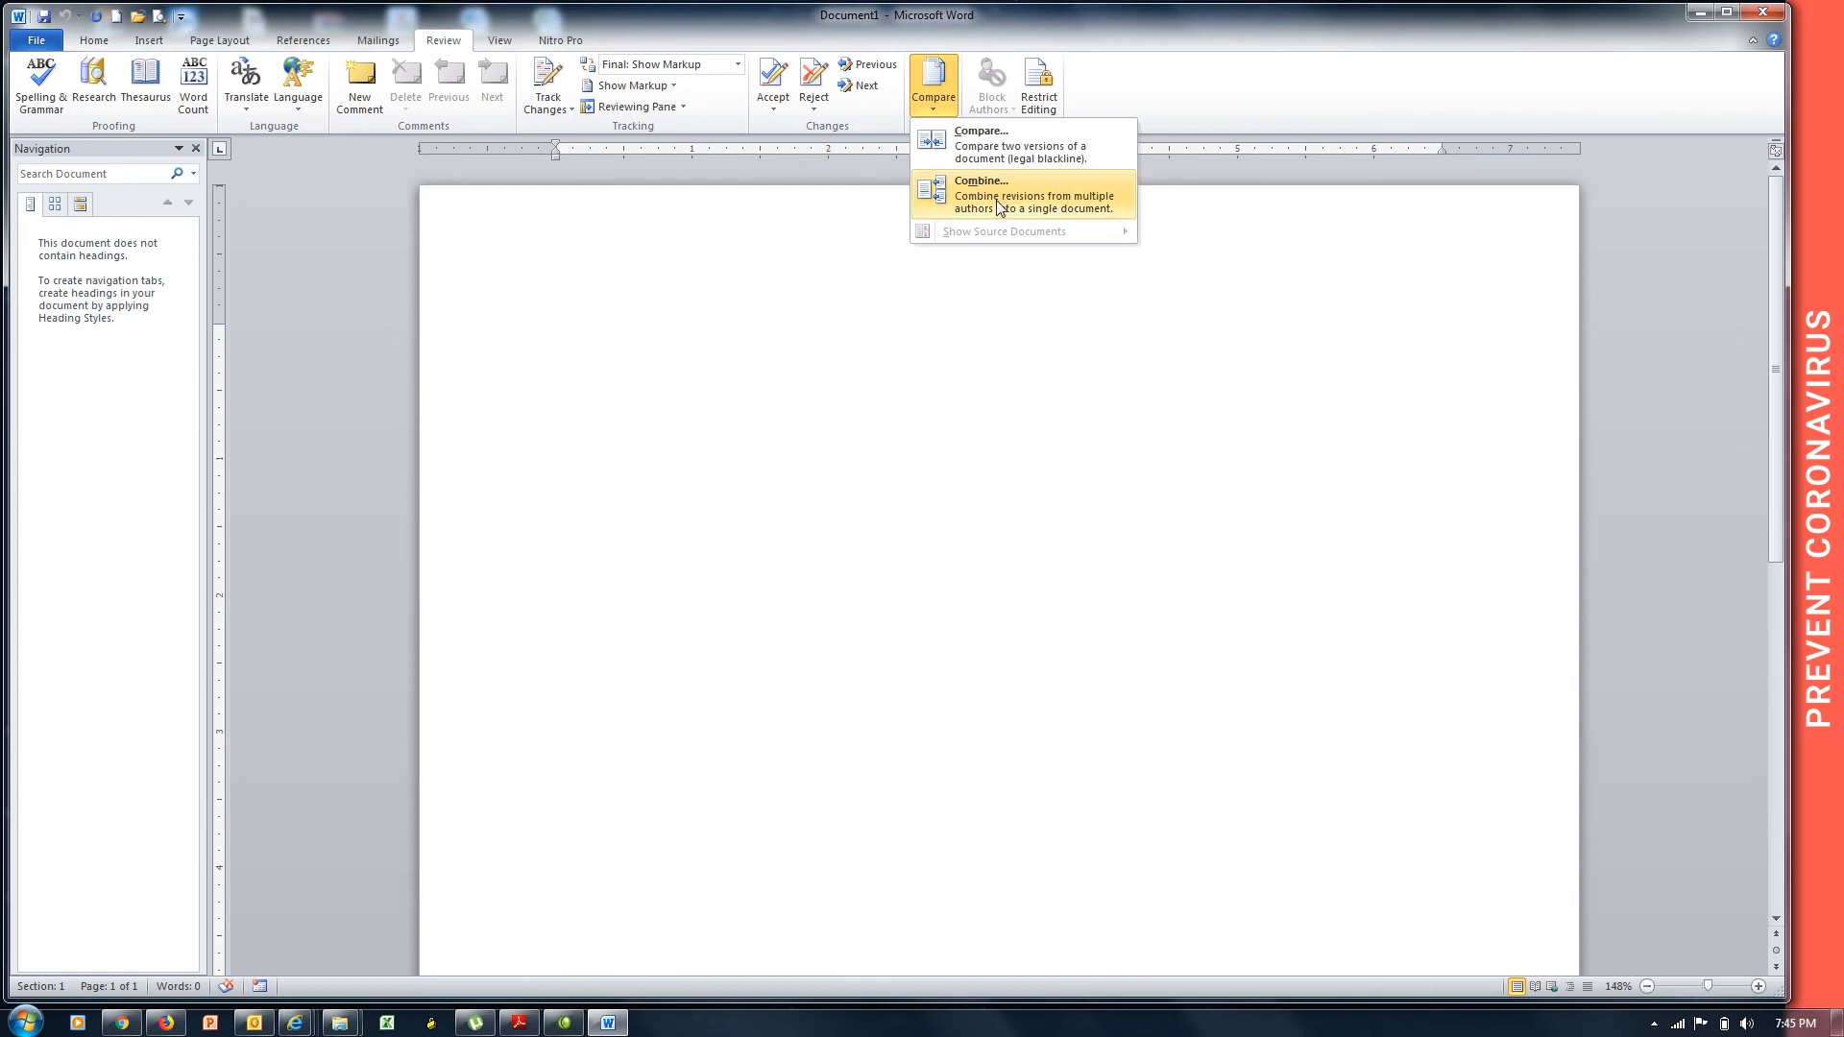
{"action": "left_click", "coordinate": [999, 207]}
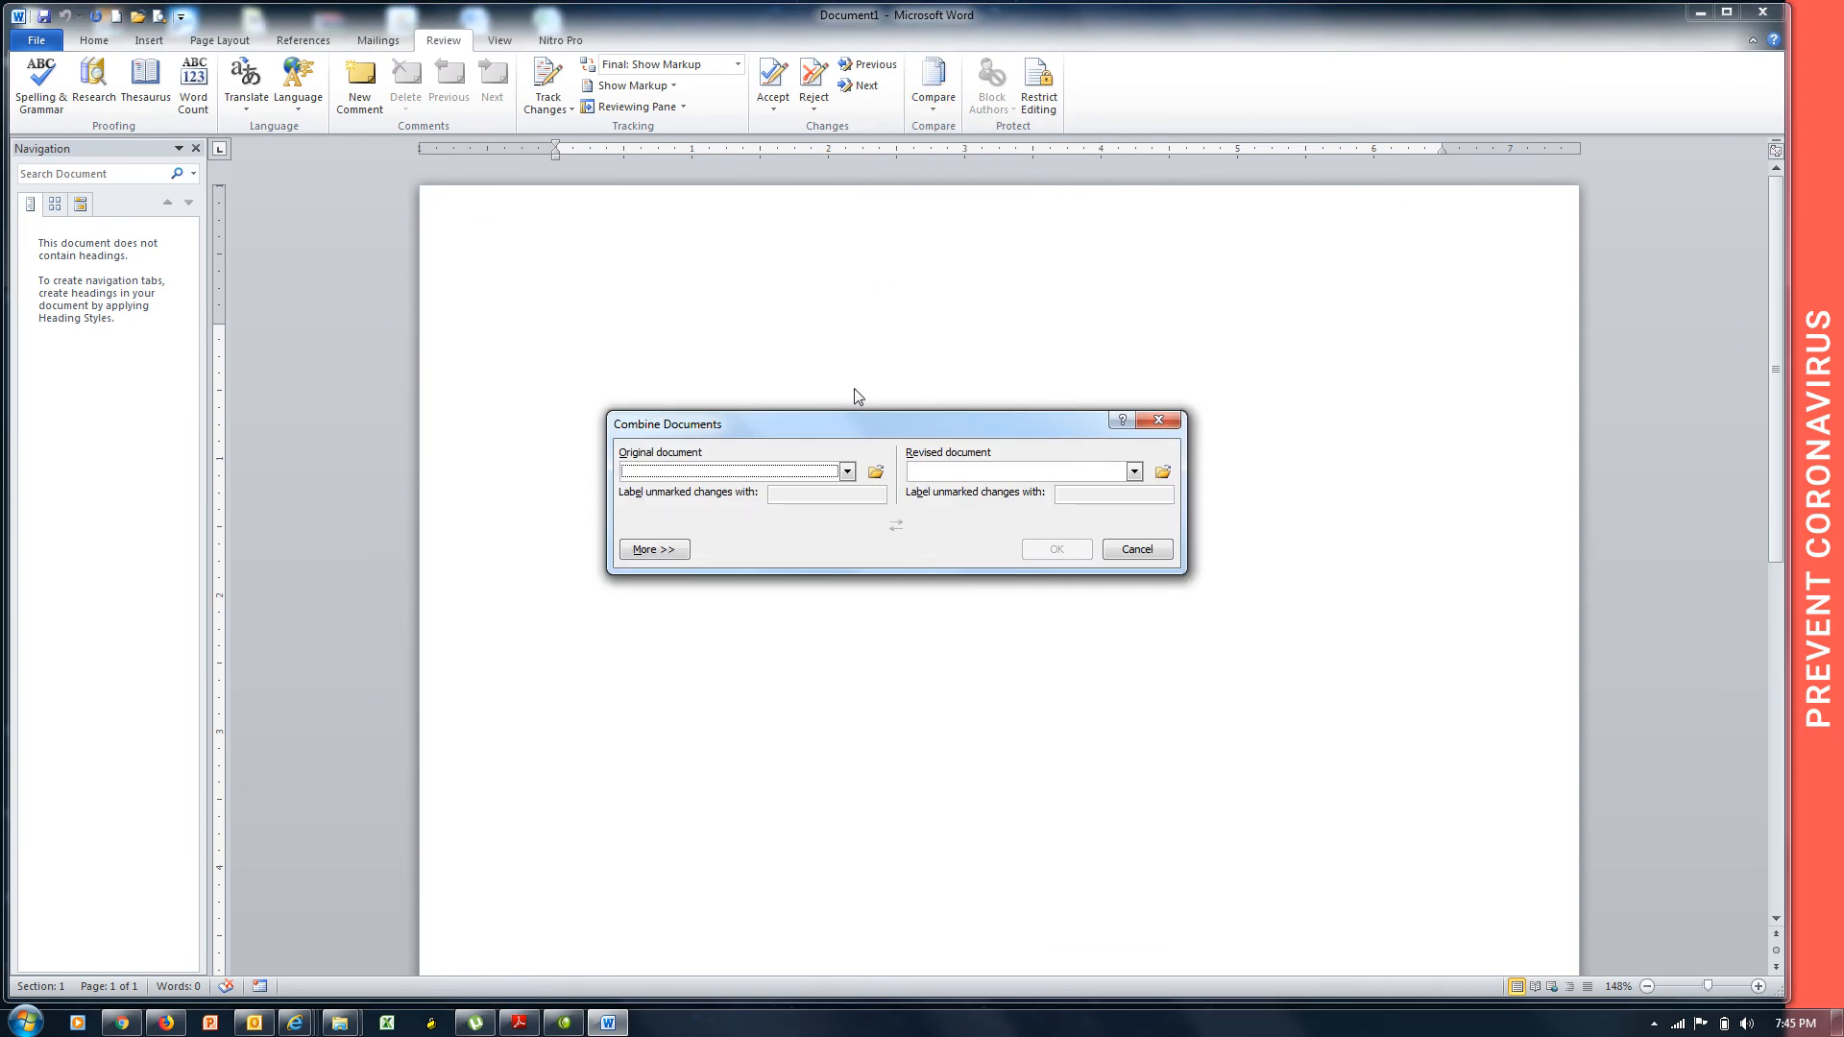
{"action": "left_click", "coordinate": [717, 478]}
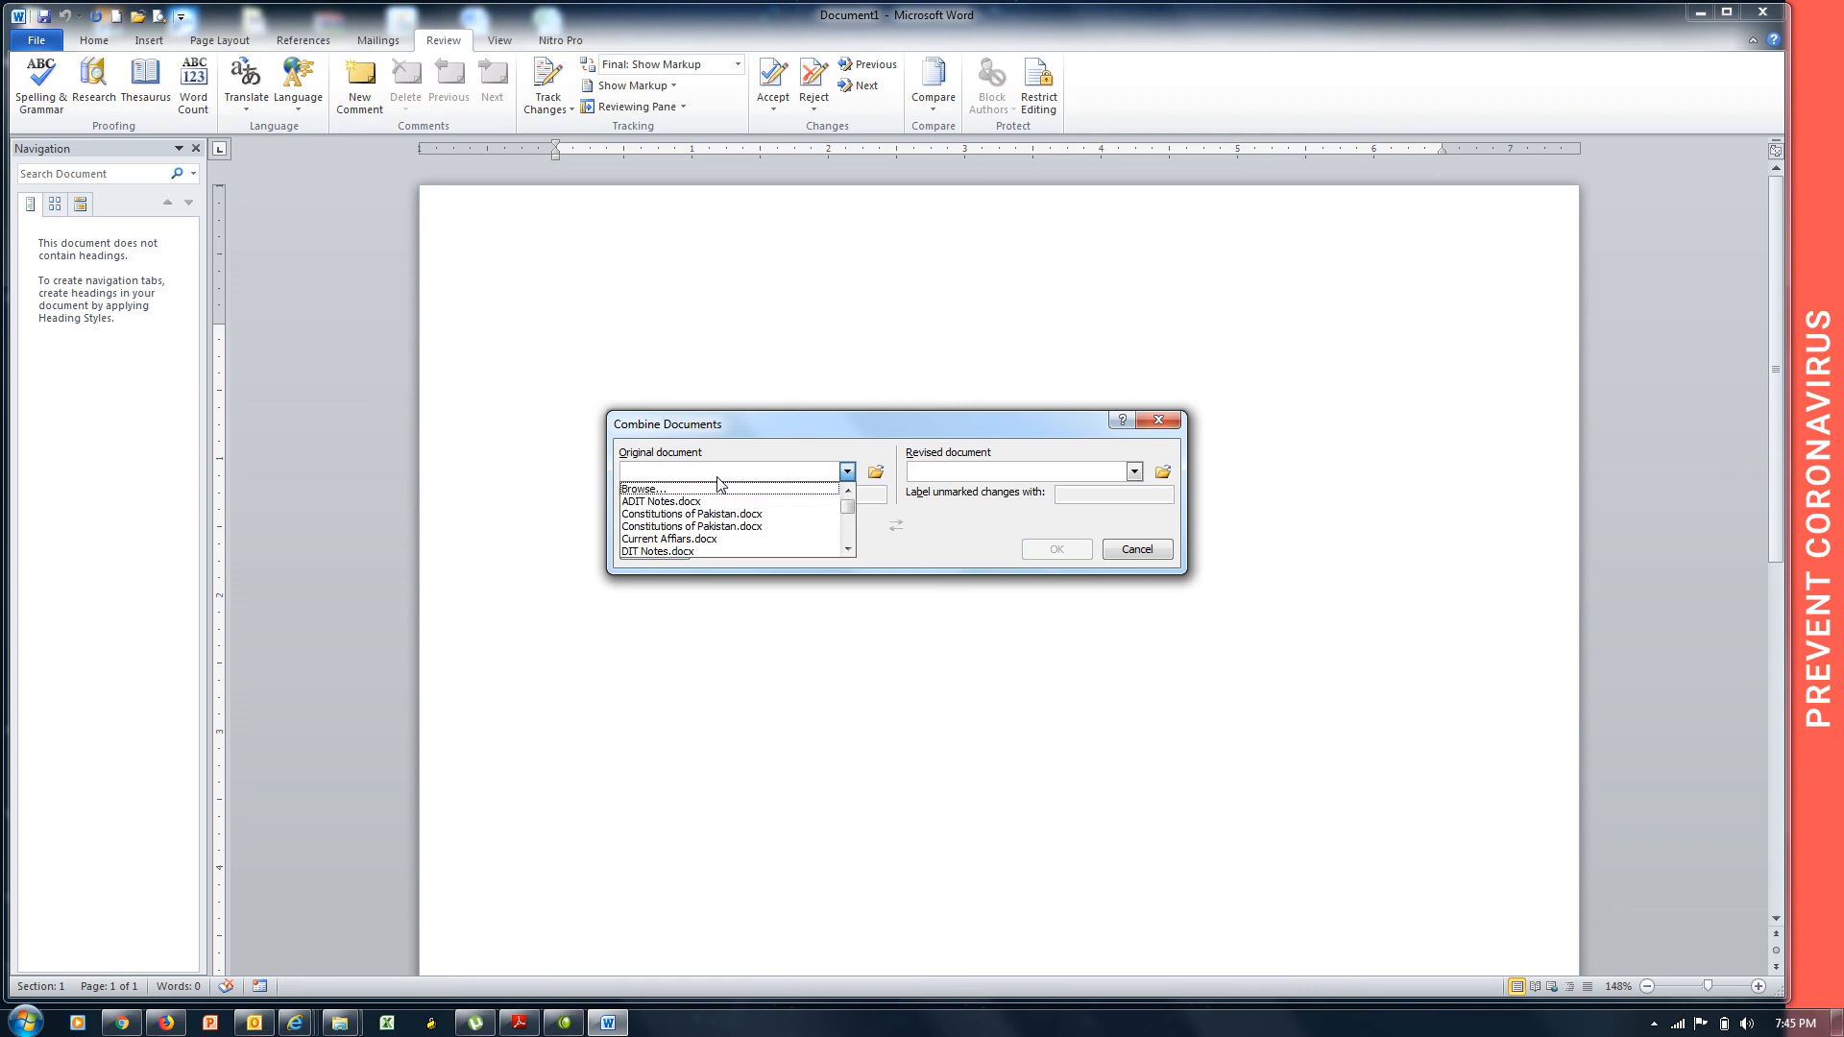
{"action": "scroll", "coordinate": [719, 519], "scroll_direction": "down", "scroll_amount": 3}
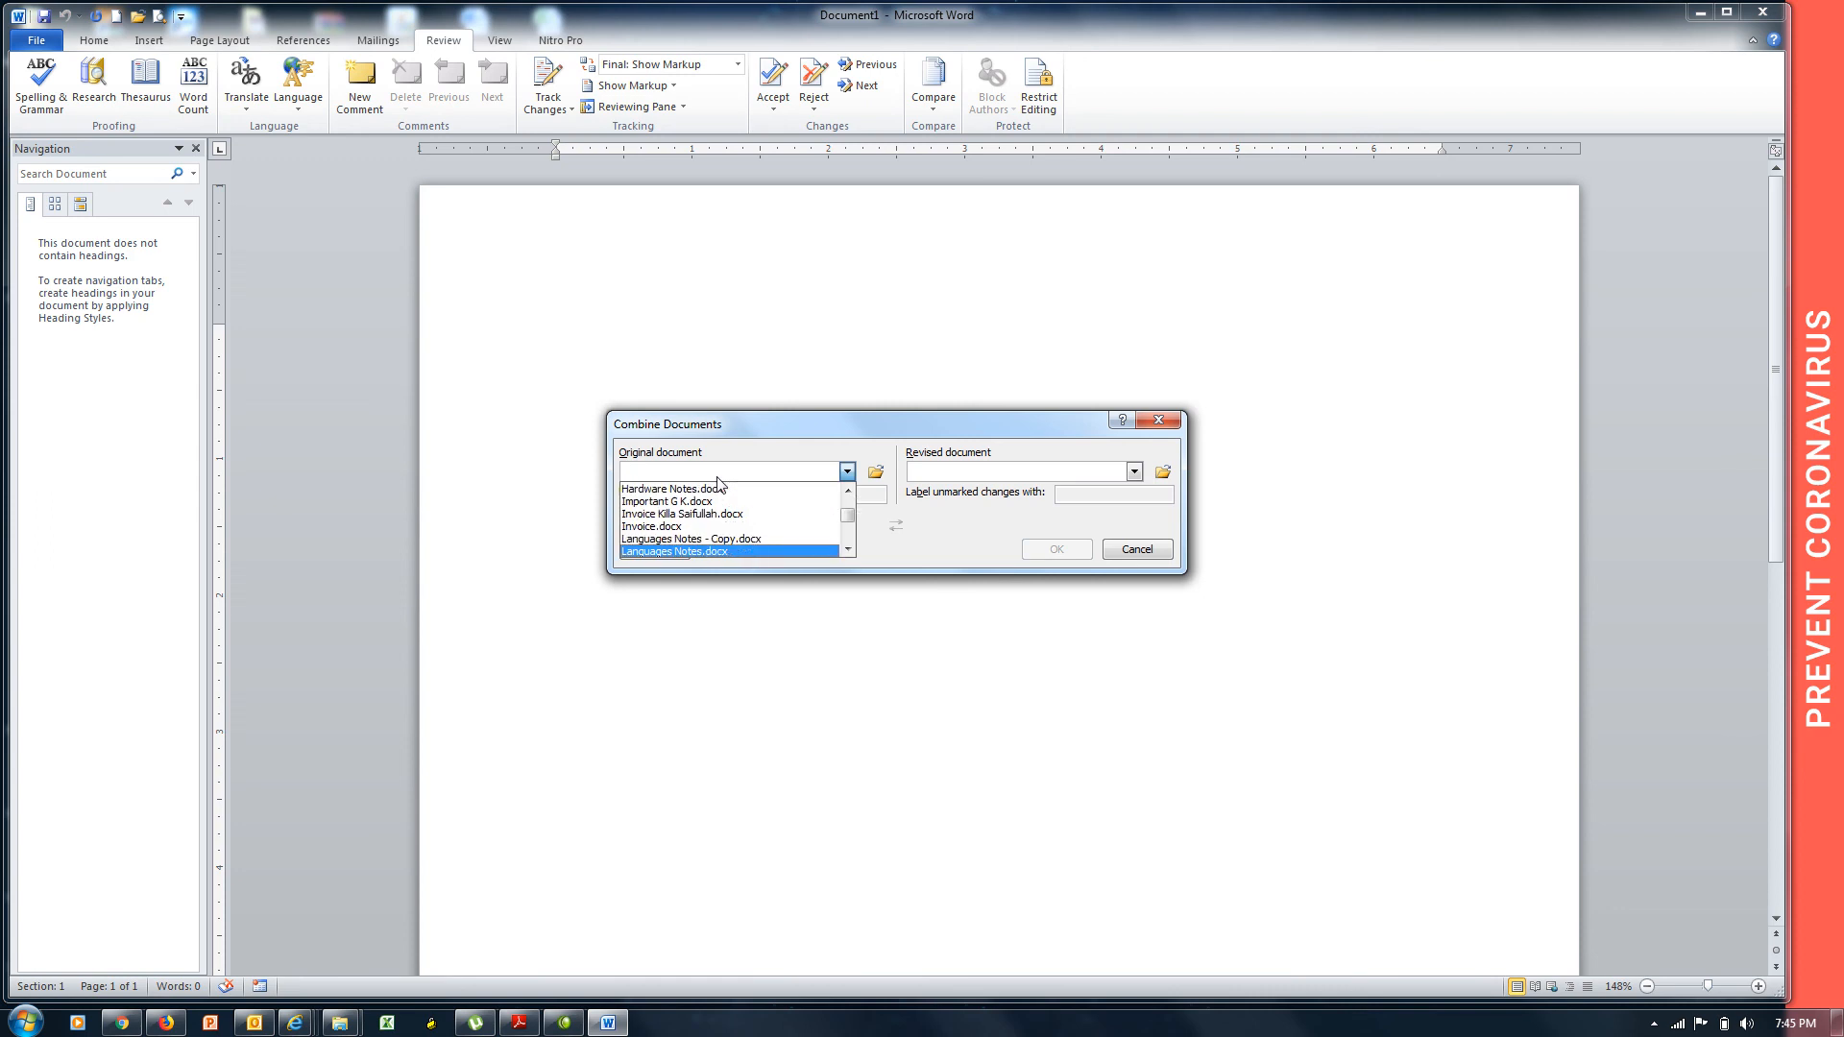
{"action": "left_click", "coordinate": [749, 551]}
{"action": "left_click", "coordinate": [954, 480]}
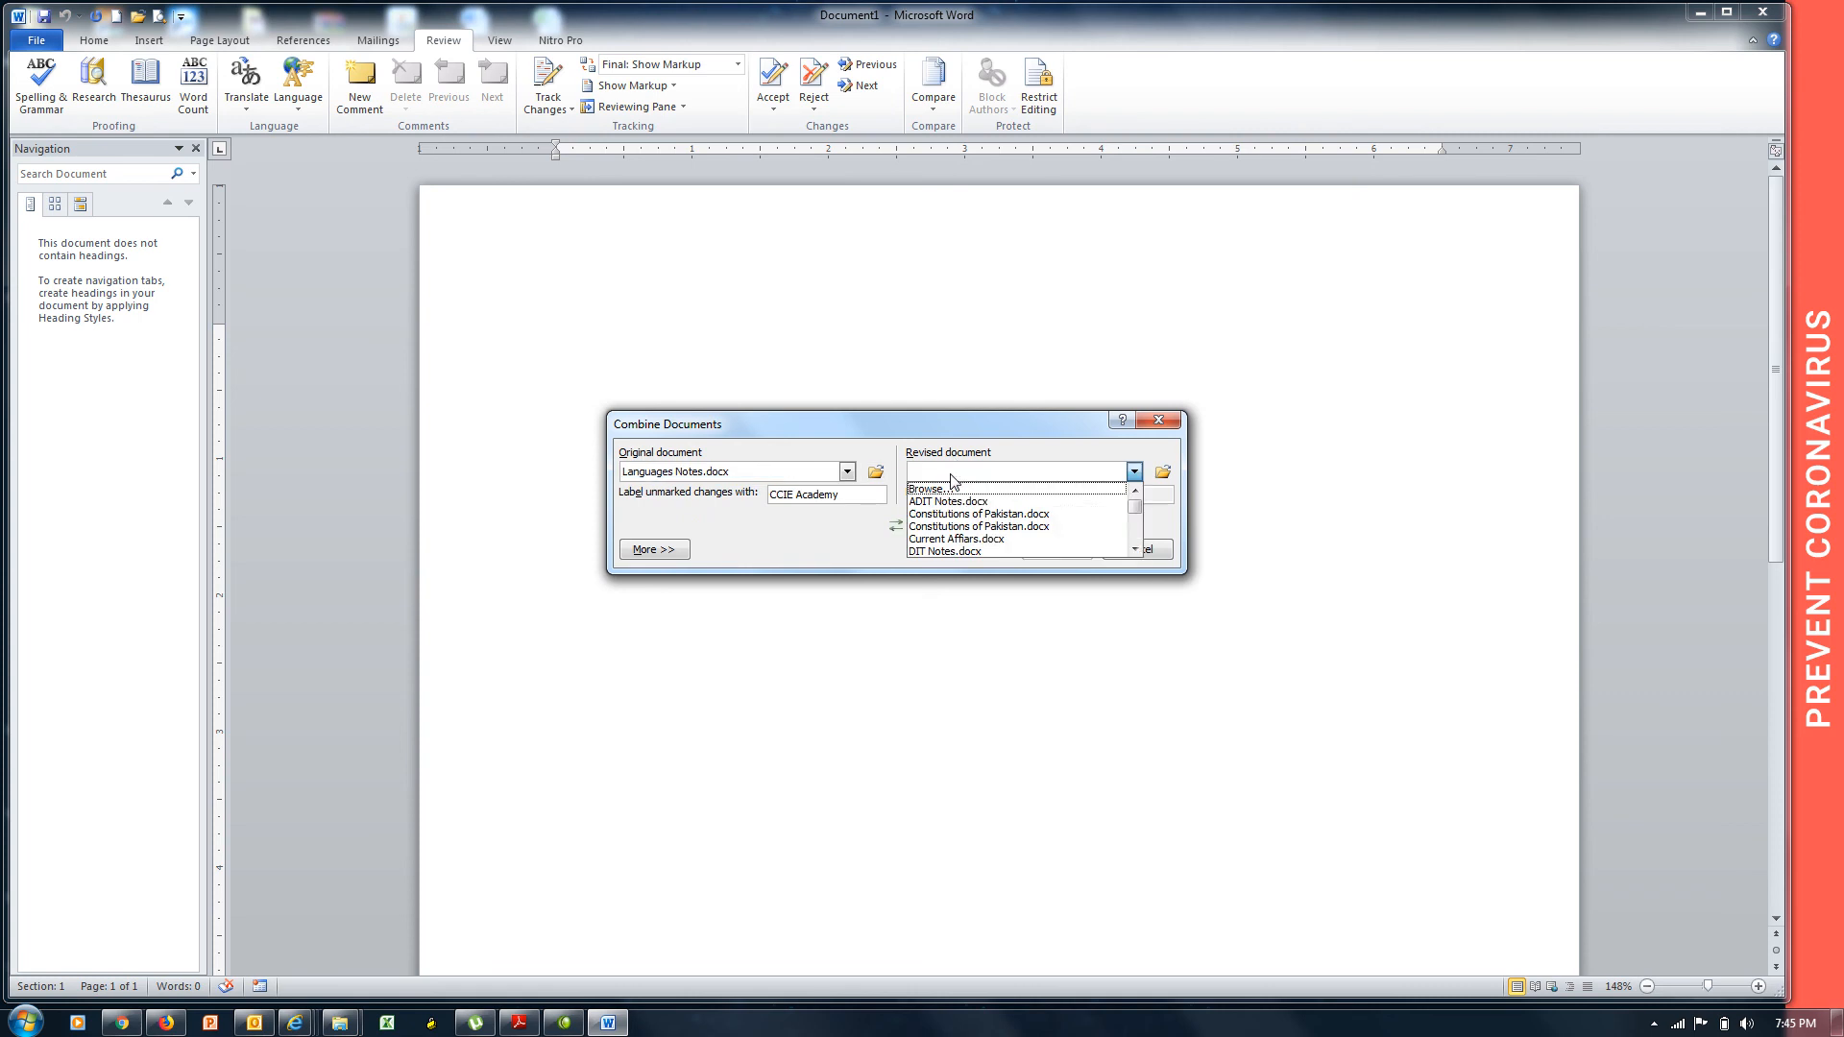
{"action": "scroll", "coordinate": [953, 481], "scroll_direction": "down", "scroll_amount": 3}
{"action": "left_click", "coordinate": [951, 477]}
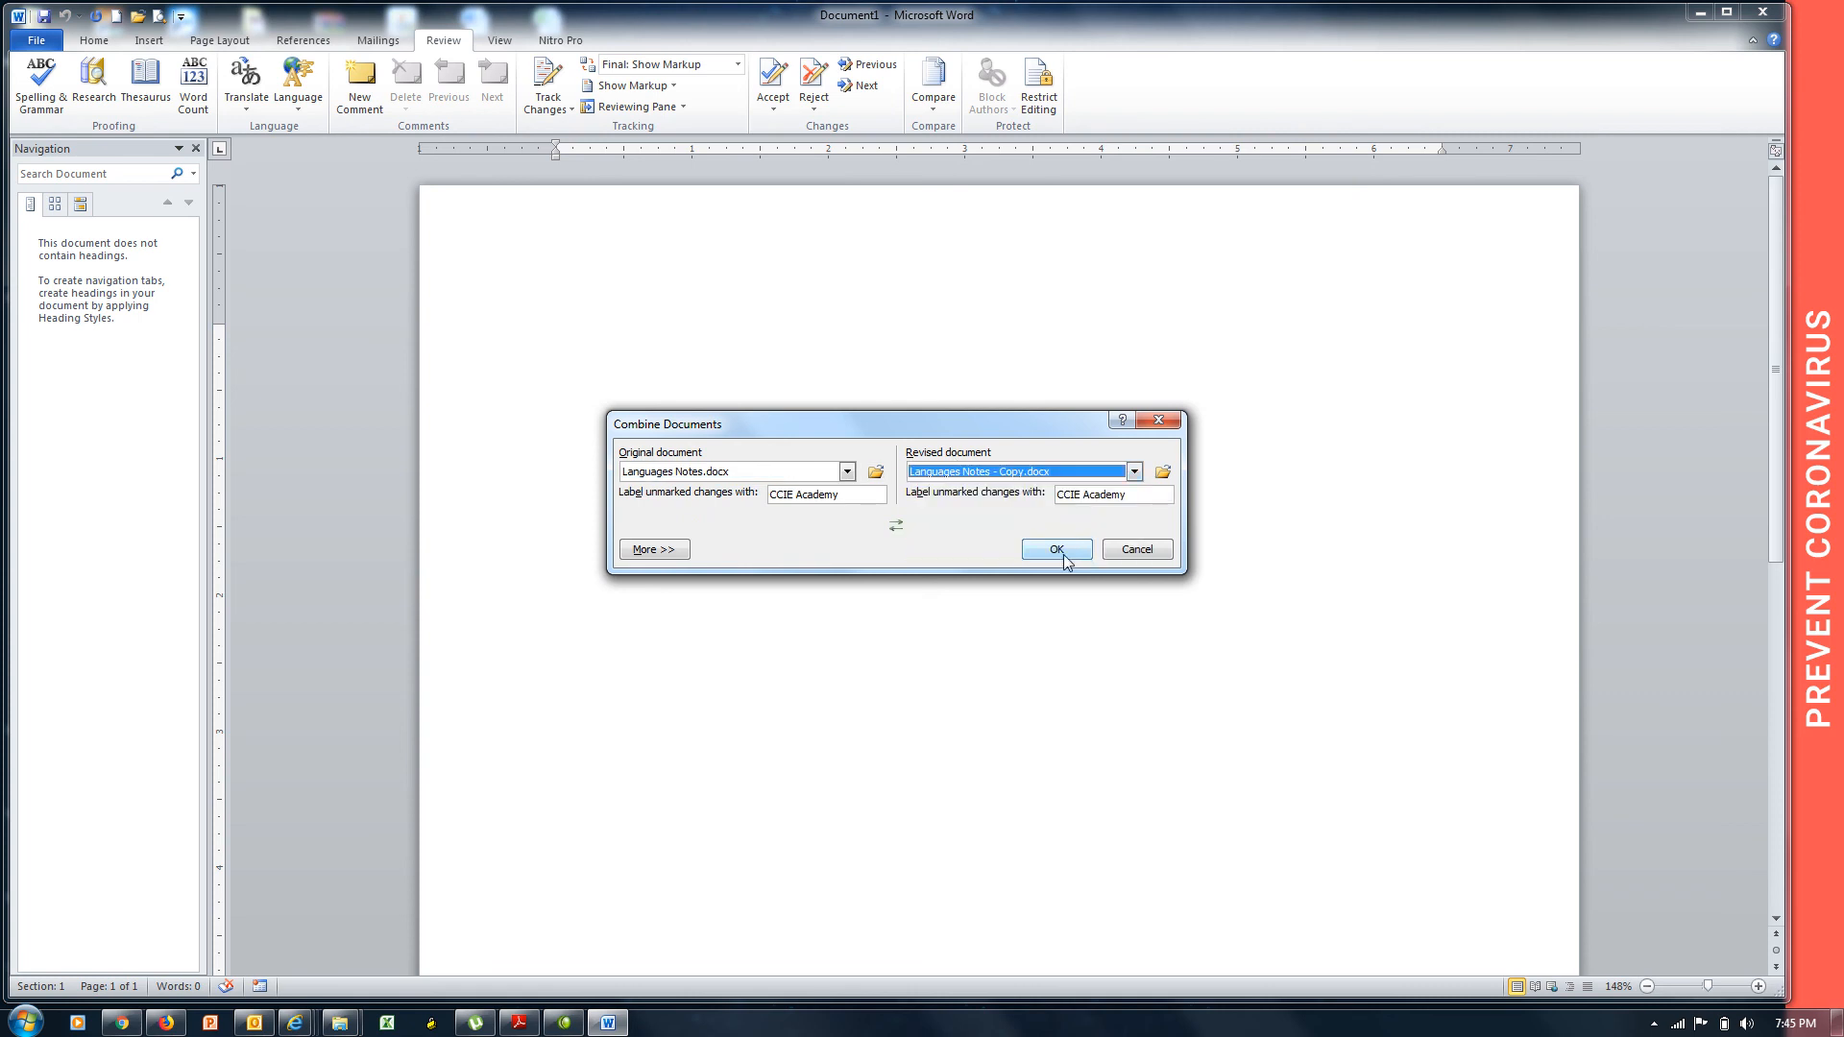
{"action": "left_click", "coordinate": [1056, 550]}
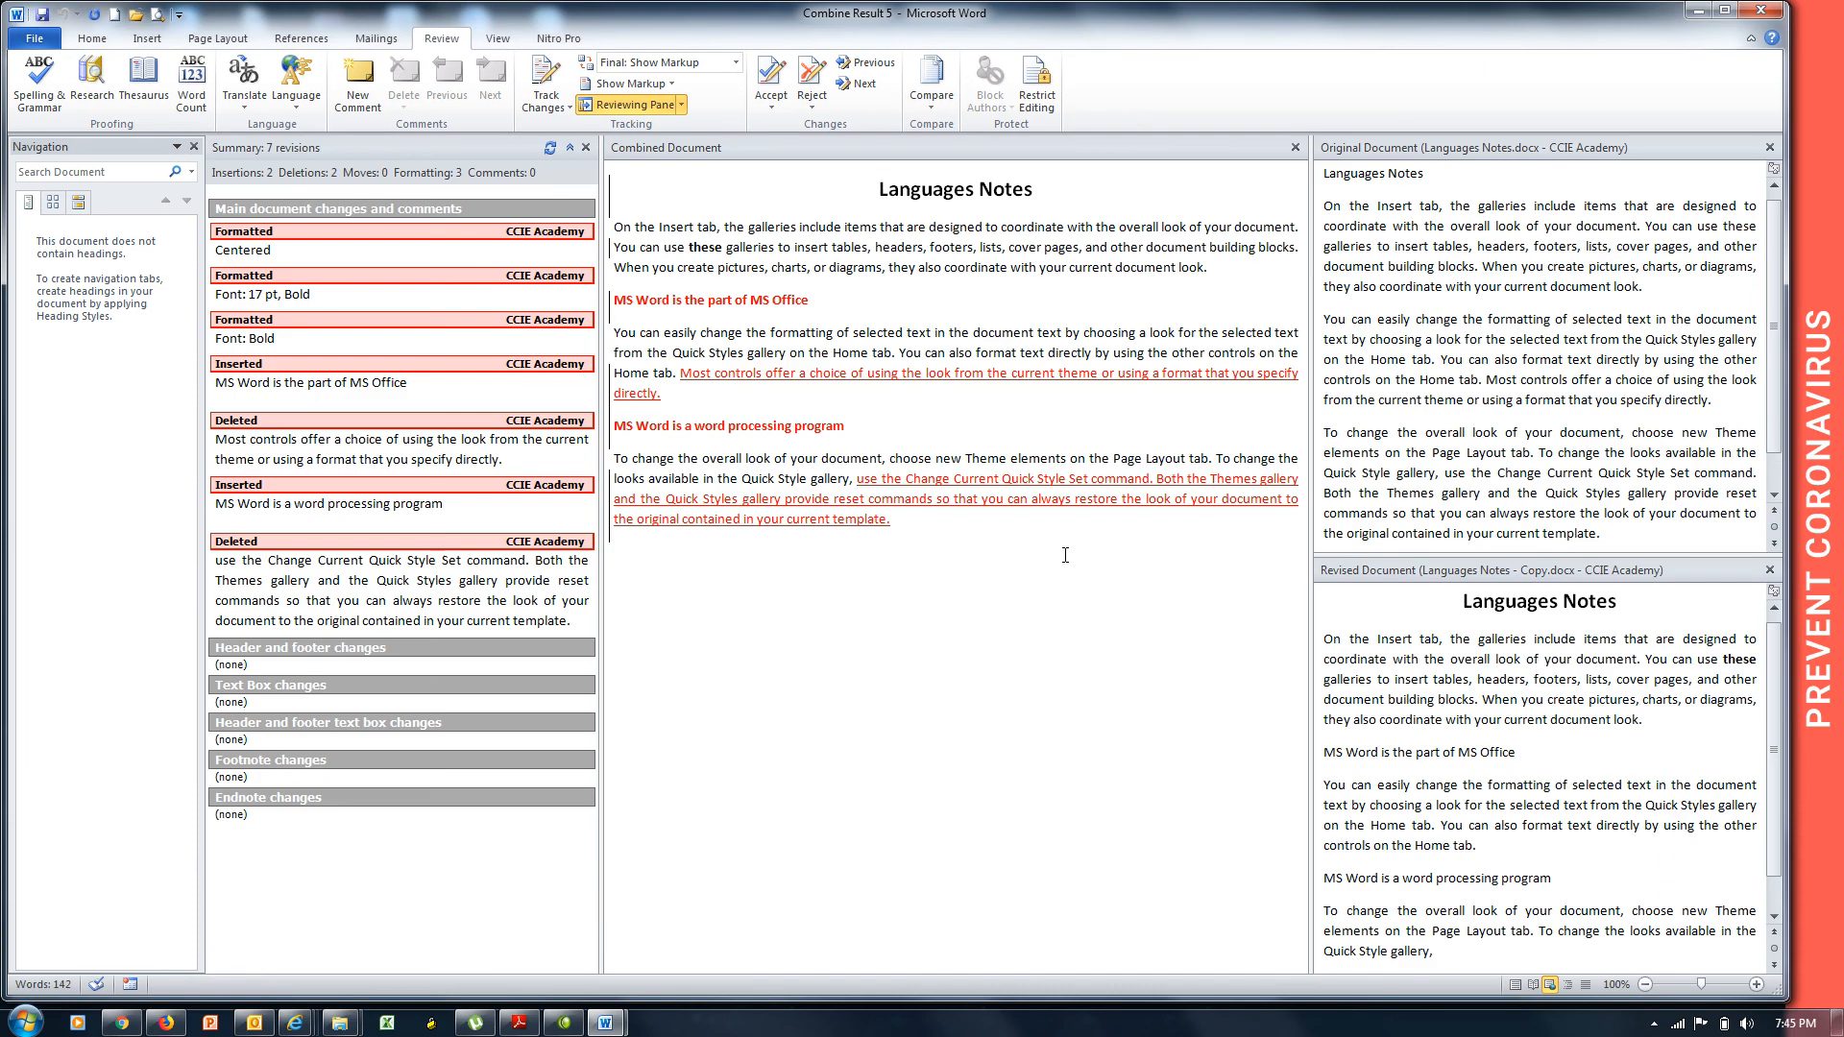
Accept all changes in the combined document, then bring back the Camtasia recorder window.
{"action": "left_click", "coordinate": [771, 104]}
{"action": "left_click", "coordinate": [845, 191]}
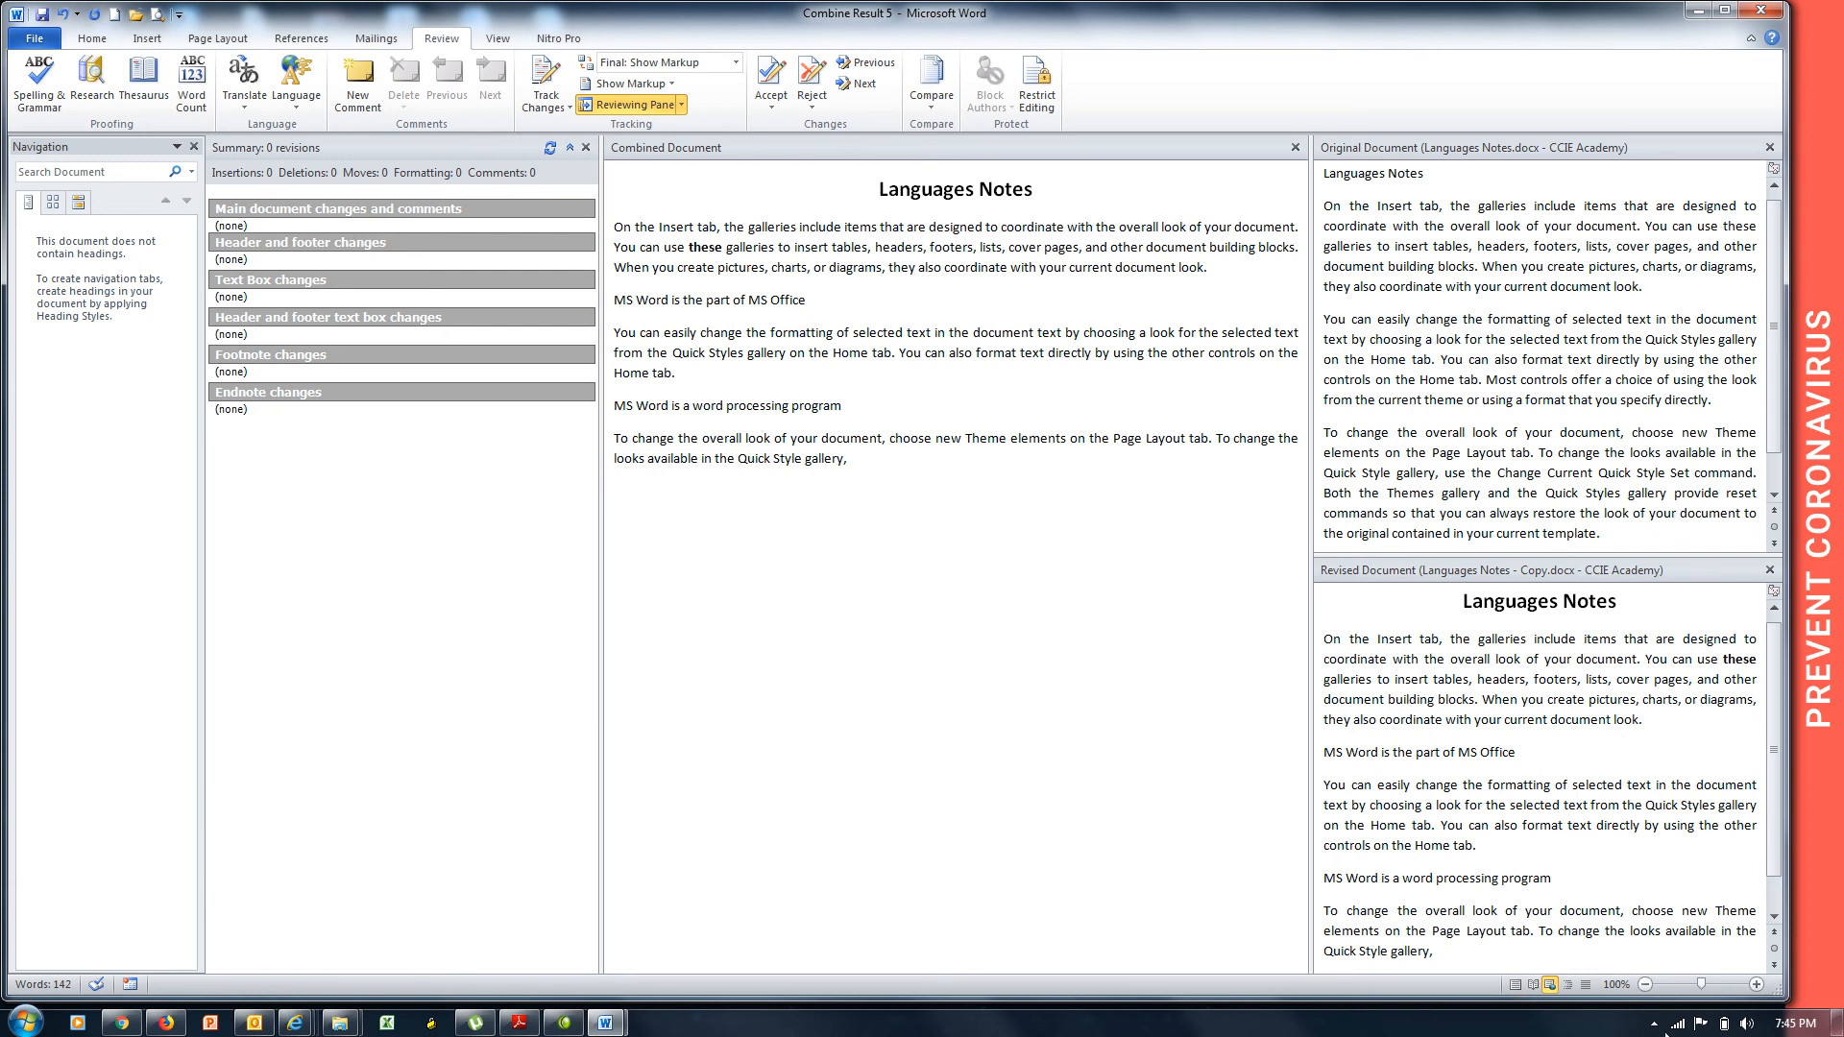
{"action": "left_click", "coordinate": [1654, 1024]}
{"action": "left_click", "coordinate": [1637, 930]}
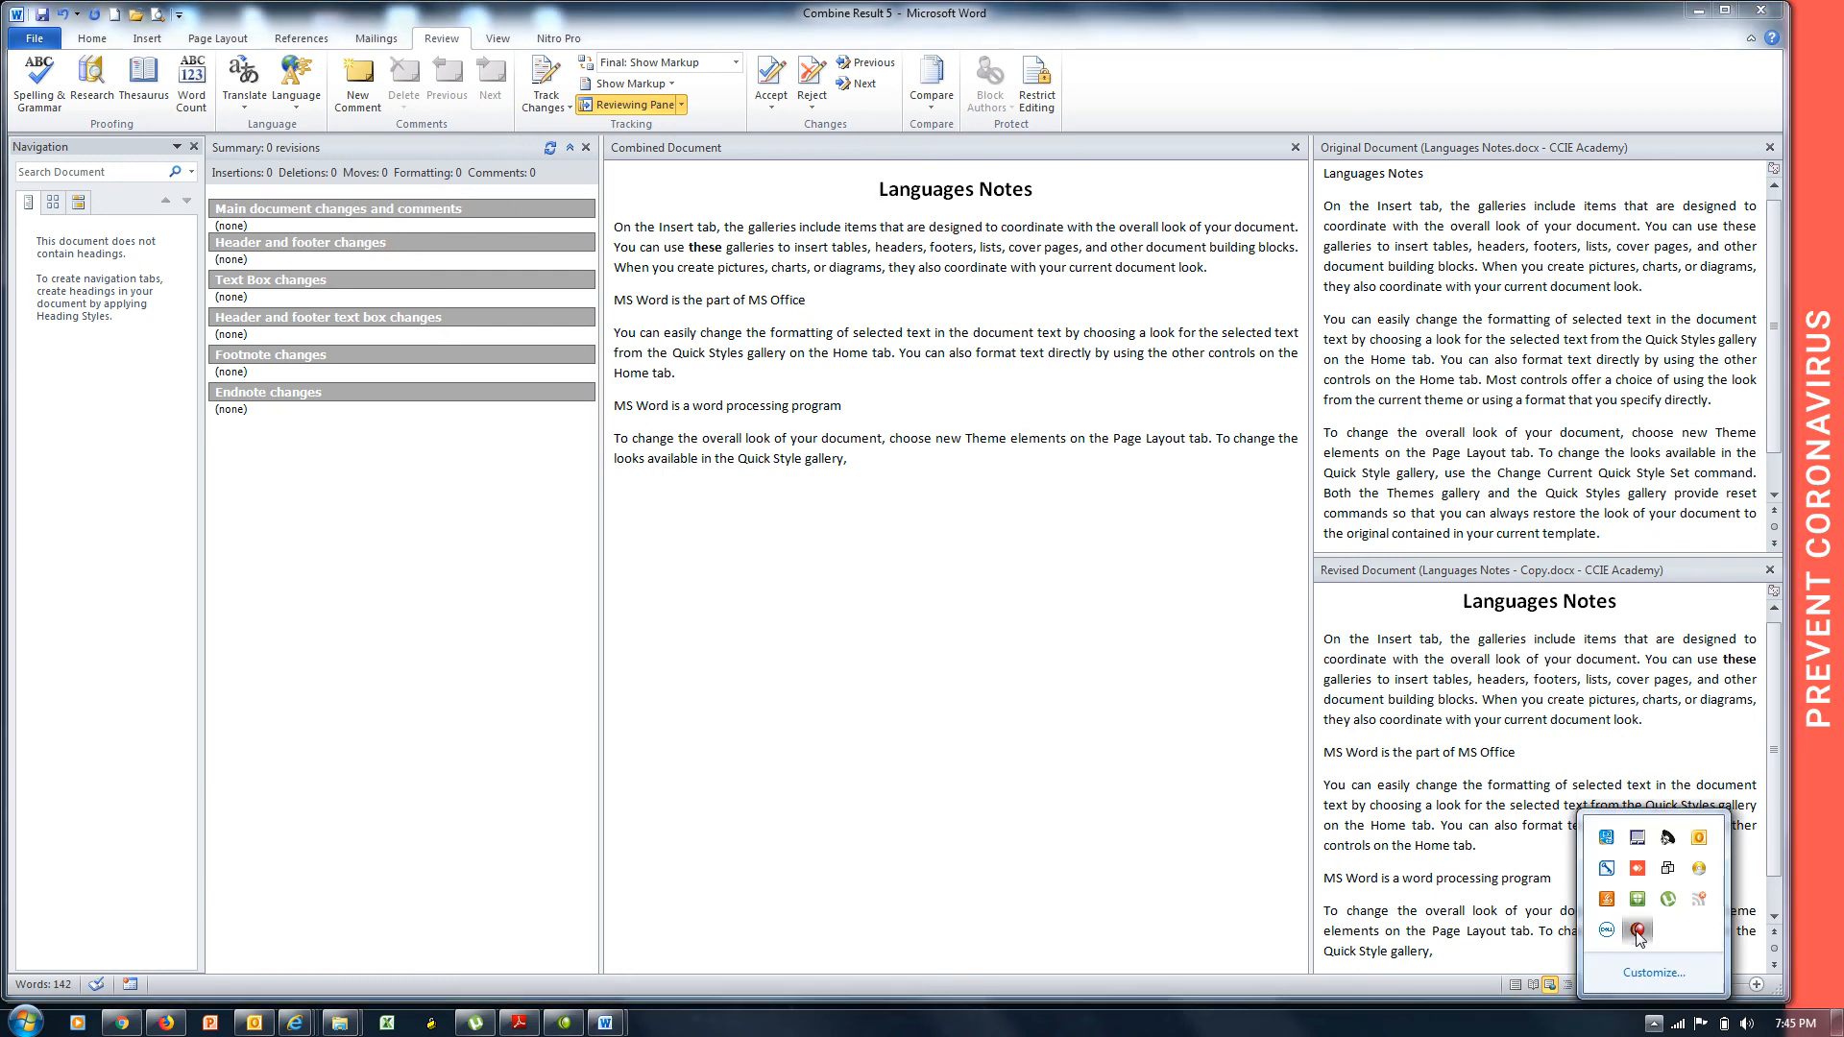